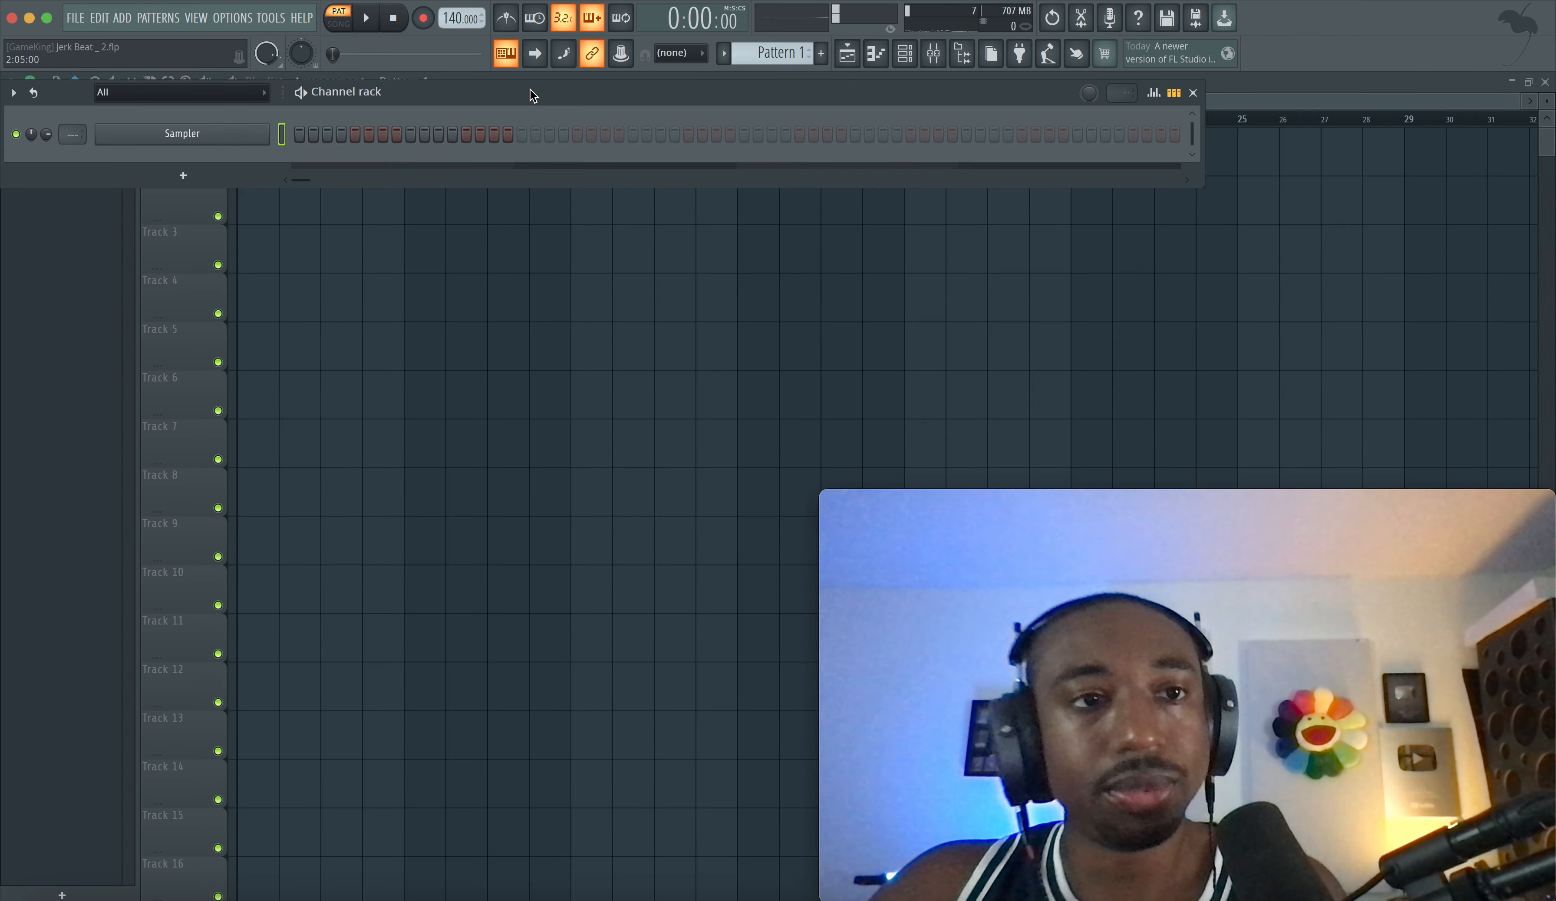
- Show the sound browser and collapse its expanded folders
right_click(254, 140)
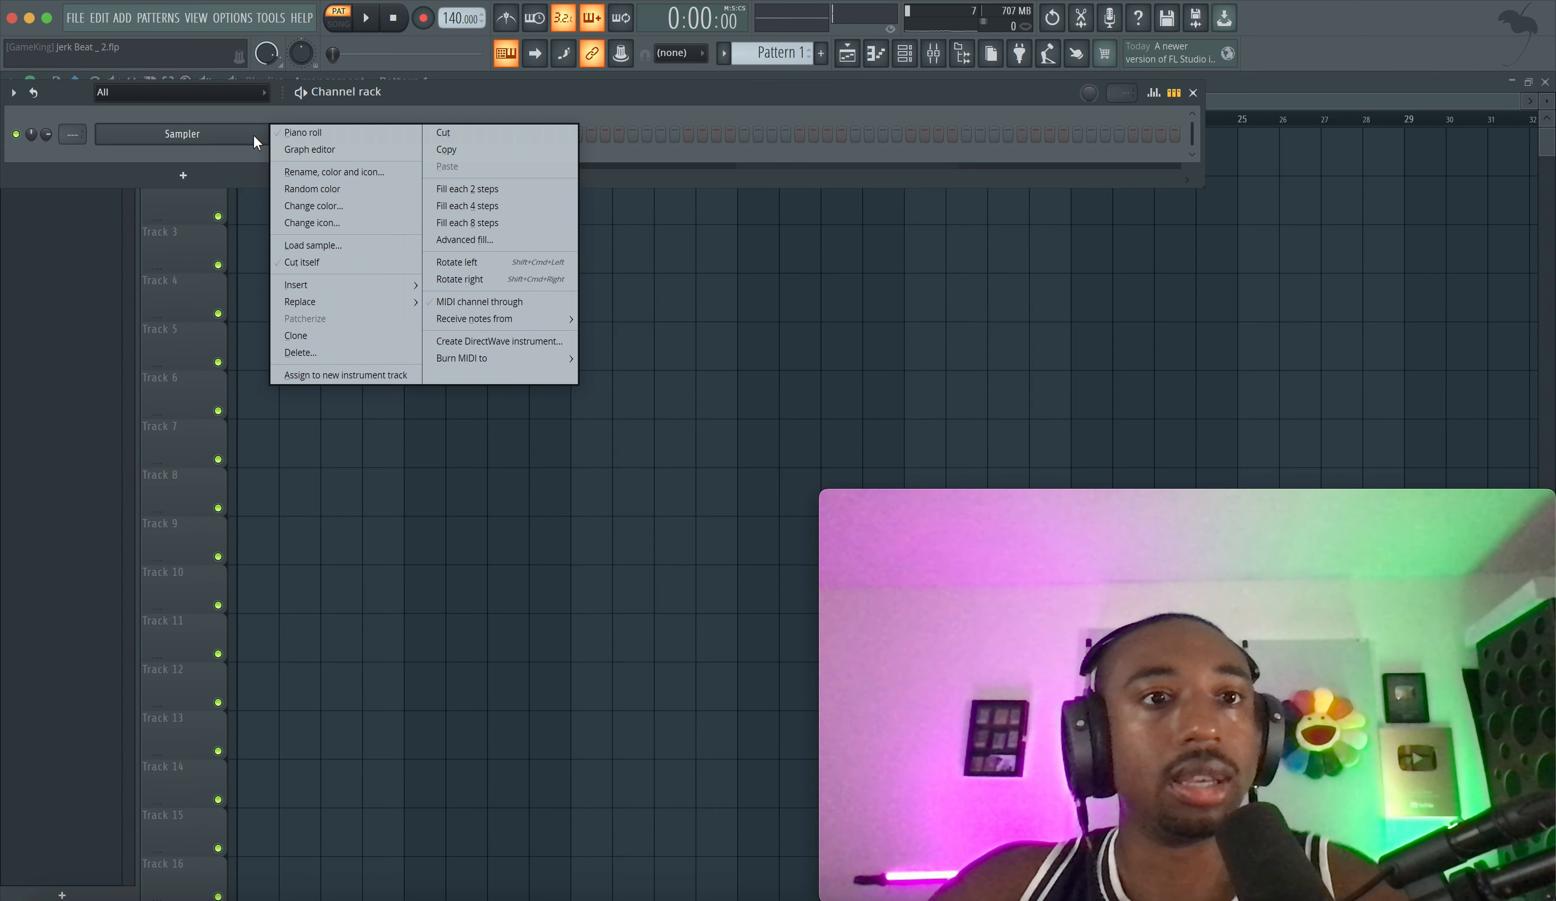
click(958, 72)
click(962, 56)
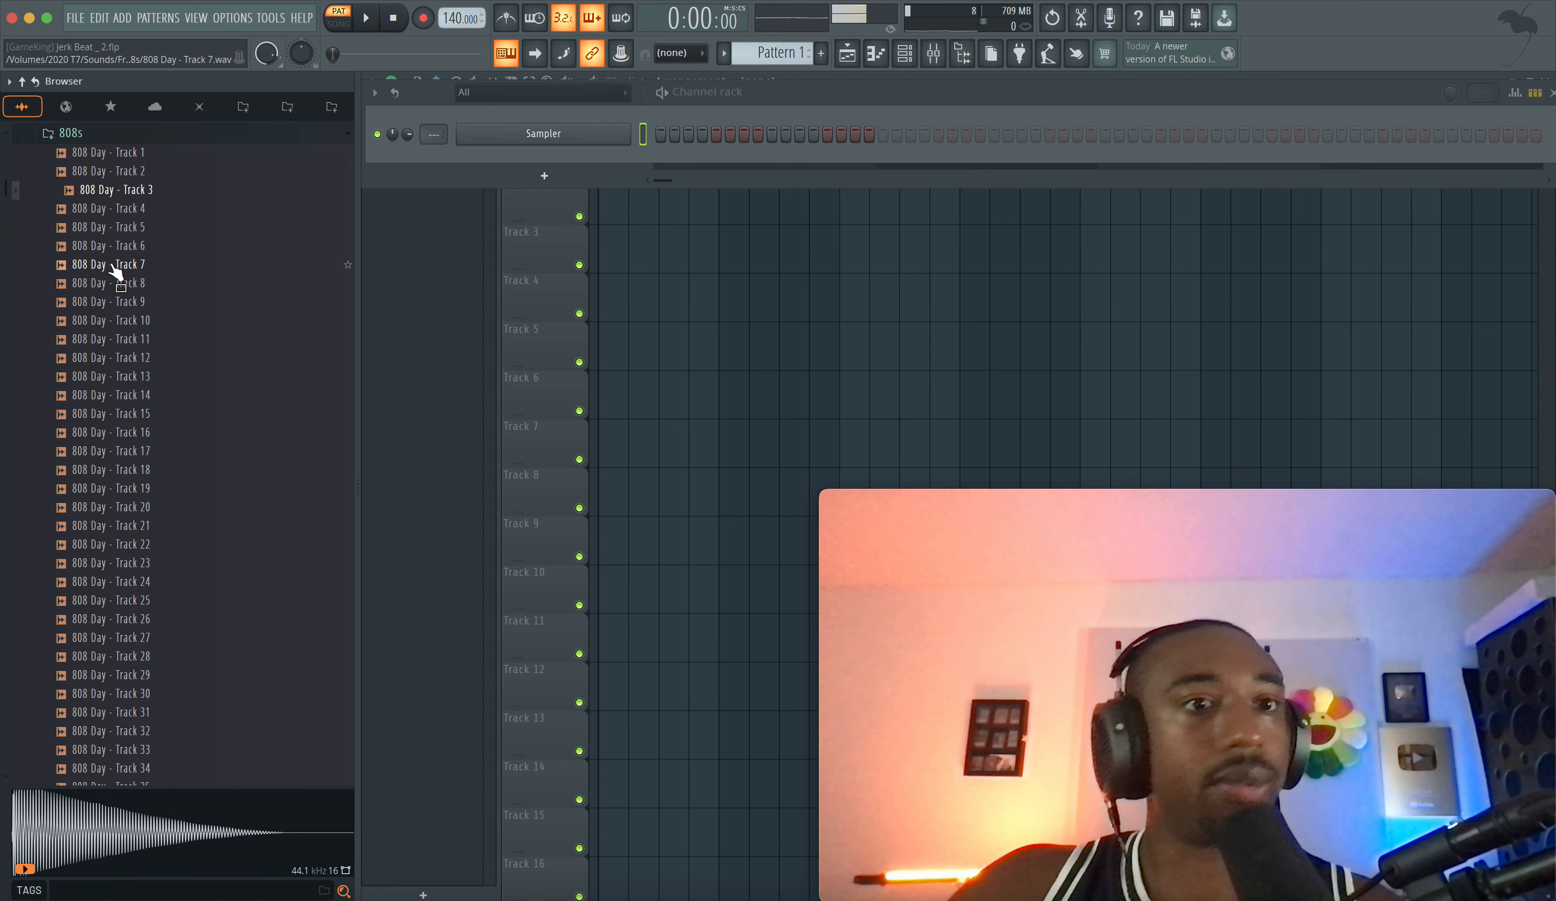
click(24, 82)
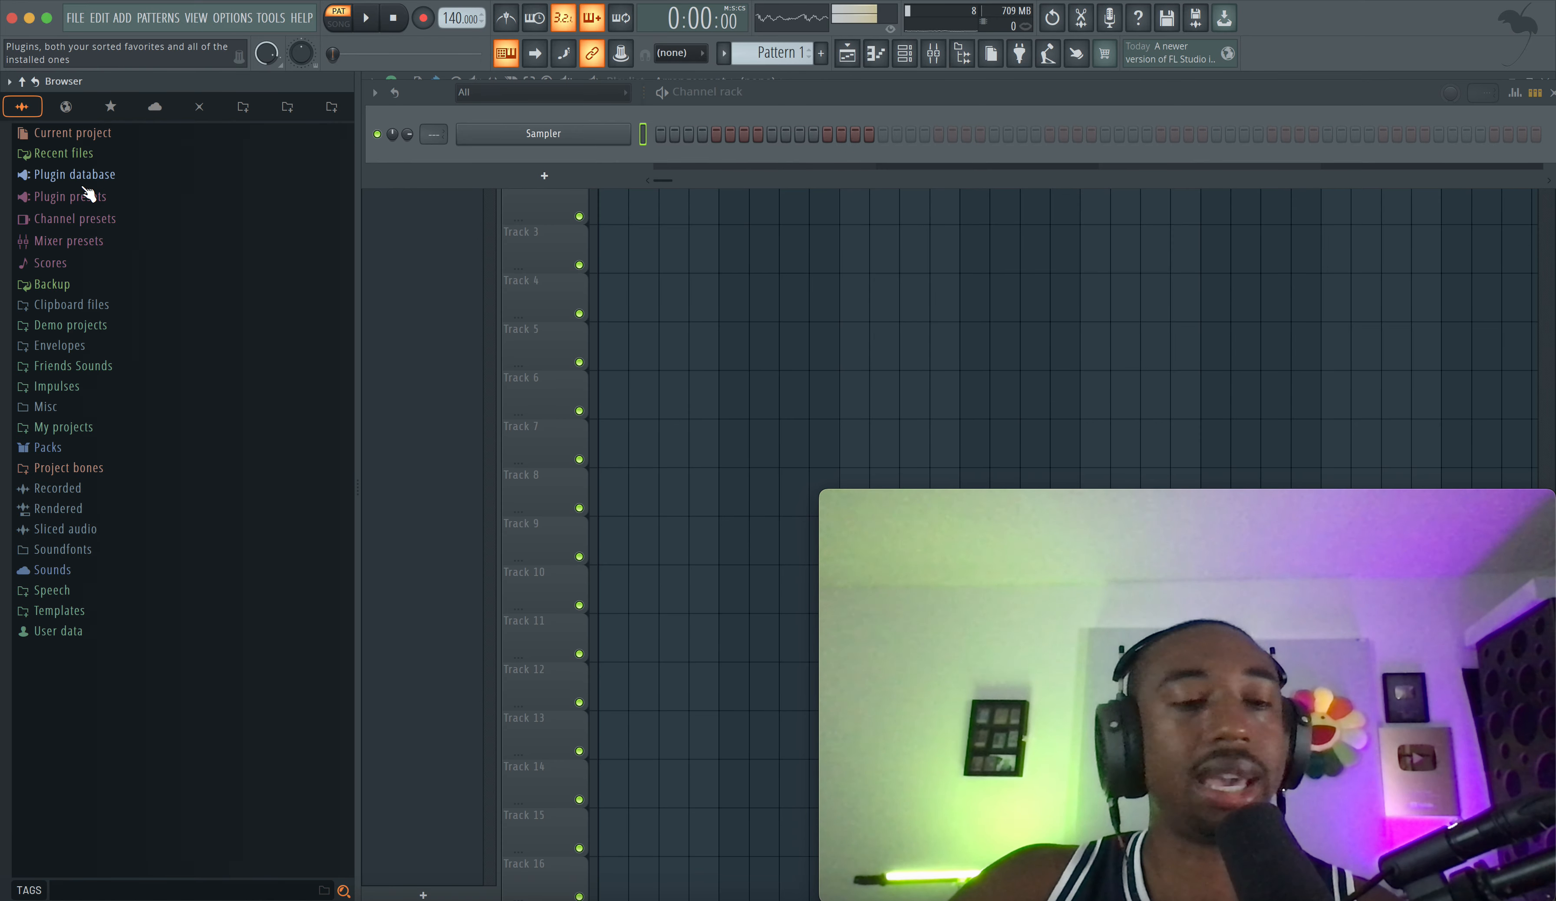
click(99, 367)
scroll(101, 377, down, 8)
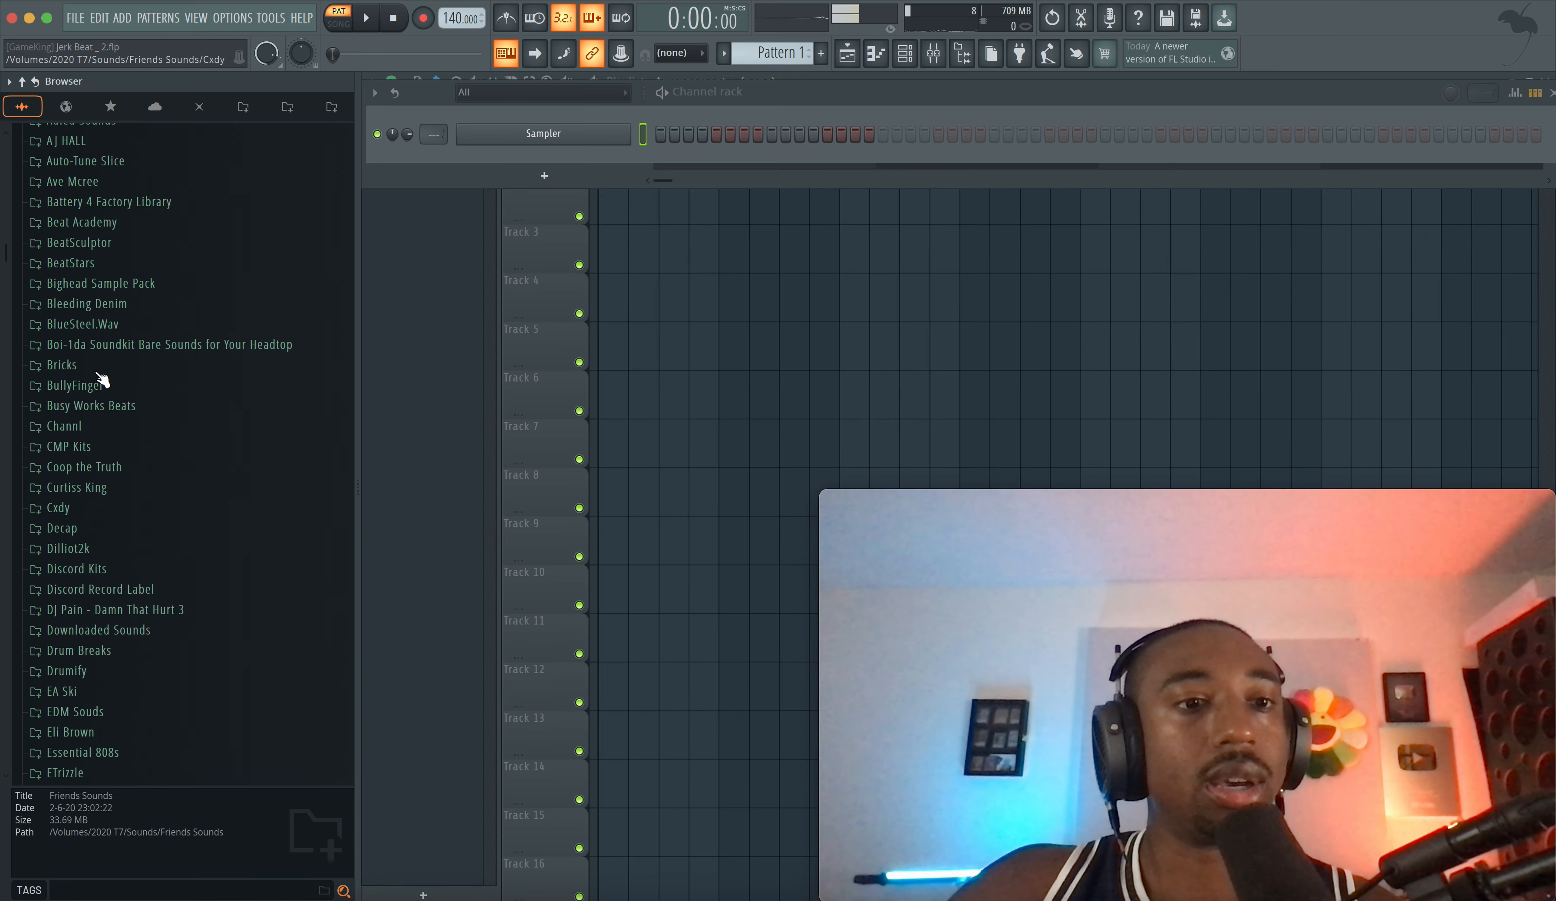
scroll(101, 378, up, 8)
click(23, 82)
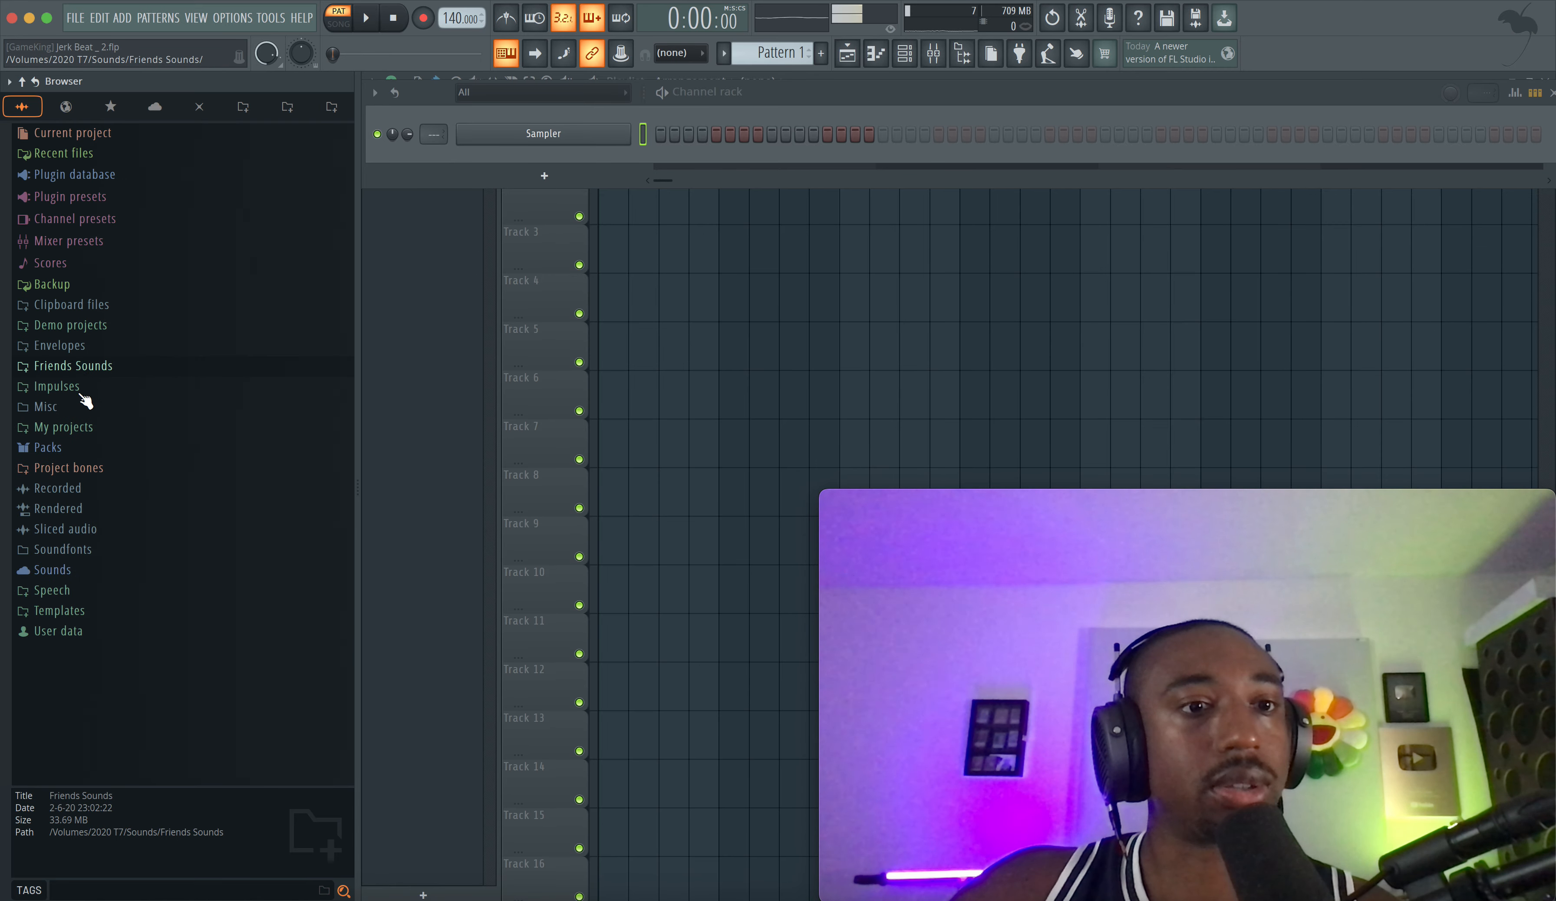
- Open the Vintage drum samples folder inside Packs, Legacy, Drums
click(73, 448)
click(93, 549)
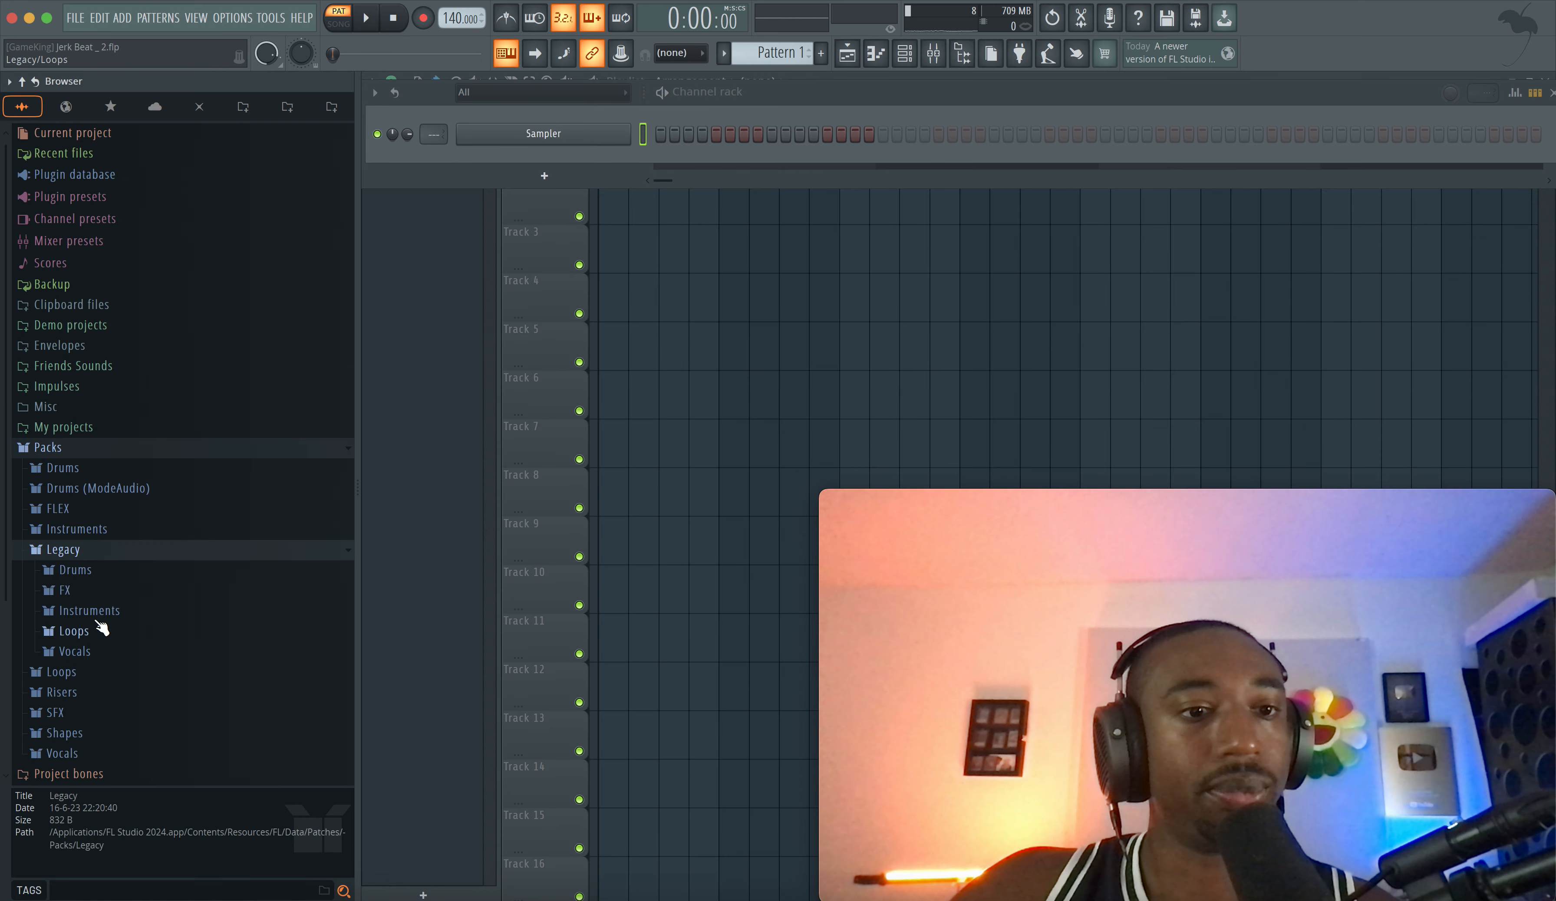
click(102, 571)
click(108, 691)
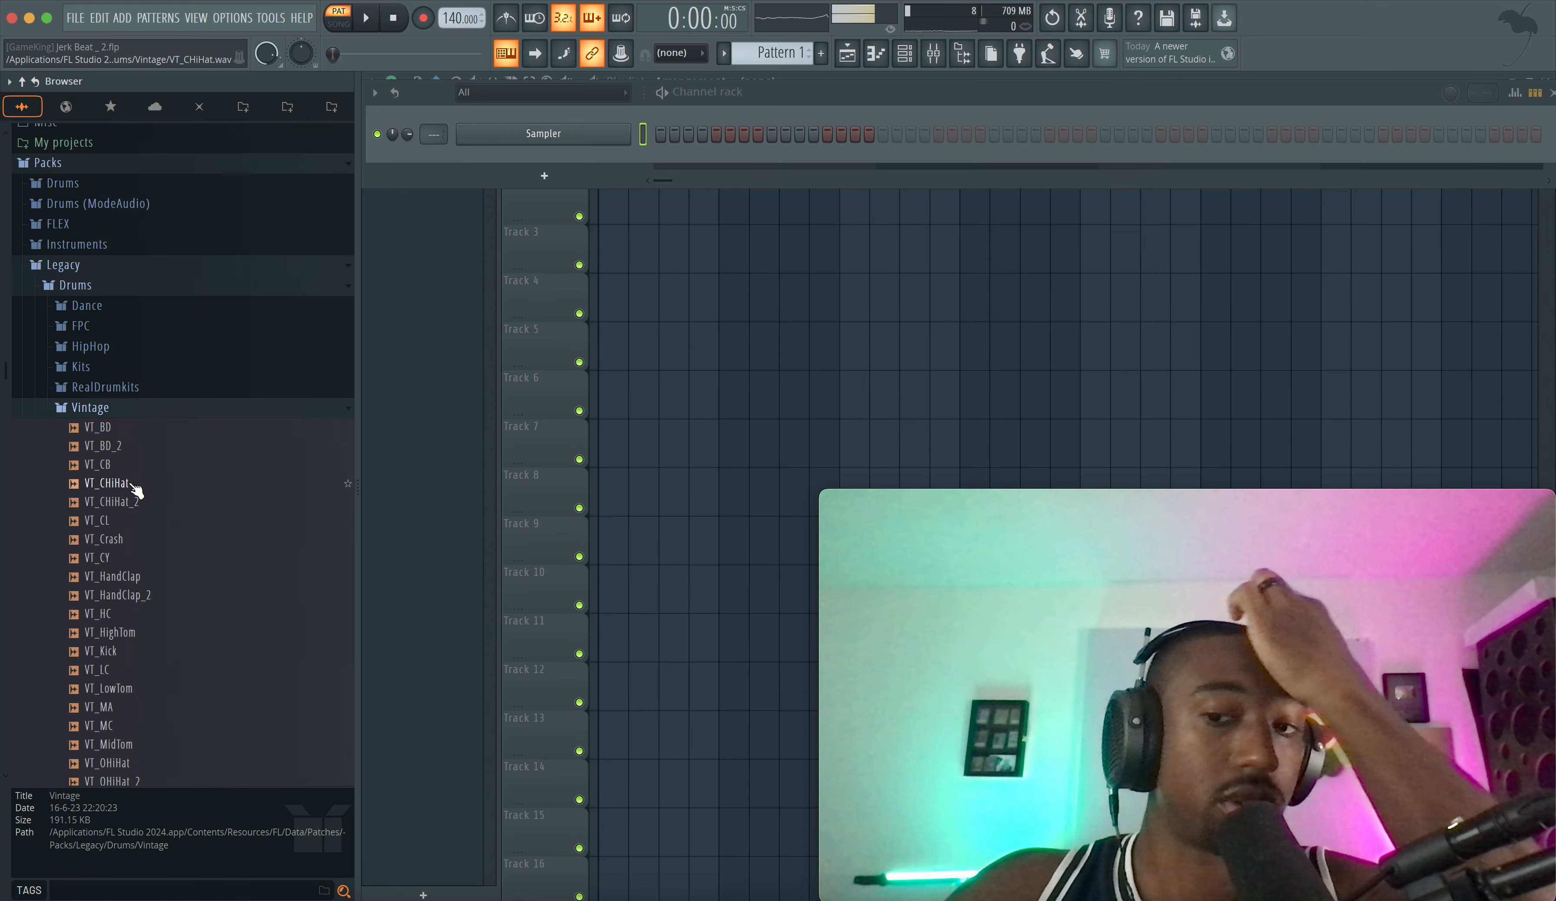
- Audition the drum samples in the Vintage folder from VT_BD down to VT_SD
click(121, 430)
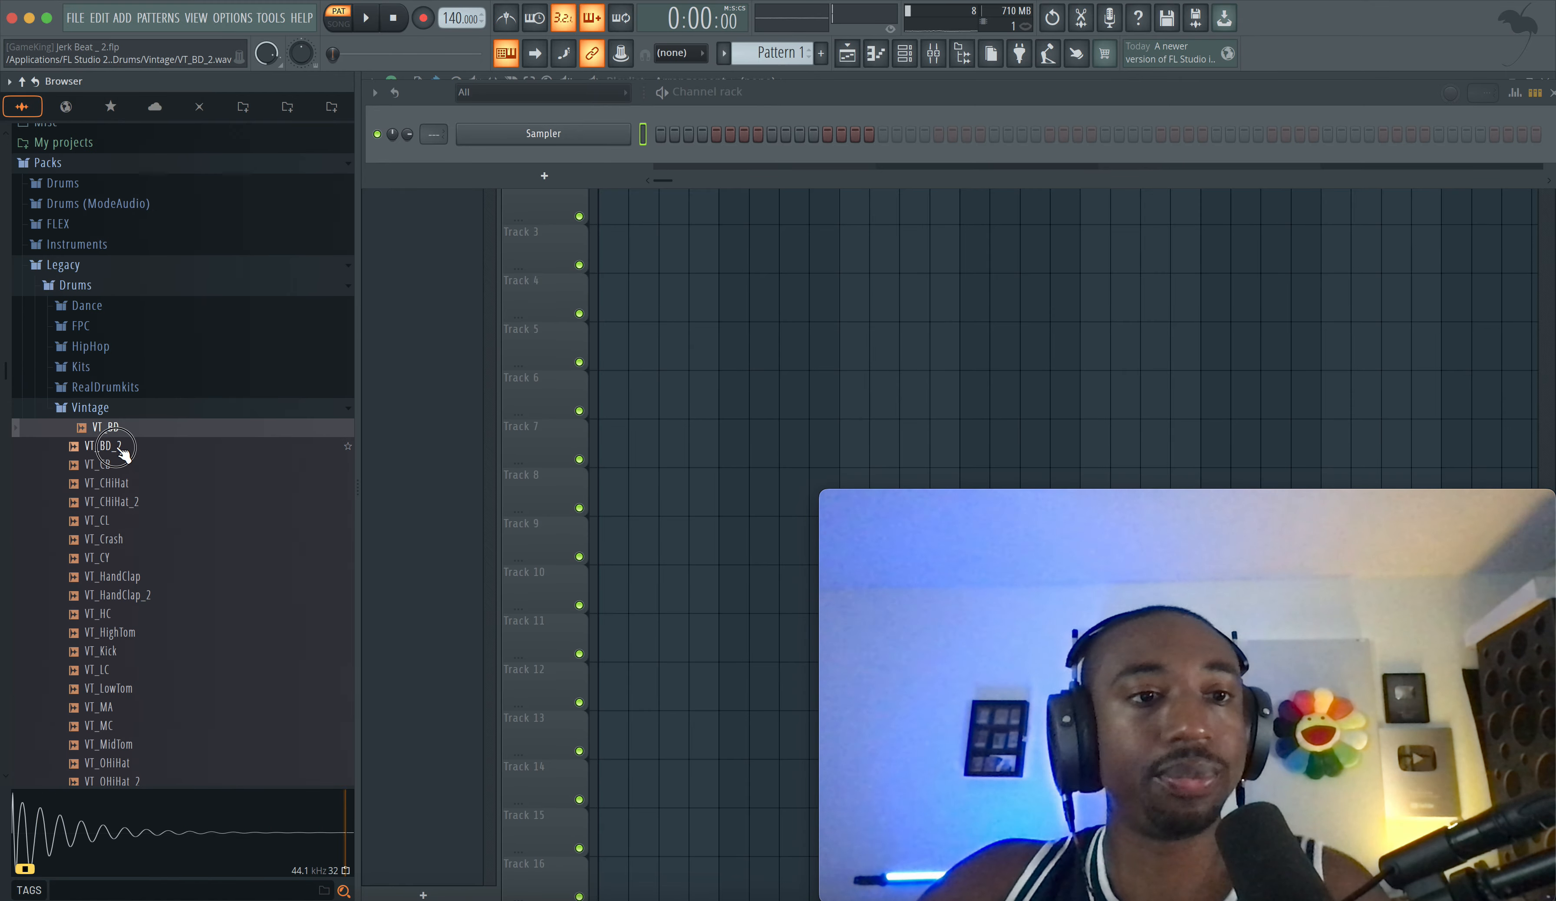
click(119, 501)
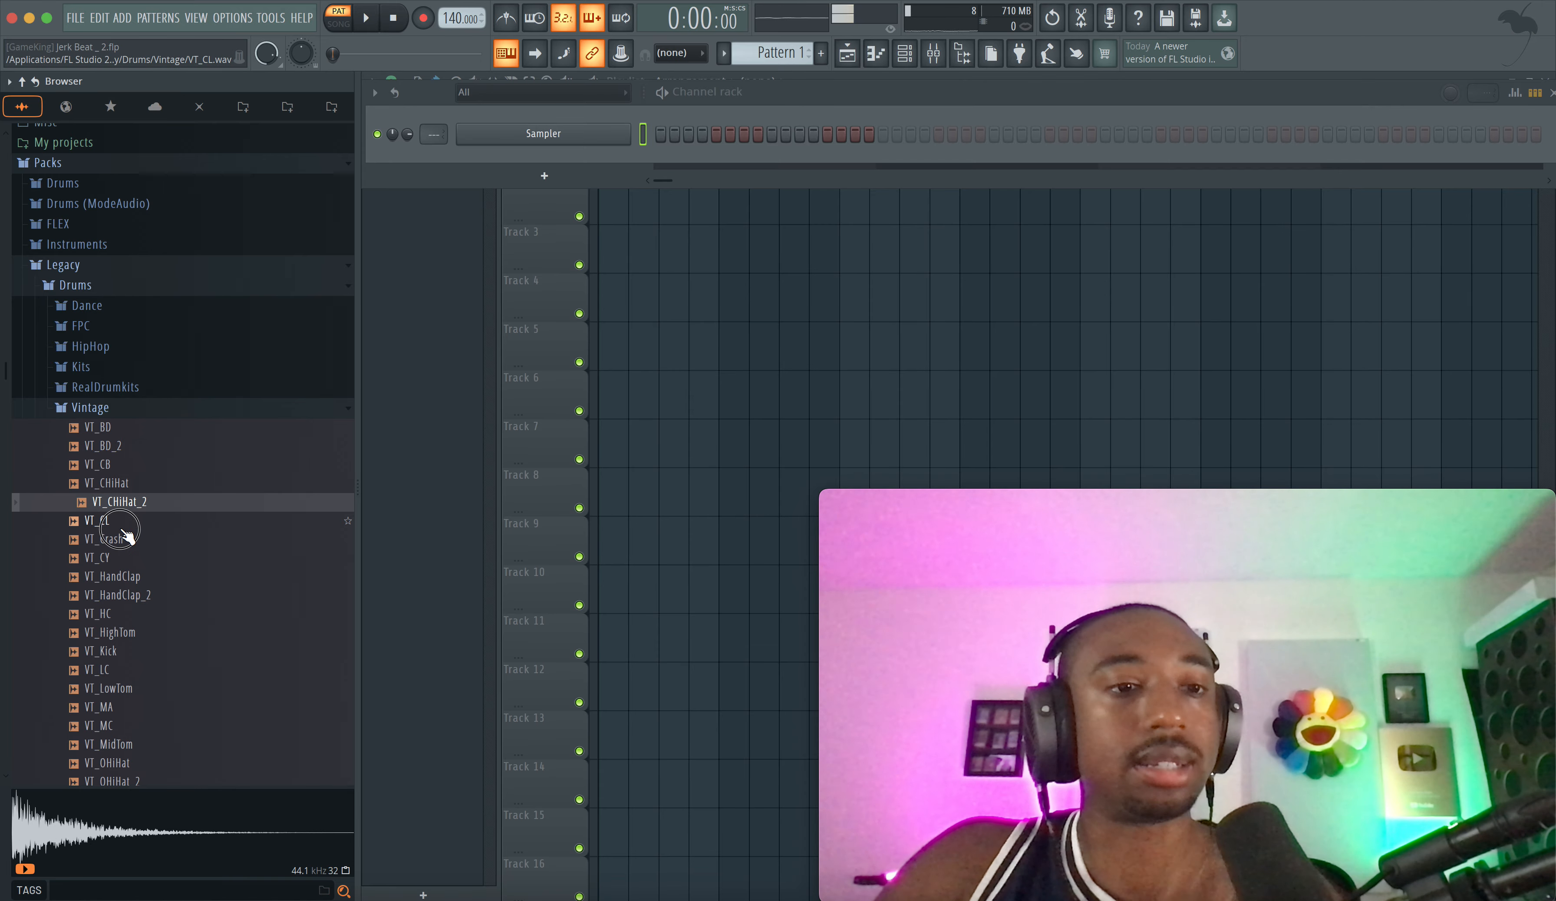
click(125, 525)
scroll(125, 539, down, 3)
key(Down)
key(Down)
key(Down)
key(Down)
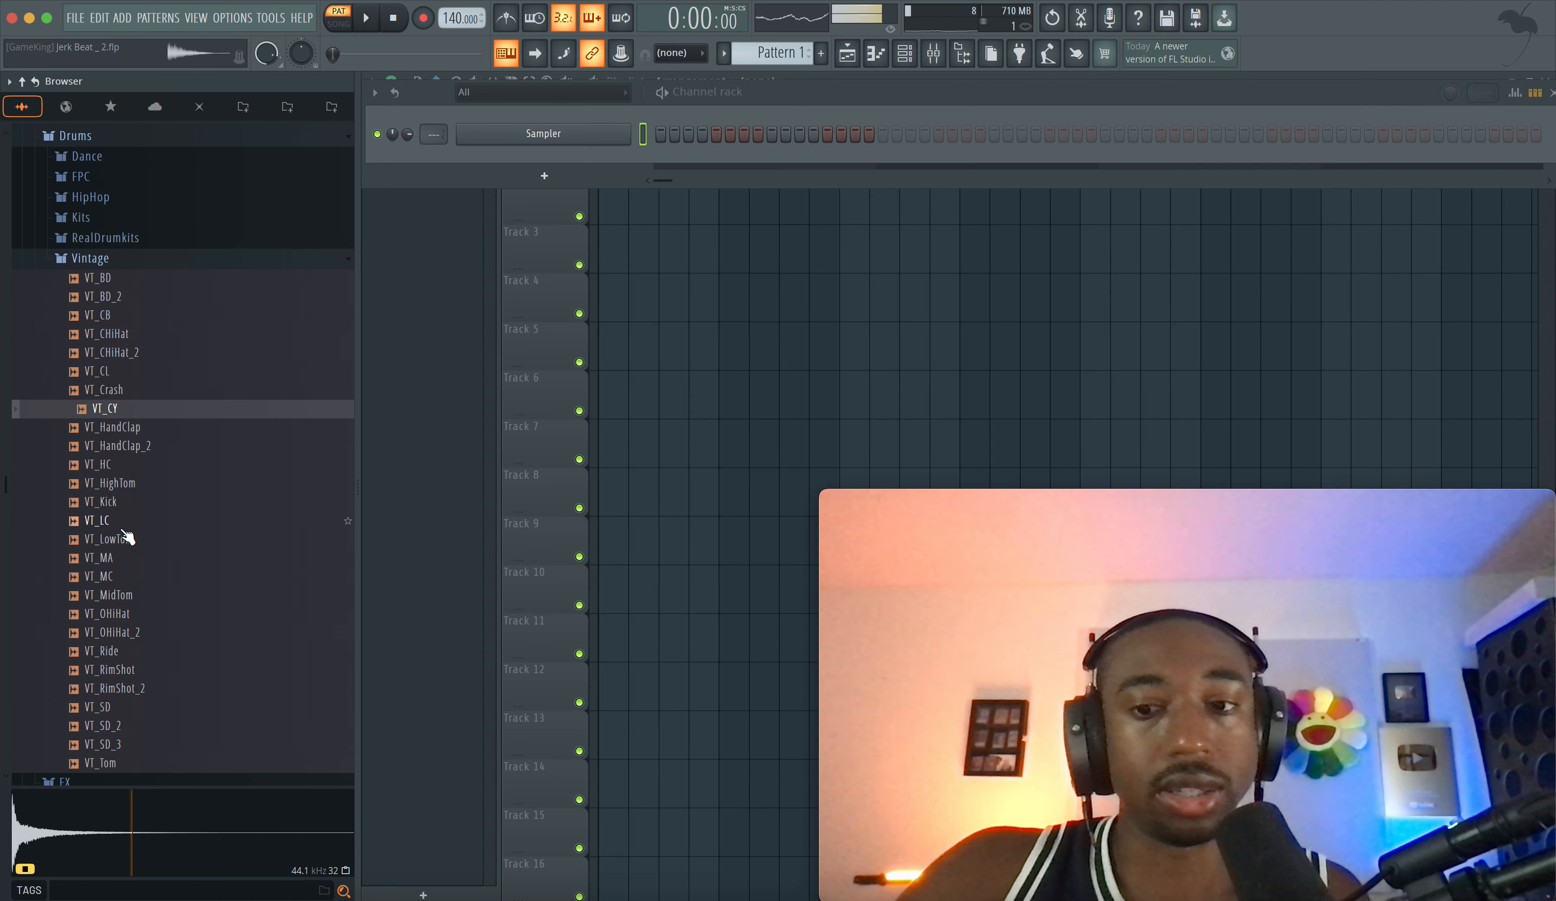
key(Down)
key(Down)
key(Down)
key(Down)
key(Down)
key(Down)
key(Down)
key(Down)
key(Down)
key(Down)
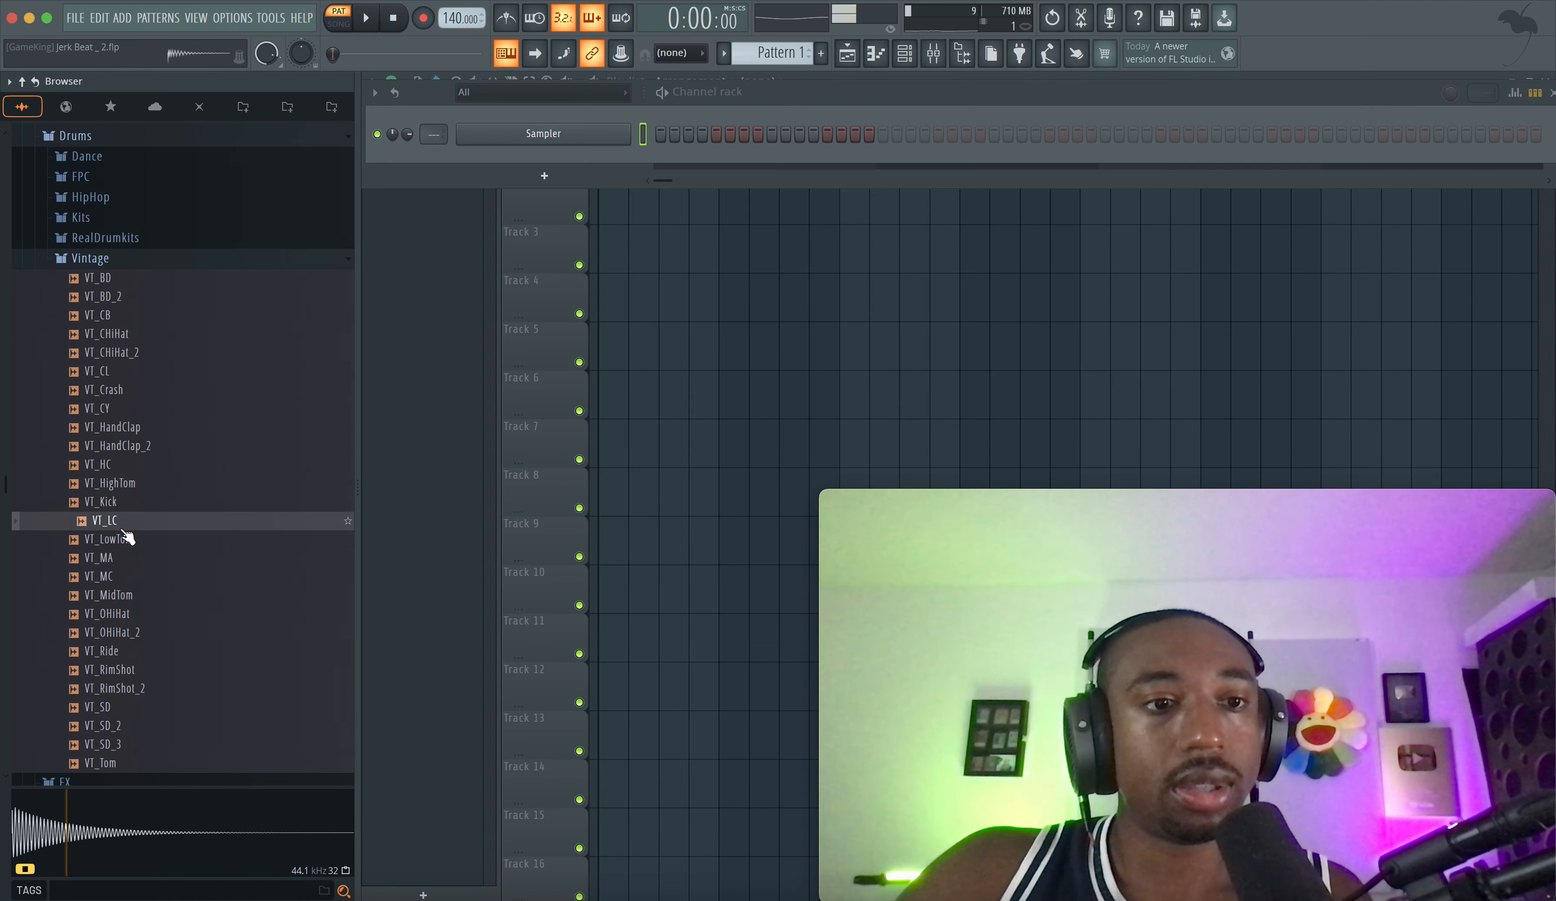
key(Down)
key(Down)
key(Down)
key(Down)
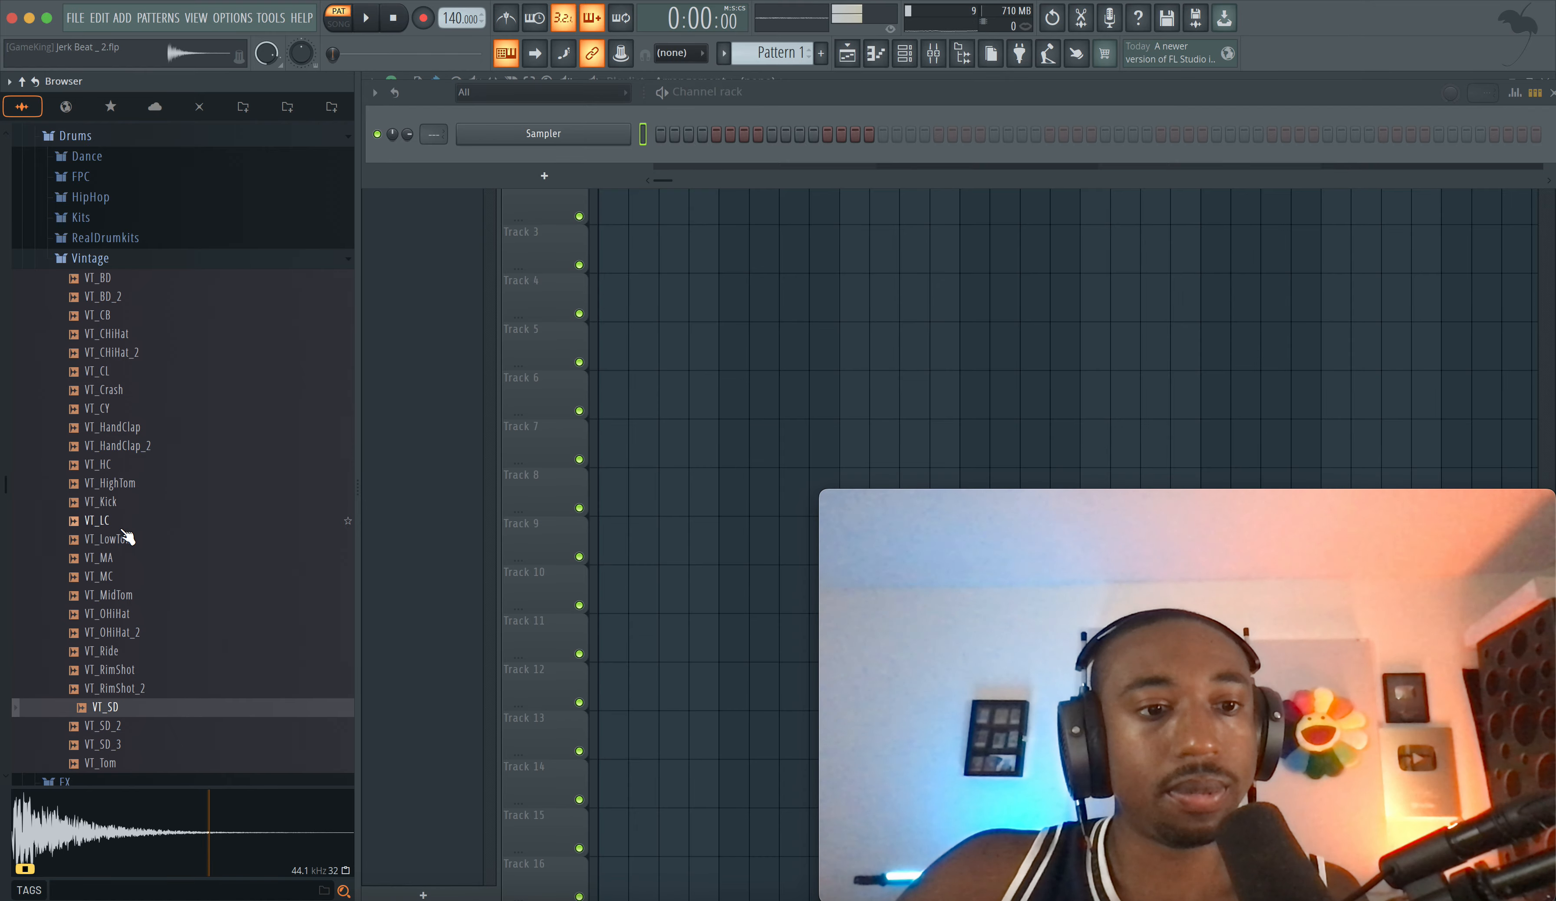
- Open the VT_SD snare in a new channel and delete the default Sampler channel
right_click(126, 711)
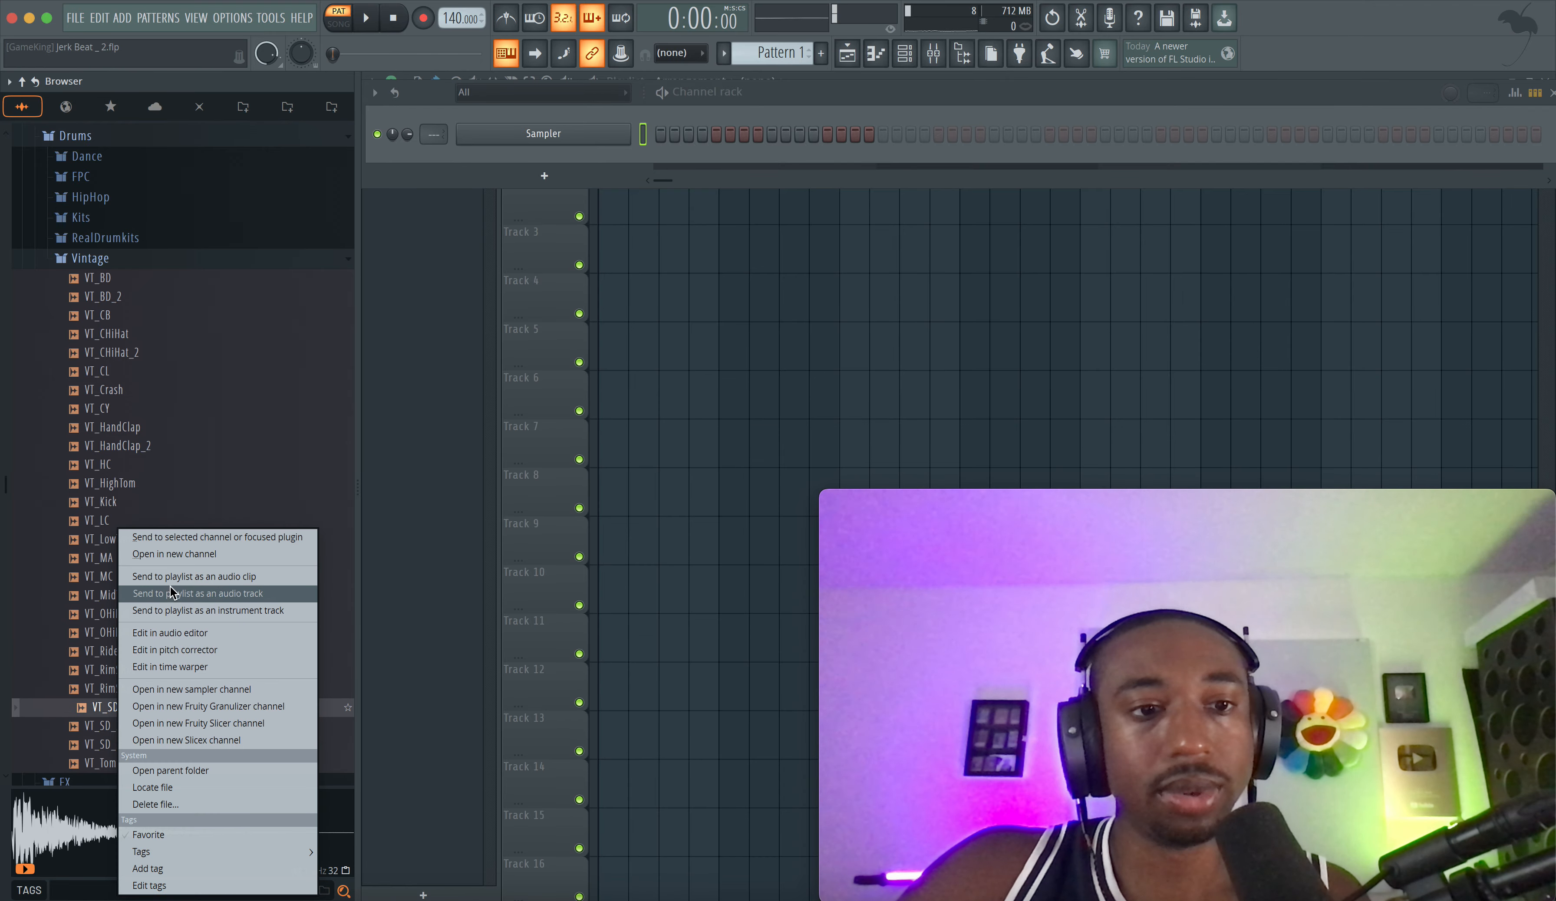
click(173, 565)
right_click(529, 128)
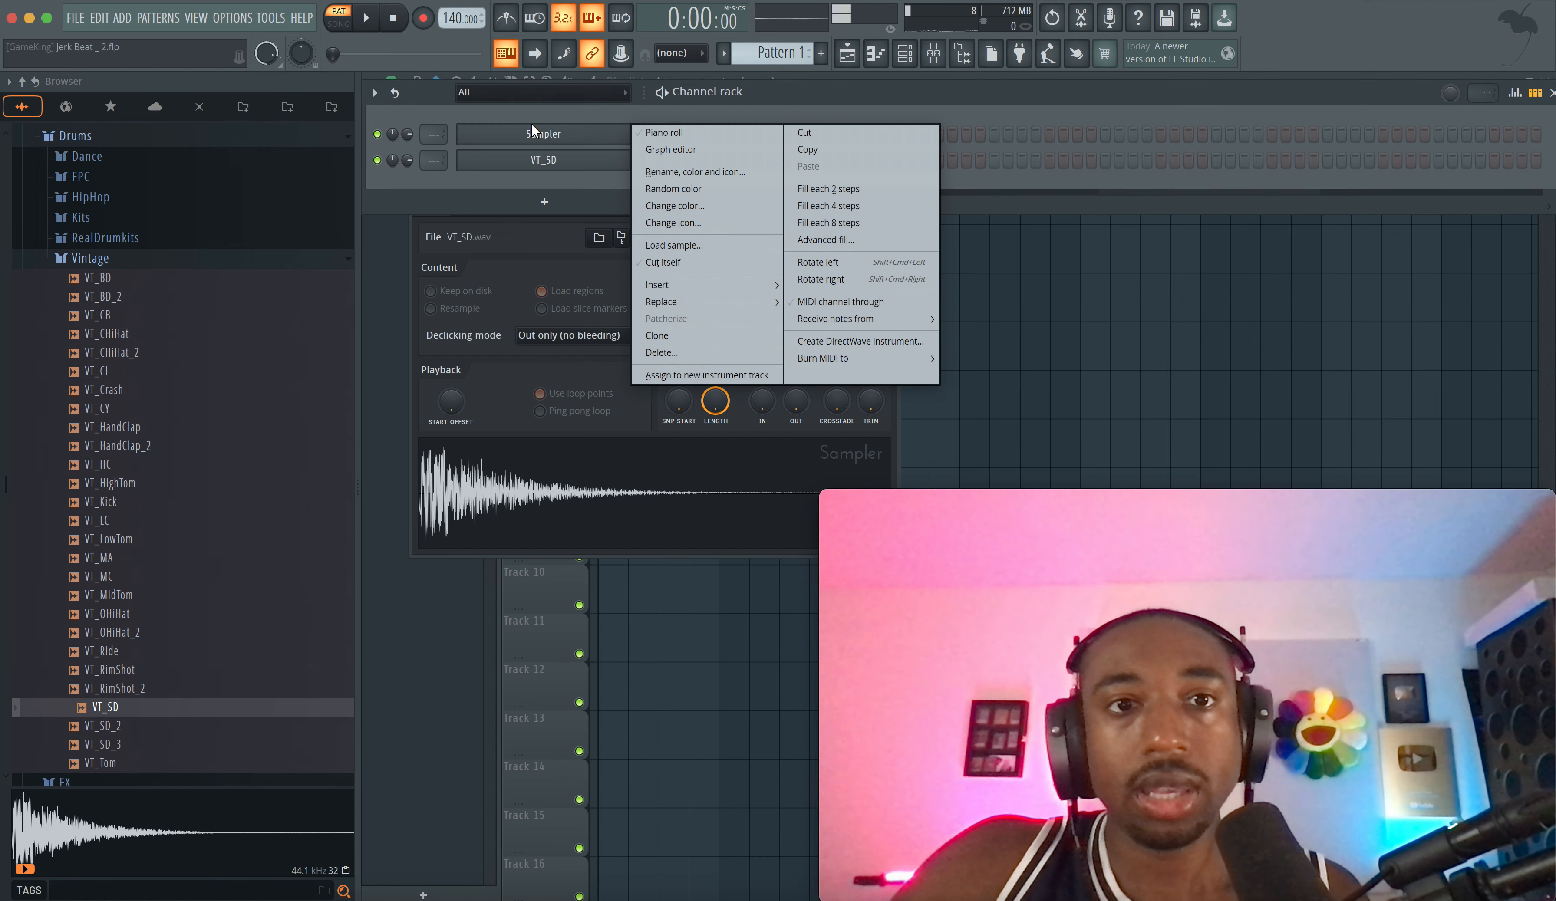
key(d)
key(Return)
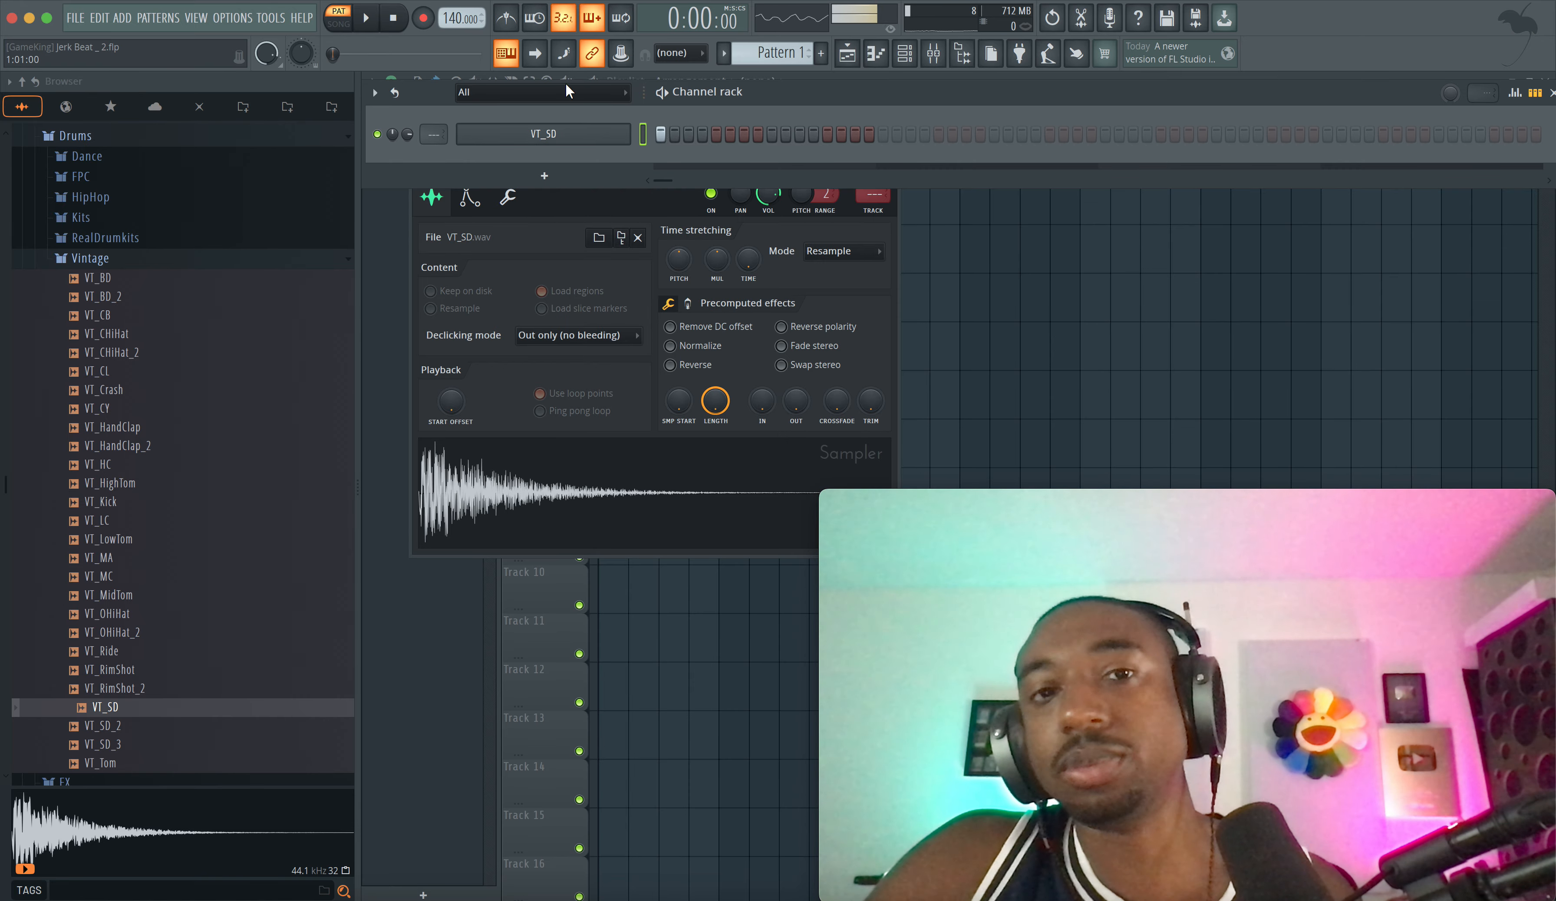
- Turn on the metronome and set the project tempo to 93 BPM
click(506, 17)
drag(455, 18, 455, 44)
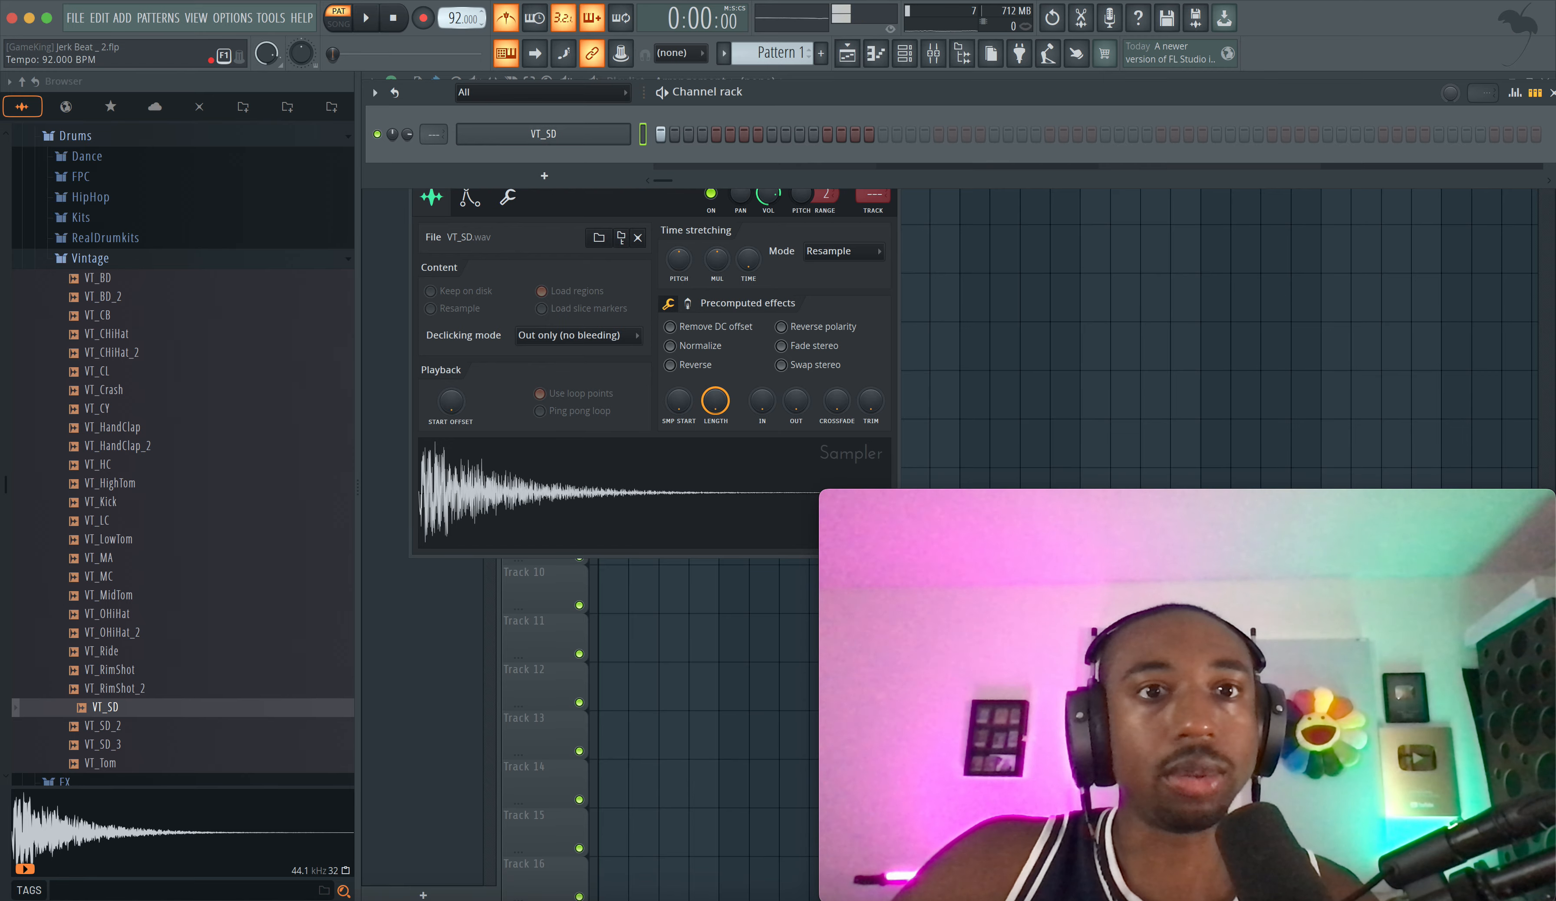
- Add VT_SD hits on steps 4, 7, 11 and 14 and raise the channel's volume
click(702, 134)
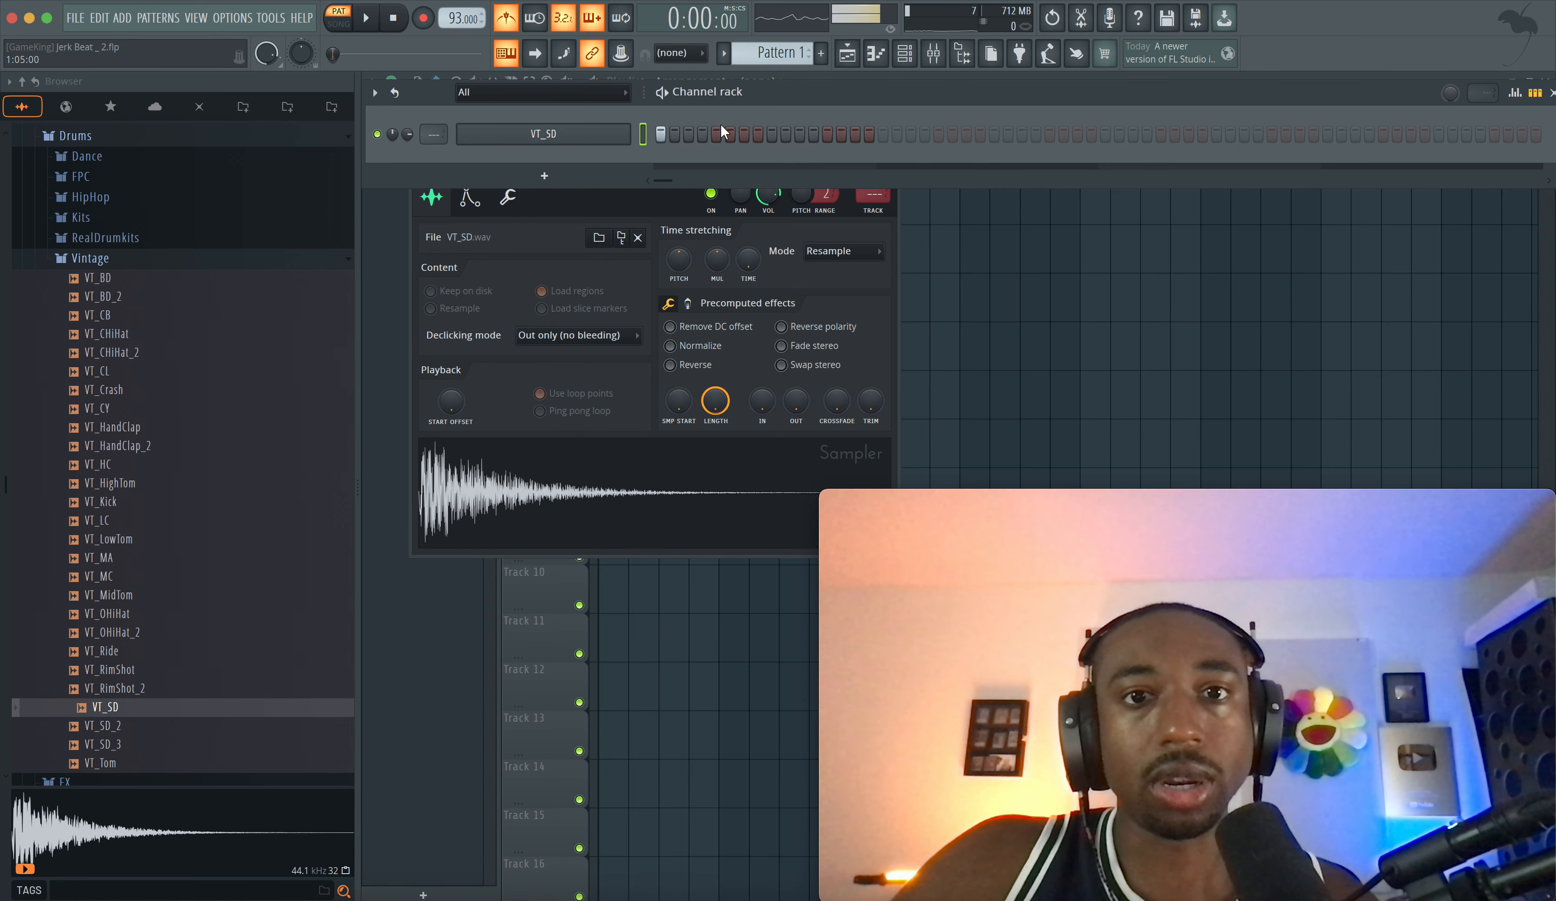
click(744, 133)
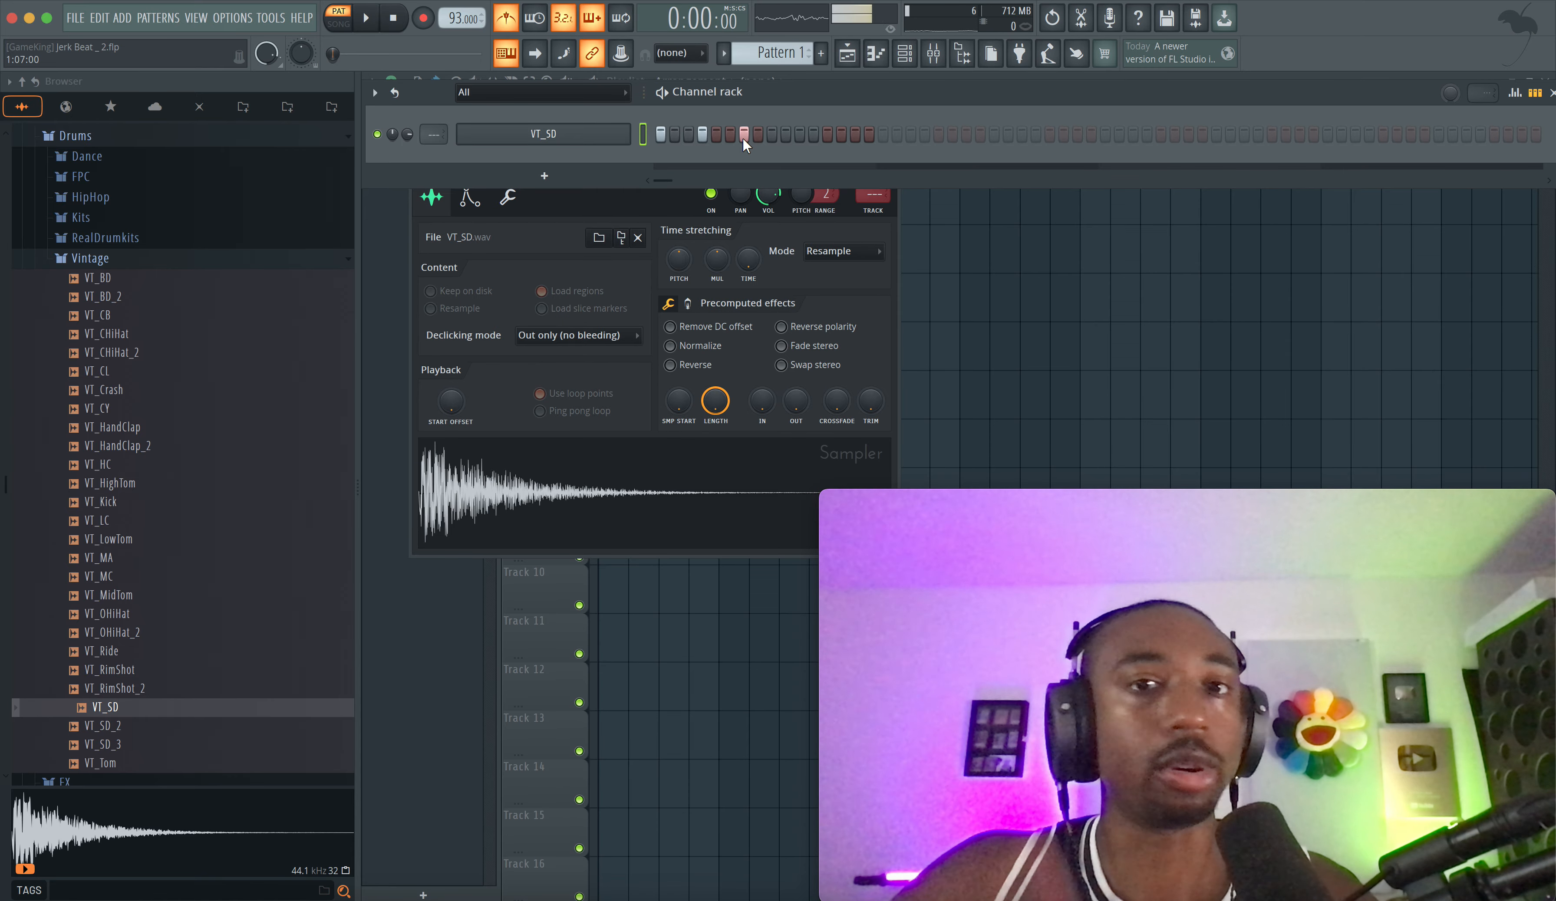
key(space)
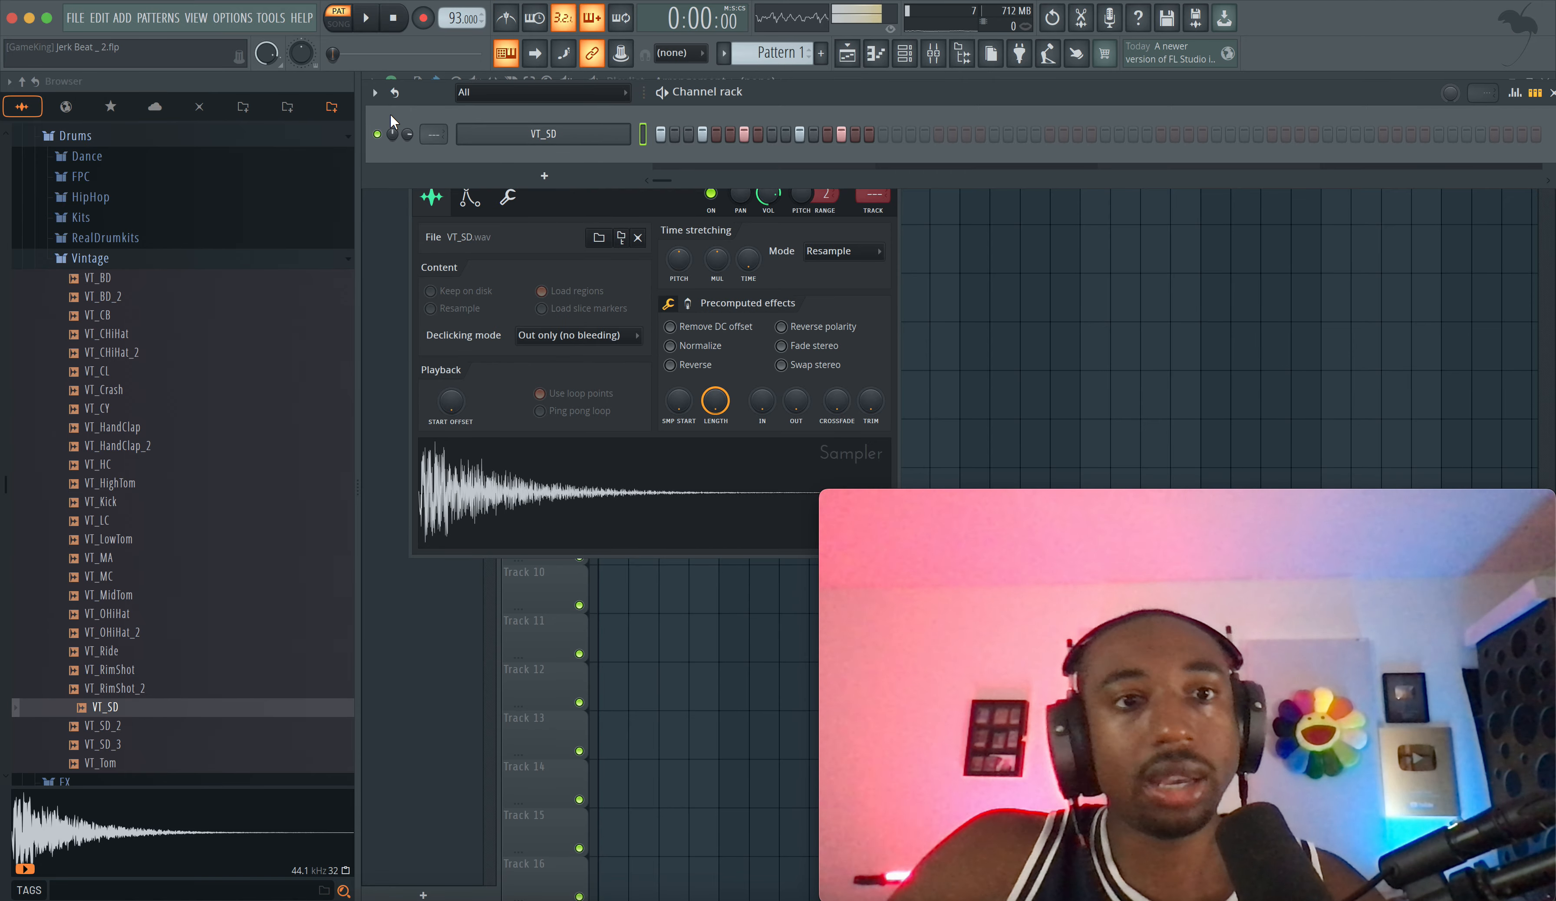
drag(408, 135, 408, 113)
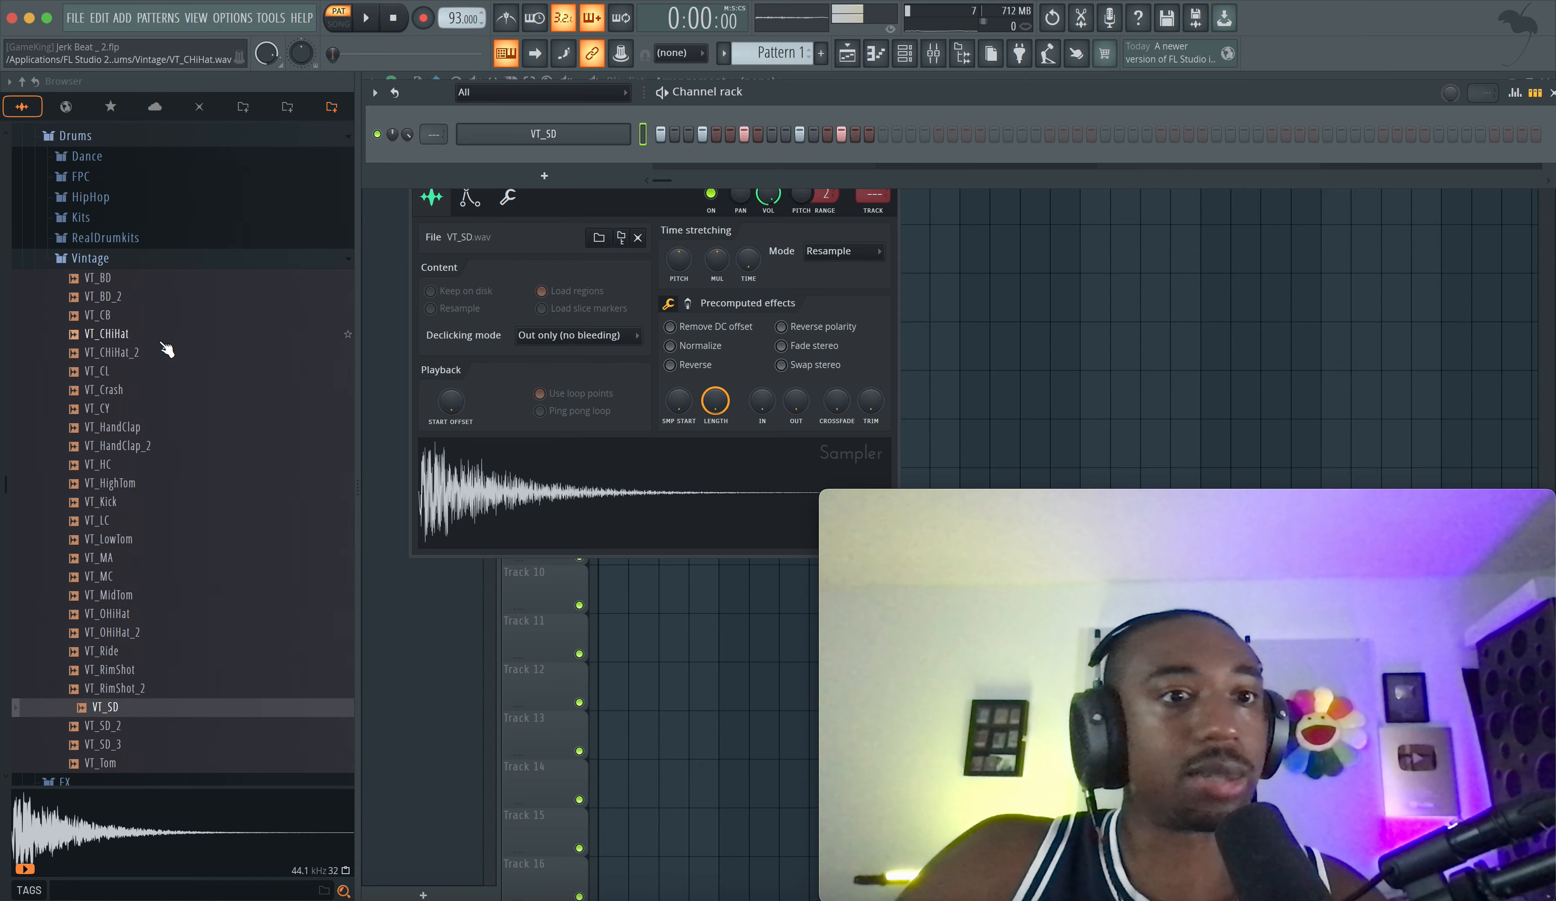
- Open VT_HandClap in a new channel and fill every 4 steps of its sequence
click(165, 433)
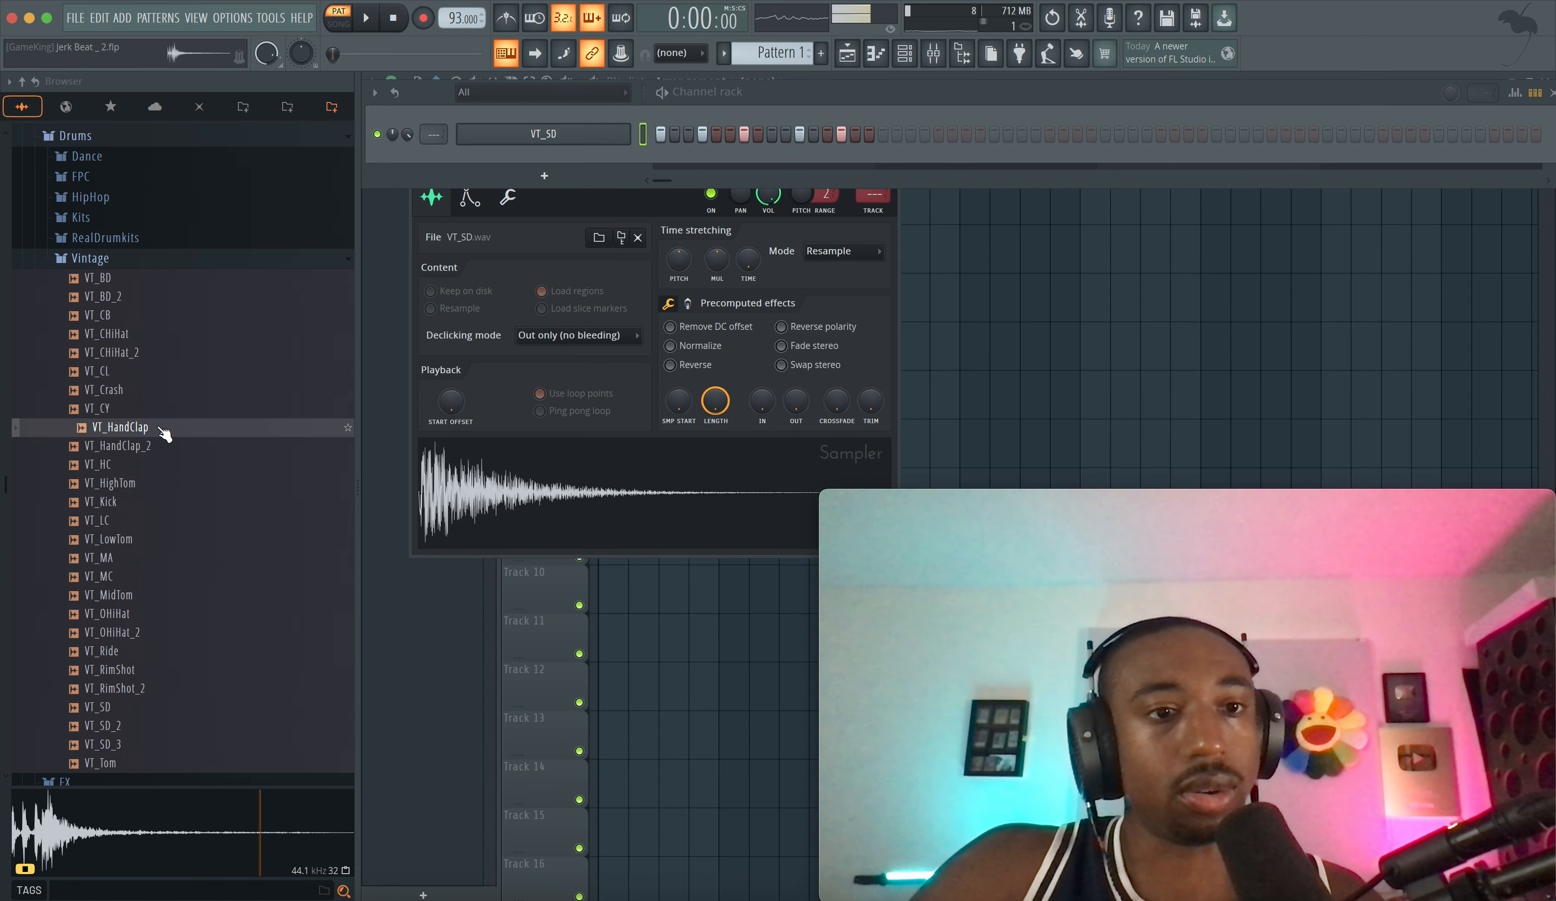
right_click(165, 433)
click(204, 452)
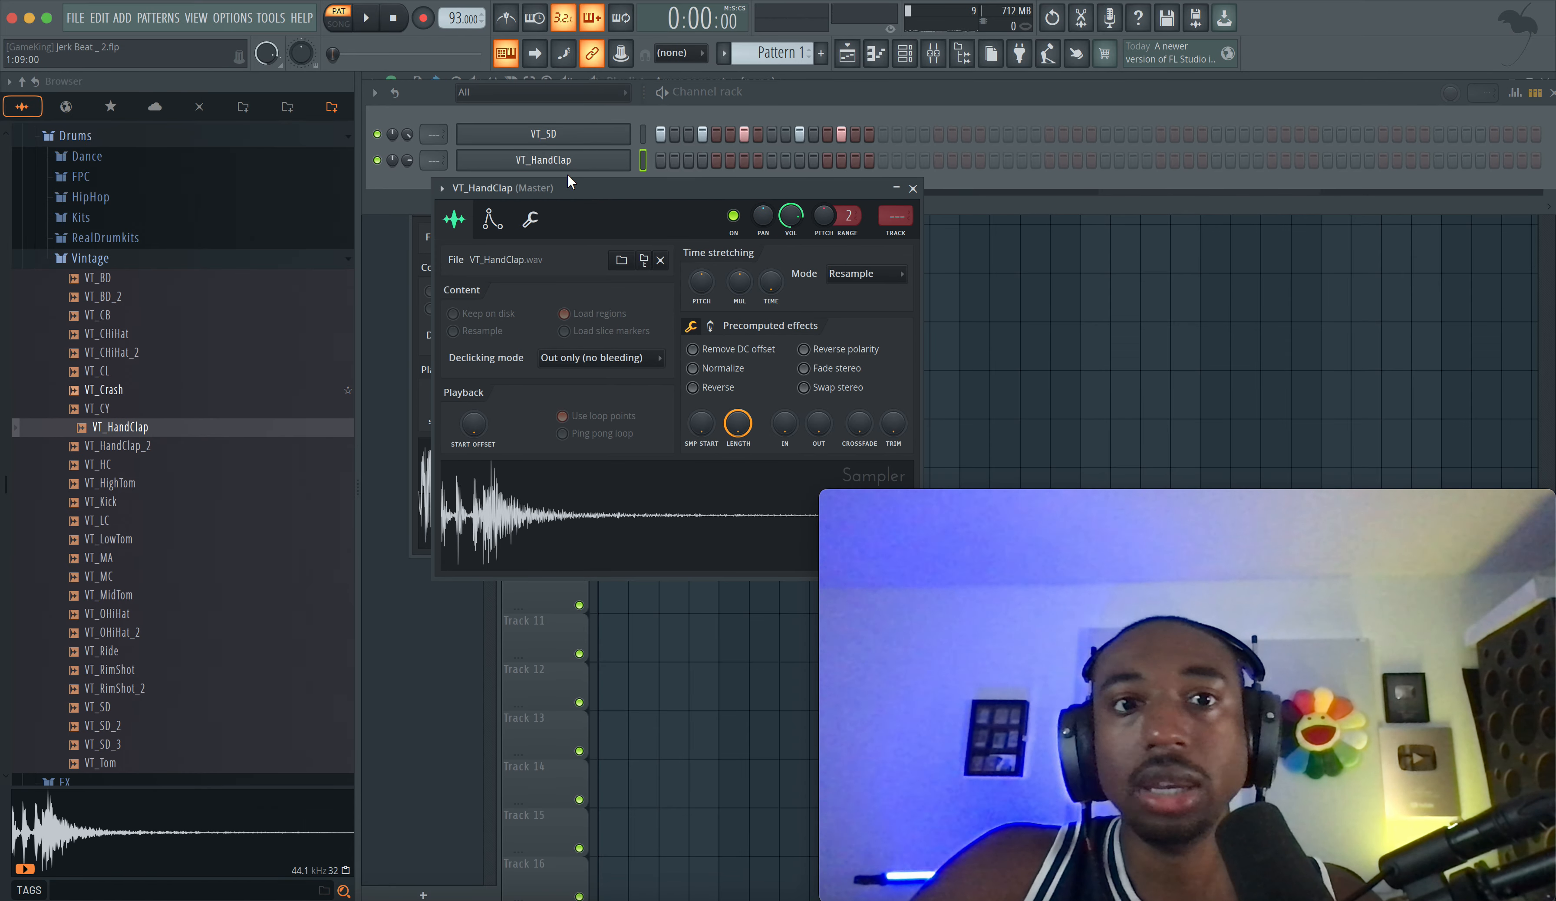
right_click(545, 168)
click(832, 233)
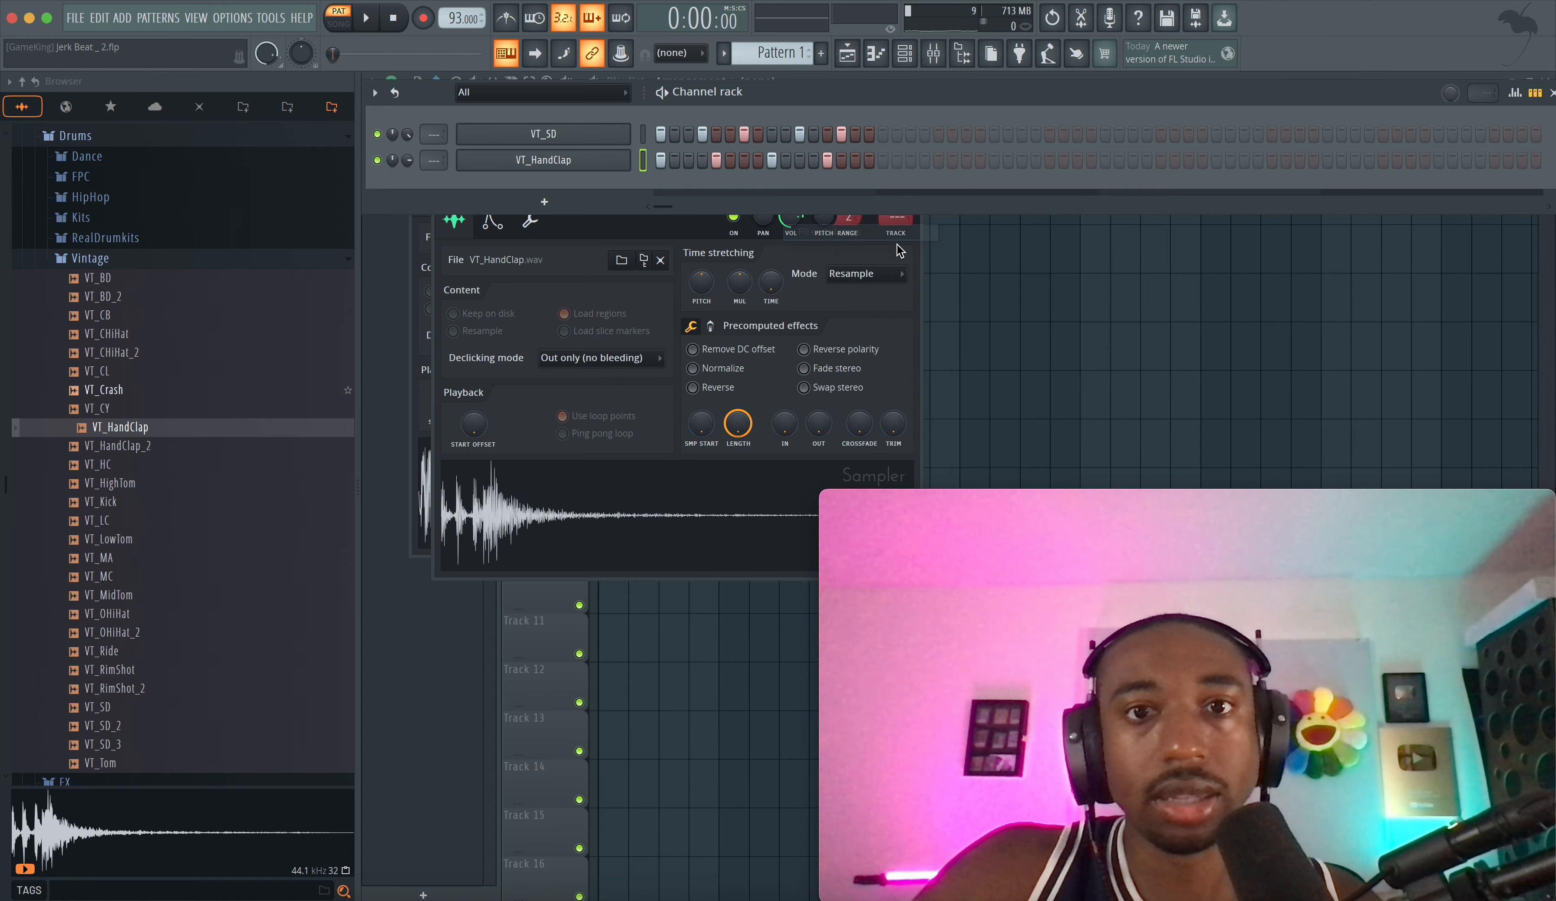
- Switch playback to song mode and paint repeated Pattern 1 clips along Track 1 from bar 1
click(1040, 319)
key(space)
click(615, 154)
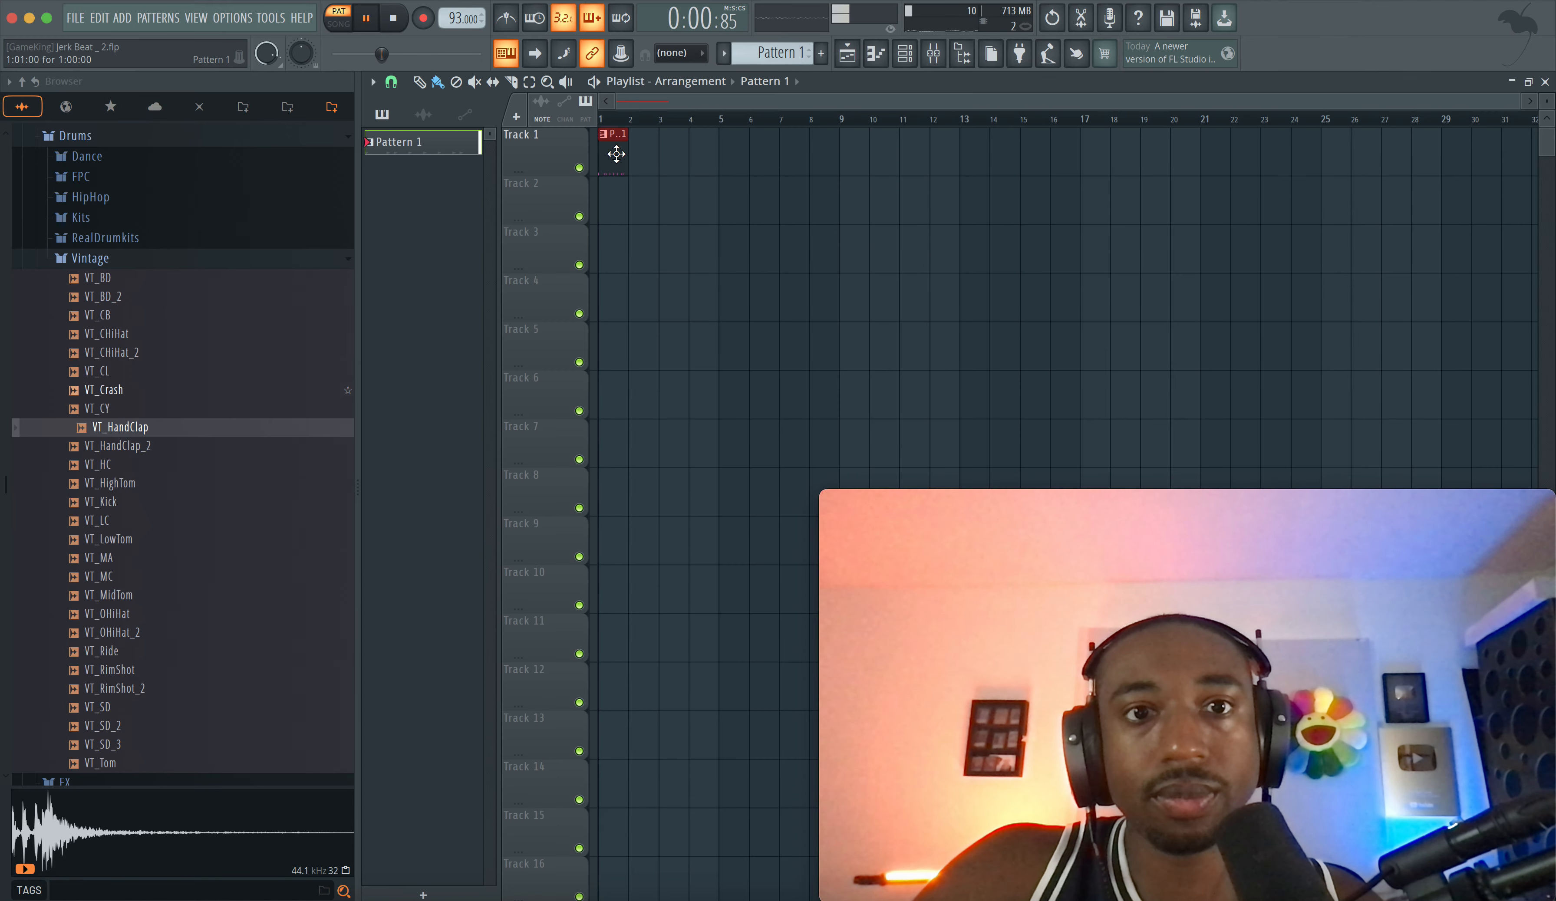
click(339, 23)
drag(646, 158, 842, 162)
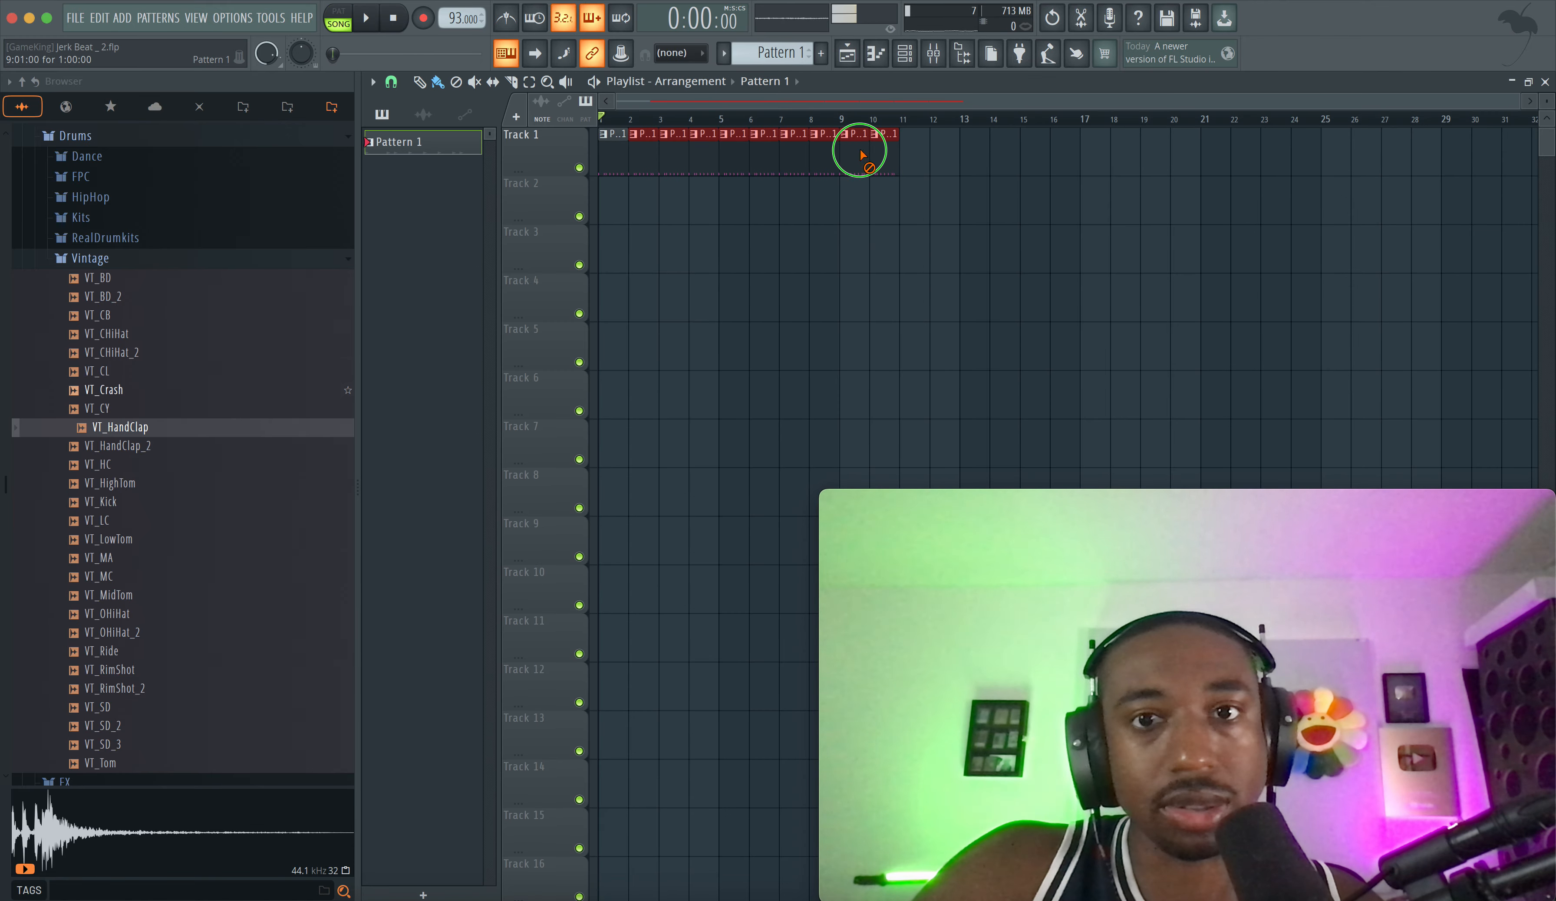
- Replace the VT_HandClap sample with BricksDaMane Clap 1_2 from Friends Sounds, AAA Drums FAST, Drake, and replay the song
key(F6)
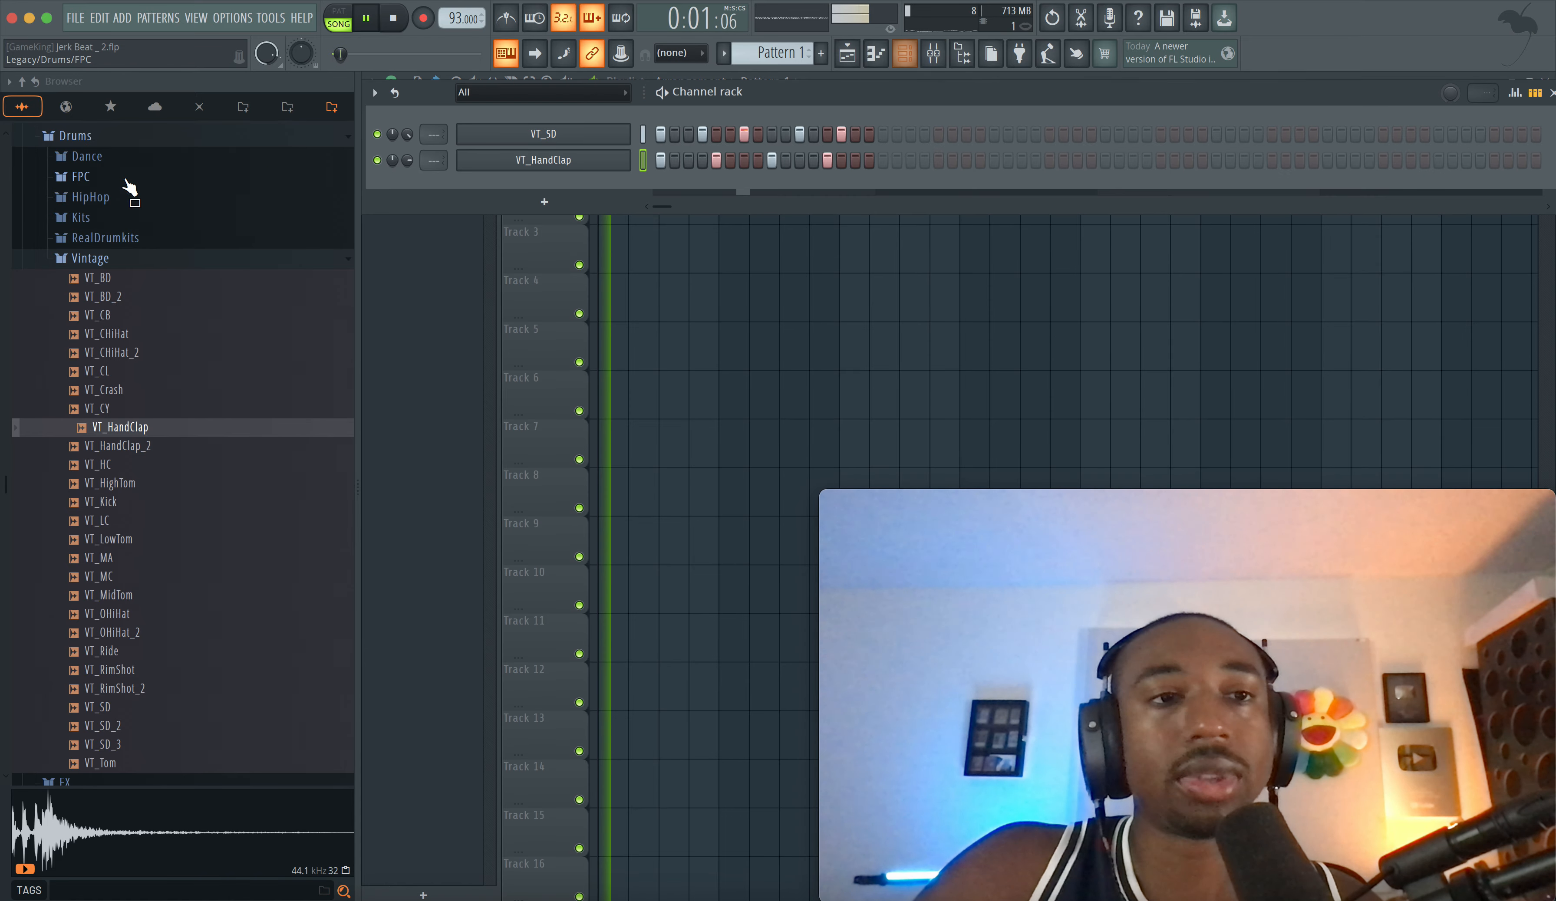
click(21, 81)
click(99, 366)
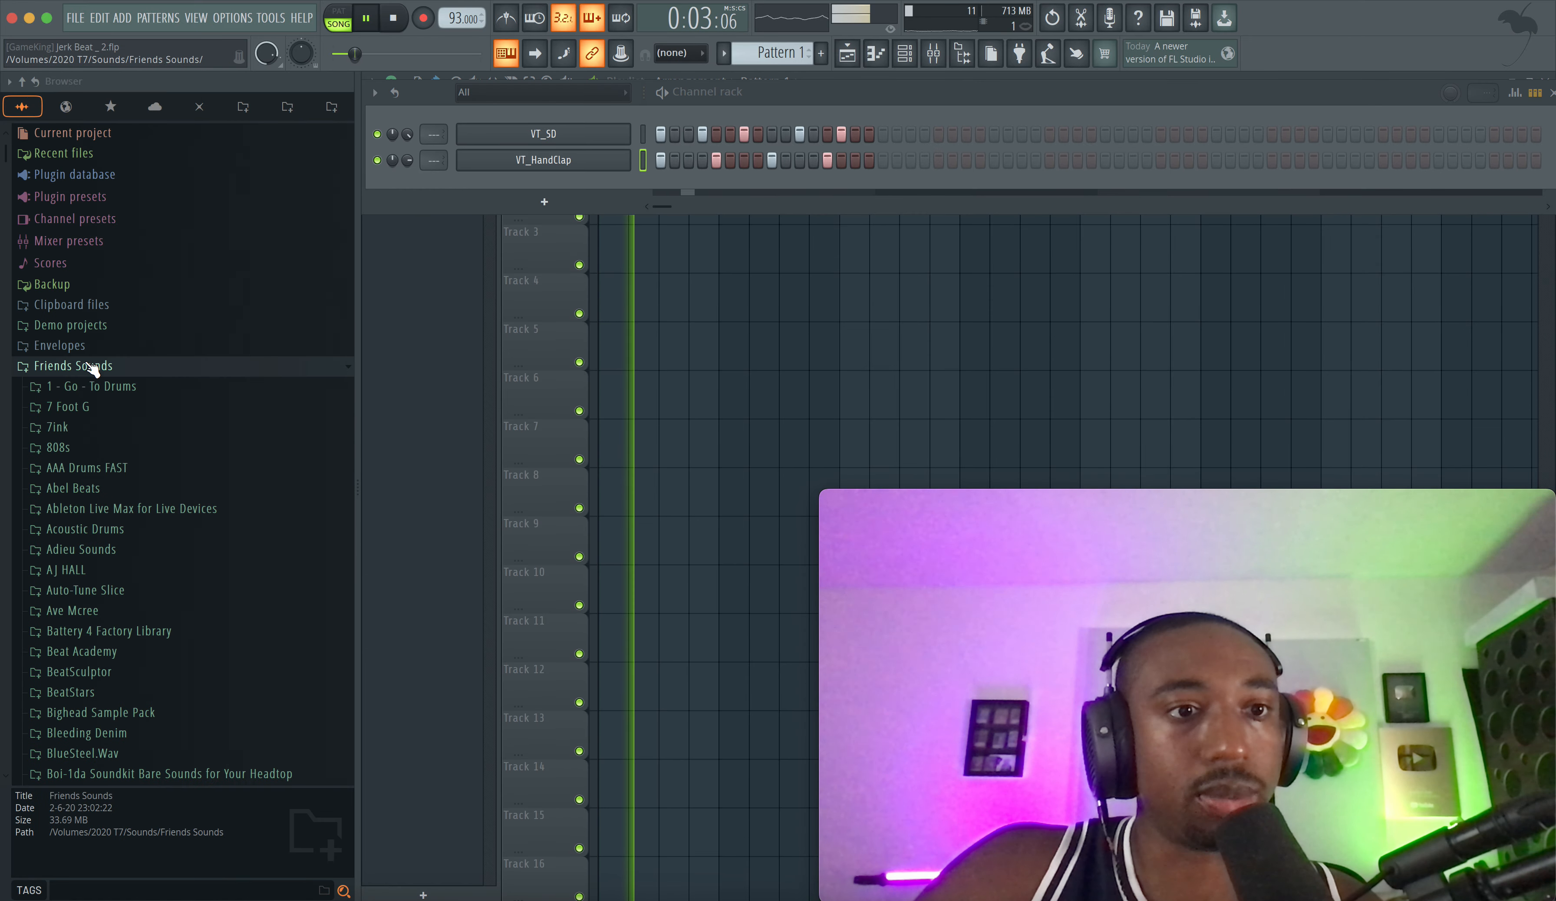
click(112, 390)
click(115, 387)
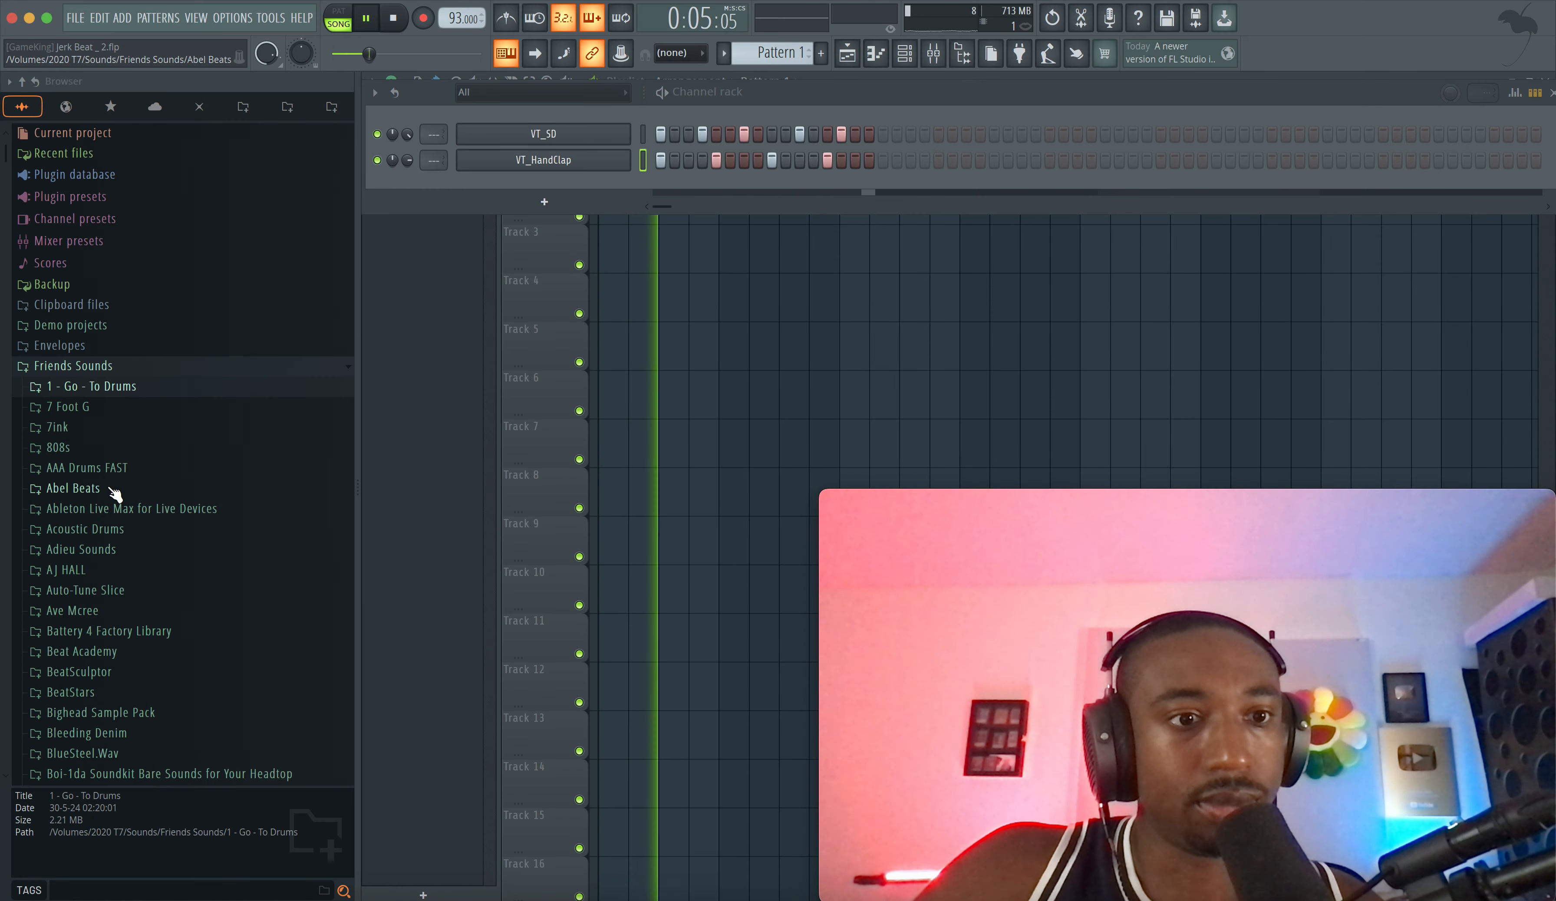
click(114, 469)
click(73, 509)
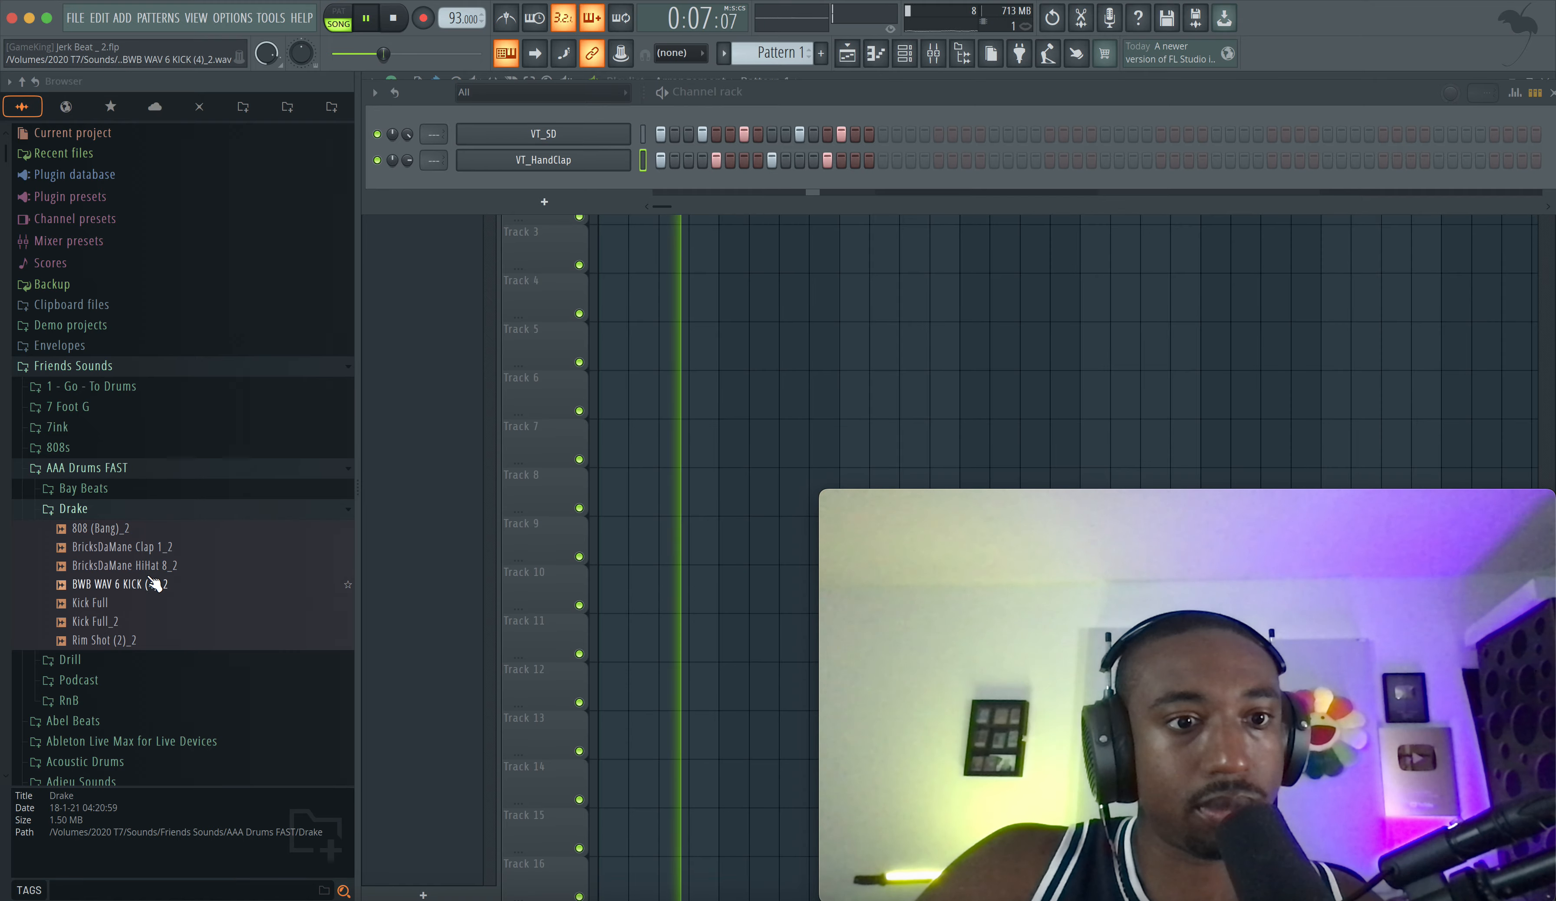
drag(143, 547, 571, 159)
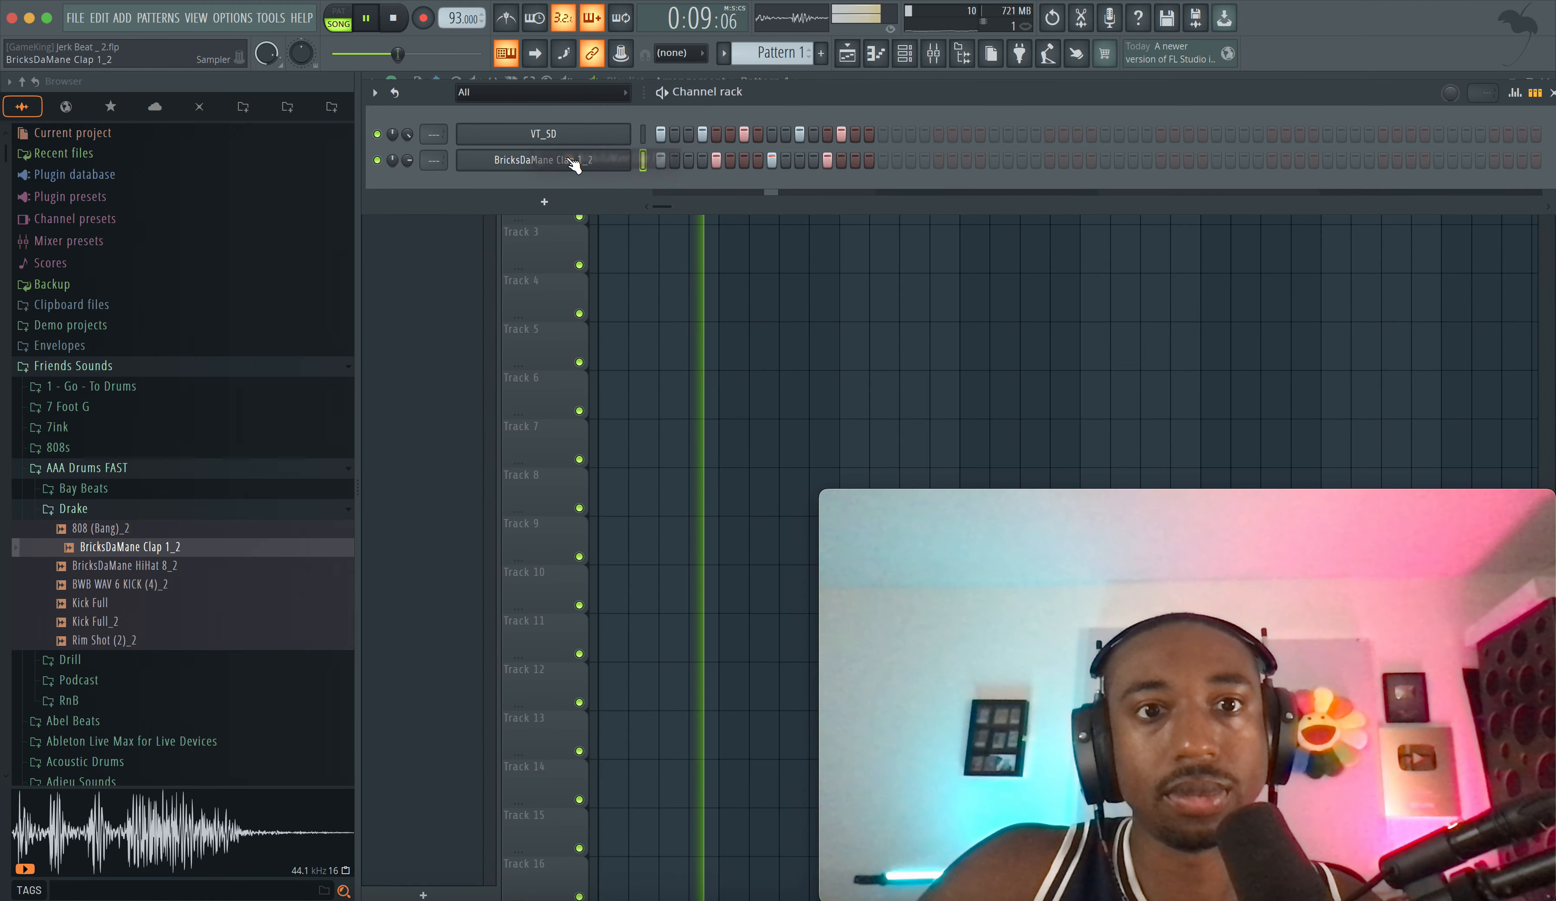
key(space)
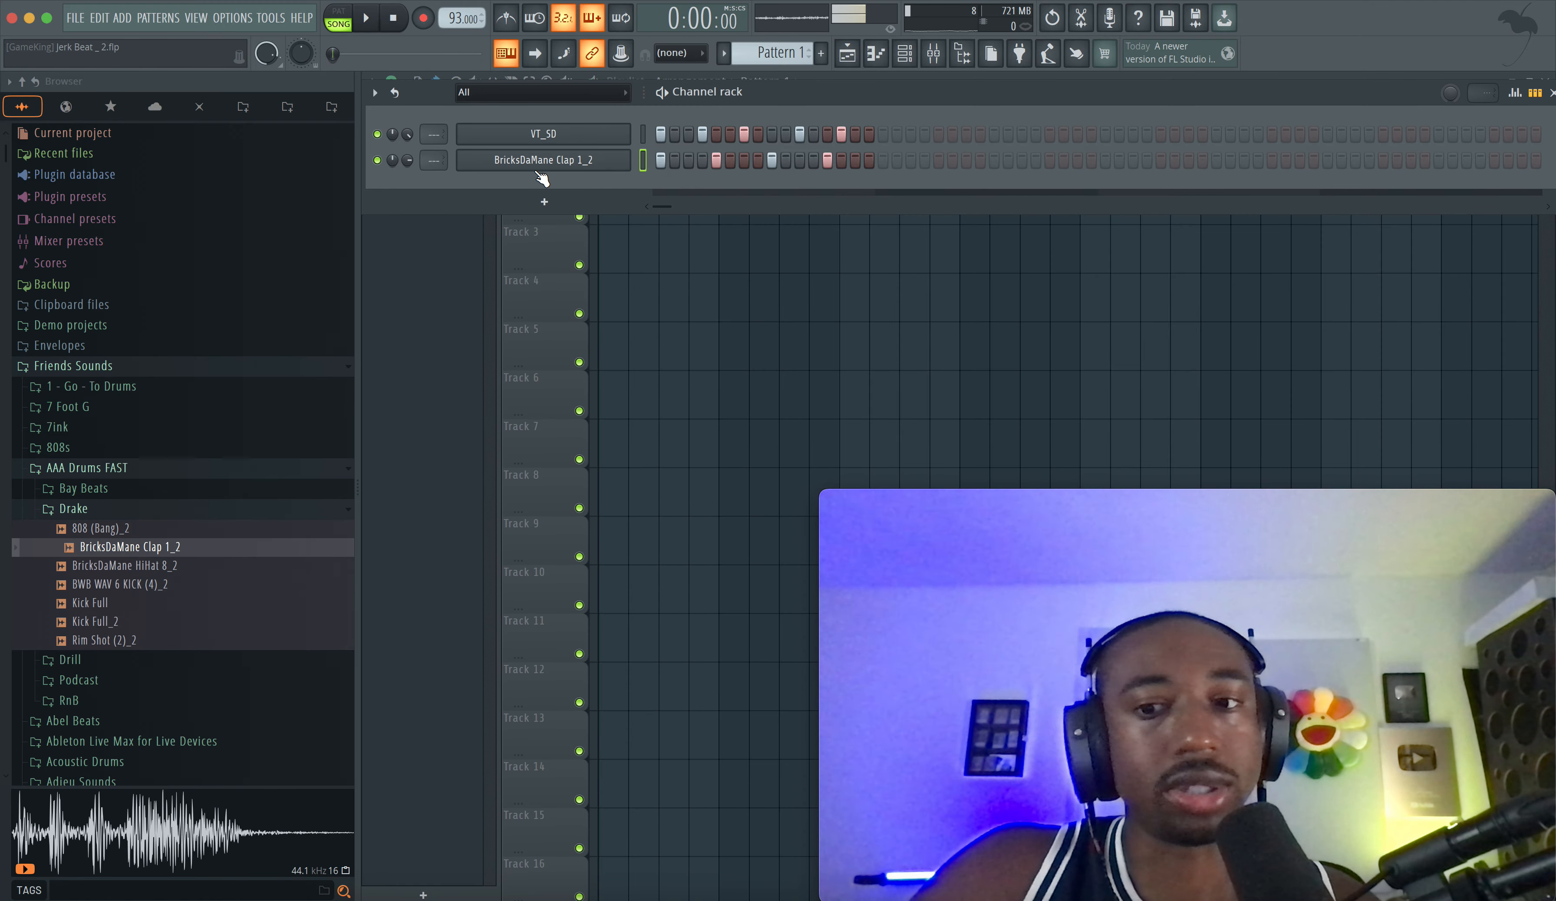
key(space)
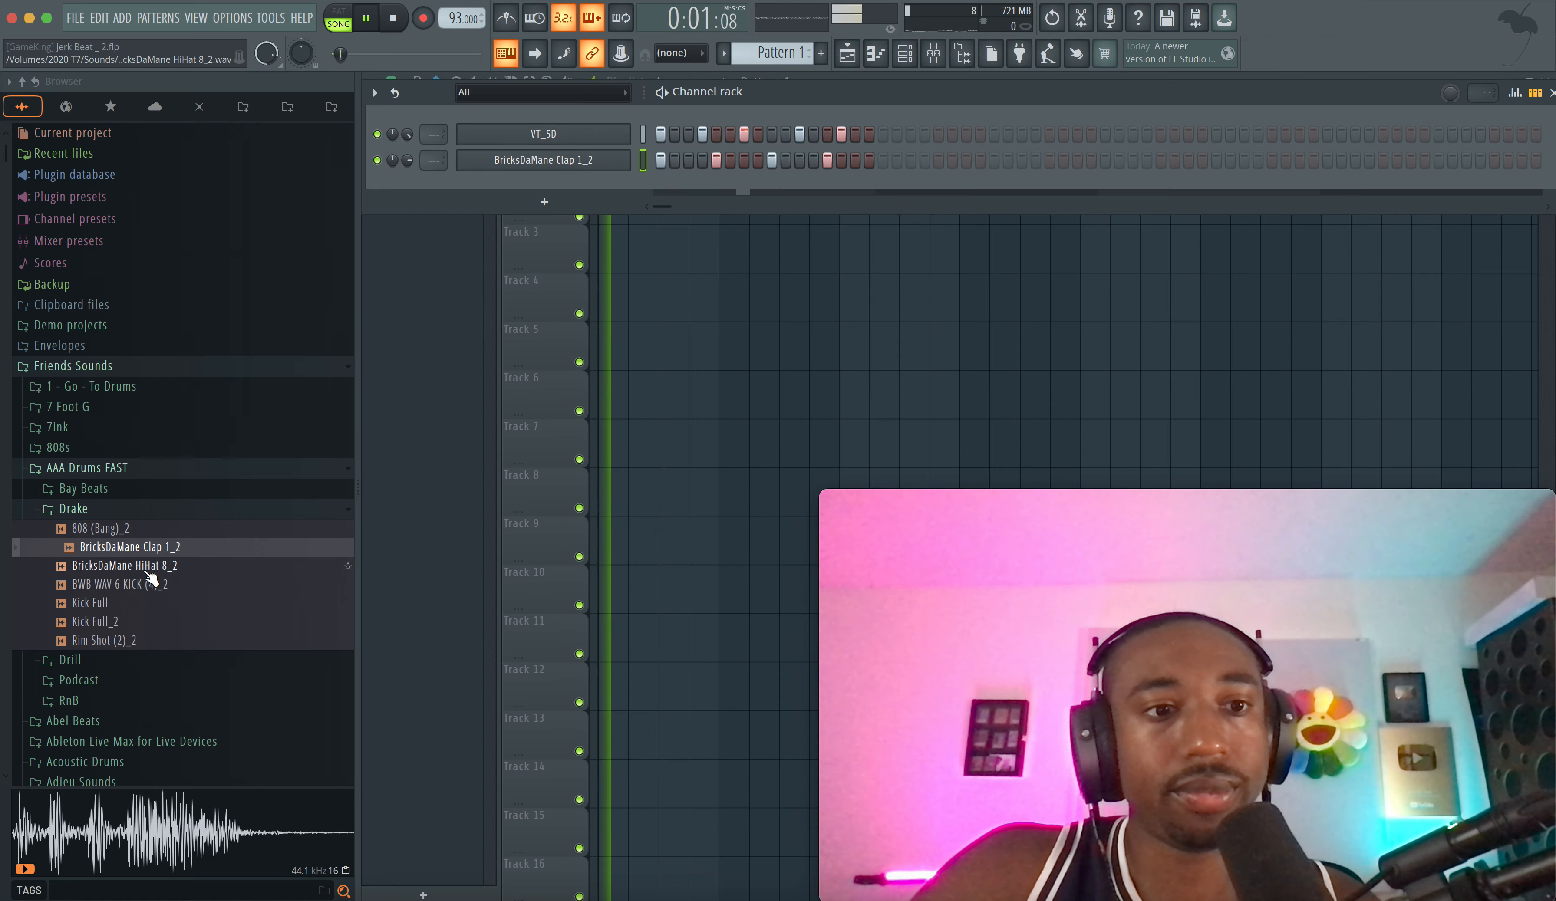
- Raise the VT_SD sample's trim, set its quick fade out to 52%, and save the project
click(160, 506)
click(544, 133)
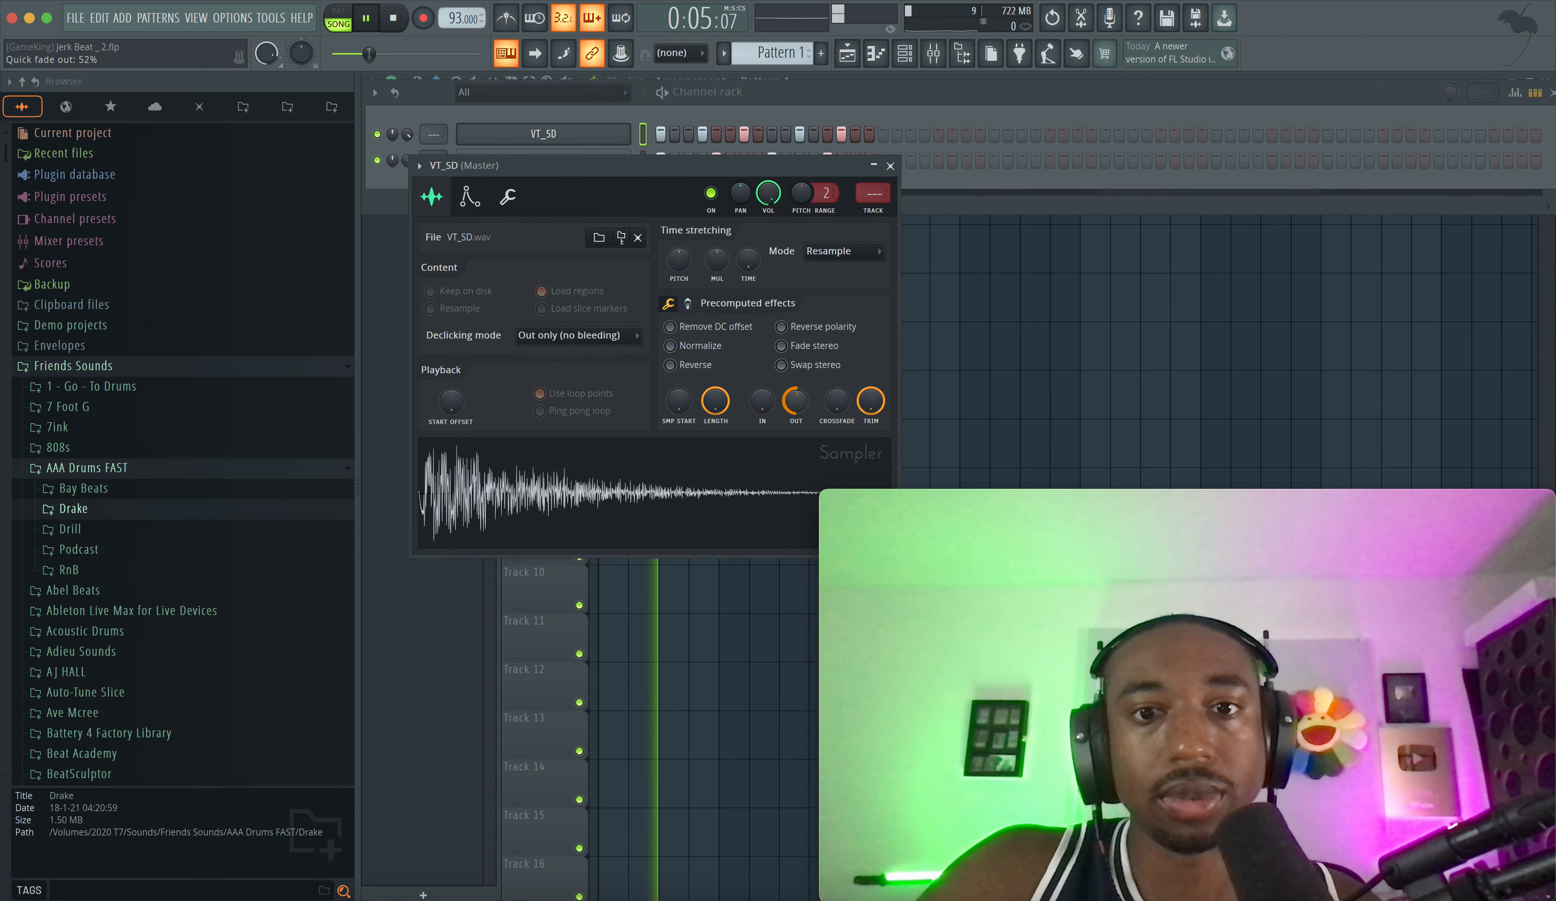
click(891, 167)
key(super+s)
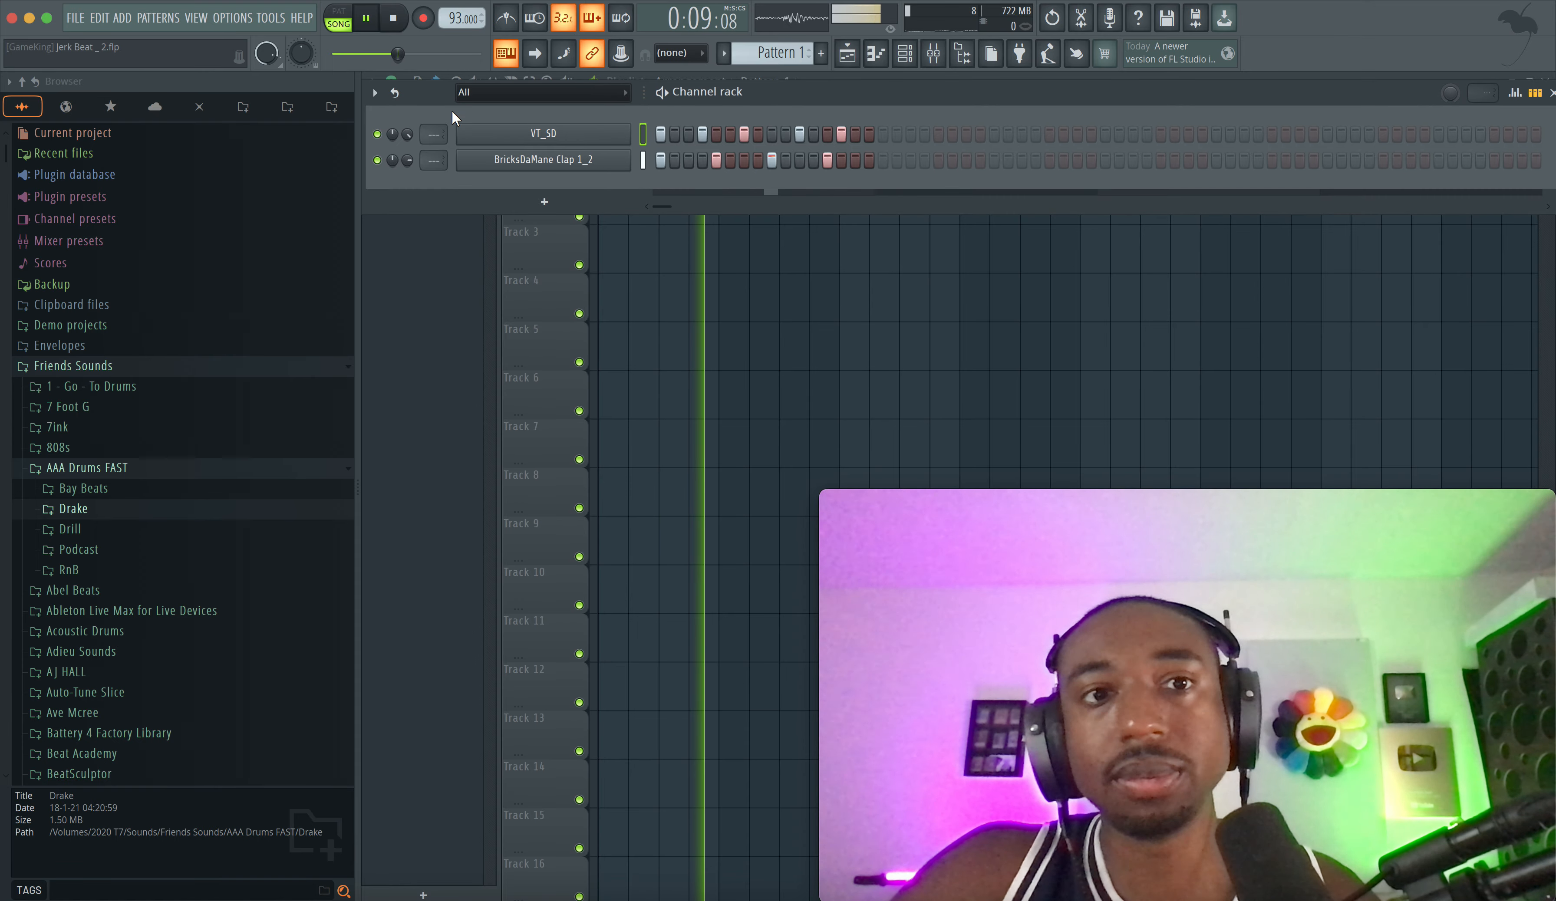
- Find the !go to 808 sample in the 1 - Go - To Drums folder, open it in a new channel, and stop playback
click(144, 388)
click(128, 409)
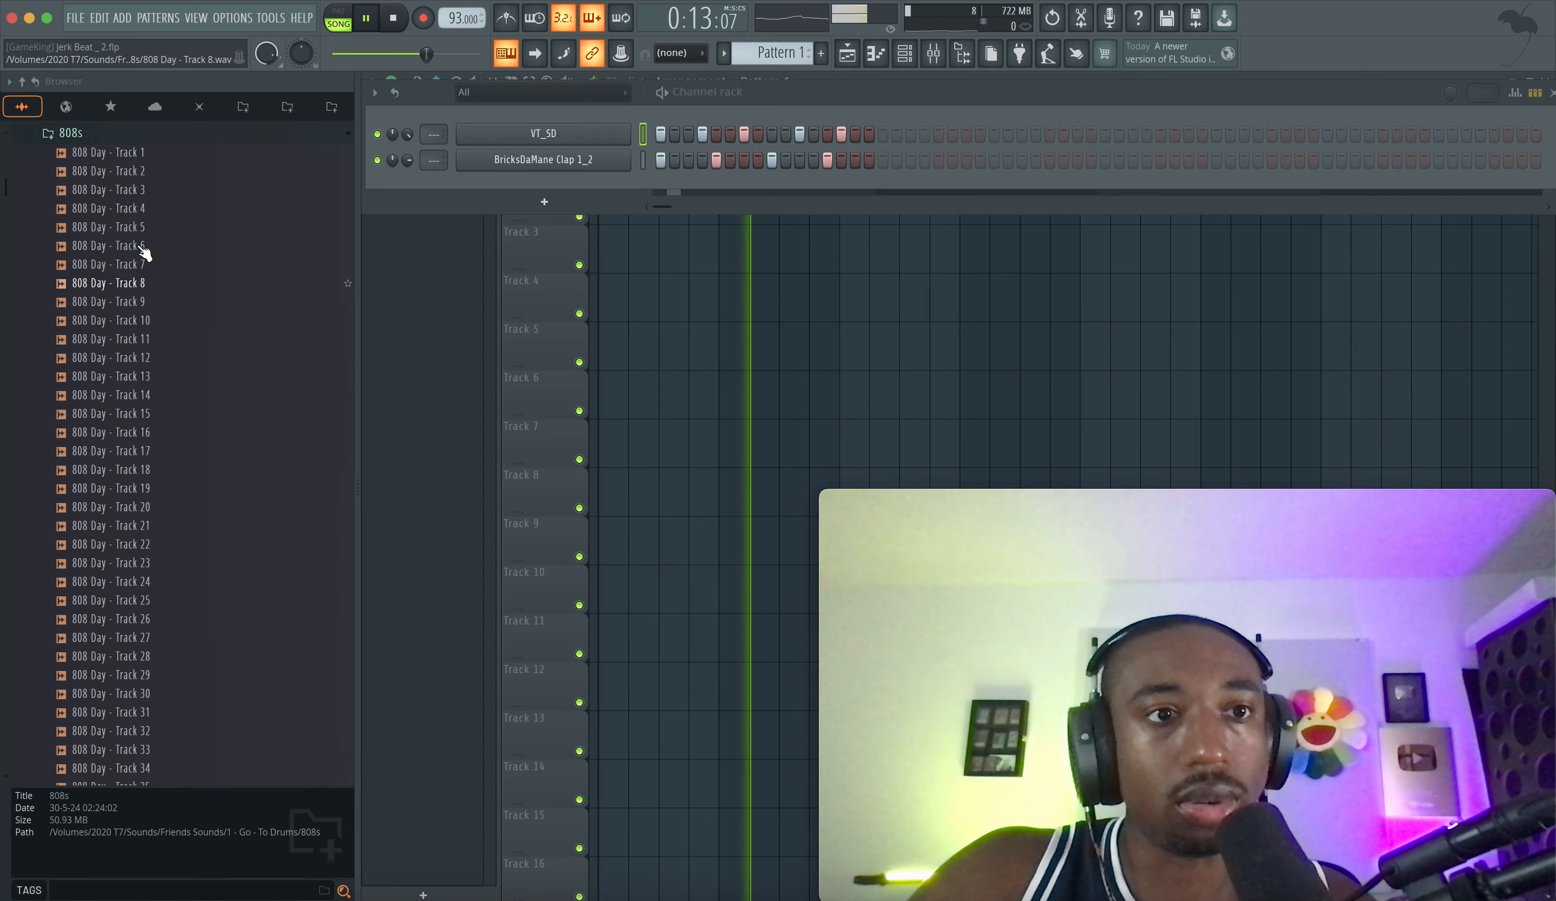
click(124, 134)
click(128, 176)
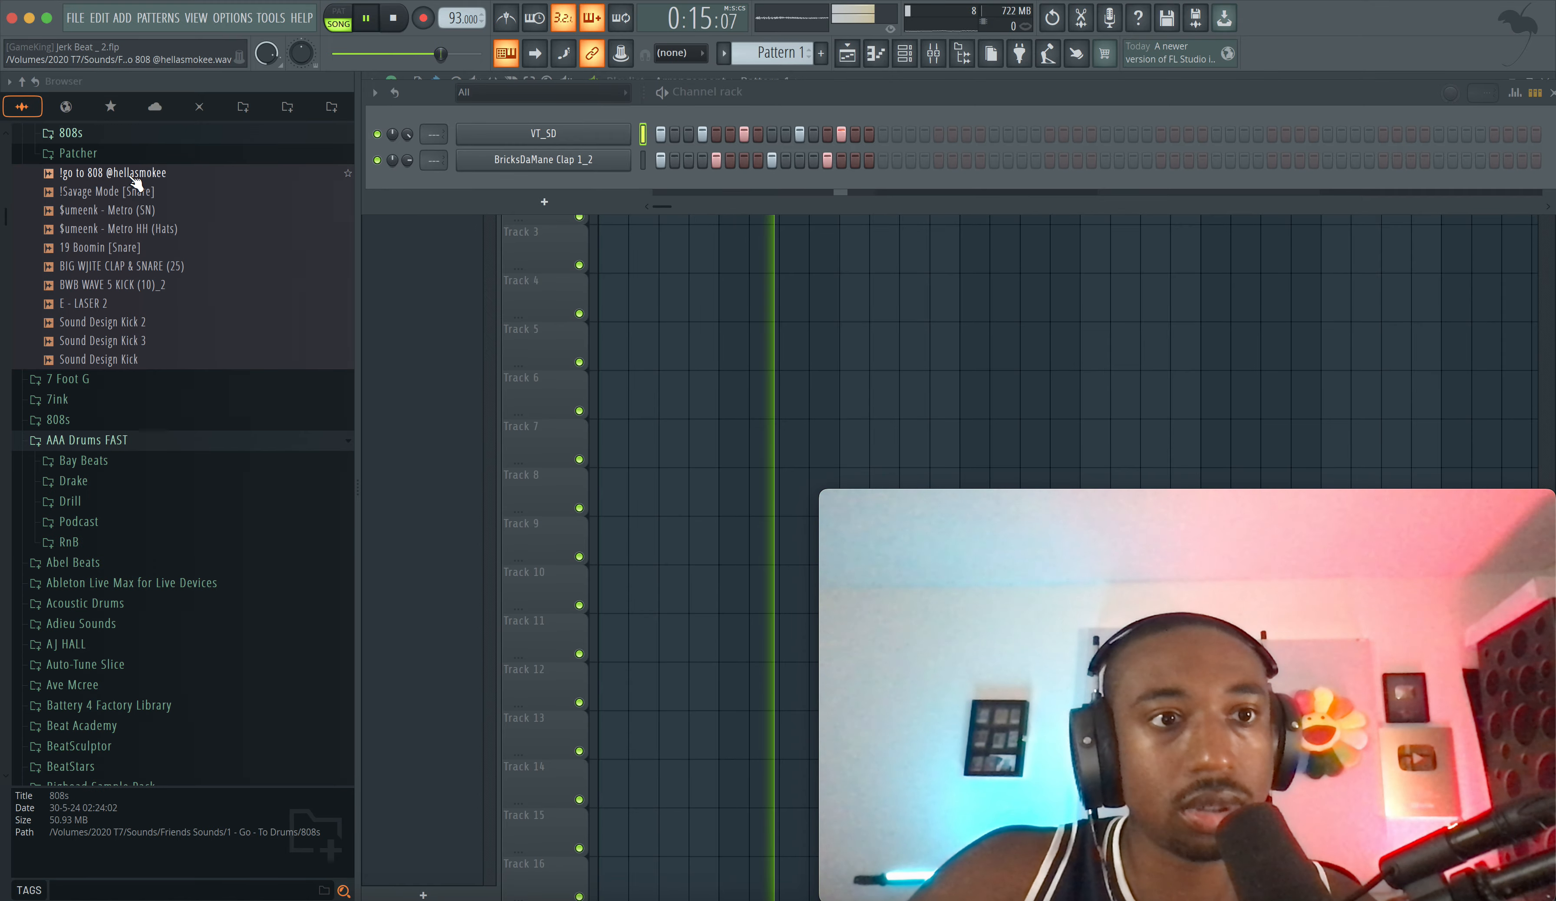
right_click(130, 179)
click(184, 202)
key(space)
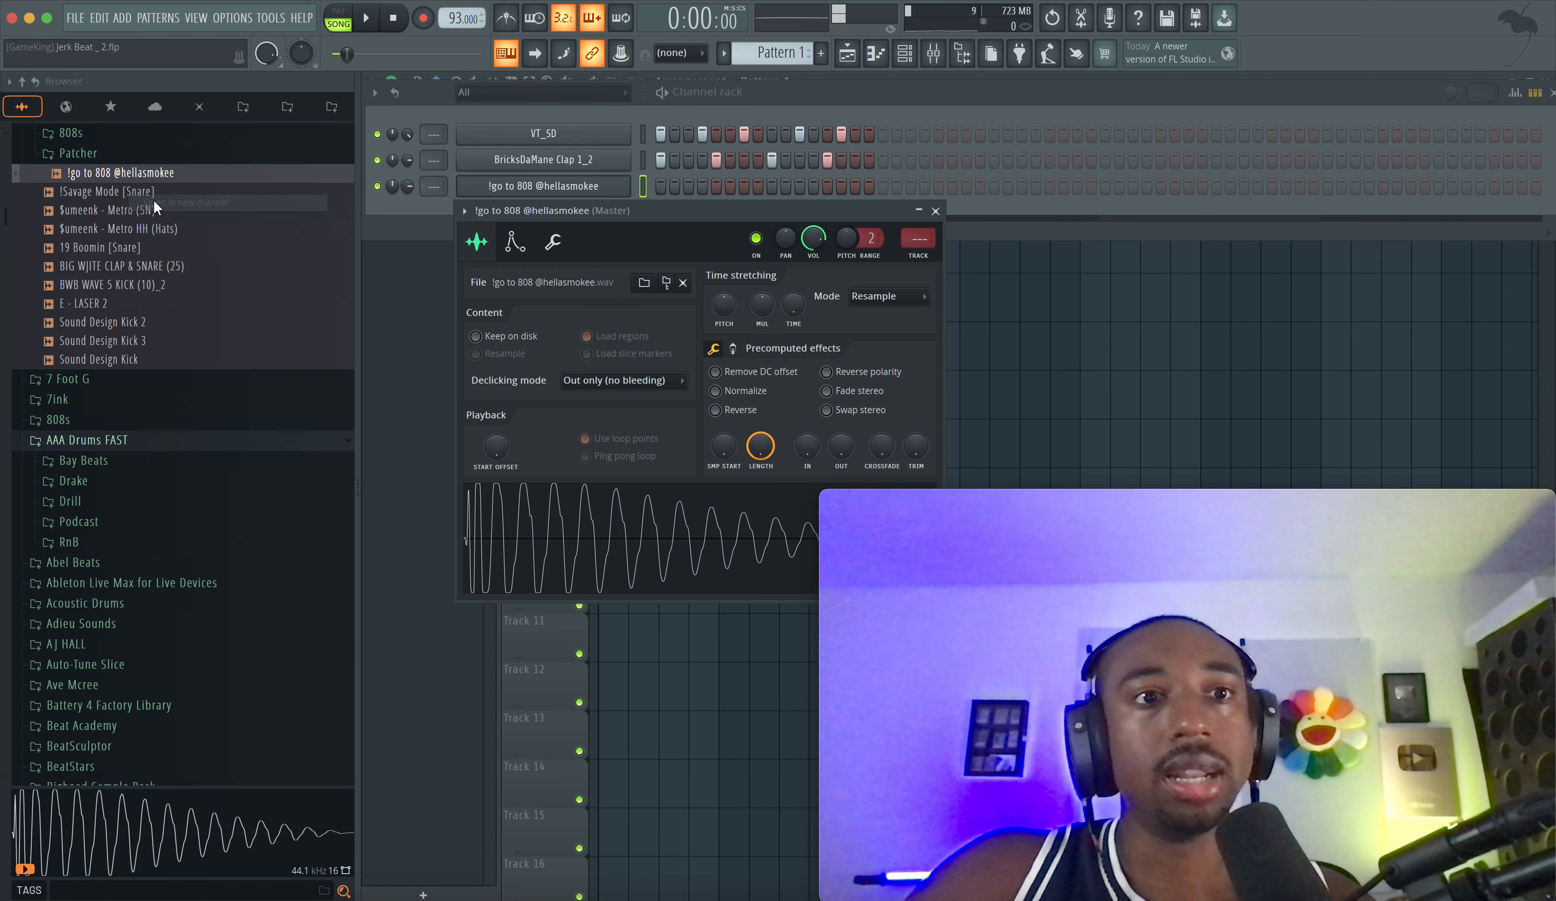
- Select the VT_SD, clap and 808 channels and route them to mixer tracks 2, 3 and 4
click(641, 138)
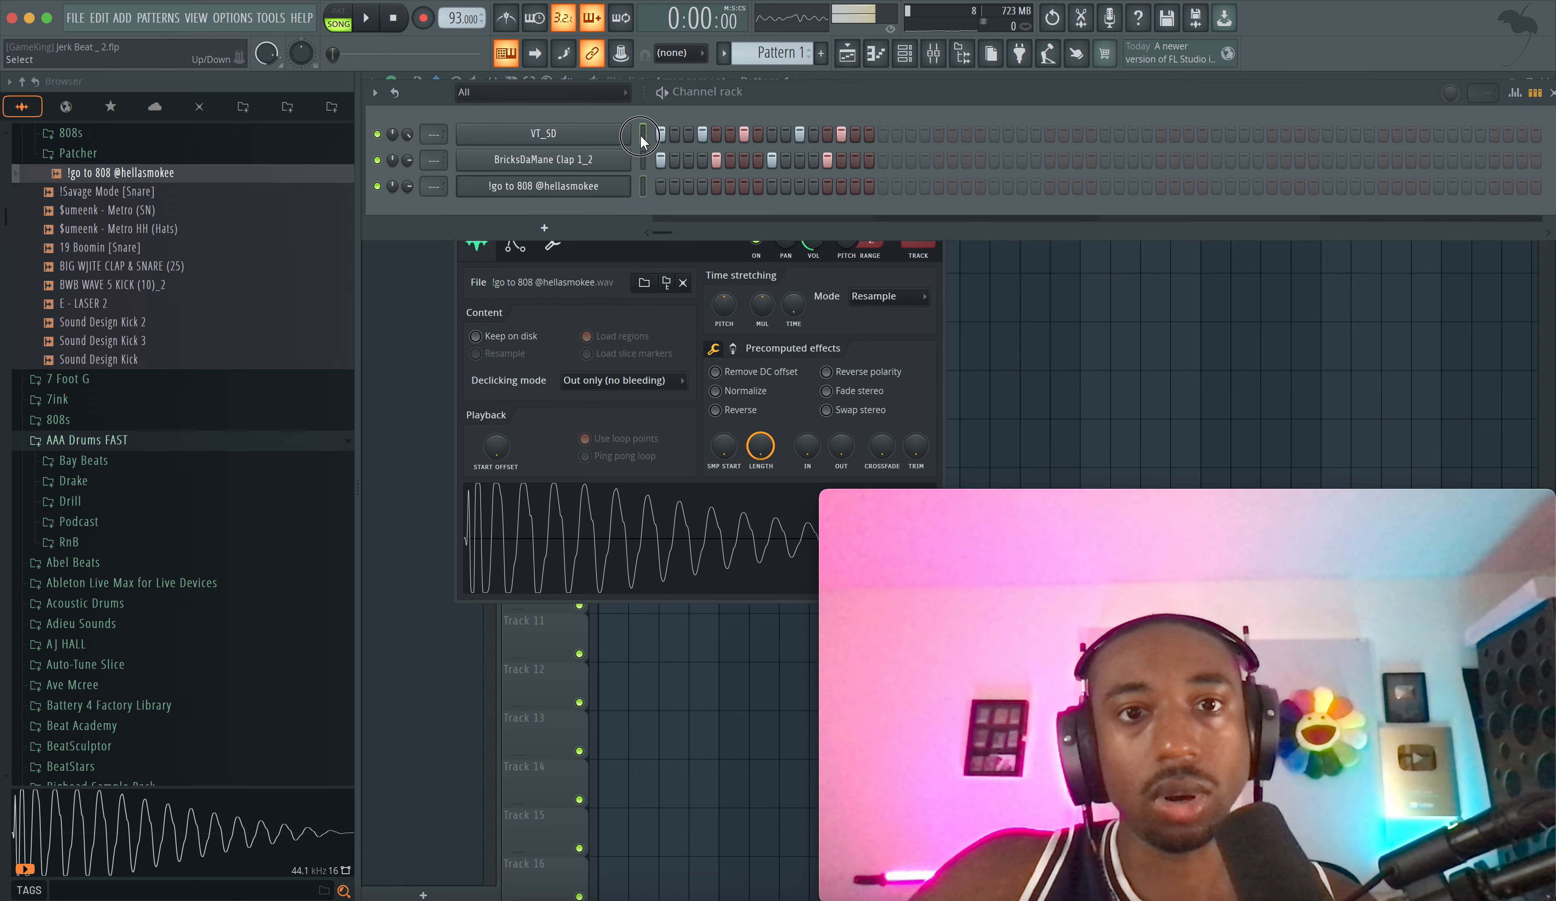
shift+click(642, 186)
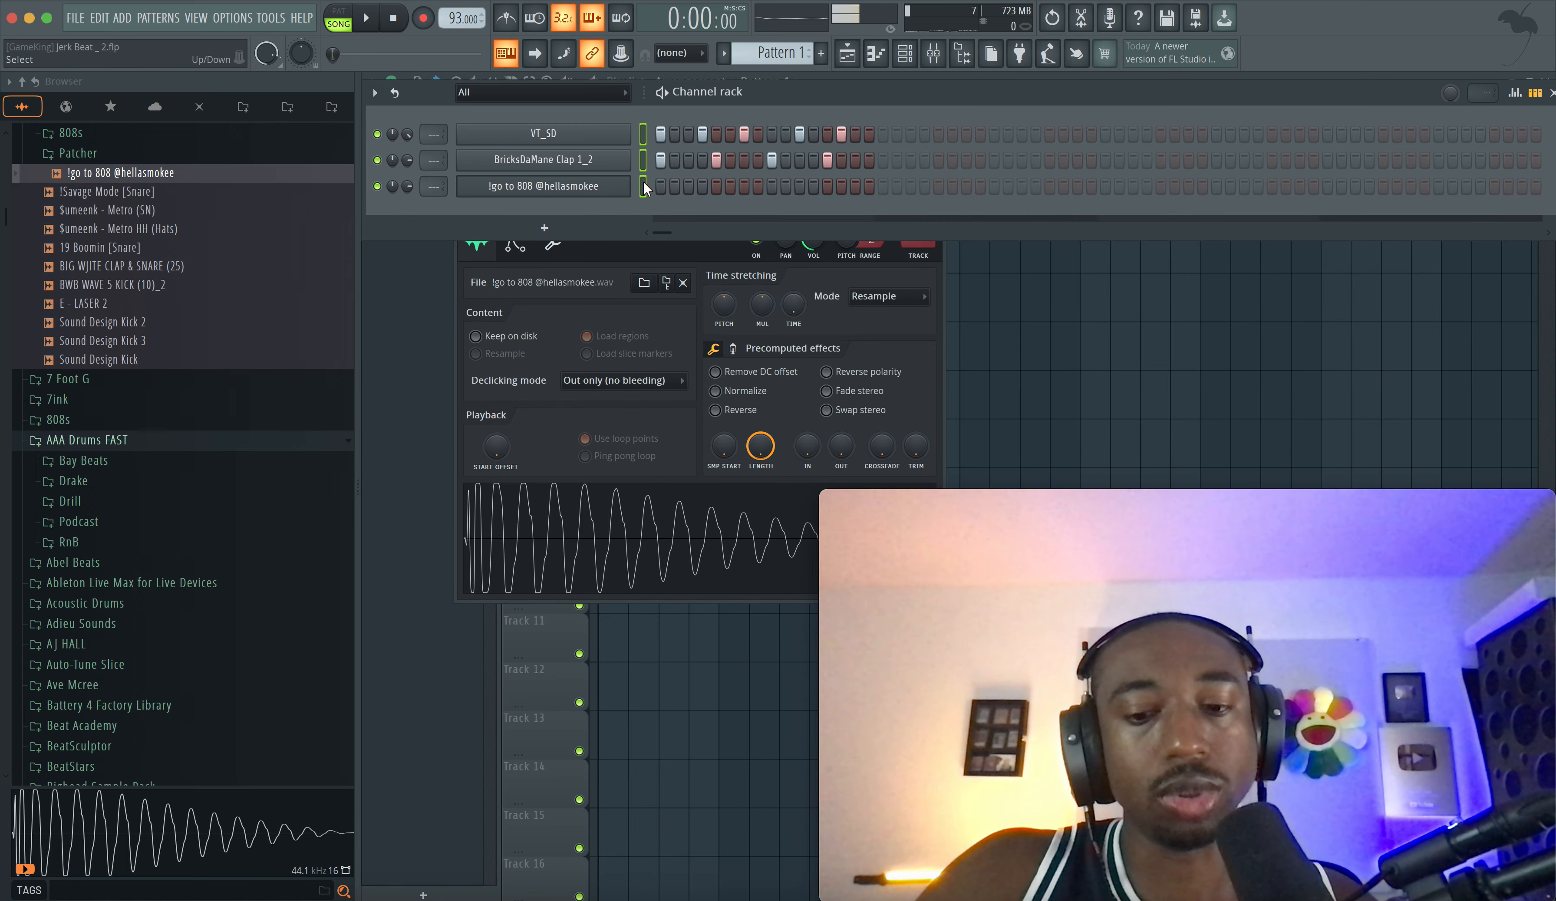
key(ctrl+l)
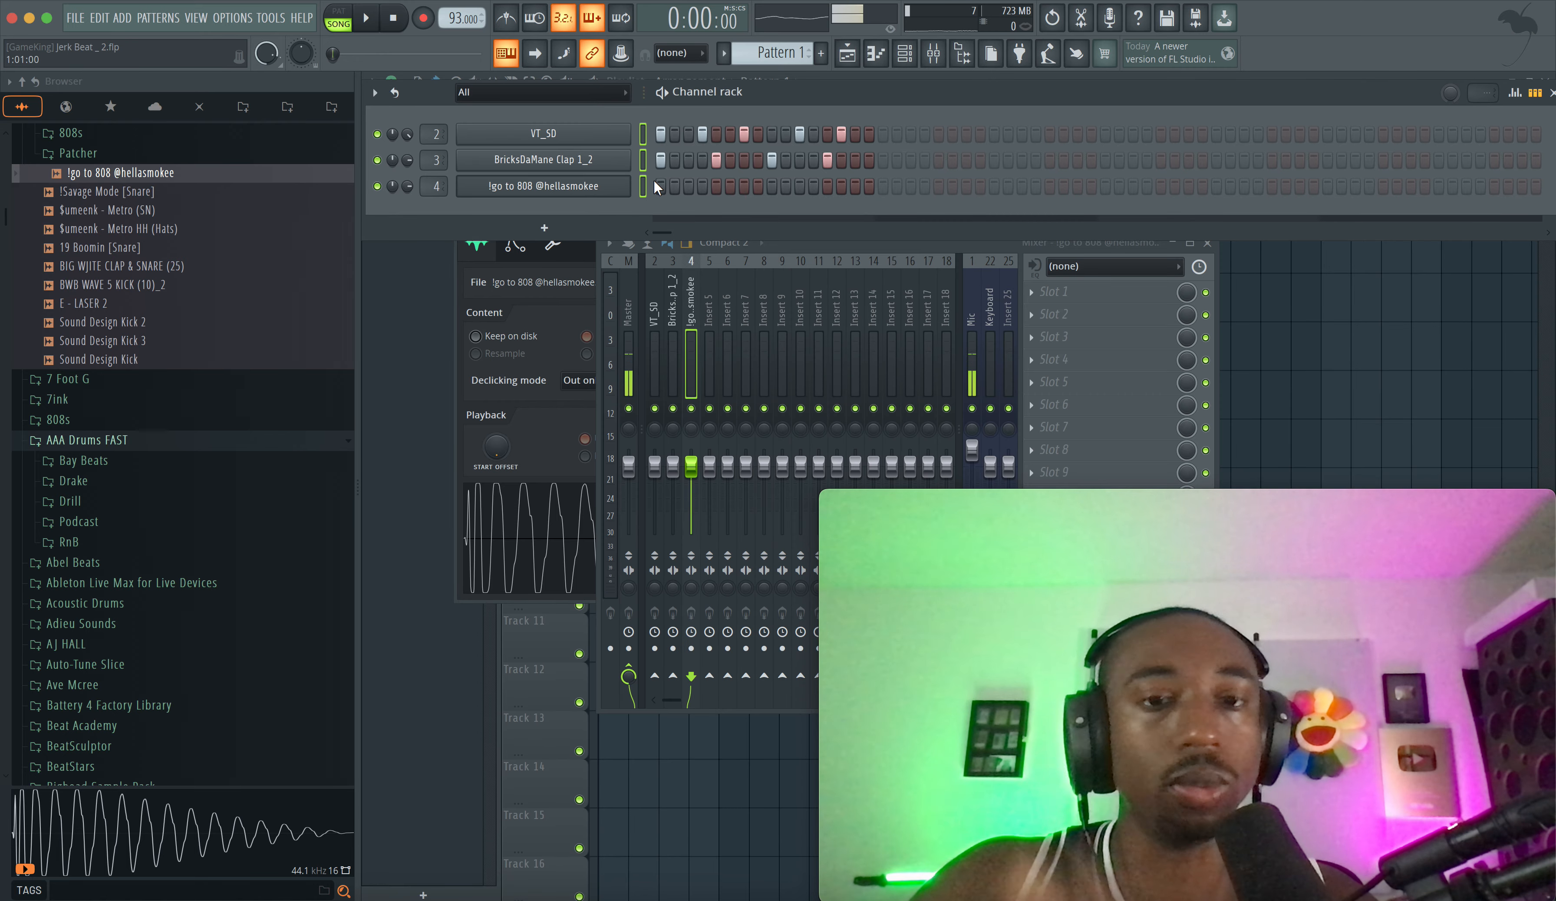
- Create Pattern 2 and place one clip of it at bar 1 on Track 2 of the playlist
click(660, 186)
click(820, 53)
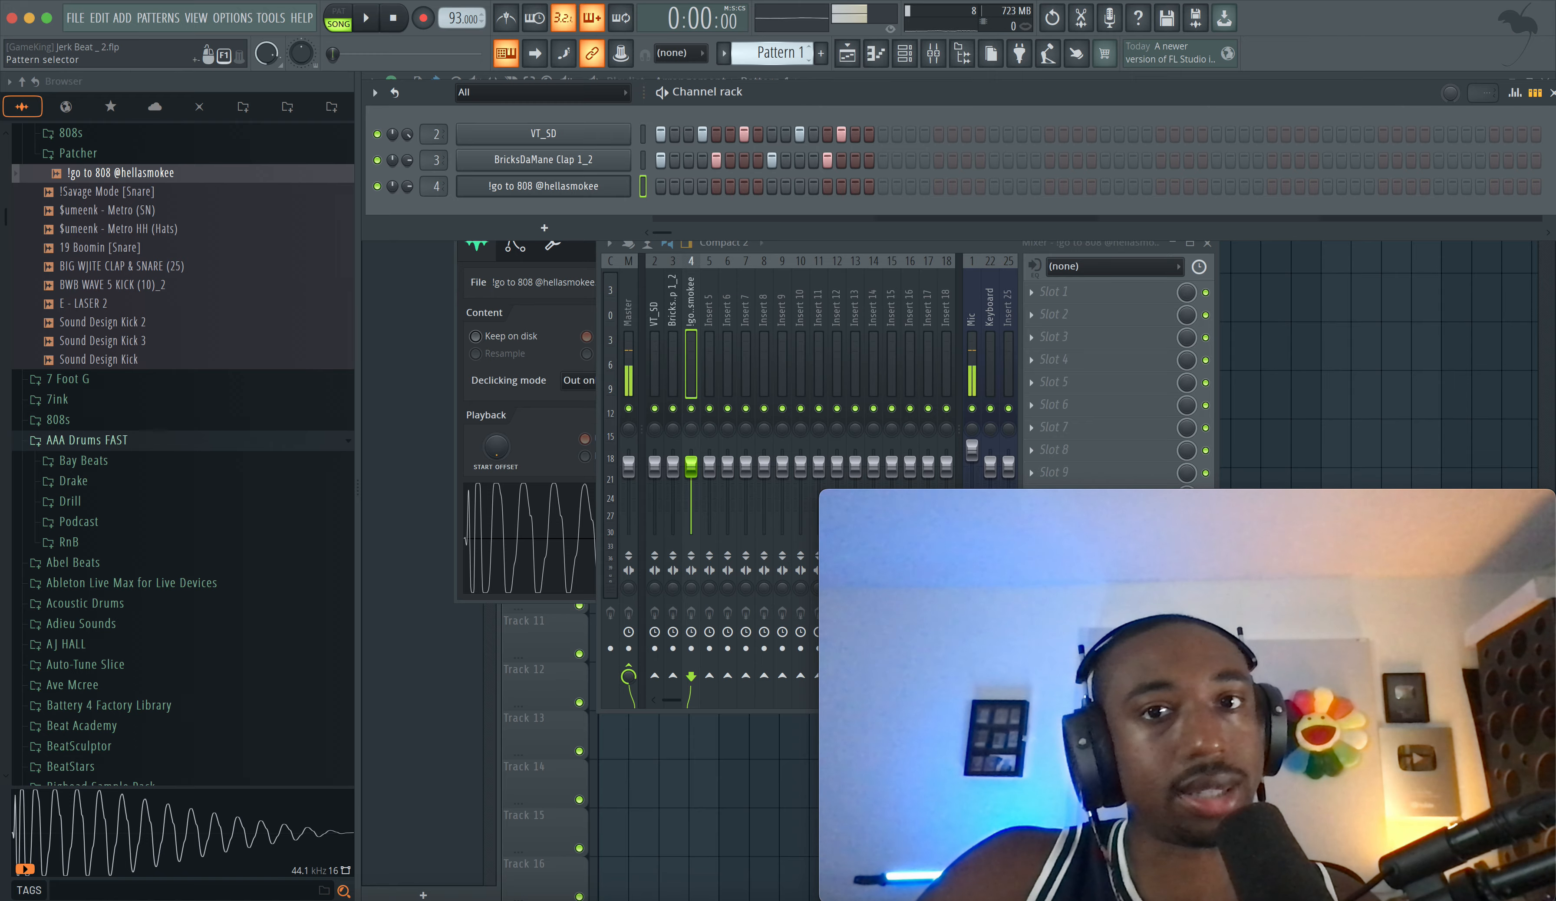
right_click(1261, 361)
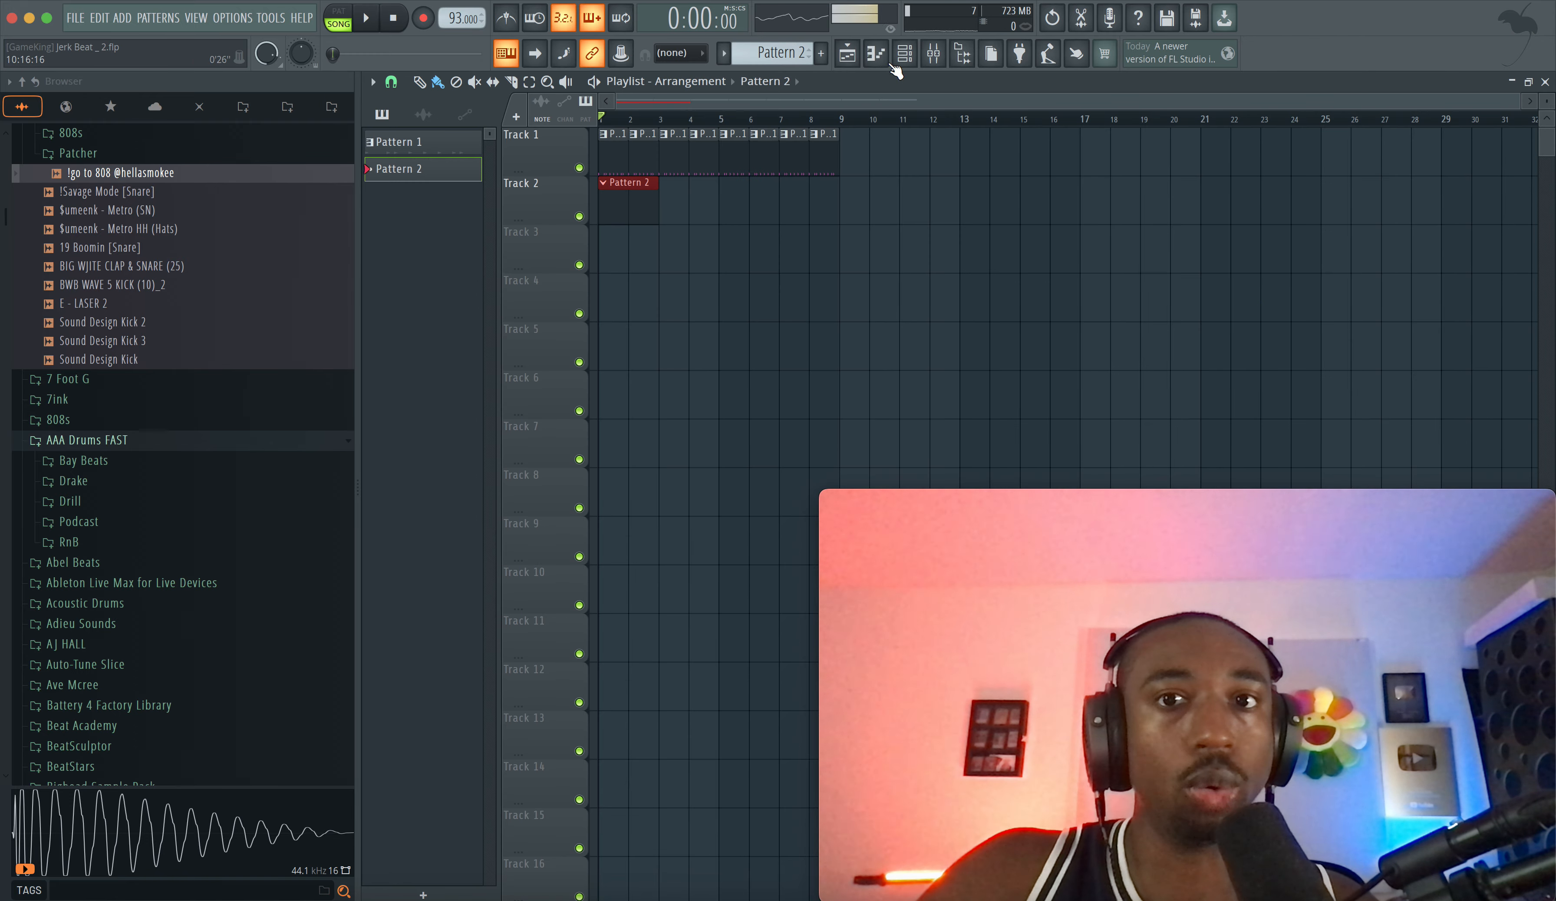
- Program 808 hits on steps 1, 4 and 7 of Pattern 2 and check the clip in the playlist
click(902, 57)
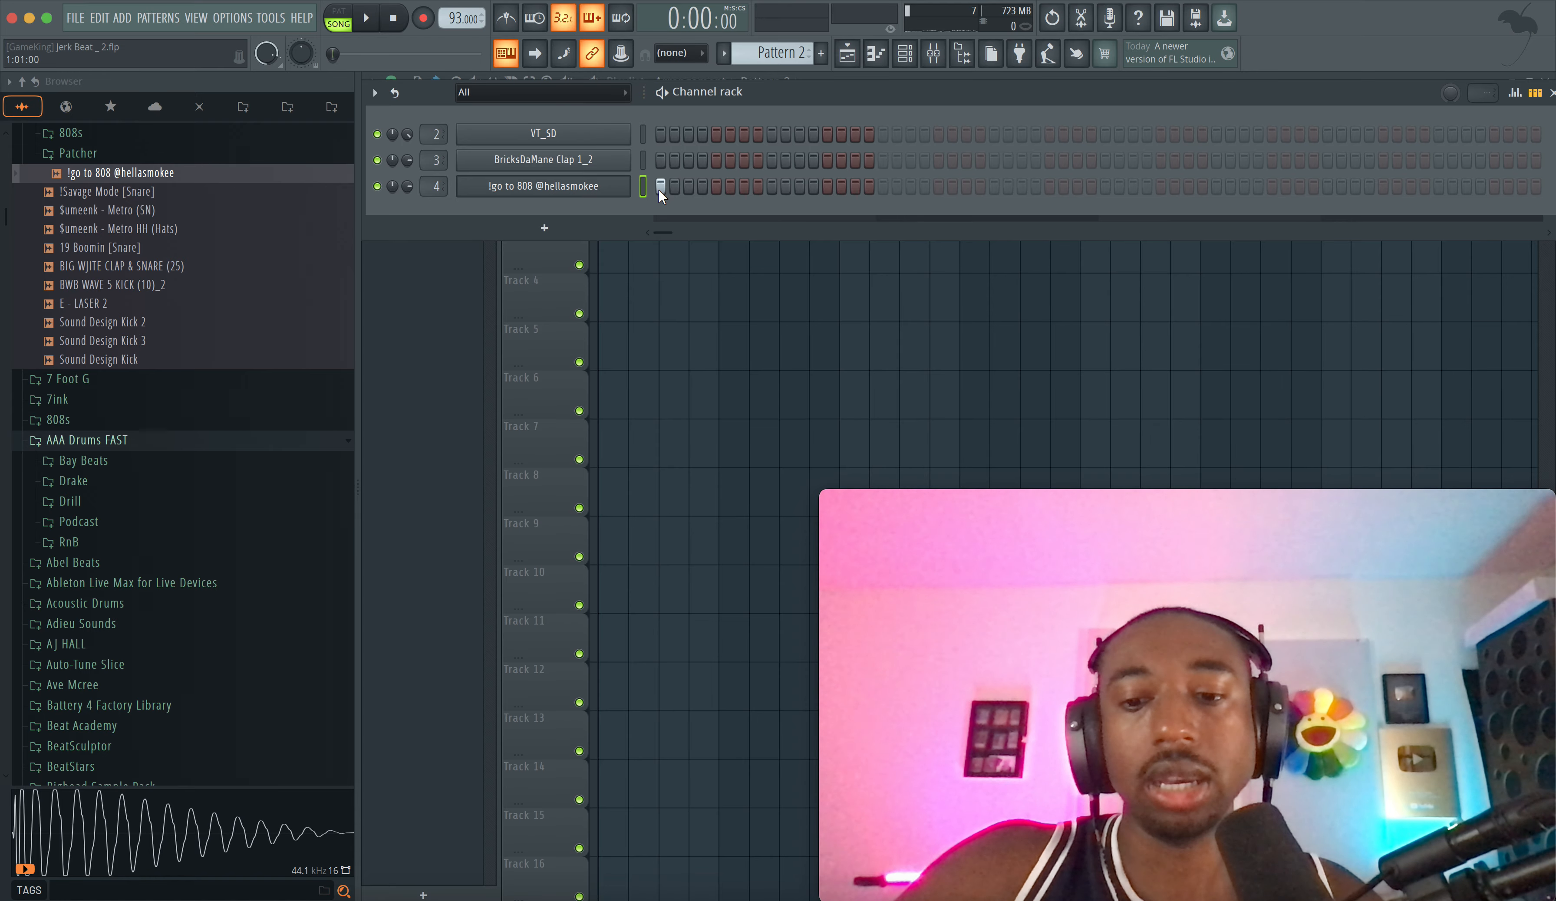
key(XF86AudioRaiseVolume)
key(space)
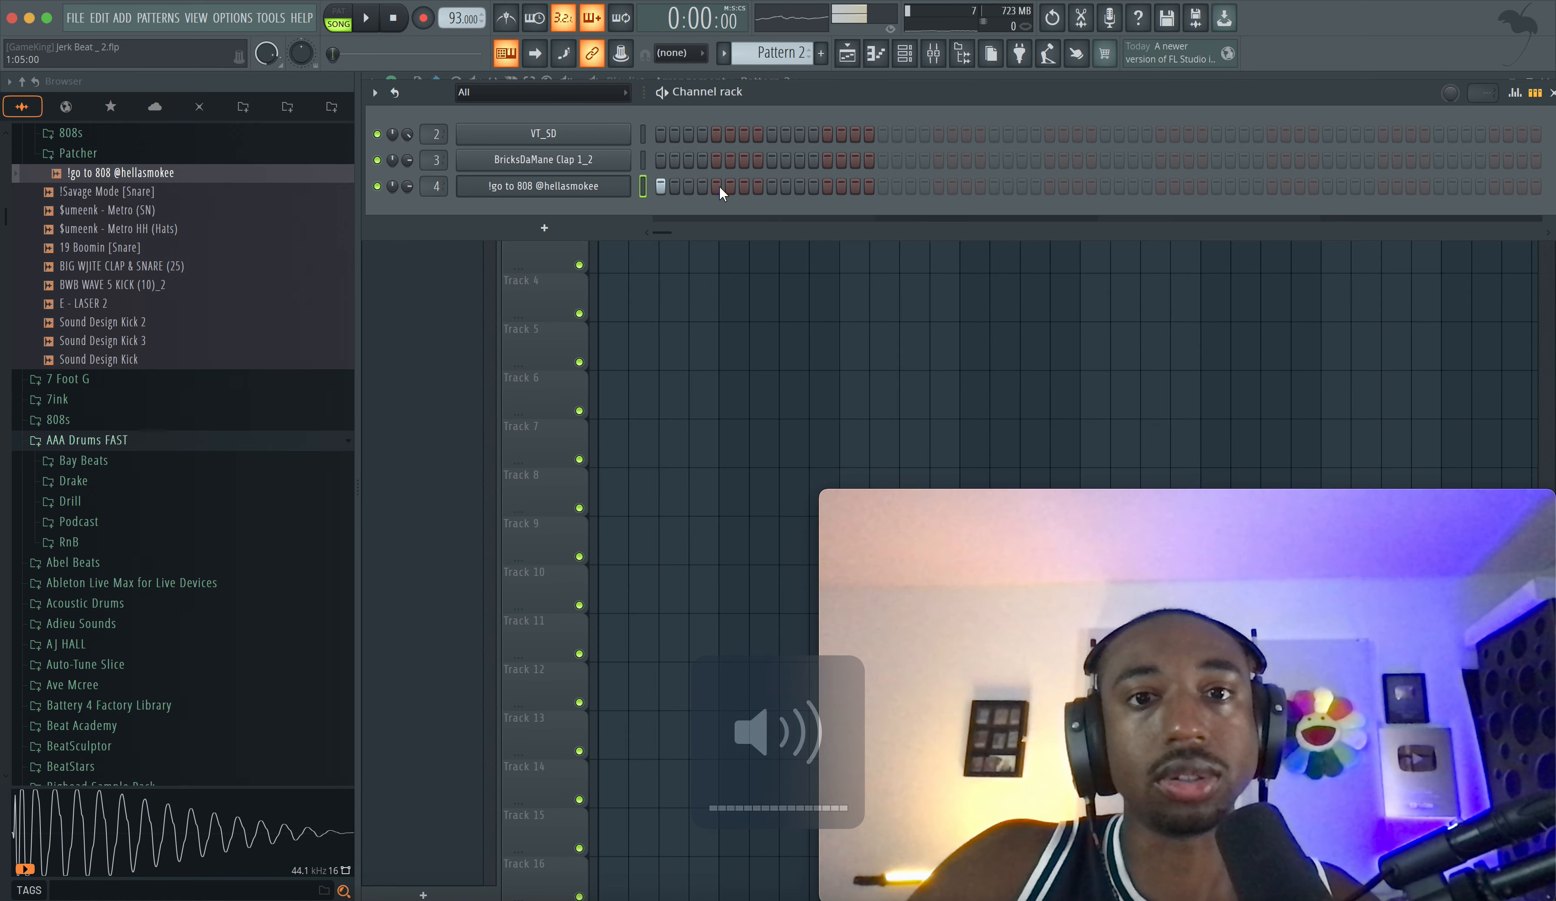
click(703, 185)
click(744, 186)
key(F6)
key(space)
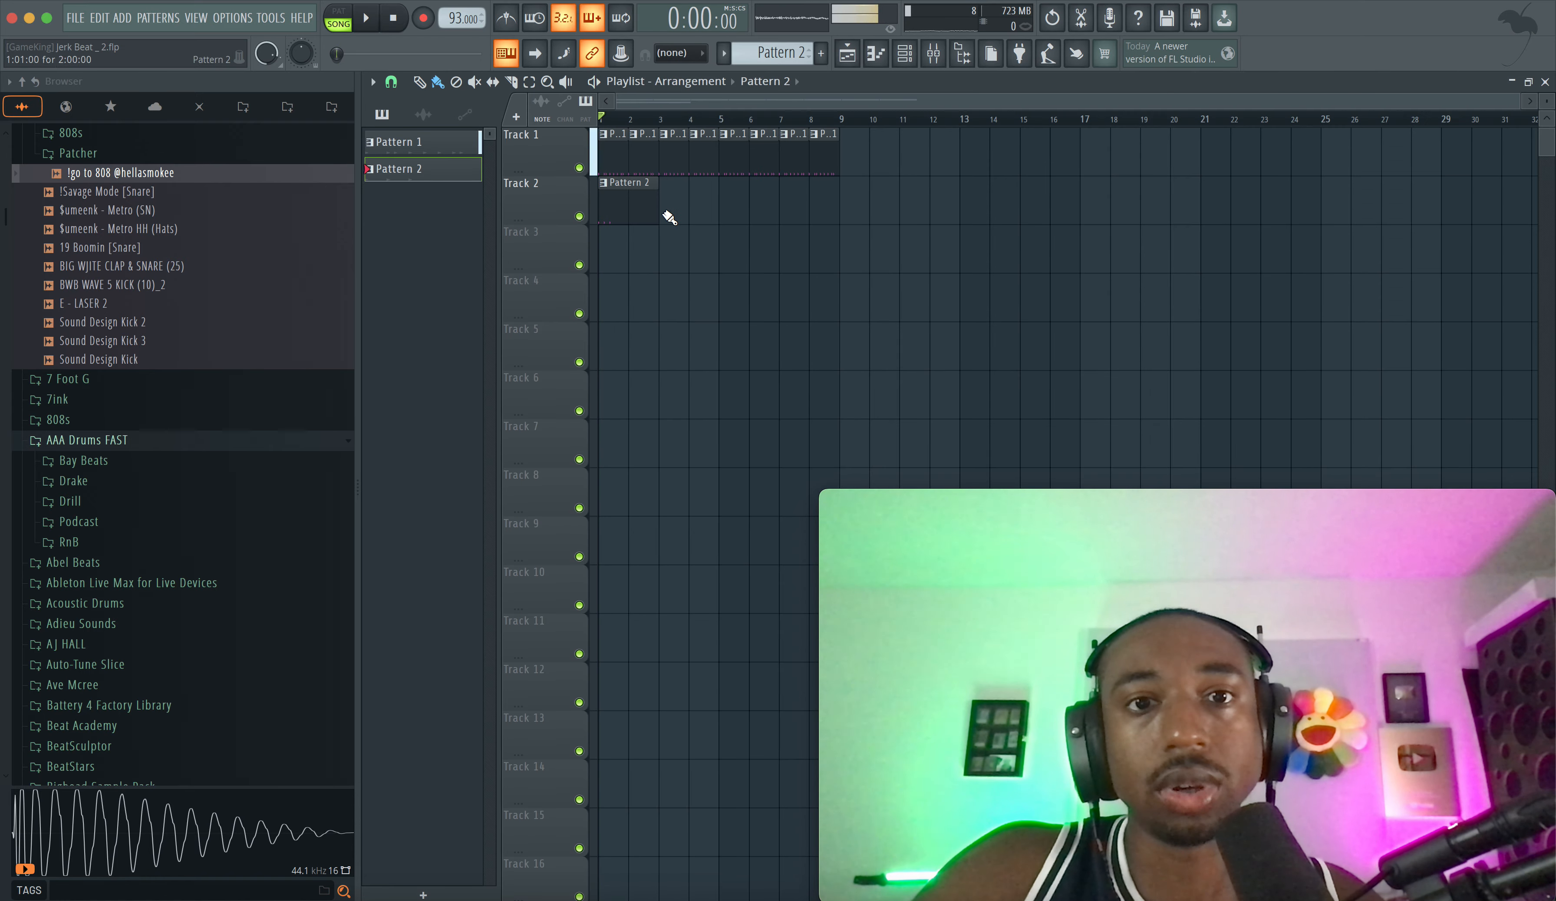
- Enable the 808's volume envelope, shorten its attack, reduce decay, sustain and release to minimum, play it back, and save the project
click(904, 54)
click(543, 186)
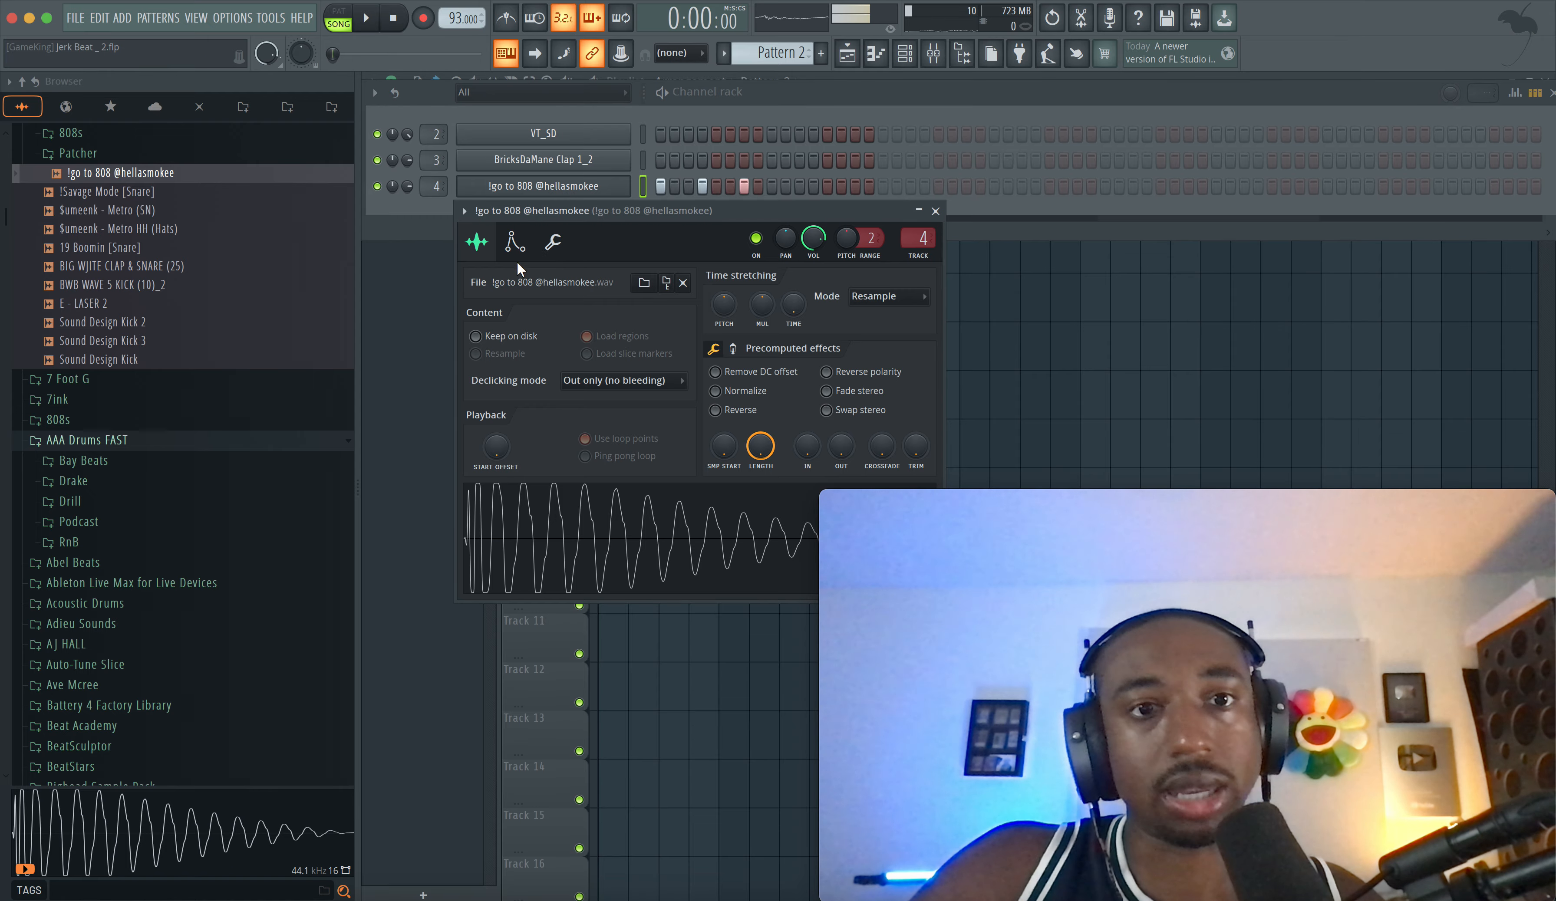
click(515, 242)
drag(561, 214, 522, 193)
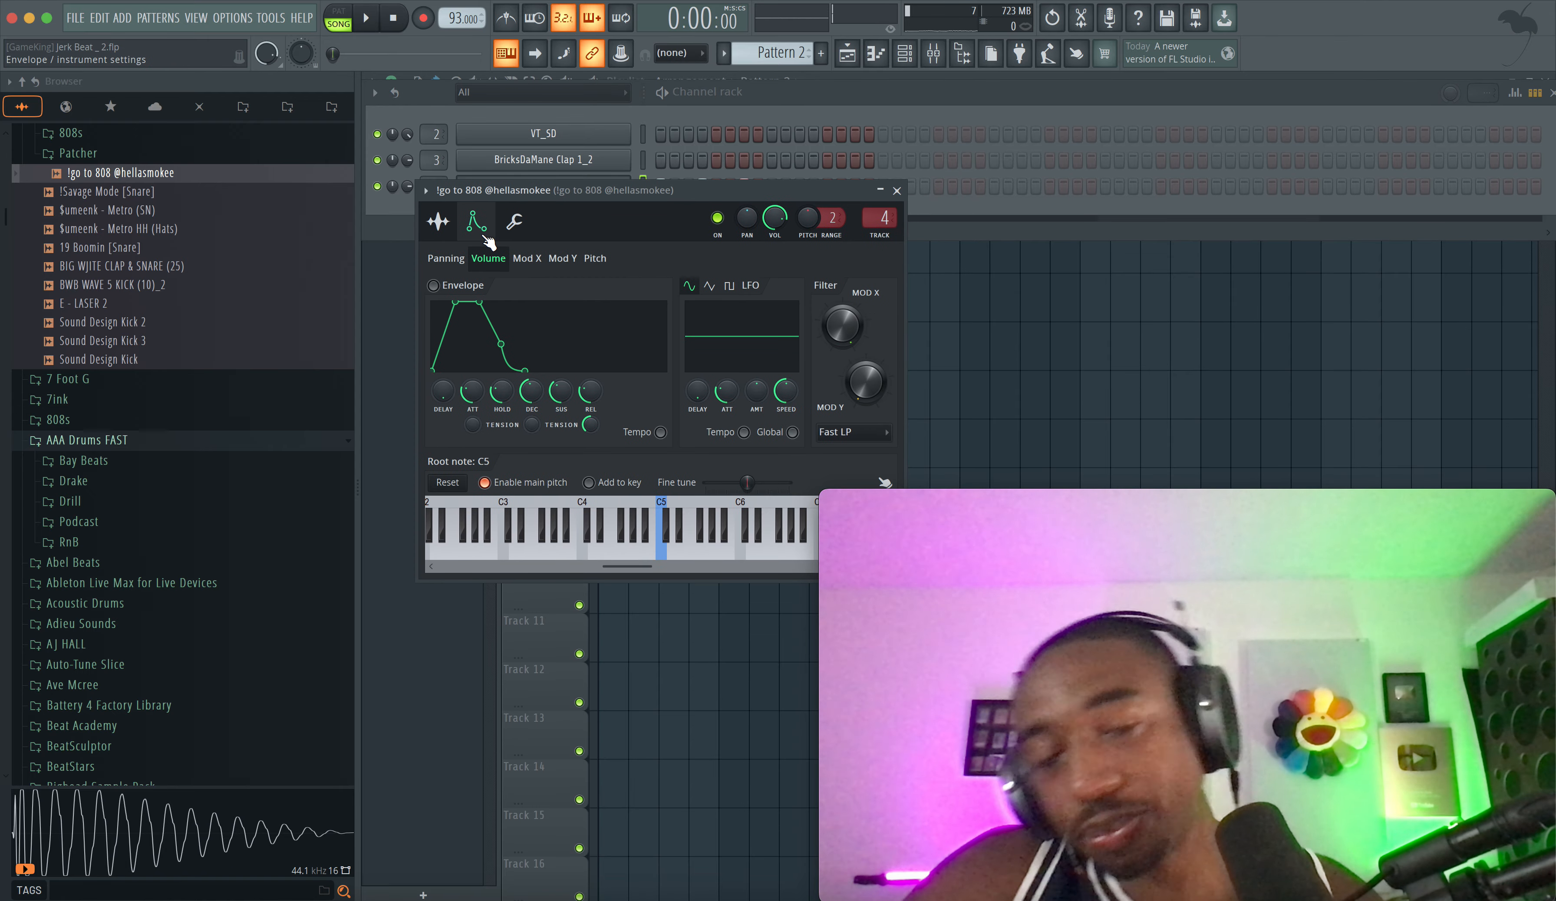
drag(481, 298, 467, 298)
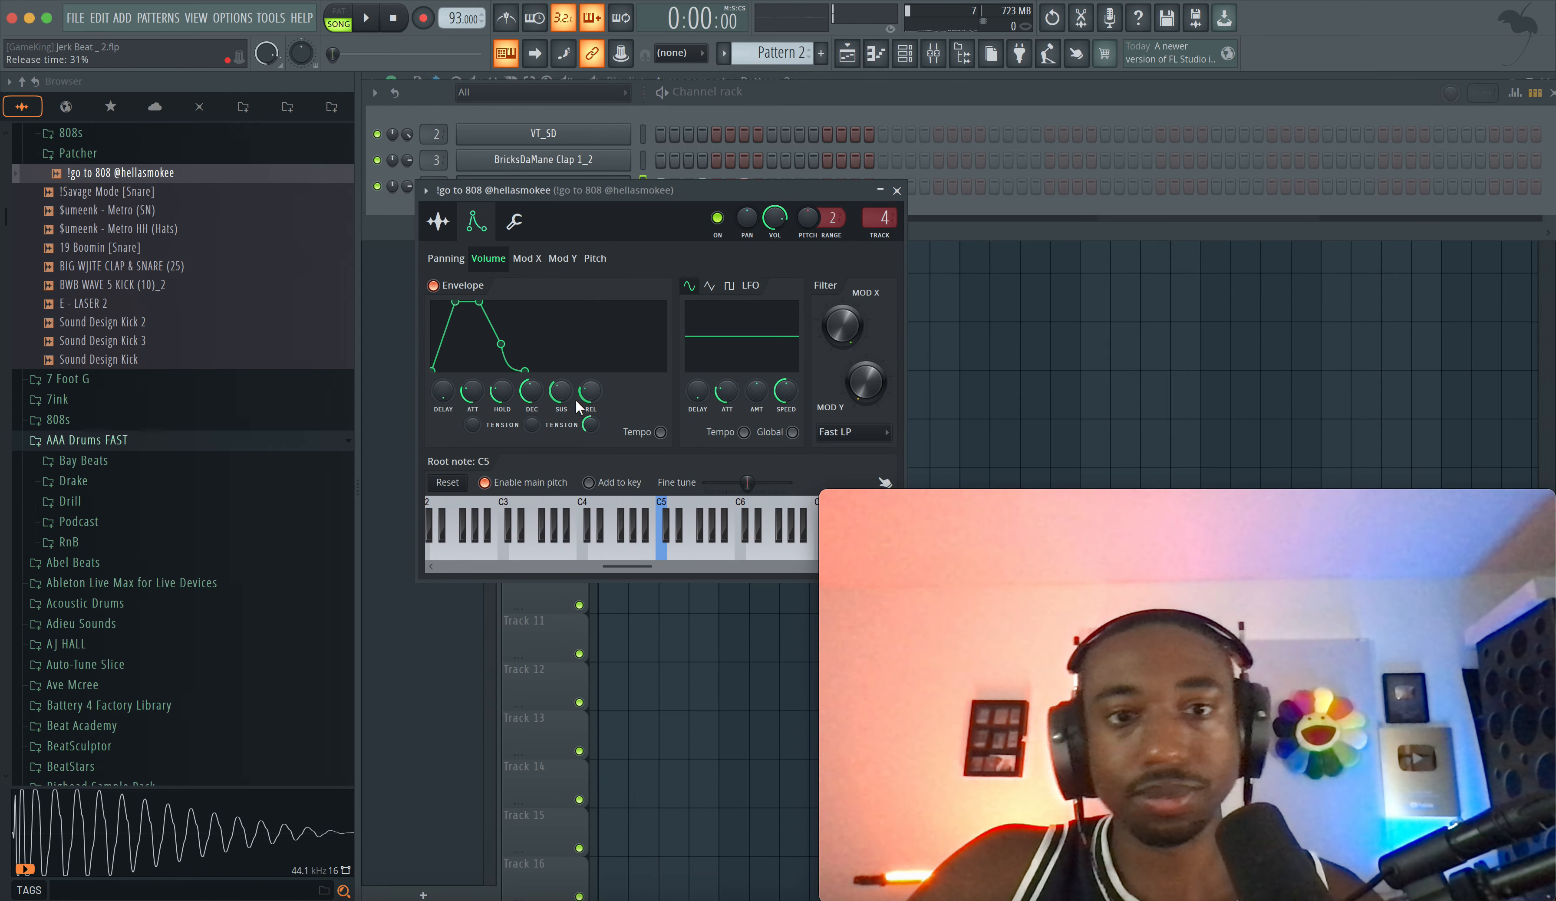
drag(472, 391, 470, 398)
key(space)
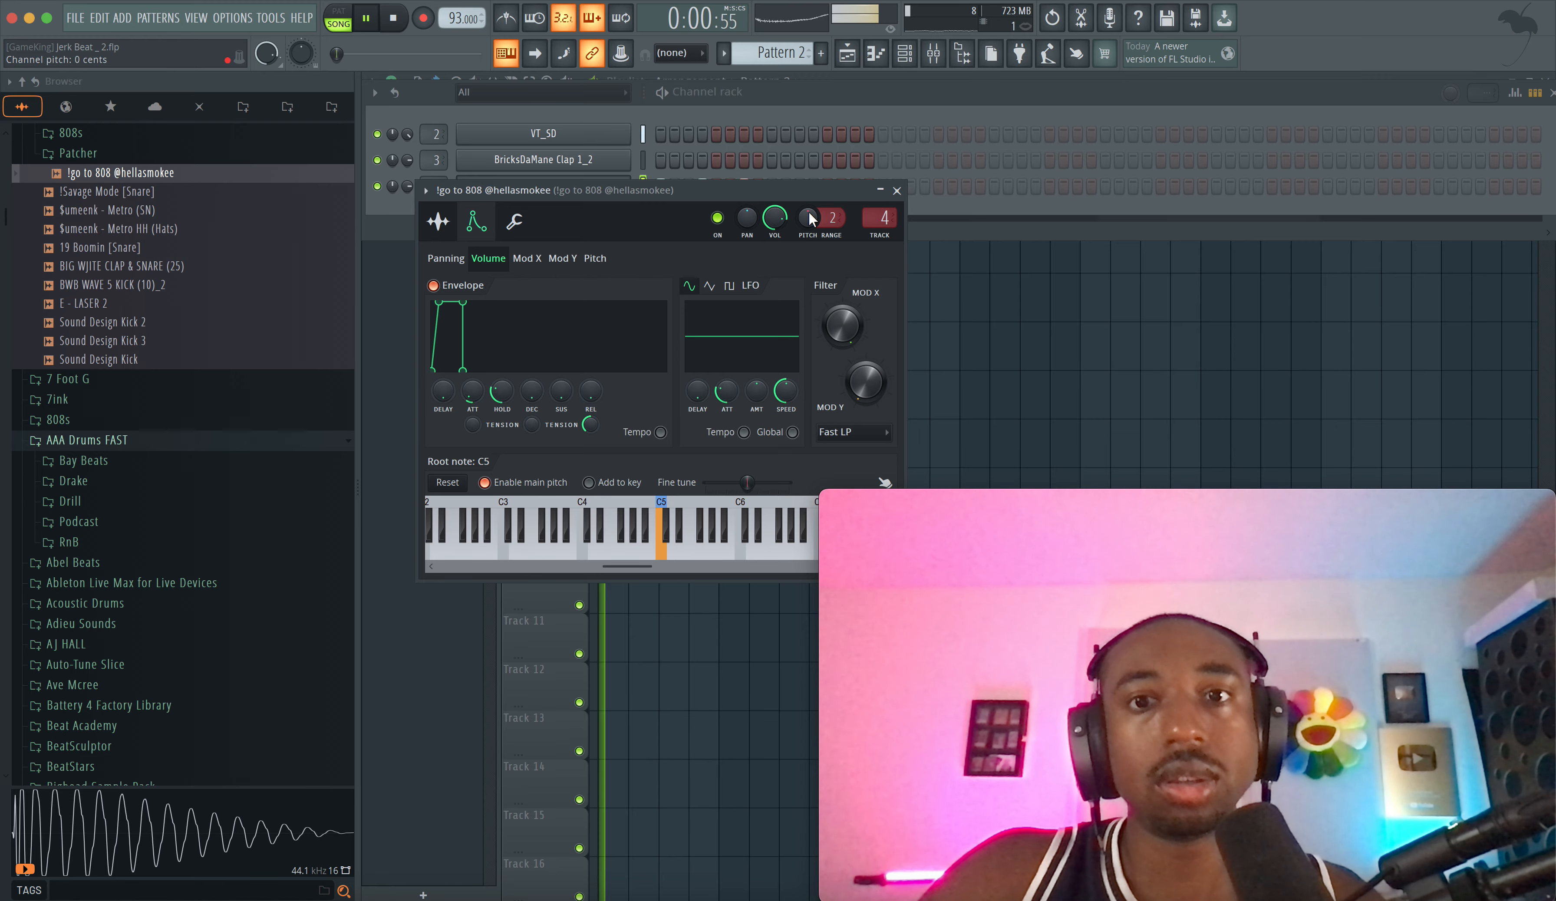
click(896, 191)
key(space)
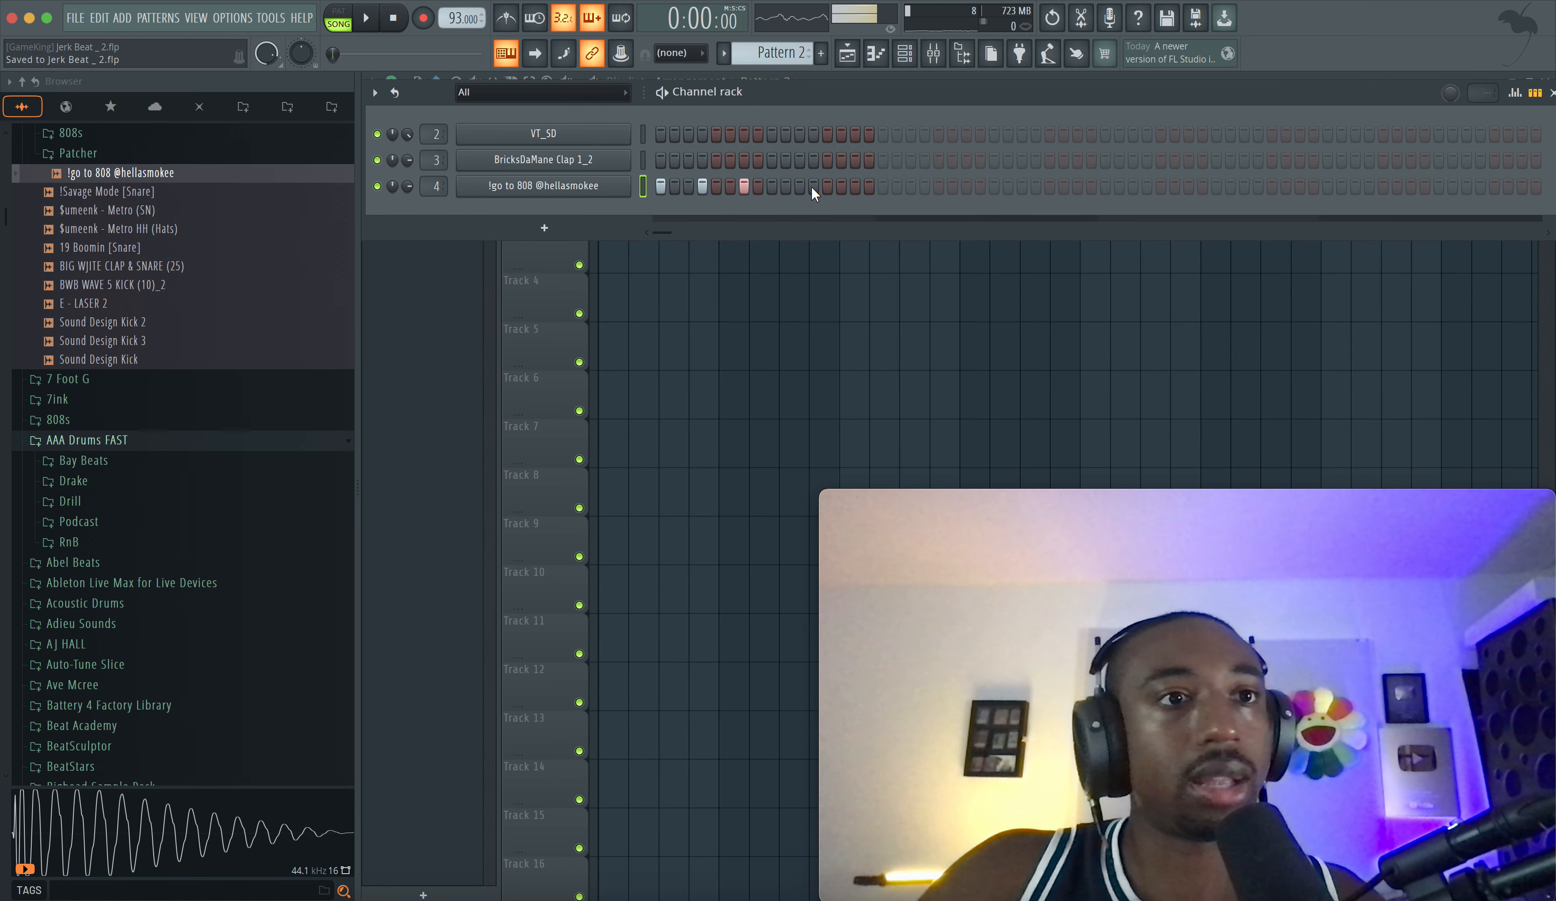
- Add 808 hits on steps 10 and 11 of Pattern 2 and lower the velocity of the step 10 hit
key(space)
click(800, 186)
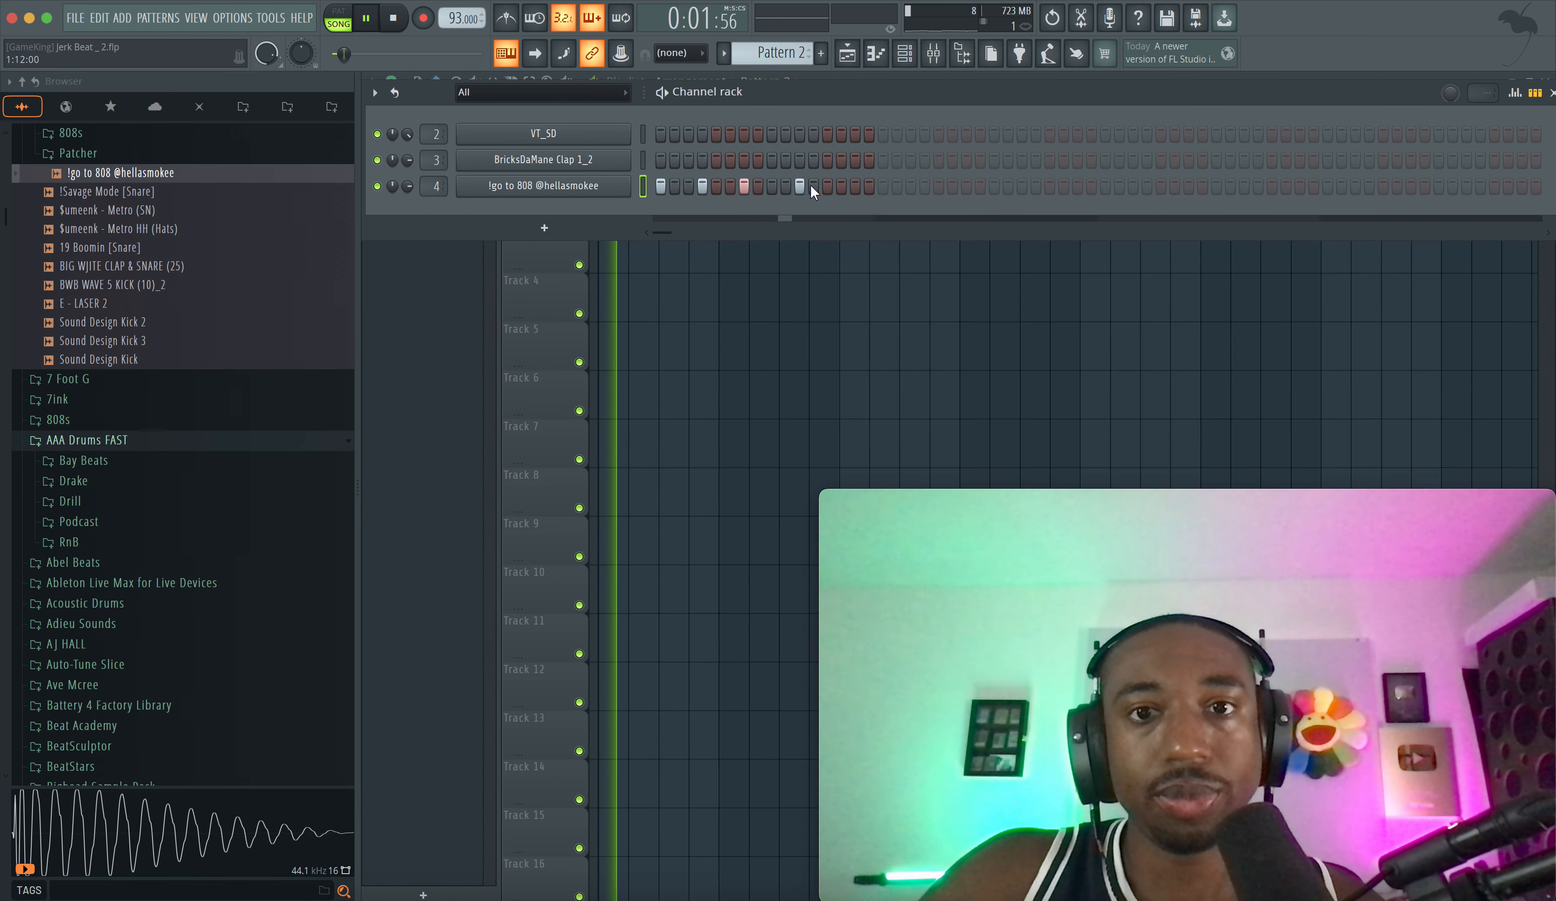
click(786, 186)
key(space)
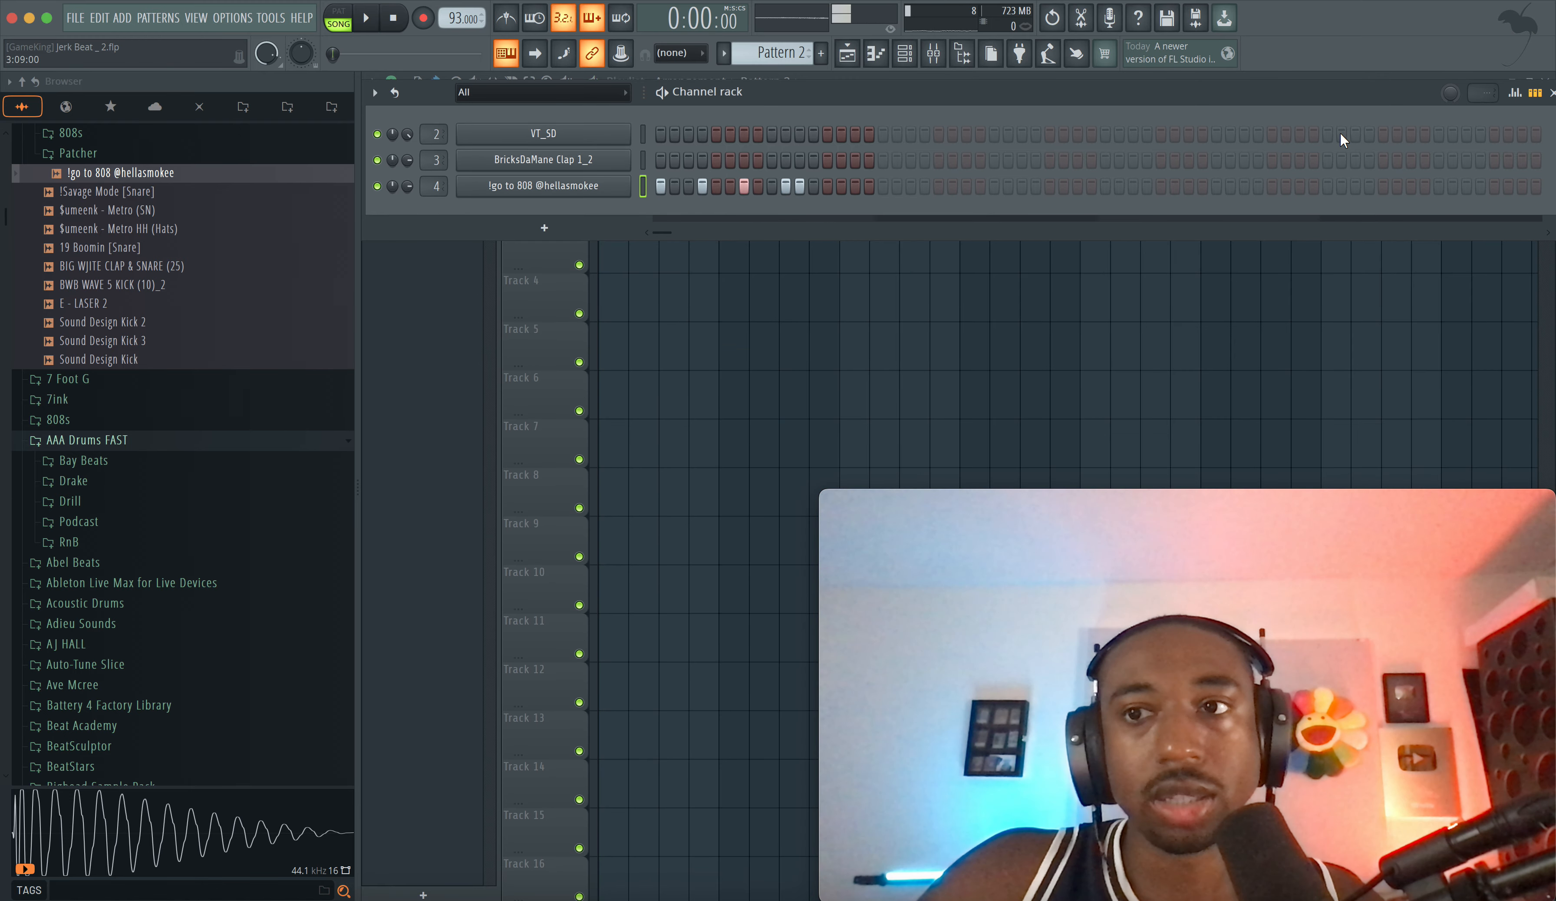
click(956, 58)
click(1153, 93)
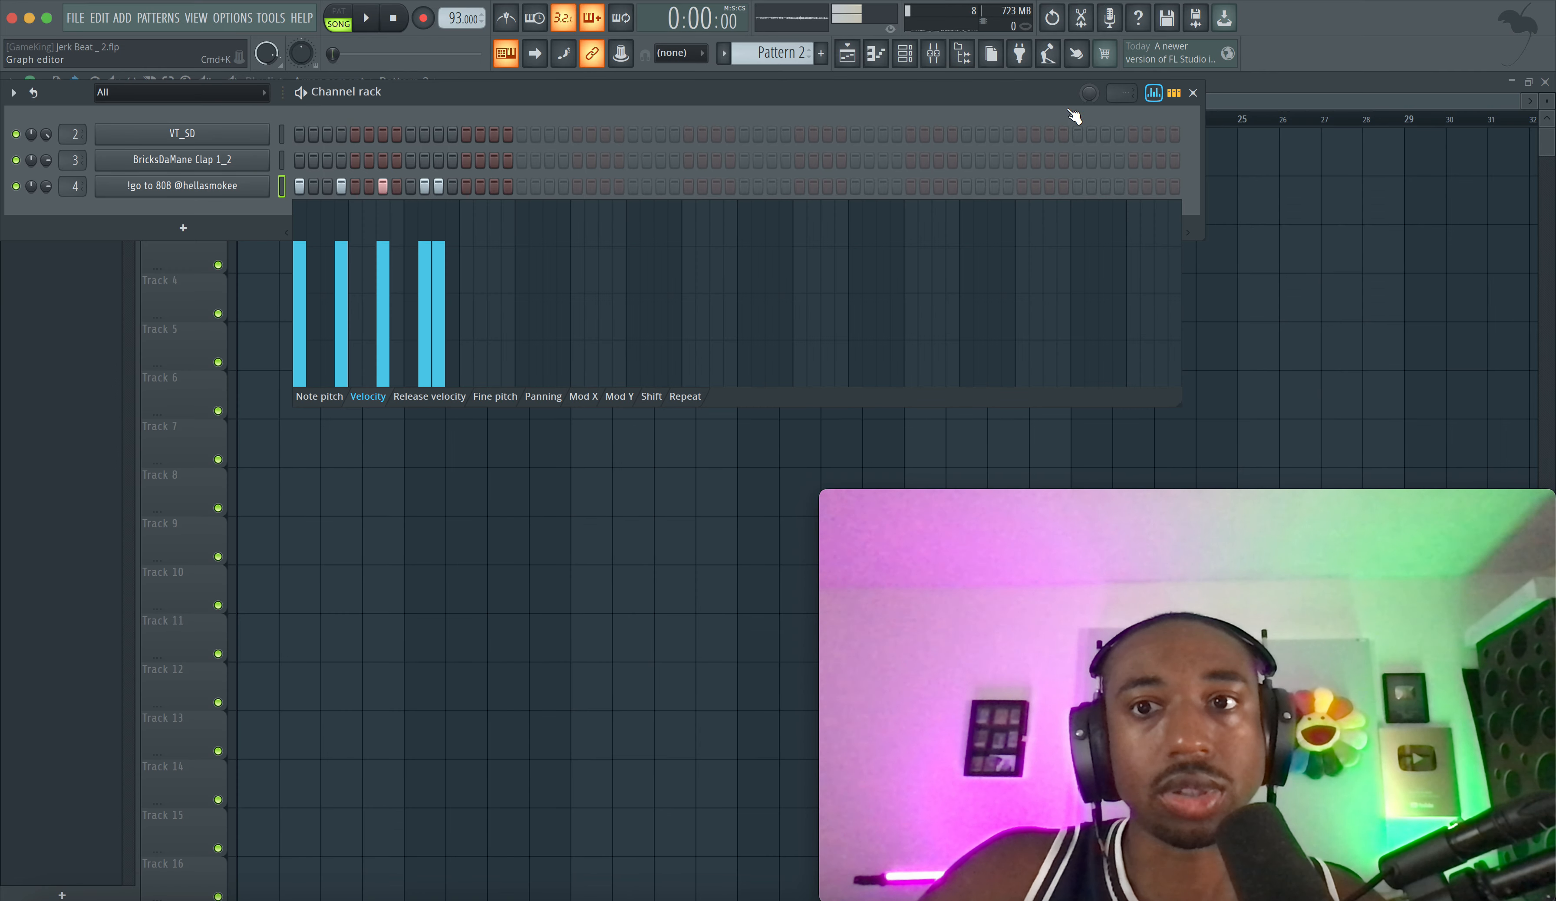
click(424, 300)
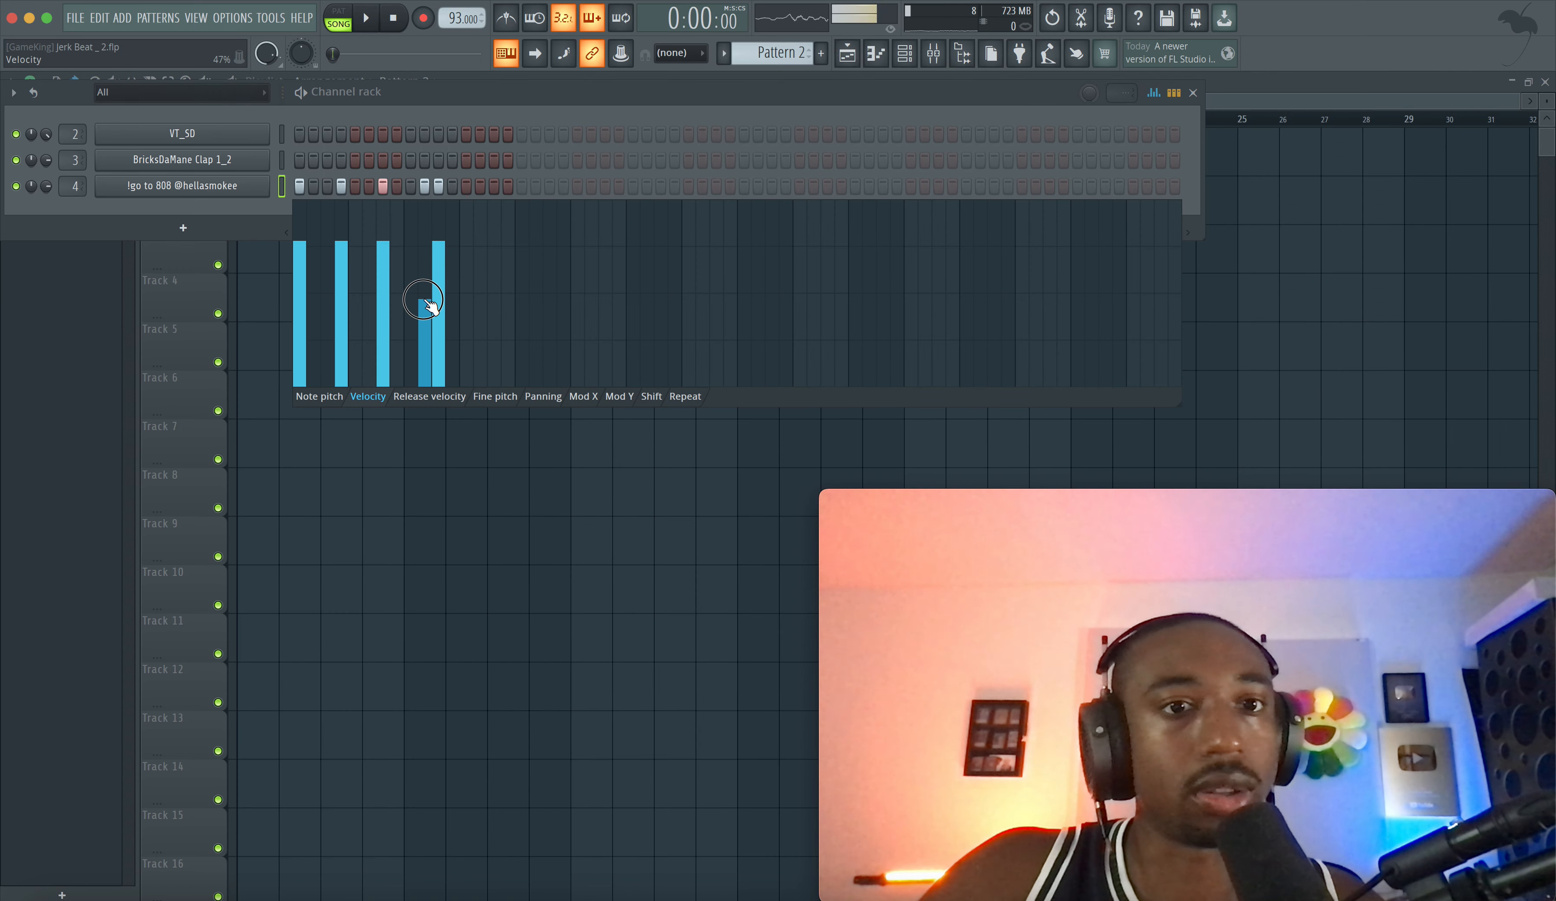
key(space)
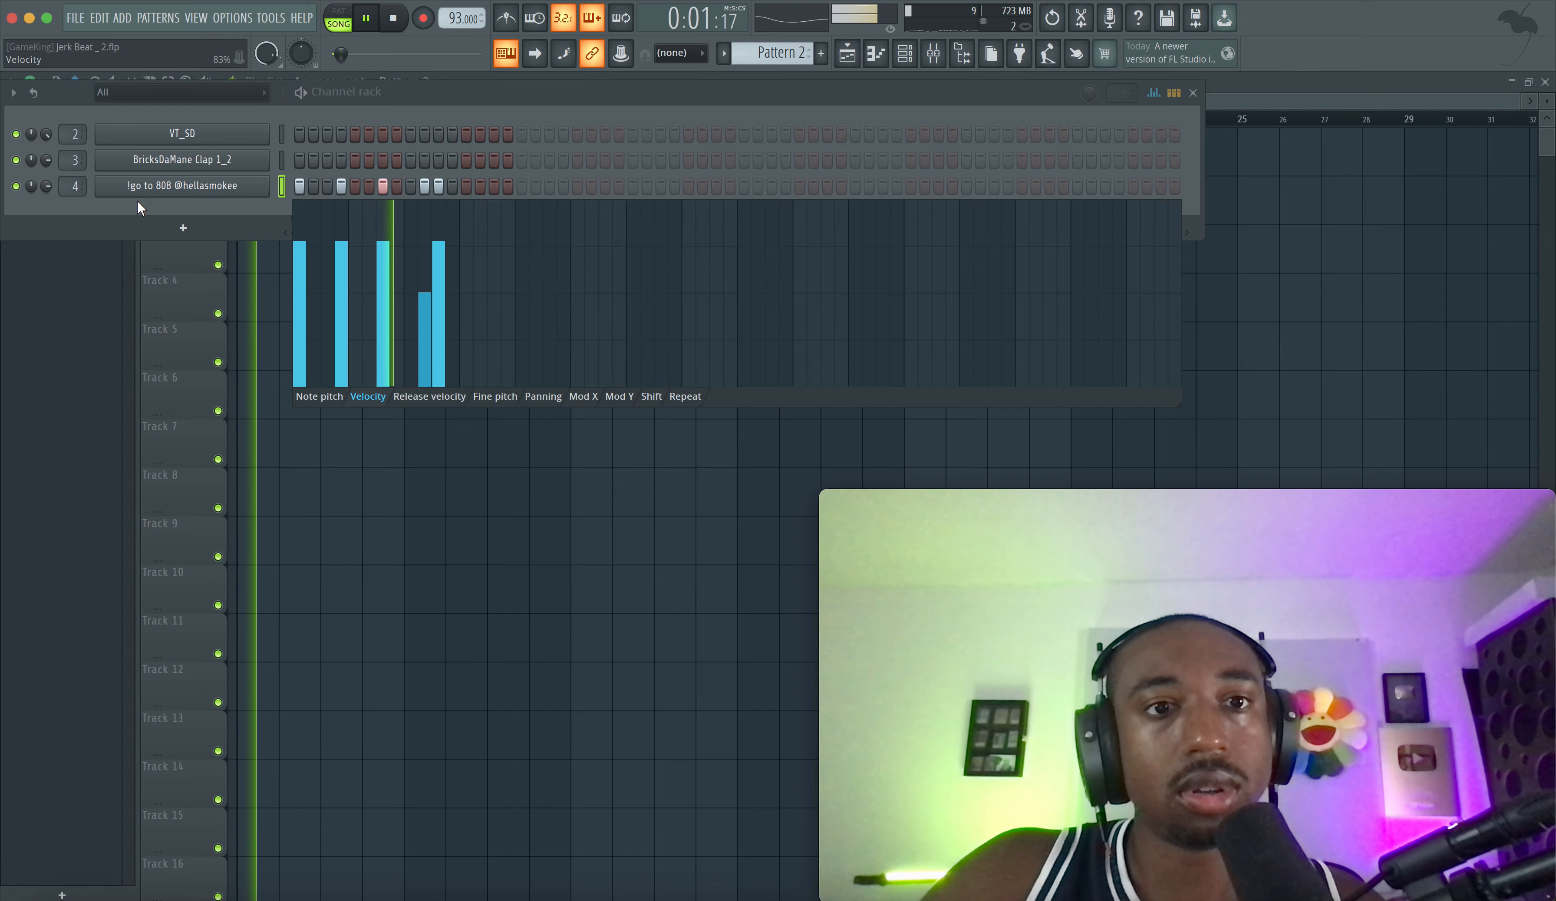
- Add 808 hits on steps 14 and 15 of Pattern 2, setting the step 14 velocity to 70%
click(481, 186)
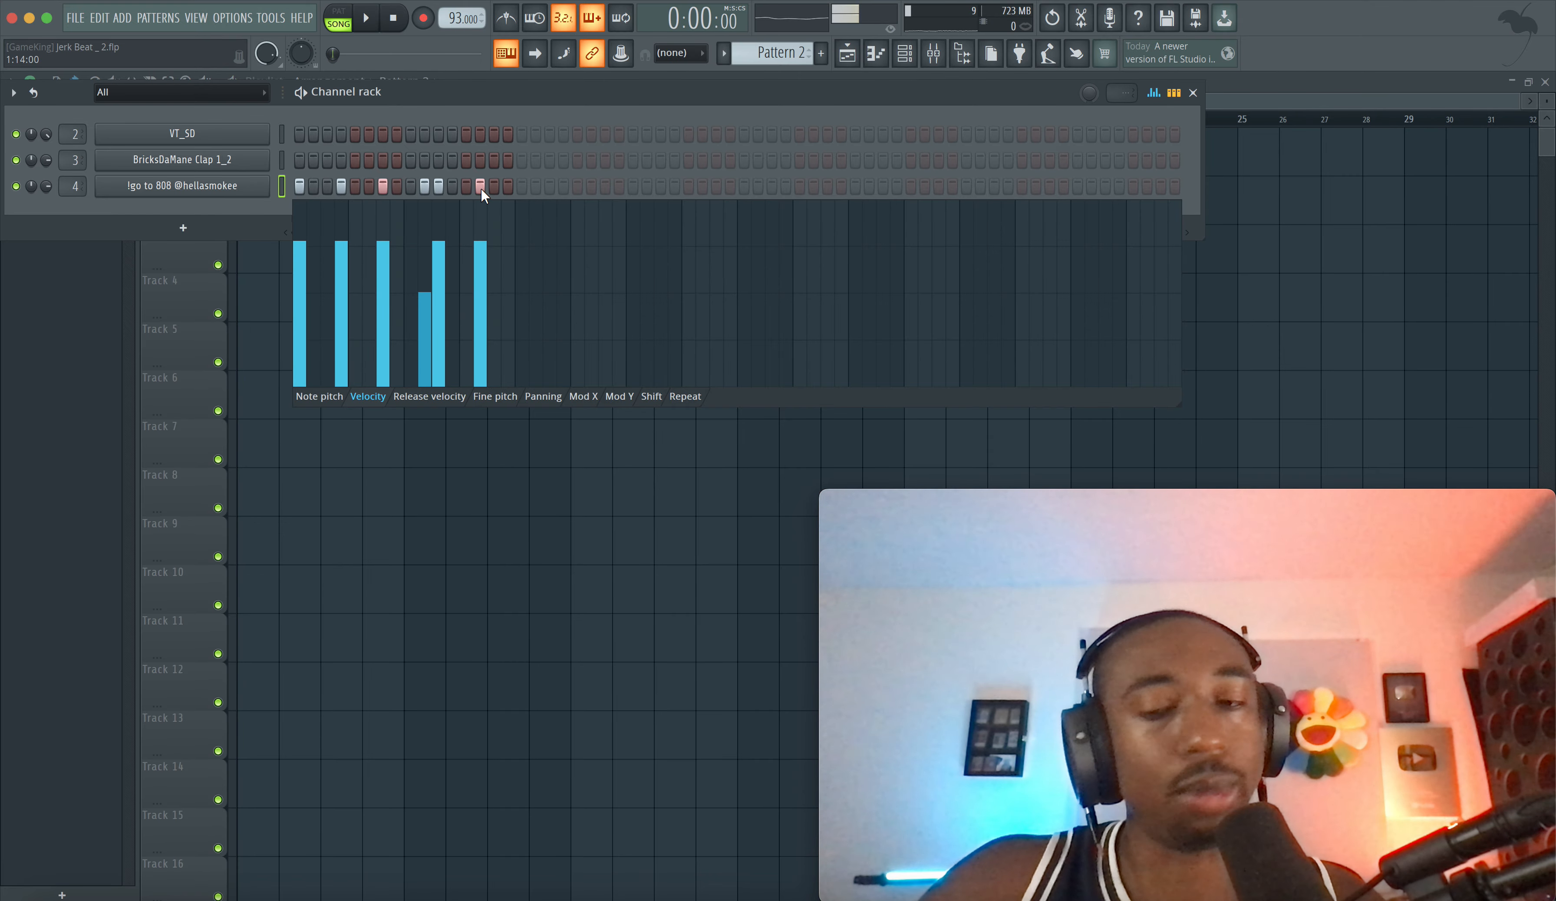
click(482, 257)
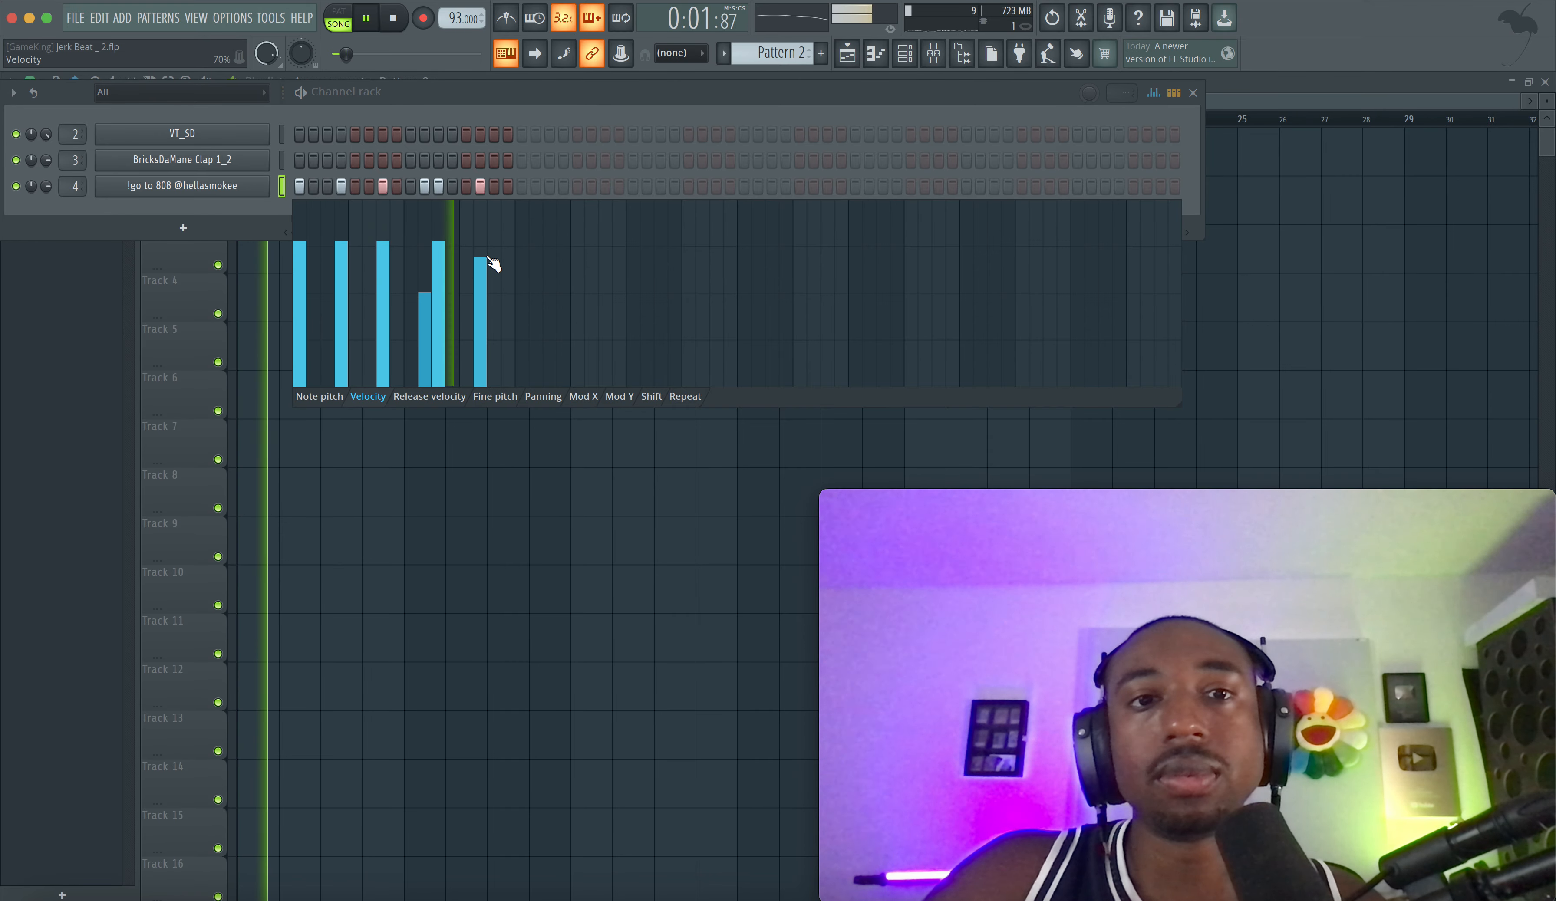
click(494, 186)
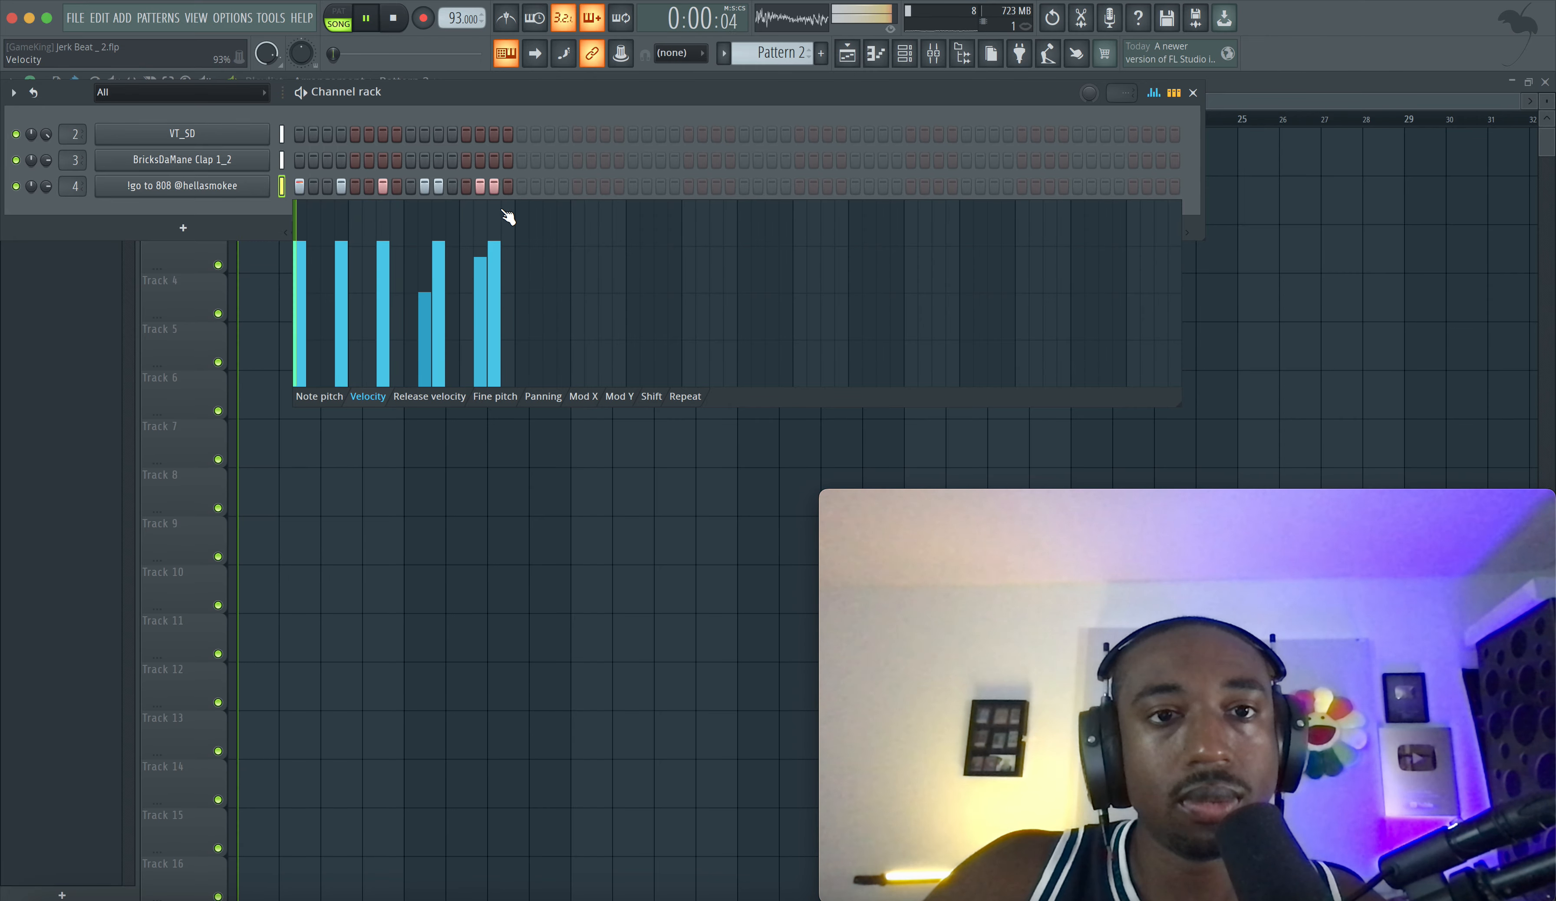
key(F6)
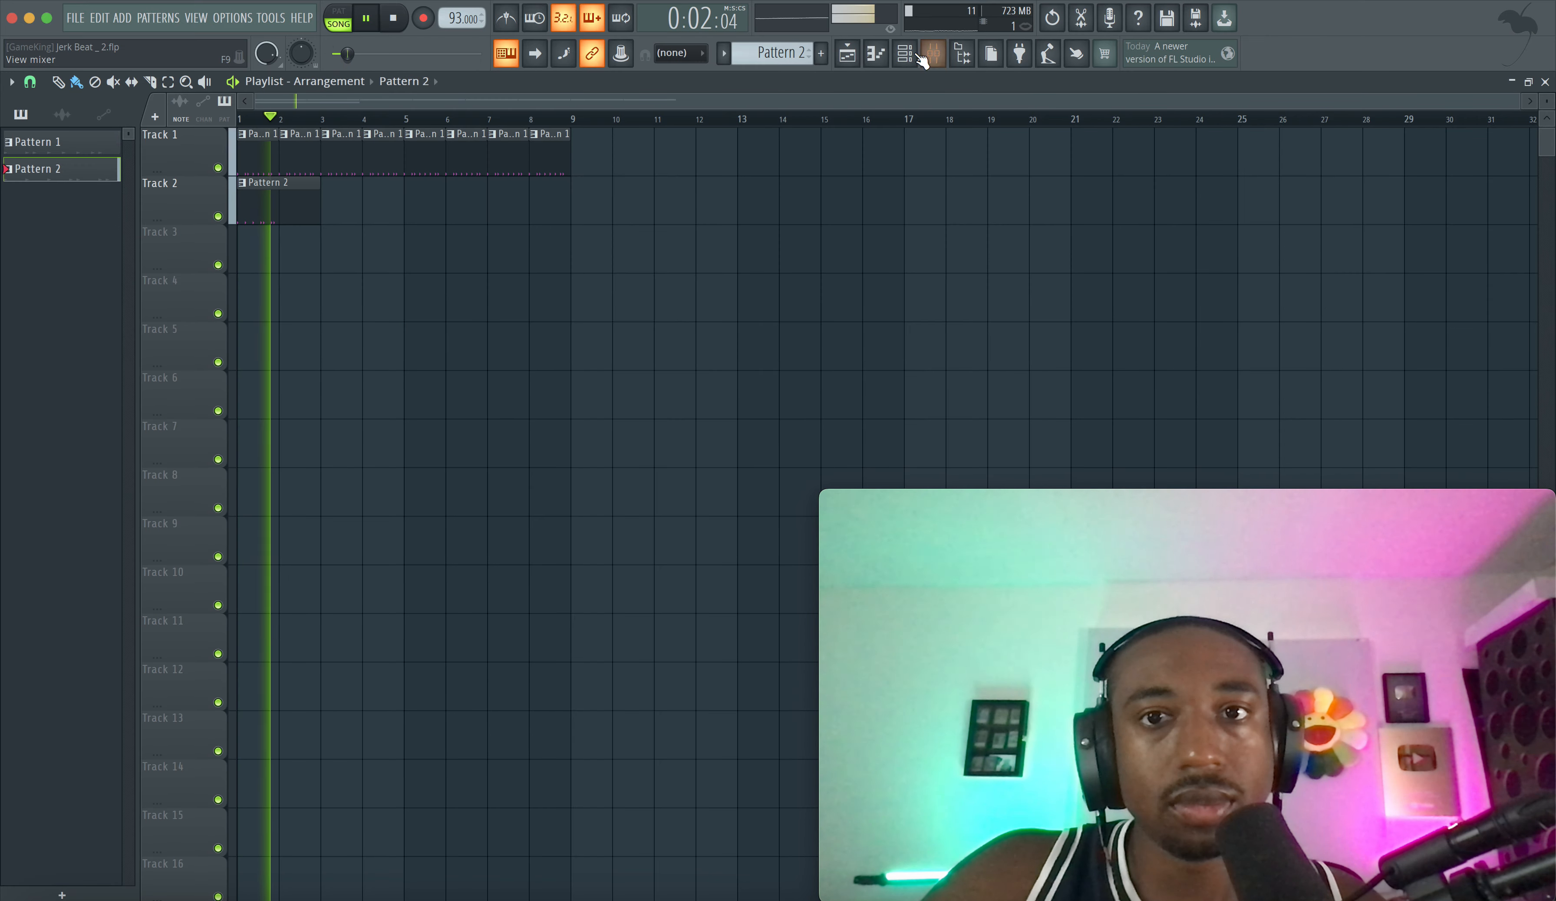
- Add 808 hits on steps 17, 20 and 23 of Pattern 2, save the project, and play the song
click(904, 55)
click(514, 187)
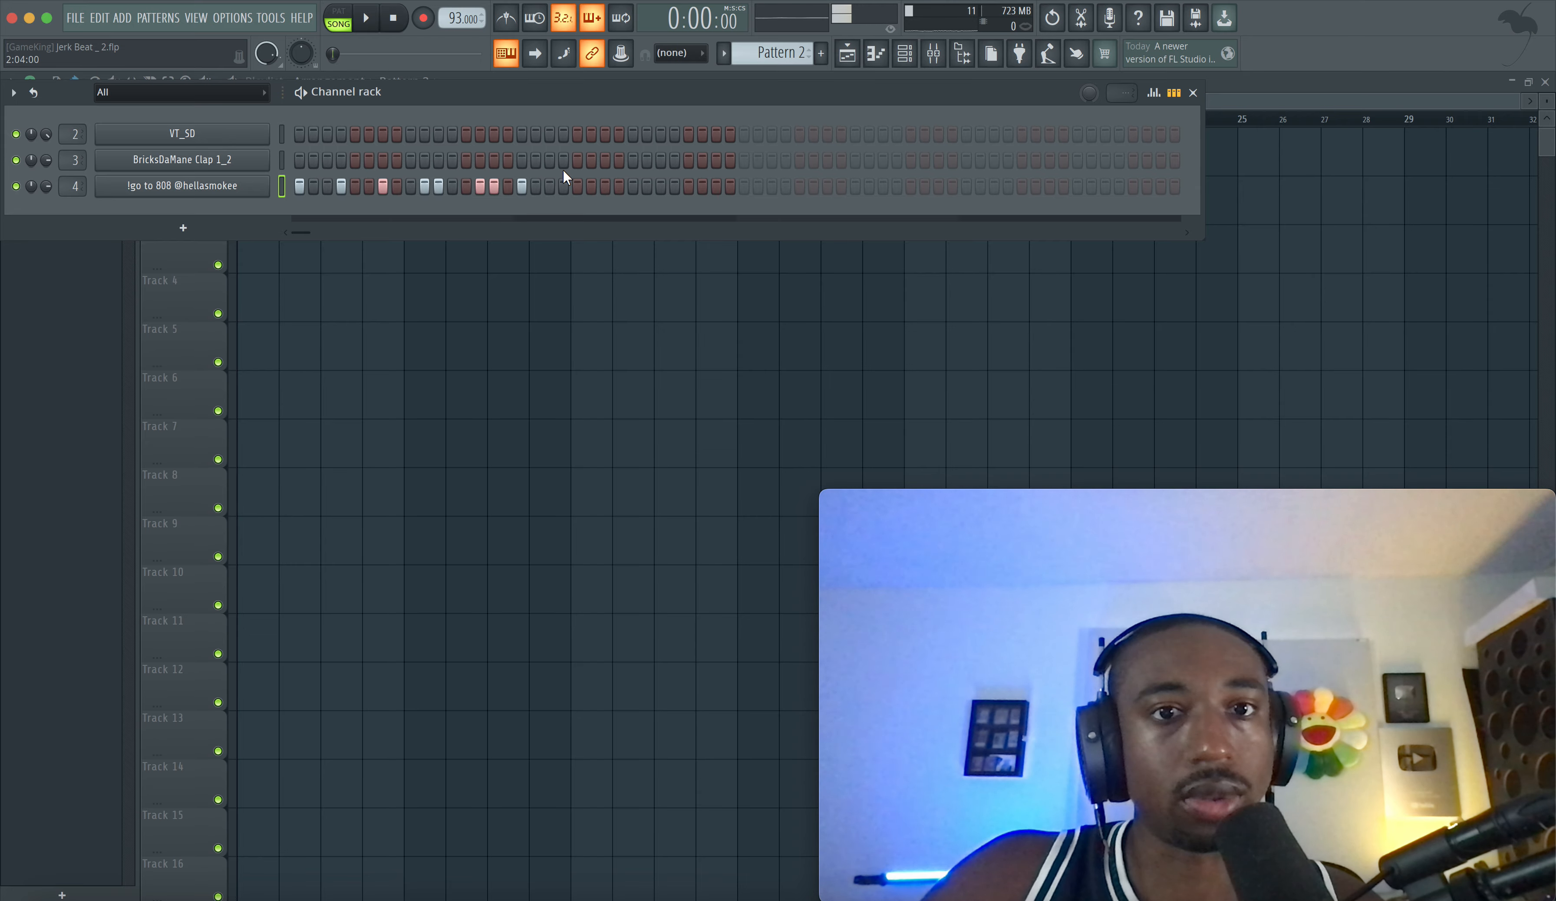
click(563, 186)
key(space)
click(605, 187)
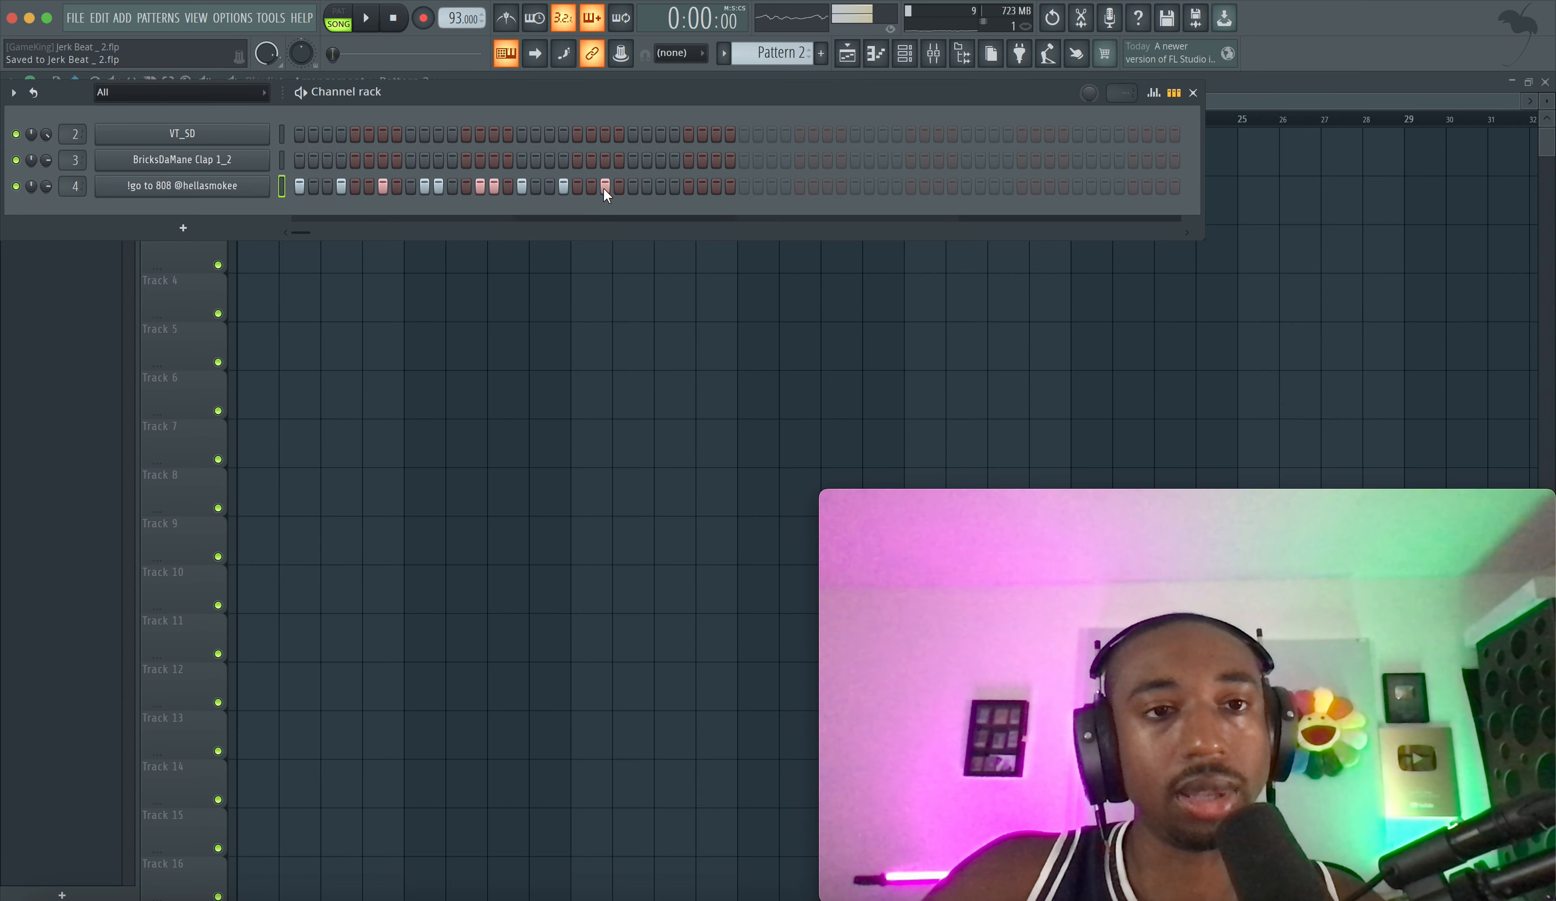
key(space)
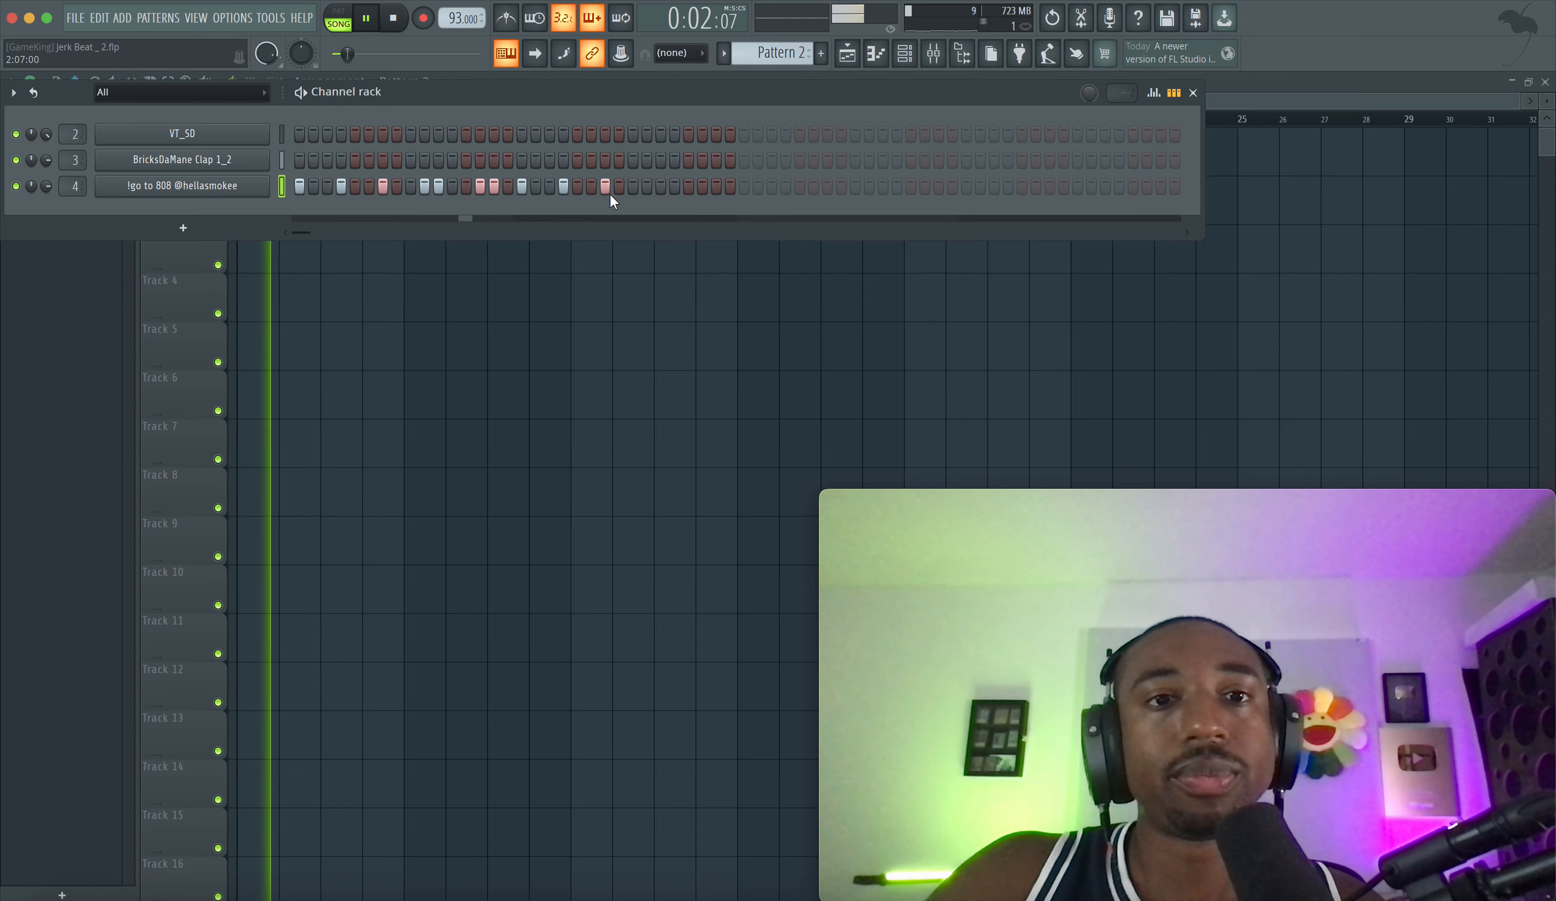
- Add 808 hits on steps 26, 27, 30 and 31, leave step 32 empty, and restart playback
click(646, 186)
click(660, 186)
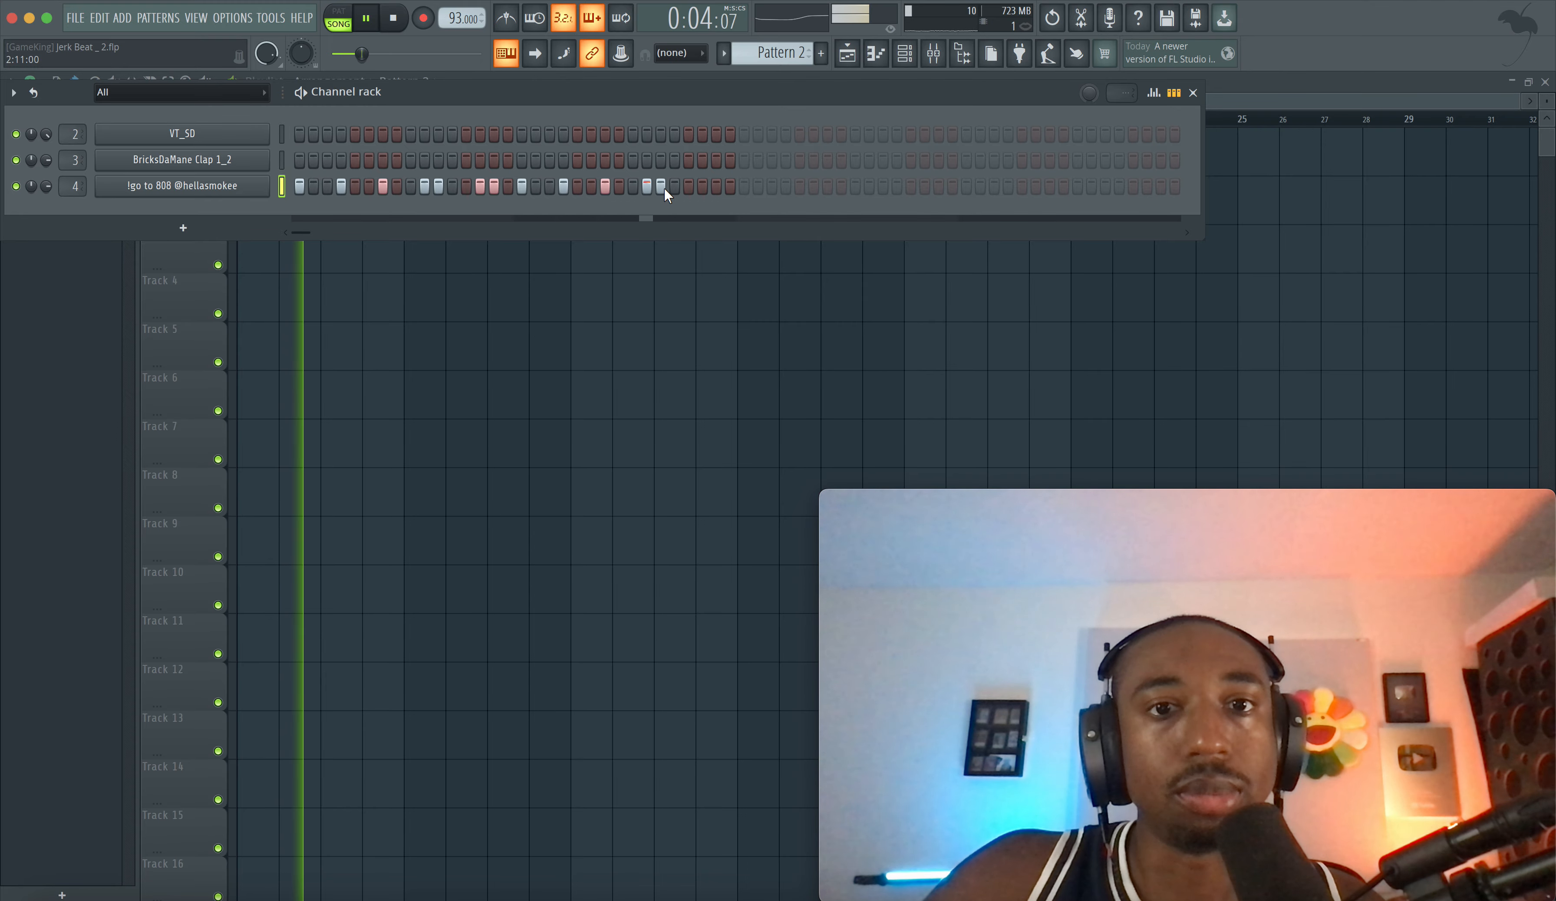
click(701, 186)
click(715, 186)
click(729, 186)
key(space)
key(space)
right_click(730, 190)
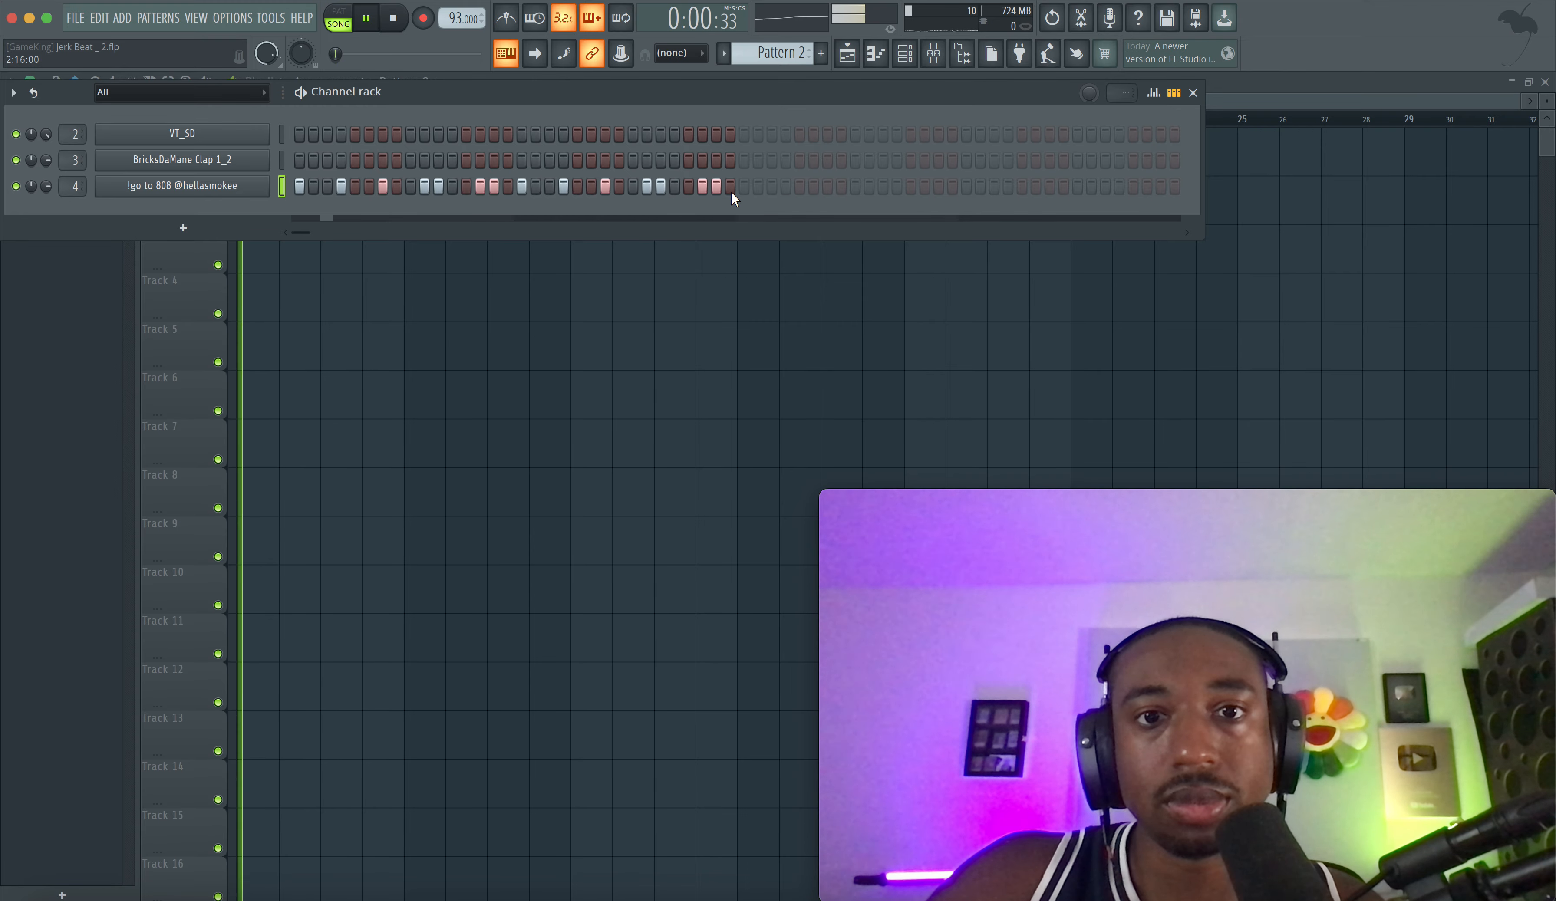
- Lower the velocities of the 808 hits on steps 26 and 30 in the graph editor
click(1153, 93)
click(643, 304)
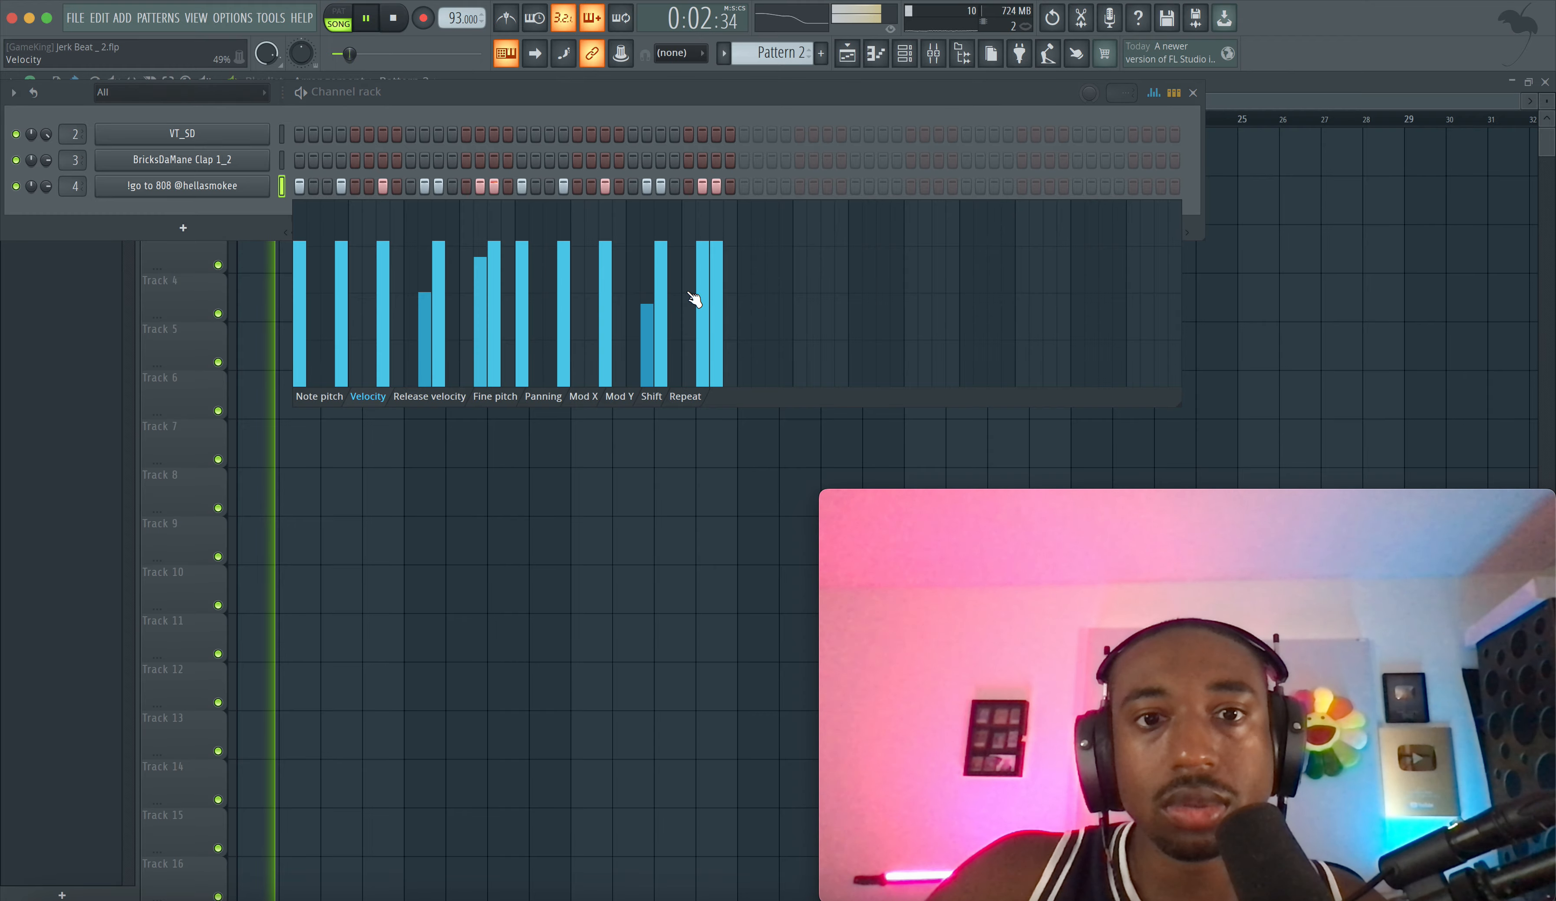
click(700, 301)
click(1153, 93)
- Paint repeated Pattern 2 clips along Track 2 so they run to bar 9, and stop playback
key(F6)
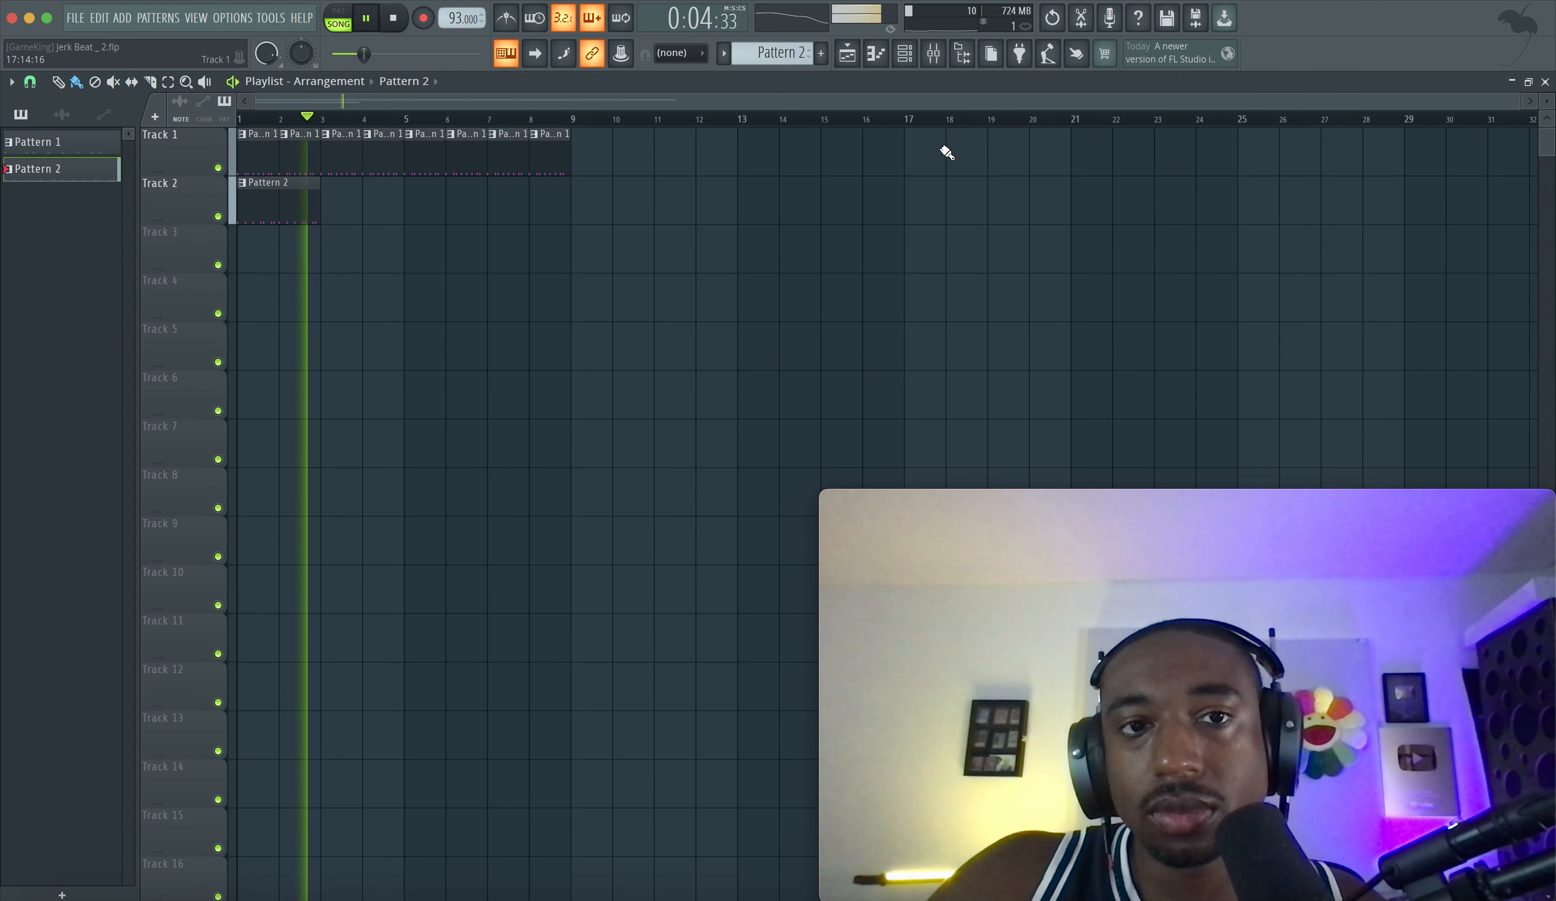
click(298, 218)
key(space)
drag(301, 221, 539, 221)
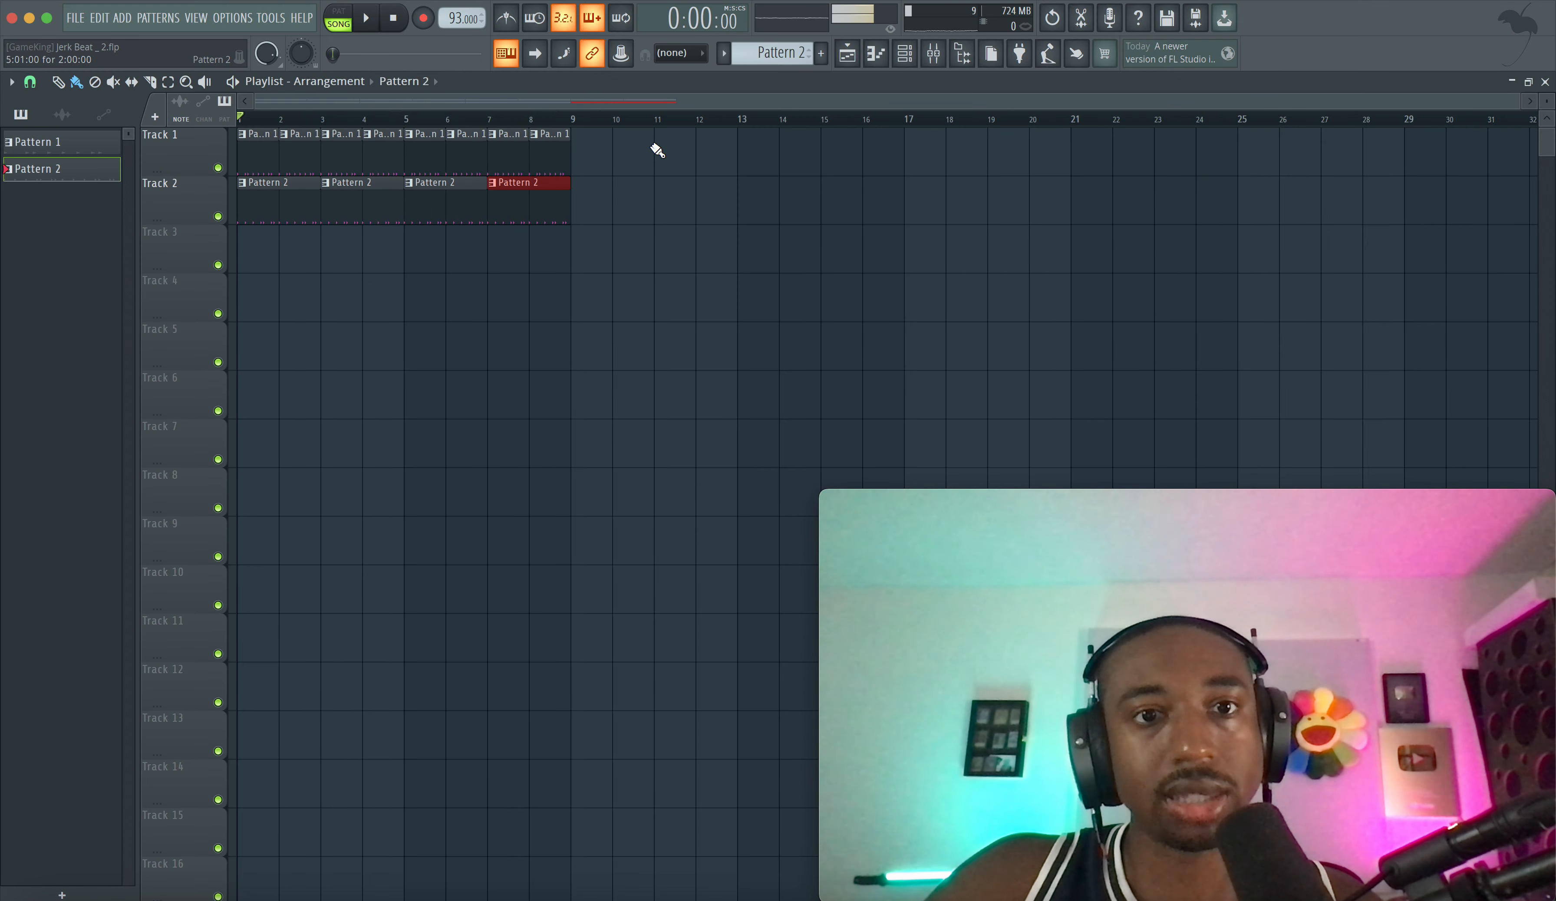
- Audition the "$umeenk - Metro HH (Hats)" sample, load it into a new channel, and assign it to mixer track 5
click(962, 53)
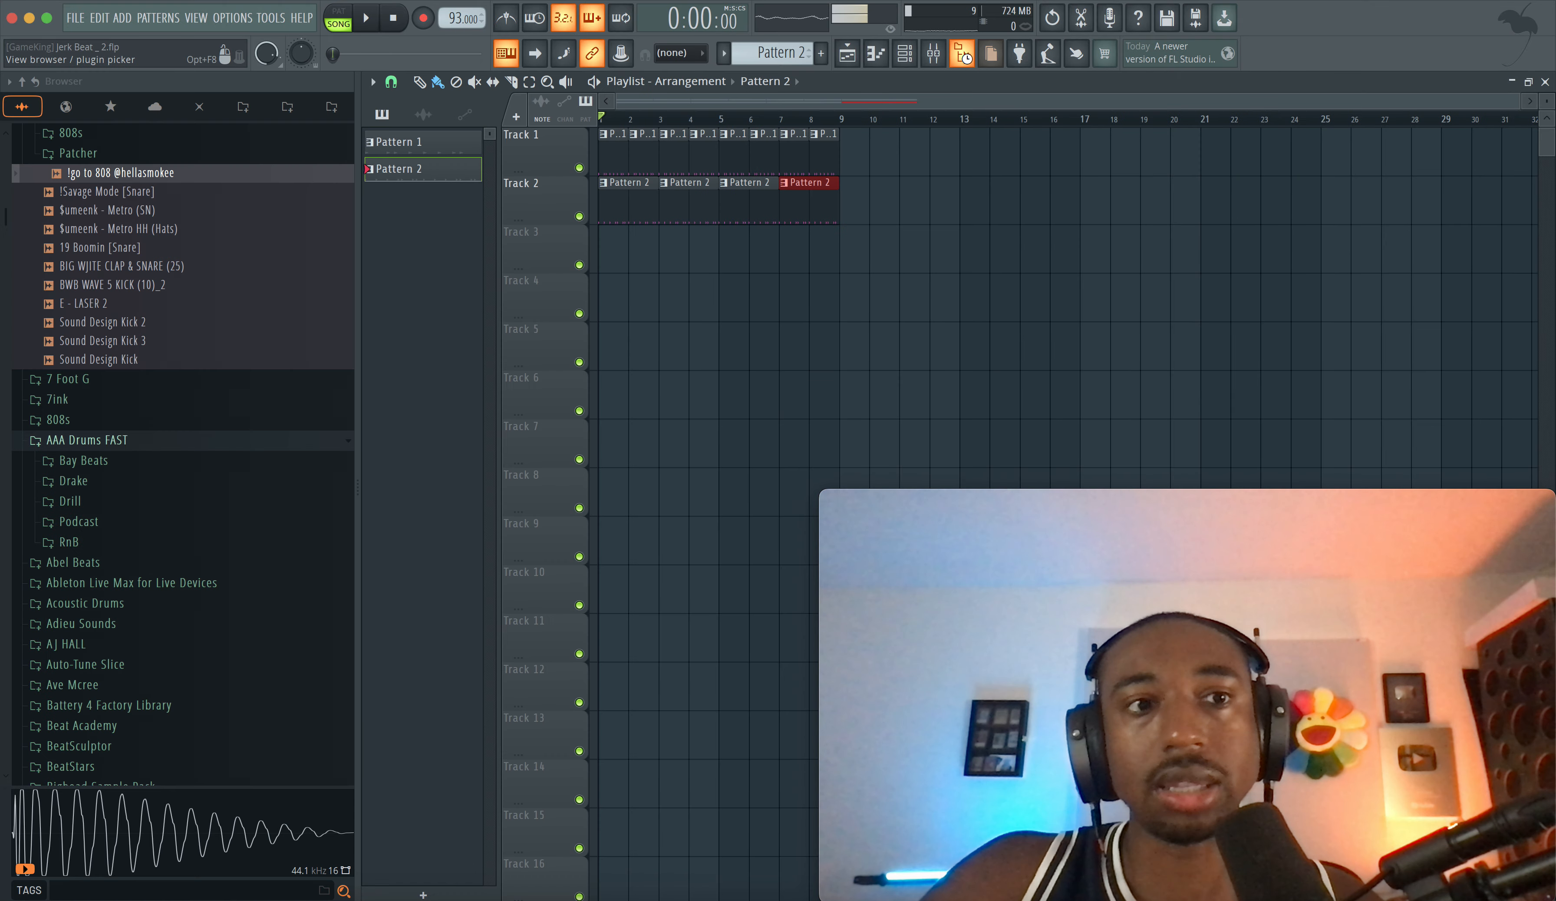
click(168, 228)
key(space)
right_click(174, 235)
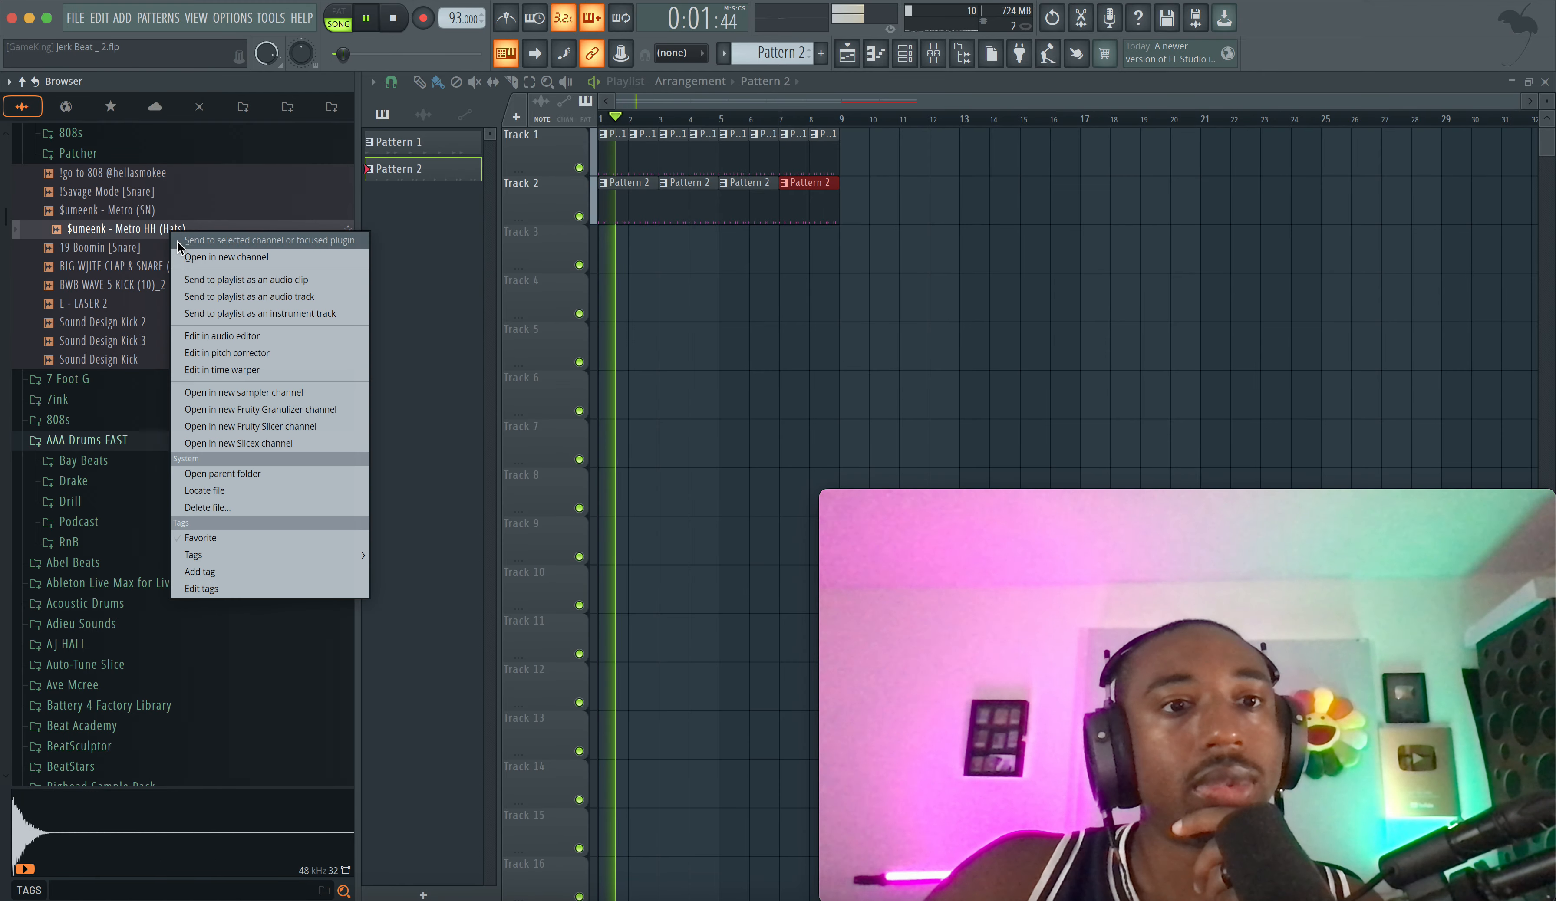
click(194, 254)
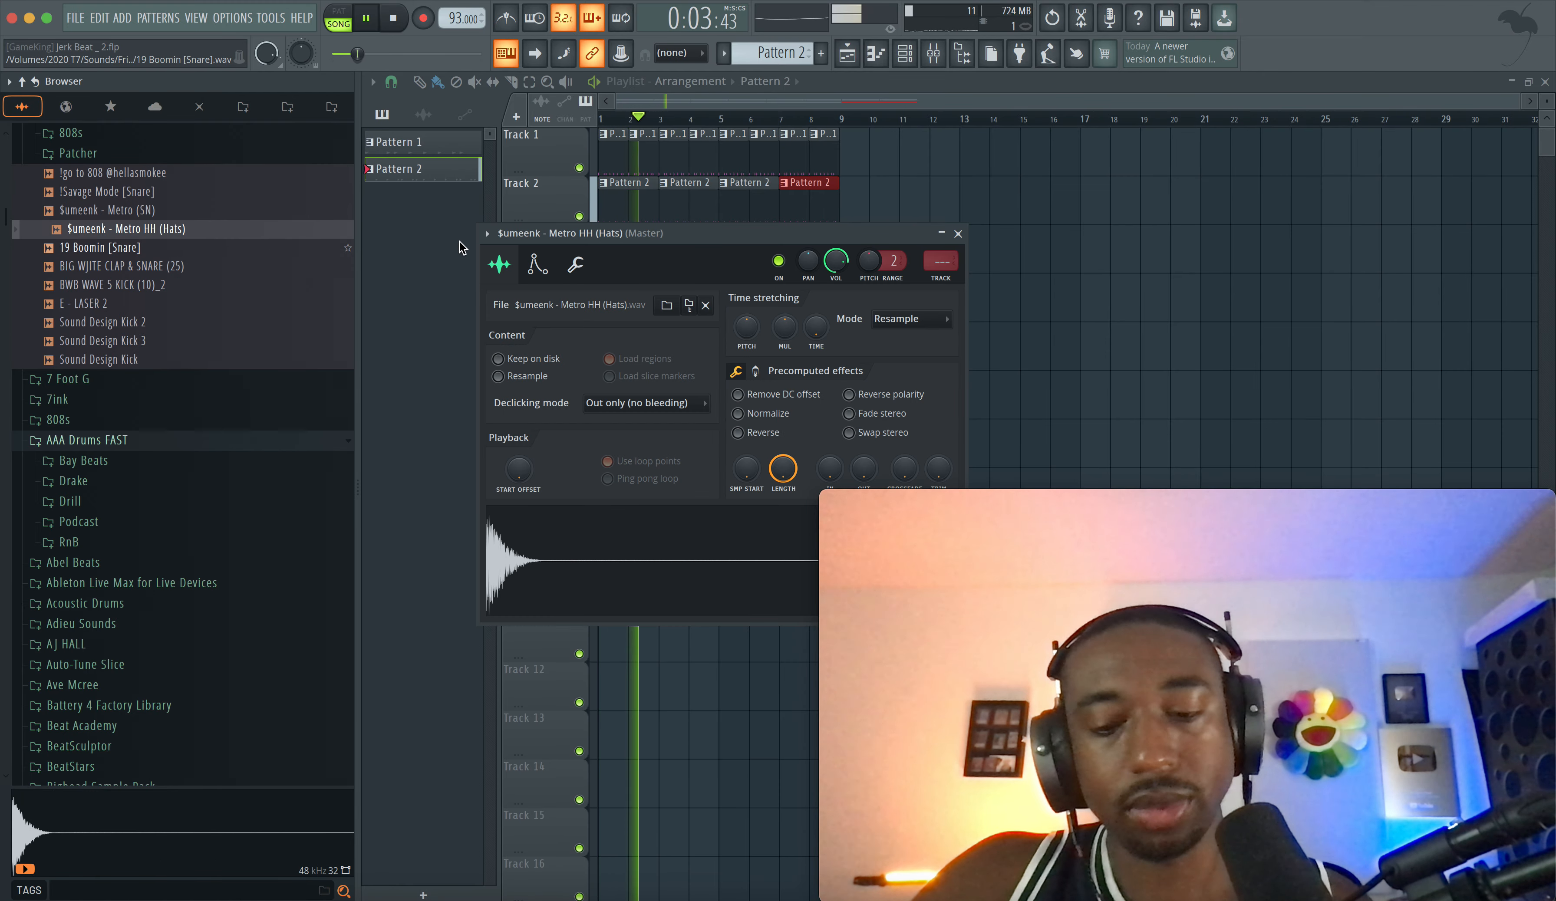
key(F9)
key(space)
key(F6)
- Fill the hi-hat row of Pattern 2 every 2 steps, then extend it to hits on all 32 steps during playback
right_click(612, 215)
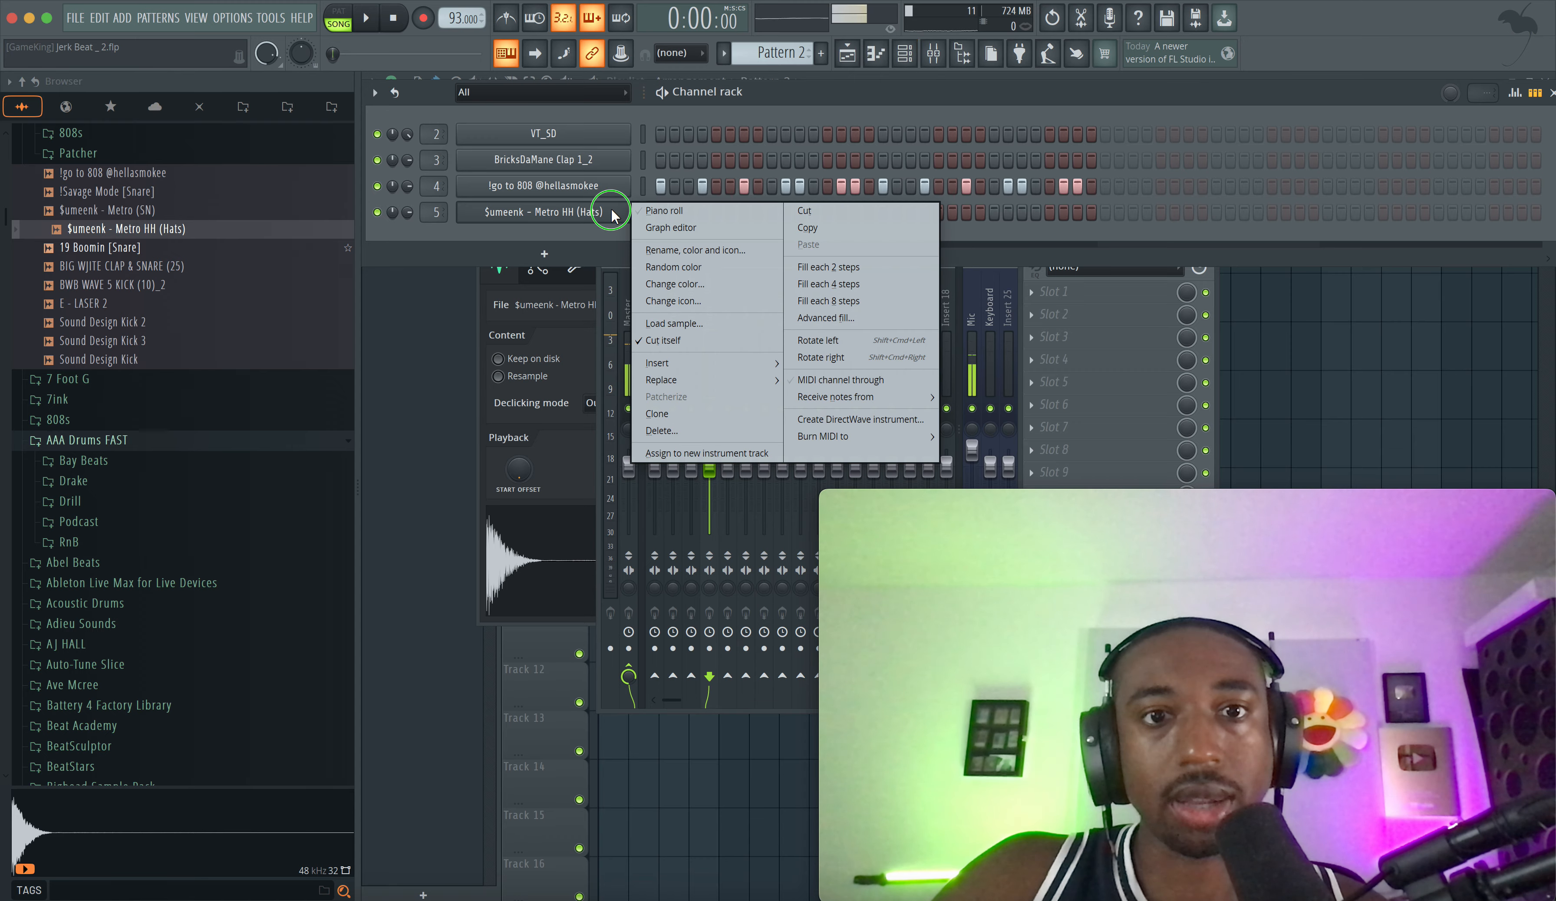
click(814, 266)
key(space)
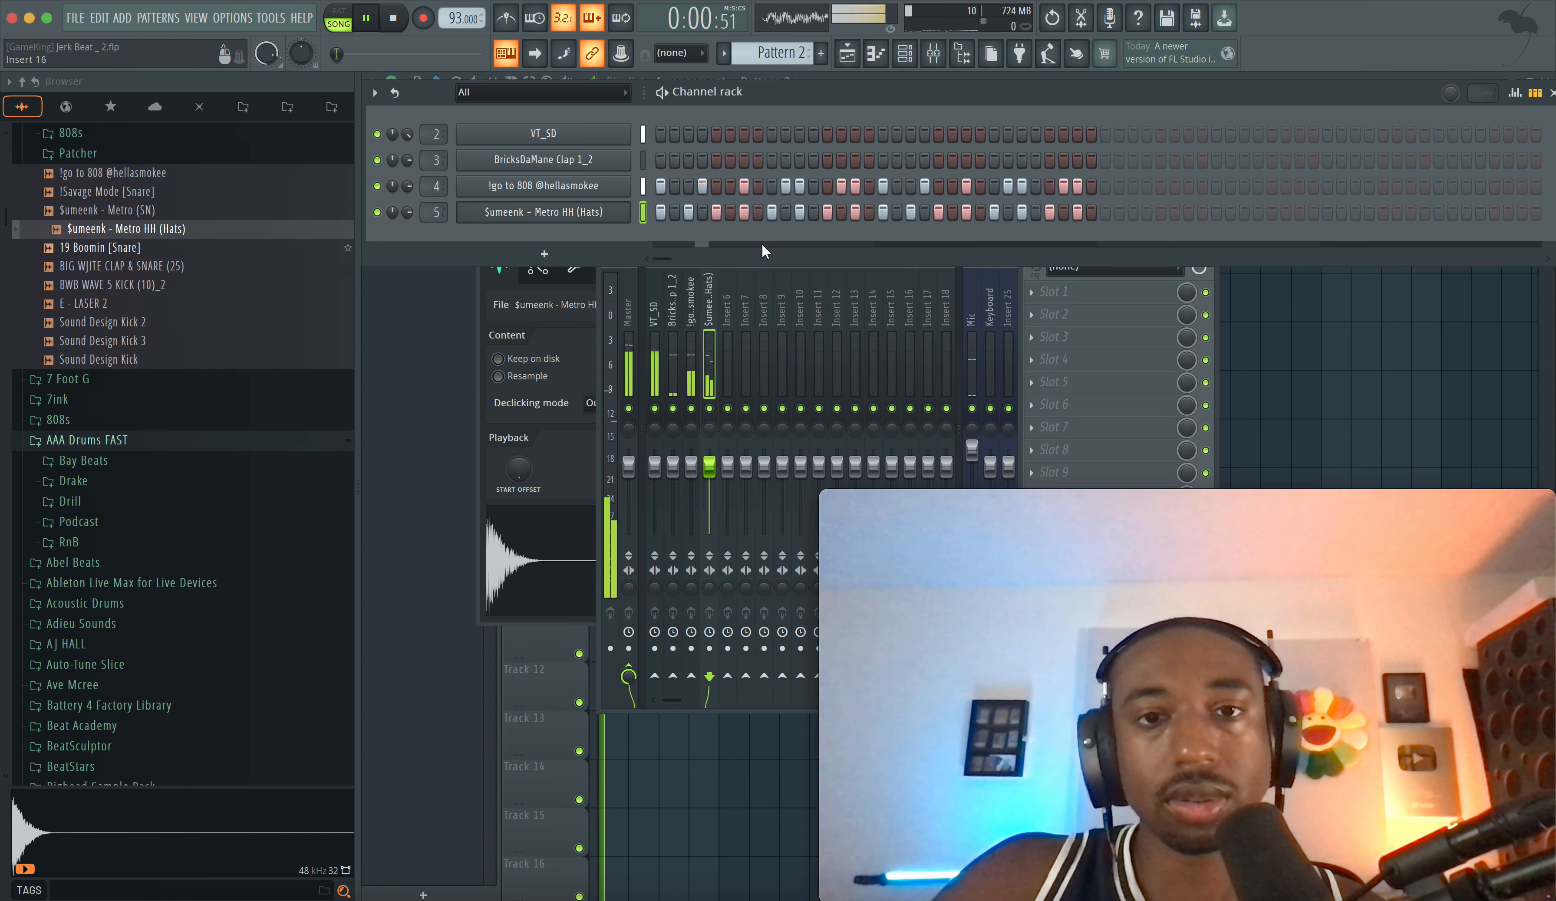
drag(662, 211, 1078, 206)
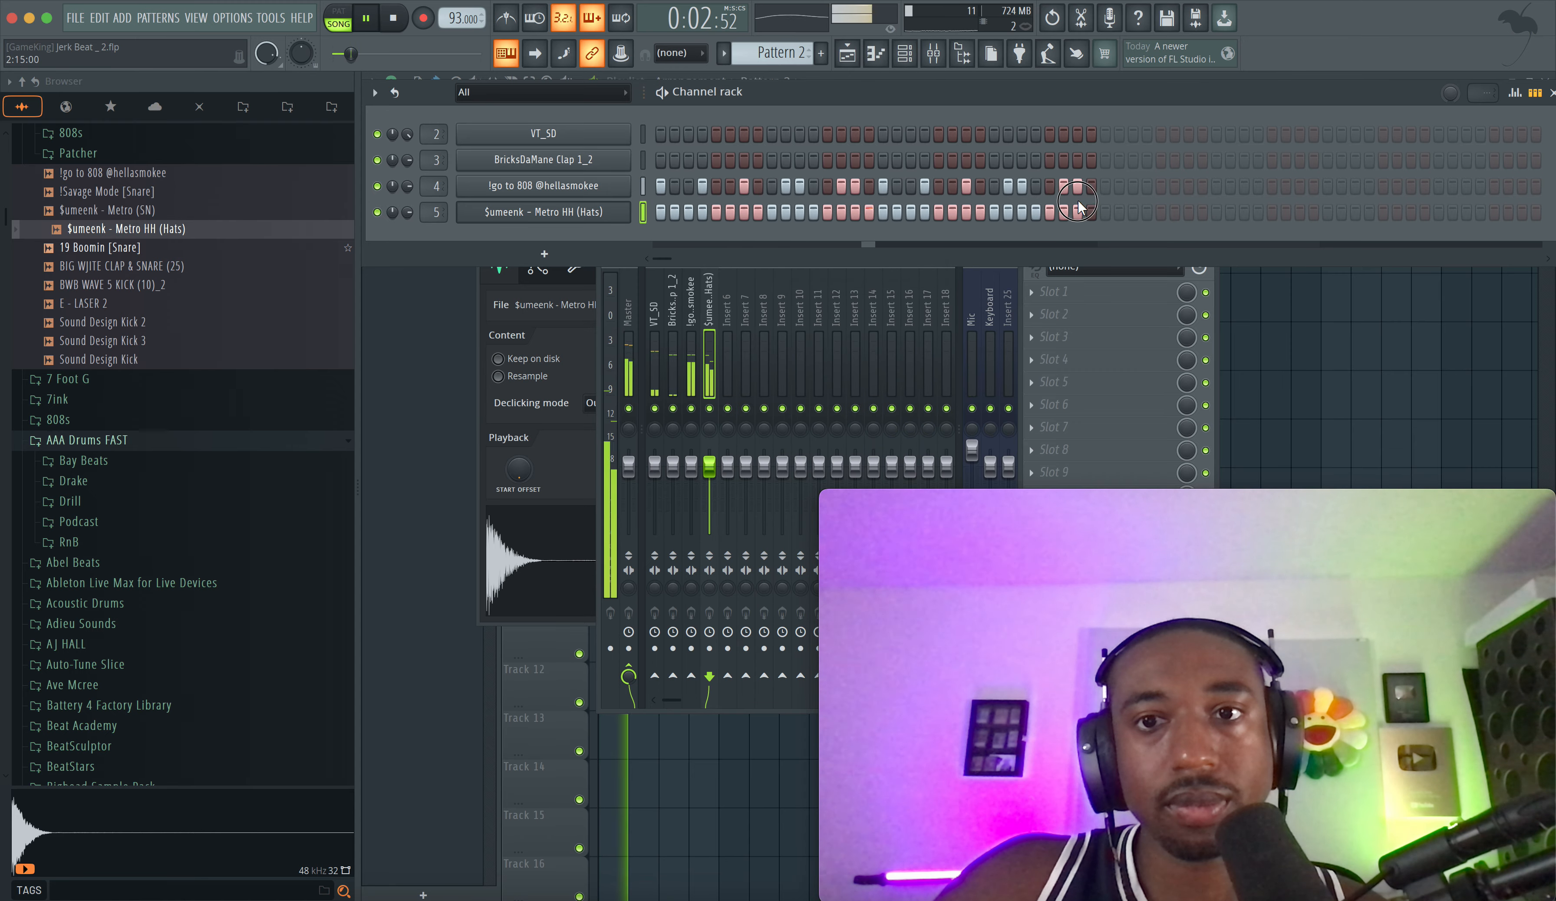
key(space)
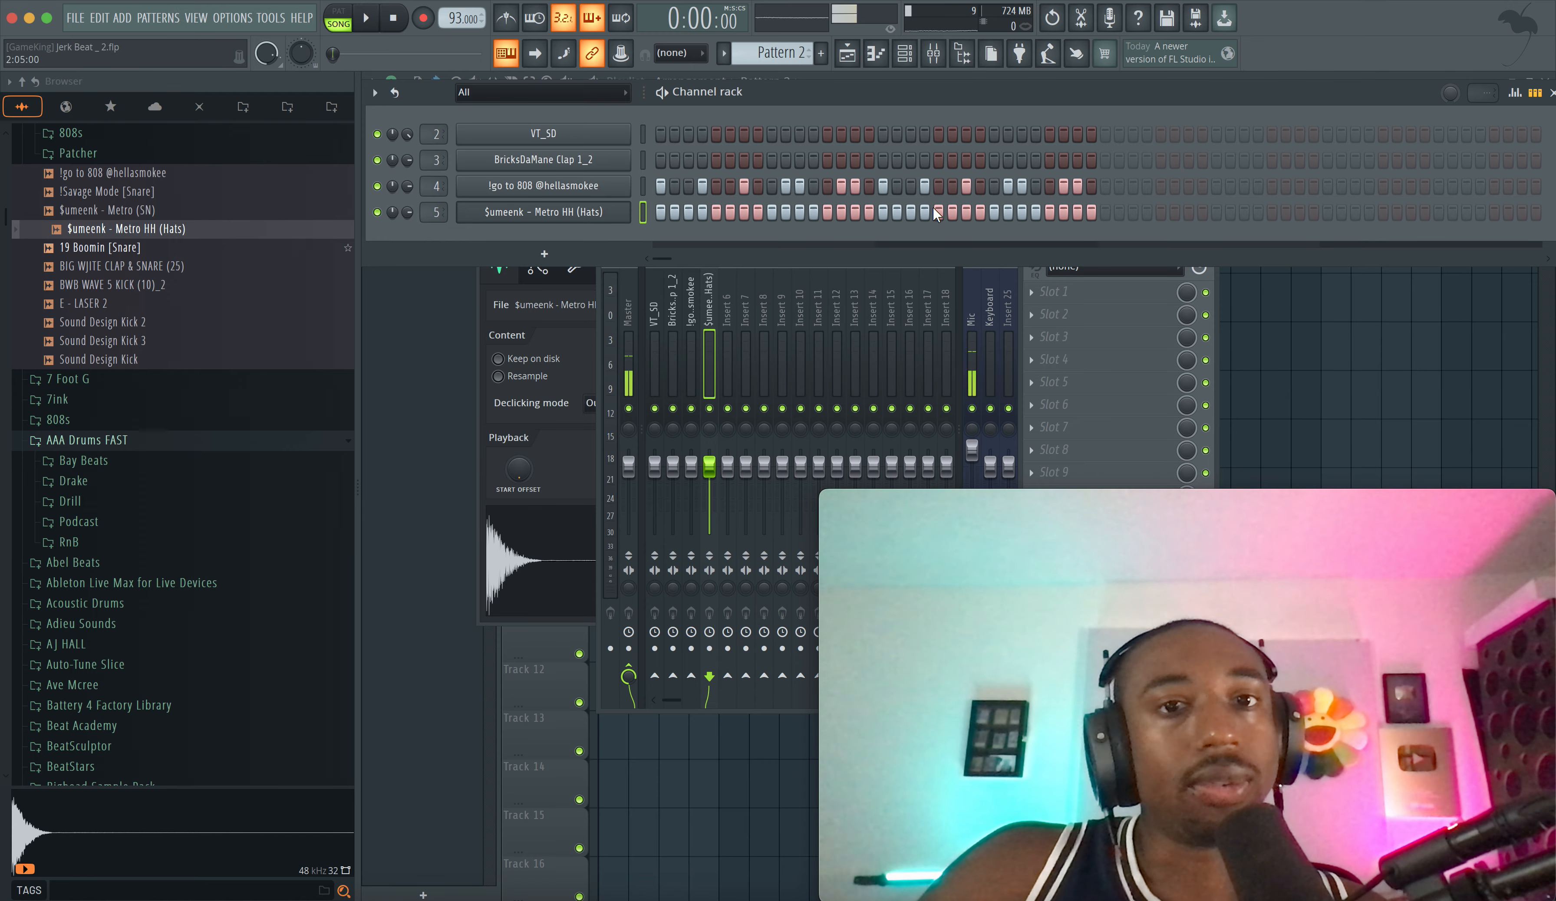
- Lower the hi-hat mixer track's volume to -8.0 dB and check the level by playing the song
key(space)
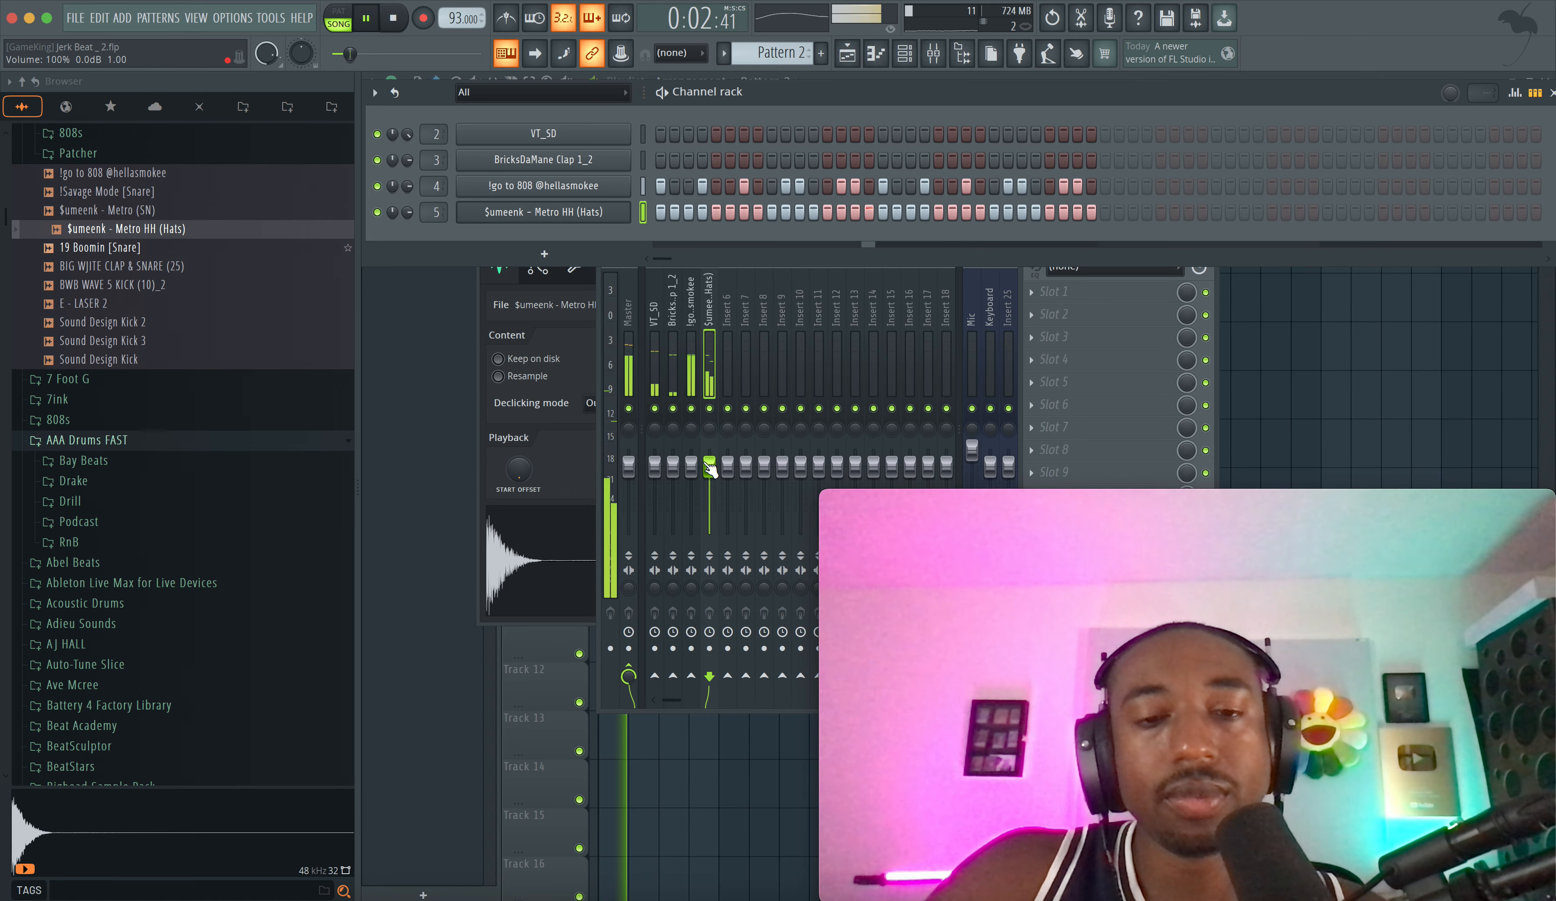
key(space)
drag(710, 468, 710, 472)
key(space)
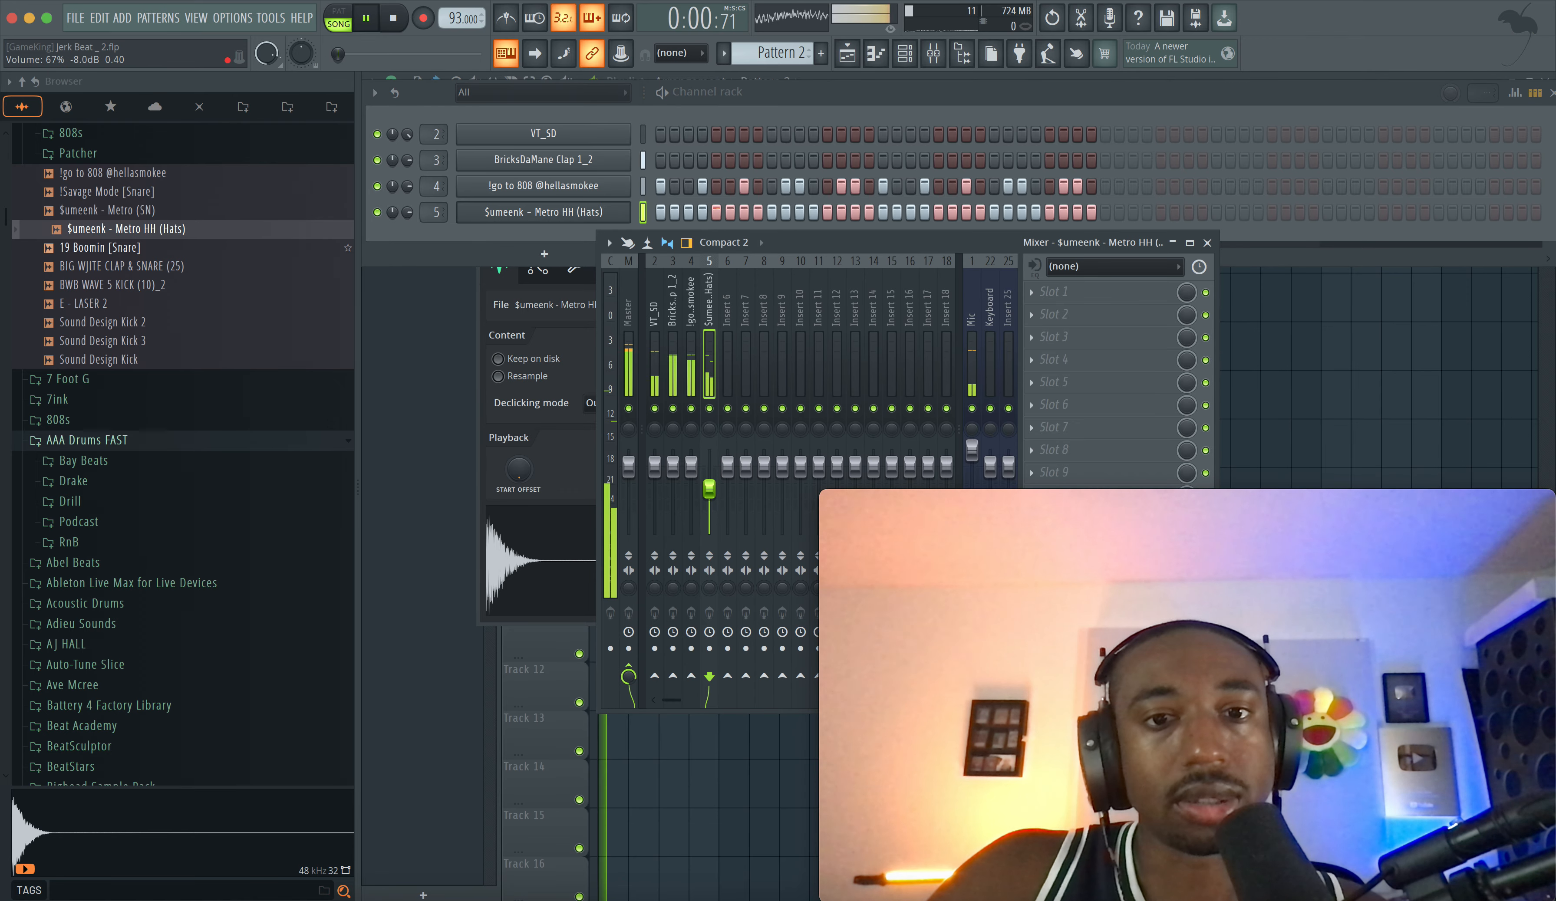
key(space)
- Rename mixer track Insert 6 as SUB MIX
click(728, 310)
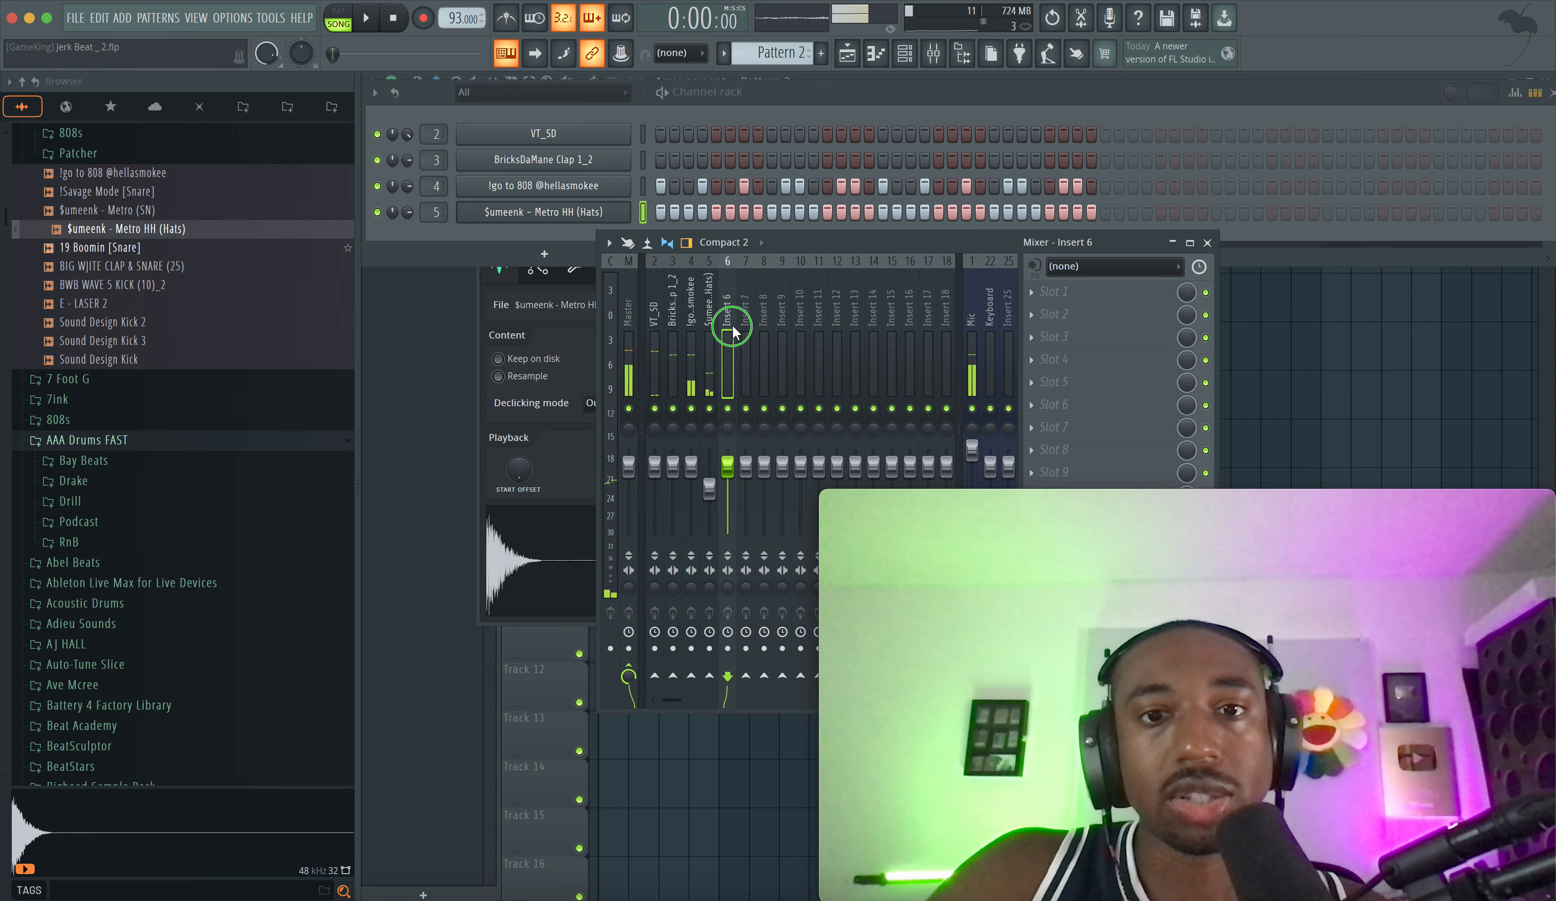
right_click(728, 309)
click(928, 246)
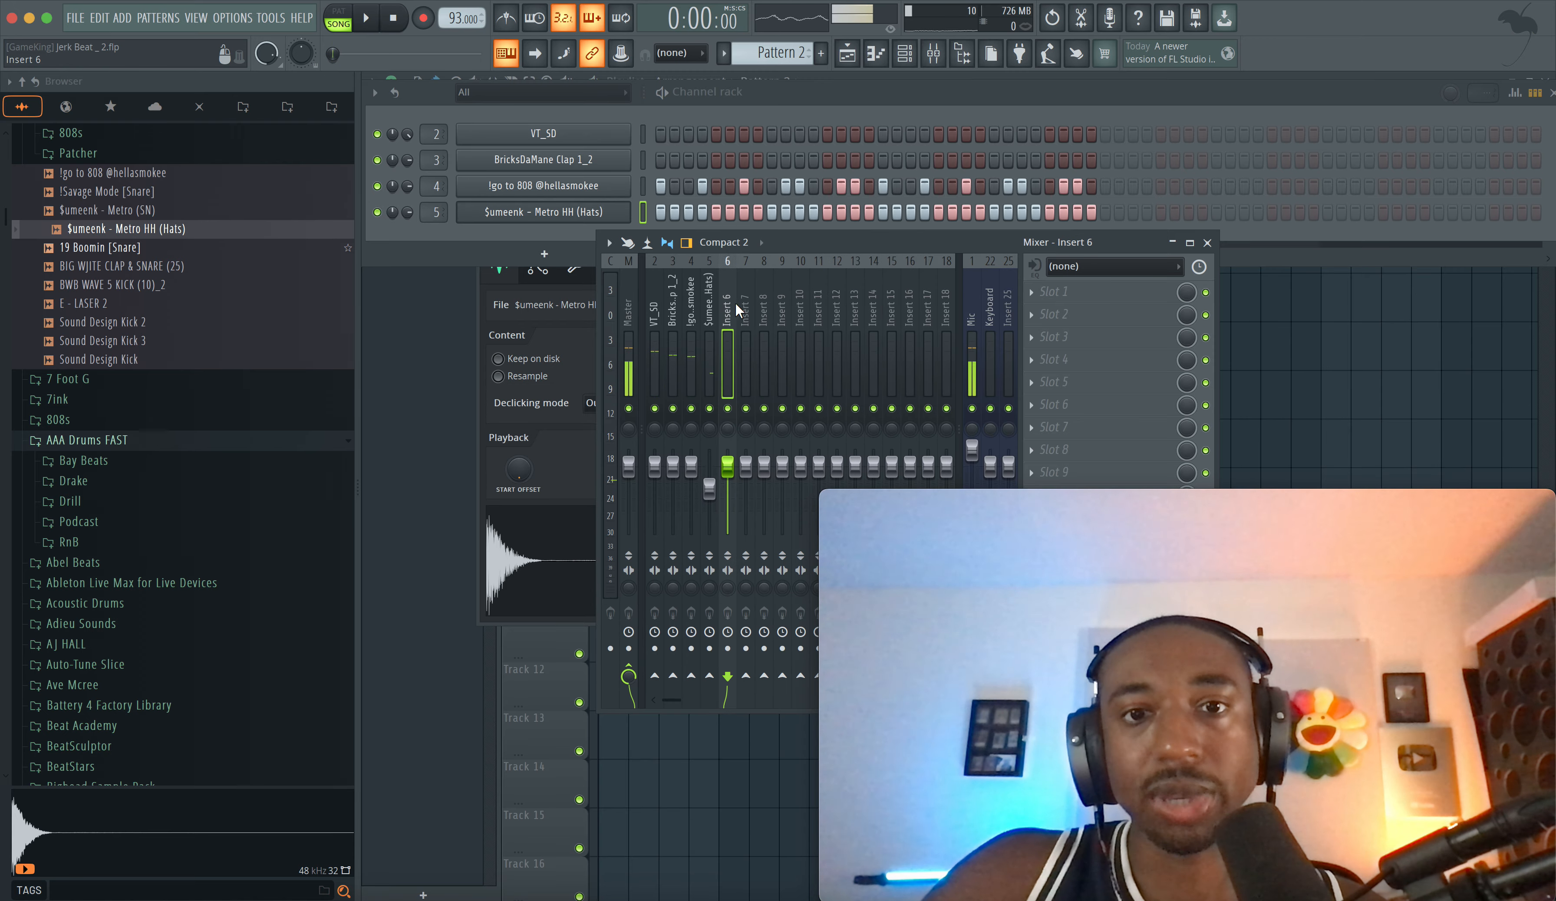
drag(812, 250, 676, 228)
double_click(594, 289)
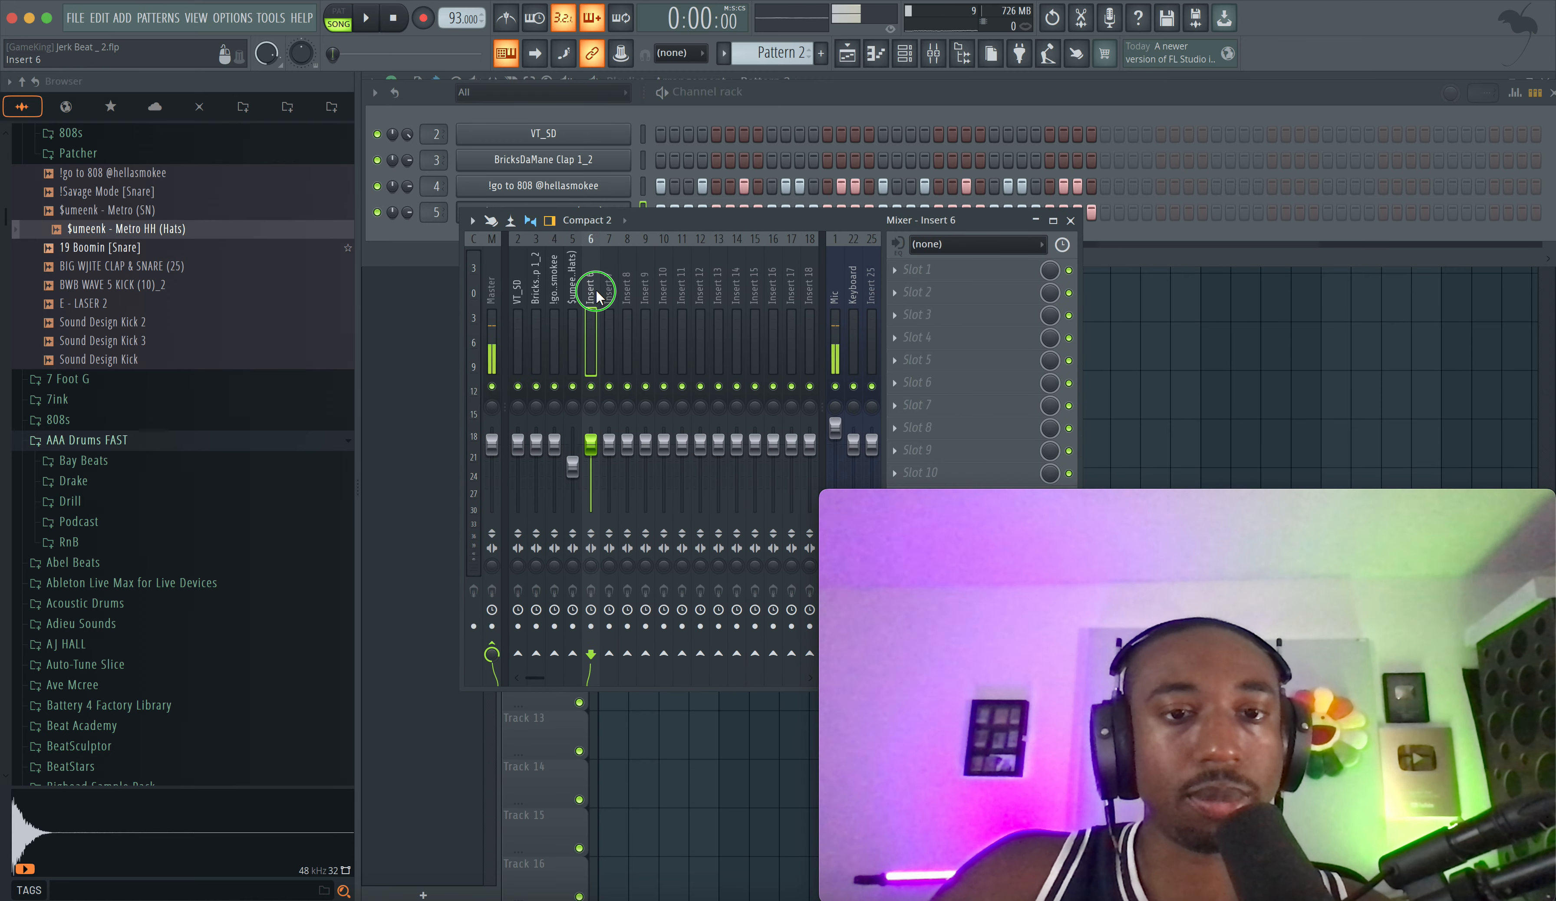
text(SUB)
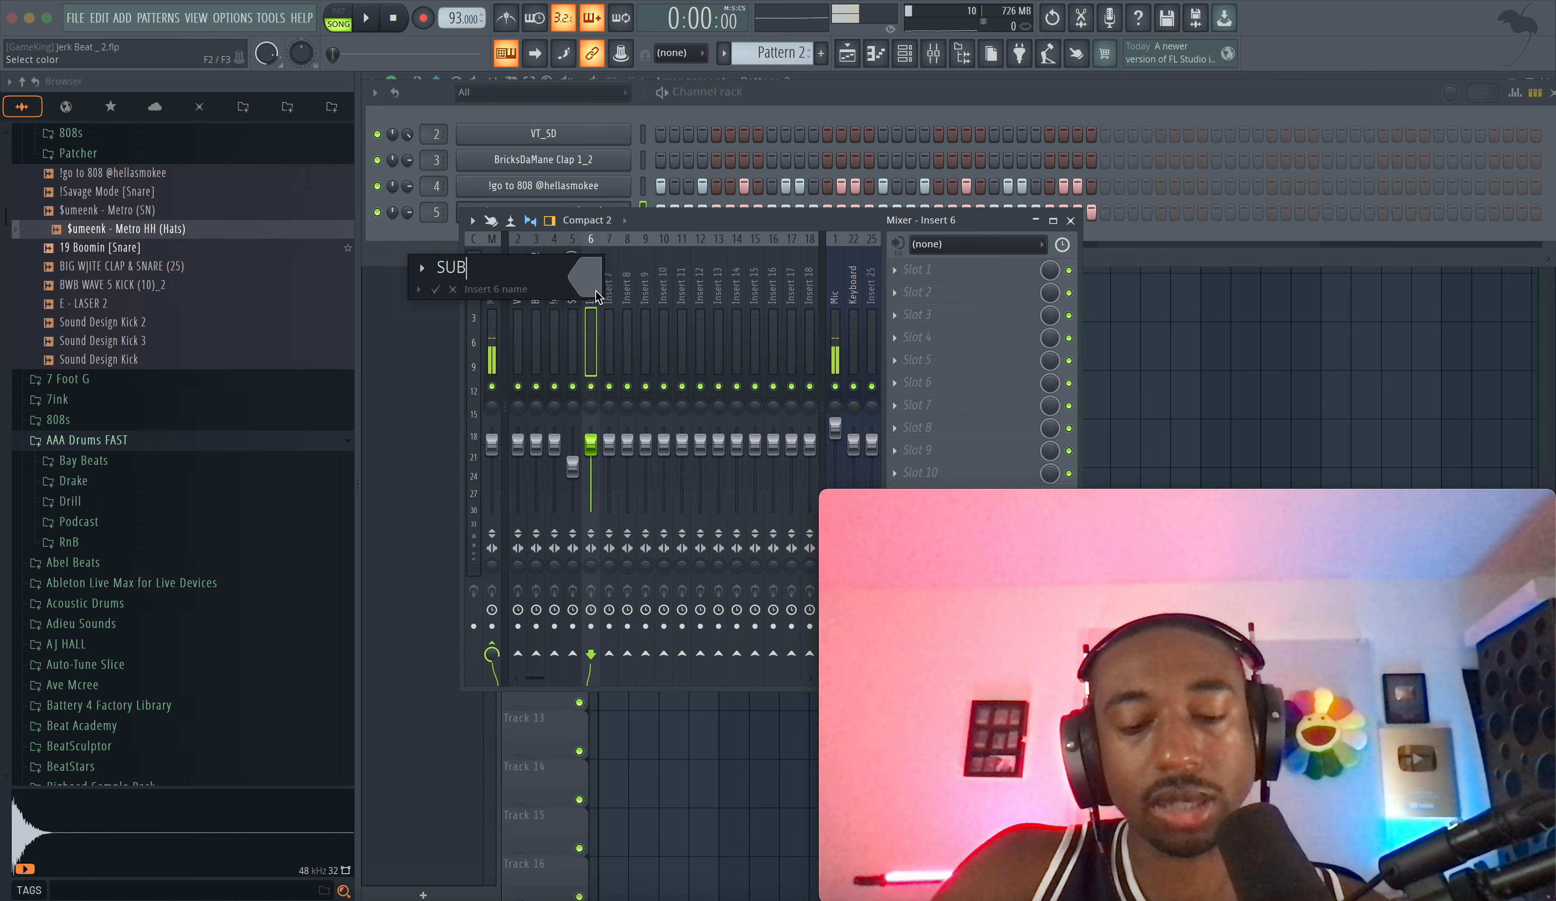
text( MIX)
key(Return)
- Move the SUB MIX track ahead of the VT_SD track in the mixer
key(ctrl+Left)
key(ctrl+Left)
key(ctrl+Left)
key(ctrl+Left)
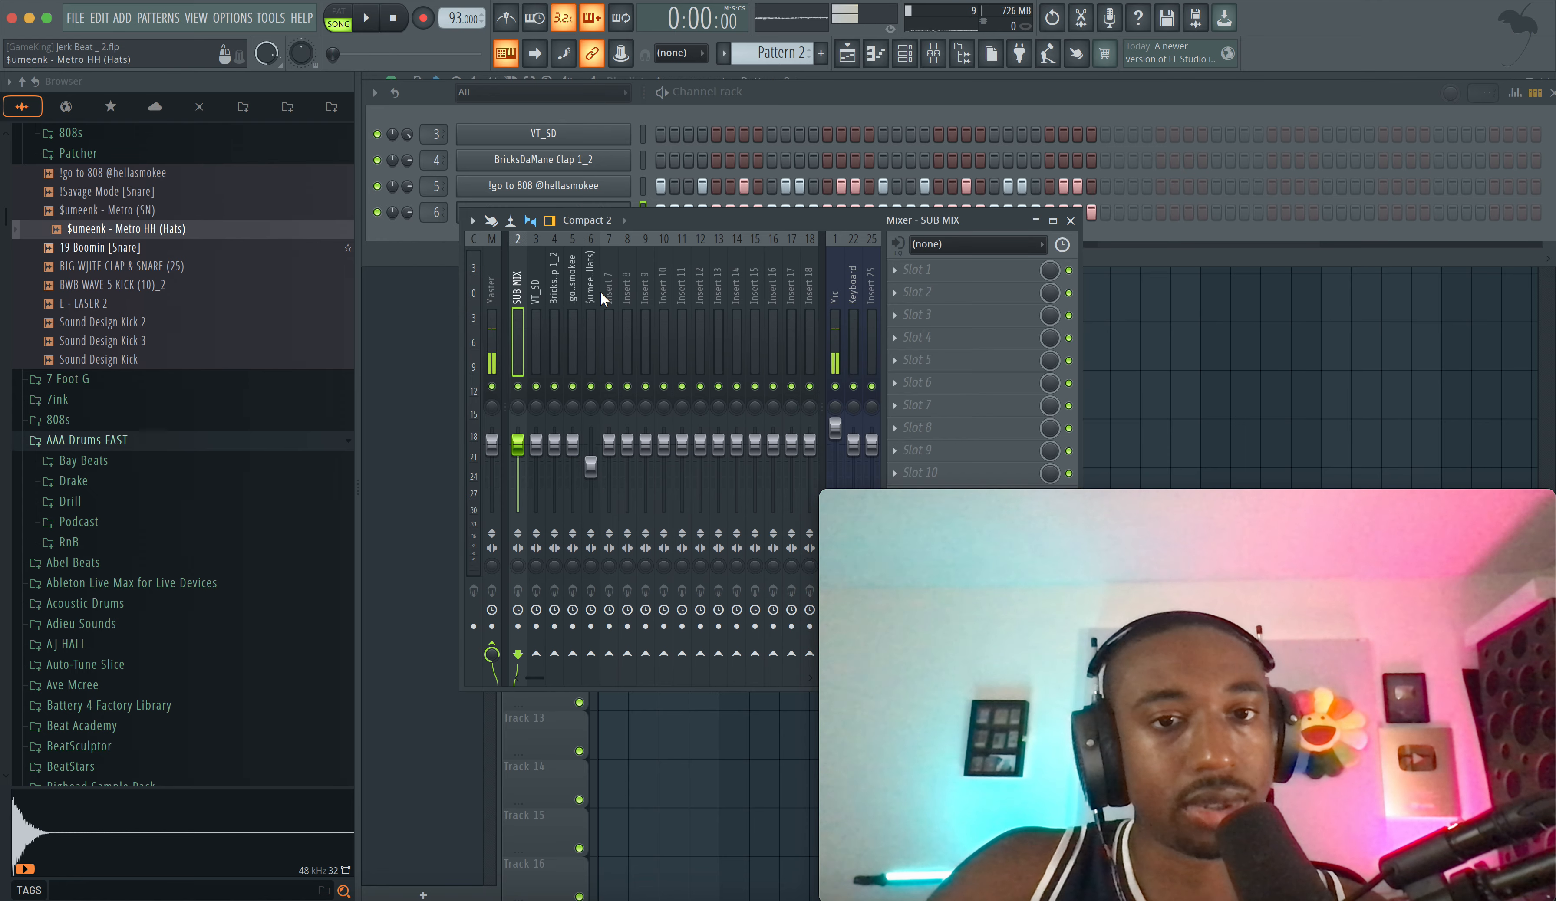
- Route all mixer tracks from VT_SD onward only to SUB MIX, then select SUB MIX and play the song to check it
click(531, 278)
shift+click(867, 286)
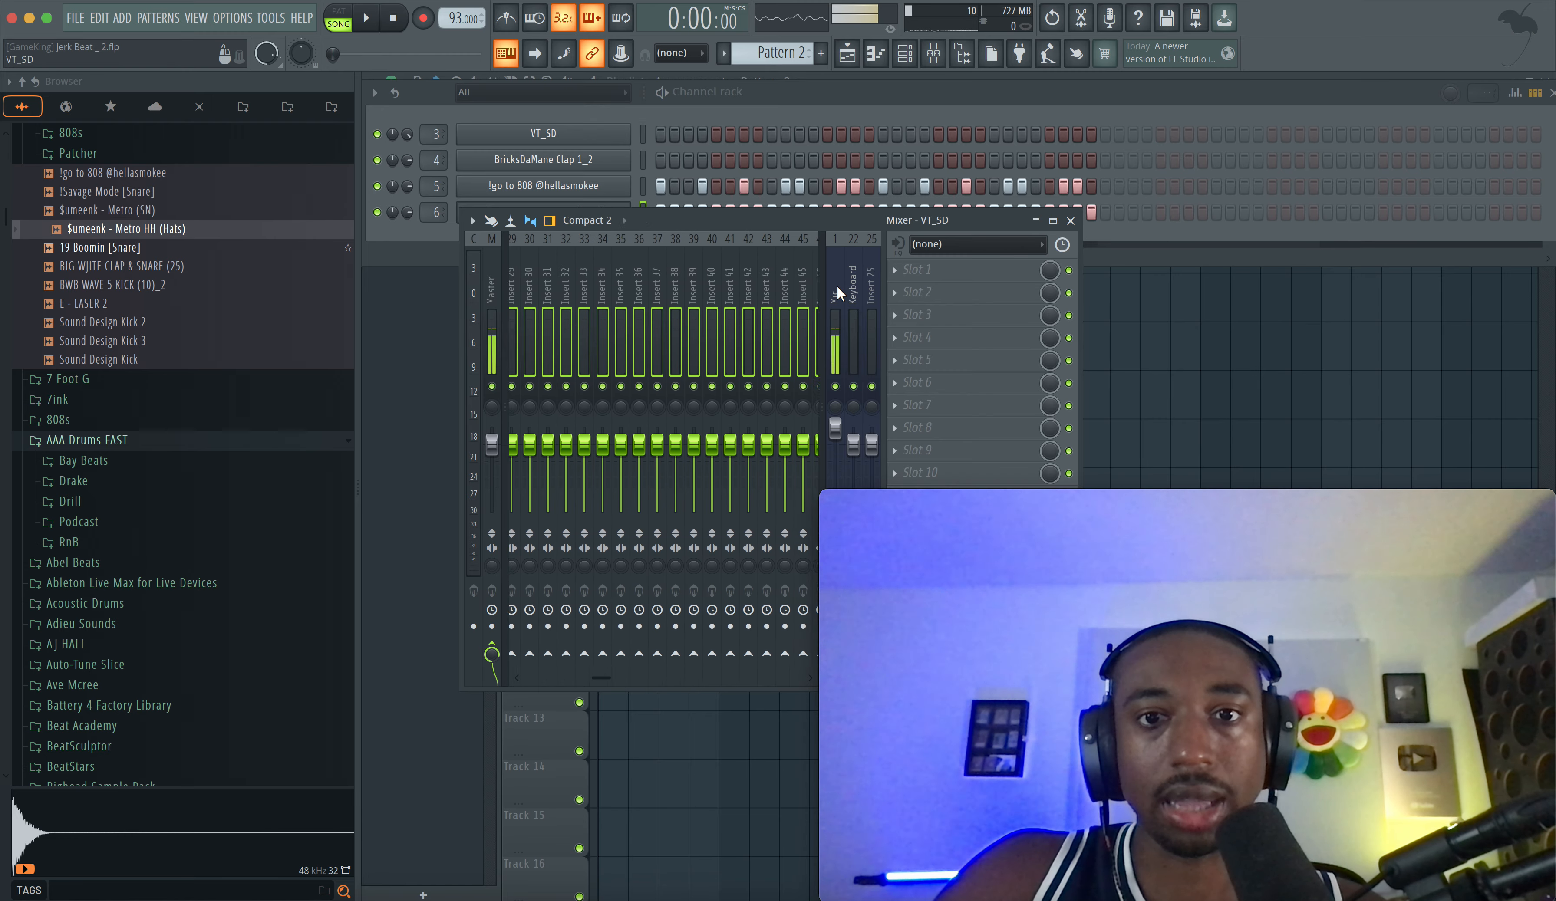
scroll(630, 277, left, 10)
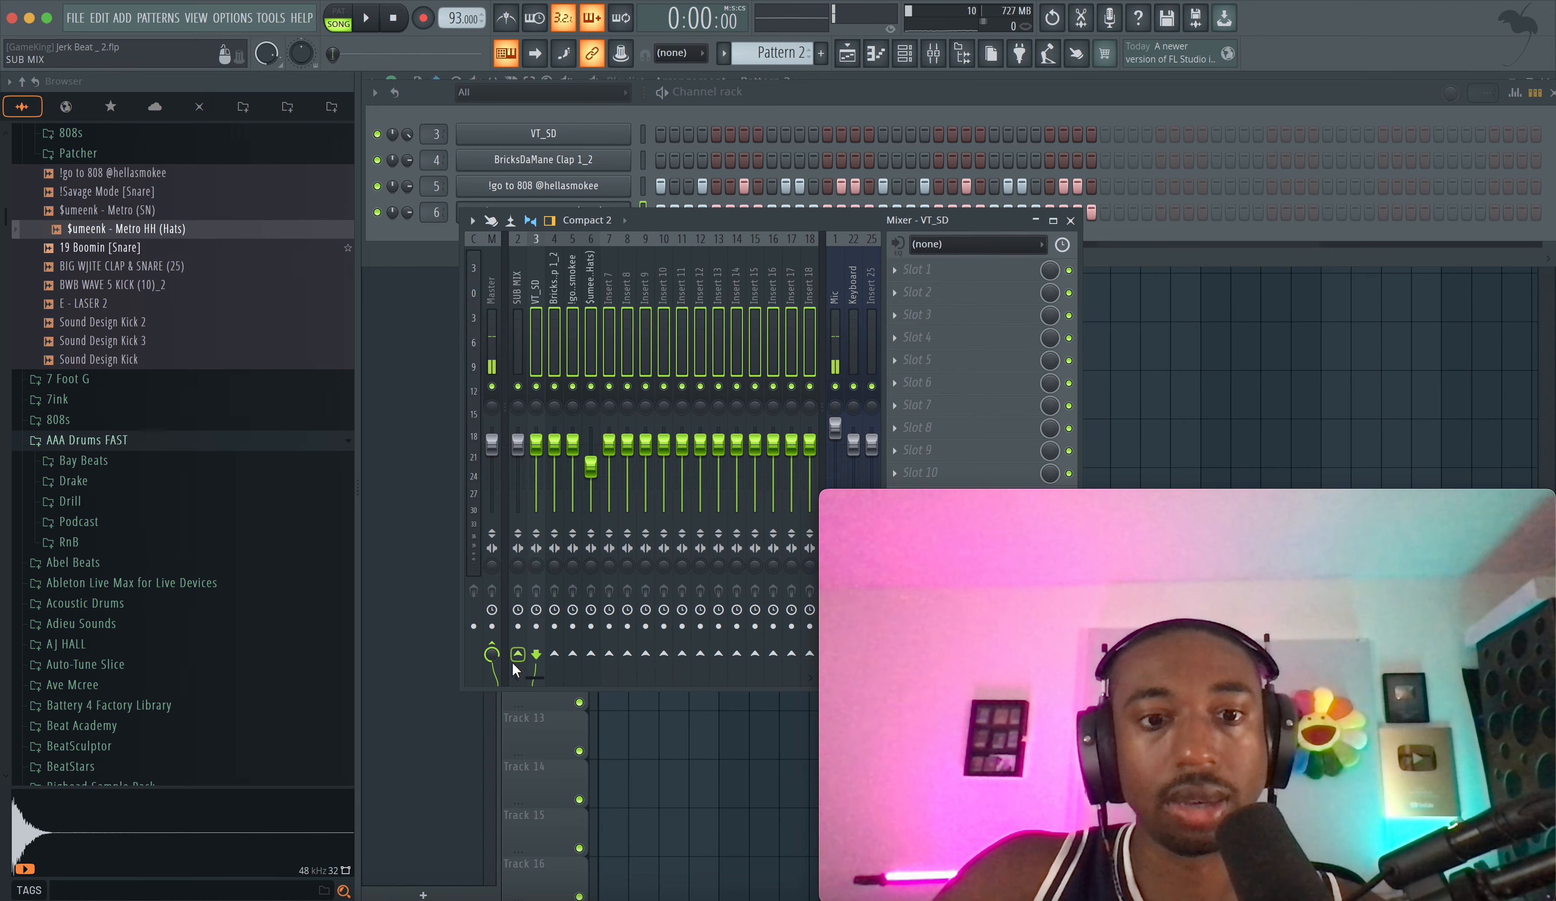
right_click(518, 655)
click(548, 683)
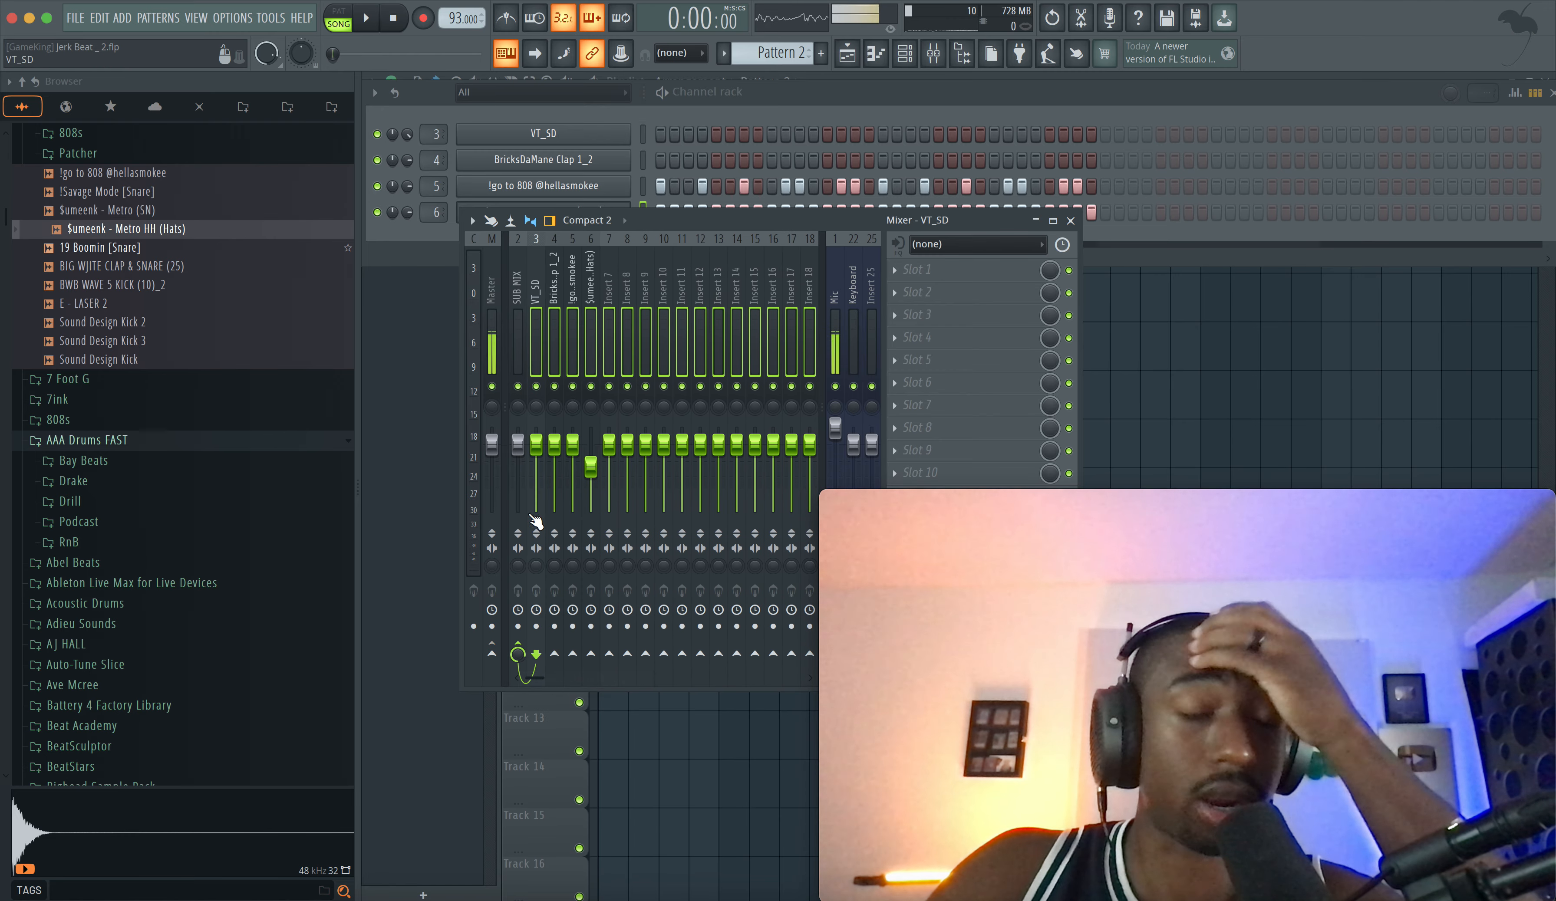
click(522, 304)
key(space)
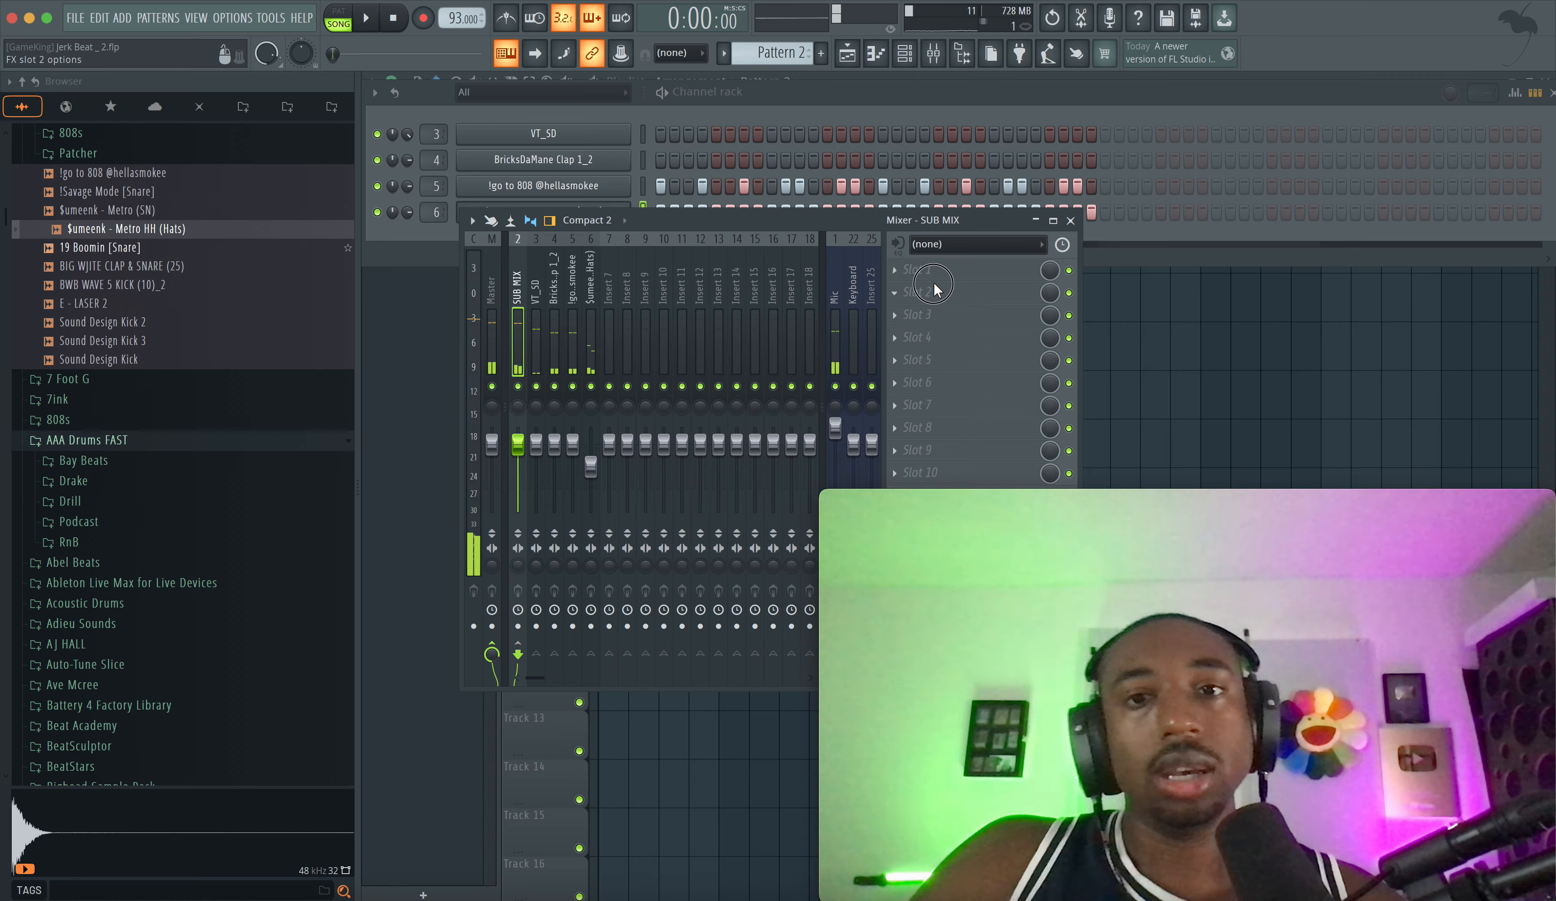
- Add Fruity WaveShaper to SUB MIX, bend its curve slightly upward, set the mix level to about 83%, and audition it
click(933, 286)
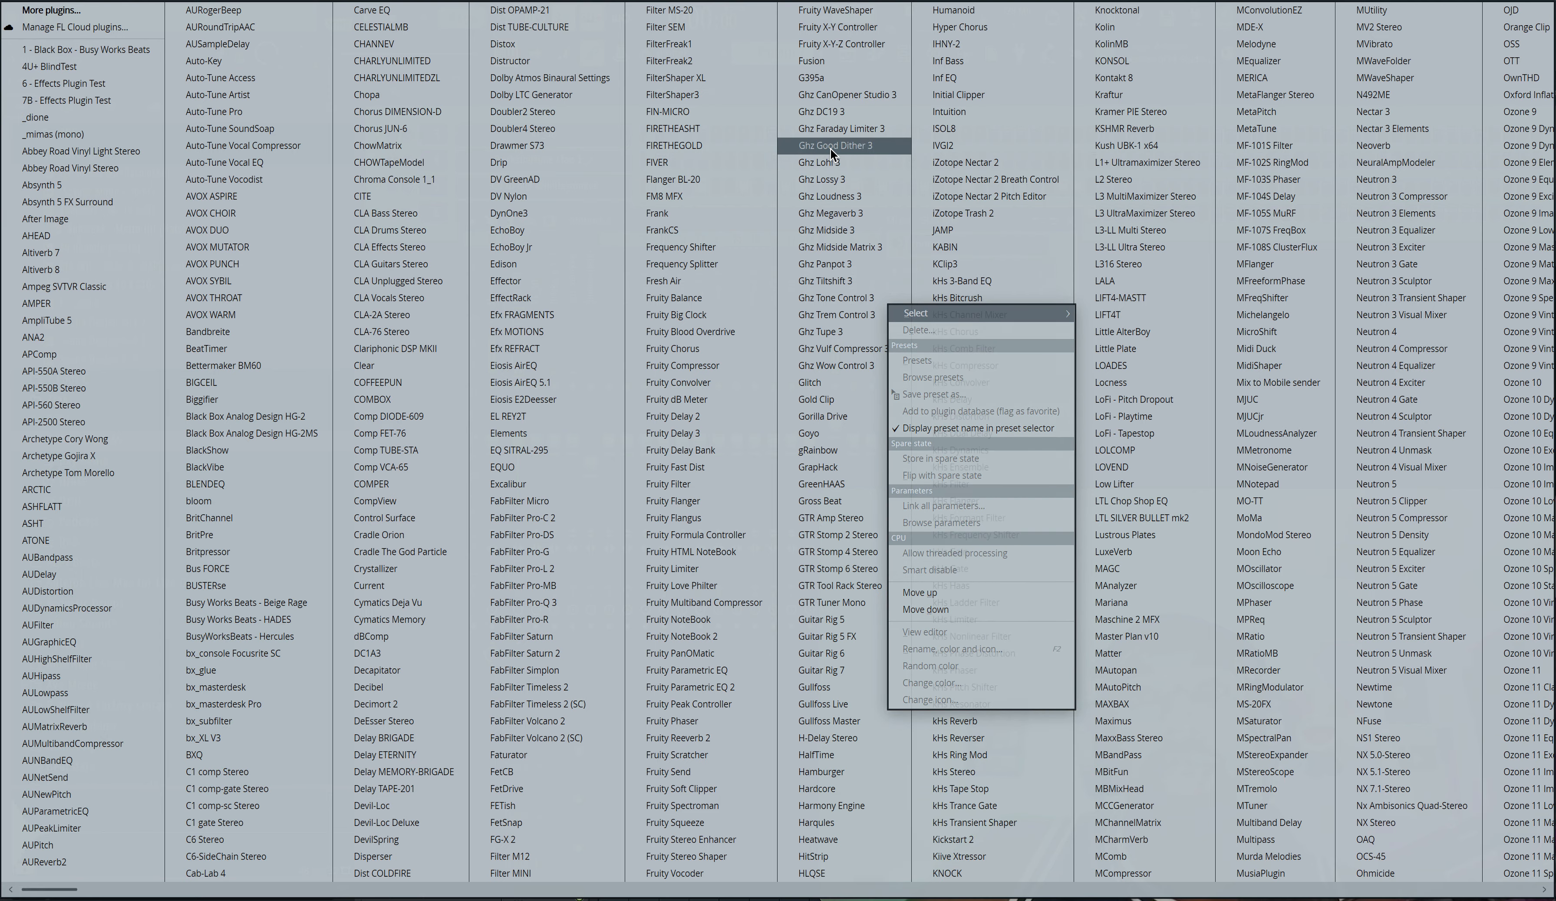
click(826, 10)
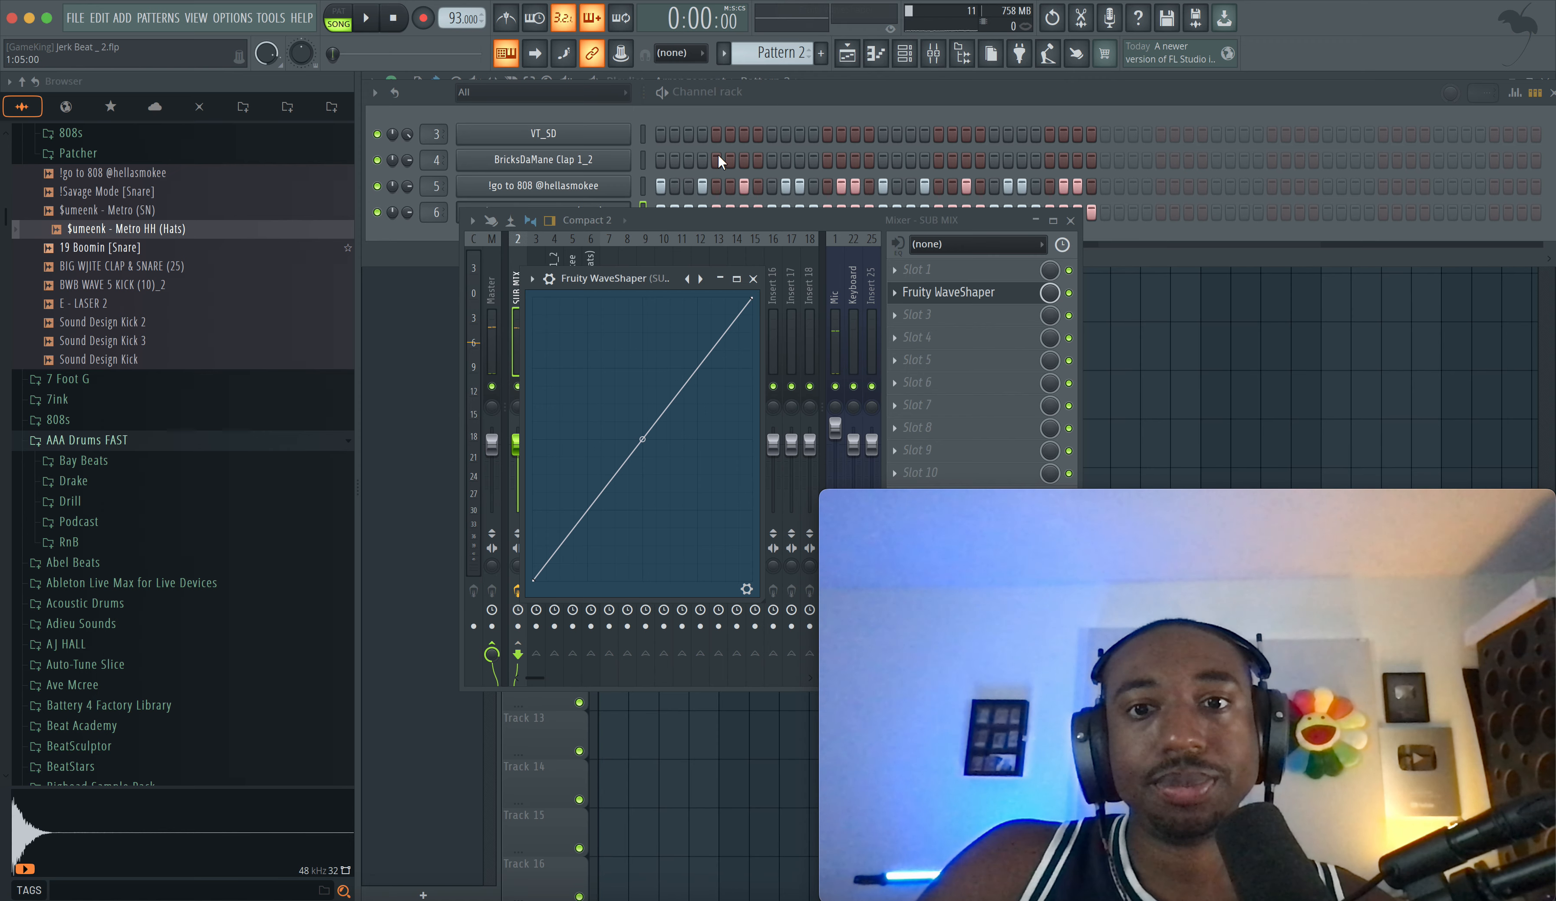
click(747, 590)
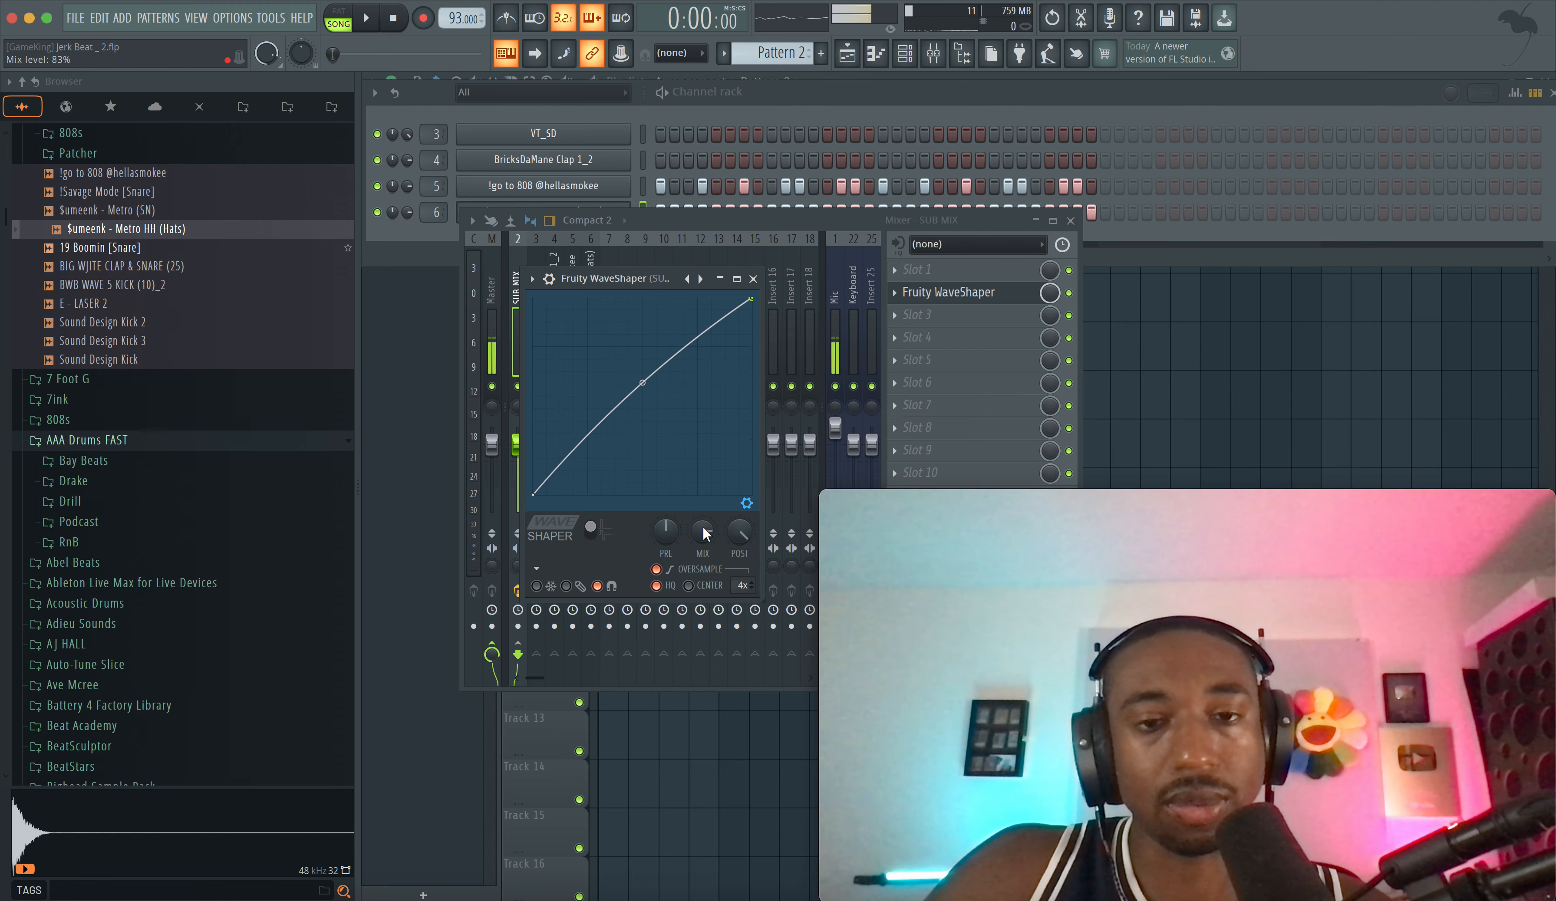
key(space)
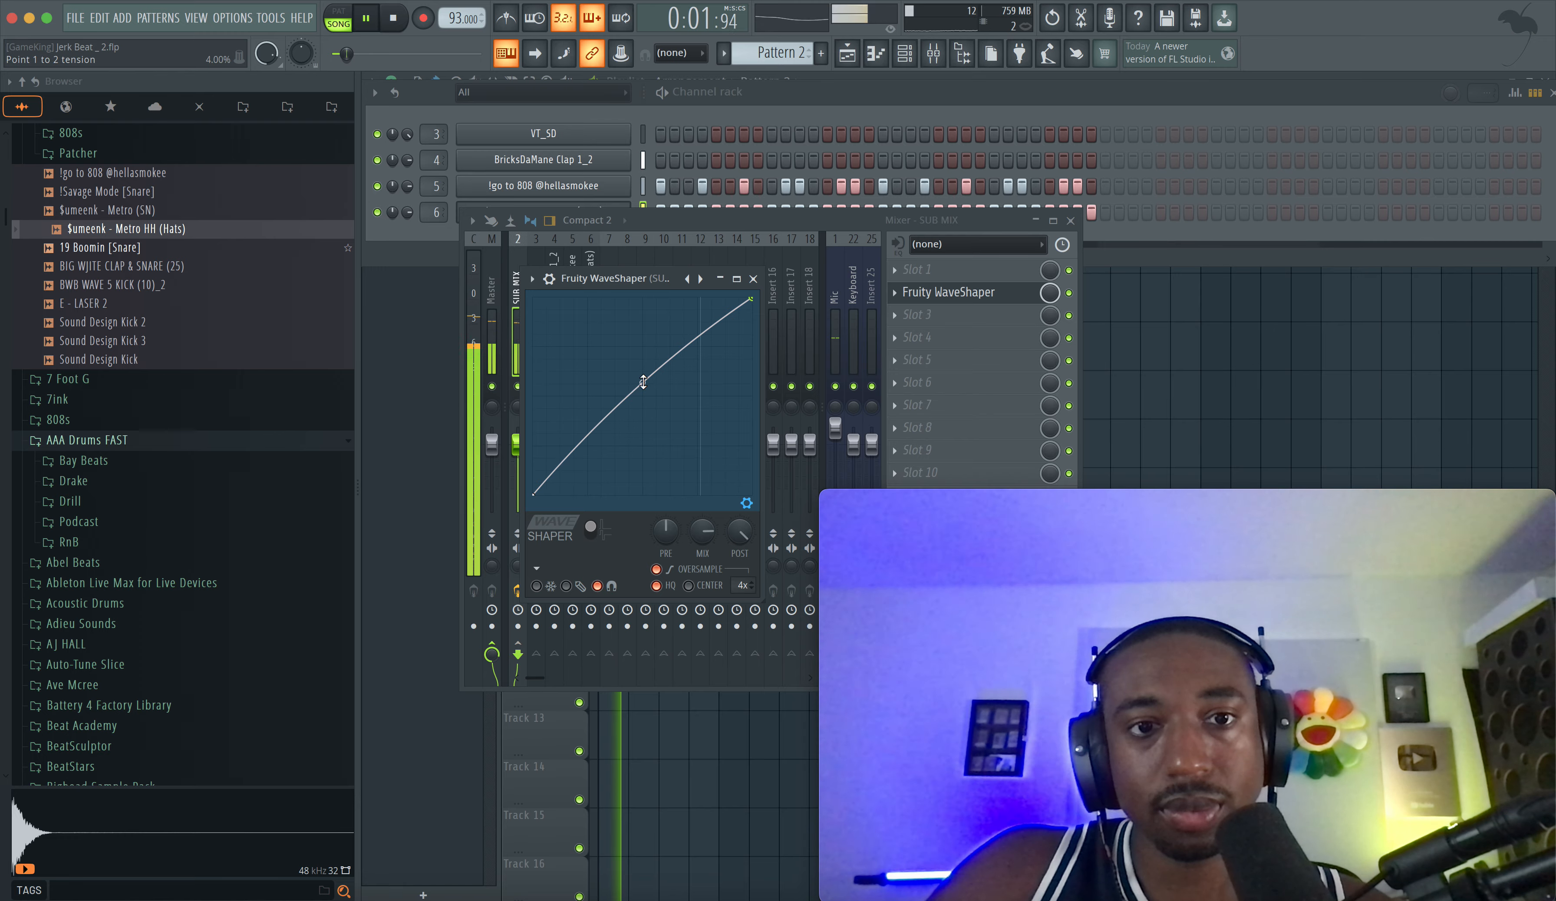
key(space)
click(753, 279)
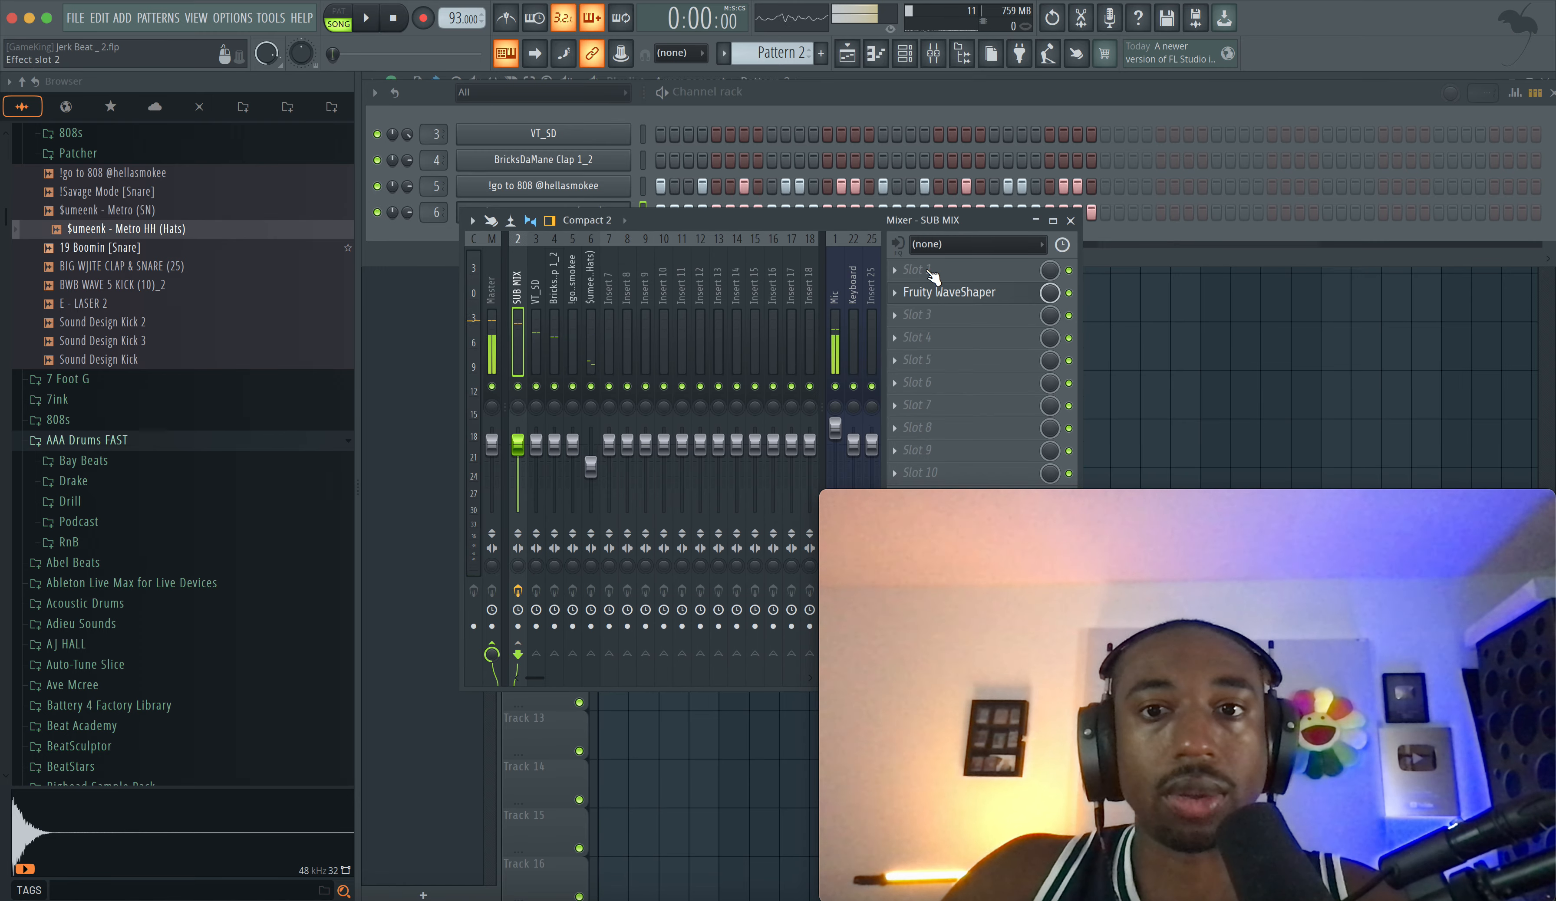
- Move Fruity WaveShaper to slot 1 of SUB MIX, add Fruity Soft Clipper in slot 2, and raise its threshold during playback
drag(933, 296, 933, 476)
click(931, 290)
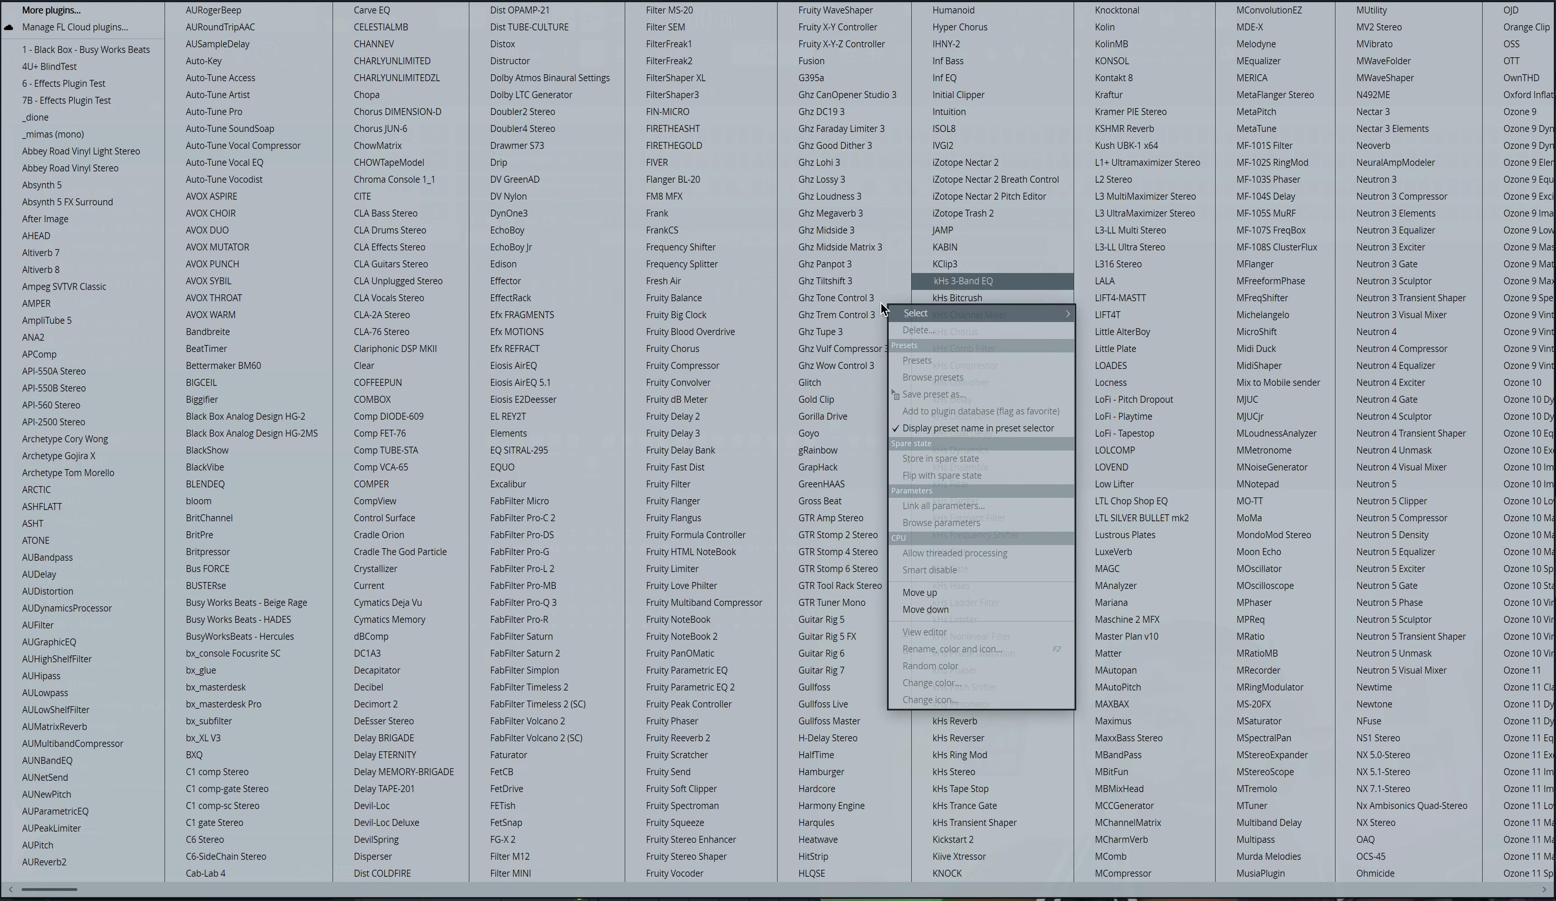
click(730, 789)
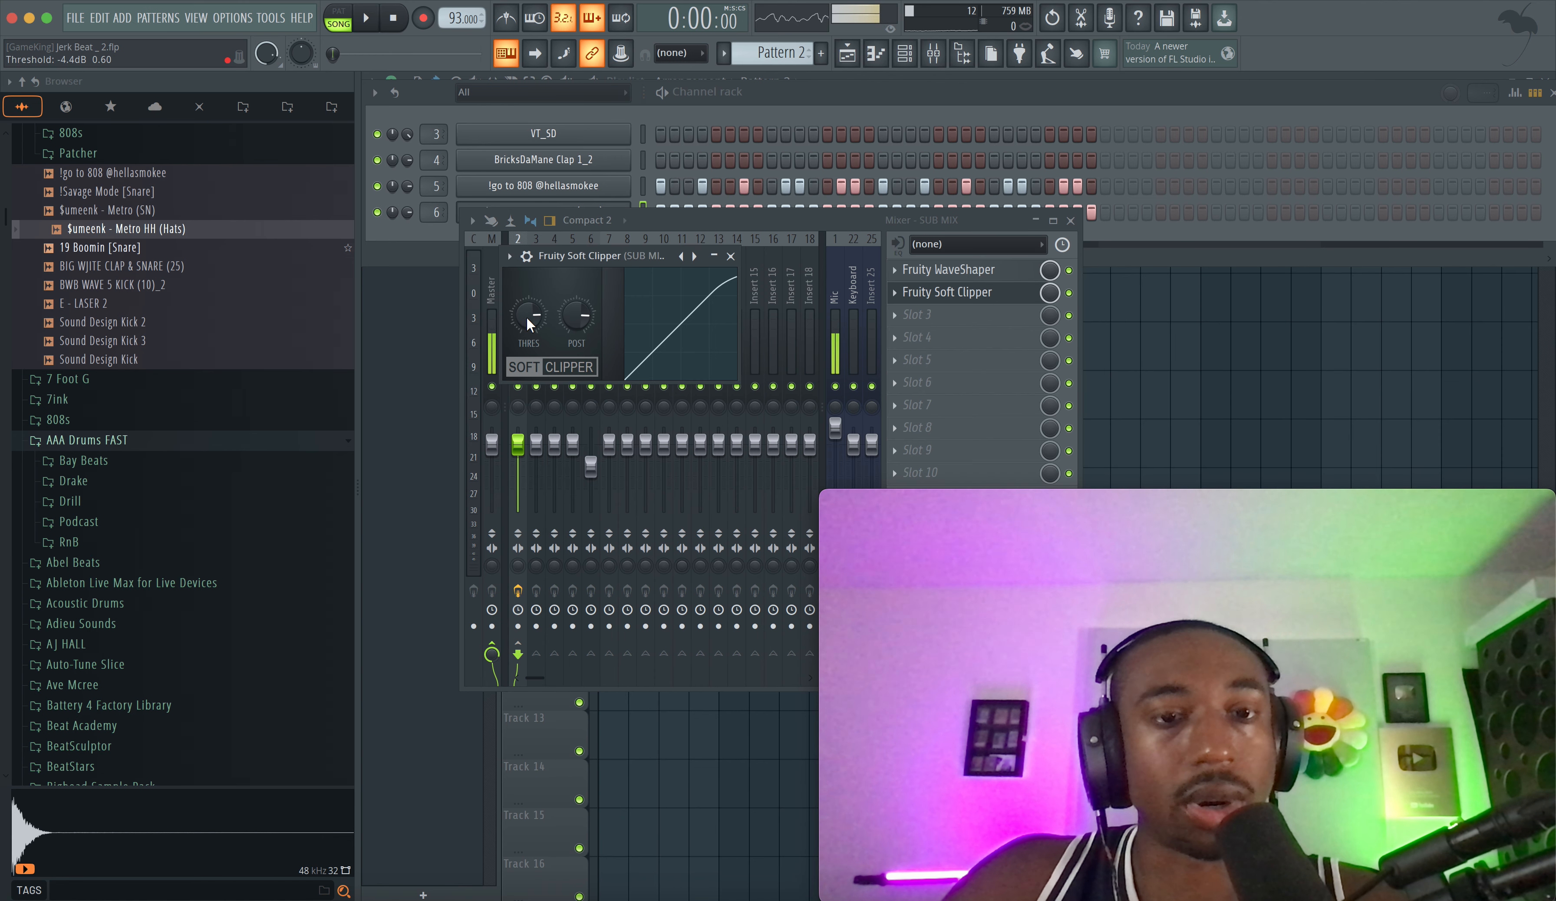
key(space)
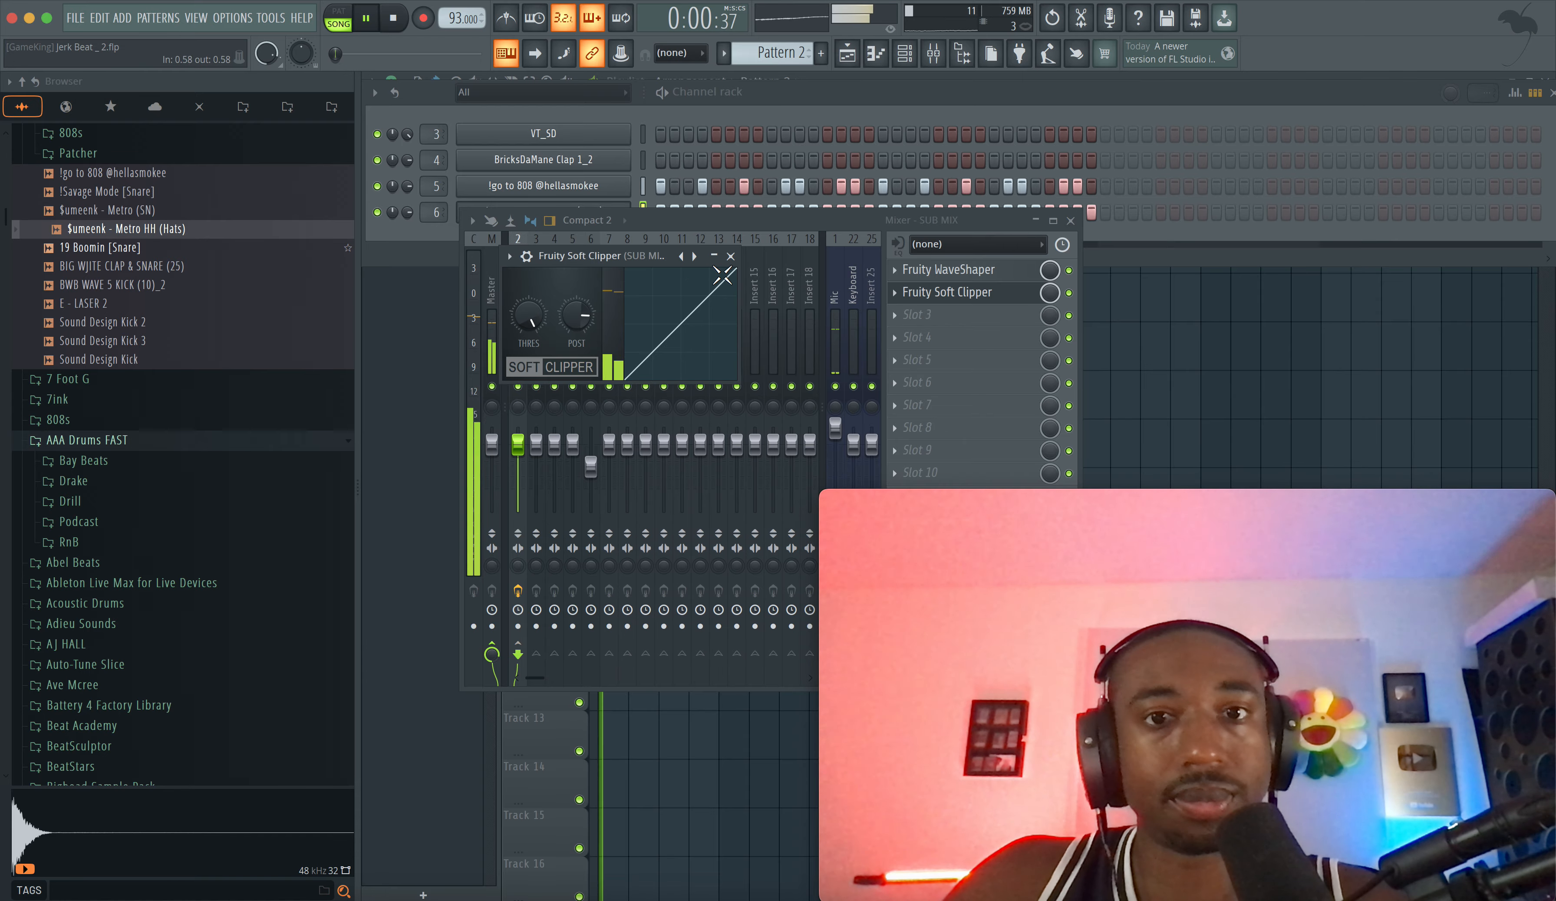
click(731, 256)
click(715, 116)
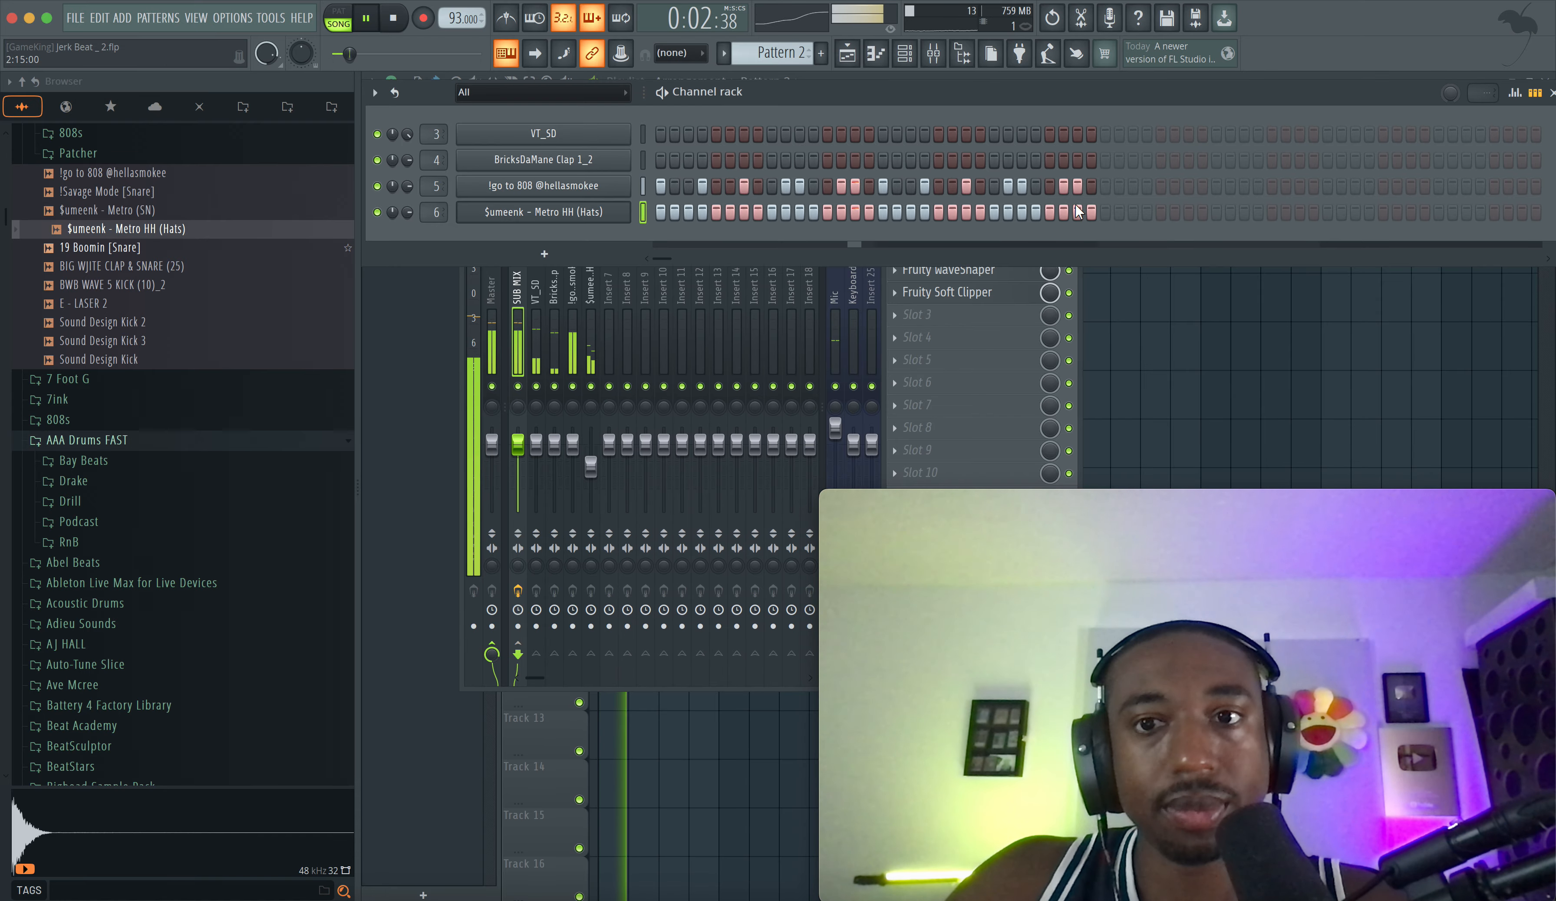
key(F5)
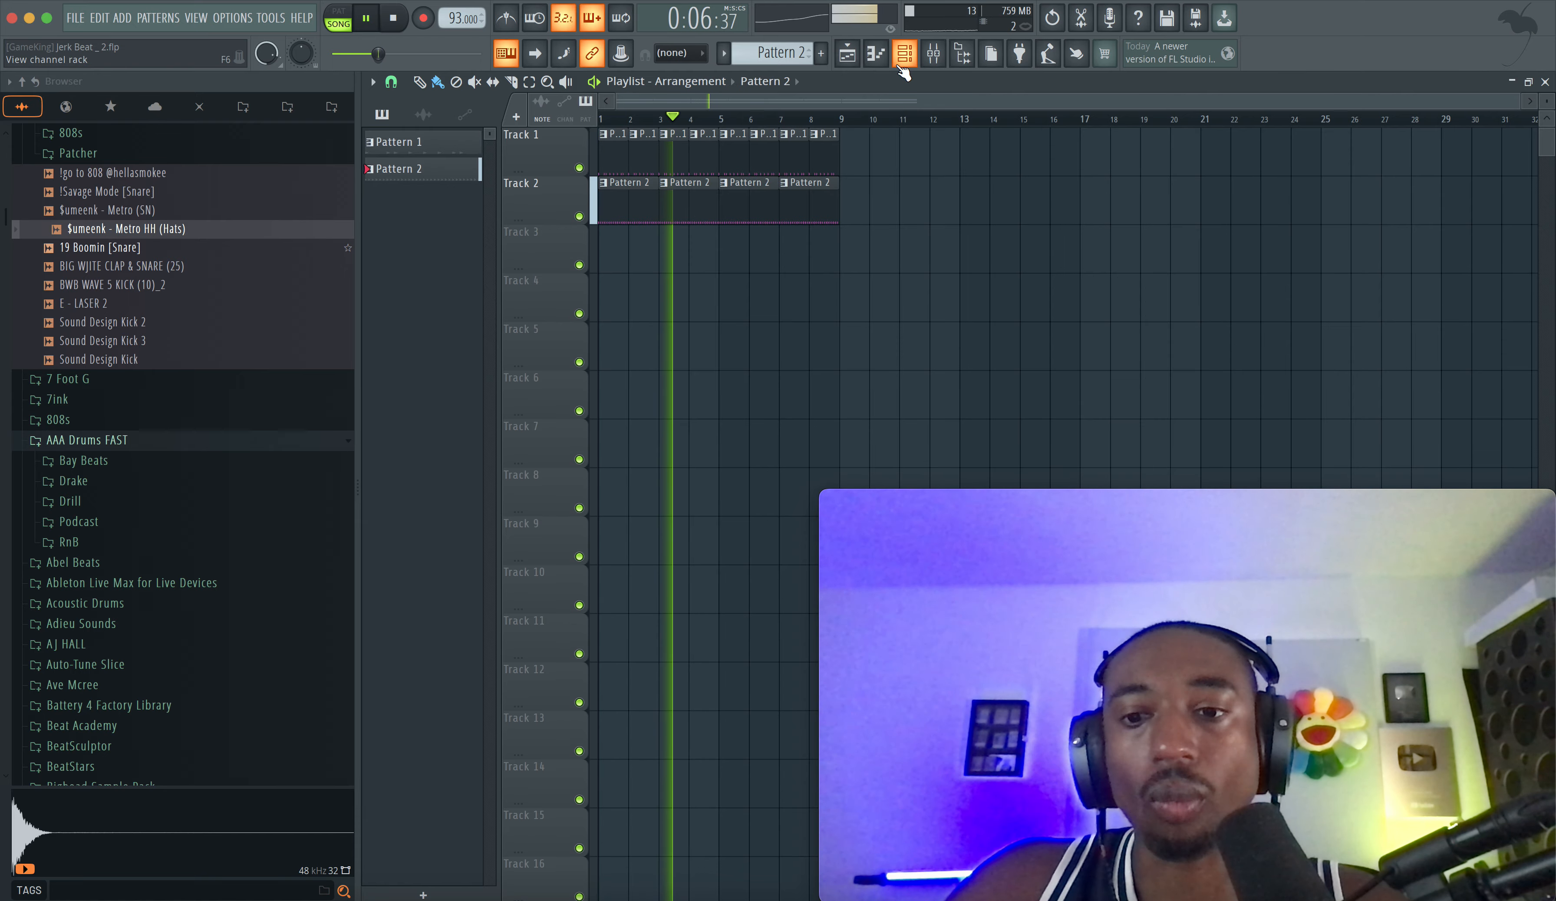
click(903, 62)
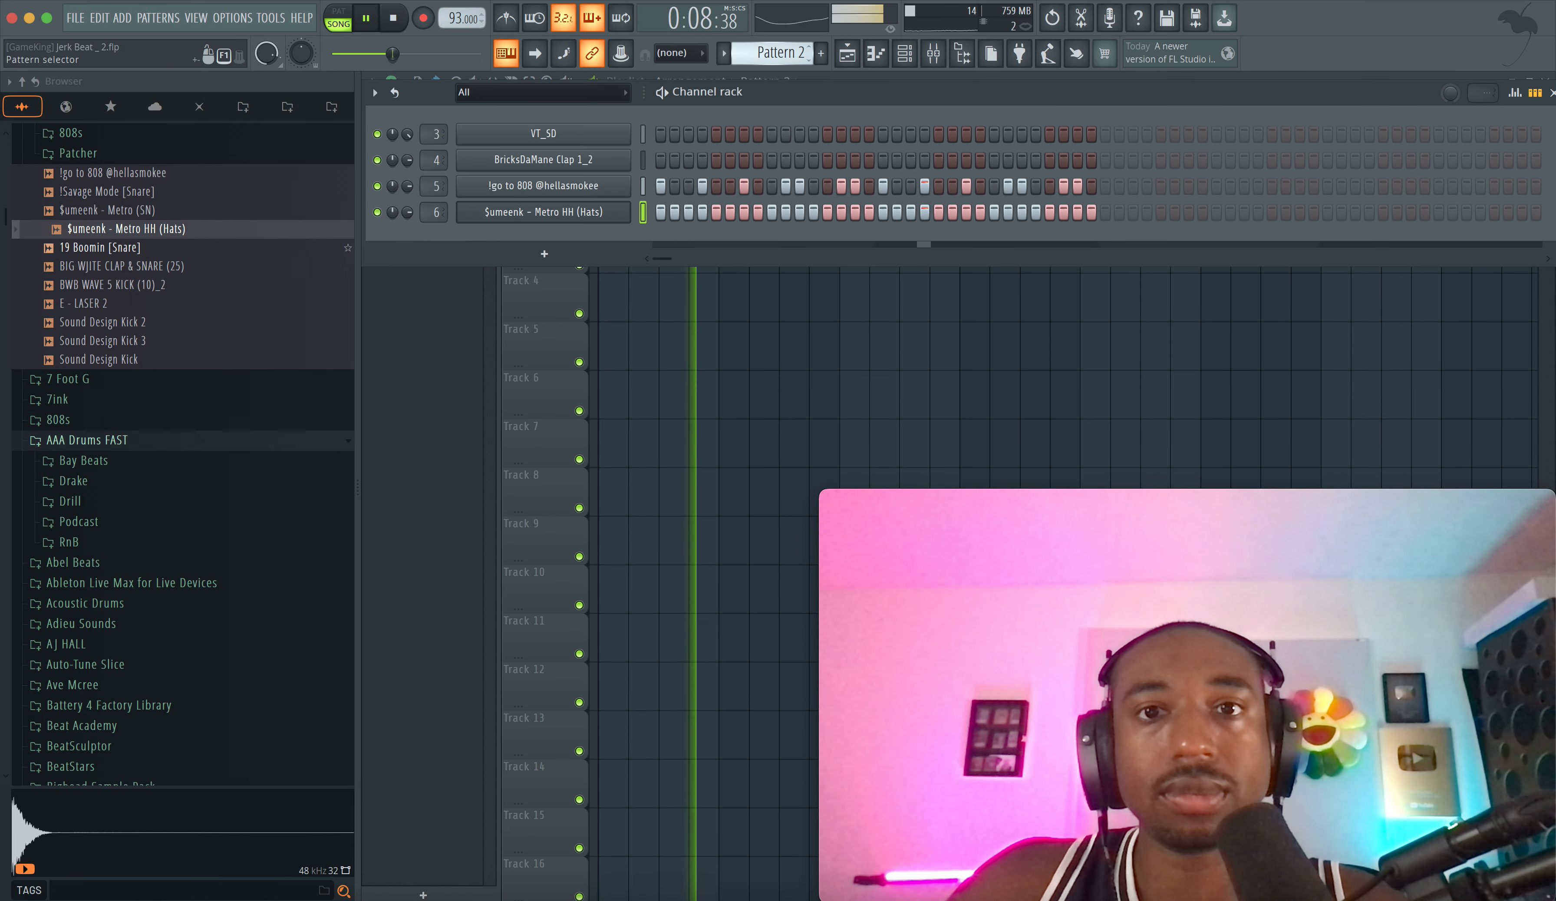
drag(773, 54, 774, 42)
right_click(711, 337)
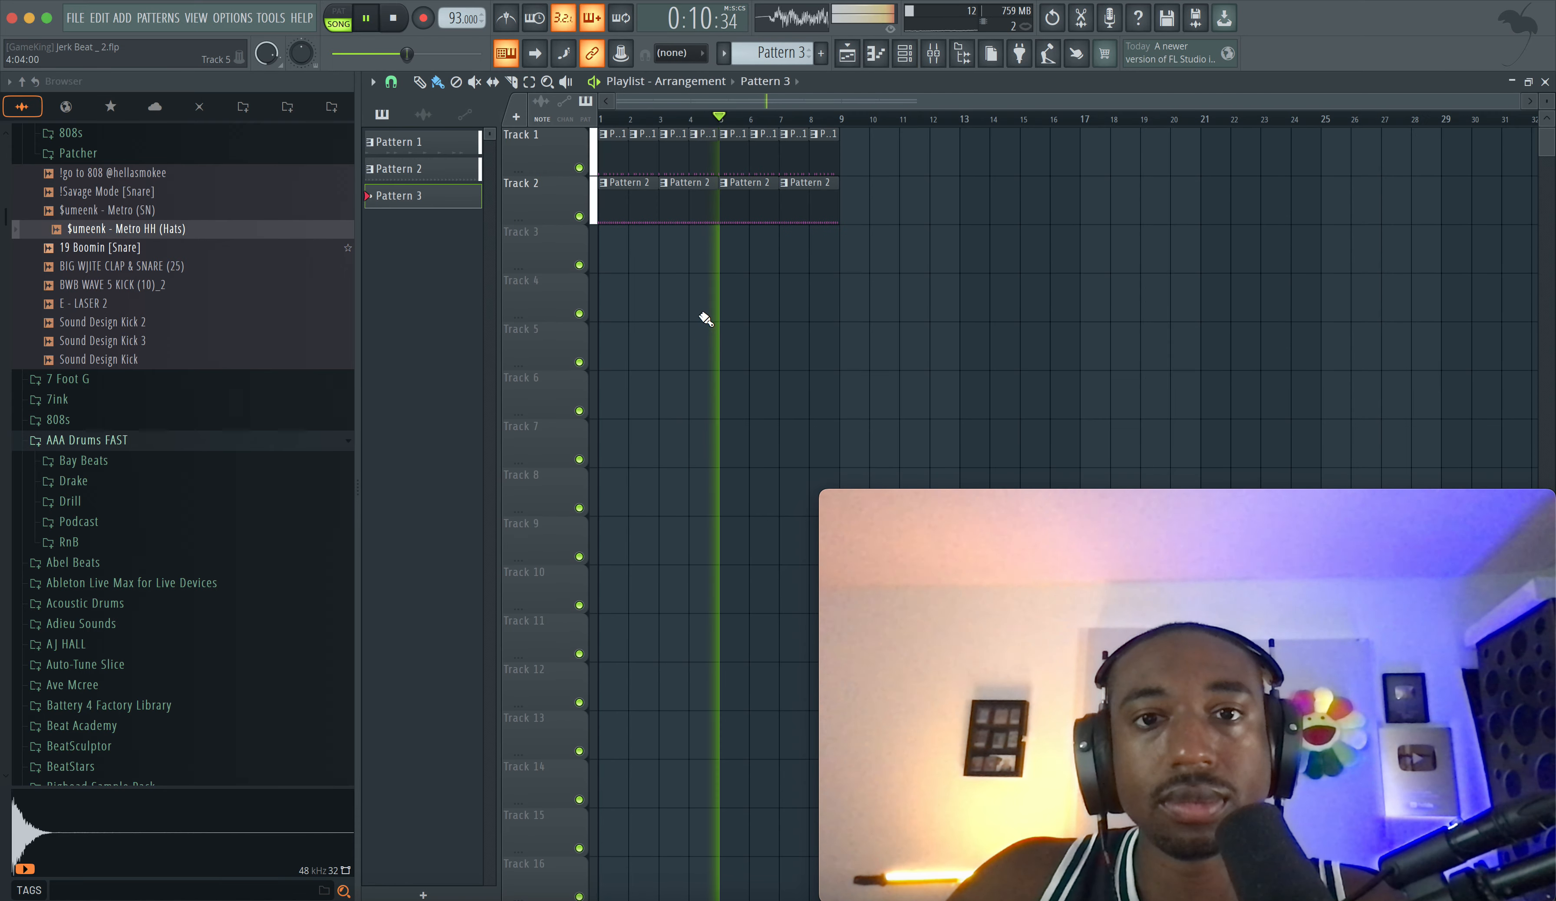
key(space)
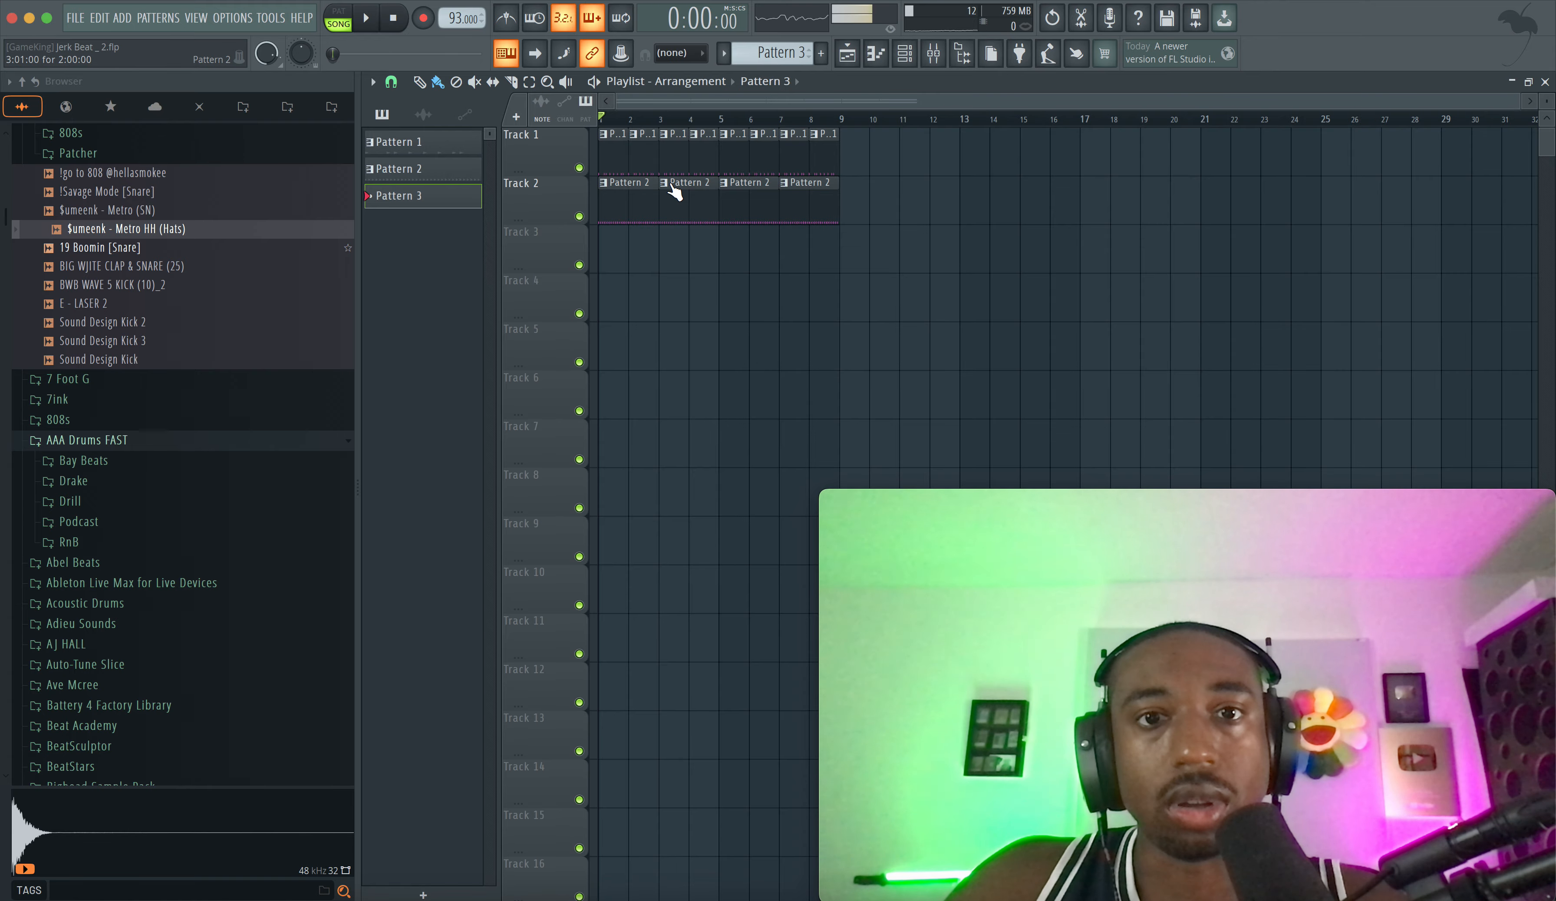
double_click(690, 211)
right_click(688, 361)
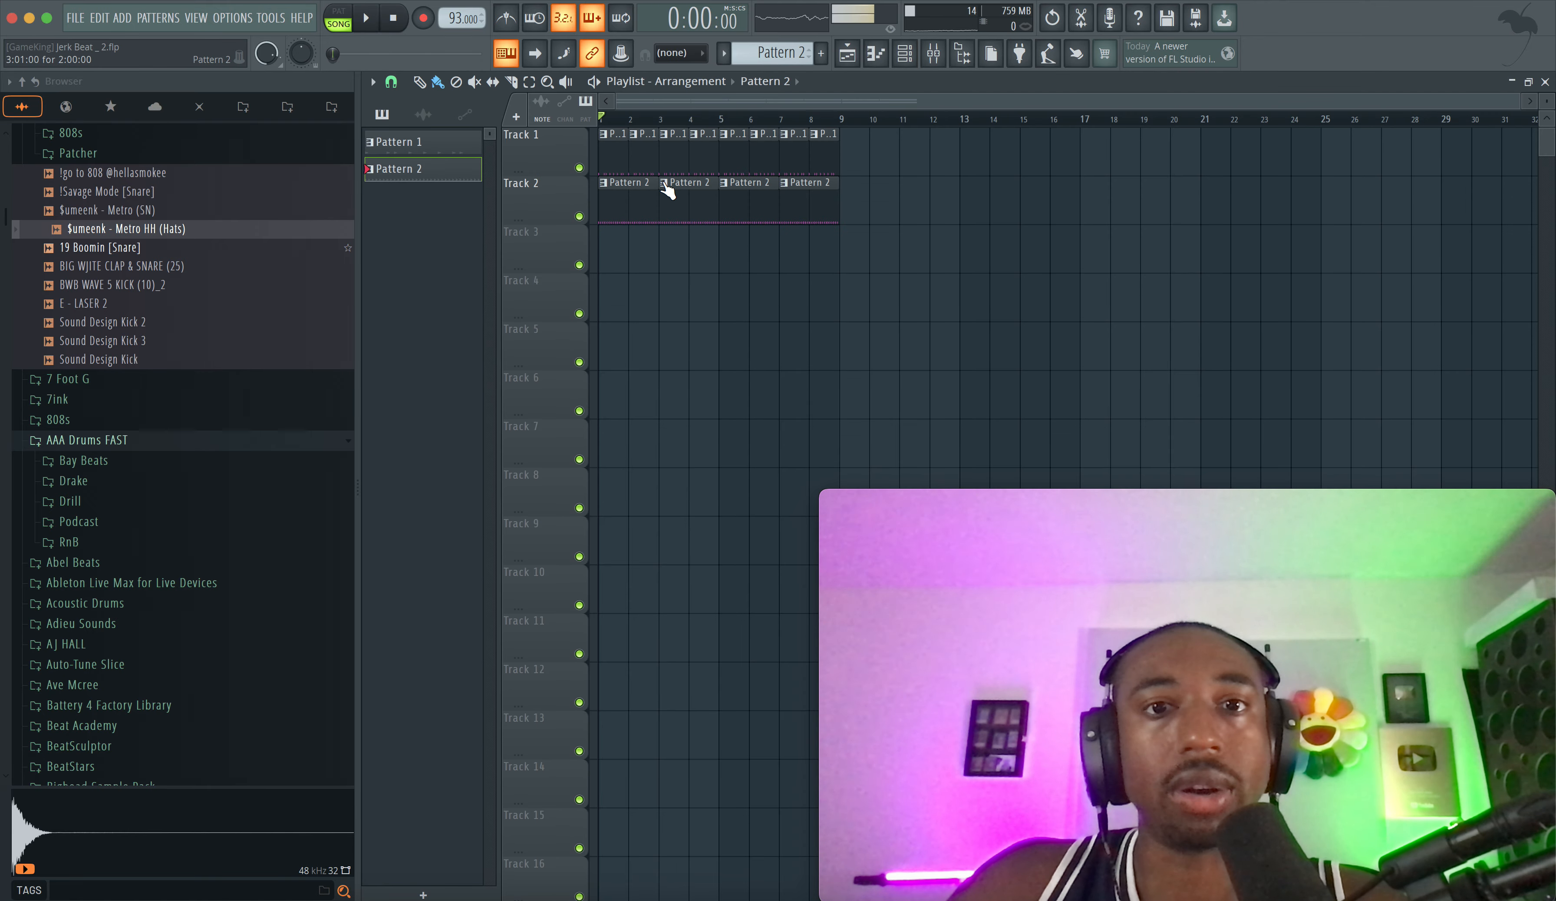
- Make the Track 2 clip at bar 3 unique as Pattern 3, and replace the bar 7 clip with Pattern 3
click(665, 186)
click(691, 349)
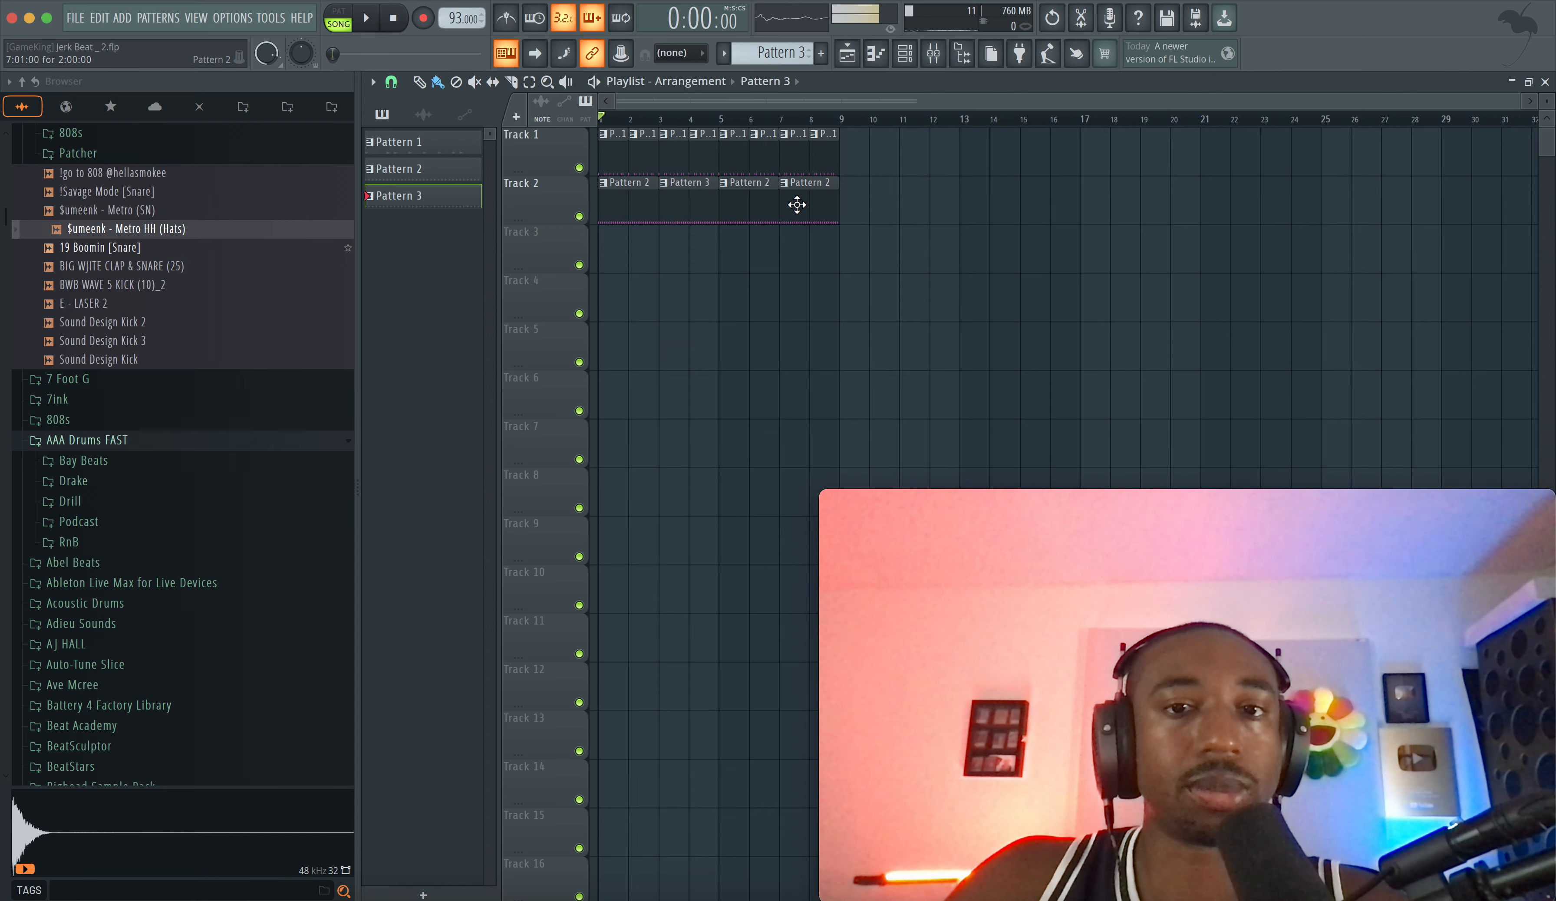
right_click(797, 205)
click(801, 211)
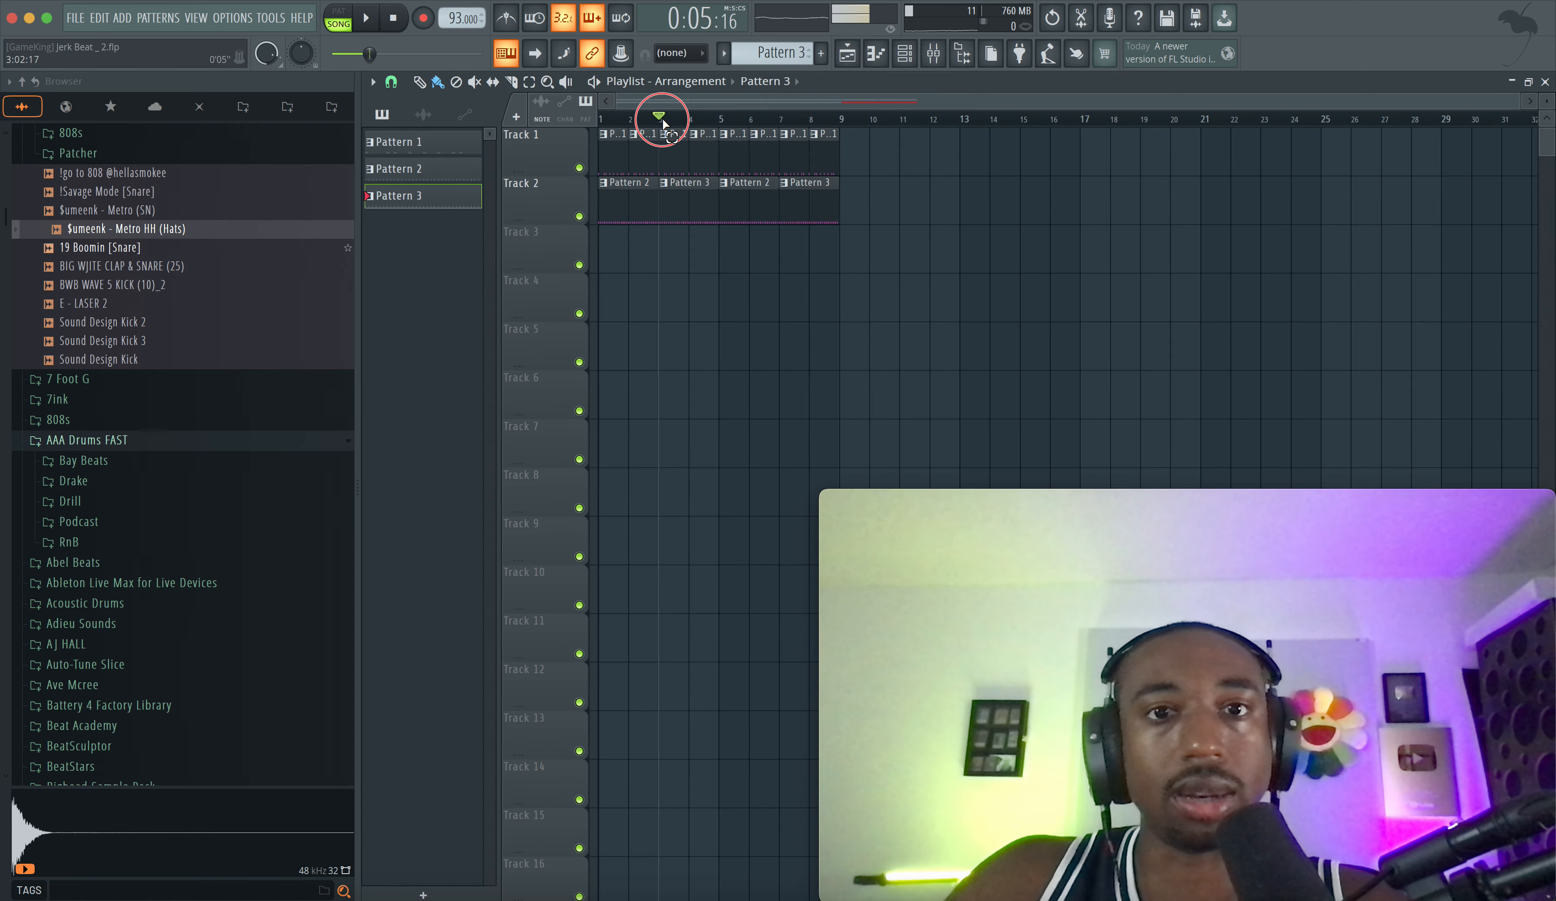
- In Pattern 3's 808 piano roll, move the two quieter notes in the second half of bar 2 up to F5
double_click(697, 188)
right_click(595, 189)
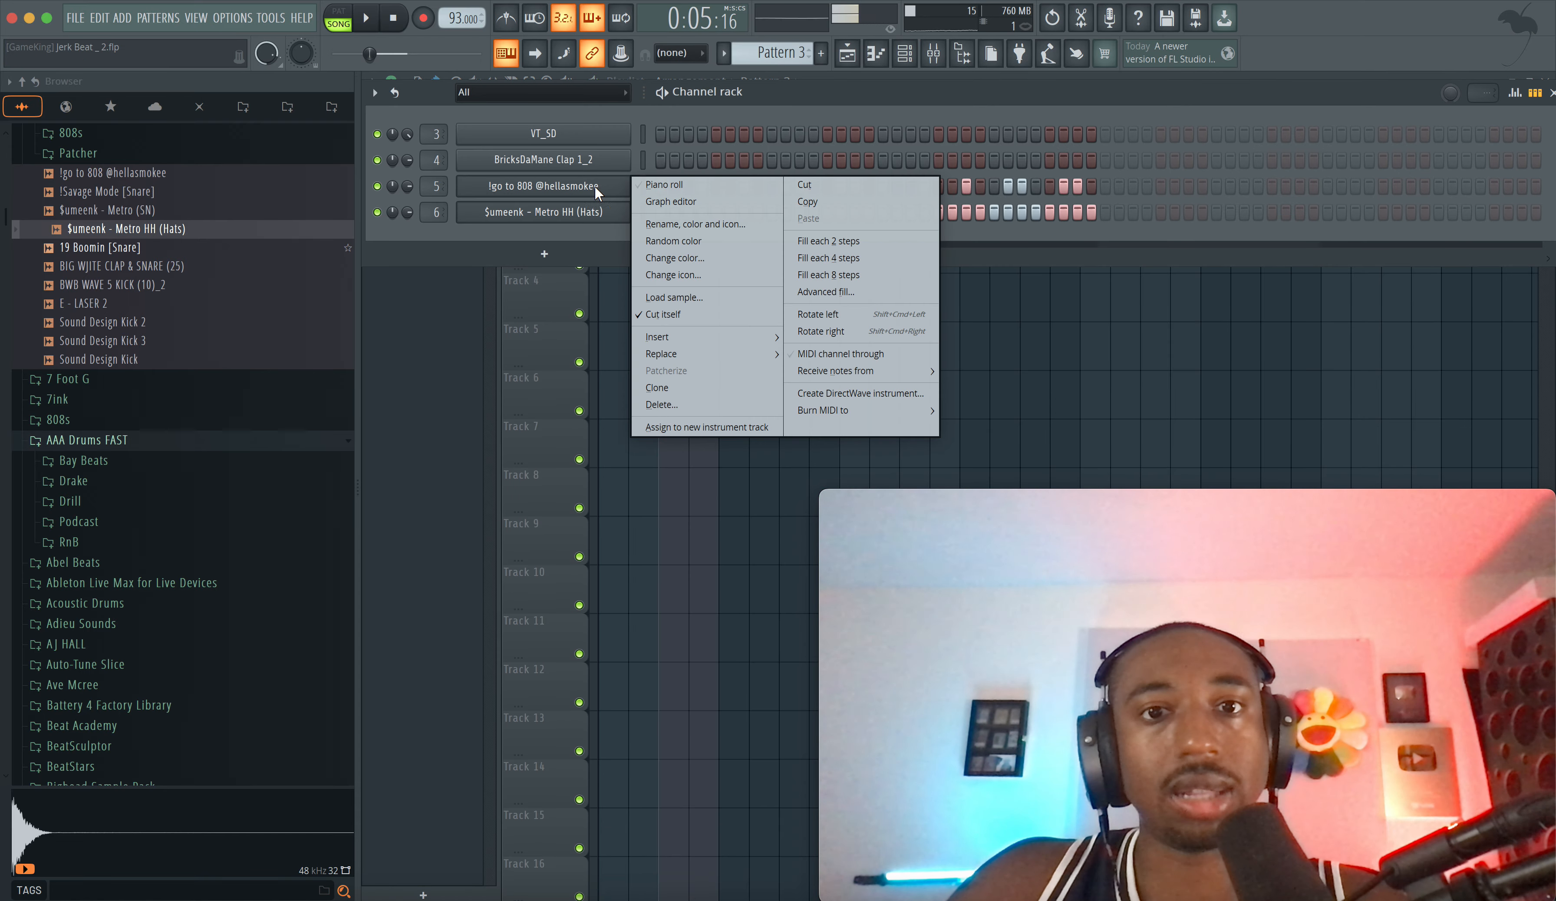
click(660, 185)
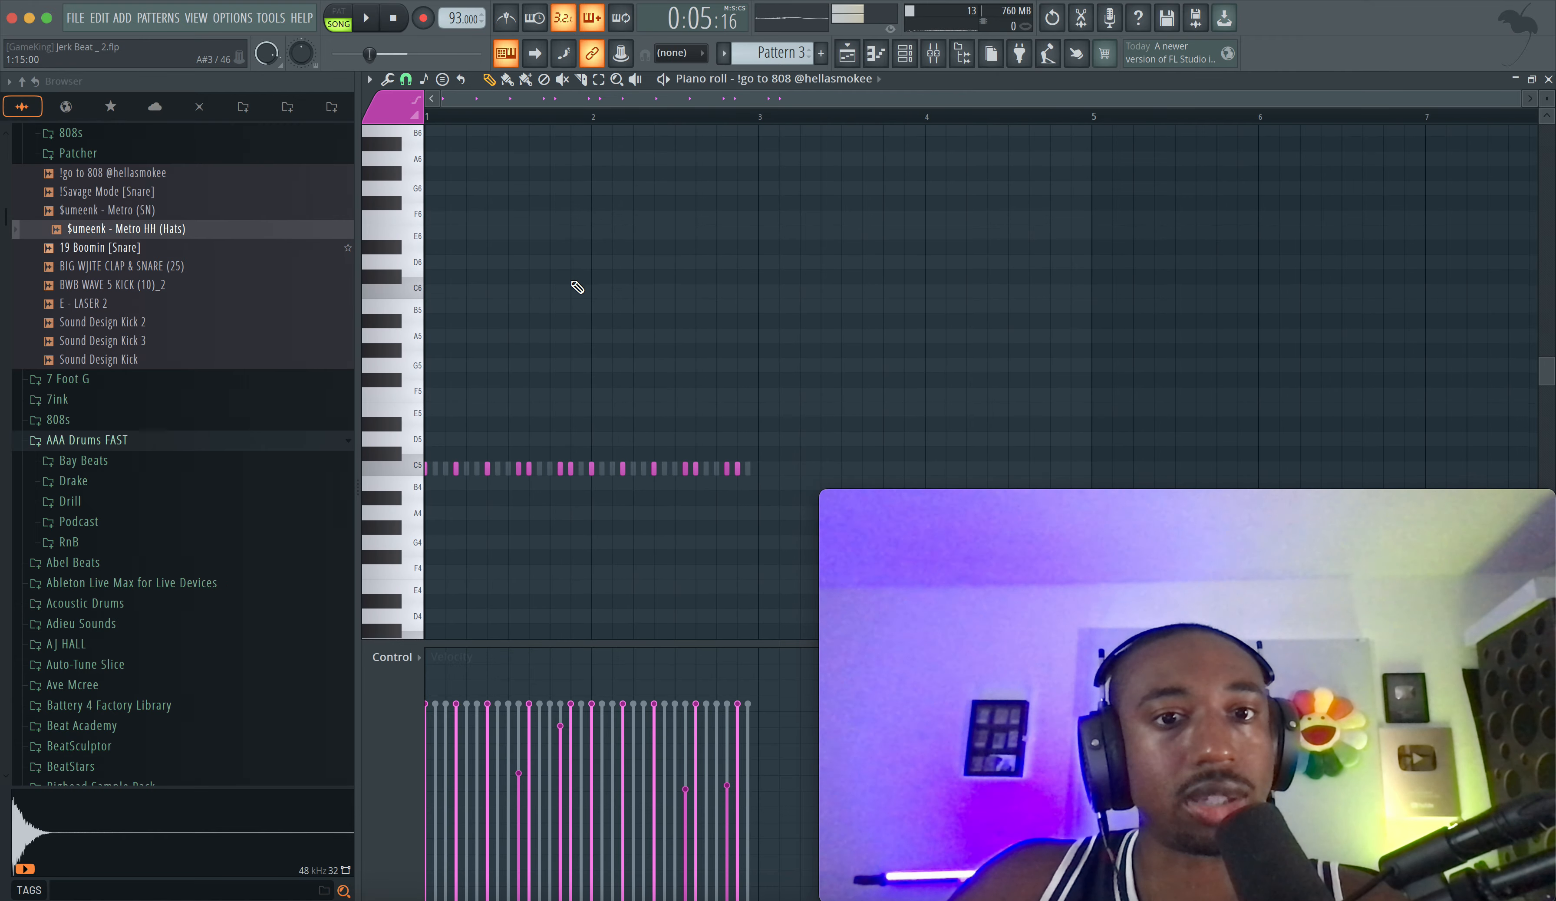
key(space)
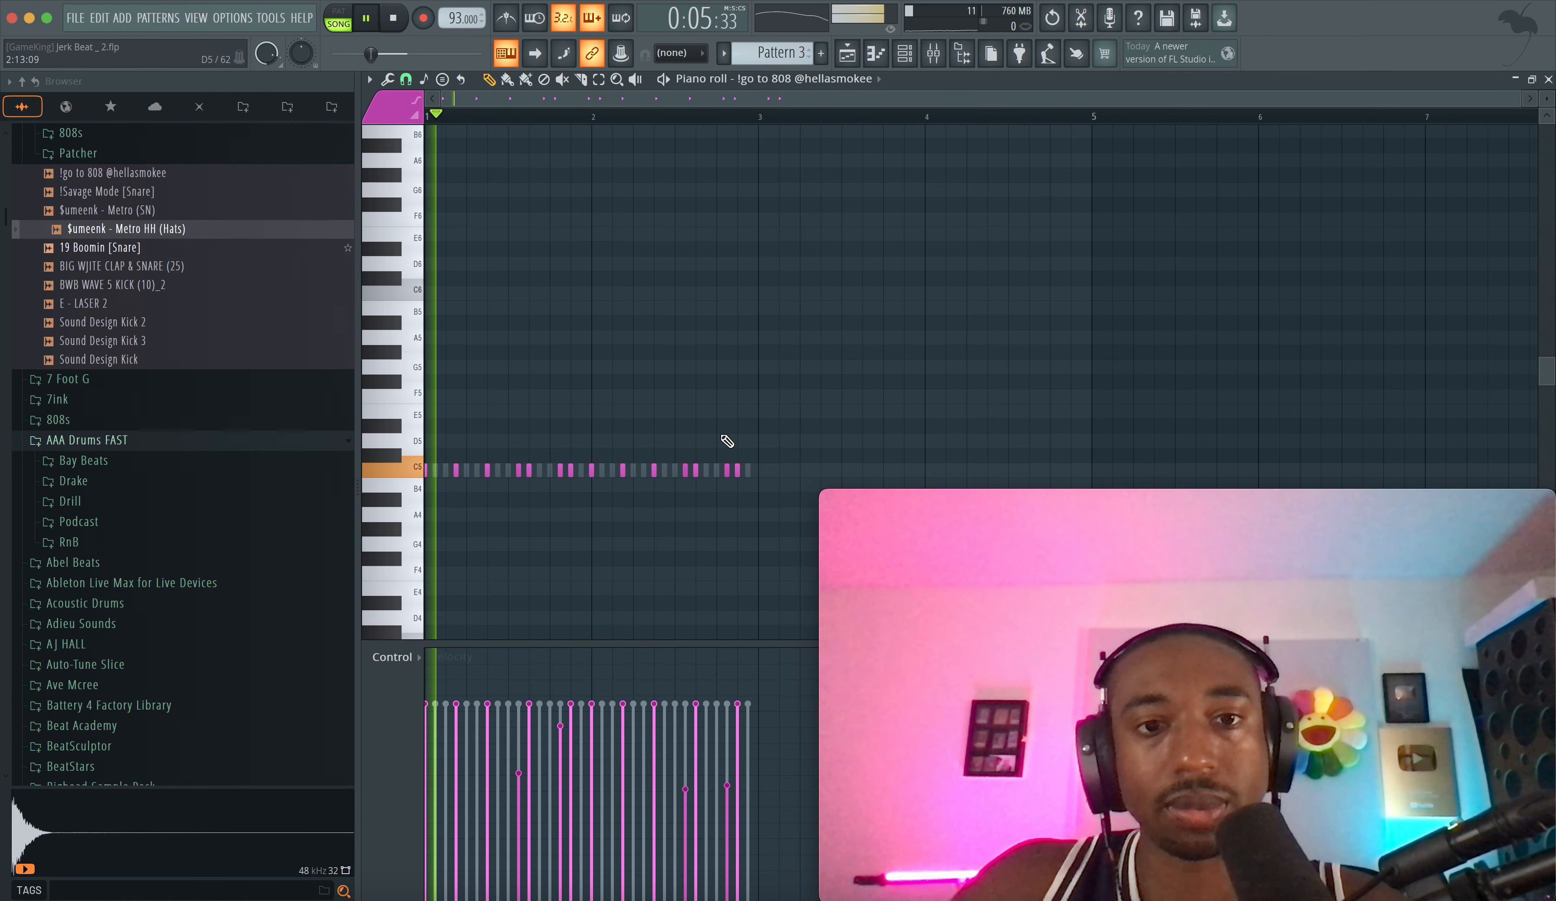
scroll(718, 464, up, 1)
super+click(727, 473)
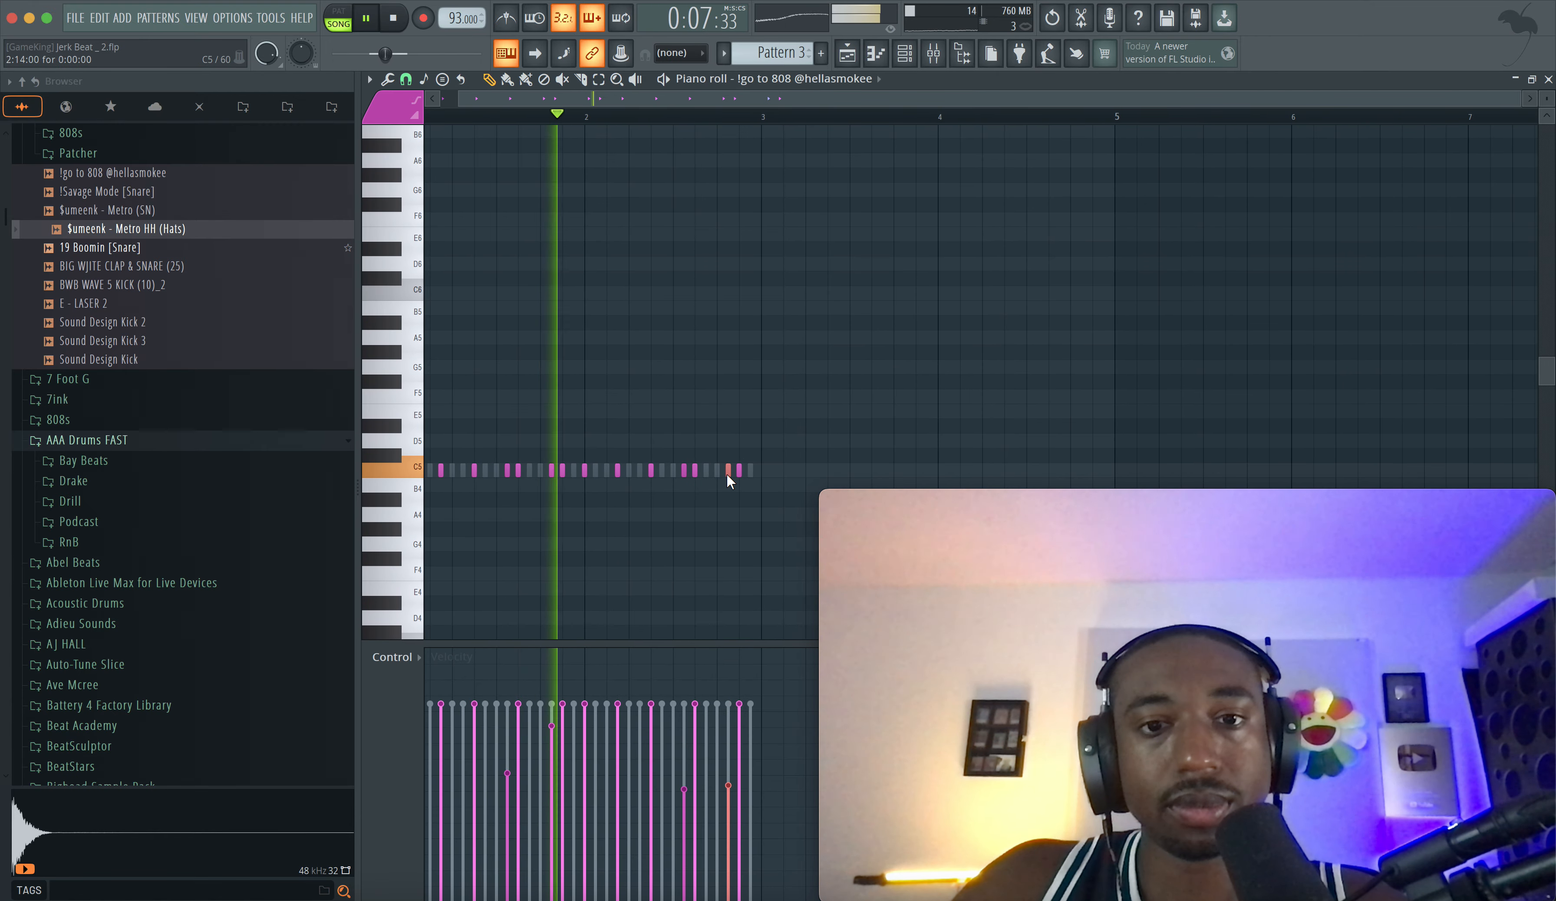
shift+super+click(686, 477)
key(space)
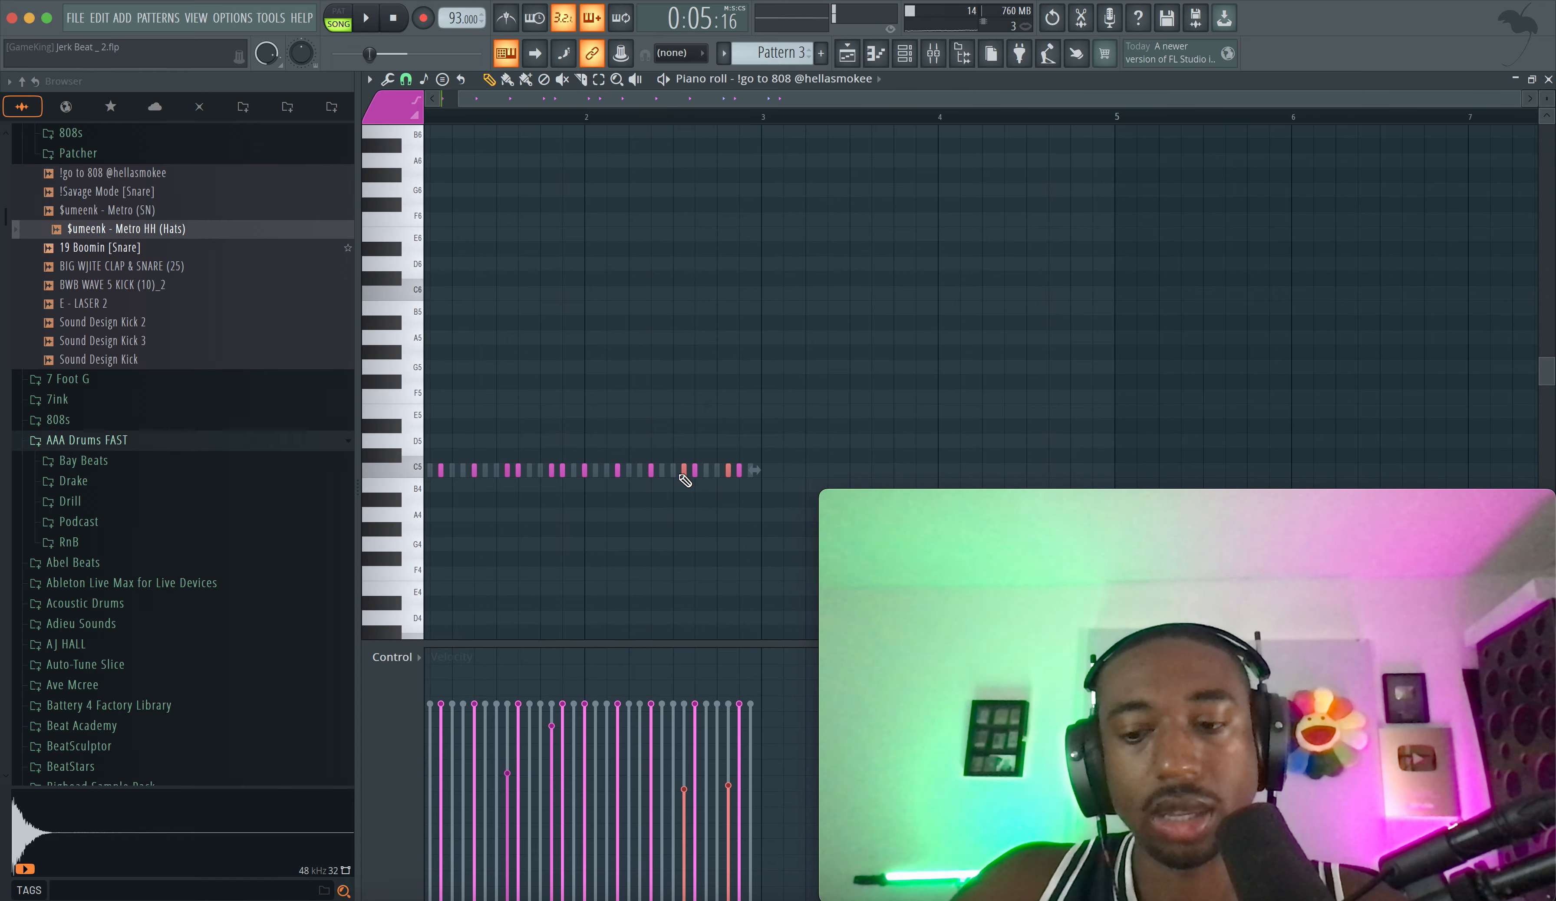
key(shift+Up)
key(shift+Up)
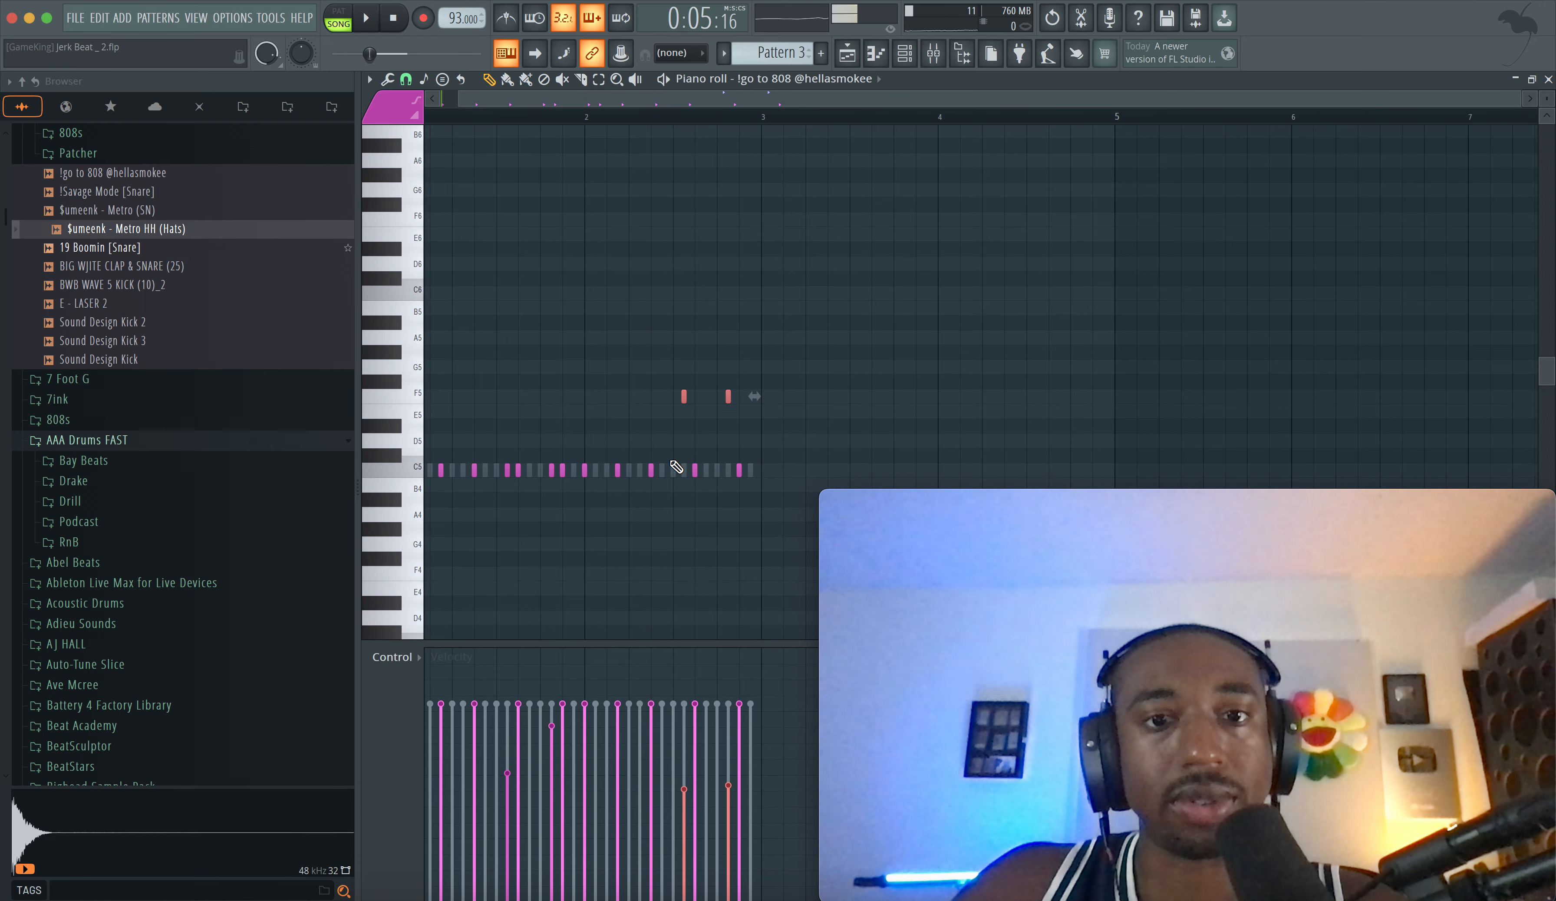
- Audition the varied 808 pattern and clear the time selection over bars 3 and 4 of the playlist
click(576, 120)
key(space)
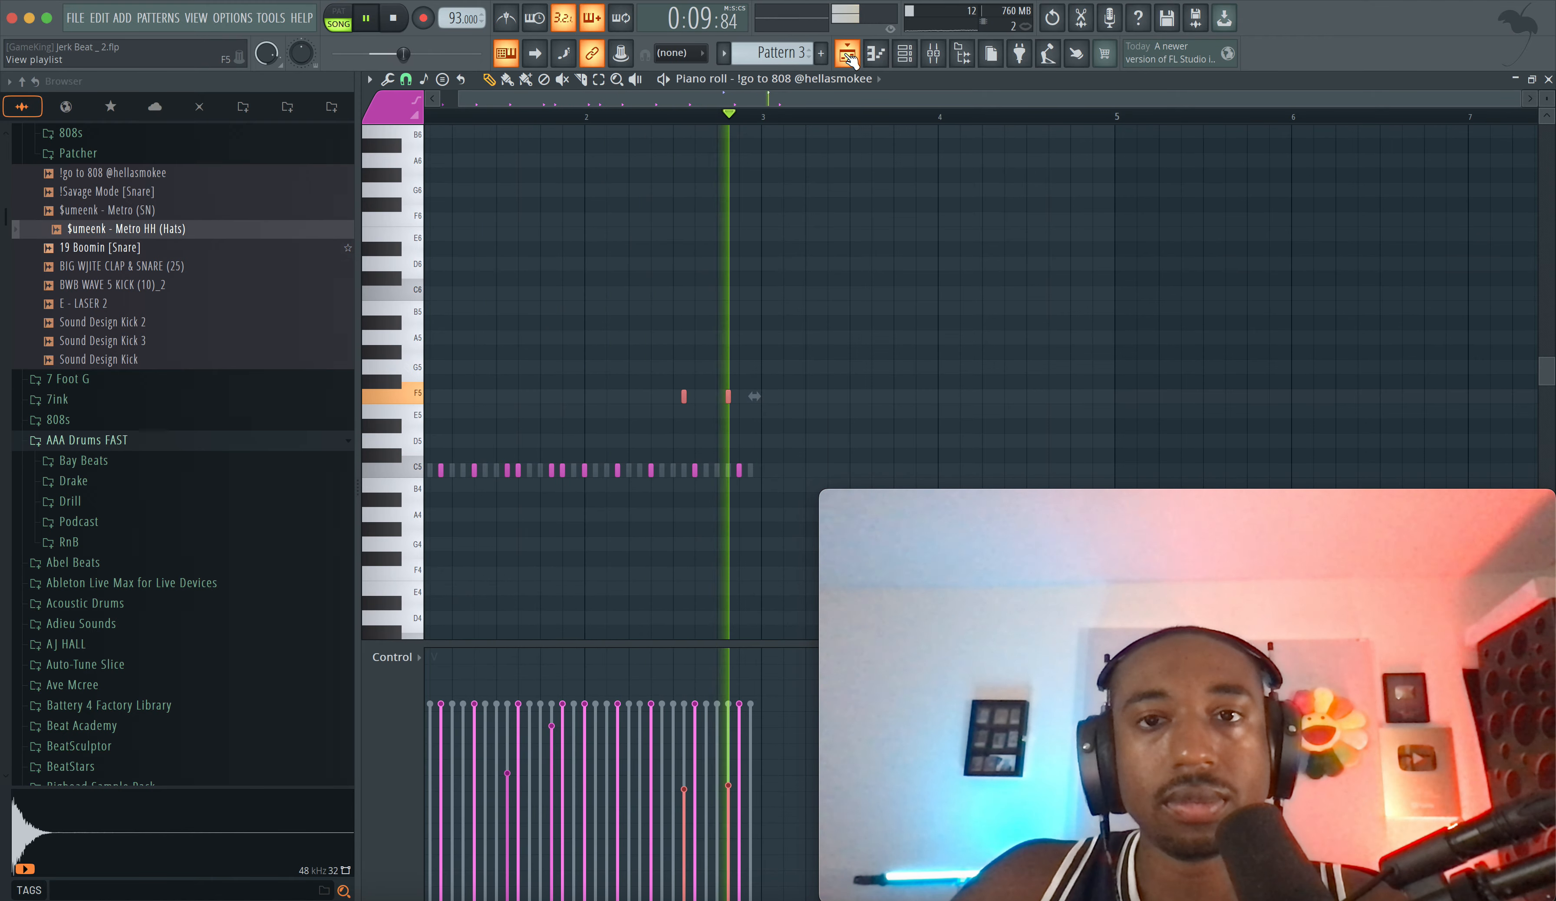
click(847, 54)
click(677, 132)
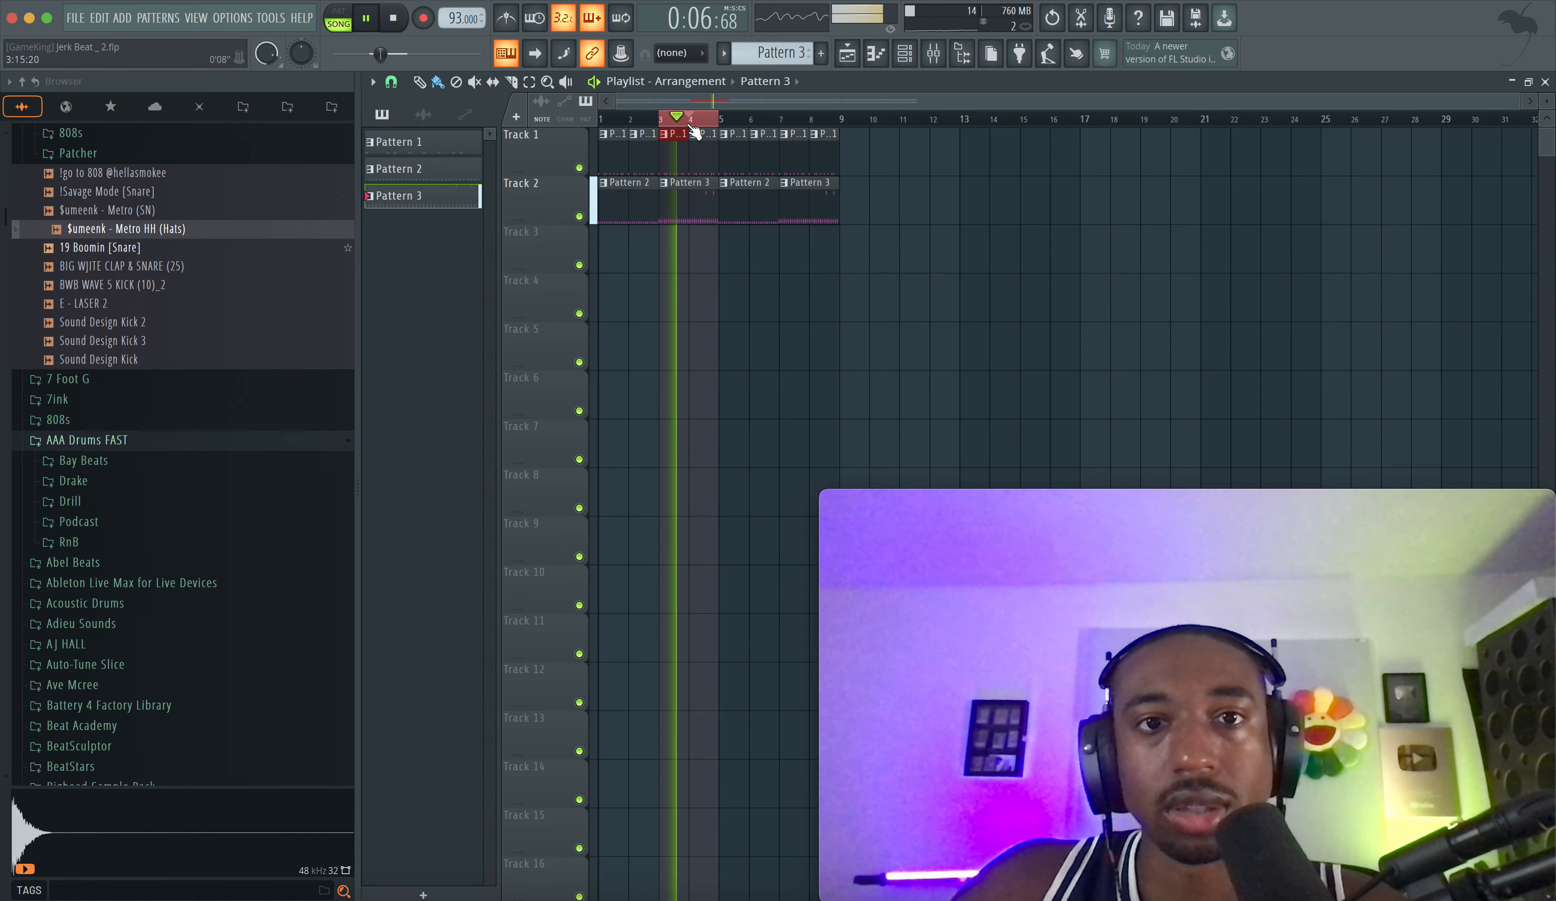
scroll(694, 128, up, 10)
super+click(699, 125)
scroll(699, 126, down, 10)
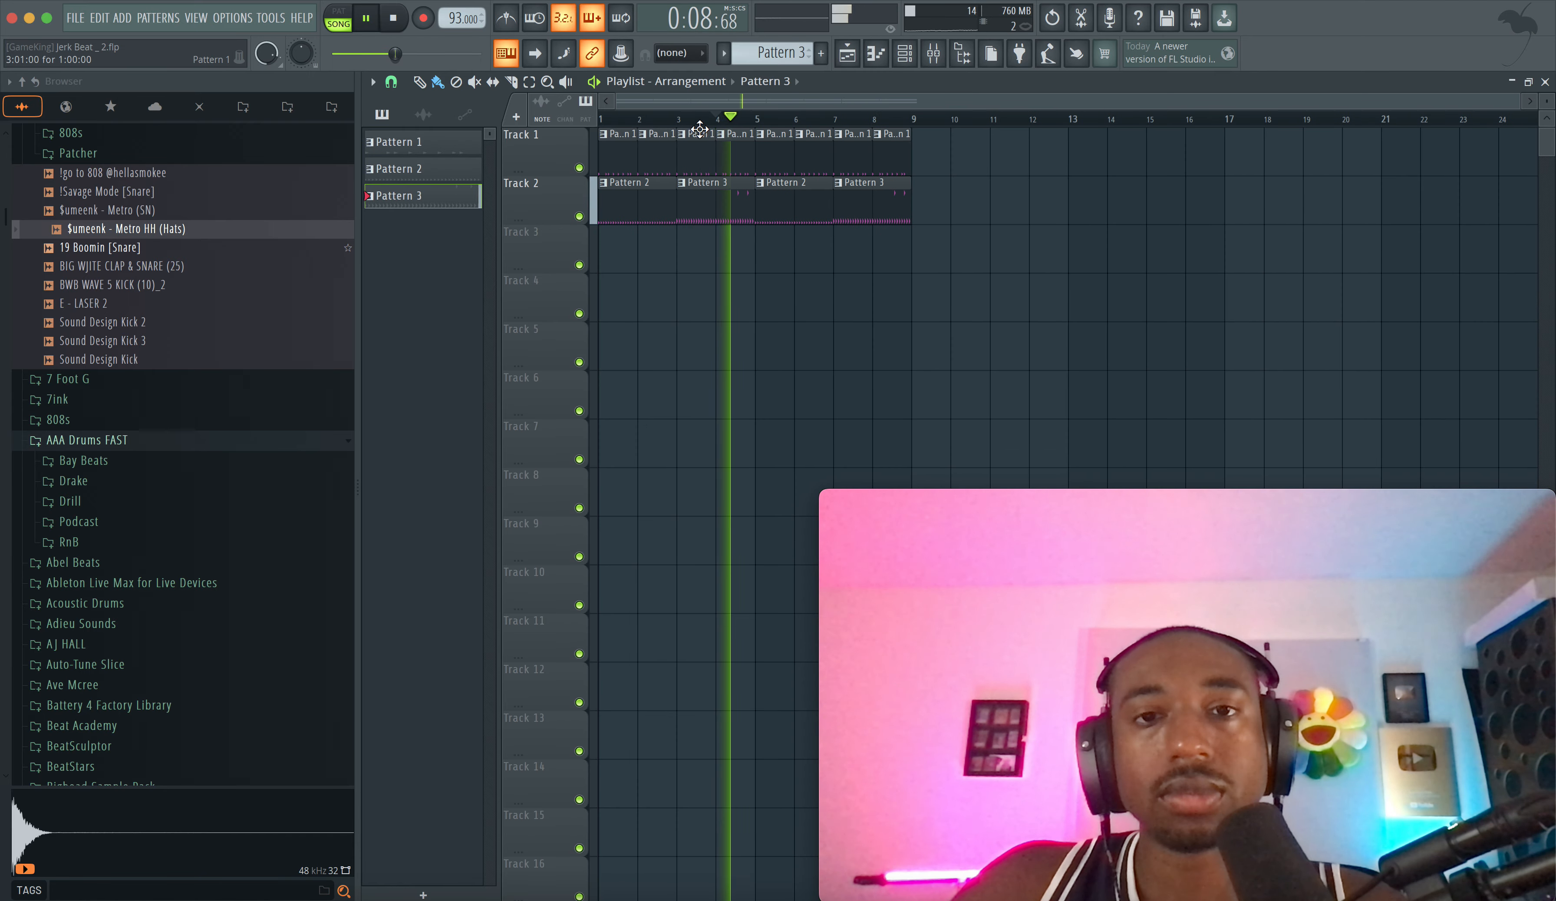
- Stop playback, start an empty Pattern 4, and add a PoiZone instrument channel to the channel rack
click(904, 54)
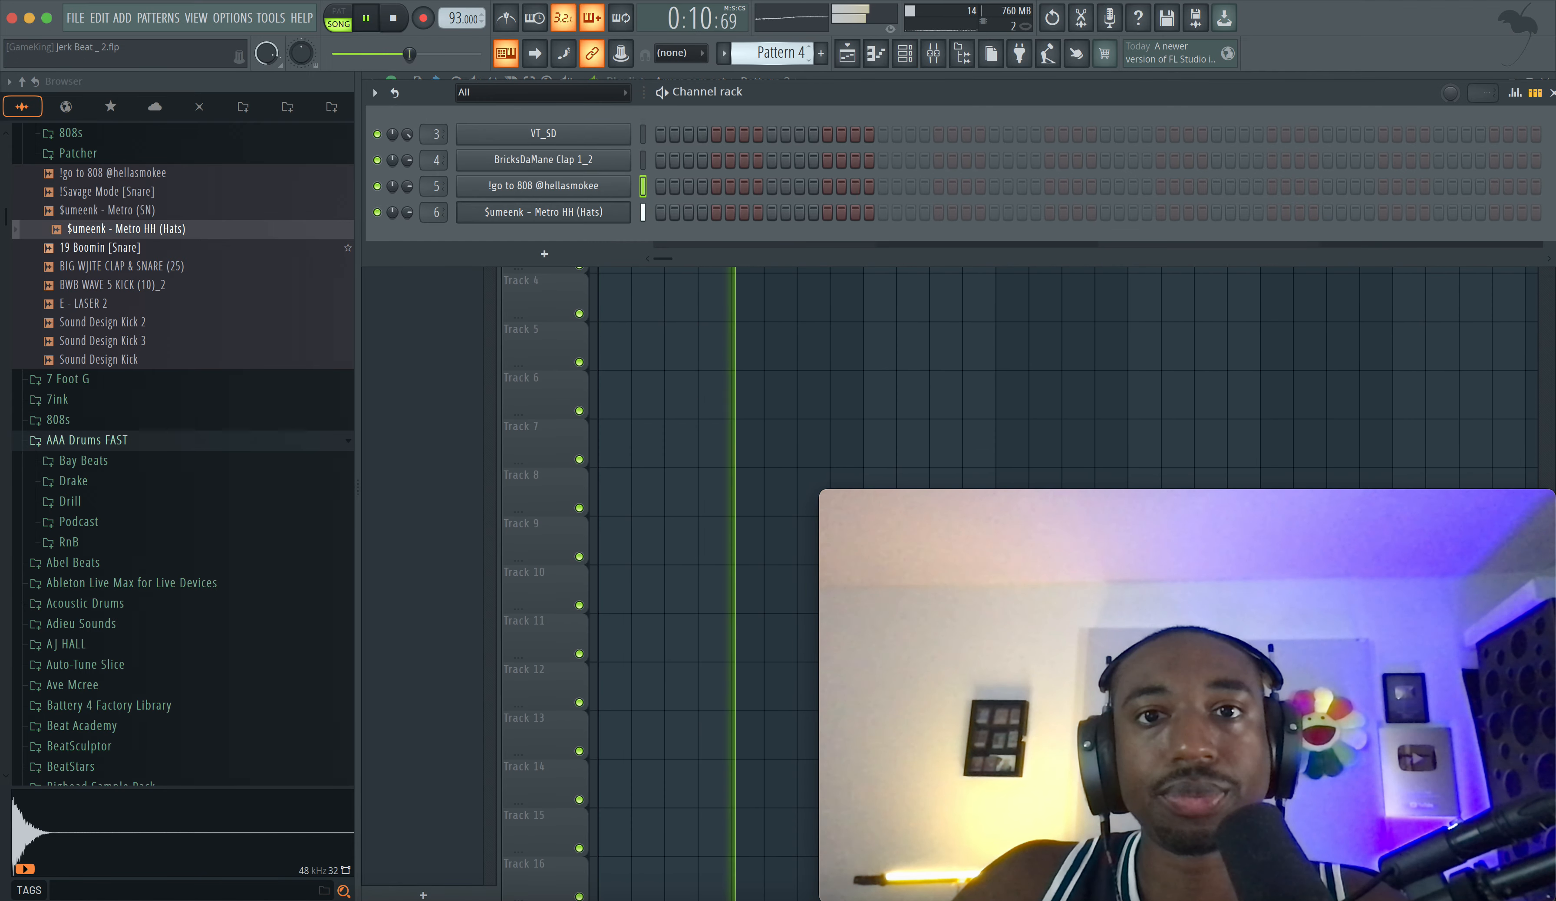
scroll(772, 58, down, 1)
click(396, 21)
click(396, 20)
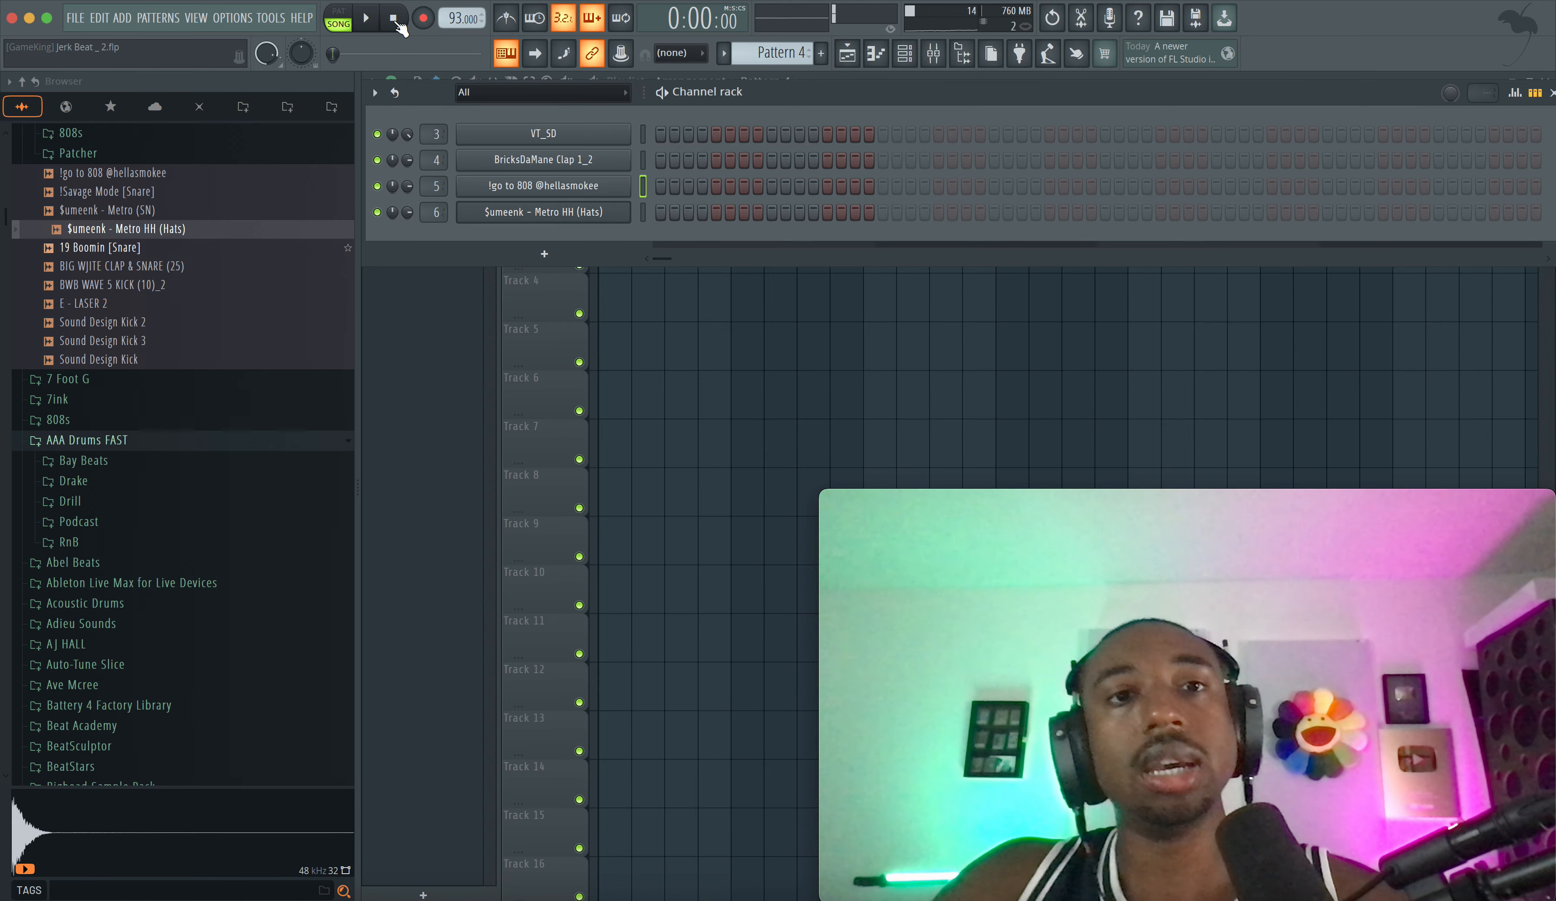
click(544, 254)
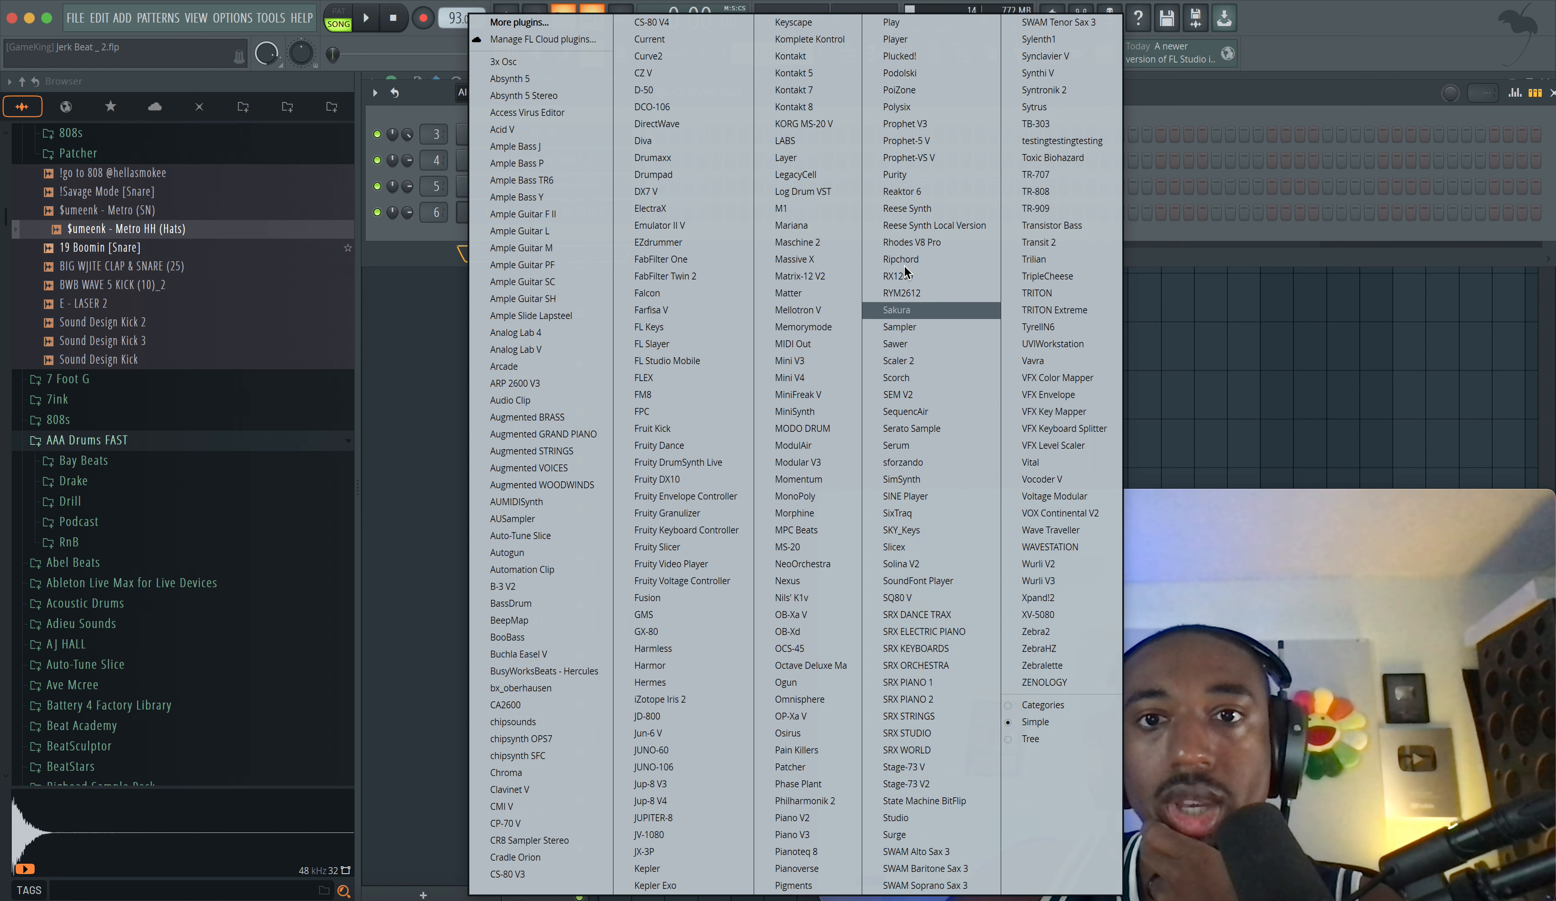
click(913, 89)
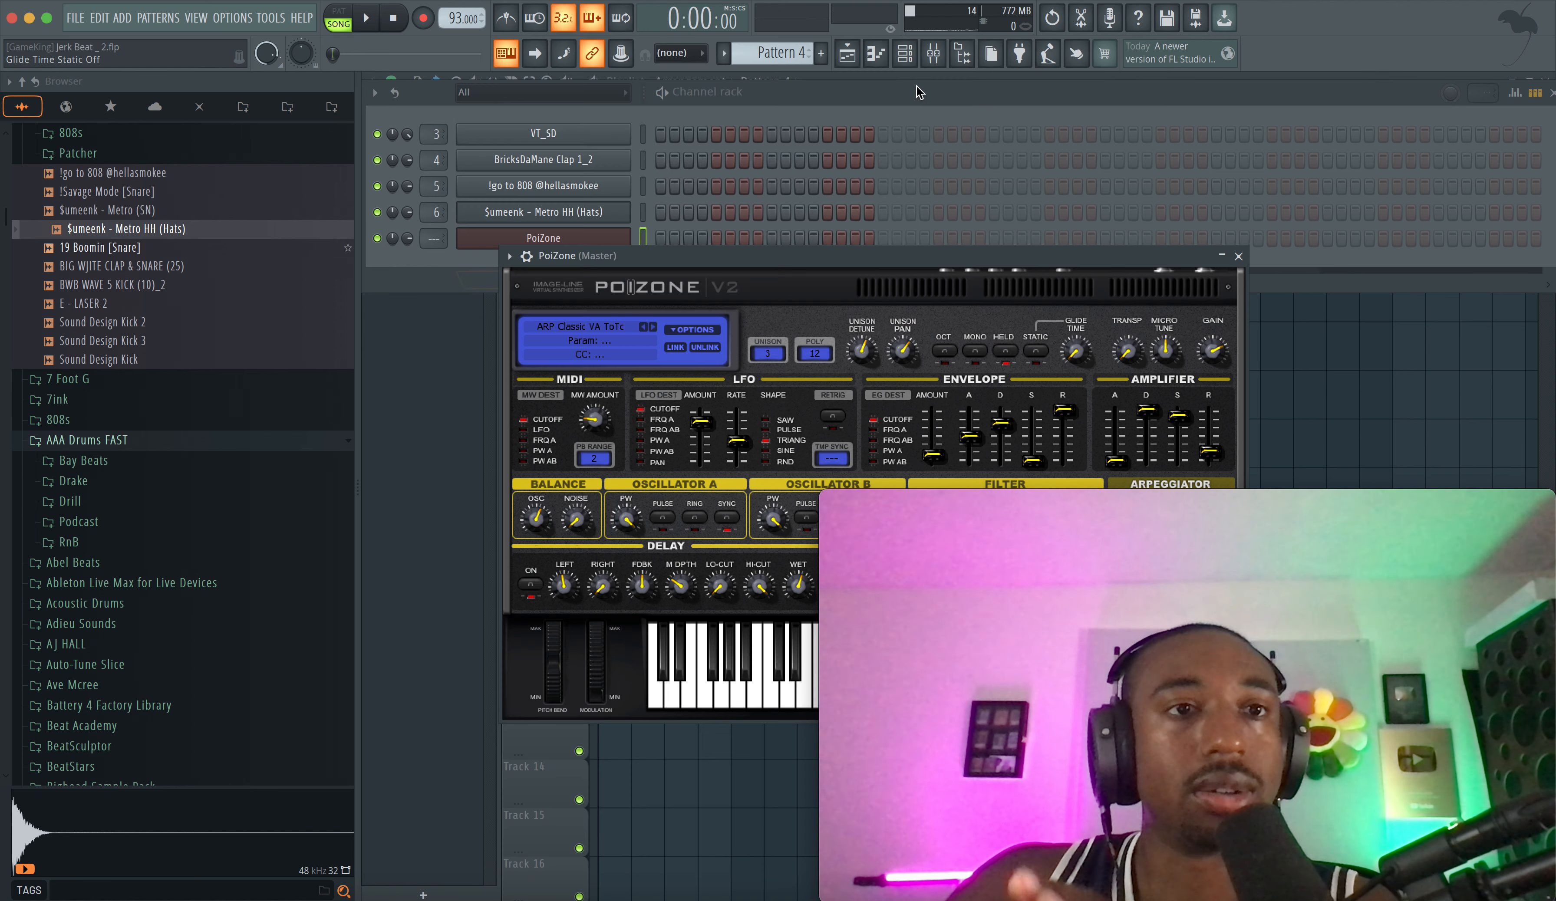
- Load the PoiZone preset ARP It Wasn't Tim ToTc from the Default bank and audition it with the drums
click(614, 326)
drag(797, 249, 580, 116)
scroll(741, 371, down, 8)
scroll(742, 375, down, 17)
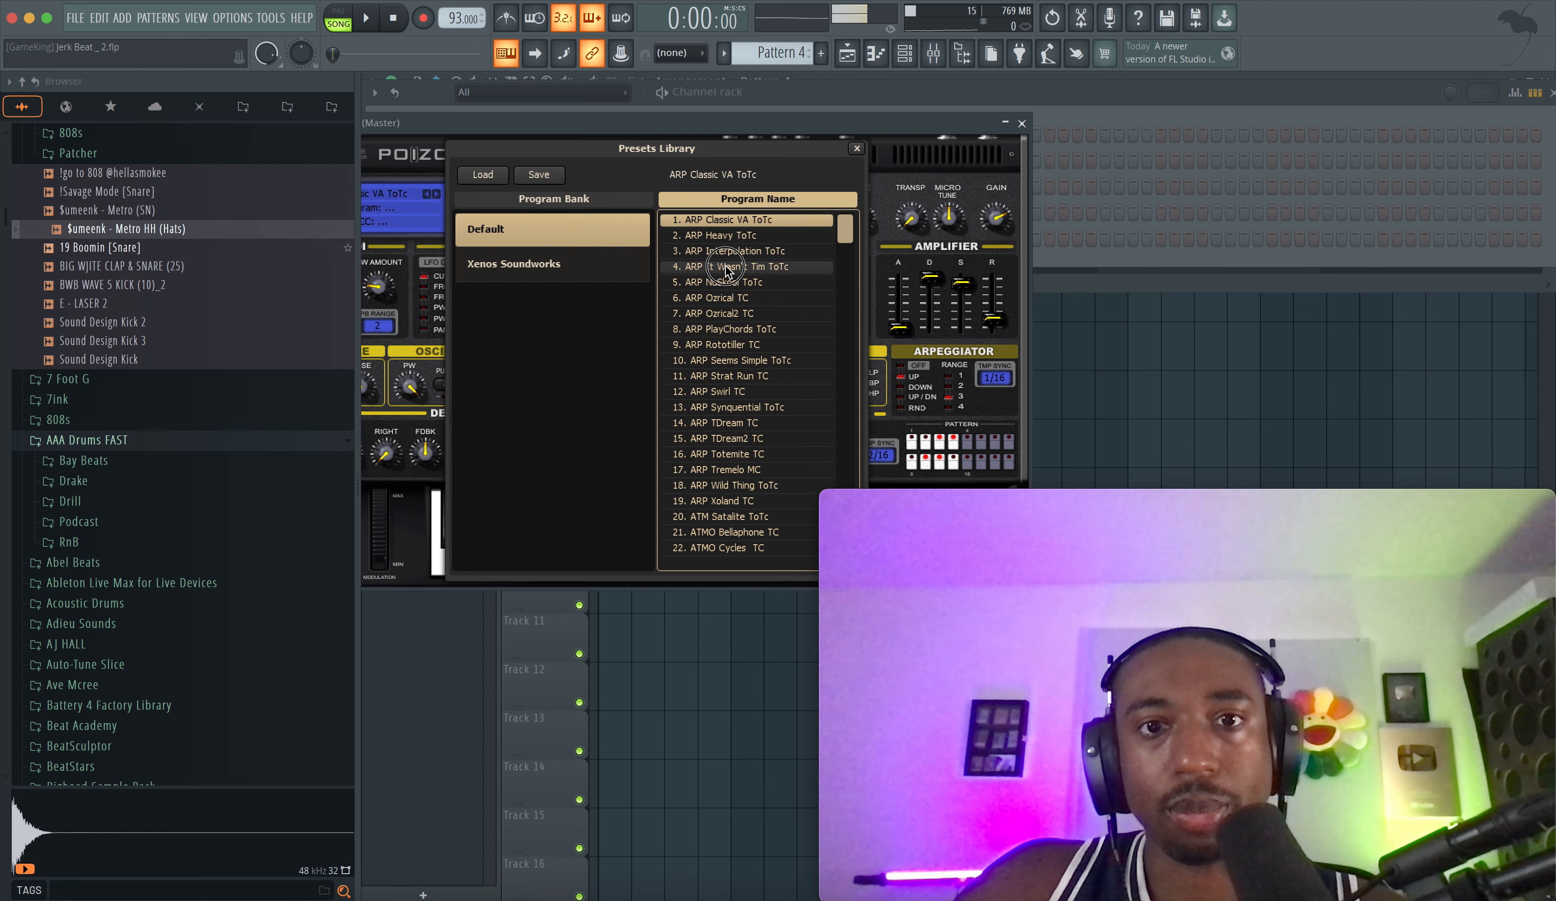
double_click(722, 268)
key(space)
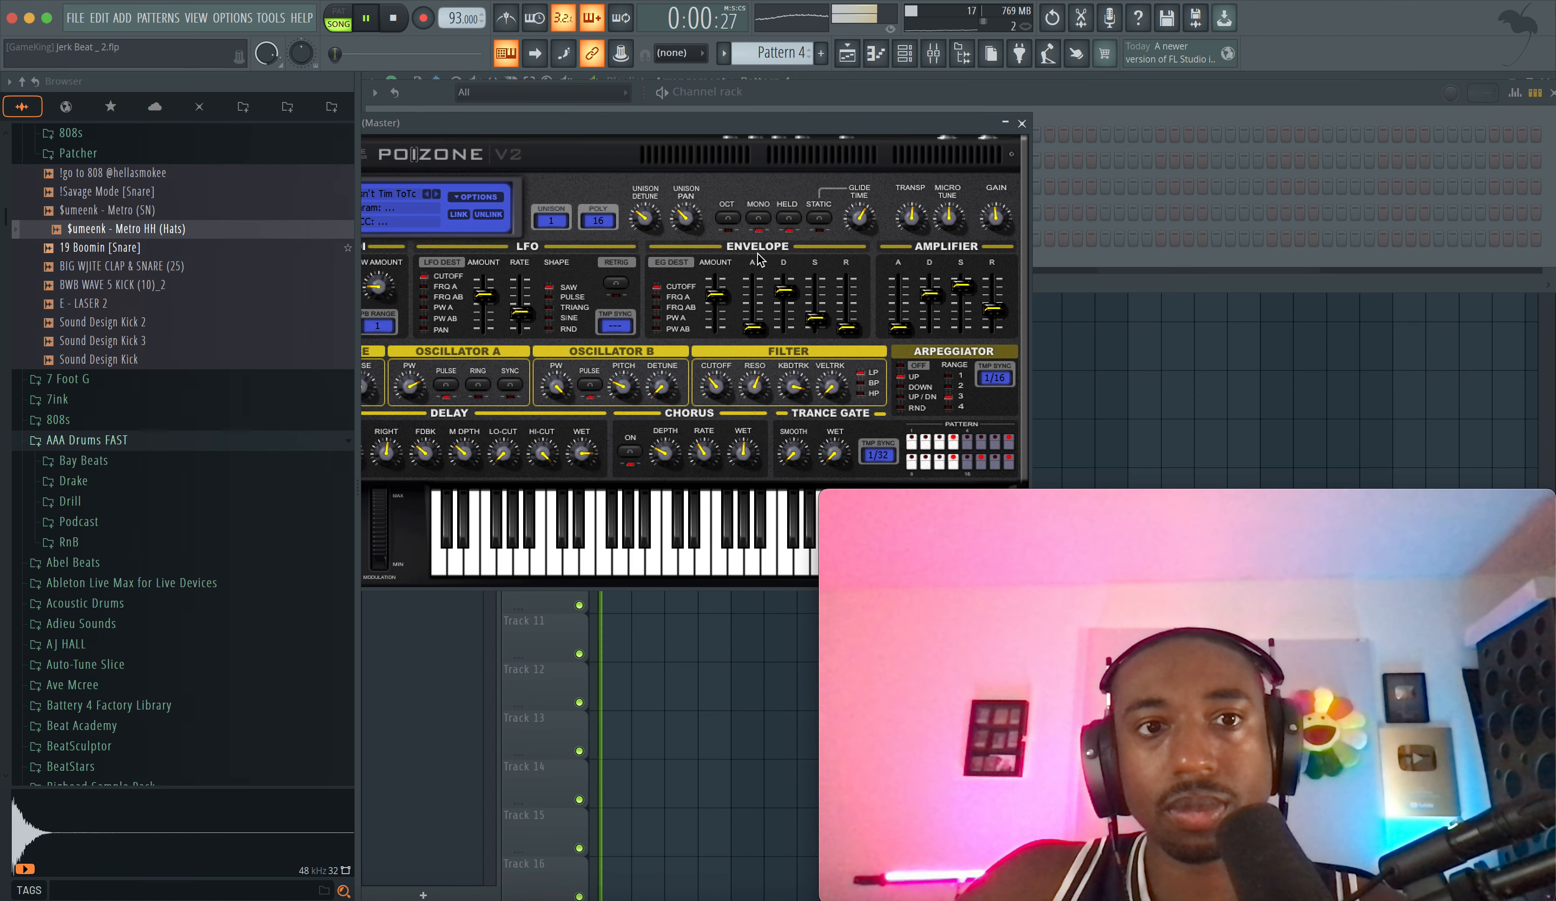
click(1021, 123)
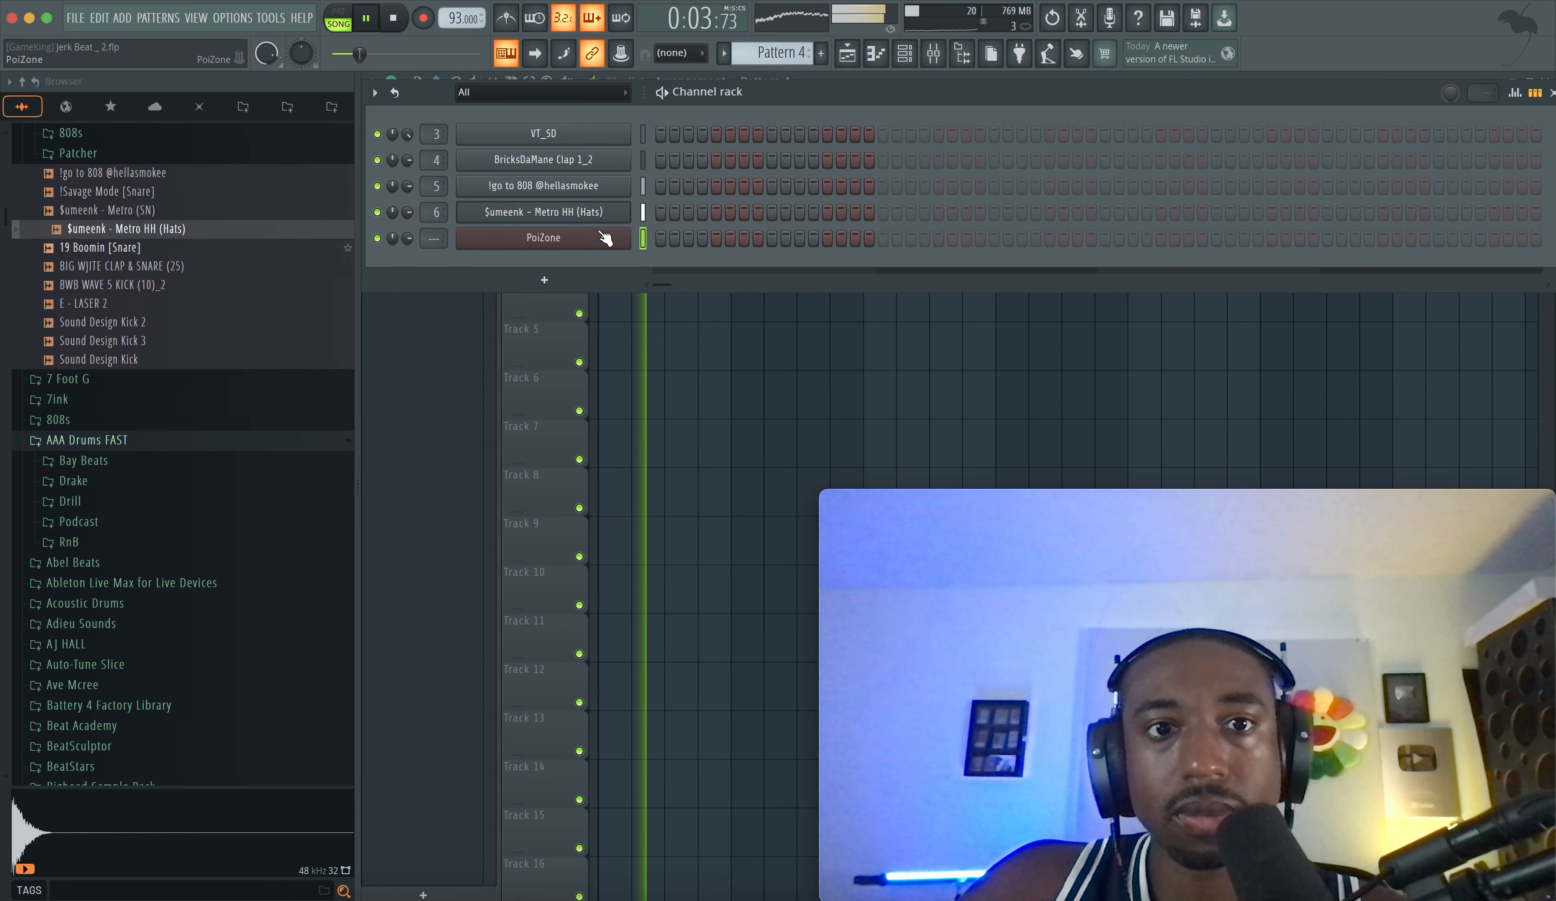
key(space)
- Assign PoiZone to mixer track 7 and place a four-bar Pattern 4 clip at bar 1 of Track 3
key(super+l)
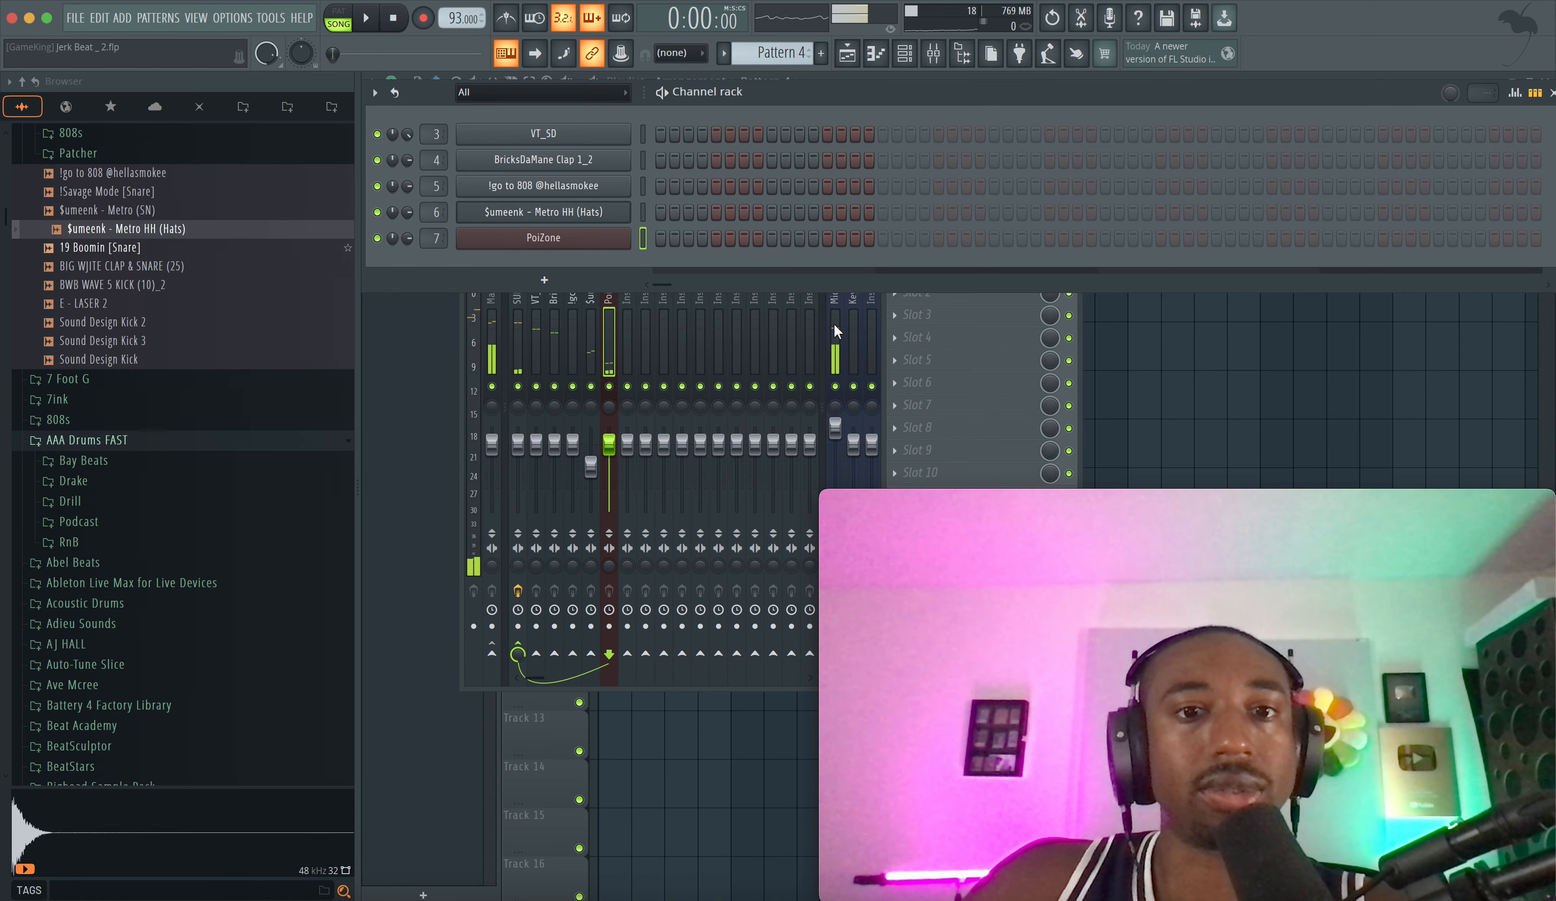
click(1194, 424)
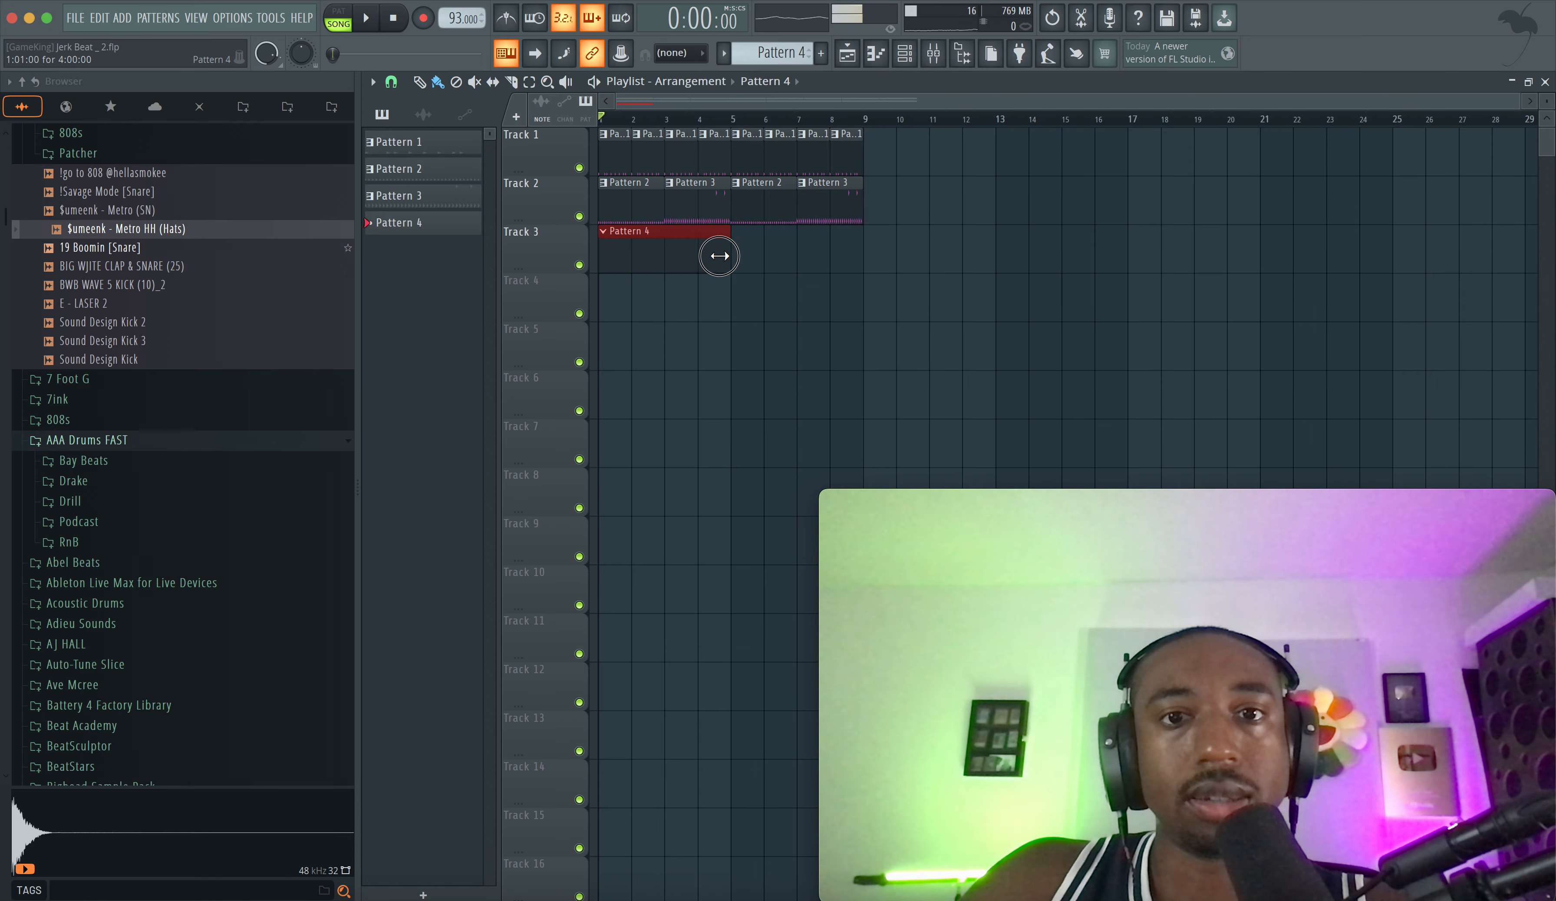
double_click(697, 256)
- In PoiZone's piano roll, draw an E5 note of one and a half beats at the start of bar 1
right_click(626, 242)
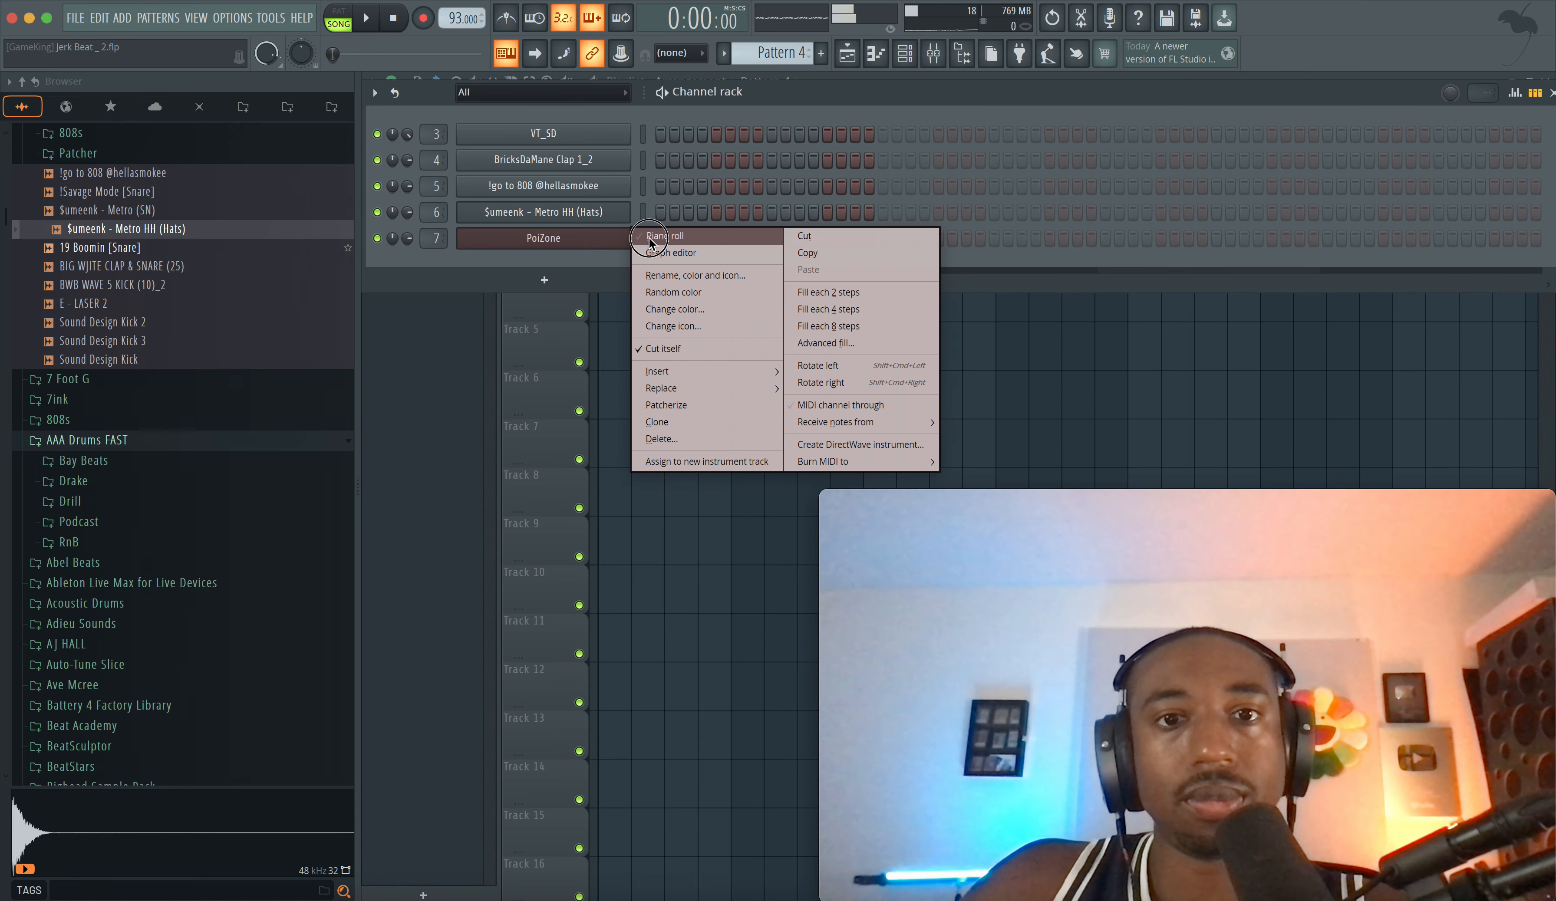
click(646, 238)
drag(433, 417, 399, 417)
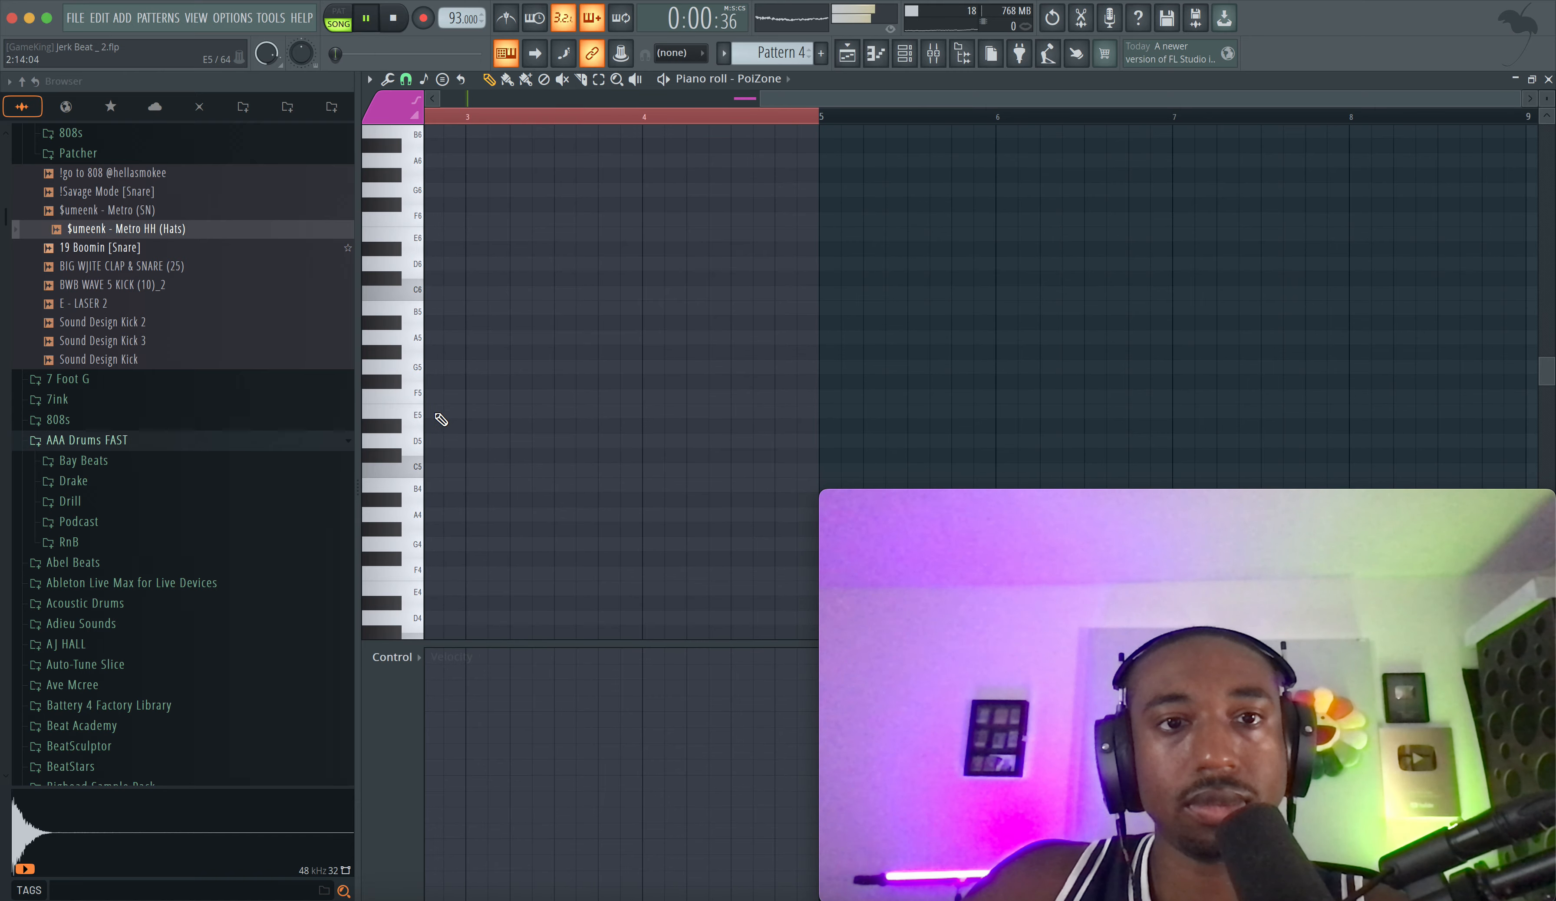
scroll(436, 415, left, 5)
scroll(634, 439, down, 3)
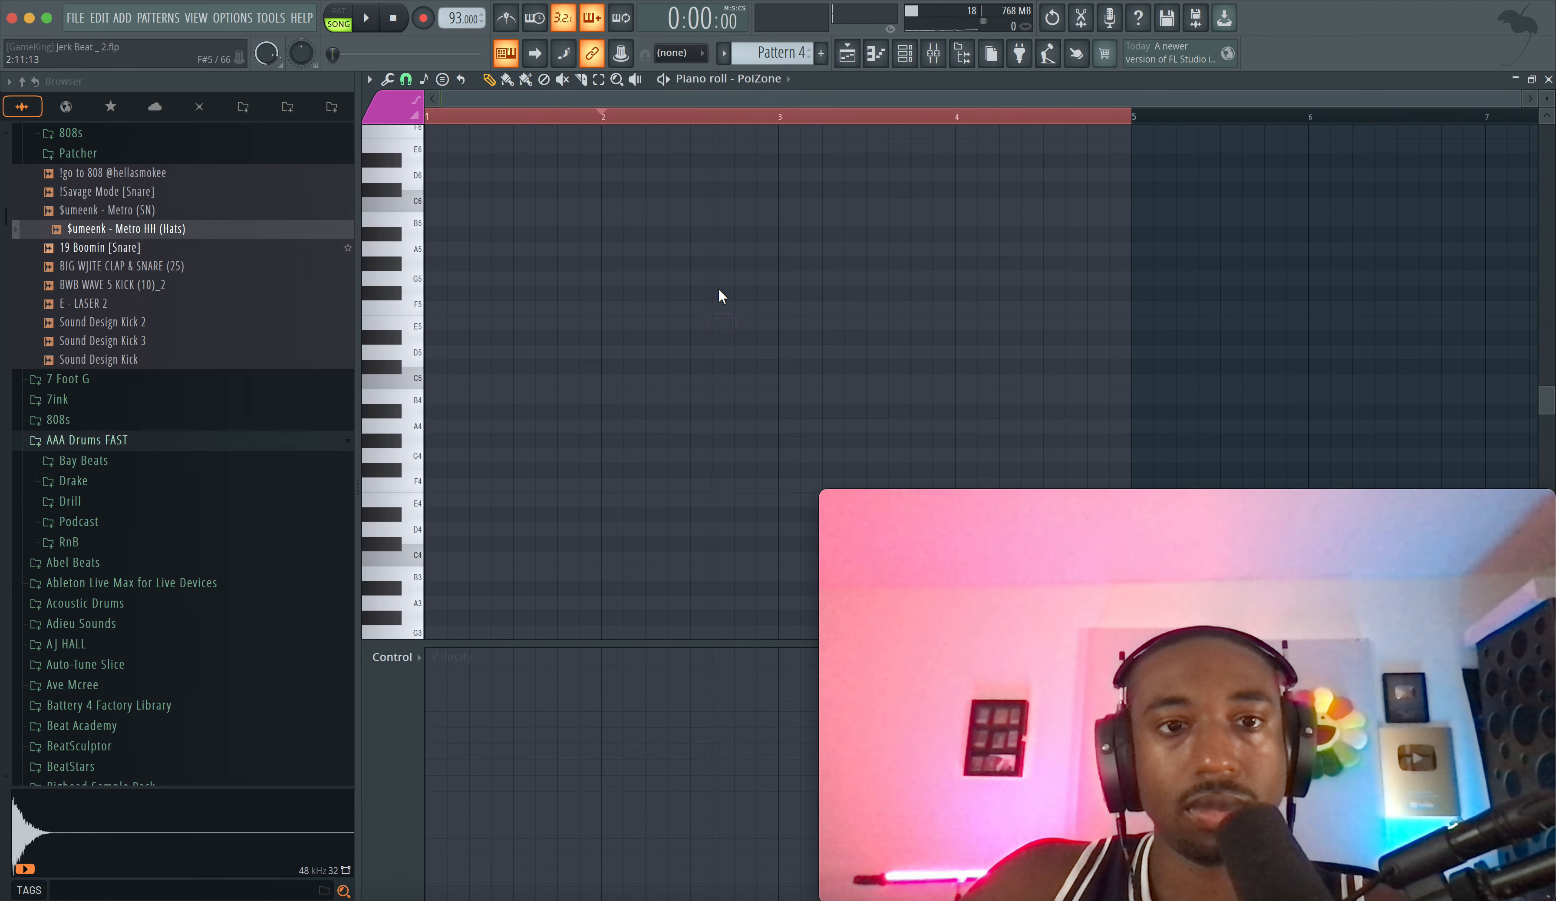
drag(433, 320, 499, 320)
key(space)
key(space)
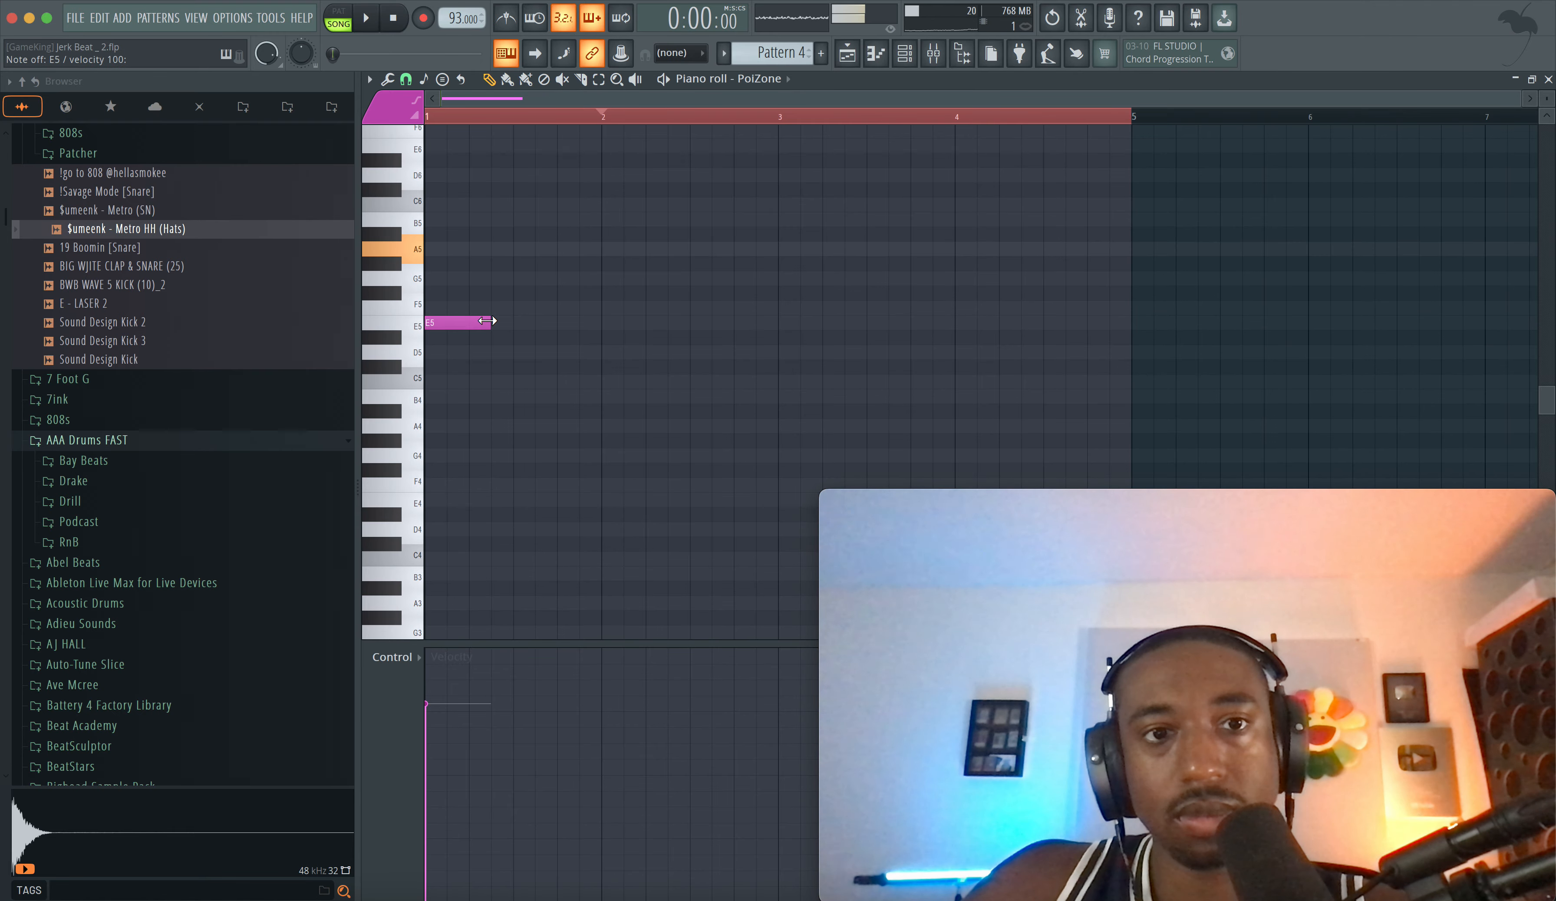
- Add an A5 note on beat 2 of bar 1 and shorten the E5 note to one beat
click(473, 250)
key(space)
drag(489, 321, 470, 324)
key(space)
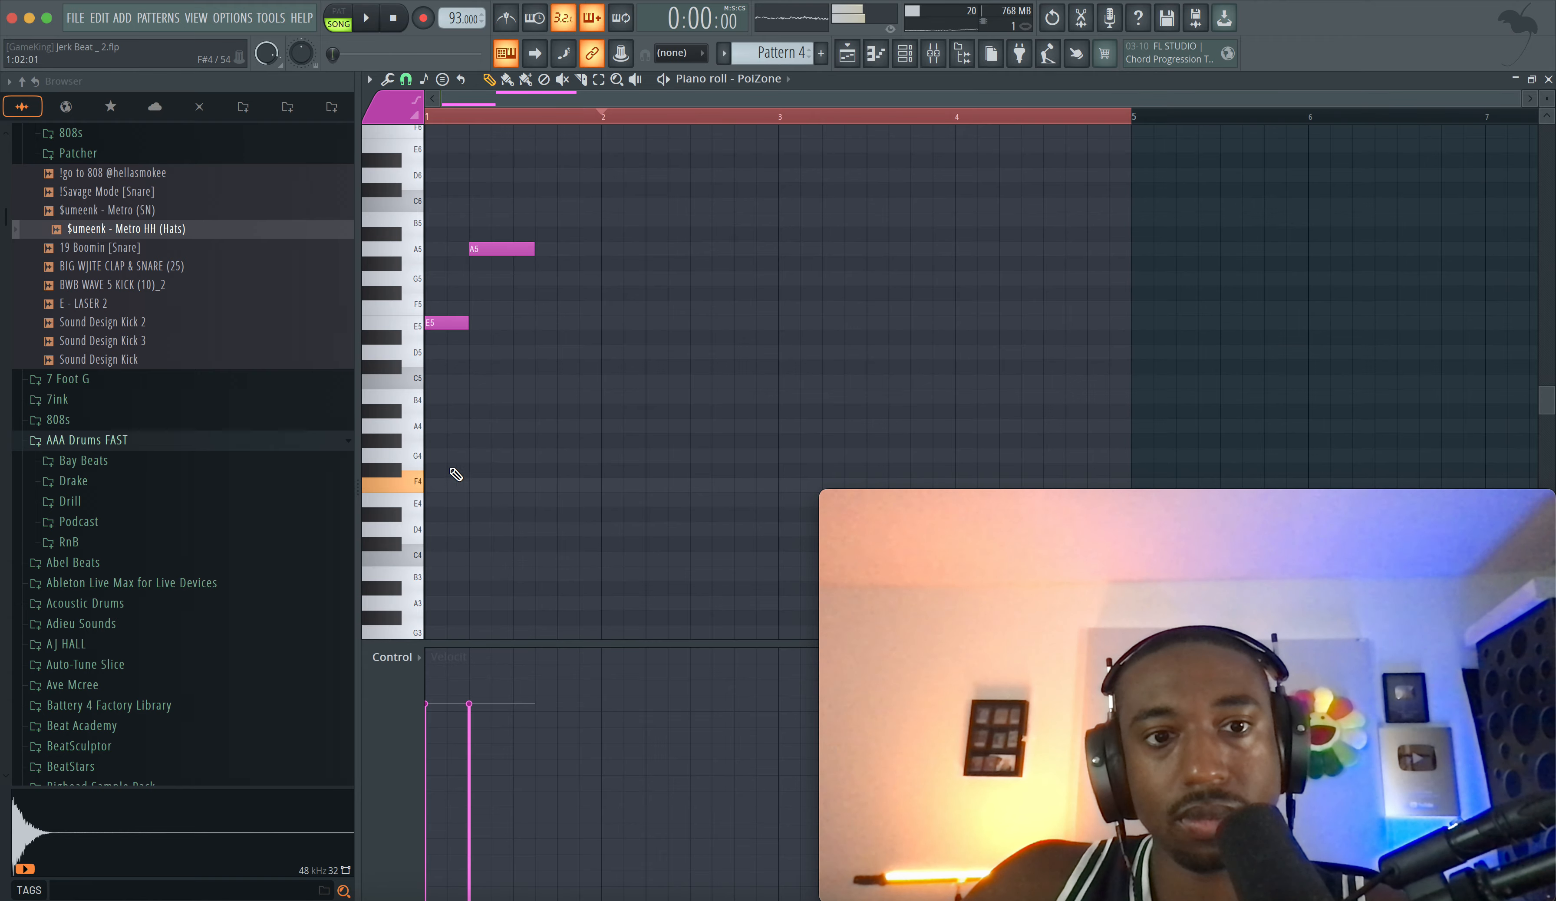
- Add a two-beat F4 note on beat 3 of bar 1 and trim the A5 note to one beat during playback
key(space)
click(529, 486)
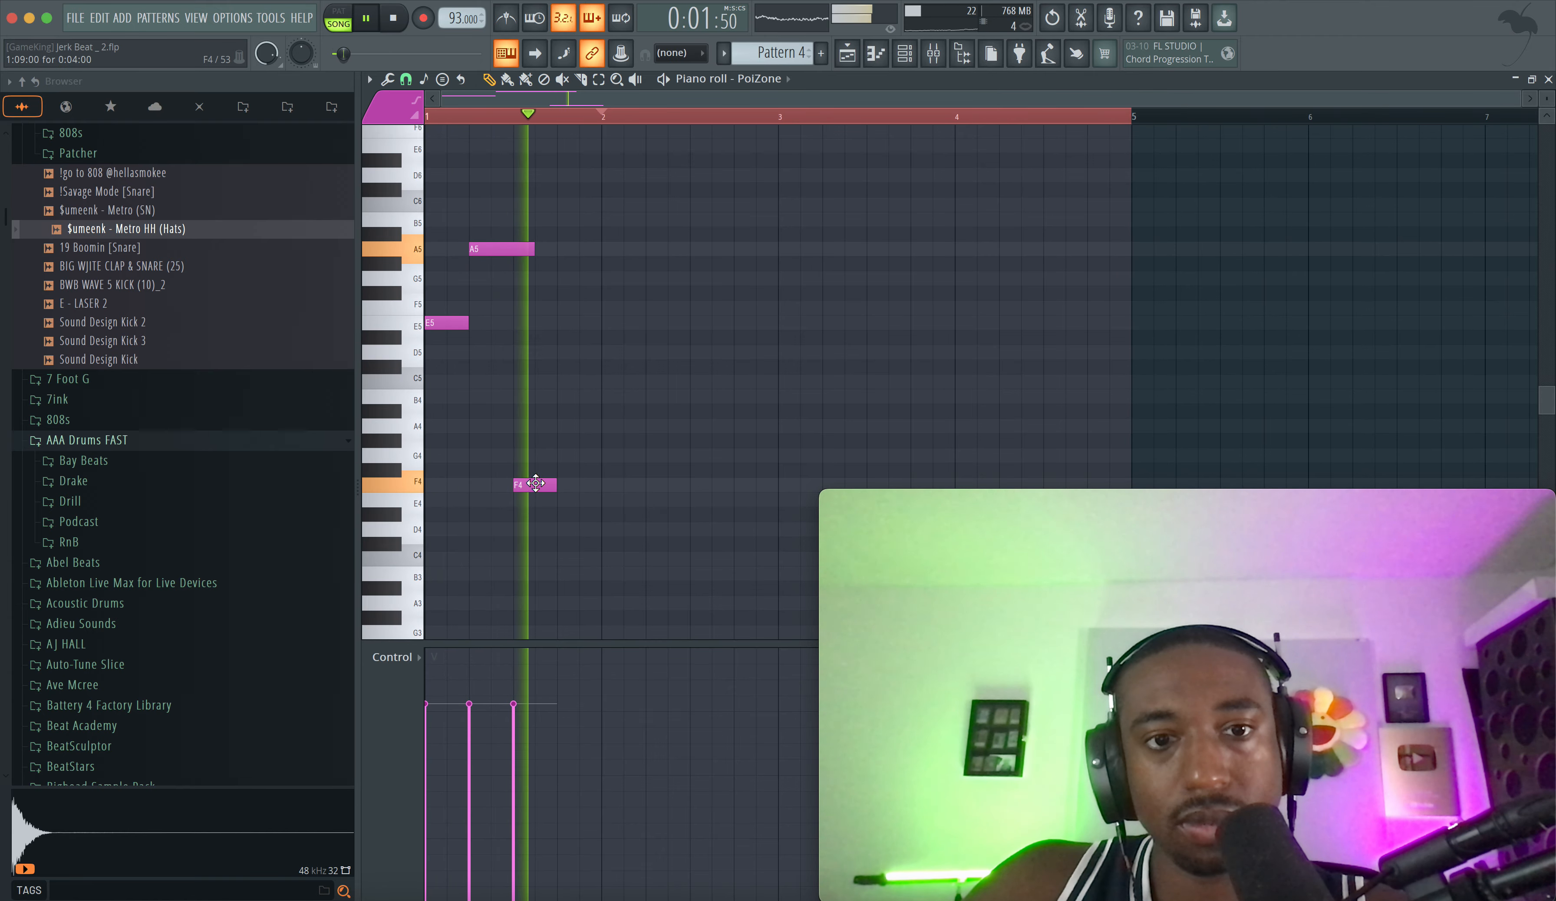
drag(530, 249, 556, 249)
drag(556, 485, 437, 155)
scroll(466, 291, down, 1)
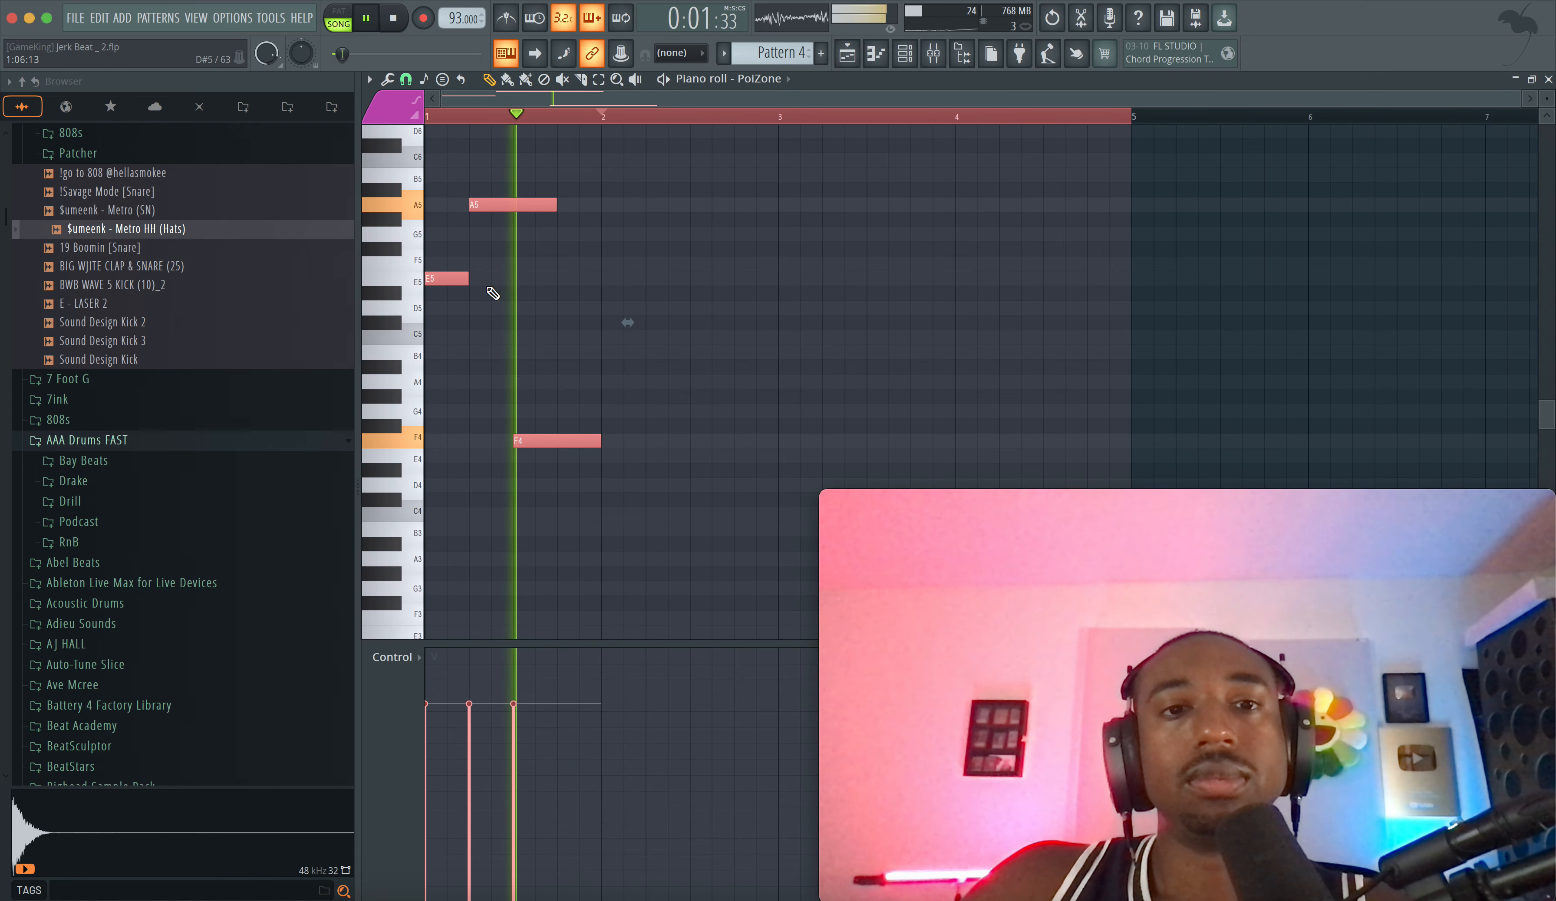
ctrl+click(537, 280)
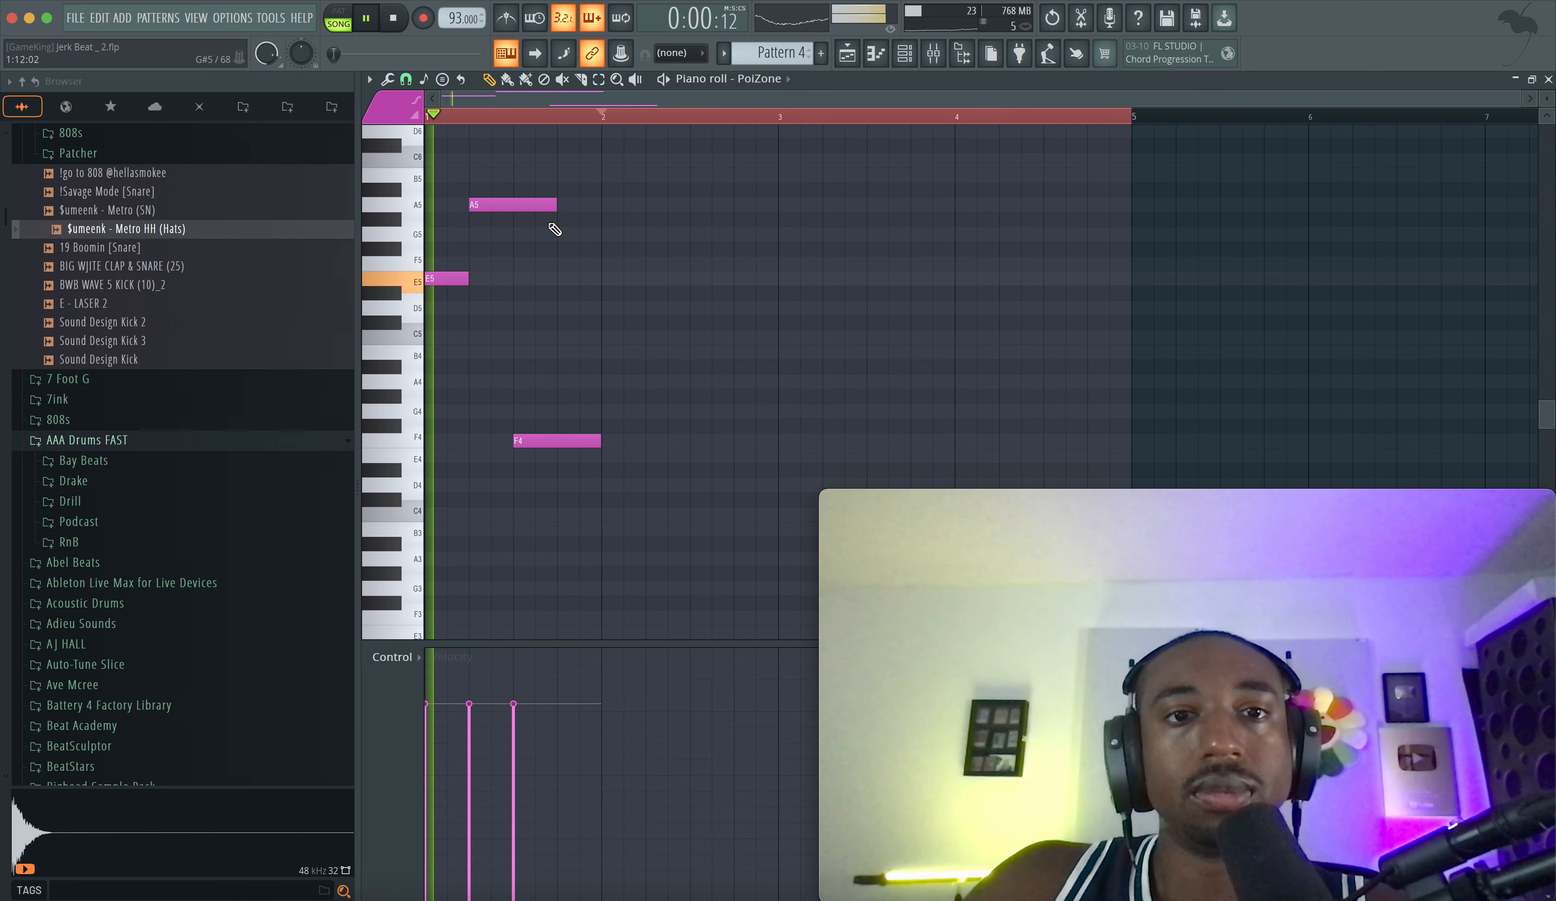
drag(553, 206, 510, 207)
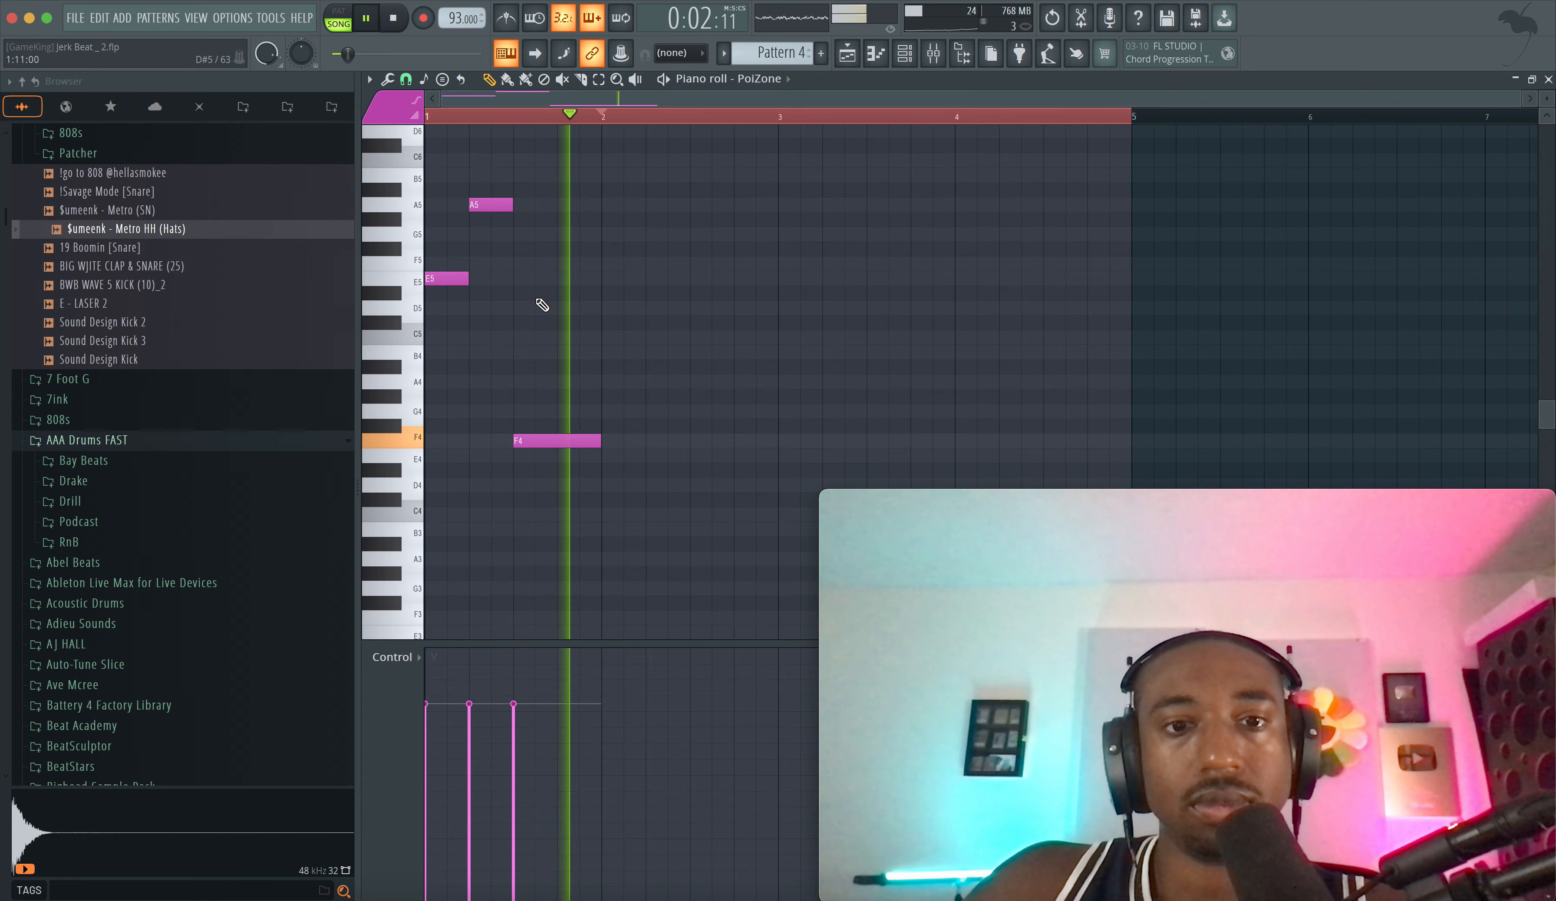
key(space)
- Duplicate the three-note E5, A5, F4 phrase, align the copy with the start of bar 2, and audition it
drag(609, 461, 446, 162)
key(ctrl+b)
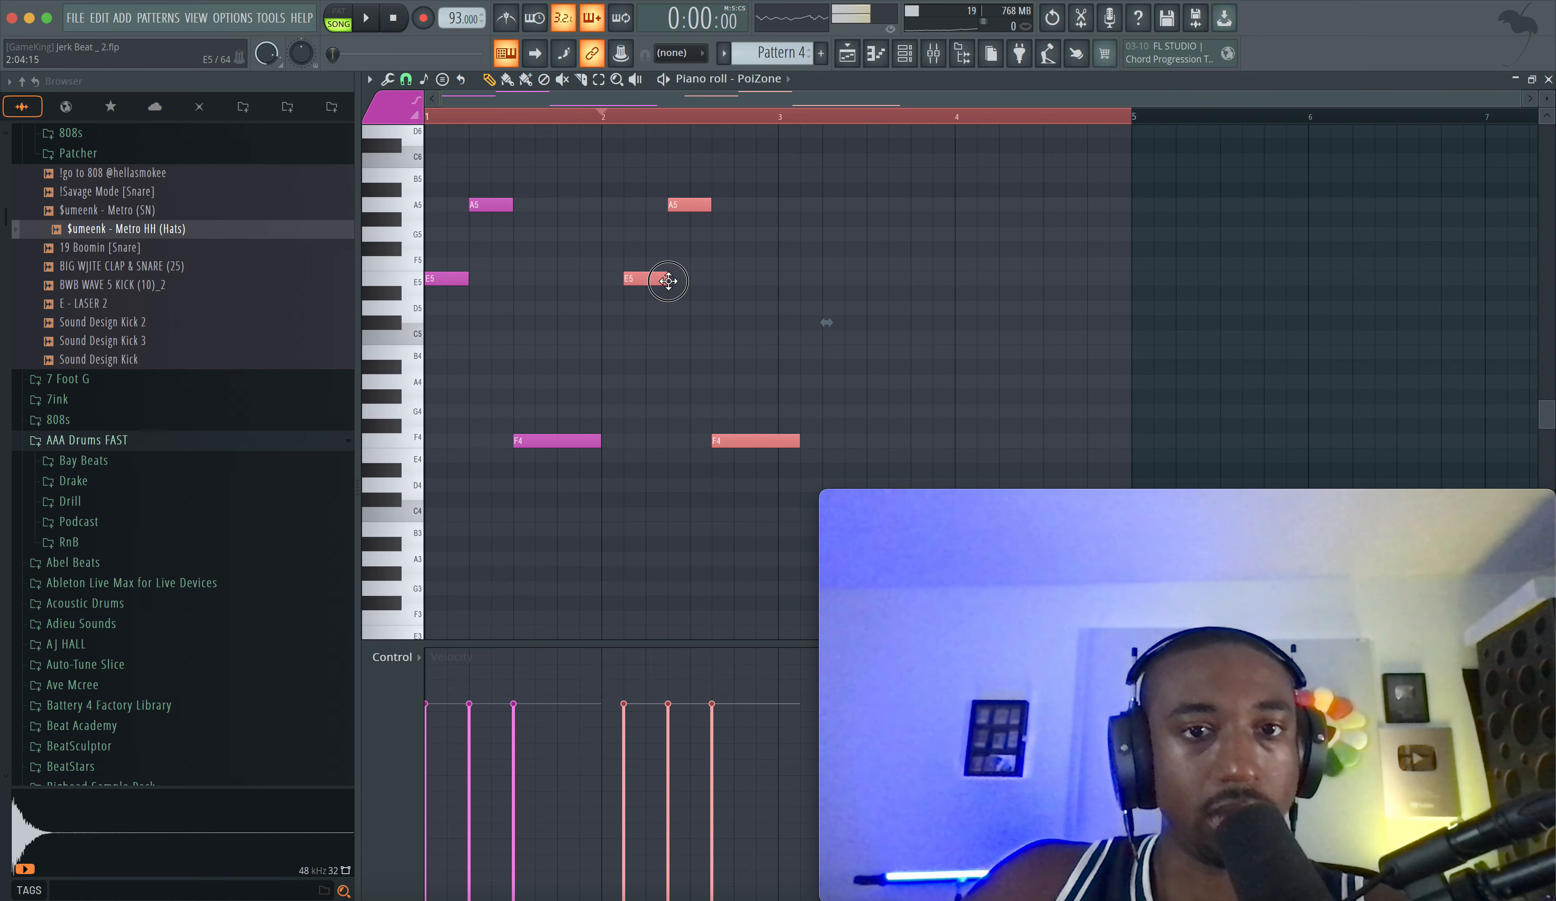
key(space)
drag(743, 434, 597, 142)
drag(732, 154, 667, 225)
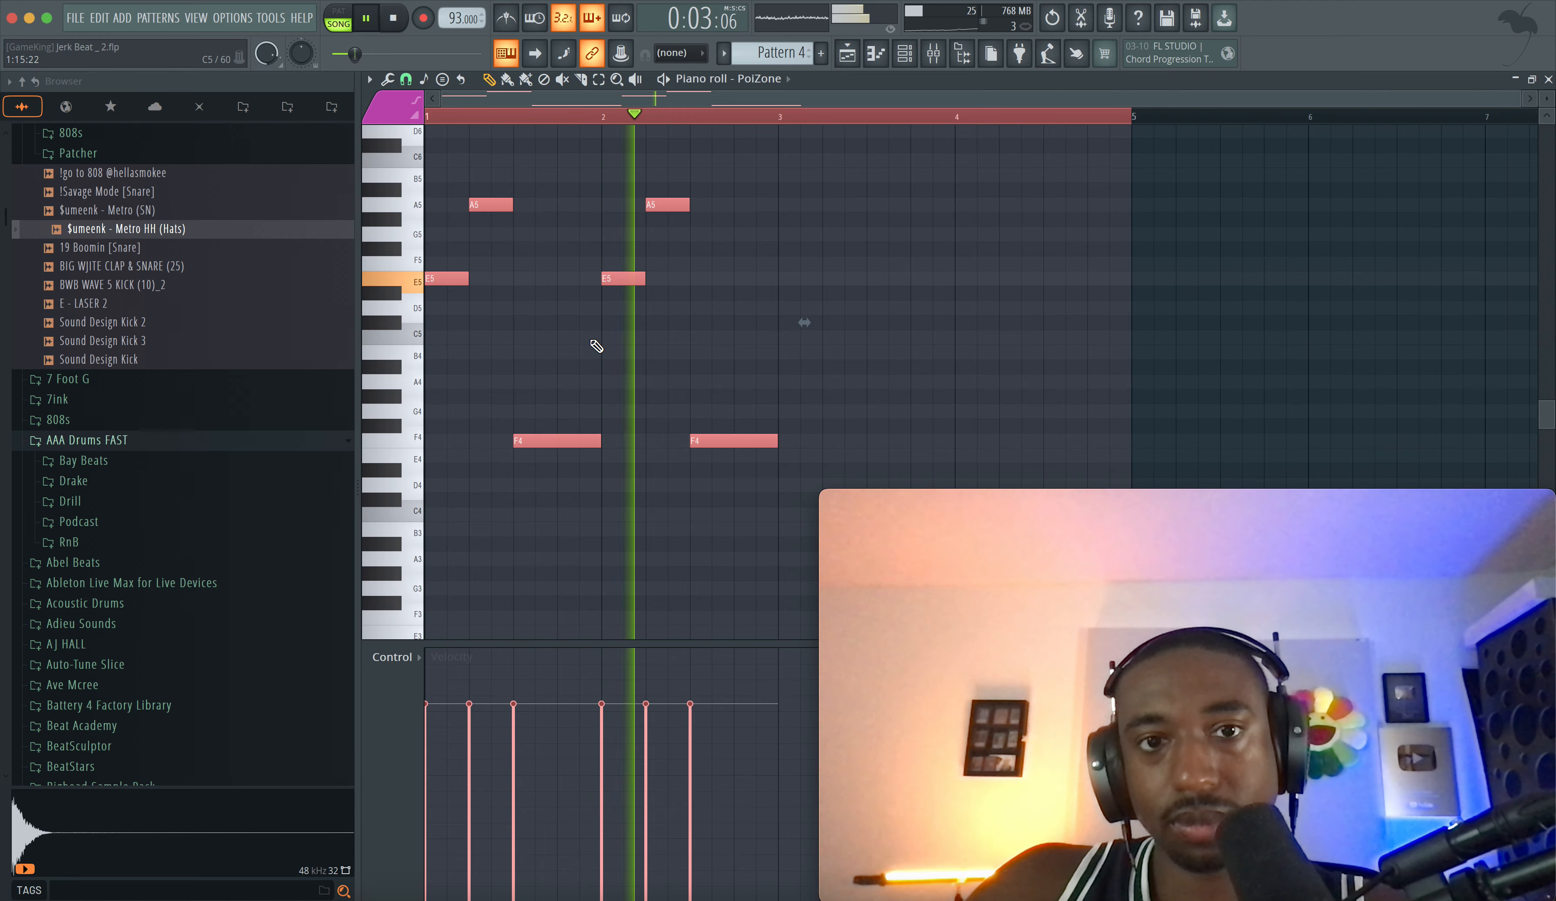
key(space)
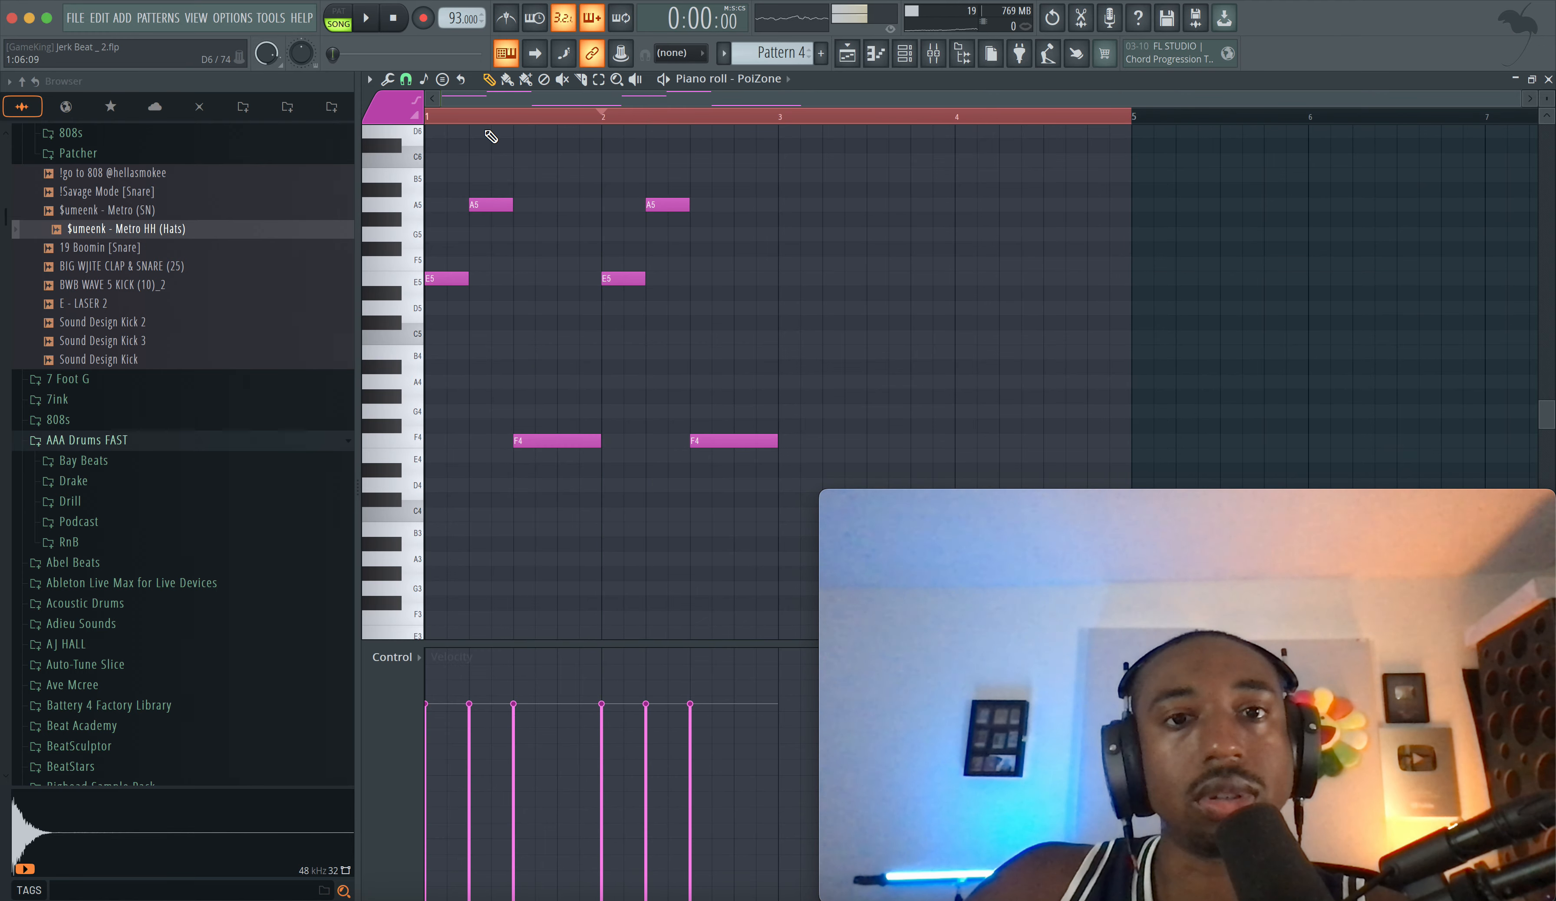
- In bar 2, replace the copied A5 and F4 with an F5 on beat 3, and extend E5 and F5 to two beats each
click(693, 263)
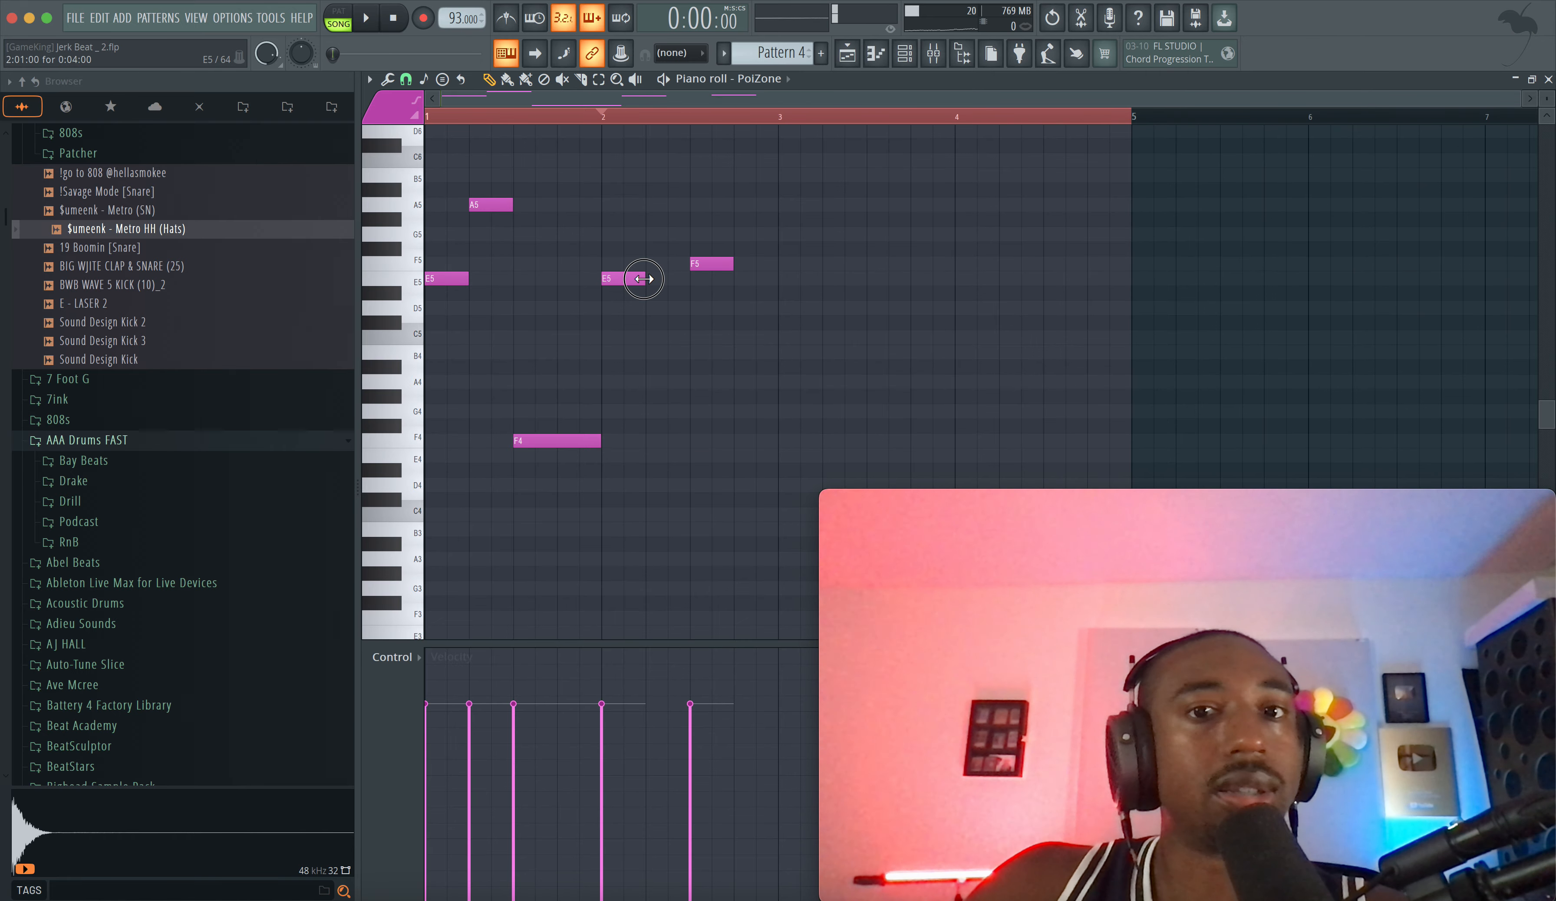
drag(753, 303, 604, 237)
key(space)
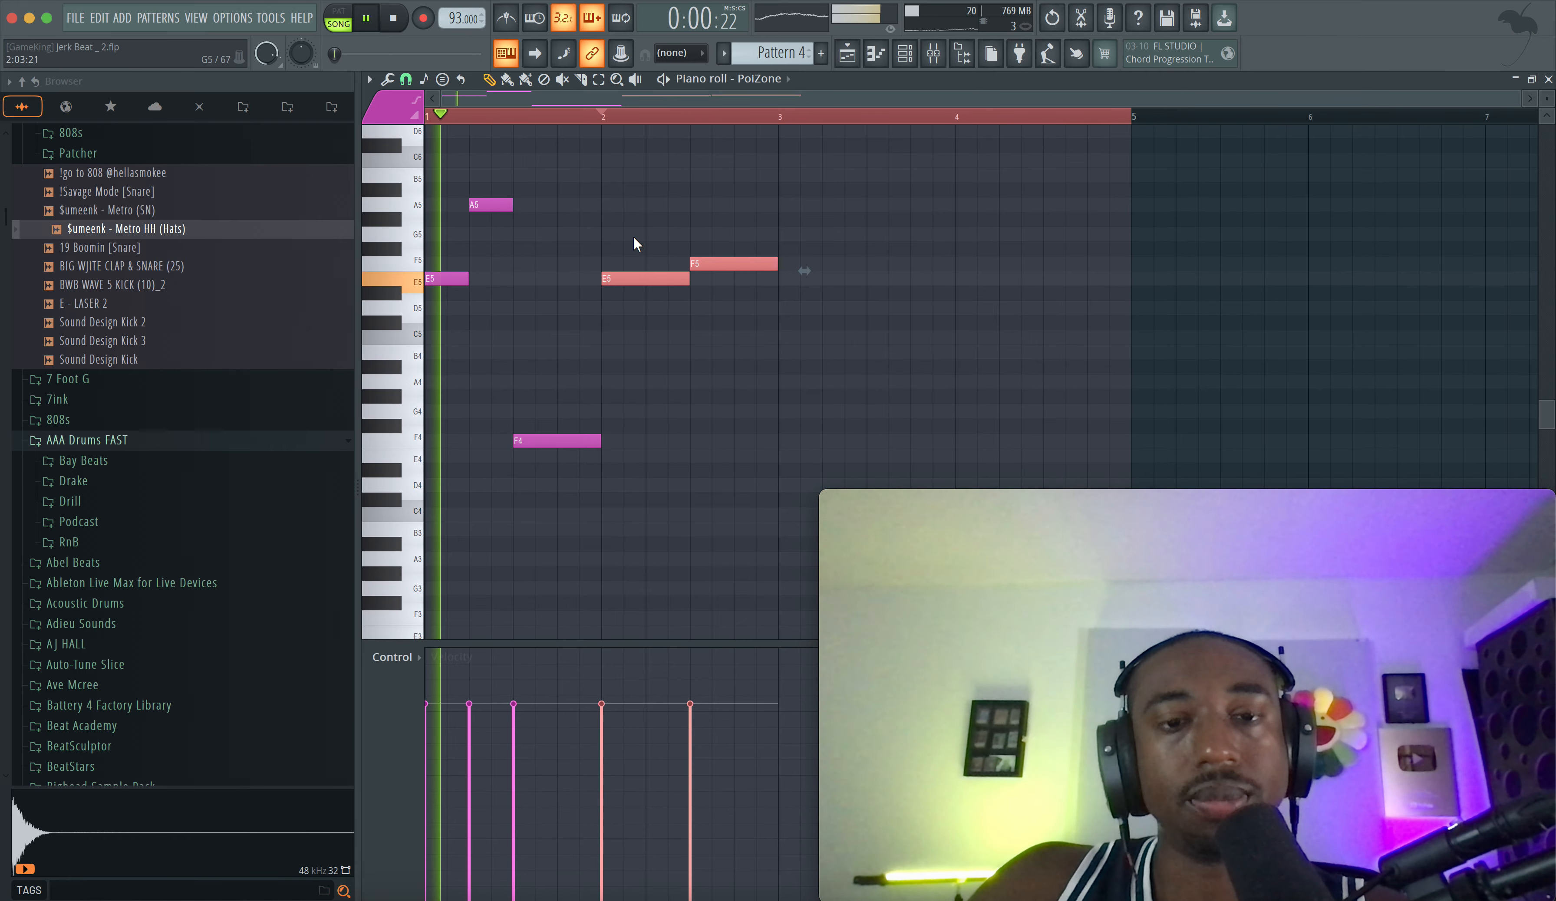
- Audition the melody without the time selection and shorten the Pattern 4 clip on Track 3 to two bars
click(644, 120)
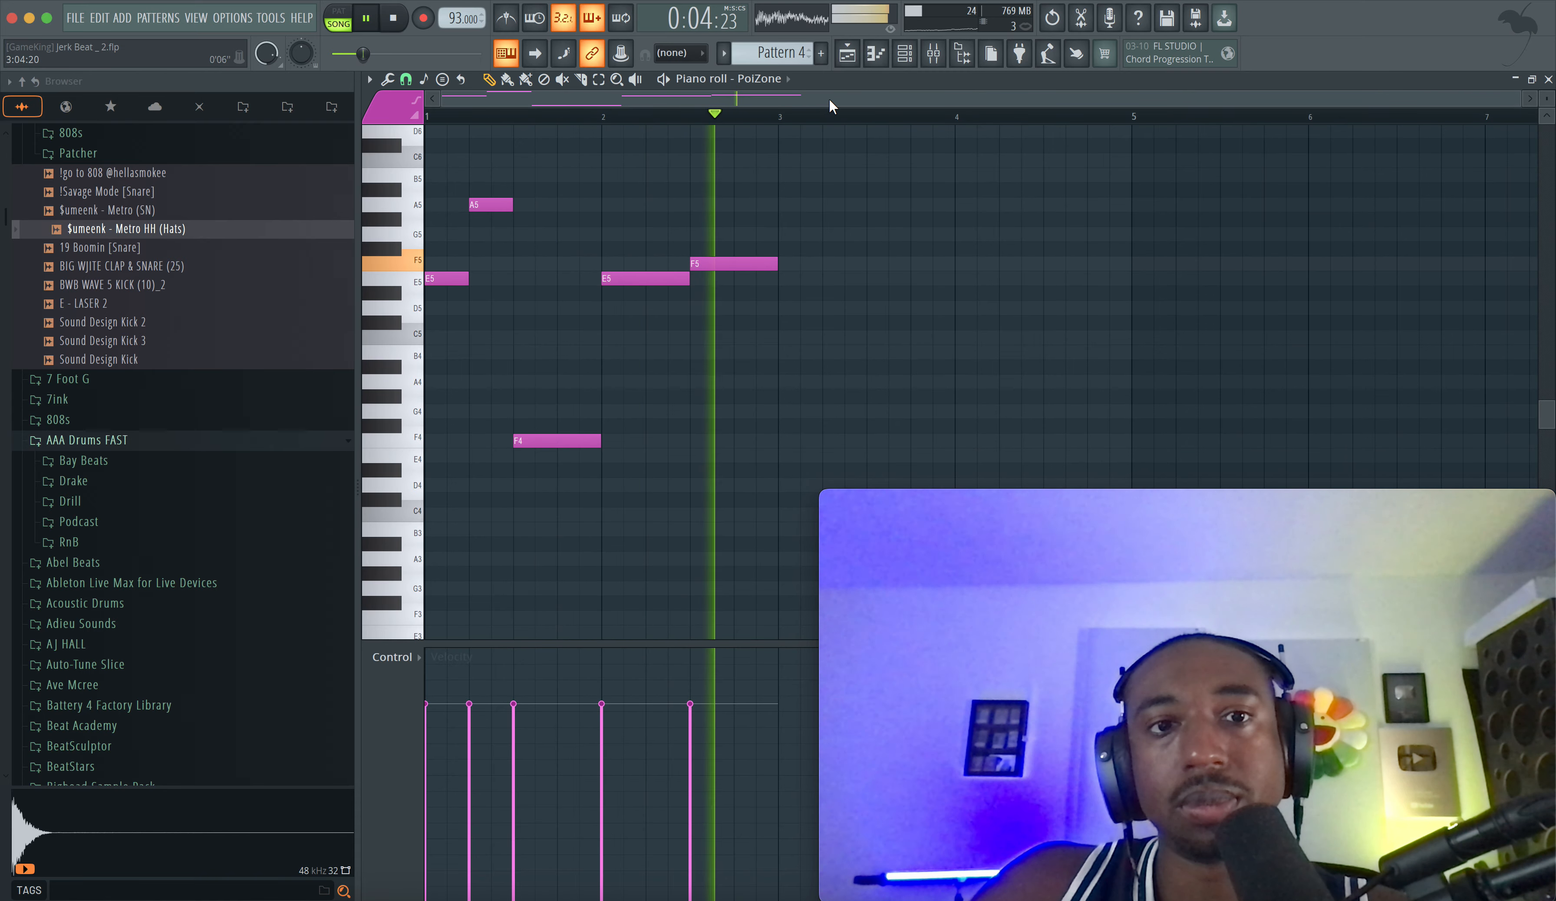
key(space)
click(846, 61)
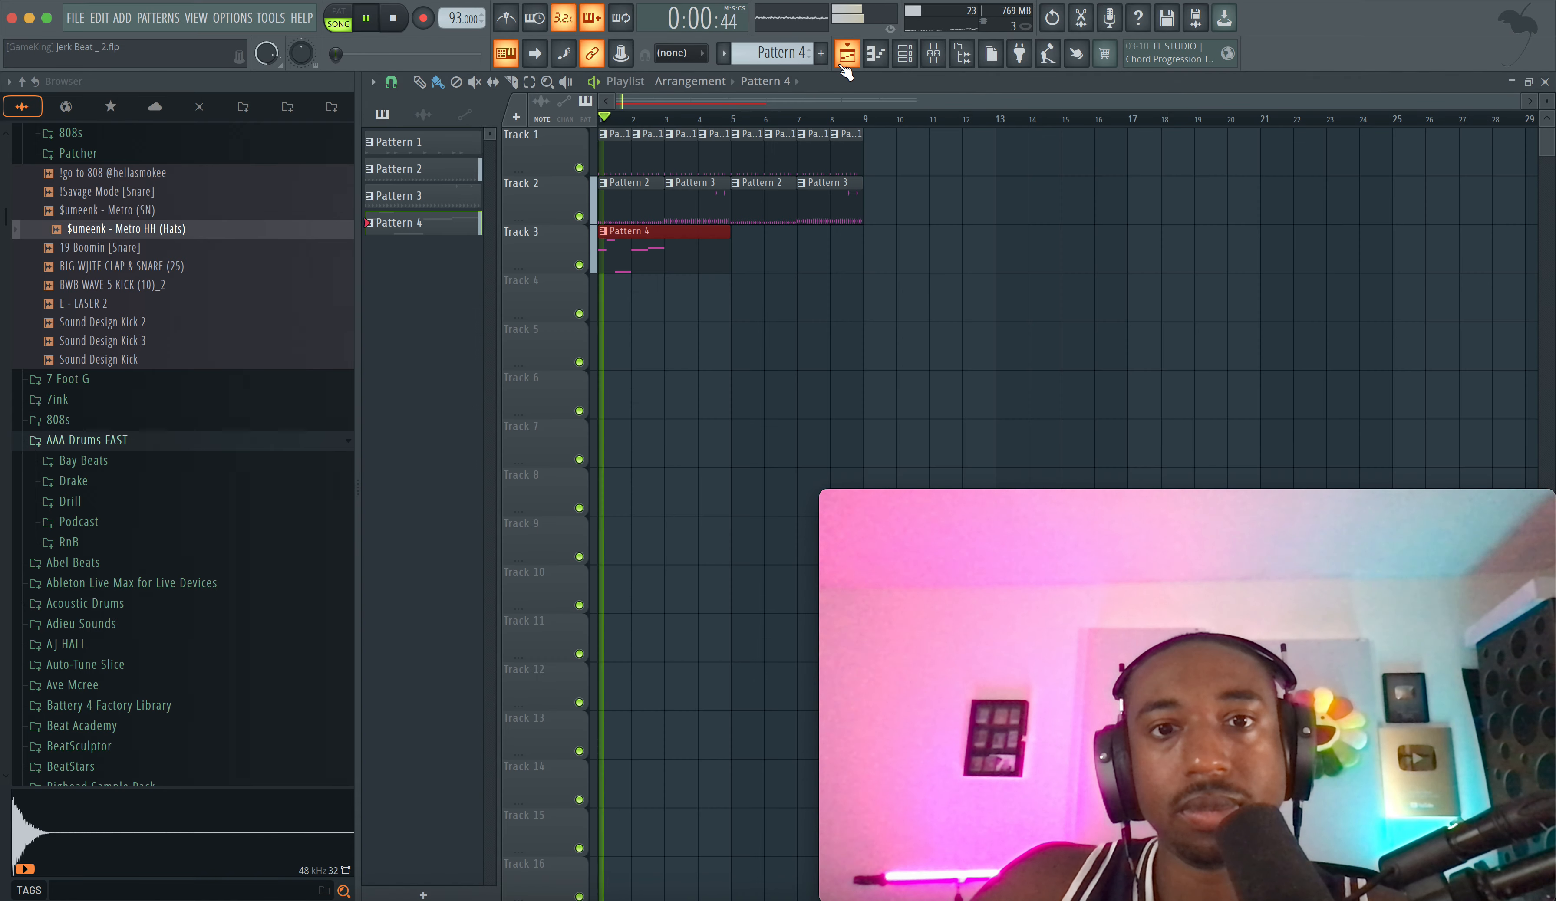
drag(728, 245, 647, 242)
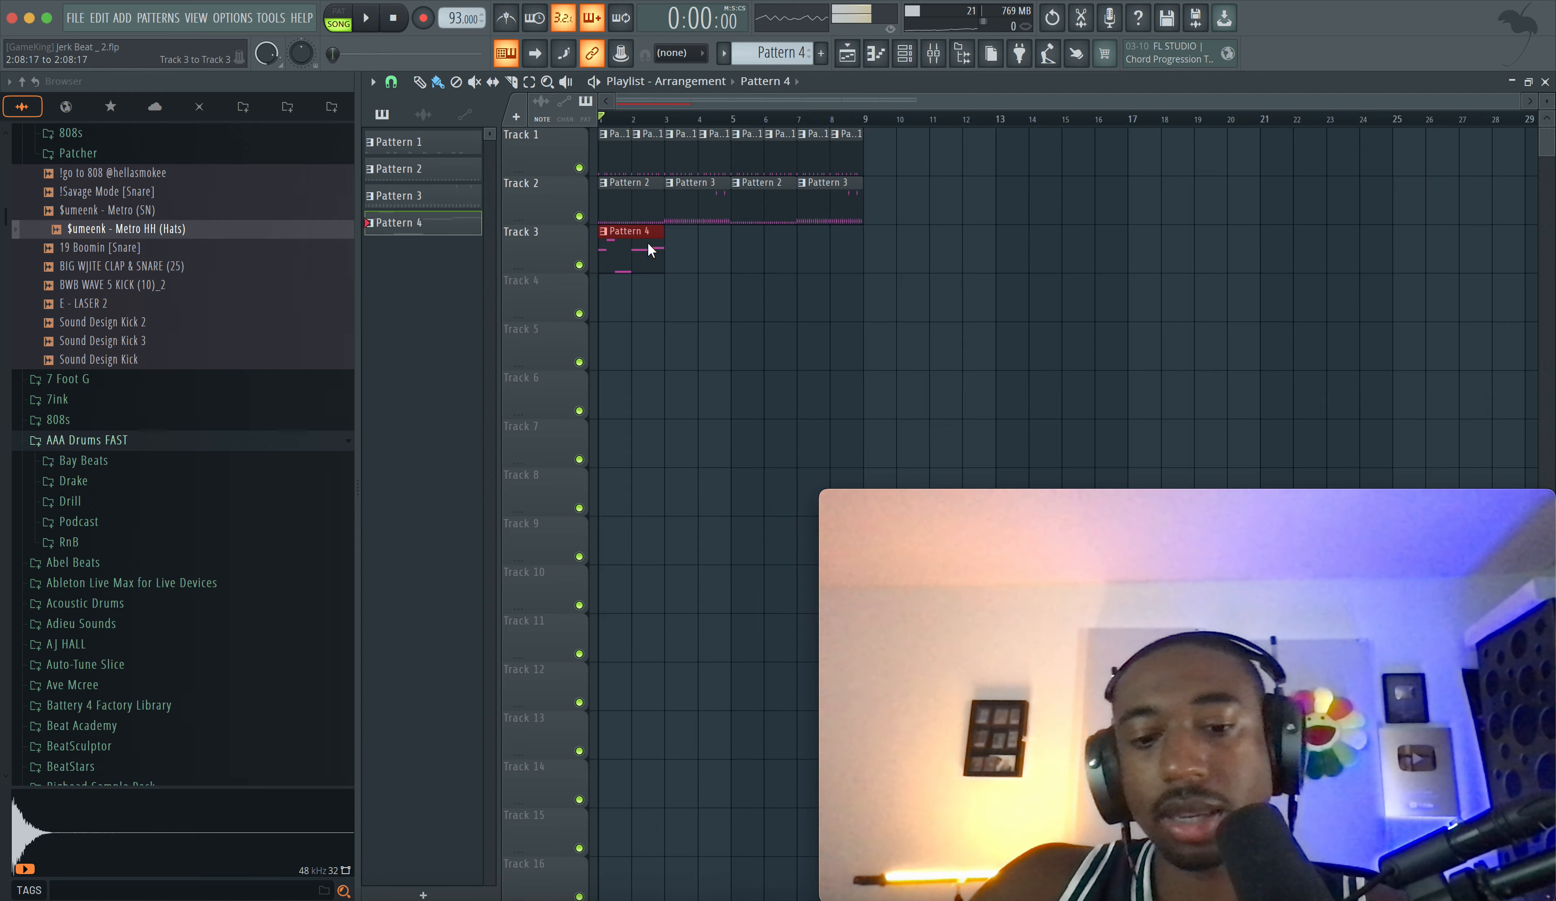
- Duplicate the two-bar Pattern 4 clip three times along Track 3 to fill eight bars, and play the arrangement
key(ctrl+b)
key(ctrl+b)
key(ctrl+b)
key(space)
- Open the PoiZone plugin from the channel rack and hide the browser
click(912, 55)
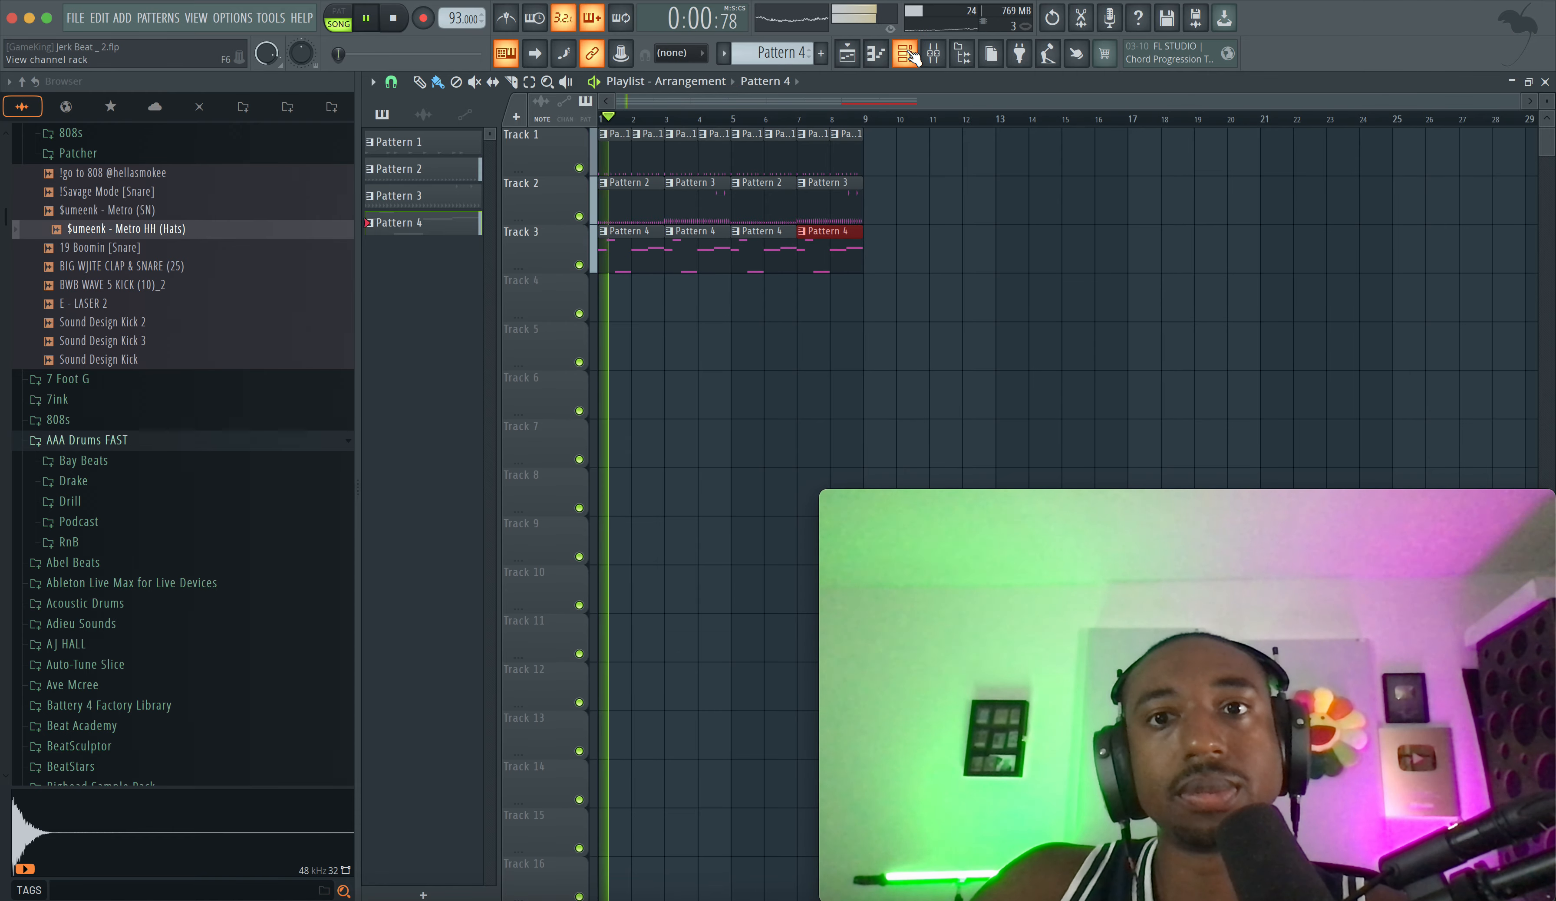
click(603, 241)
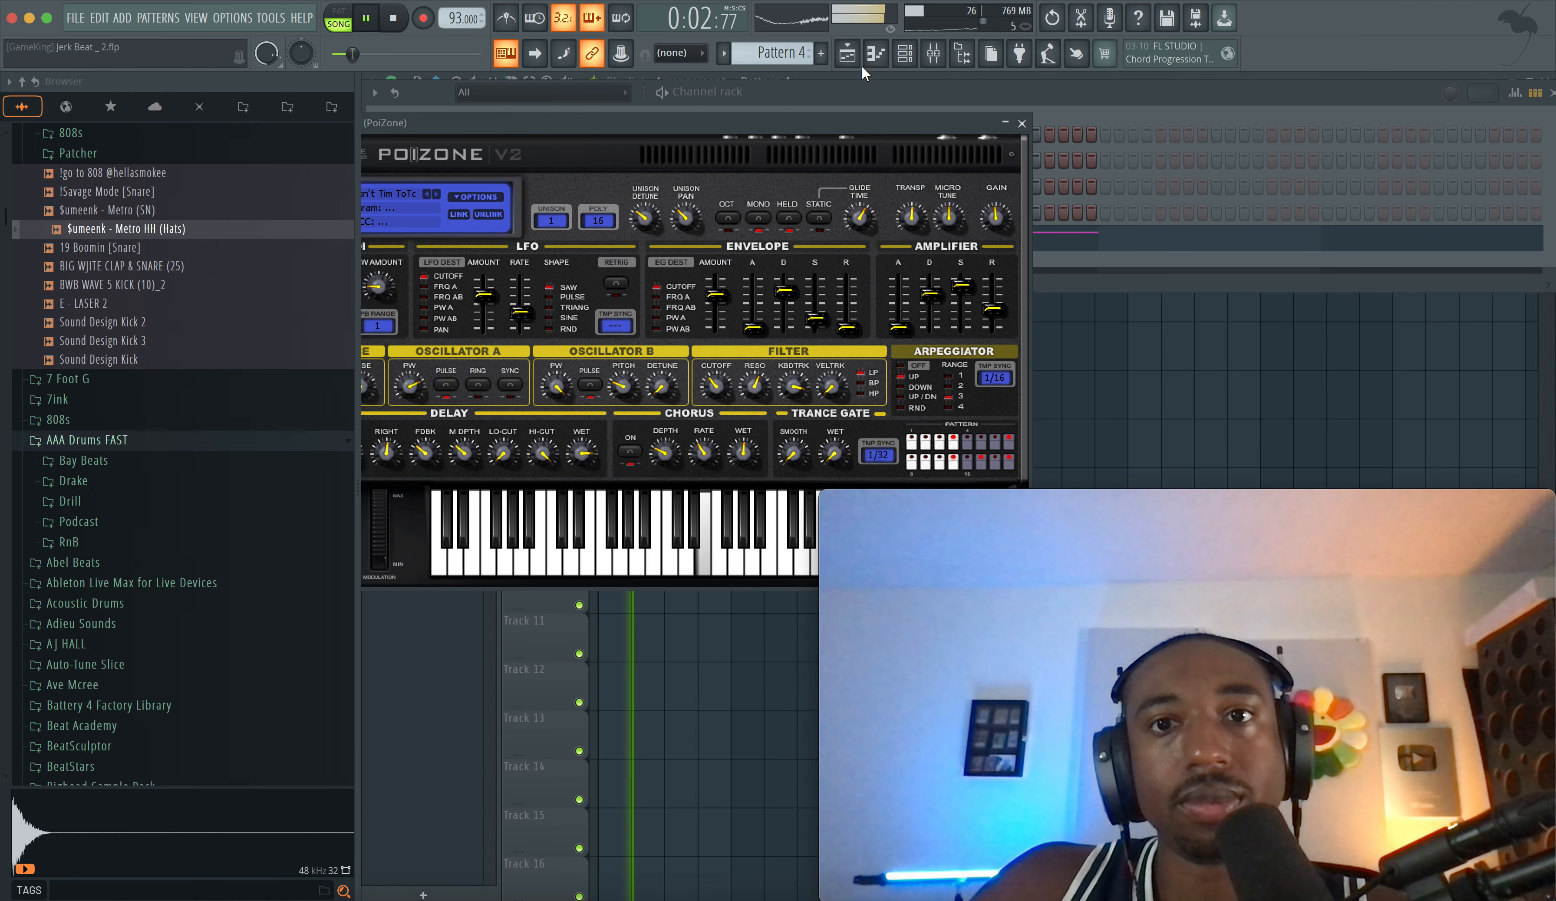
click(963, 55)
drag(427, 126, 646, 109)
click(45, 238)
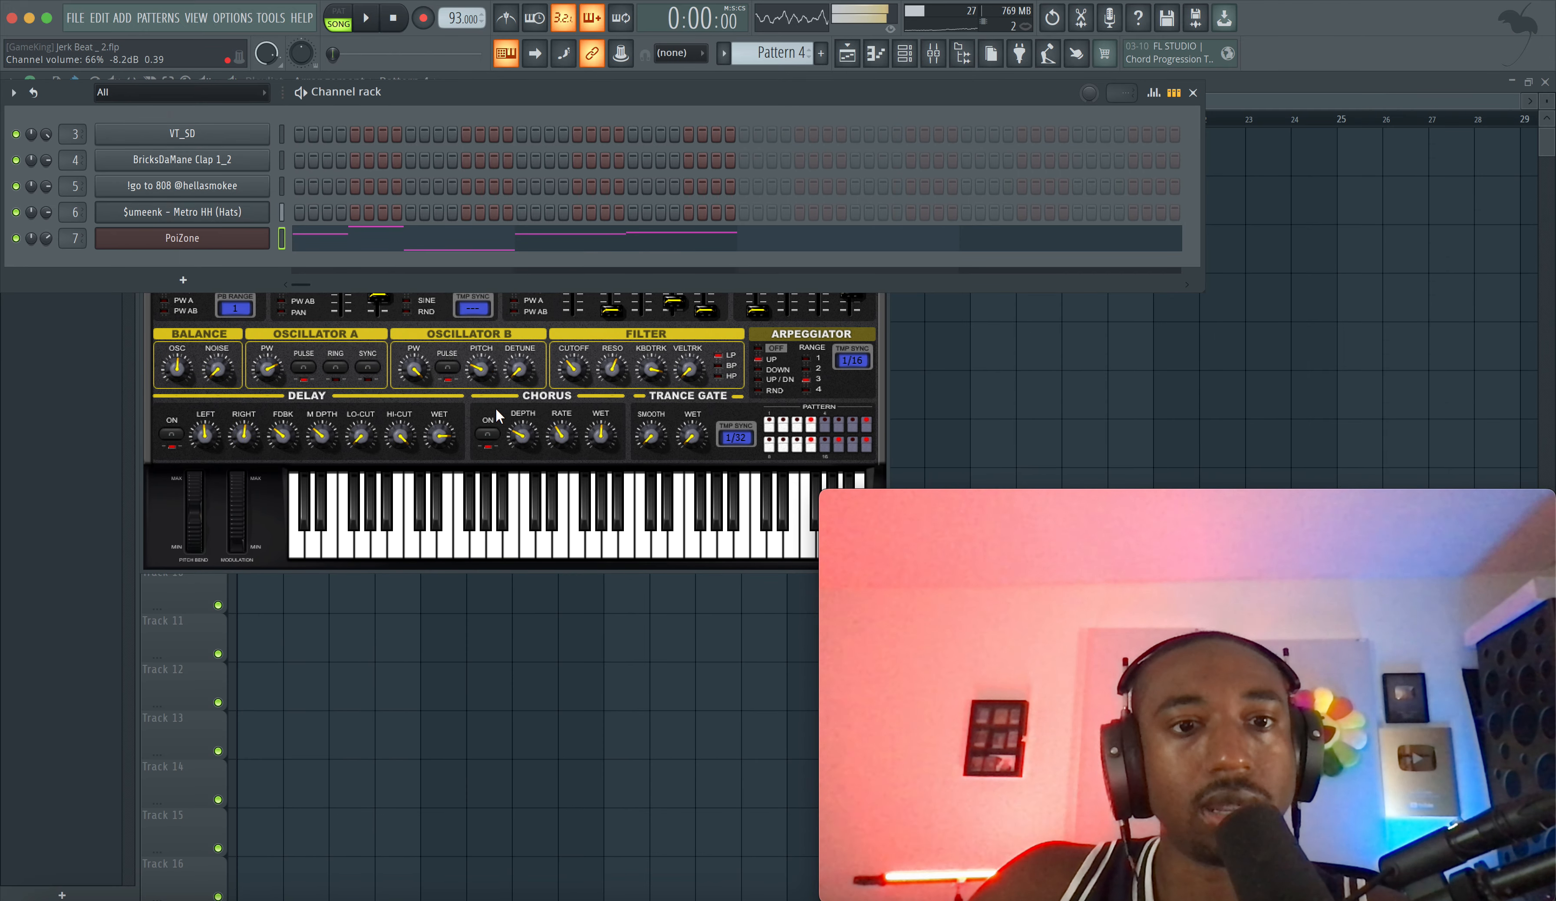
- Set PoiZone's delay wet level to 41% during playback and audition the chorus, leaving it switched on
click(441, 399)
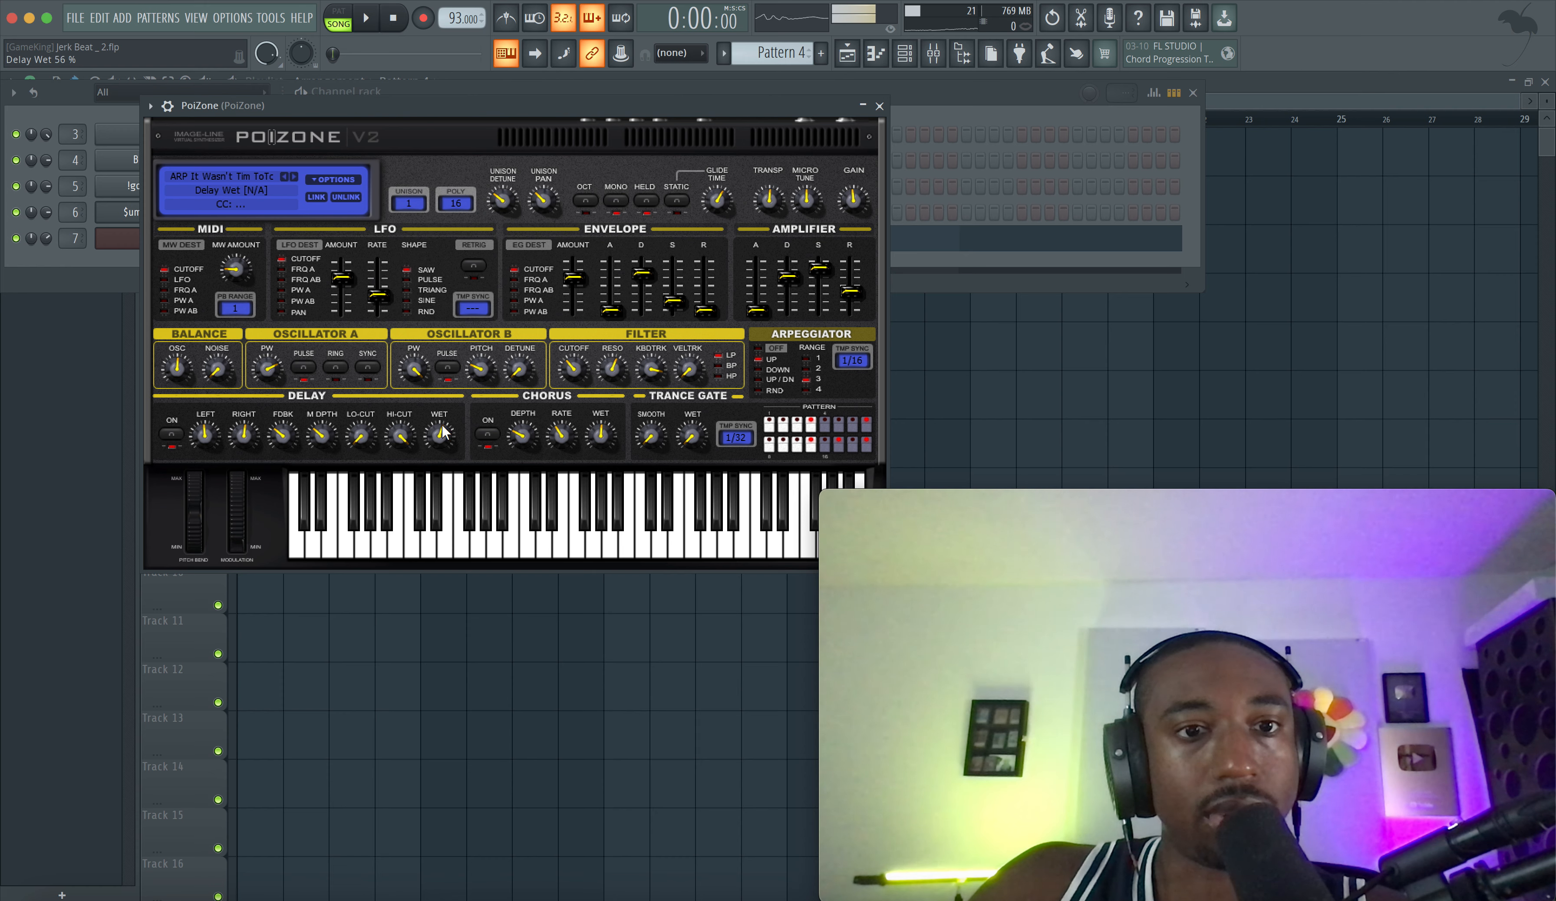
key(space)
scroll(443, 431, down, 3)
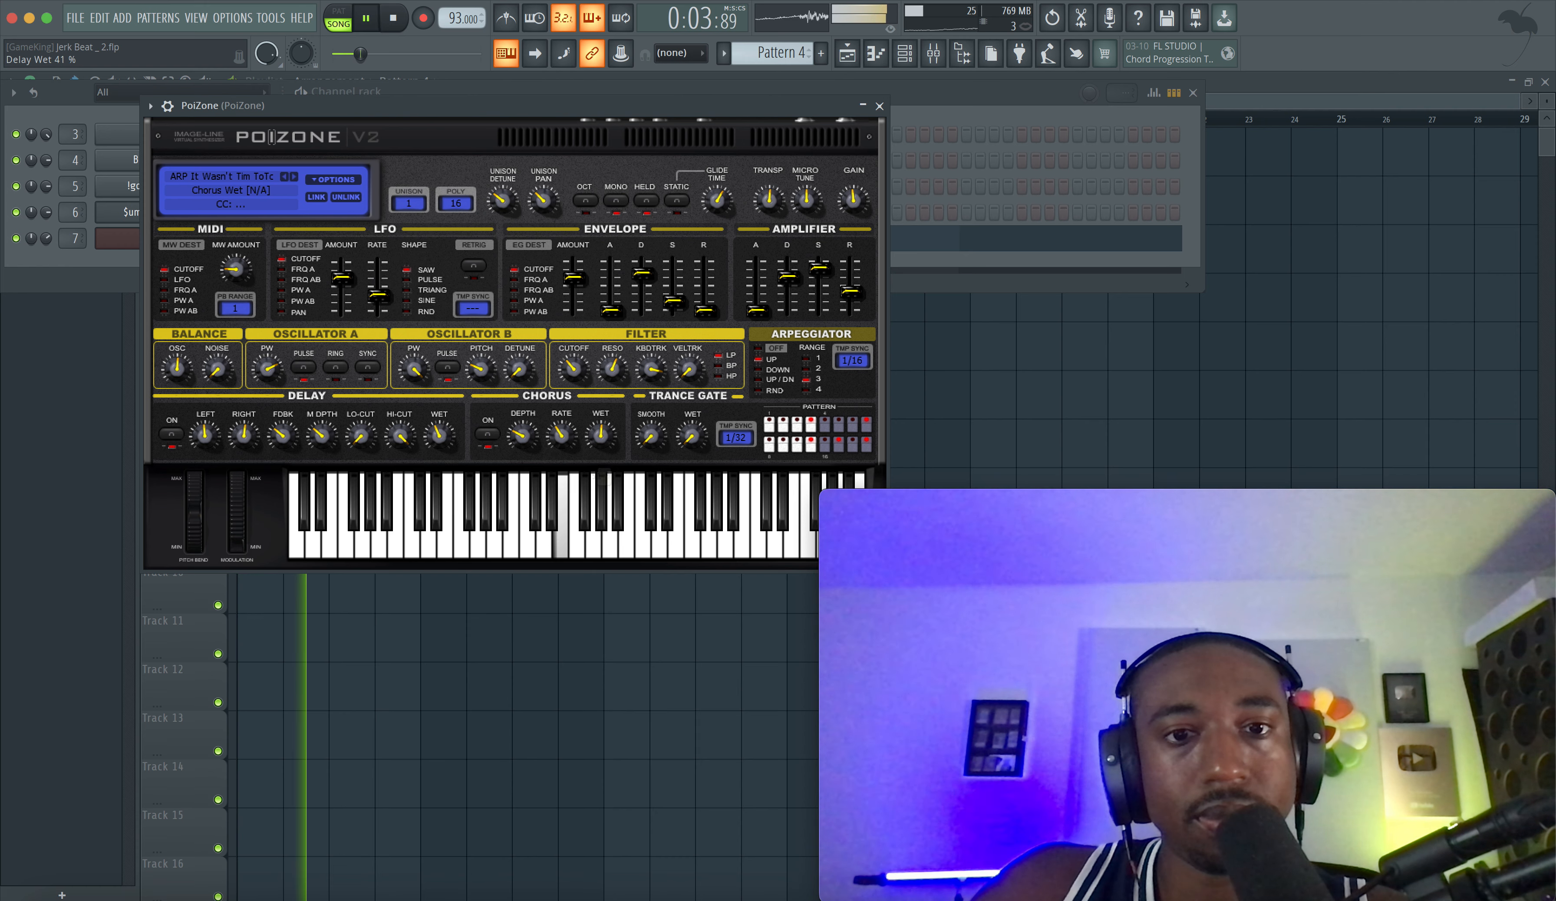
click(492, 439)
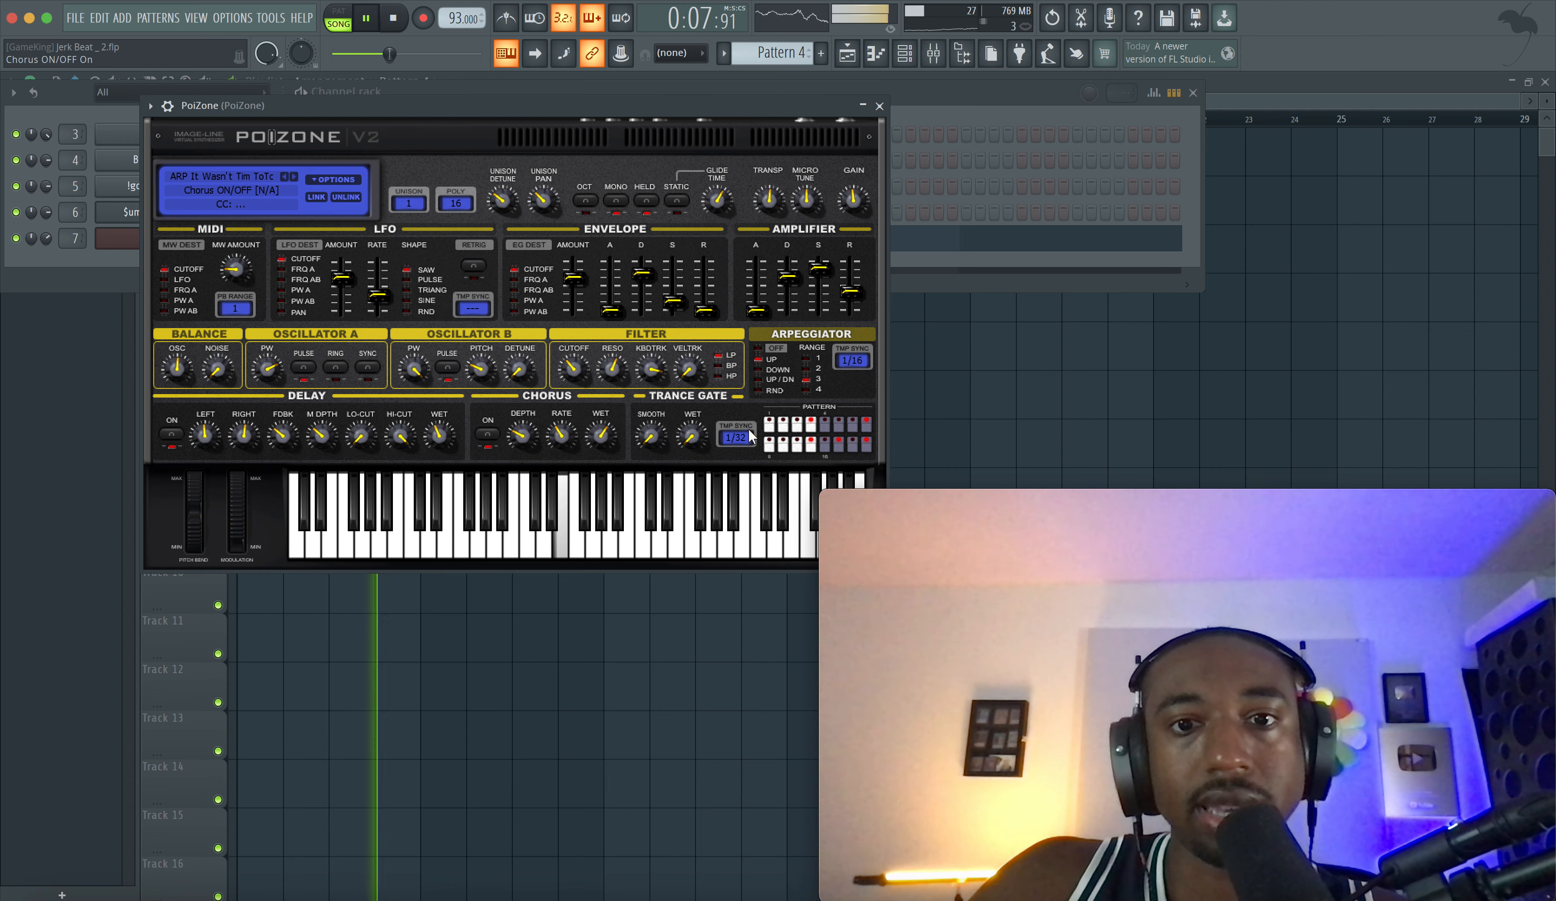
- Set PoiZone's trance gate wet level to 61% and rework its step pattern, turning on steps including 1, 7 and 15
click(679, 437)
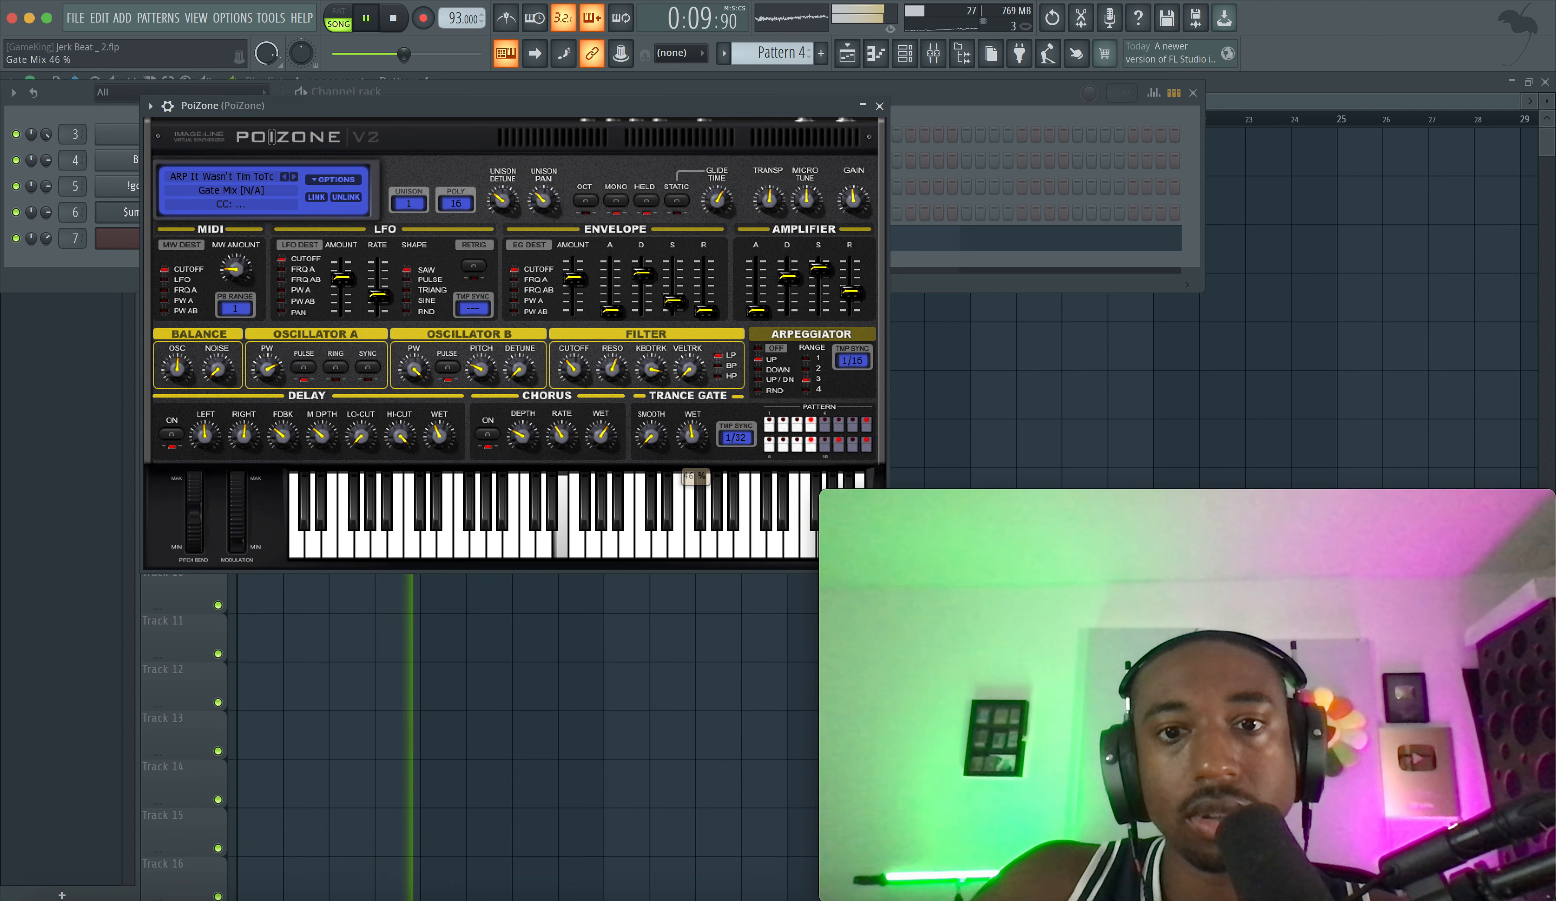
drag(691, 435, 691, 427)
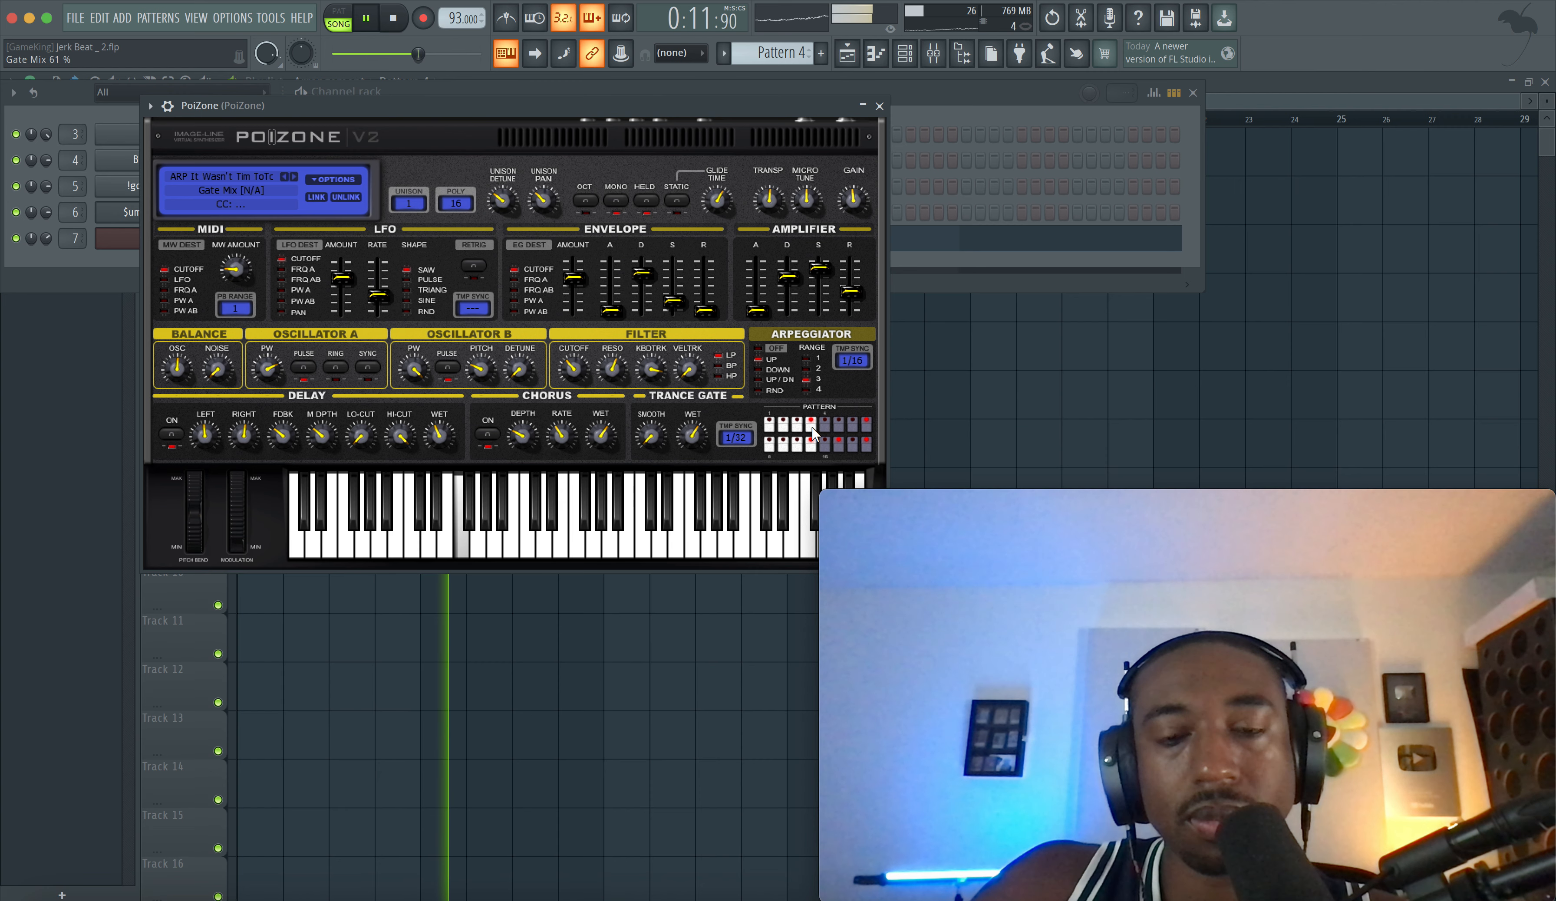
click(866, 445)
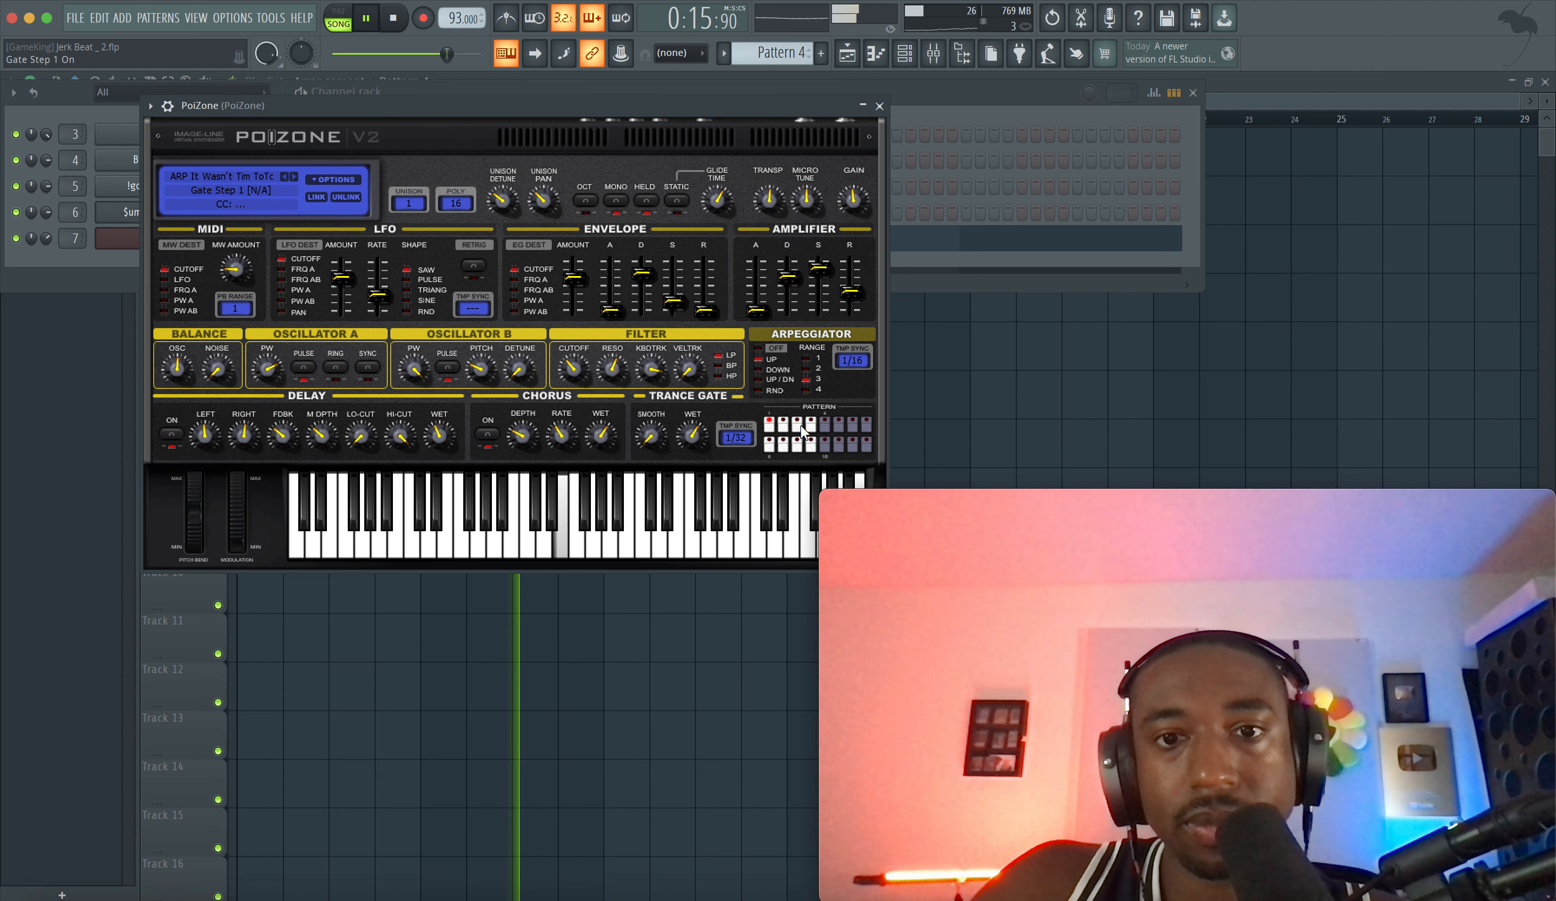
click(826, 424)
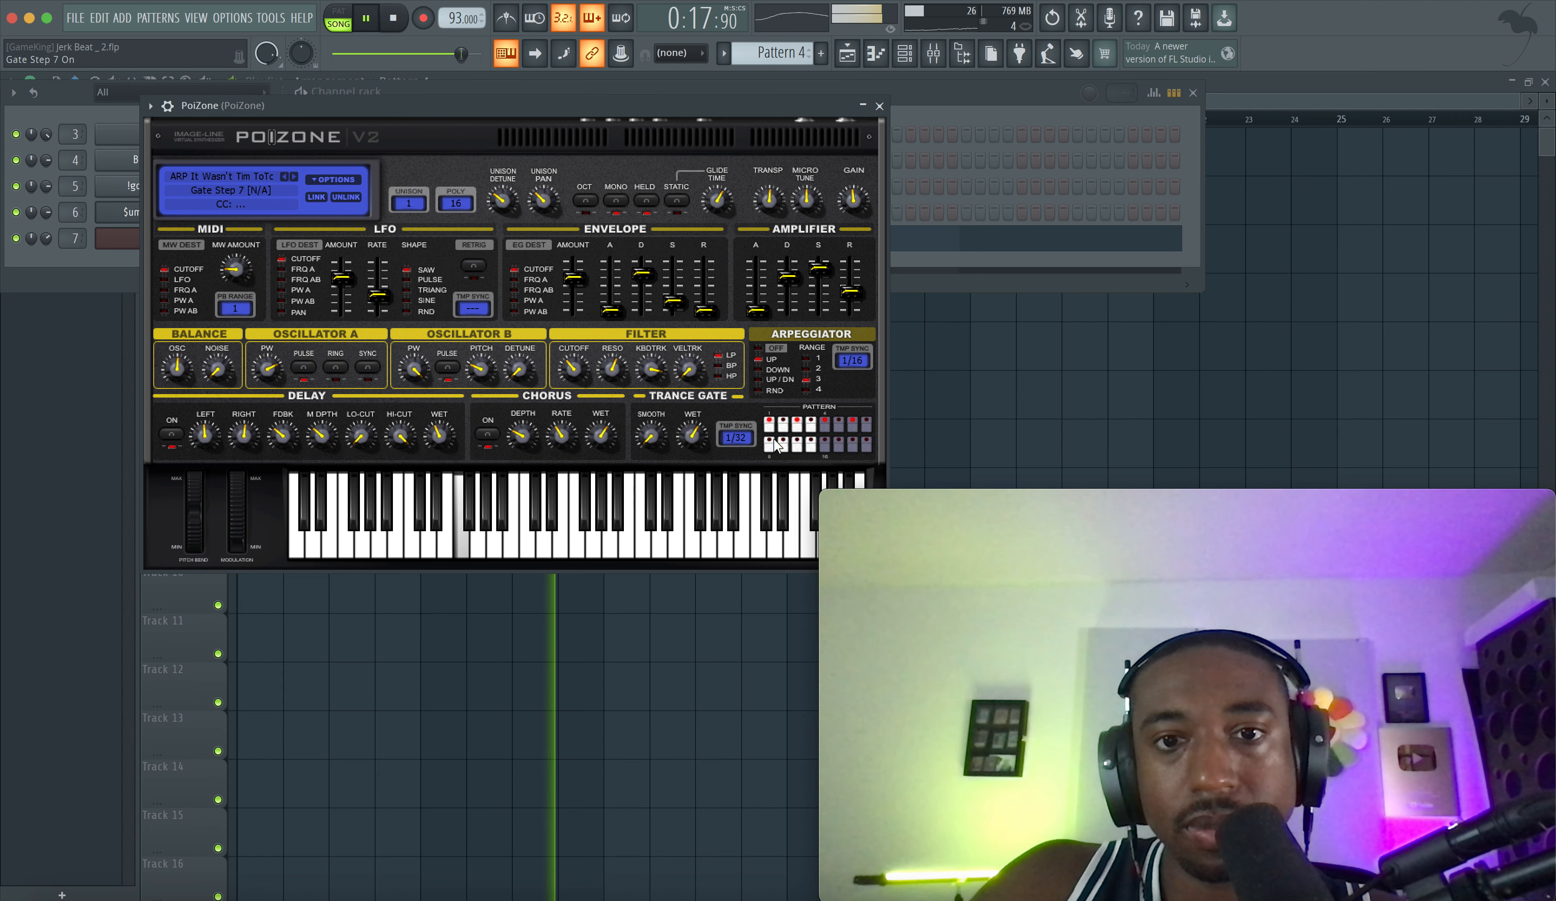
click(772, 444)
click(825, 443)
key(space)
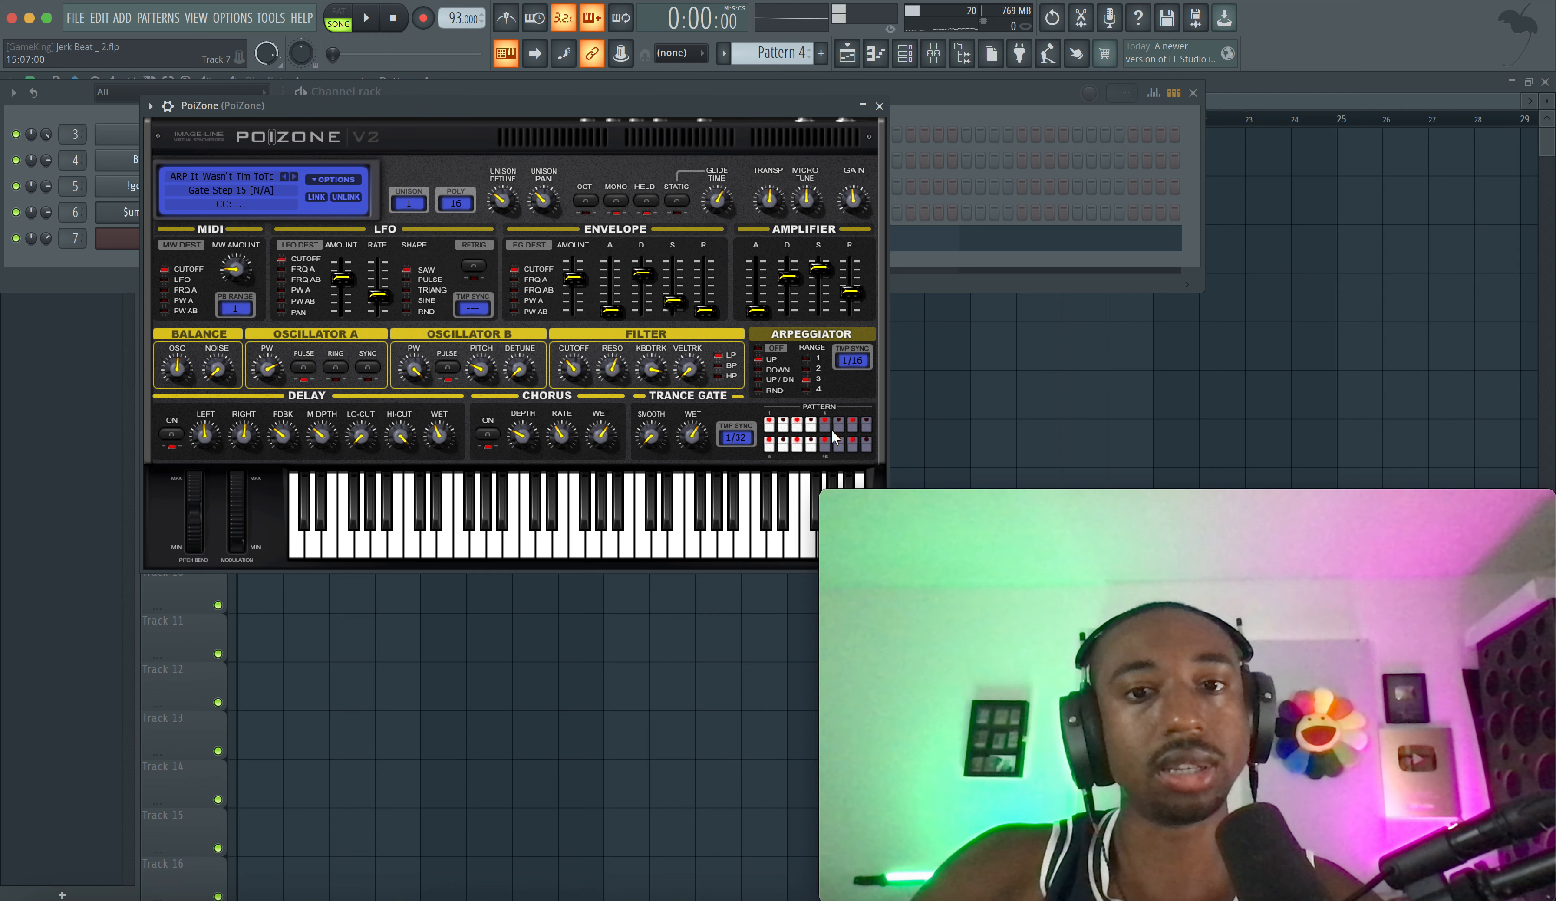
- Refine the trance gate pattern during playback, turning on steps 4 and 14, and raise the gate wet level to 100%
key(space)
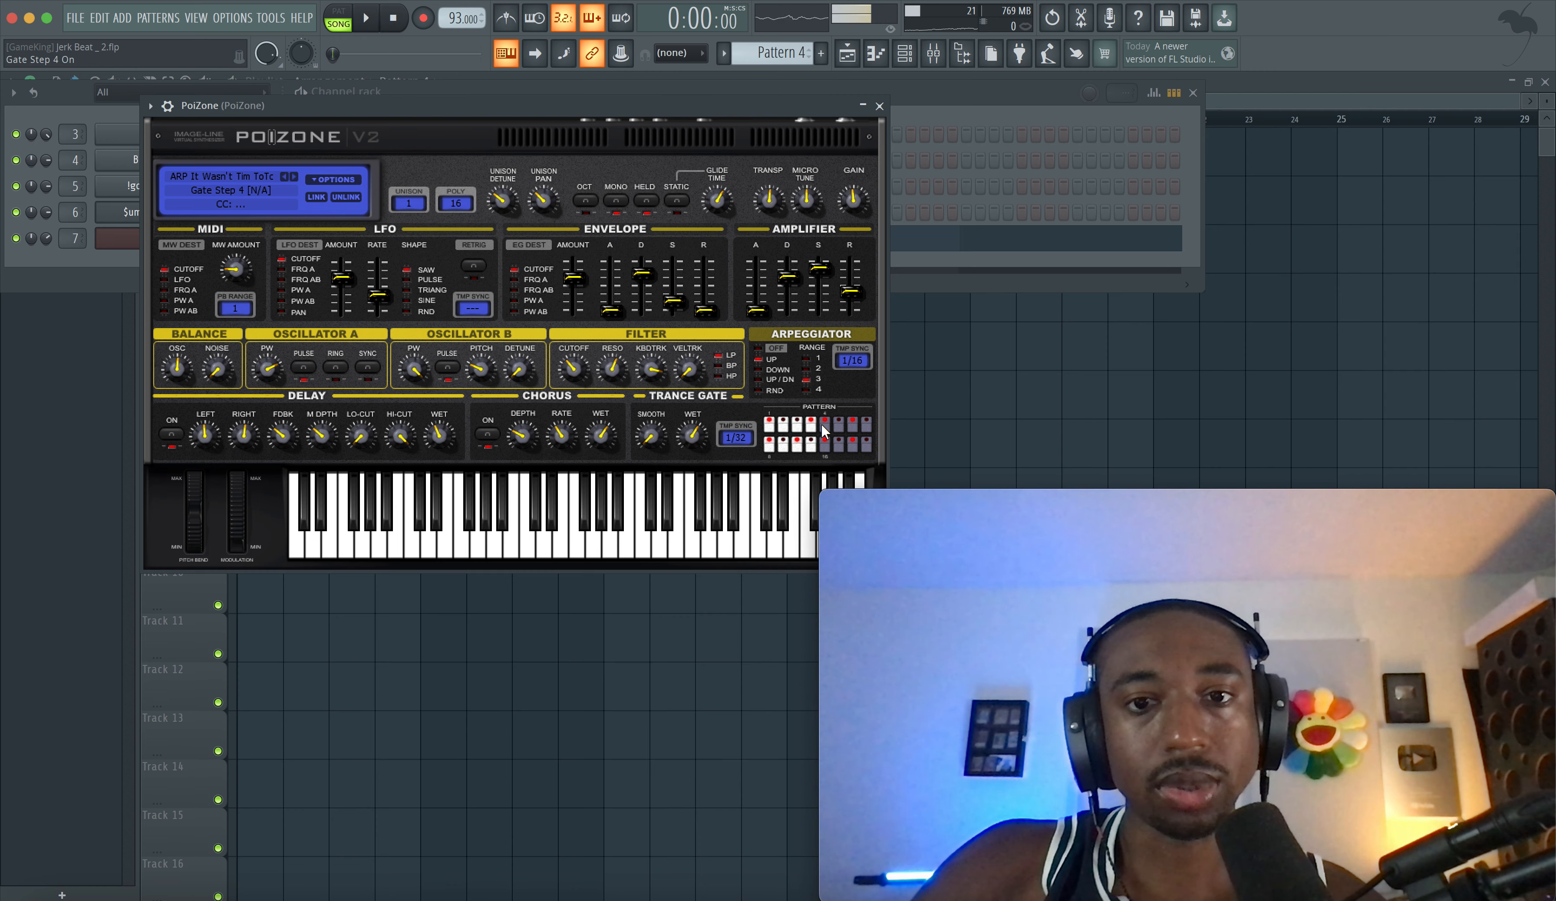
key(space)
click(796, 444)
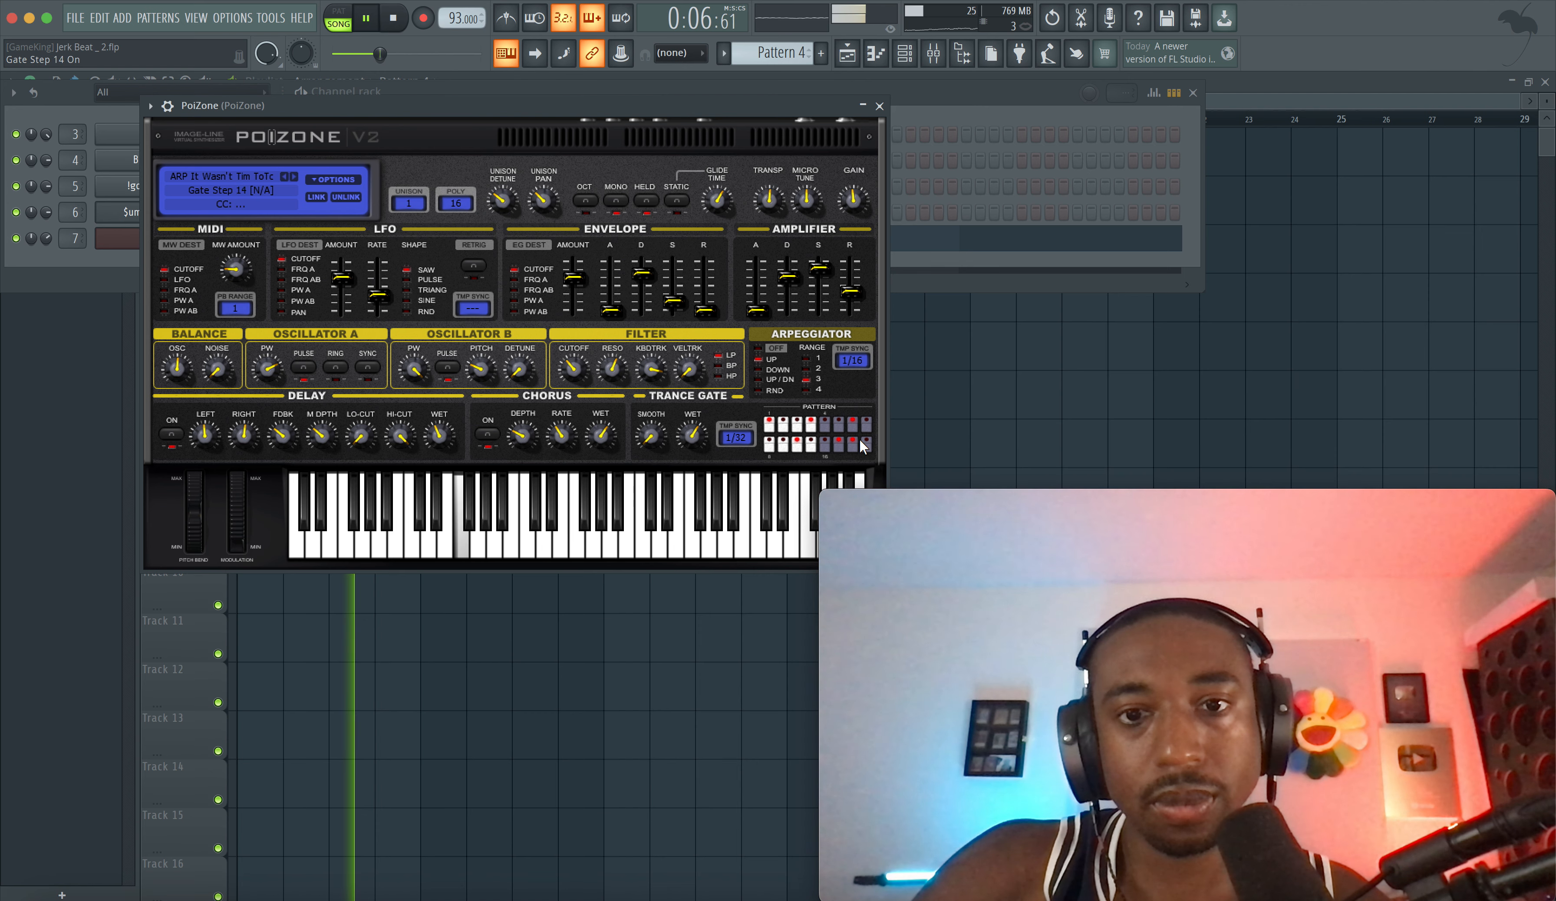
click(849, 443)
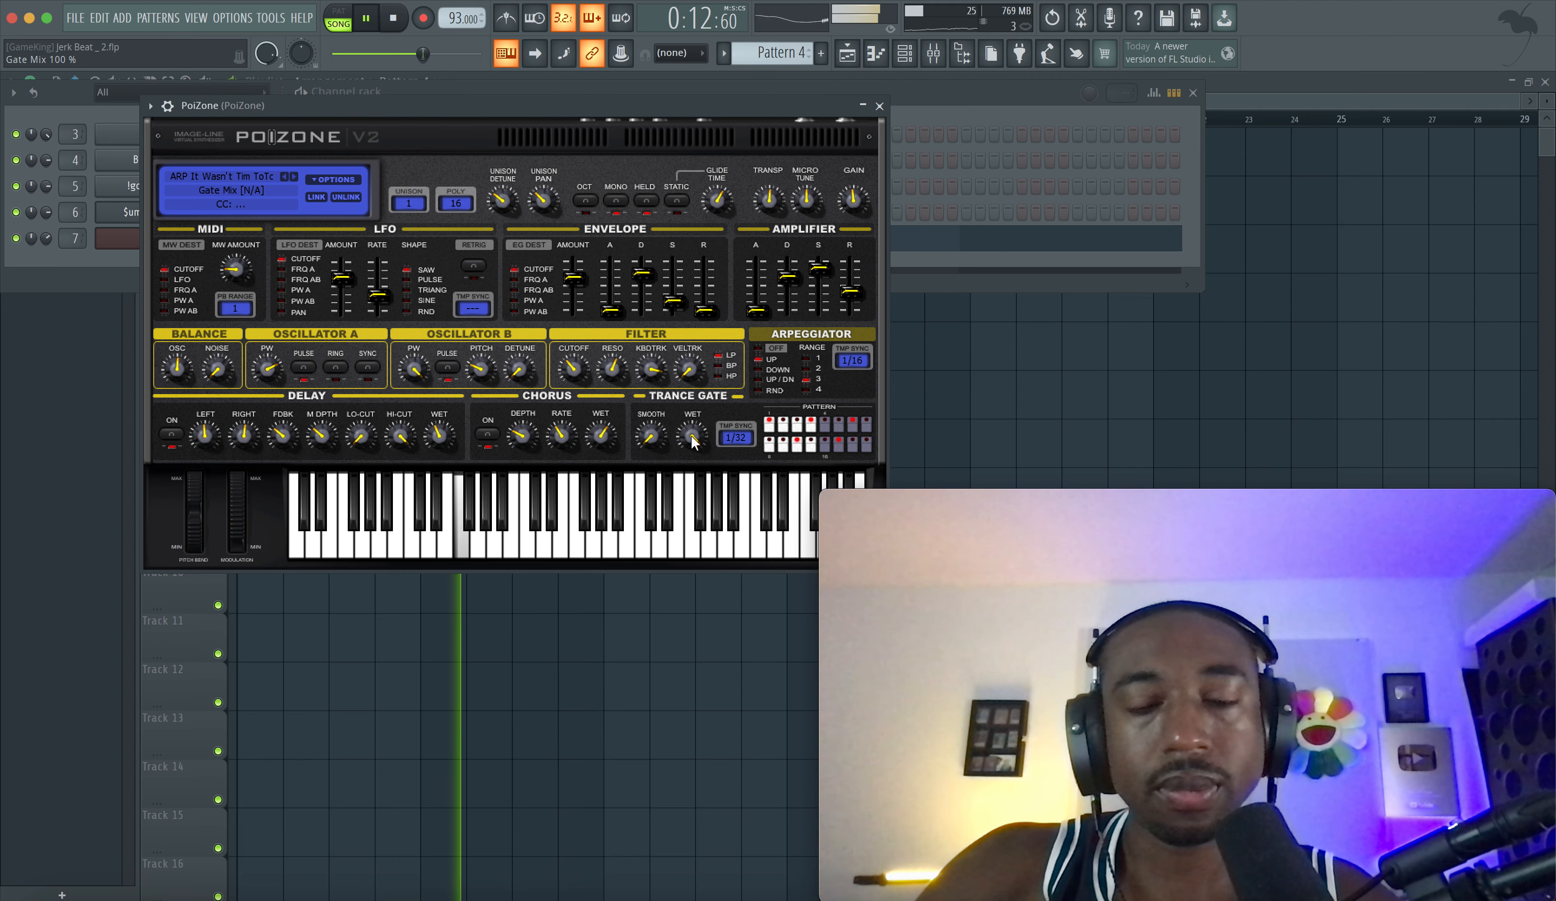
key(space)
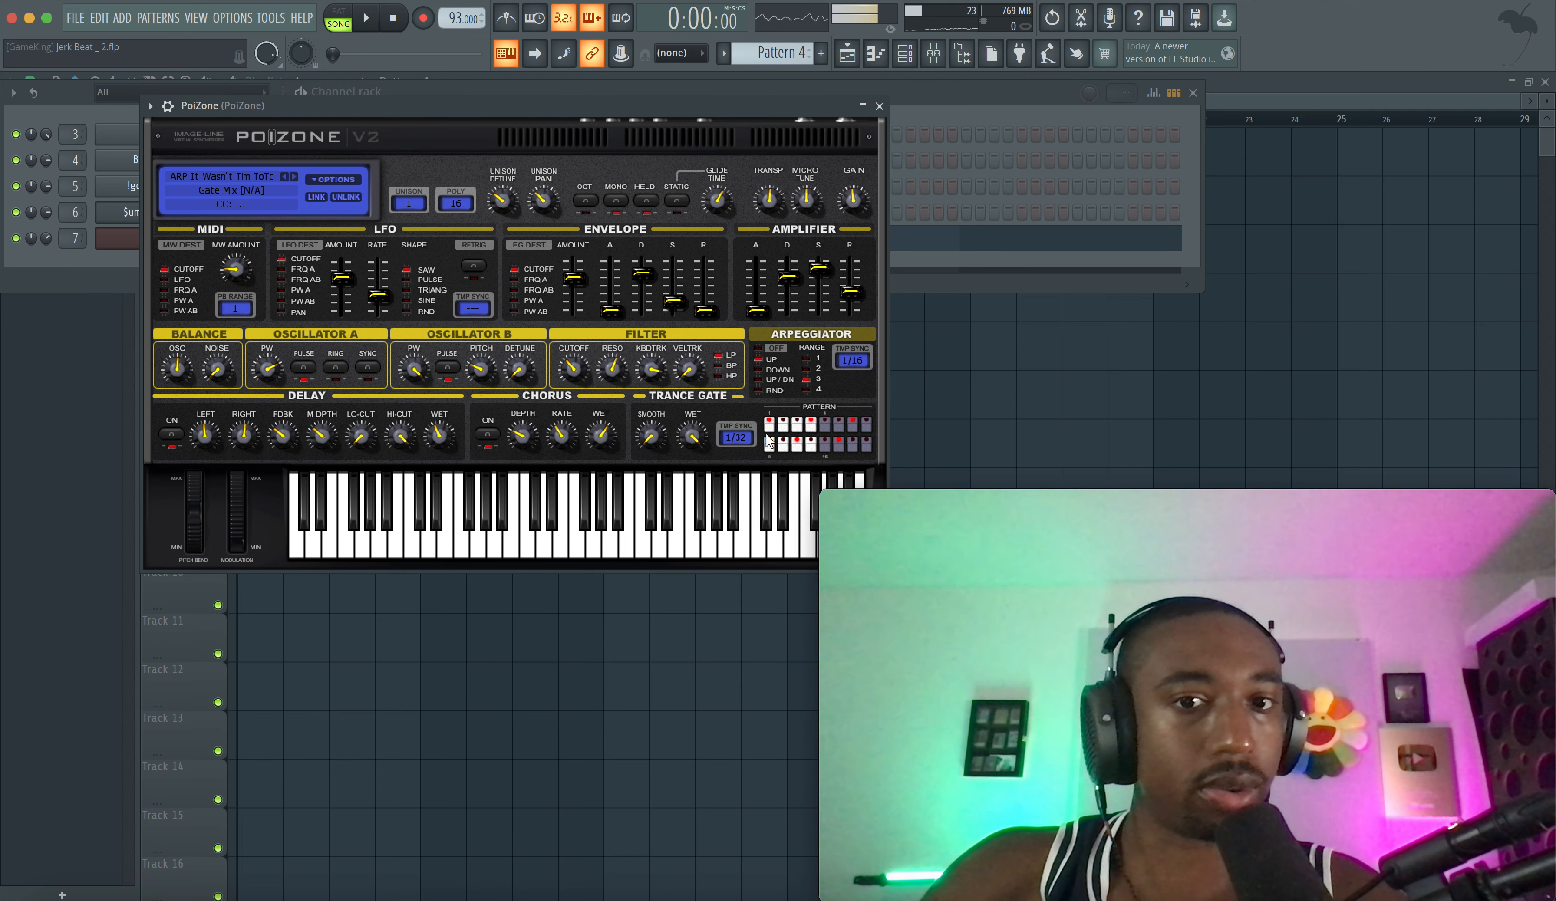
- Set the trance gate's tempo sync to 1/16 and its wet level to 59%
click(735, 436)
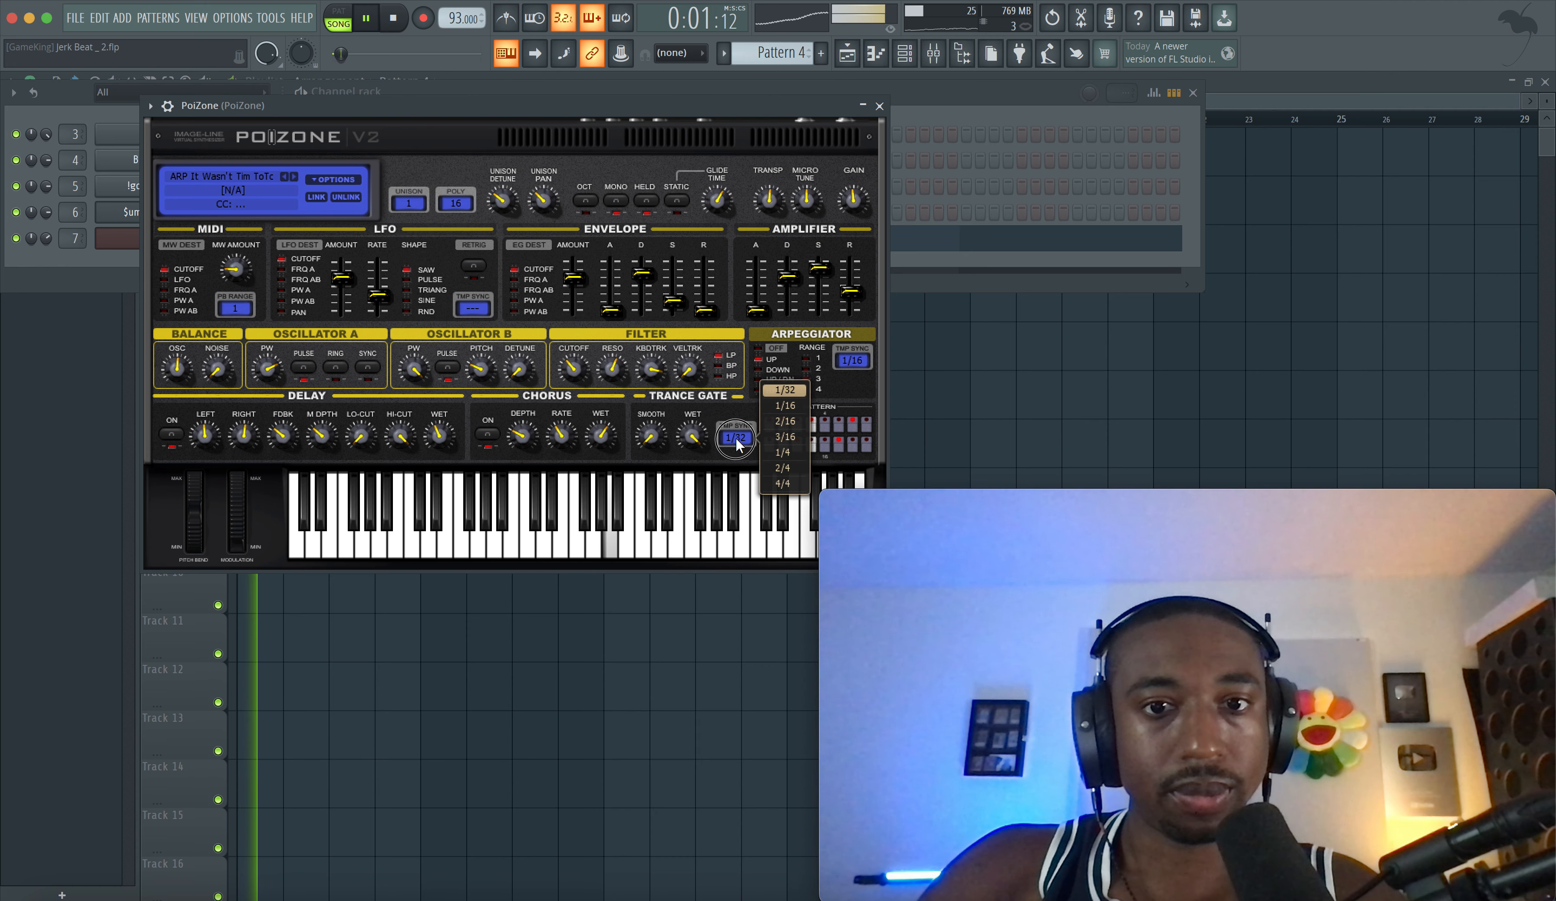
click(784, 405)
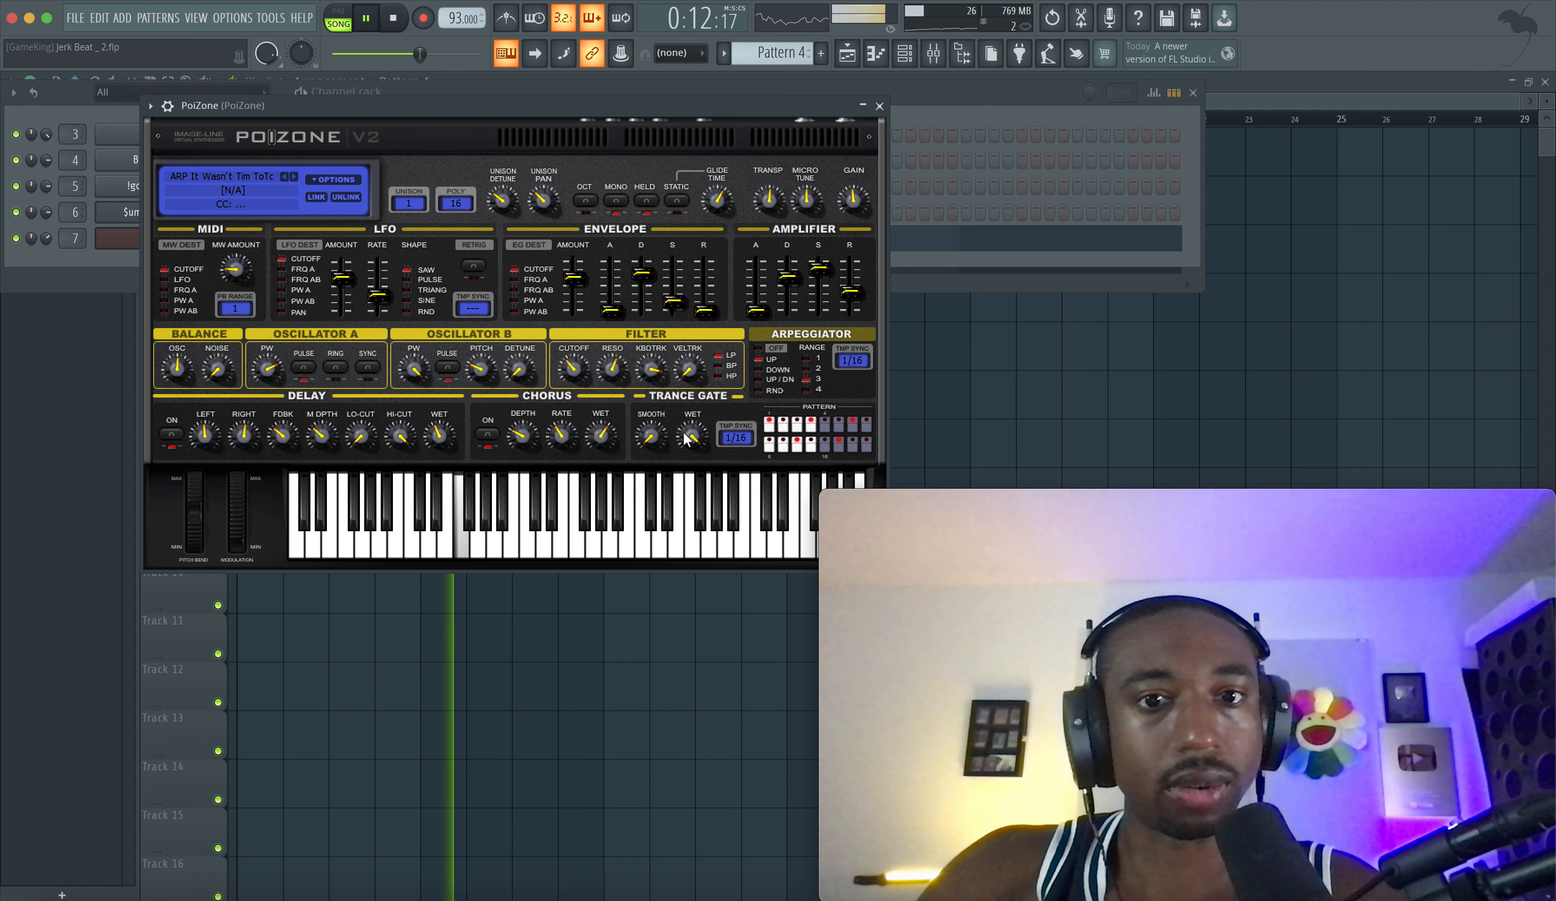
drag(686, 438, 691, 436)
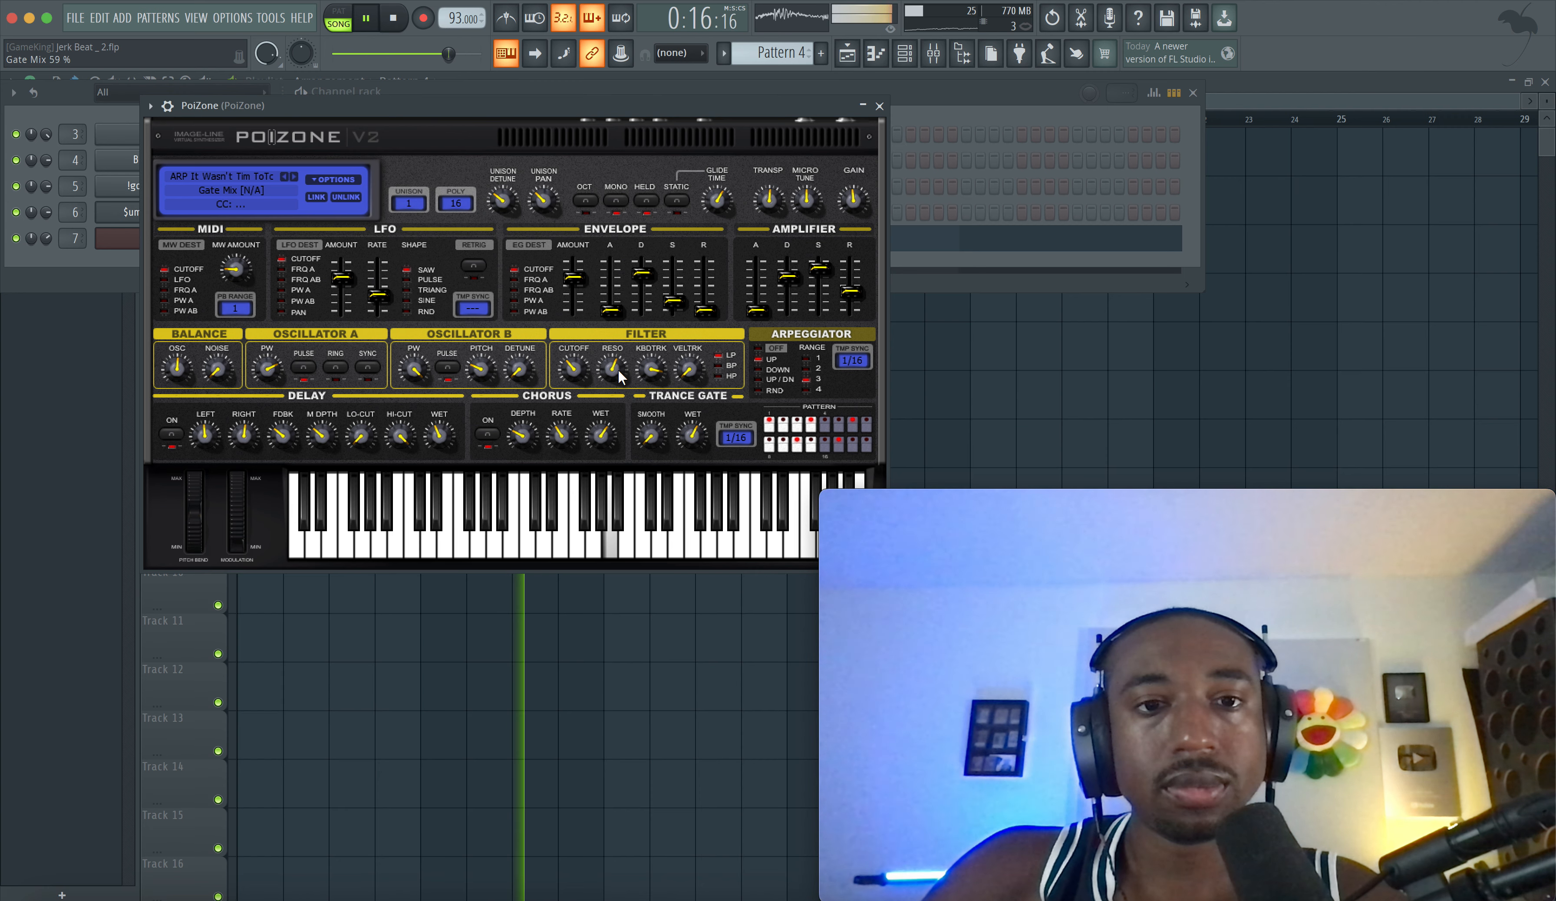
- Set PoiZone's oscillator B pitch to 0 and detune to +22, and raise its pulse width while trying the filter cutoff
click(573, 369)
drag(574, 369, 482, 380)
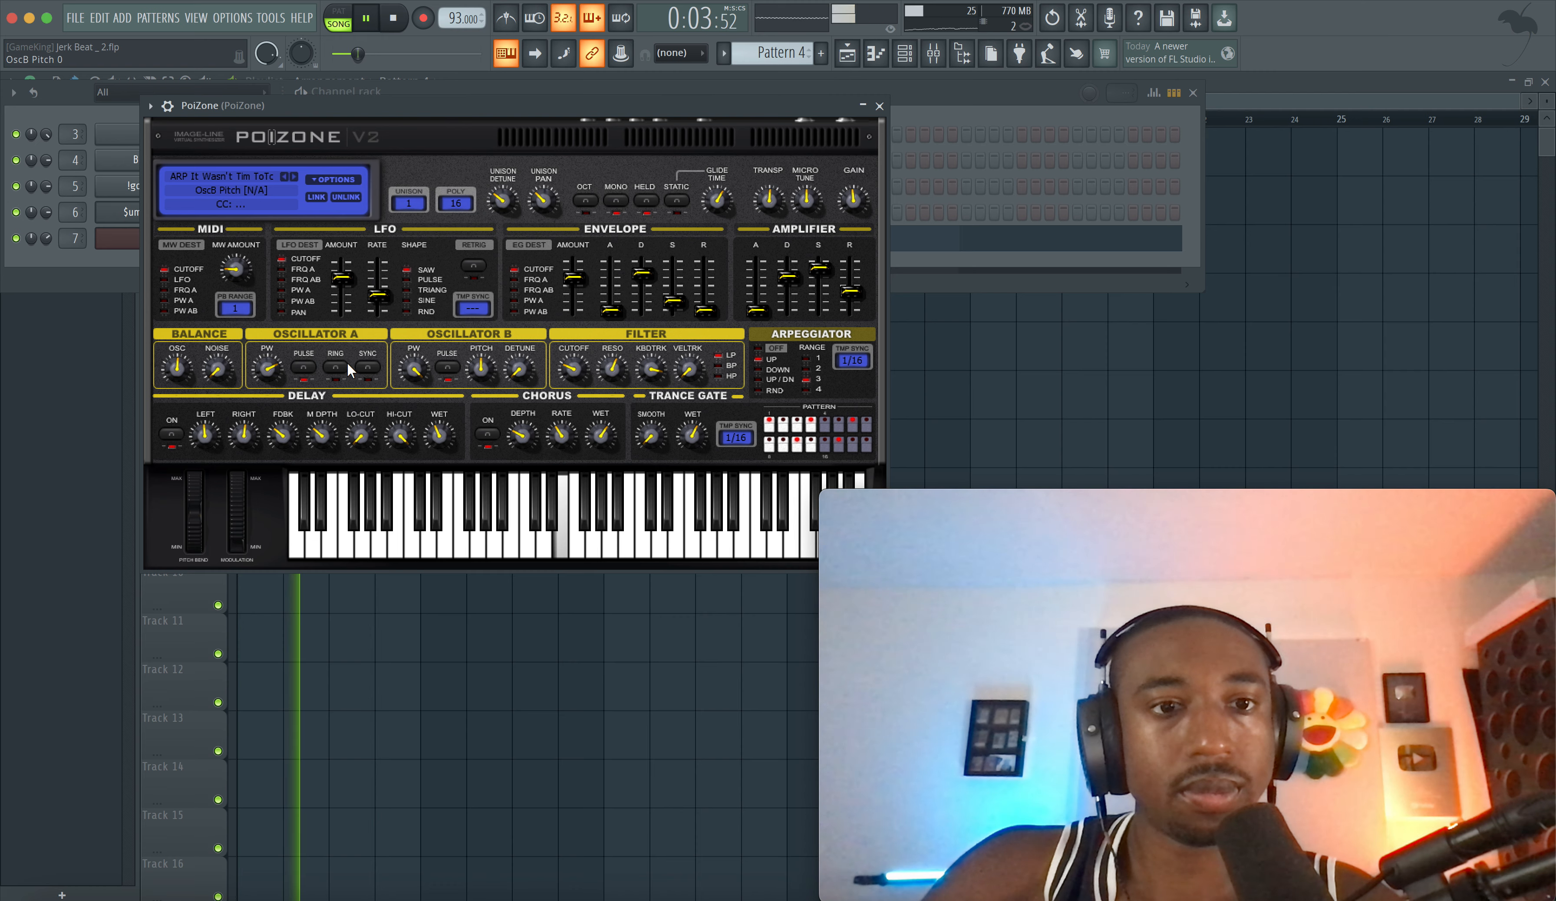
drag(425, 366, 416, 371)
drag(521, 371, 520, 348)
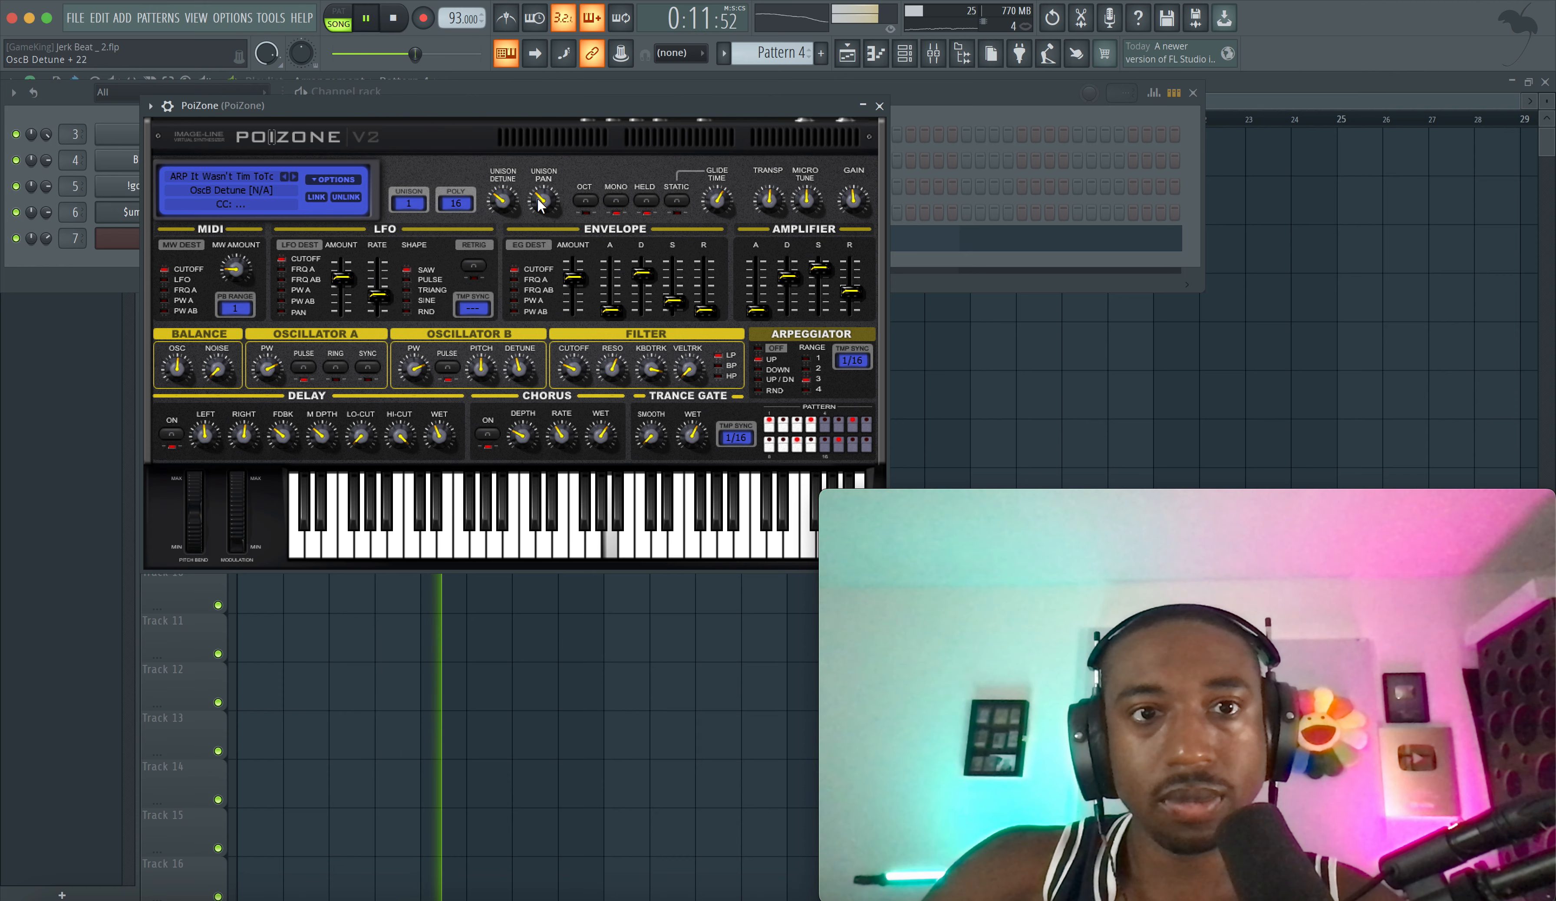
- Adjust PoiZone's unison detune, set the unison pan to 38%, close the plugin, and stop playback
click(501, 191)
drag(502, 198, 502, 189)
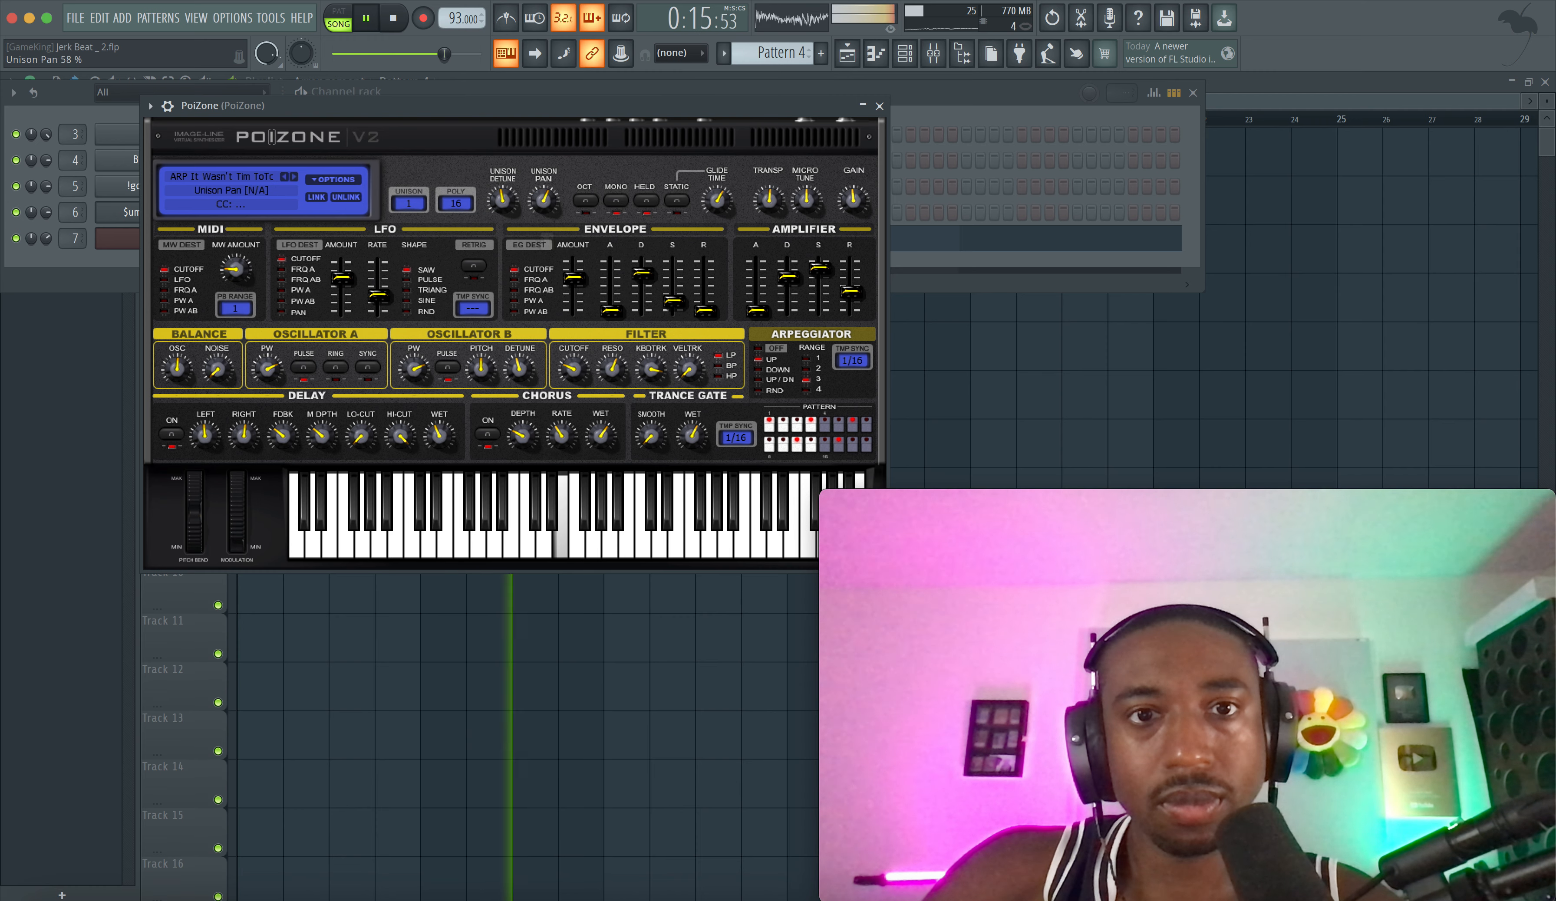
click(544, 203)
drag(503, 200, 543, 204)
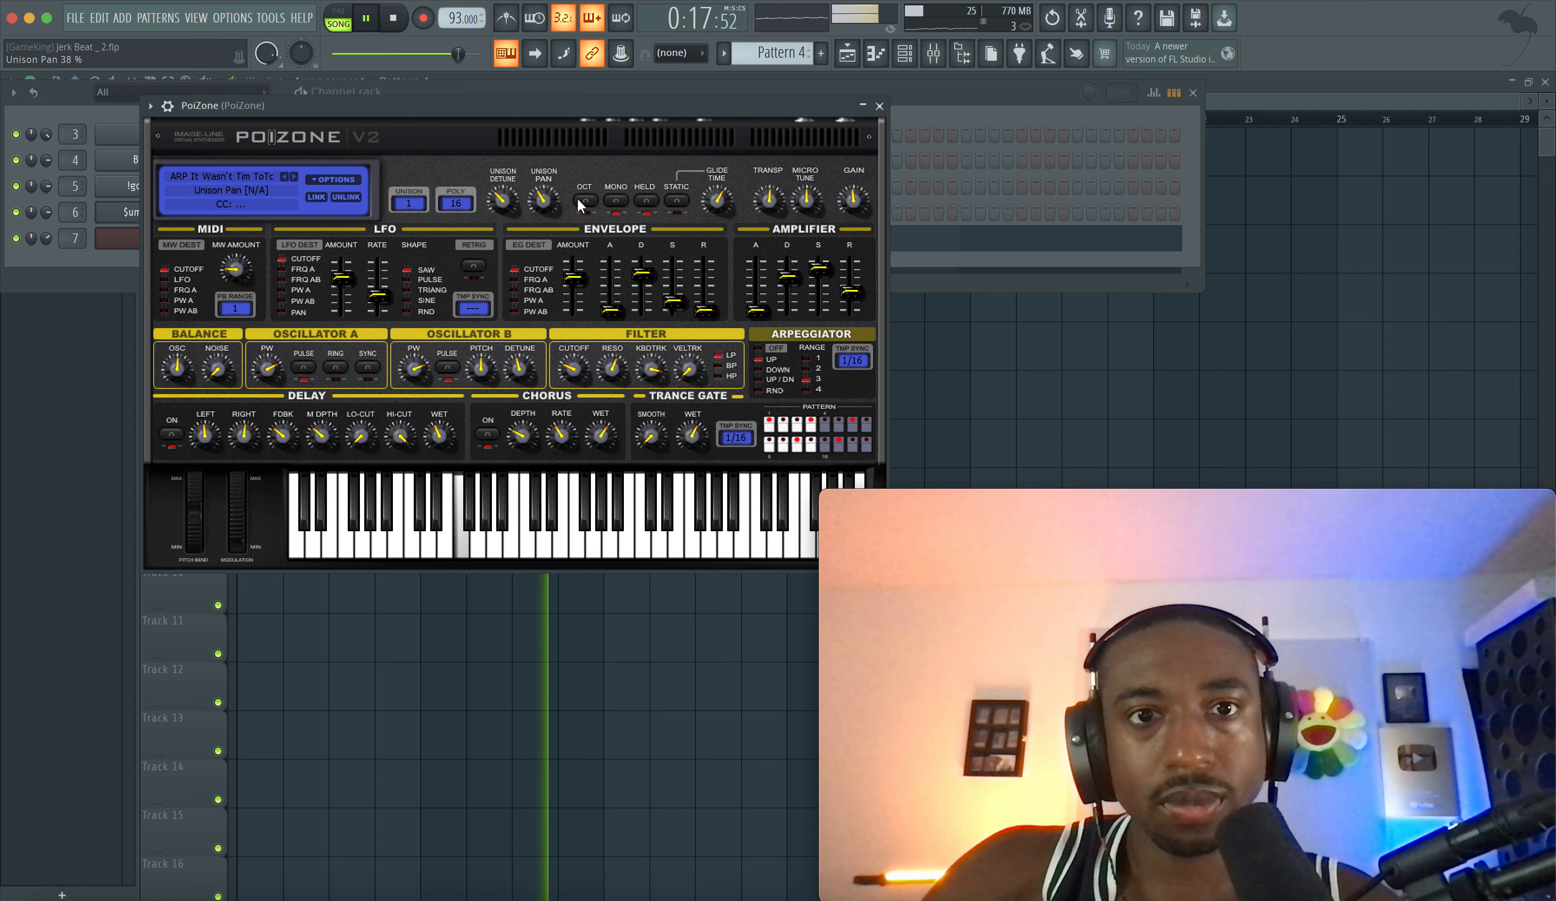
click(878, 106)
right_click(399, 328)
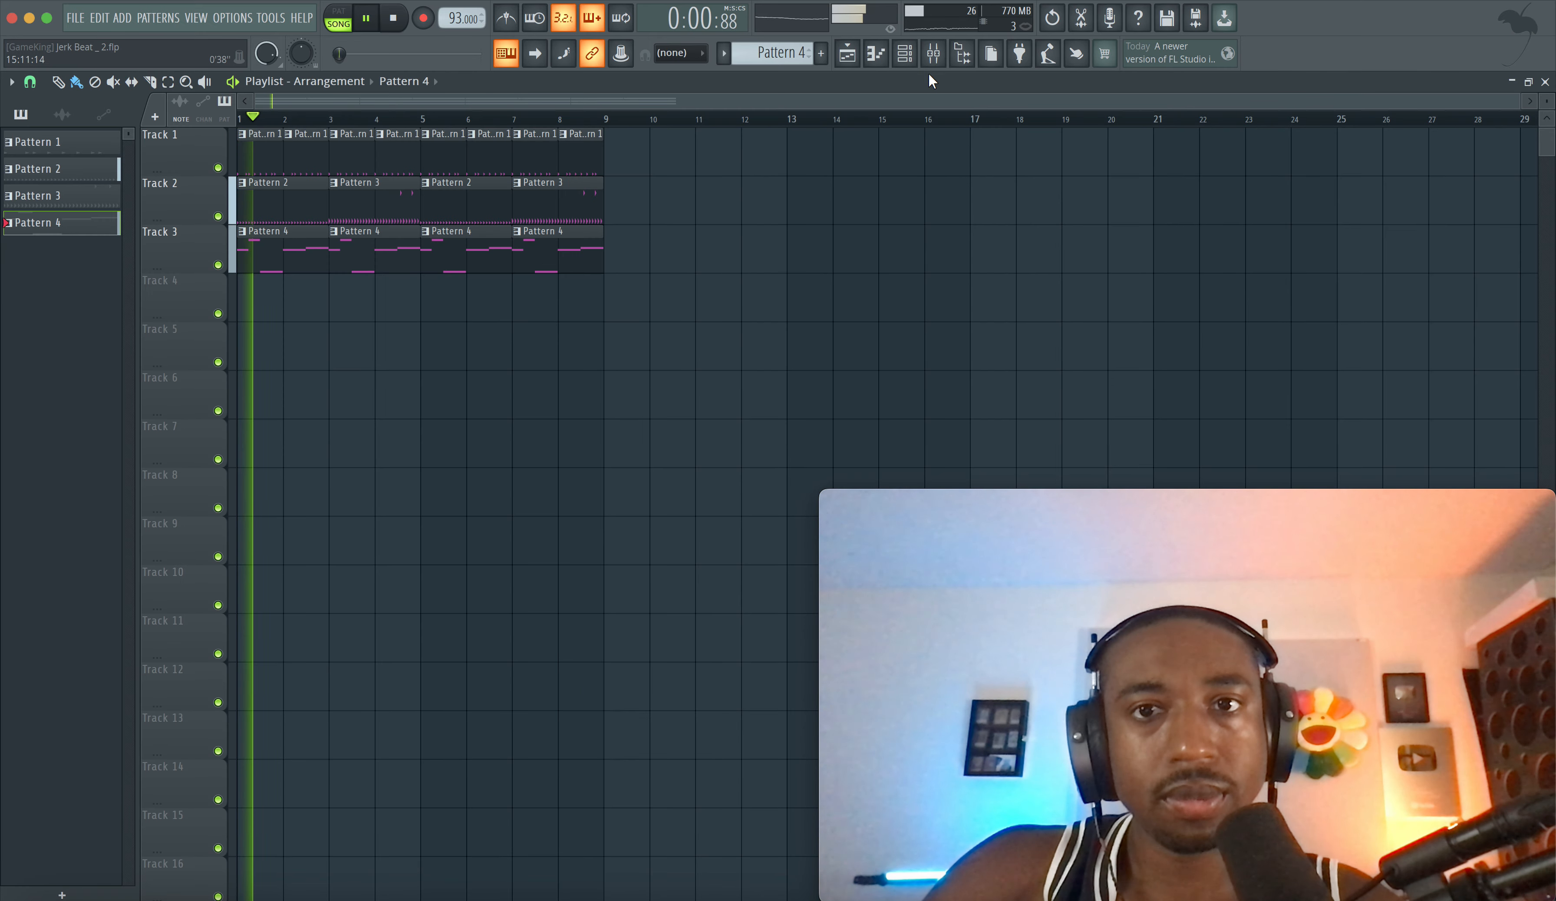
key(space)
- Rename Track 3 in the playlist as Rhythm/Topline
click(189, 248)
click(189, 247)
text(Rhyth)
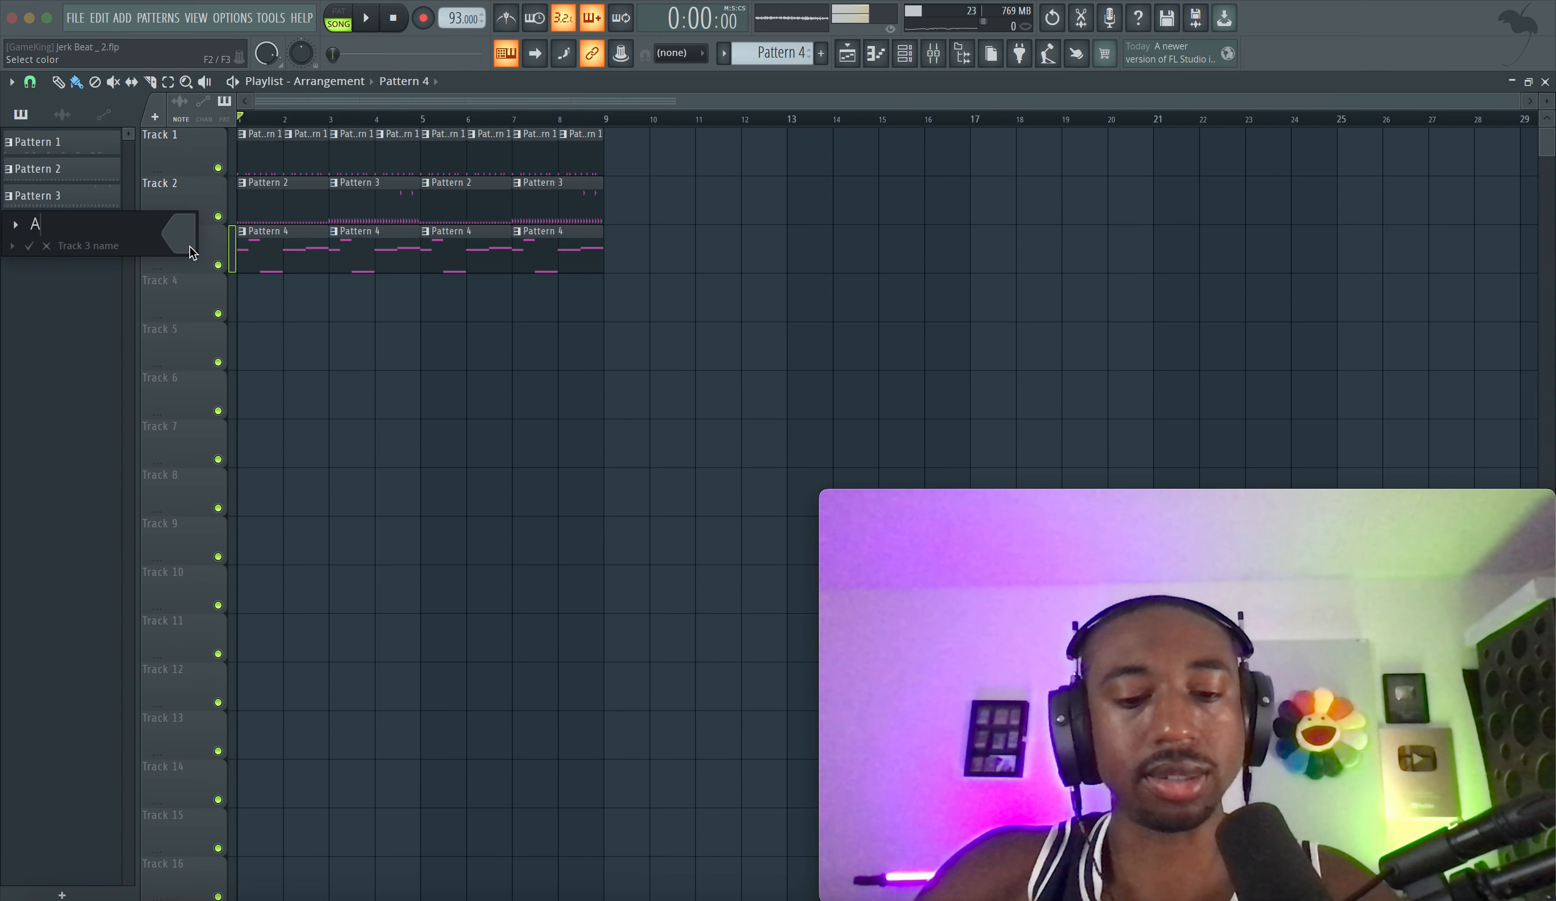
text(m)
key(Return)
right_click(189, 246)
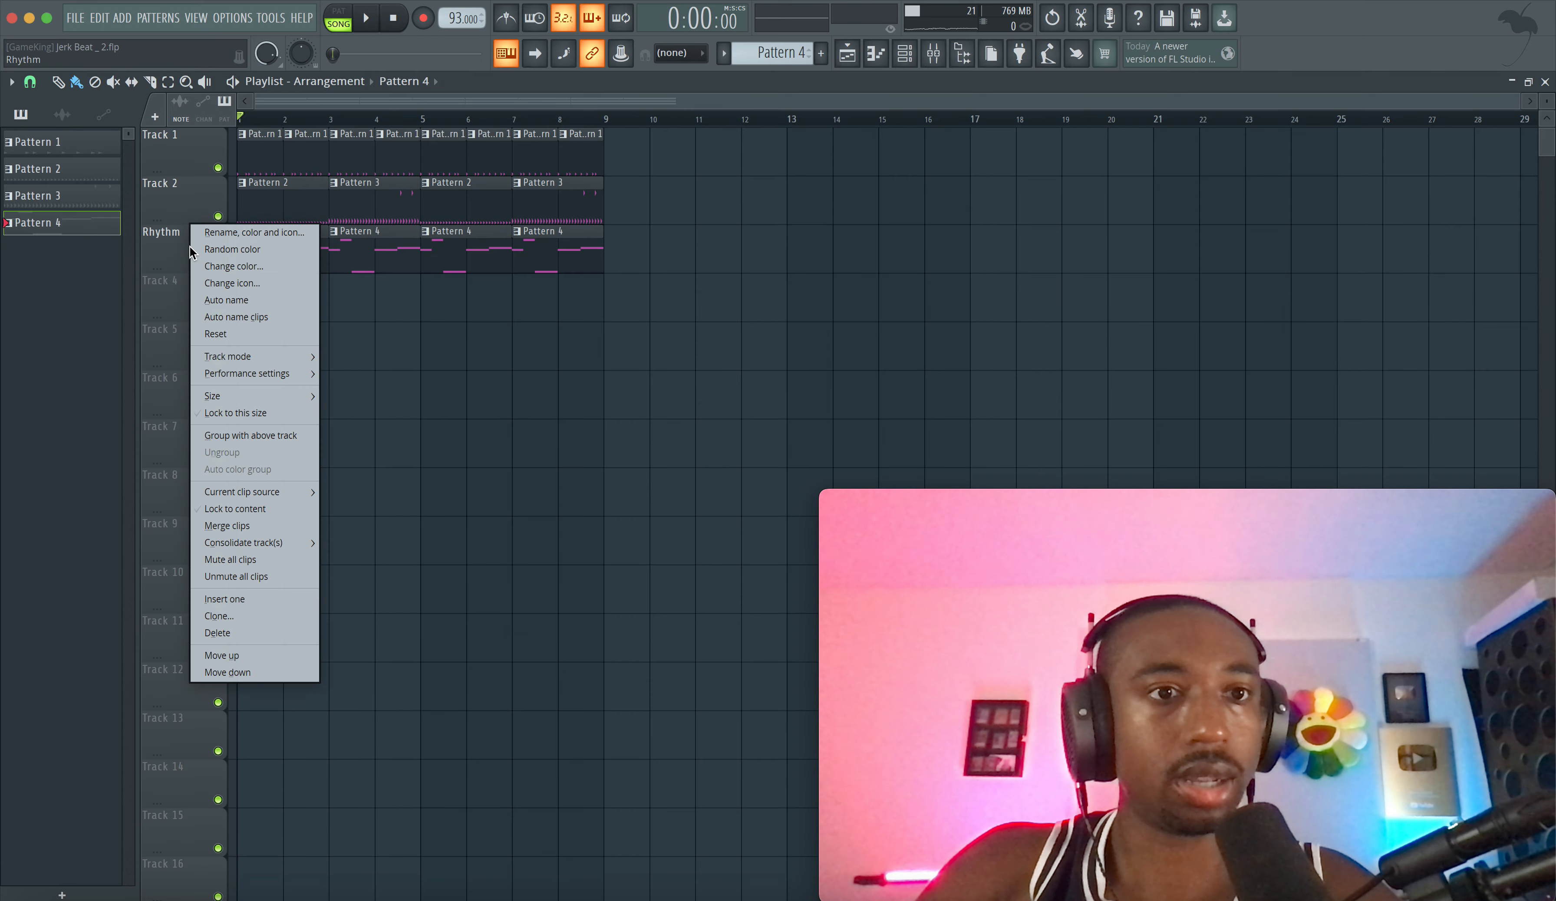
click(189, 234)
text(/Topl)
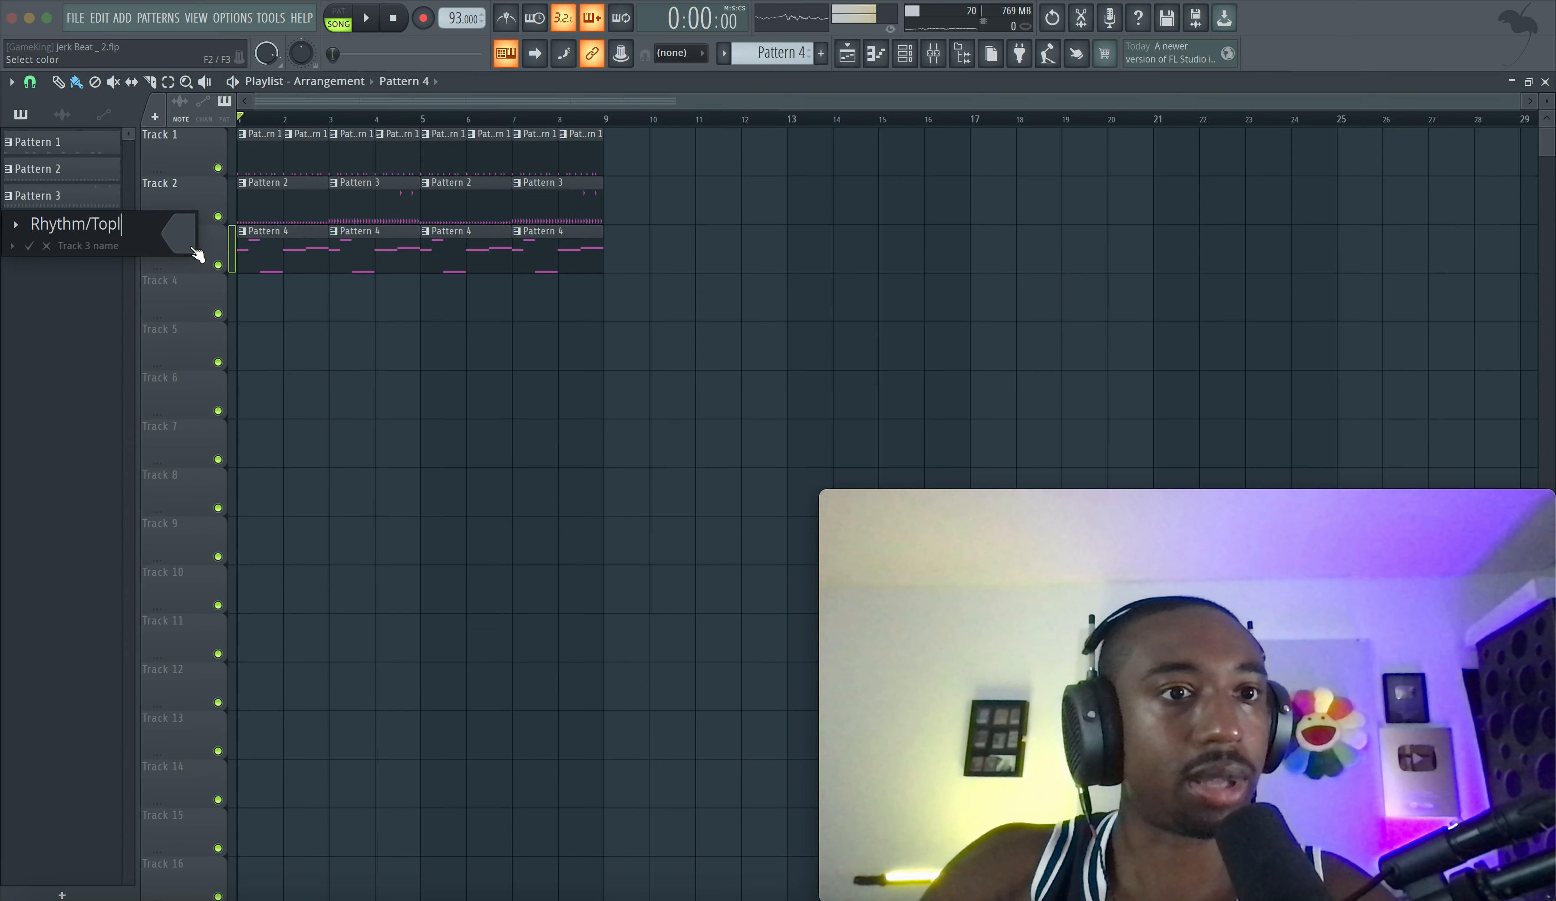
key(Return)
- Rename Track 2 in the playlist as Rhythm
right_click(185, 180)
click(186, 186)
text(Rhyh)
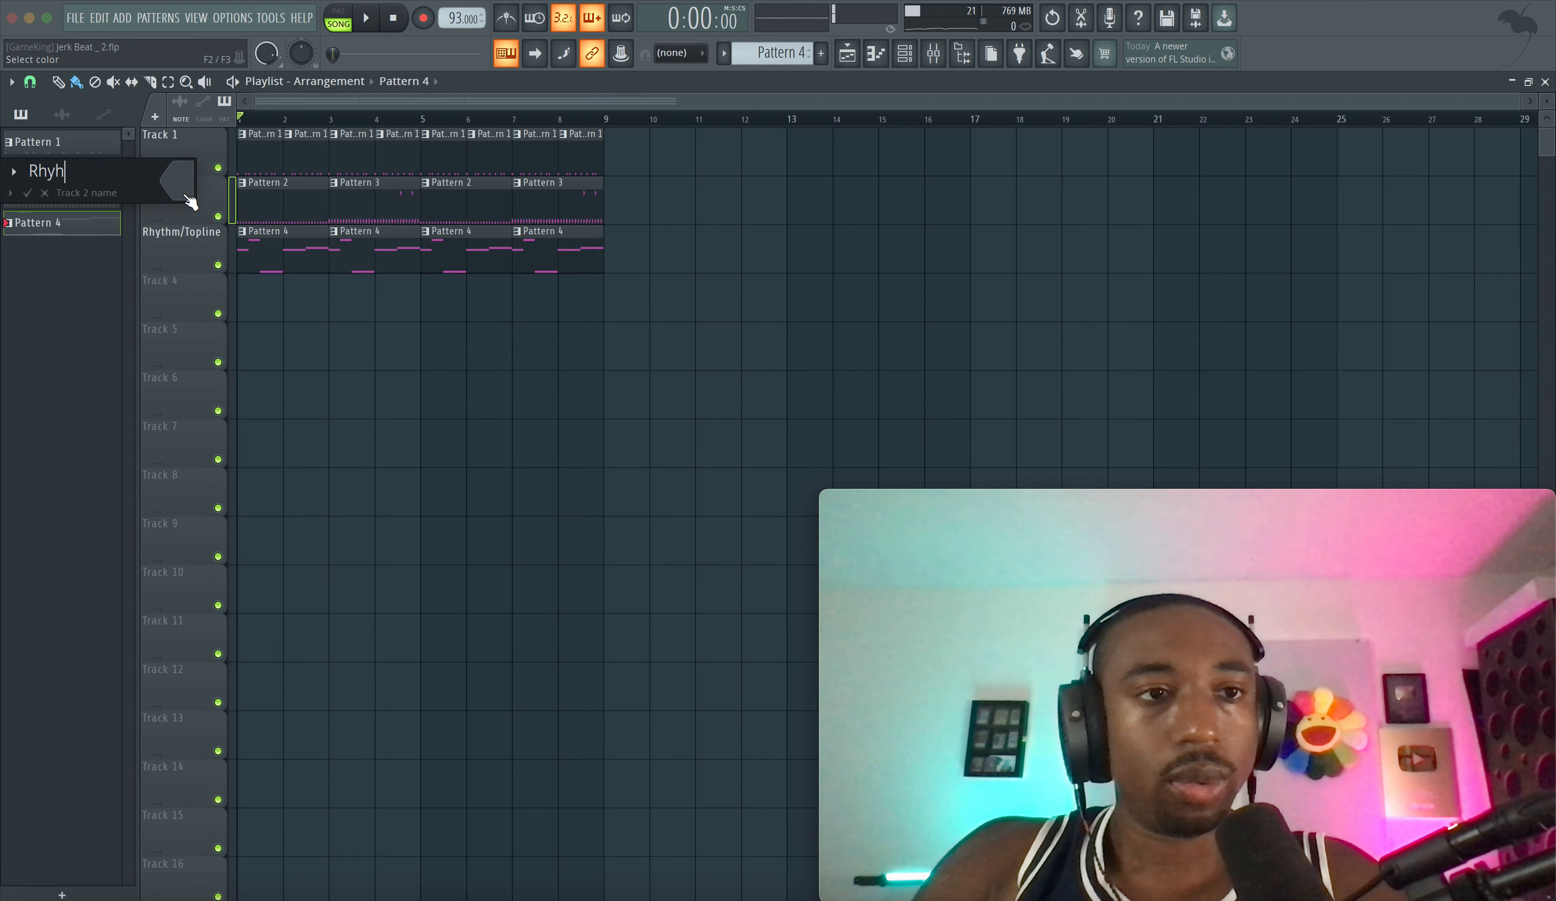
right_click(213, 137)
click(213, 139)
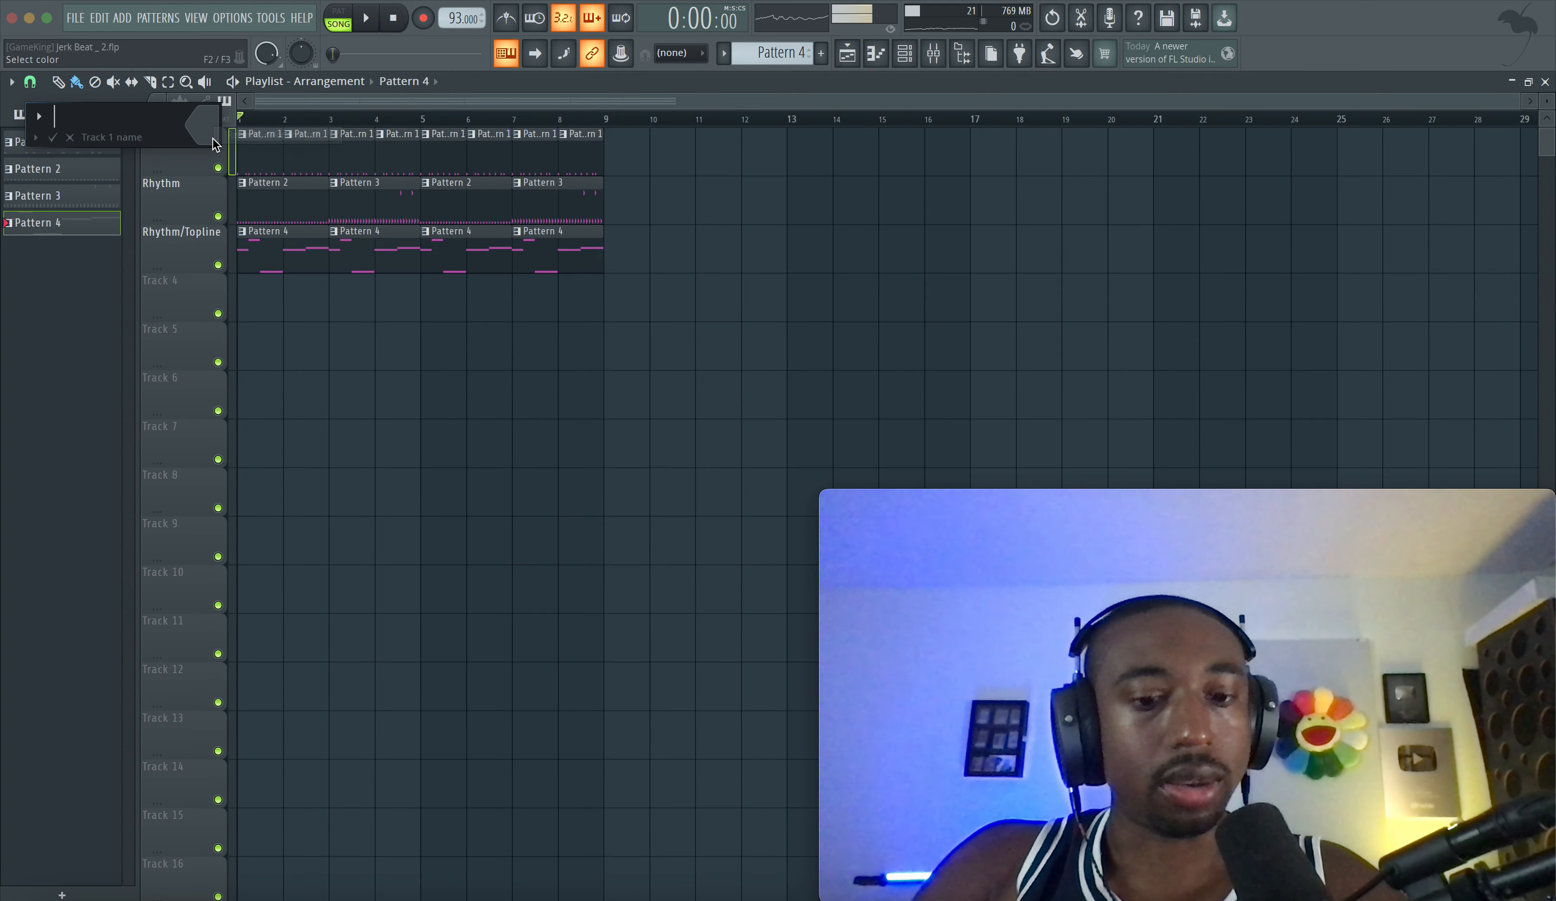
text(R)
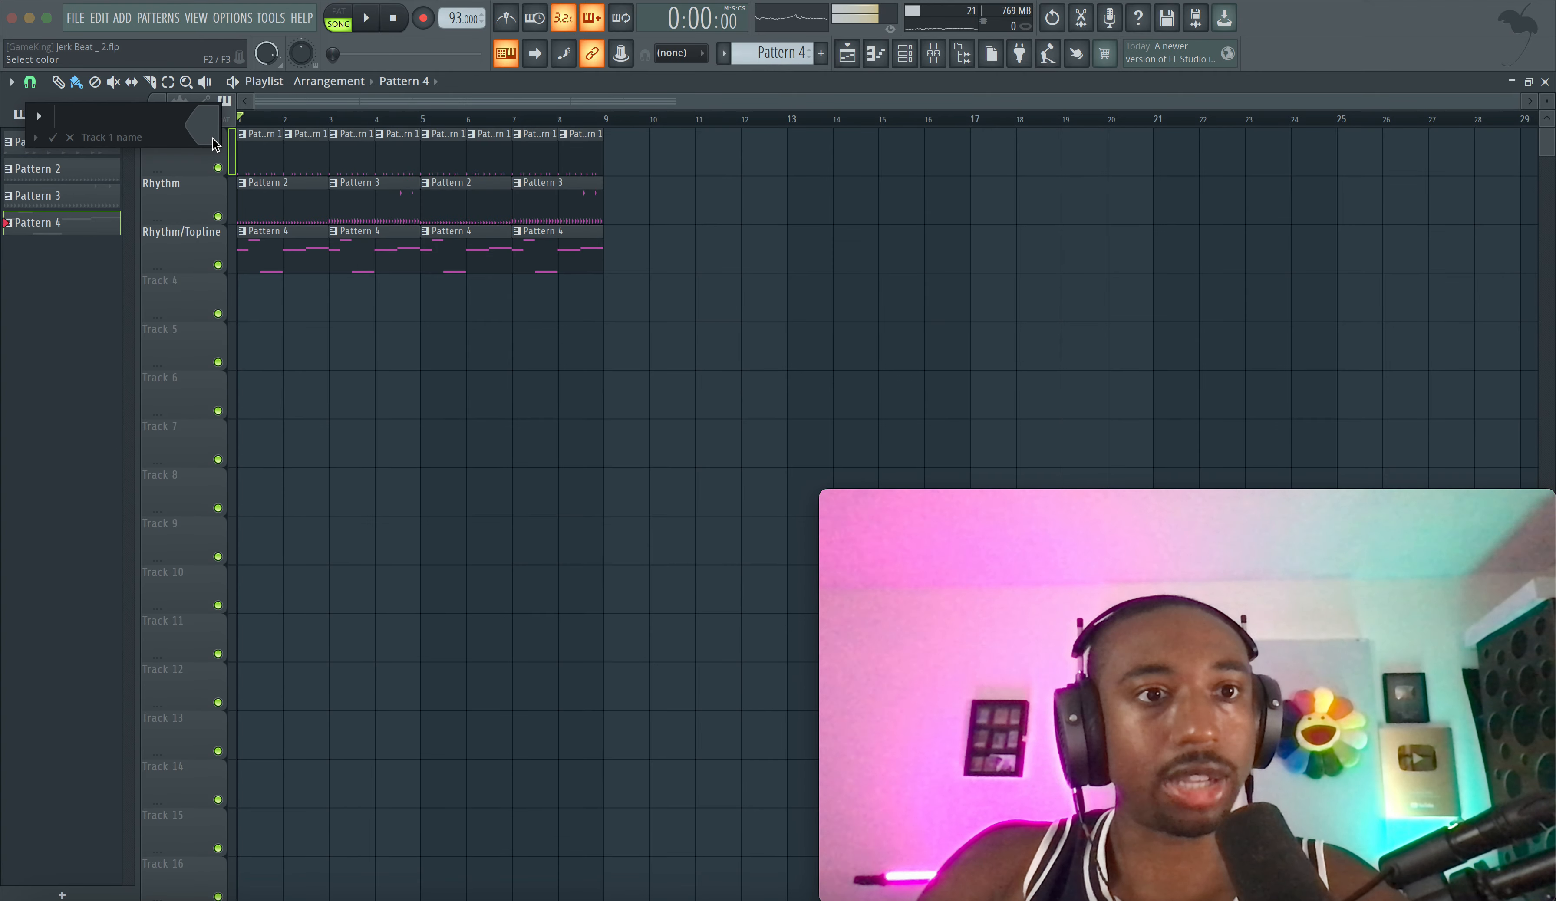
key(Return)
- Extend the second track's name to Rhythm/Contrast
right_click(197, 176)
click(198, 188)
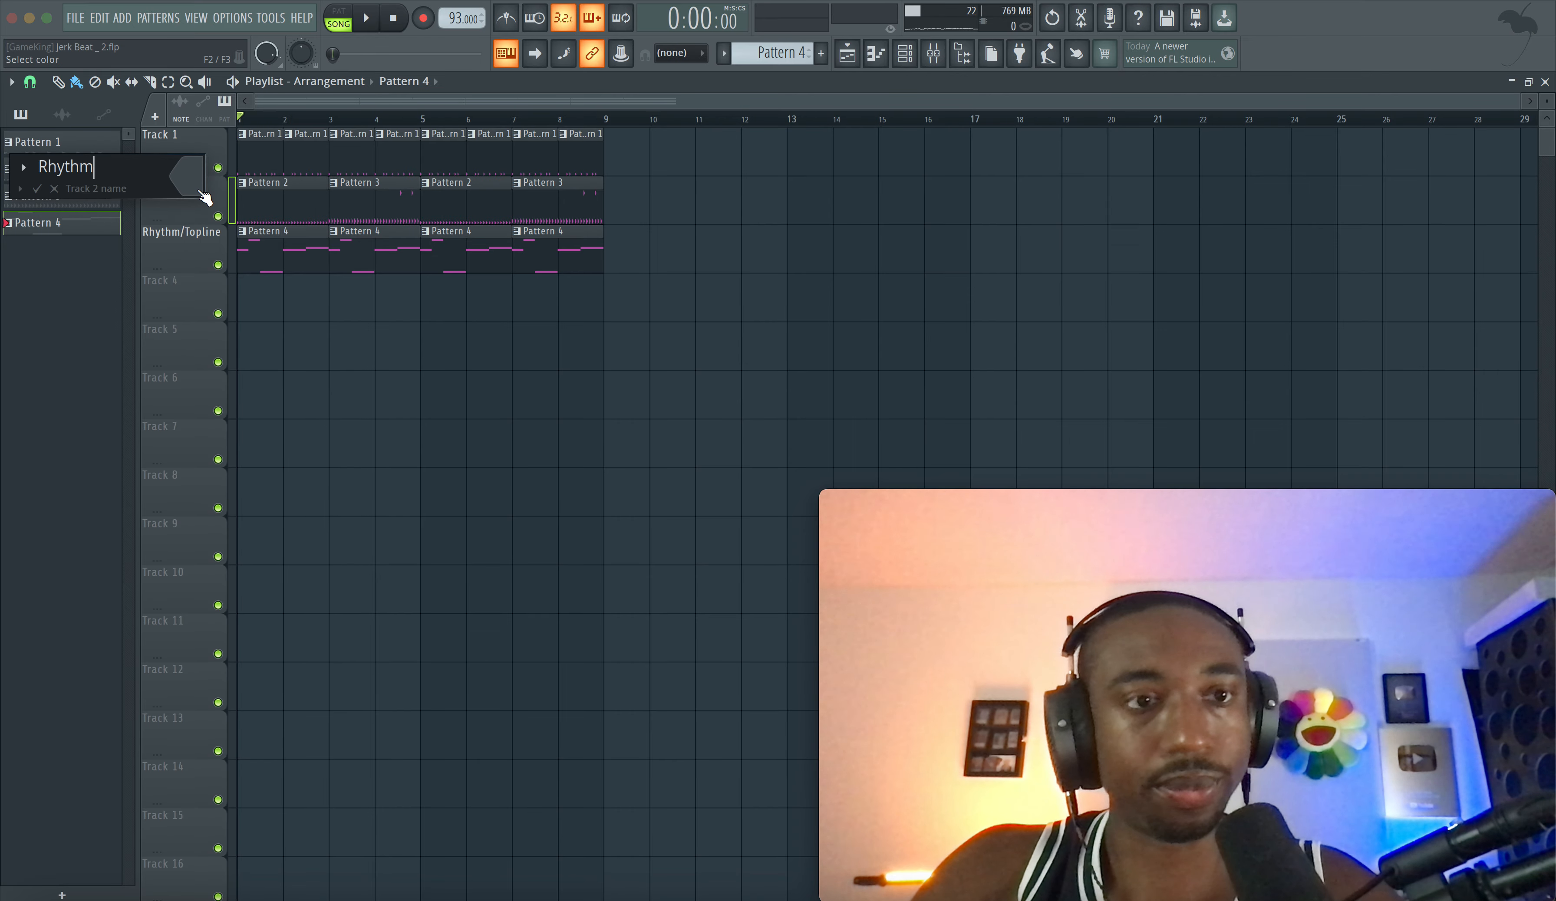
key(Return)
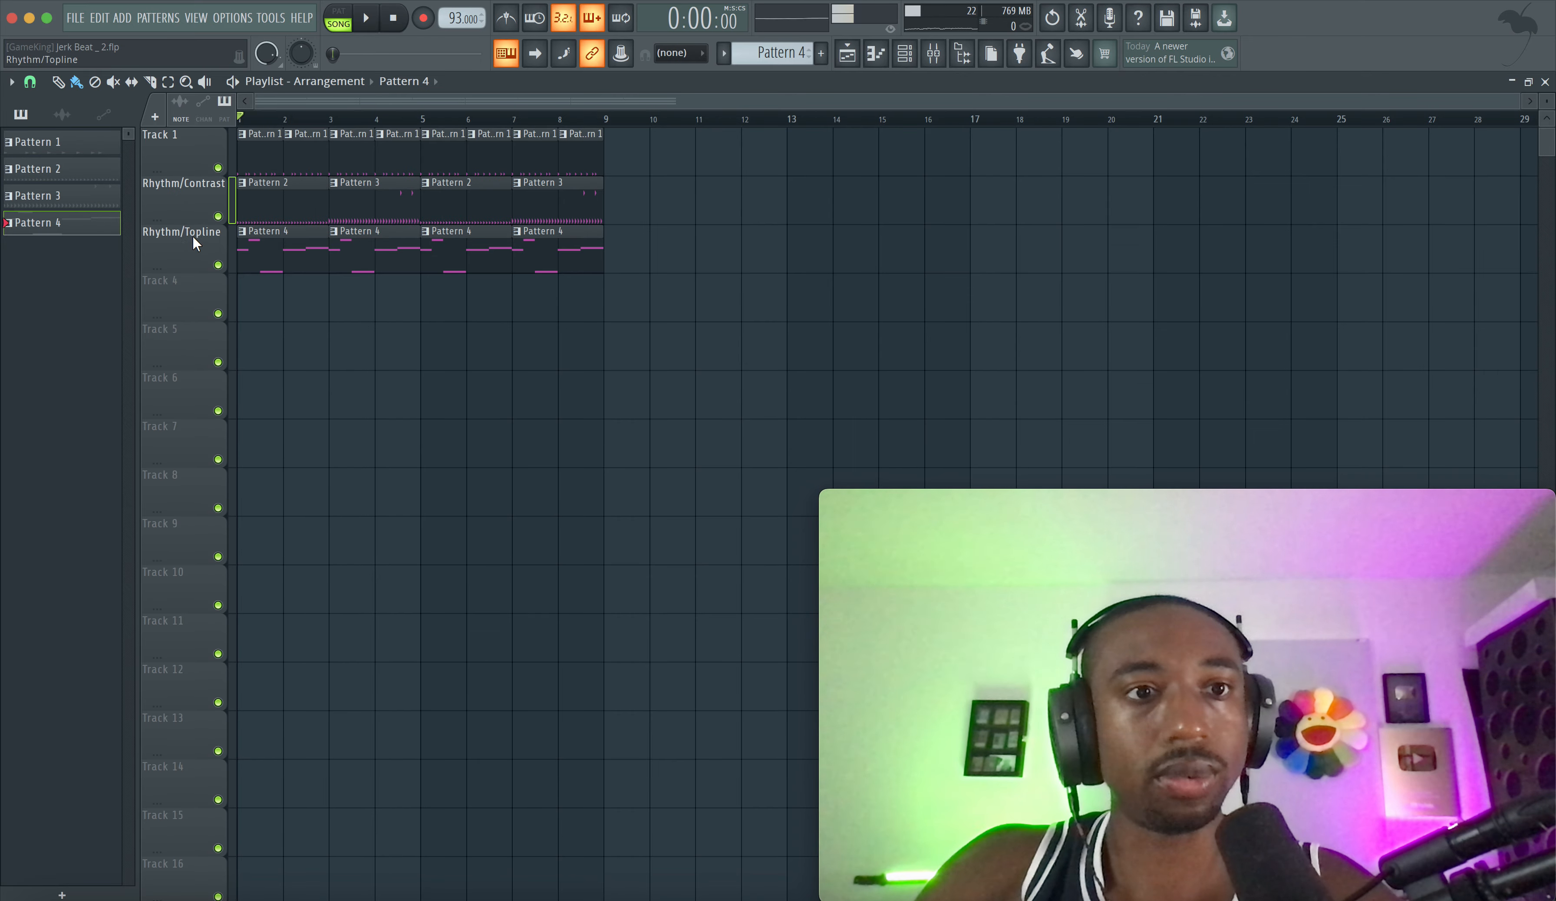
- Rename Track 1 in the playlist as Rhythm
right_click(179, 145)
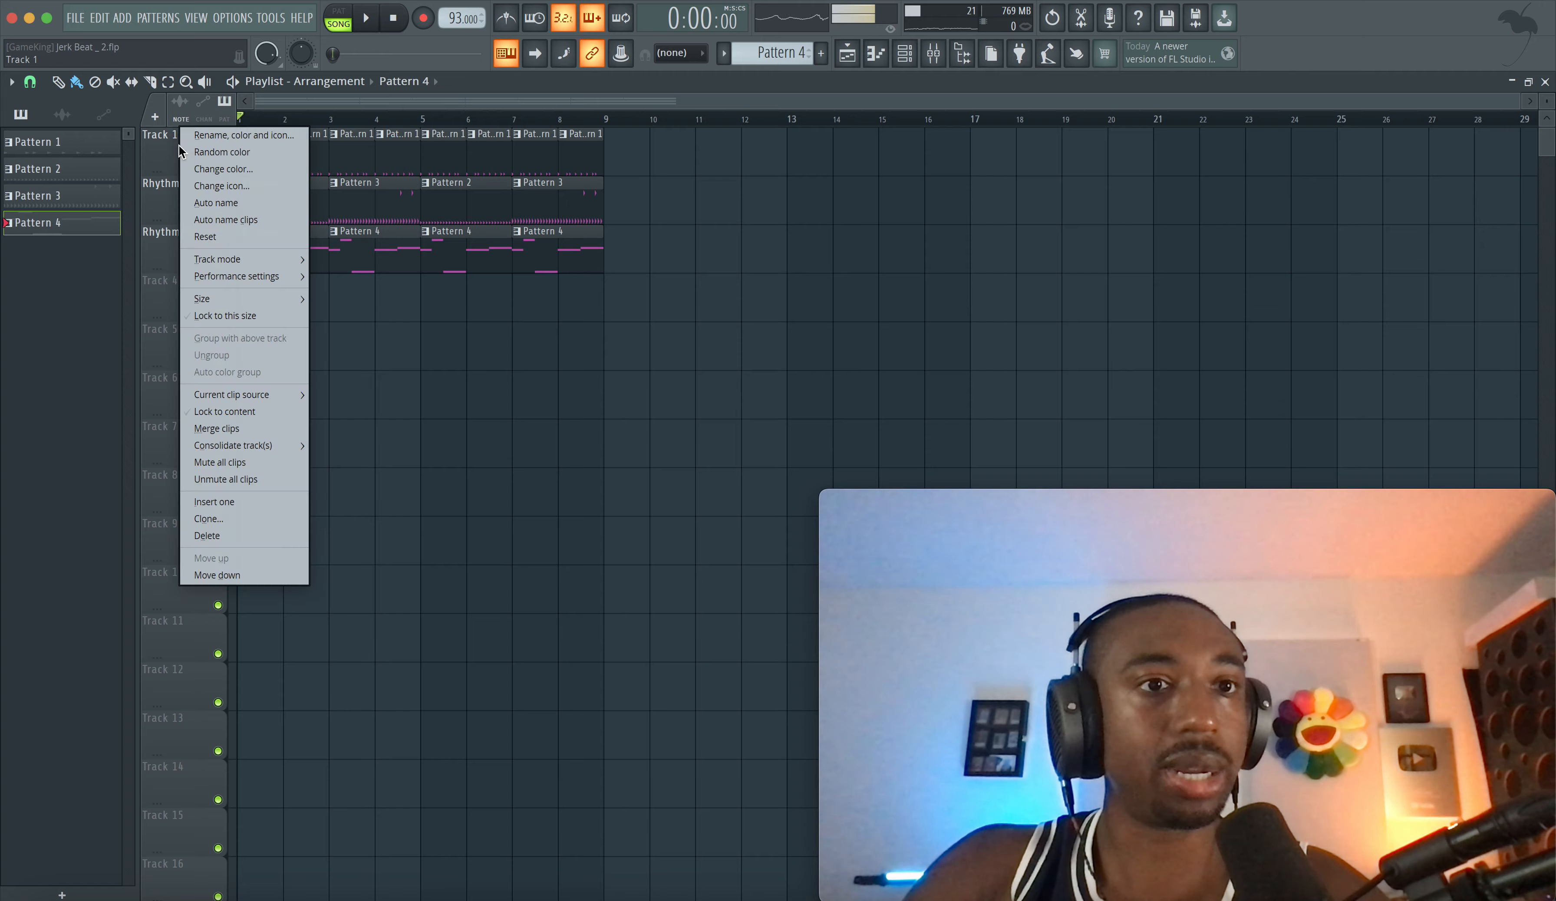
click(181, 156)
text(Rhythm)
key(Return)
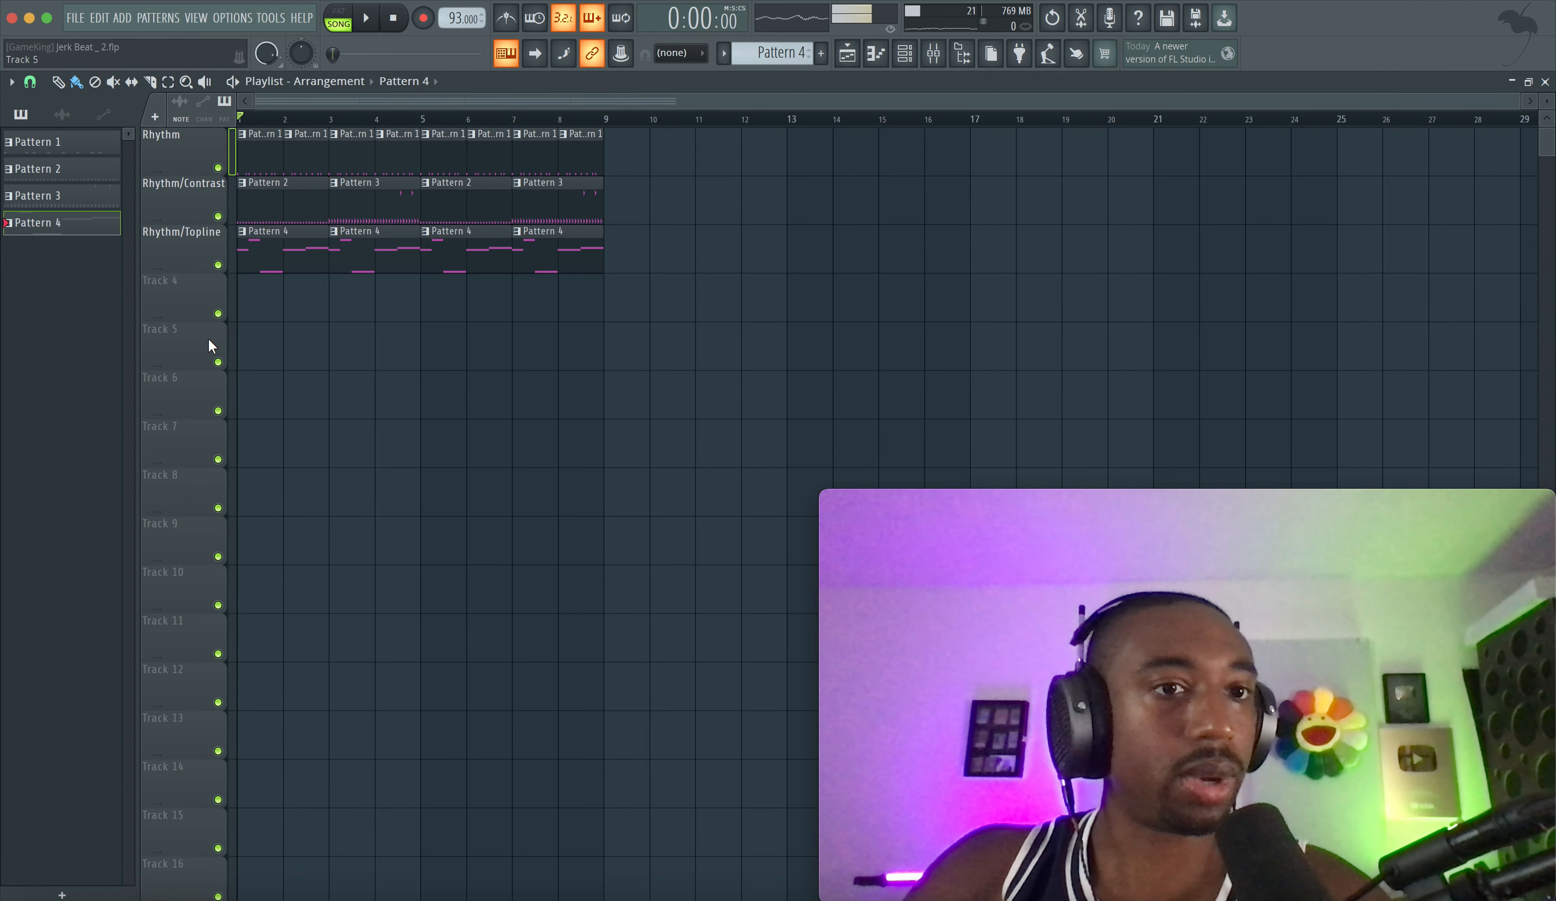
- Rename the empty Track 4 in the playlist as Harmony
right_click(174, 273)
click(176, 282)
text(Harm)
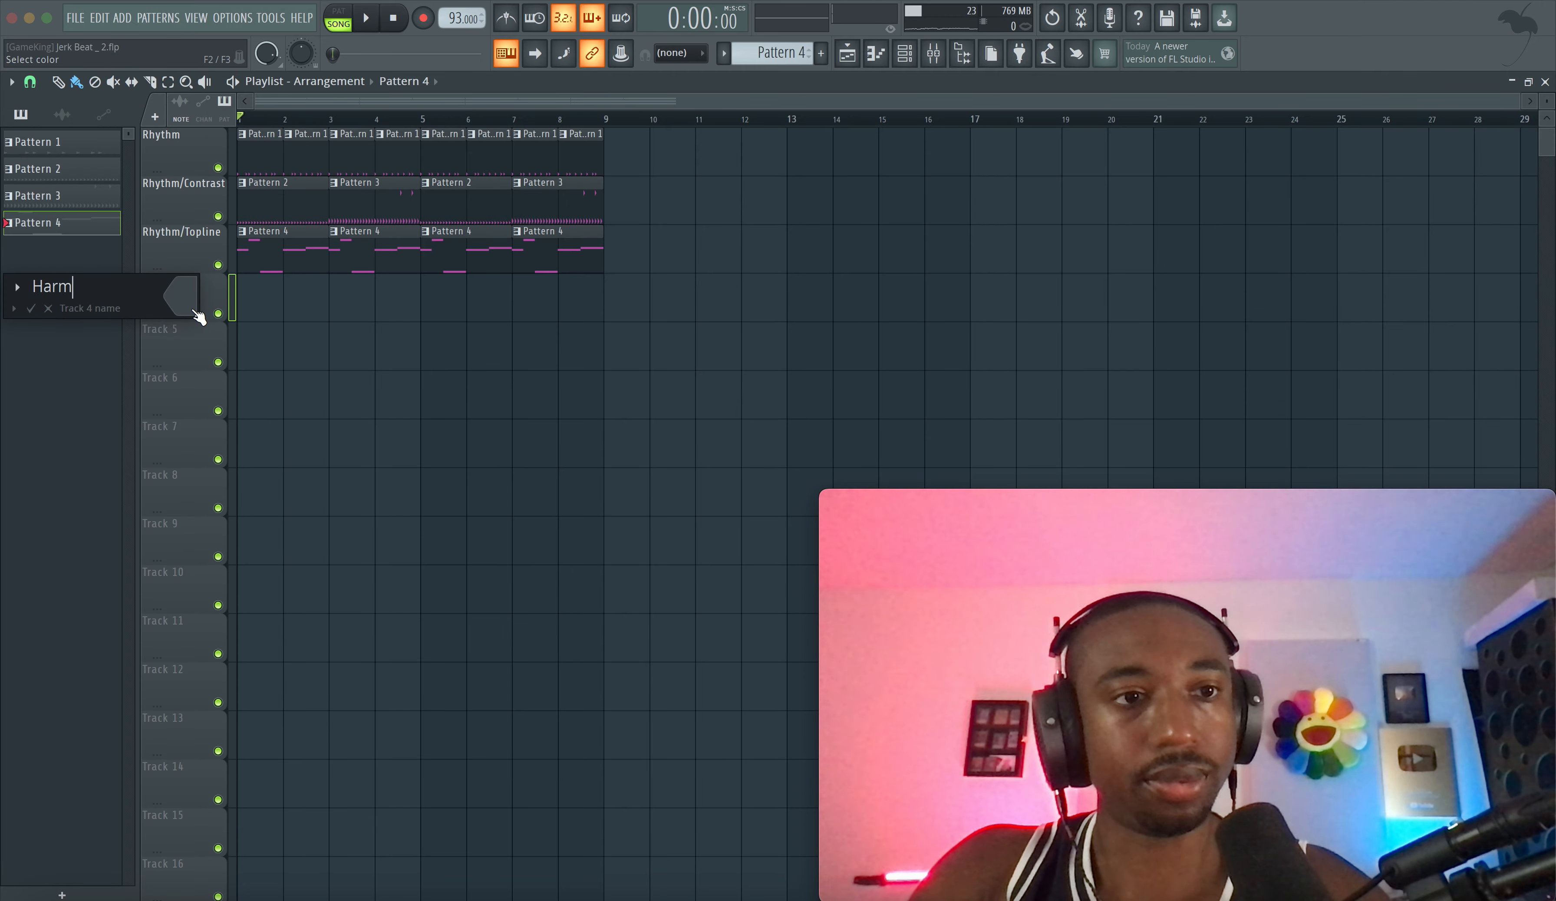
text(ony)
key(Return)
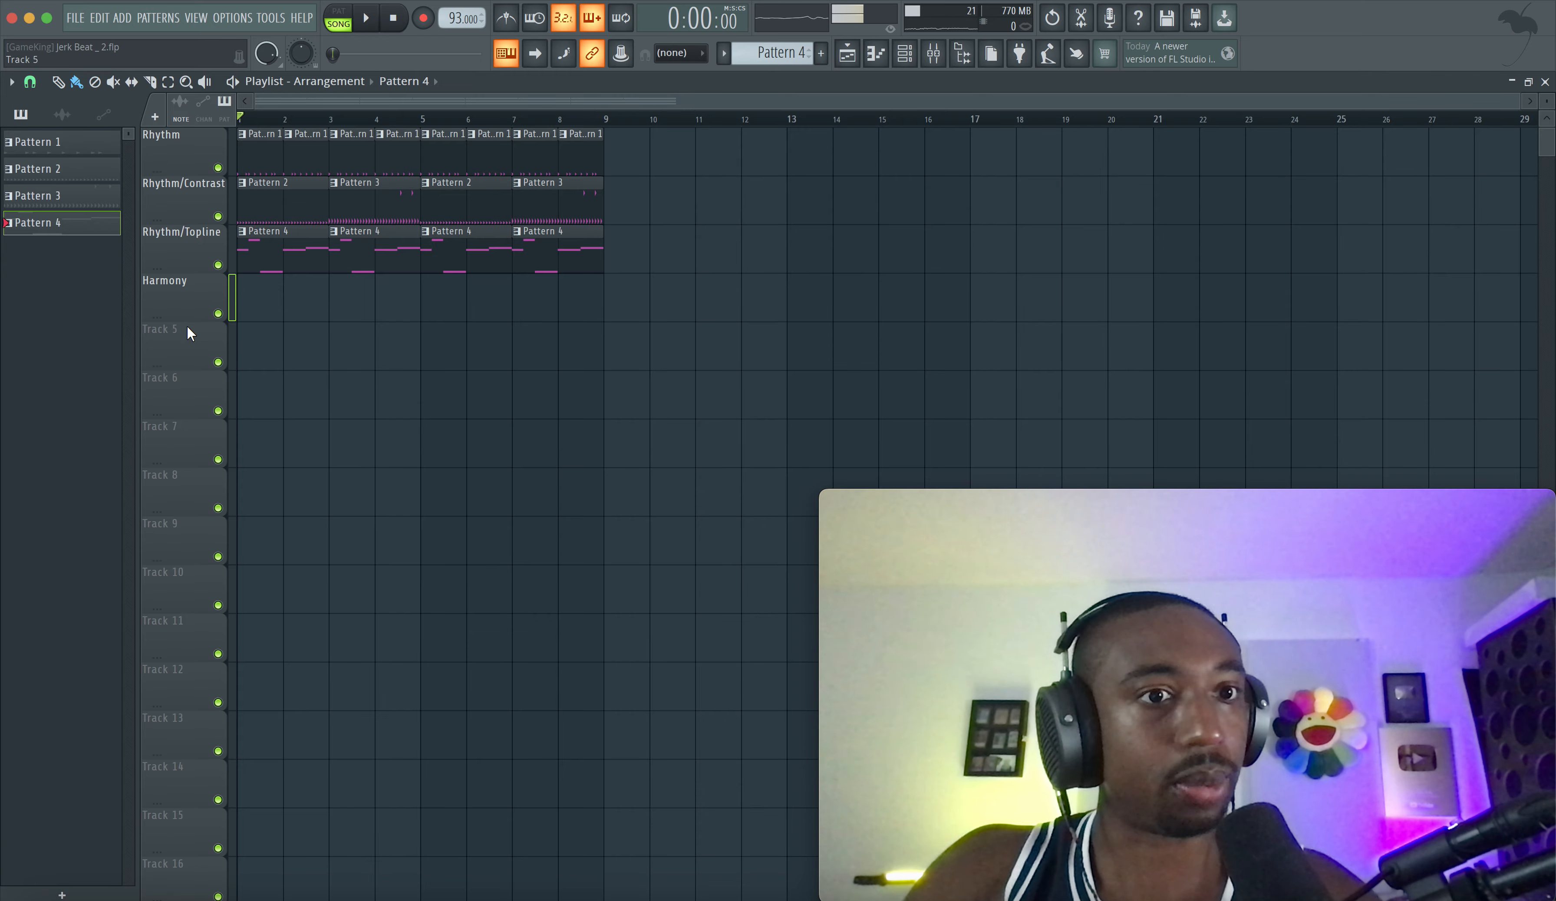
- Rename the empty Track 5 in the playlist as Rhythm
right_click(187, 333)
click(187, 344)
text(Rhythm)
key(Return)
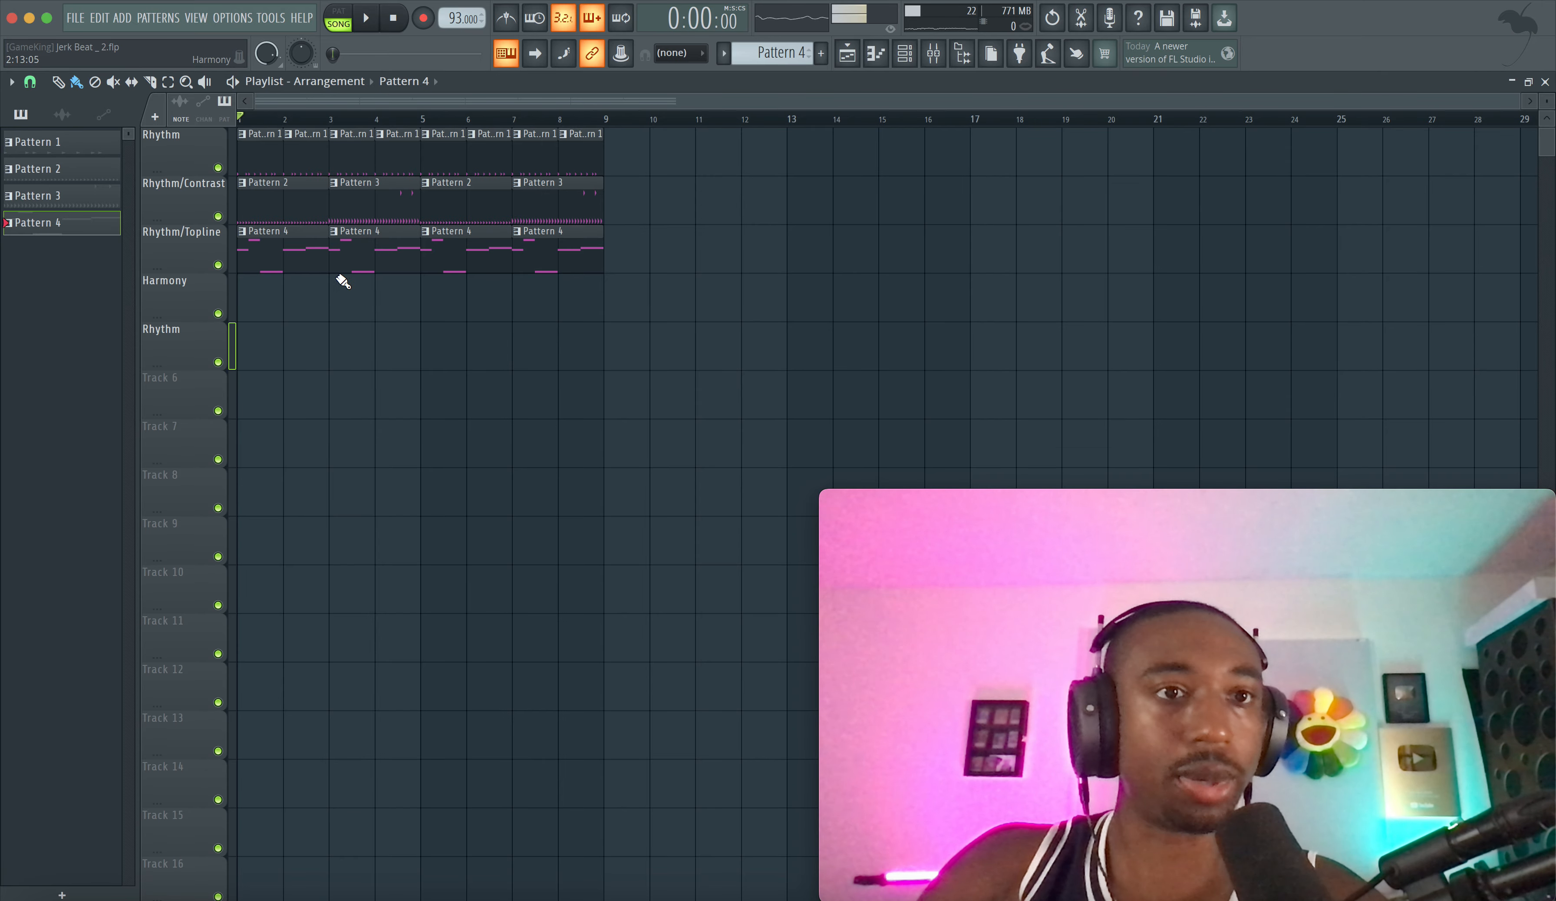
- Play the beat with the PoiZone arp instrument open and set its chorus wet level to 63%
click(904, 53)
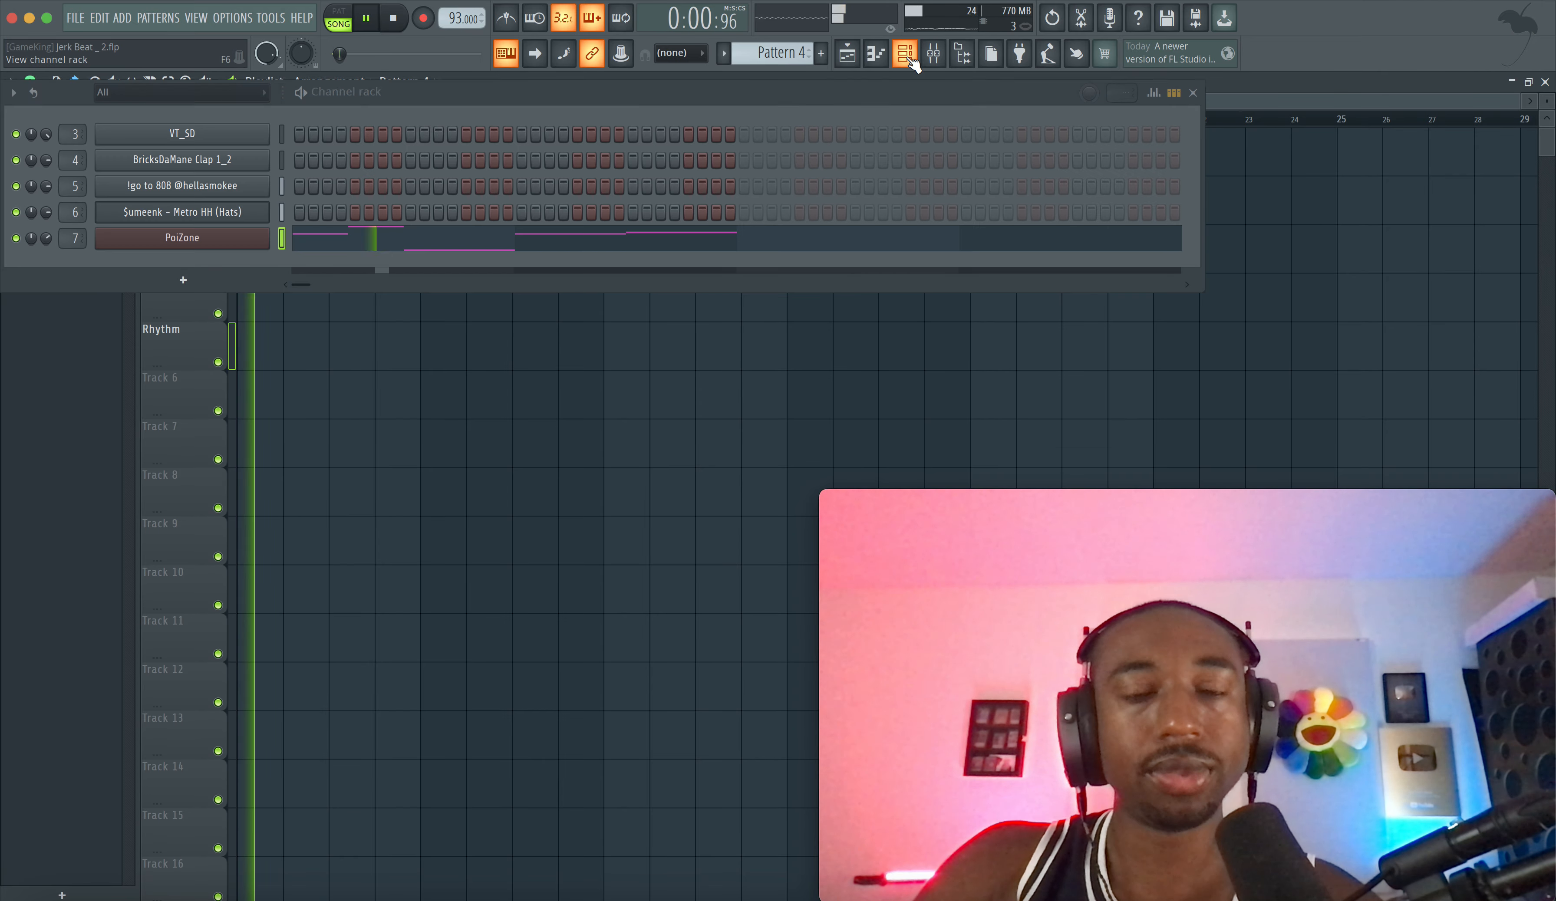
click(225, 245)
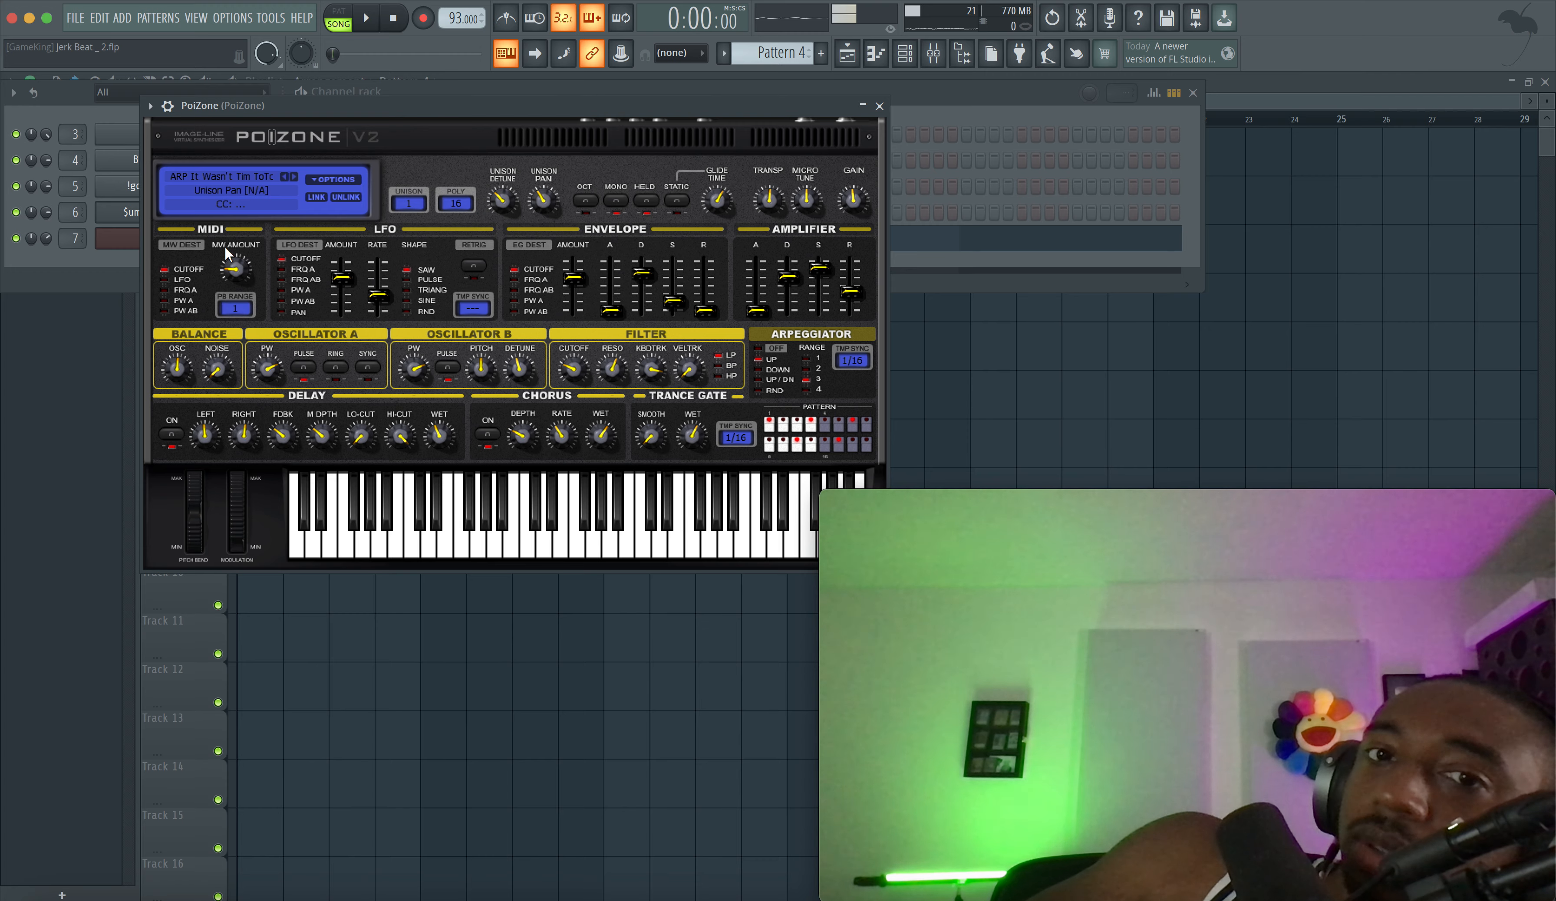
key(space)
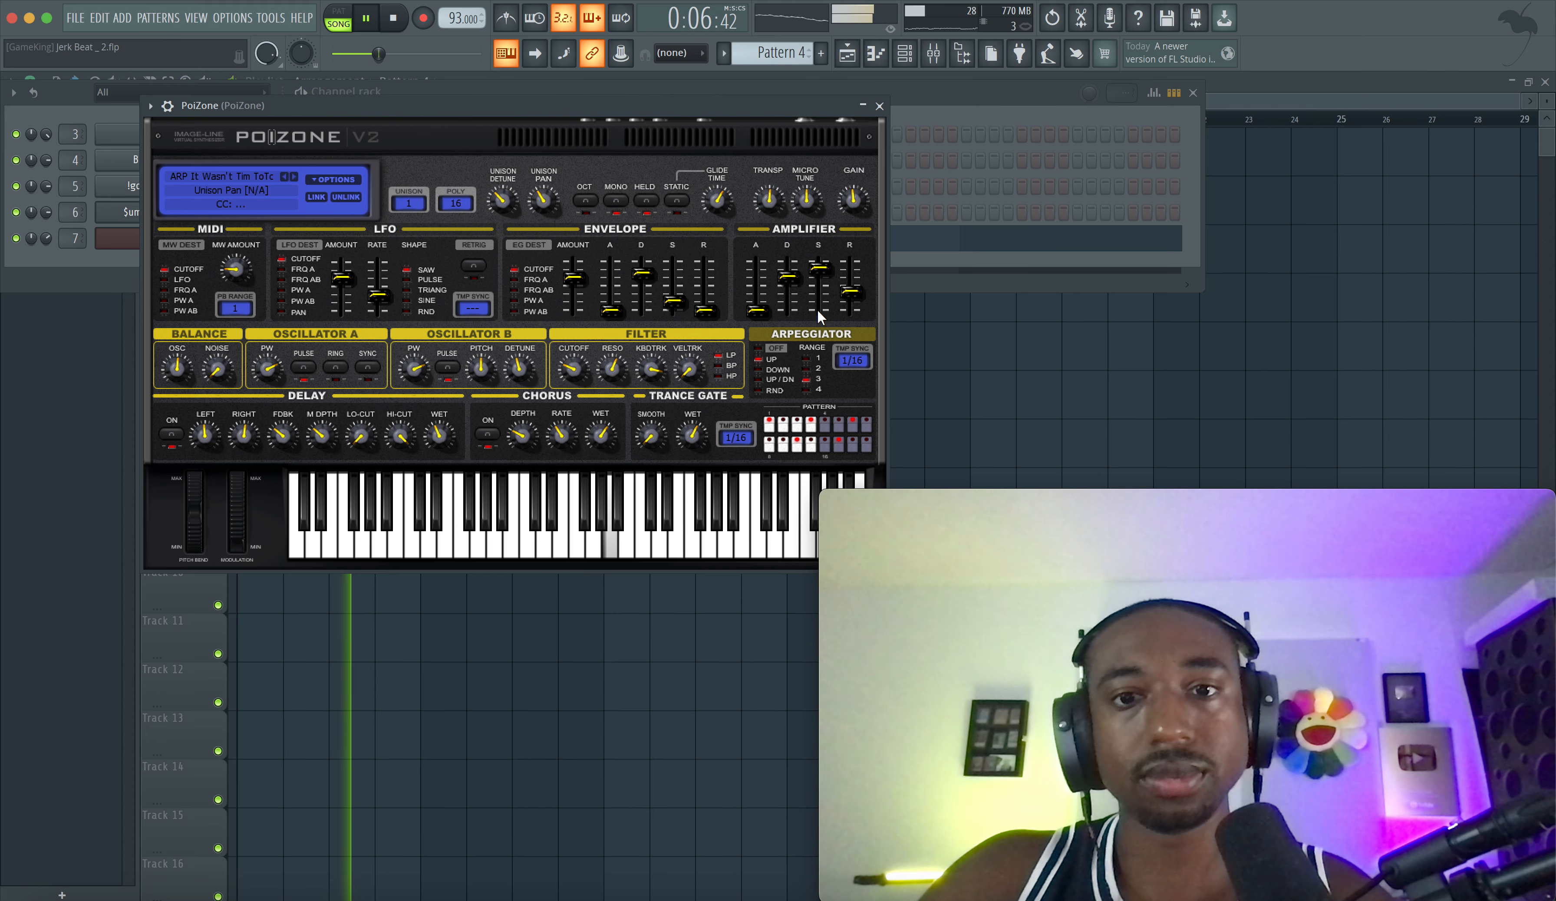
key(space)
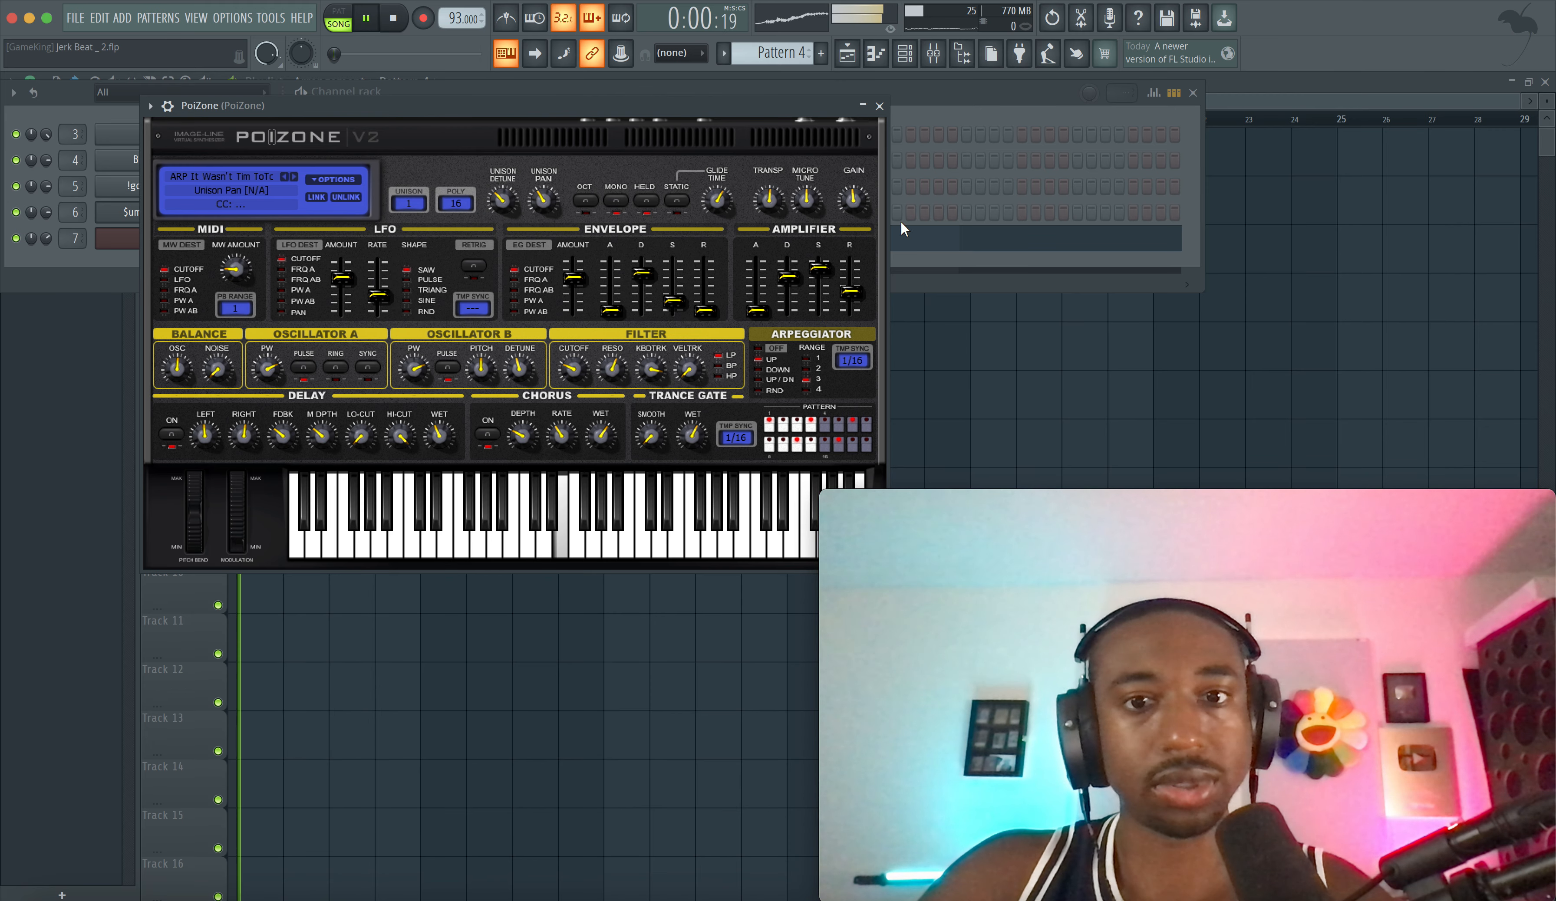
click(879, 108)
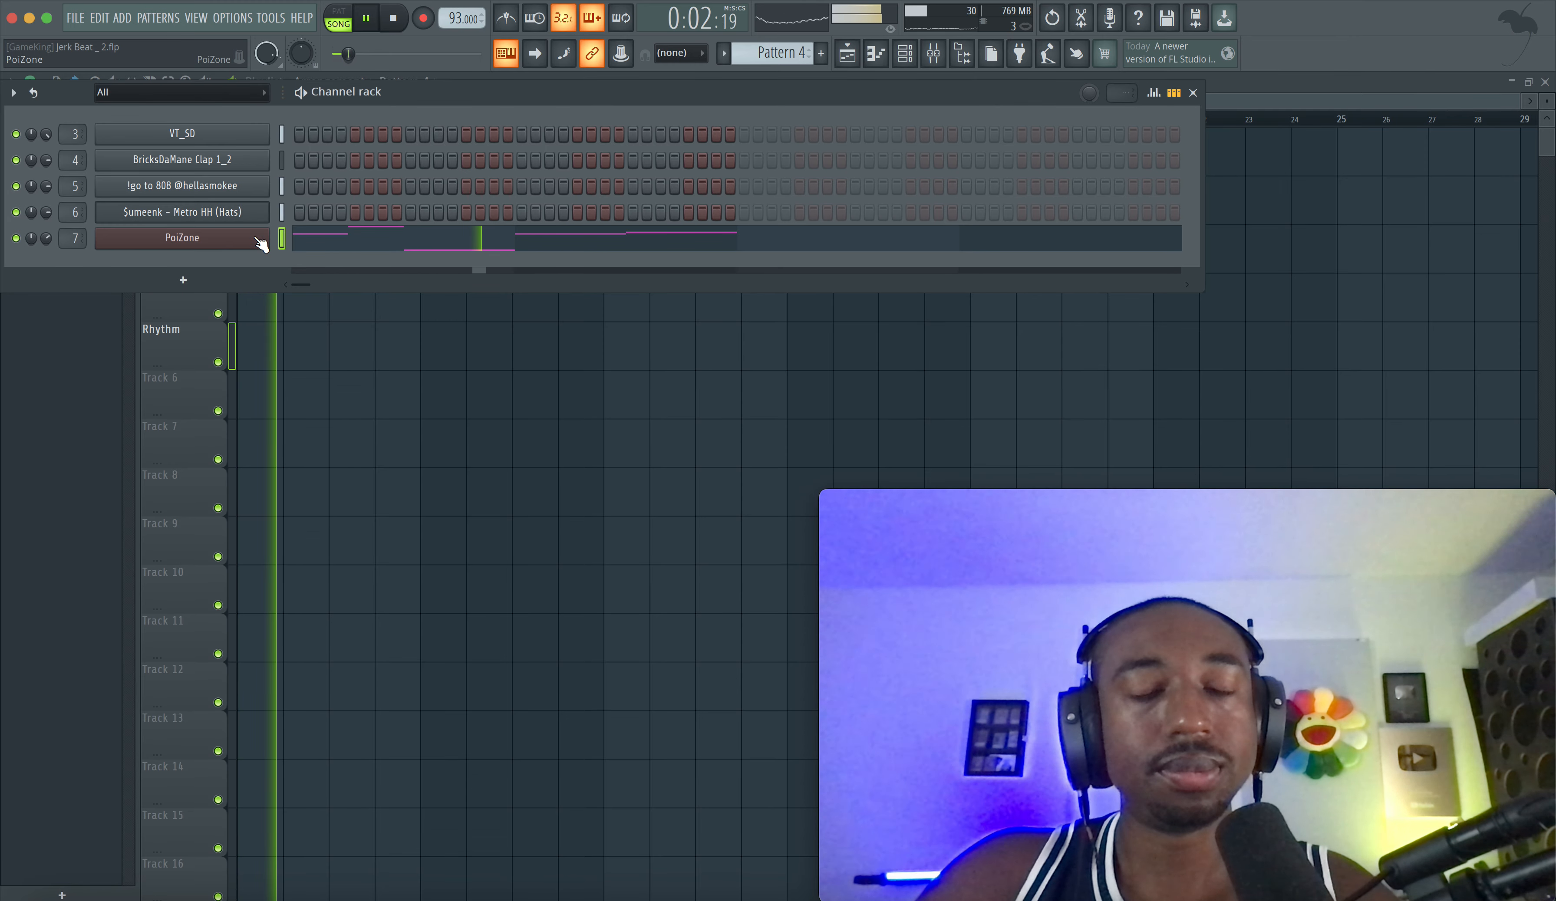
click(260, 243)
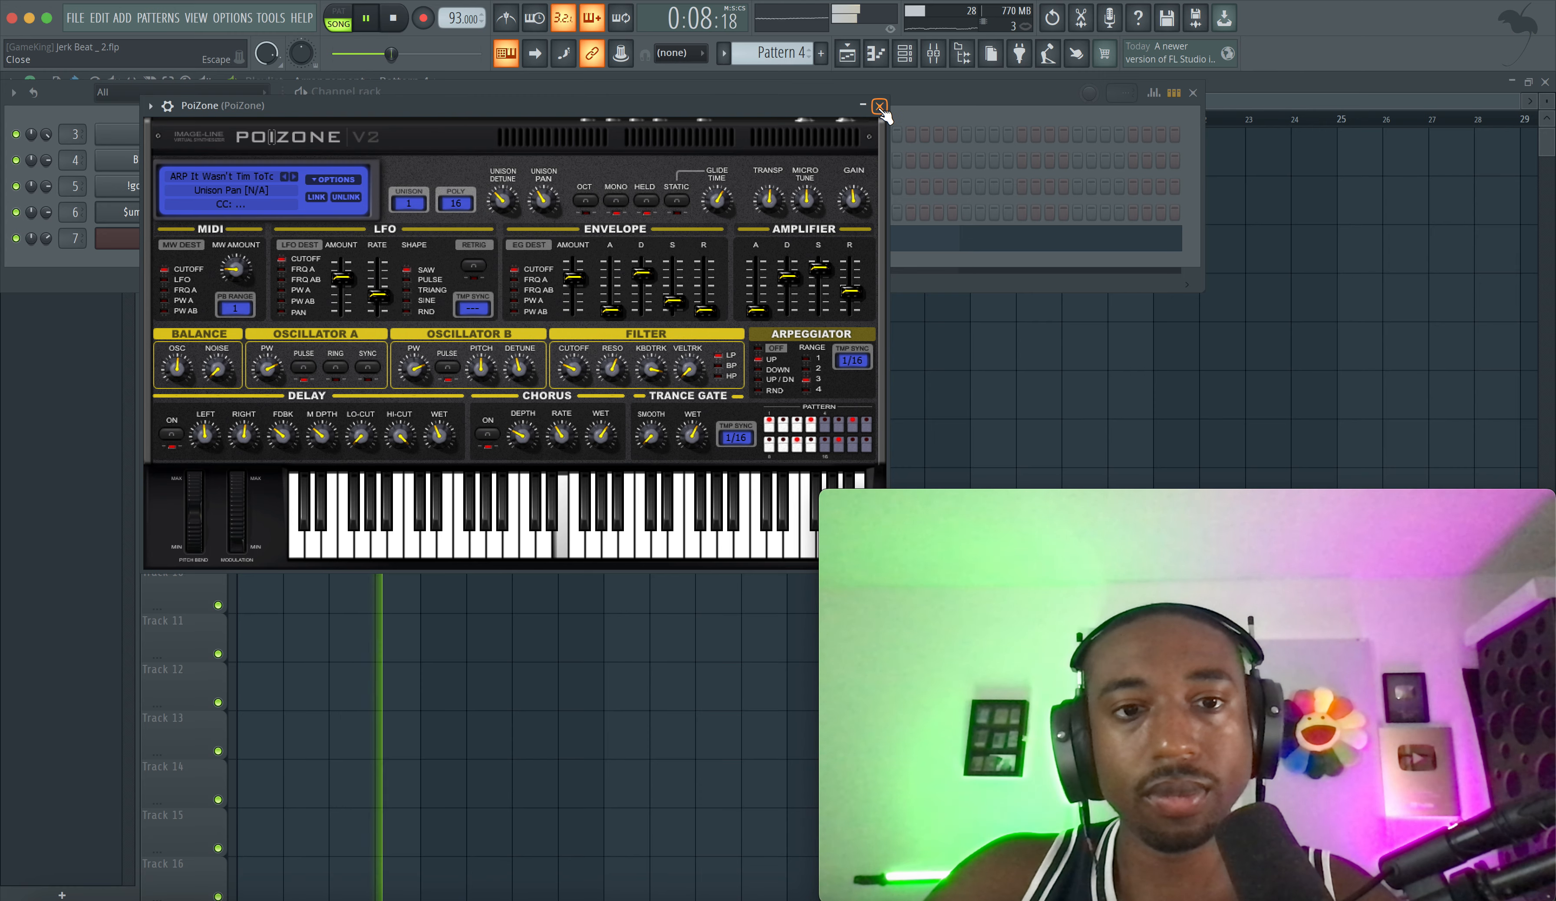
drag(600, 434, 600, 430)
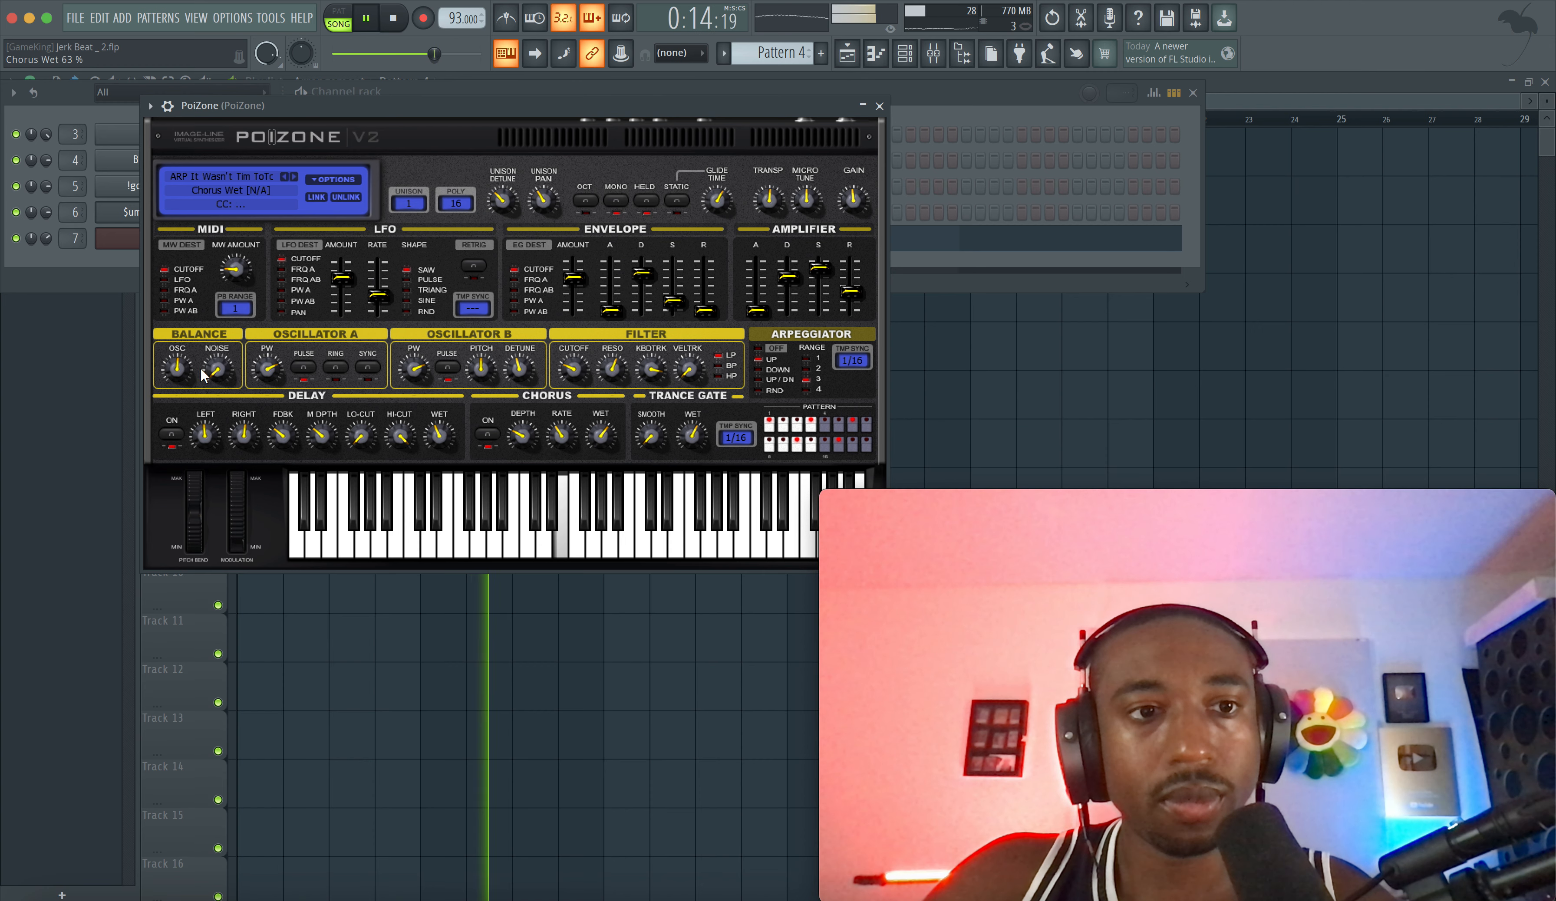
- Try other oscillator balance settings in PoiZone and restore the balance to its centre
drag(176, 368, 176, 312)
mouse_move(176, 368)
mouse_down()
mouse_move(176, 398)
mouse_move(176, 356)
mouse_move(177, 372)
mouse_up()
right_click(176, 371)
click(176, 371)
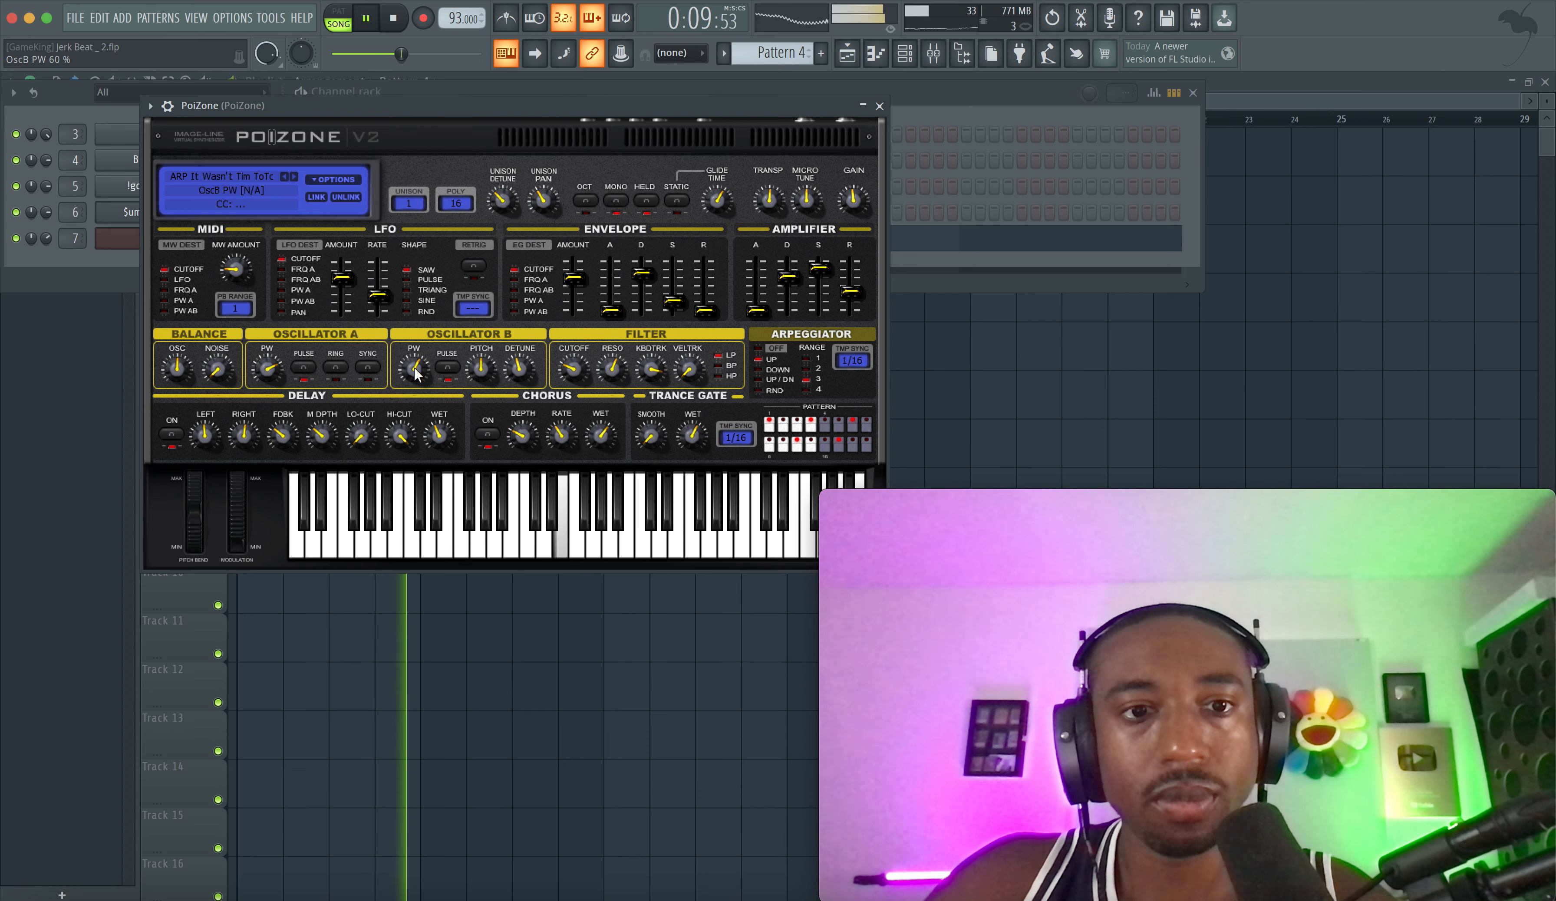
- Adjust PoiZone's delay wet level, raise its delay low cut, and close the instrument with playback stopped
drag(439, 435, 439, 427)
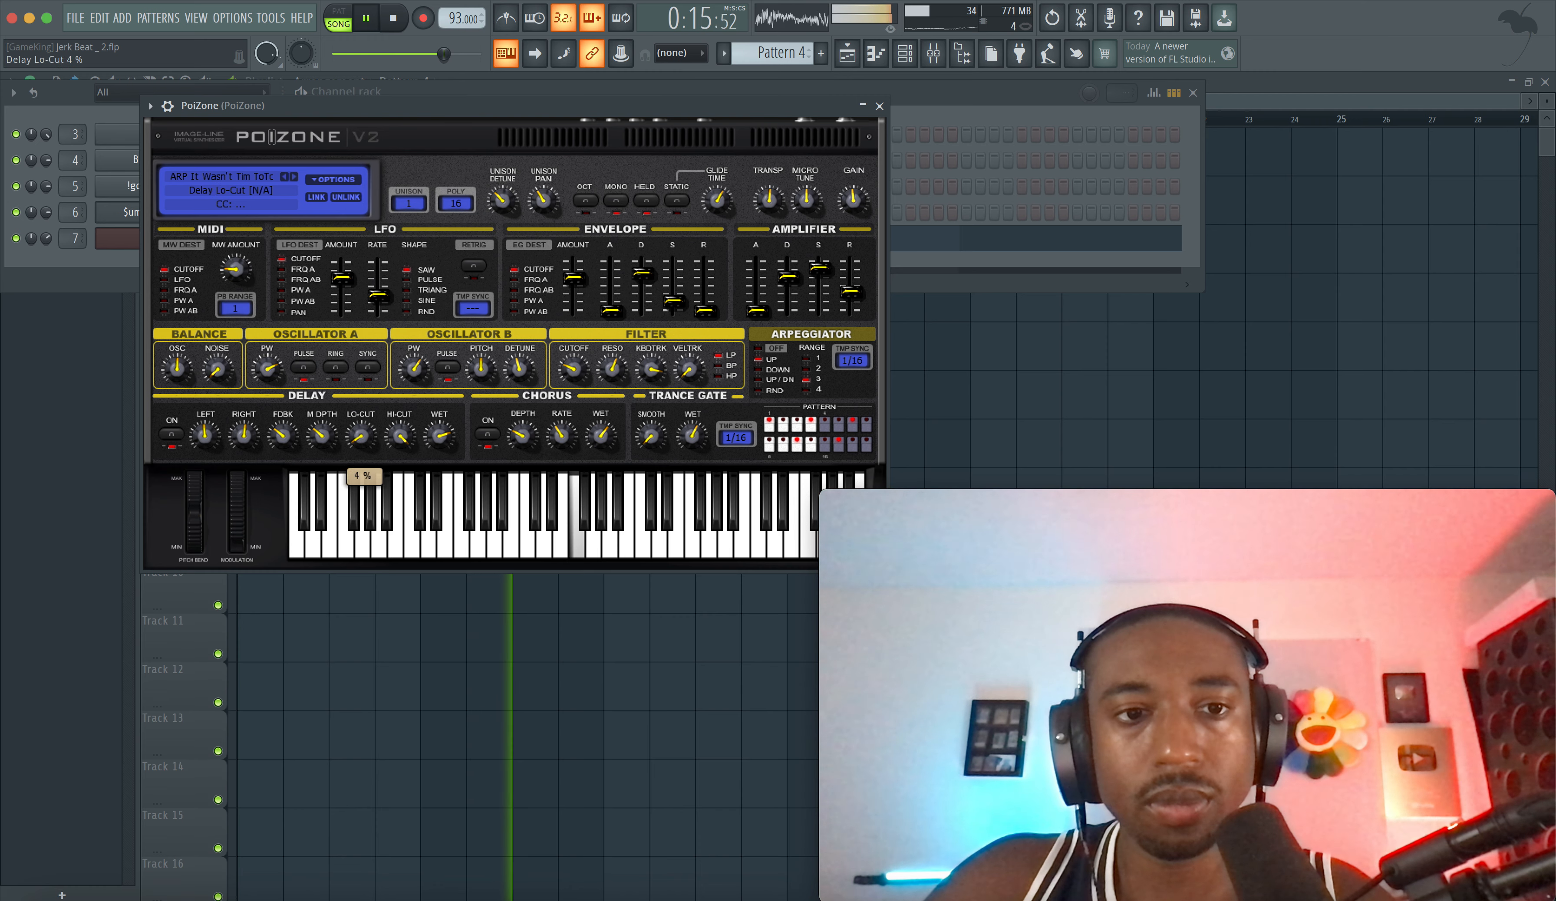
drag(410, 435, 359, 442)
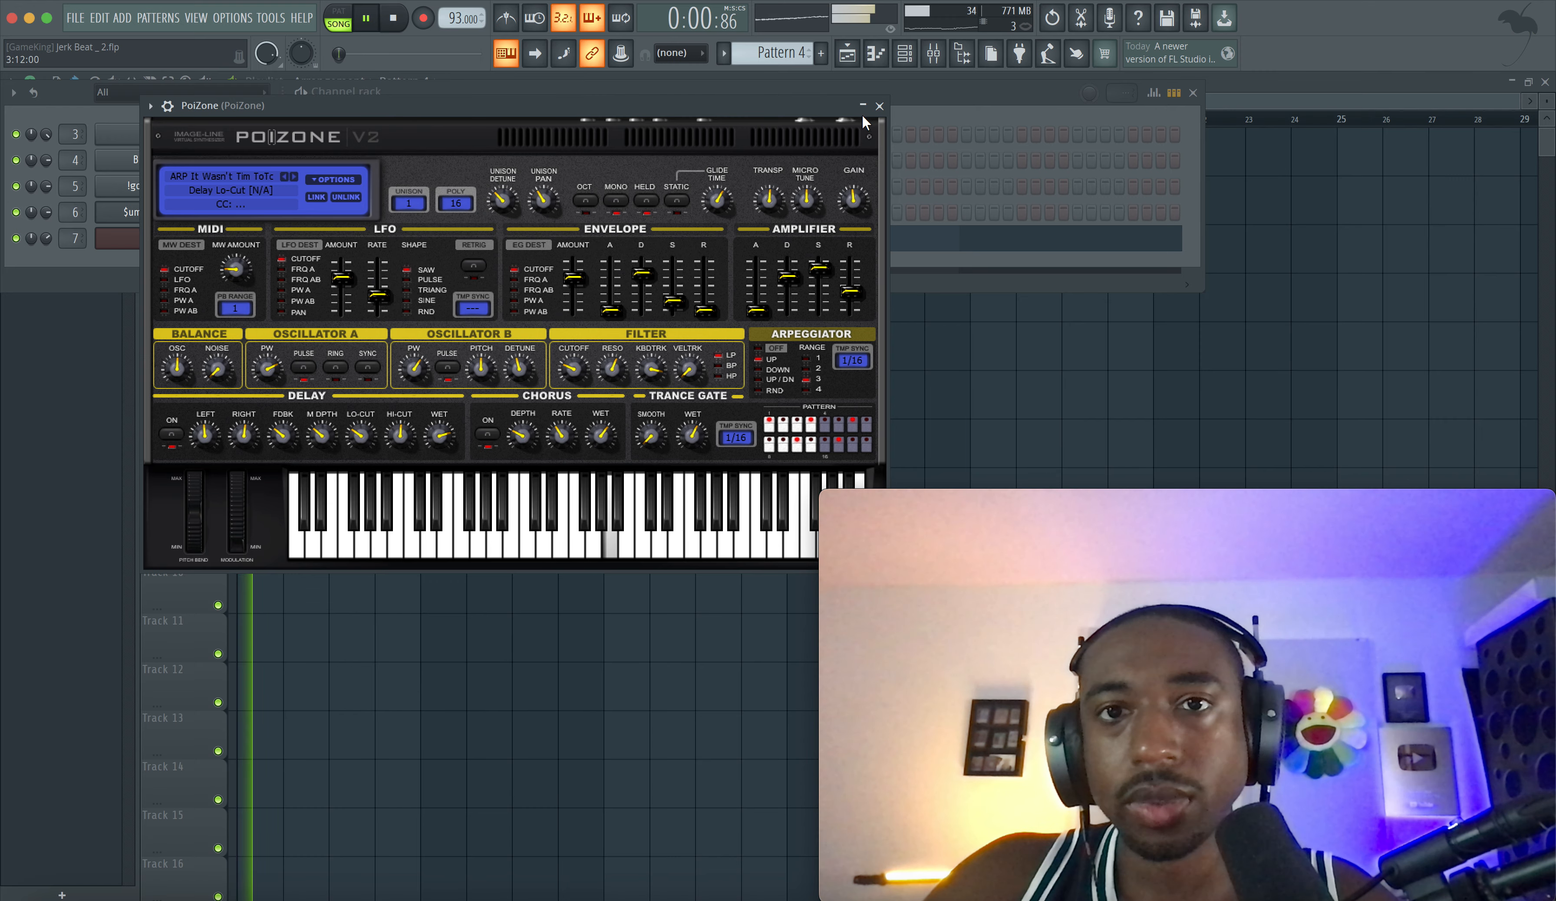
click(879, 106)
key(space)
- Check the buffer length in the audio settings and close them
click(231, 18)
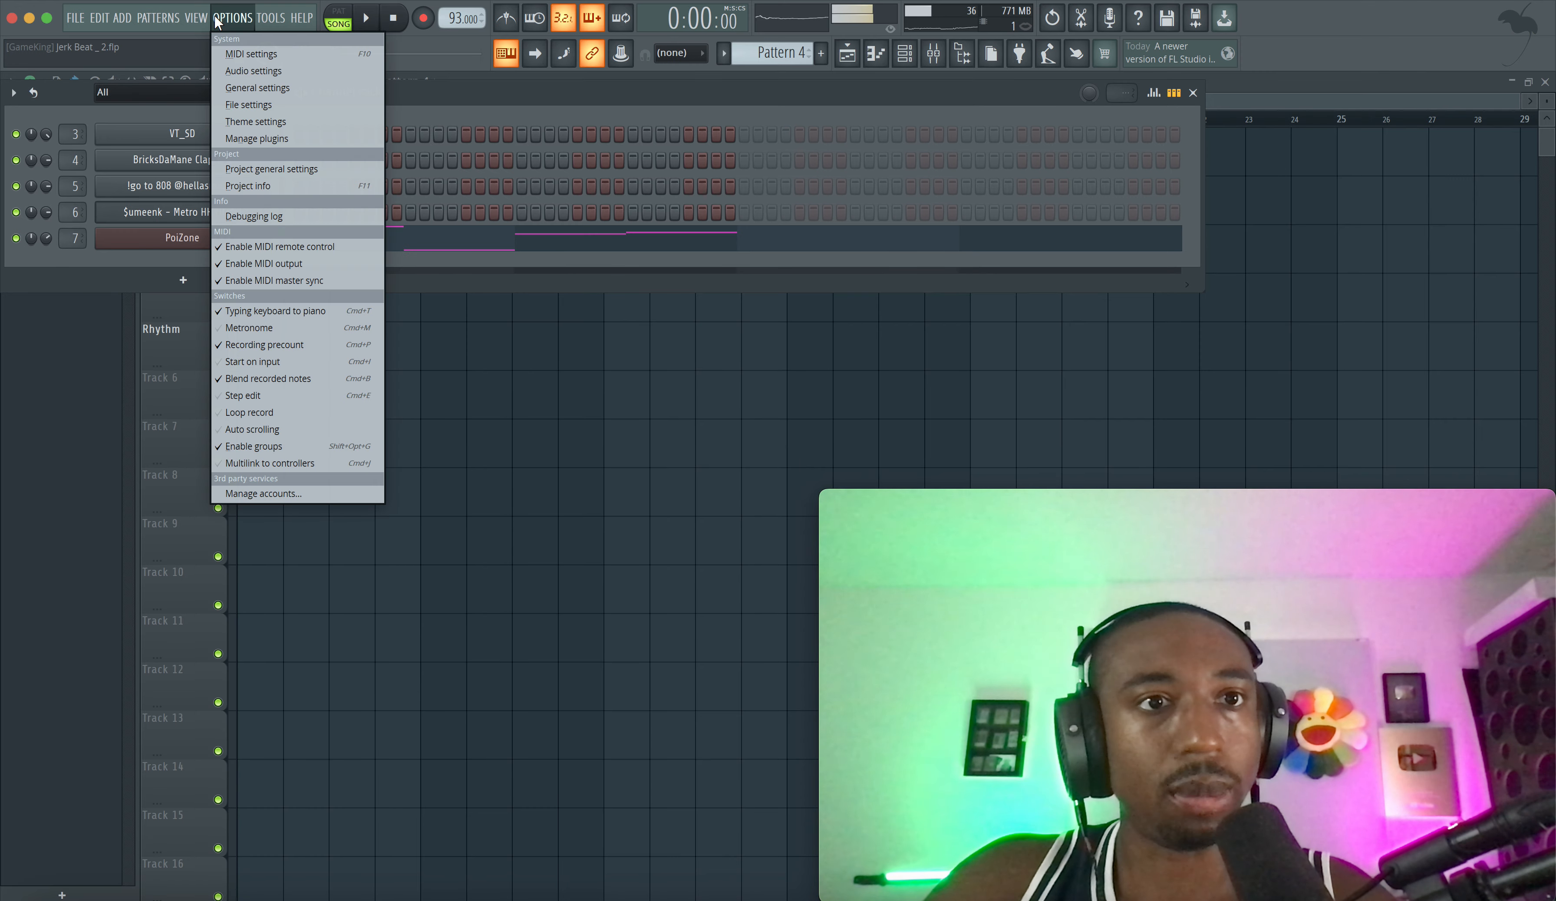
click(244, 72)
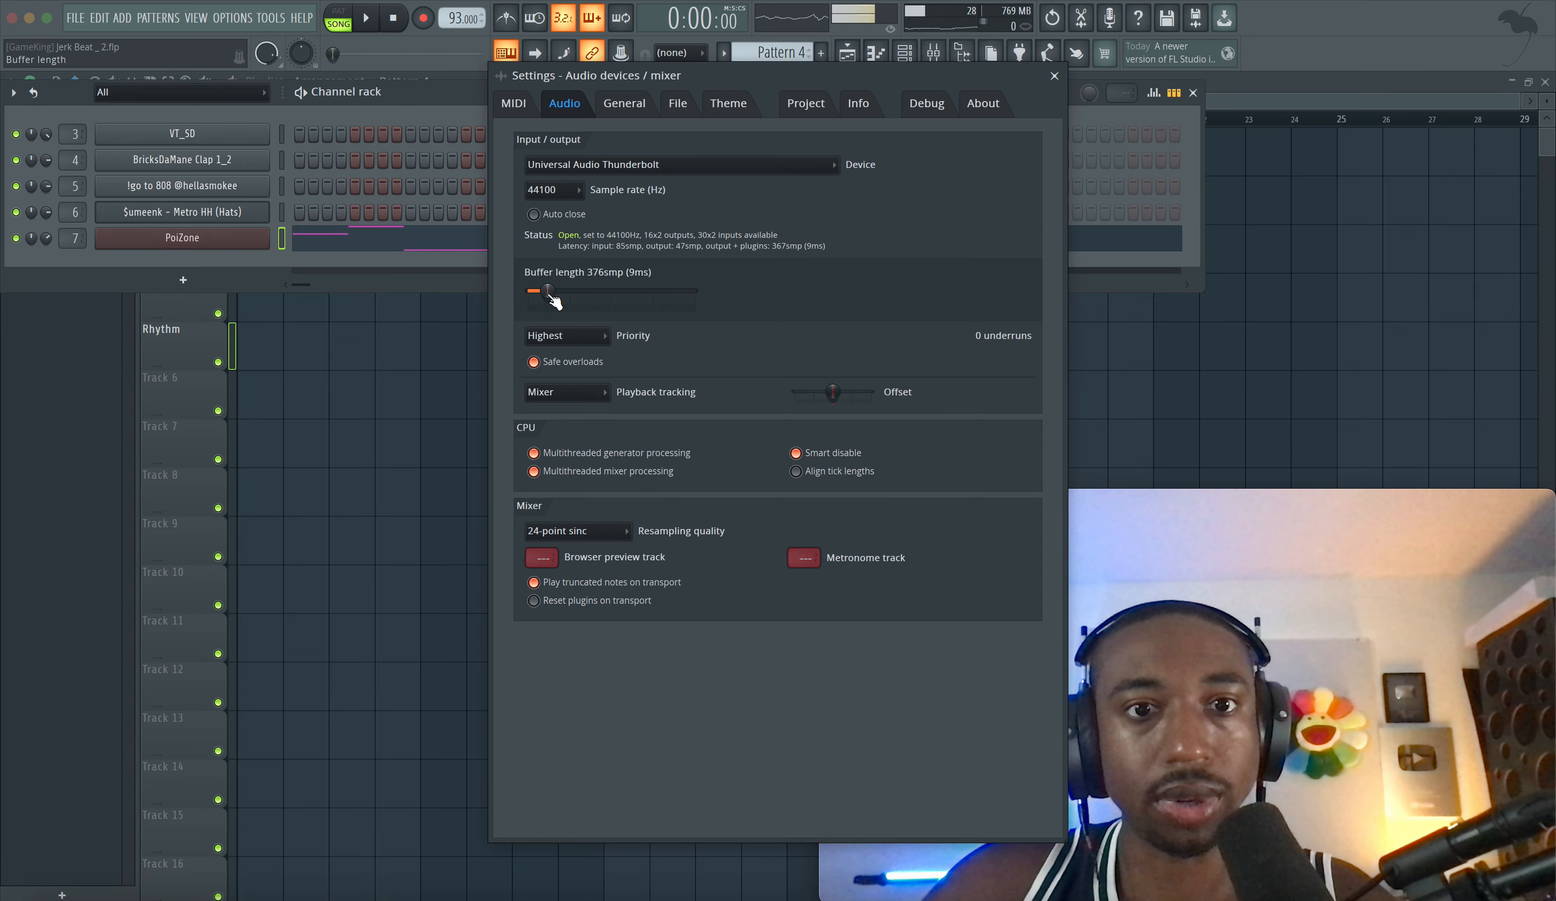
click(1054, 76)
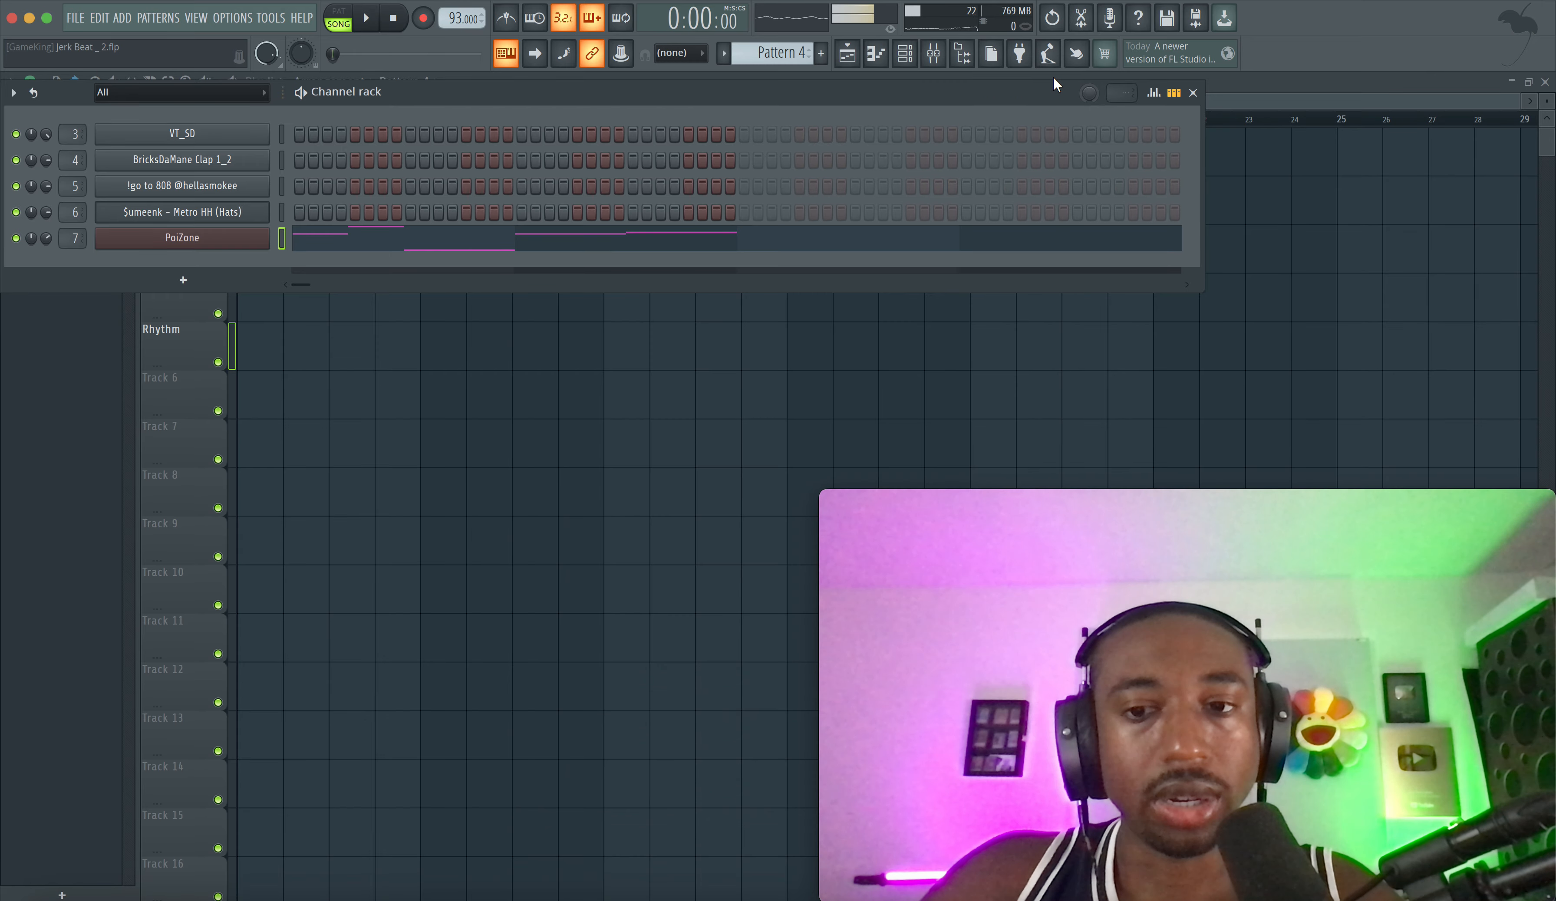
click(574, 433)
click(904, 54)
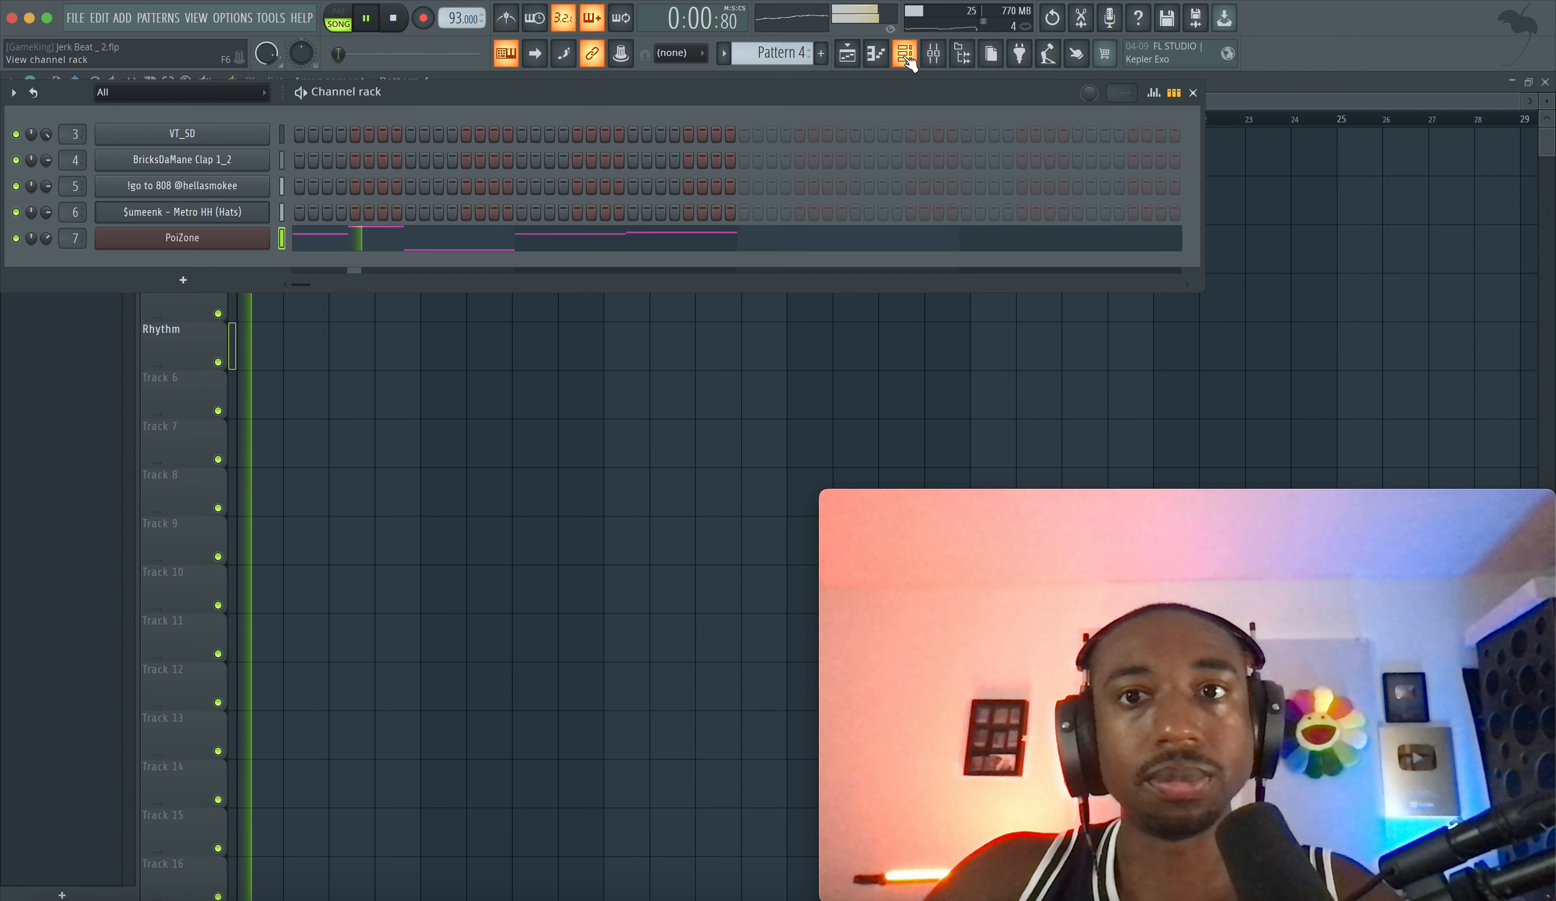
click(652, 358)
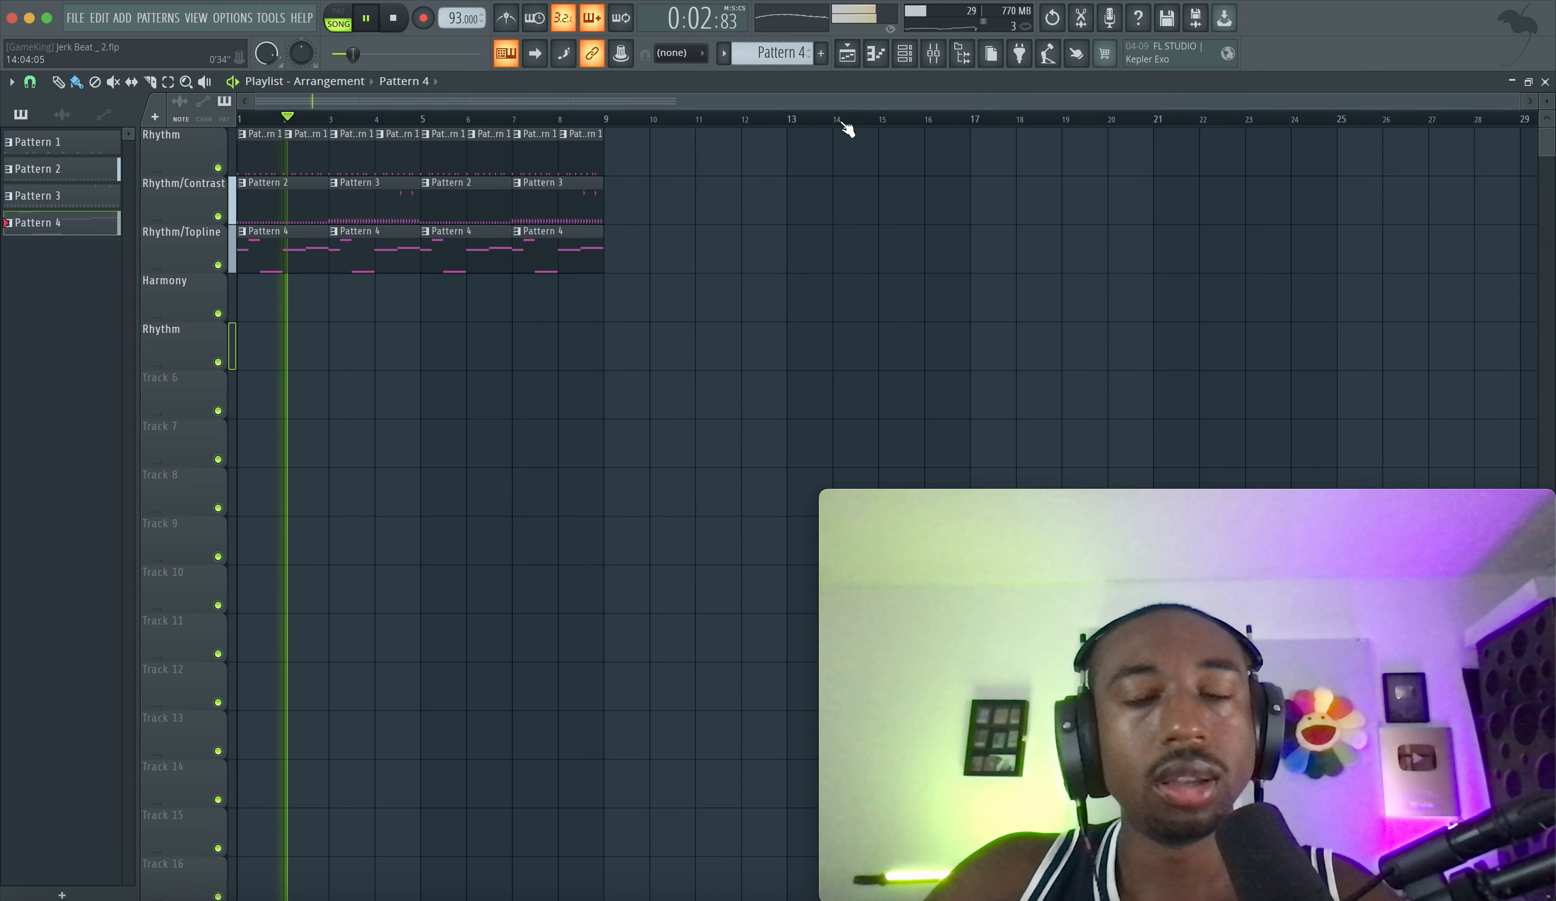
- Add a second PoiZone instrument to the channel rack
click(904, 54)
click(231, 263)
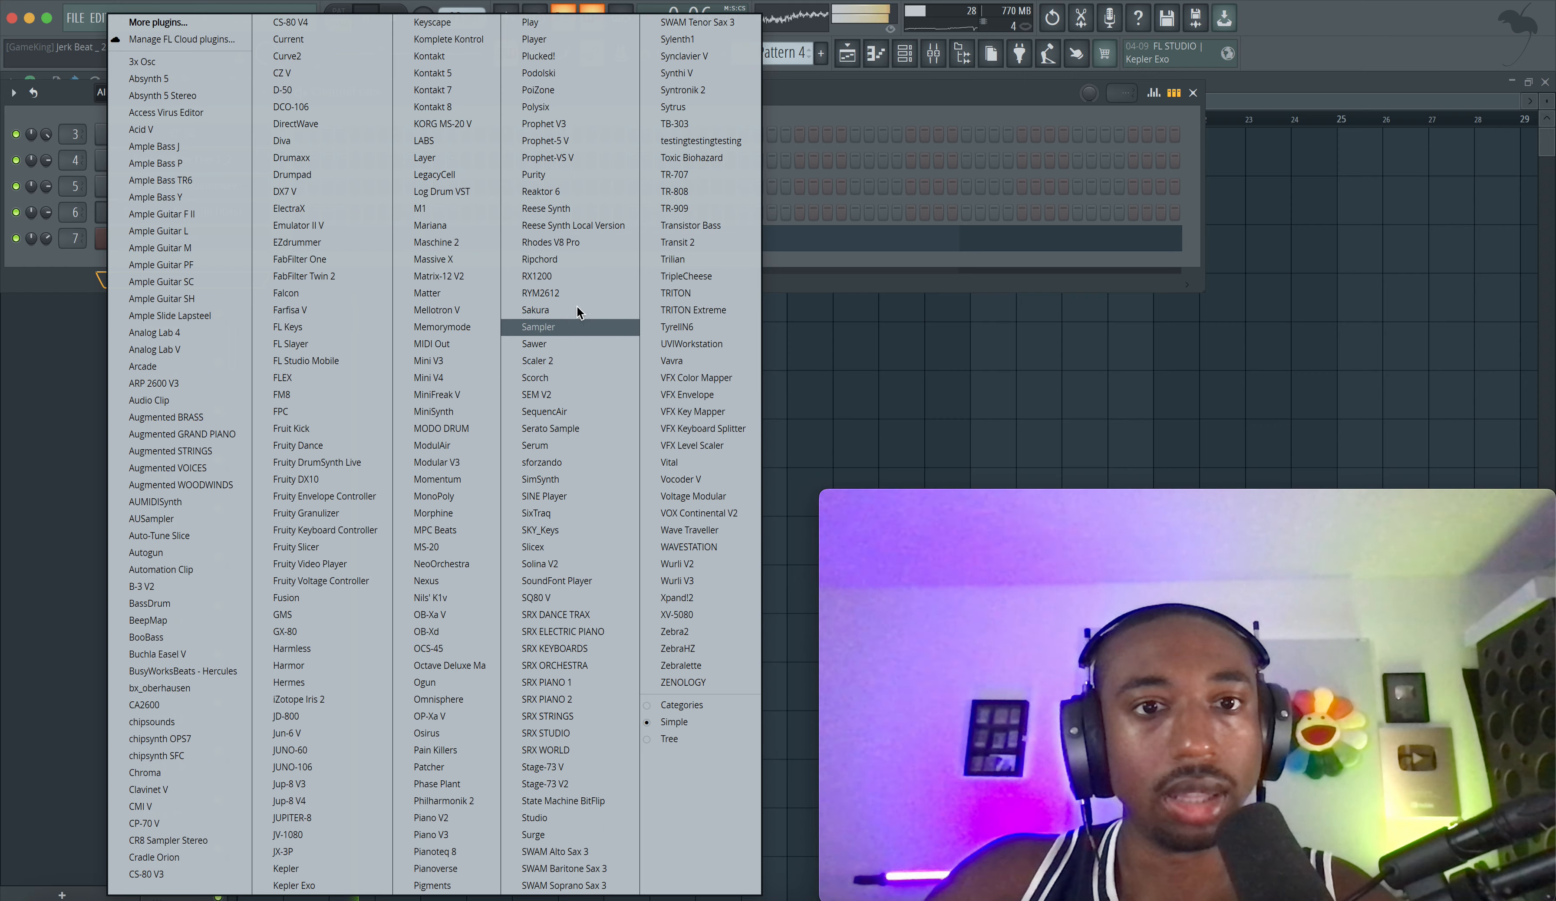
click(562, 90)
- Load the preset KBD 311 WoW Syn ToTc from the default bank into PoiZone #2 and close its window
click(250, 357)
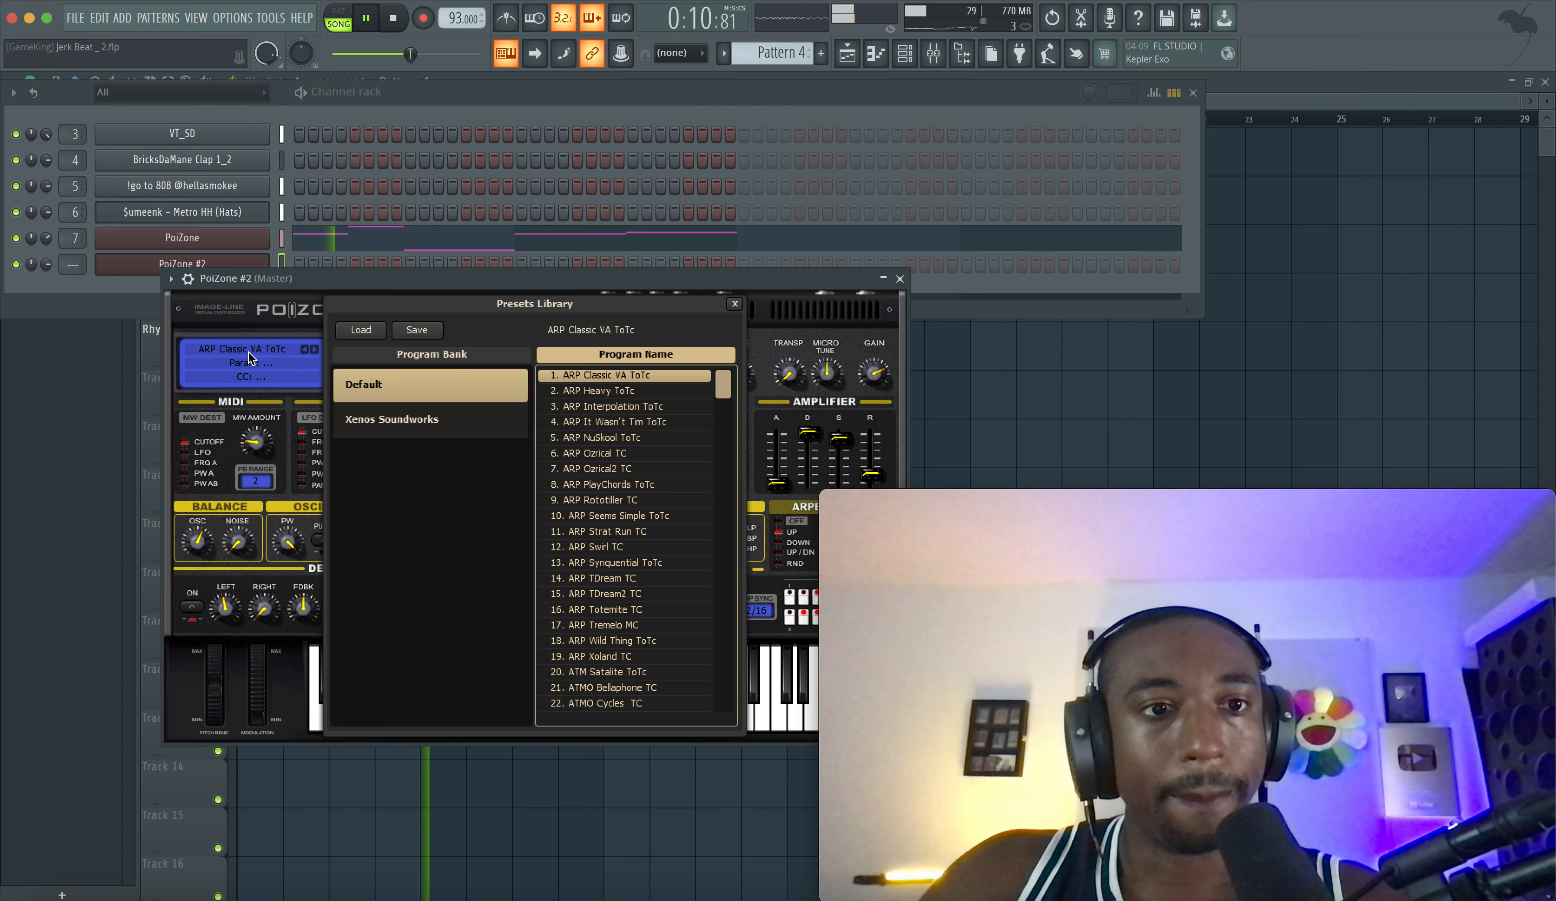
scroll(666, 609, down, 14)
scroll(665, 609, down, 3)
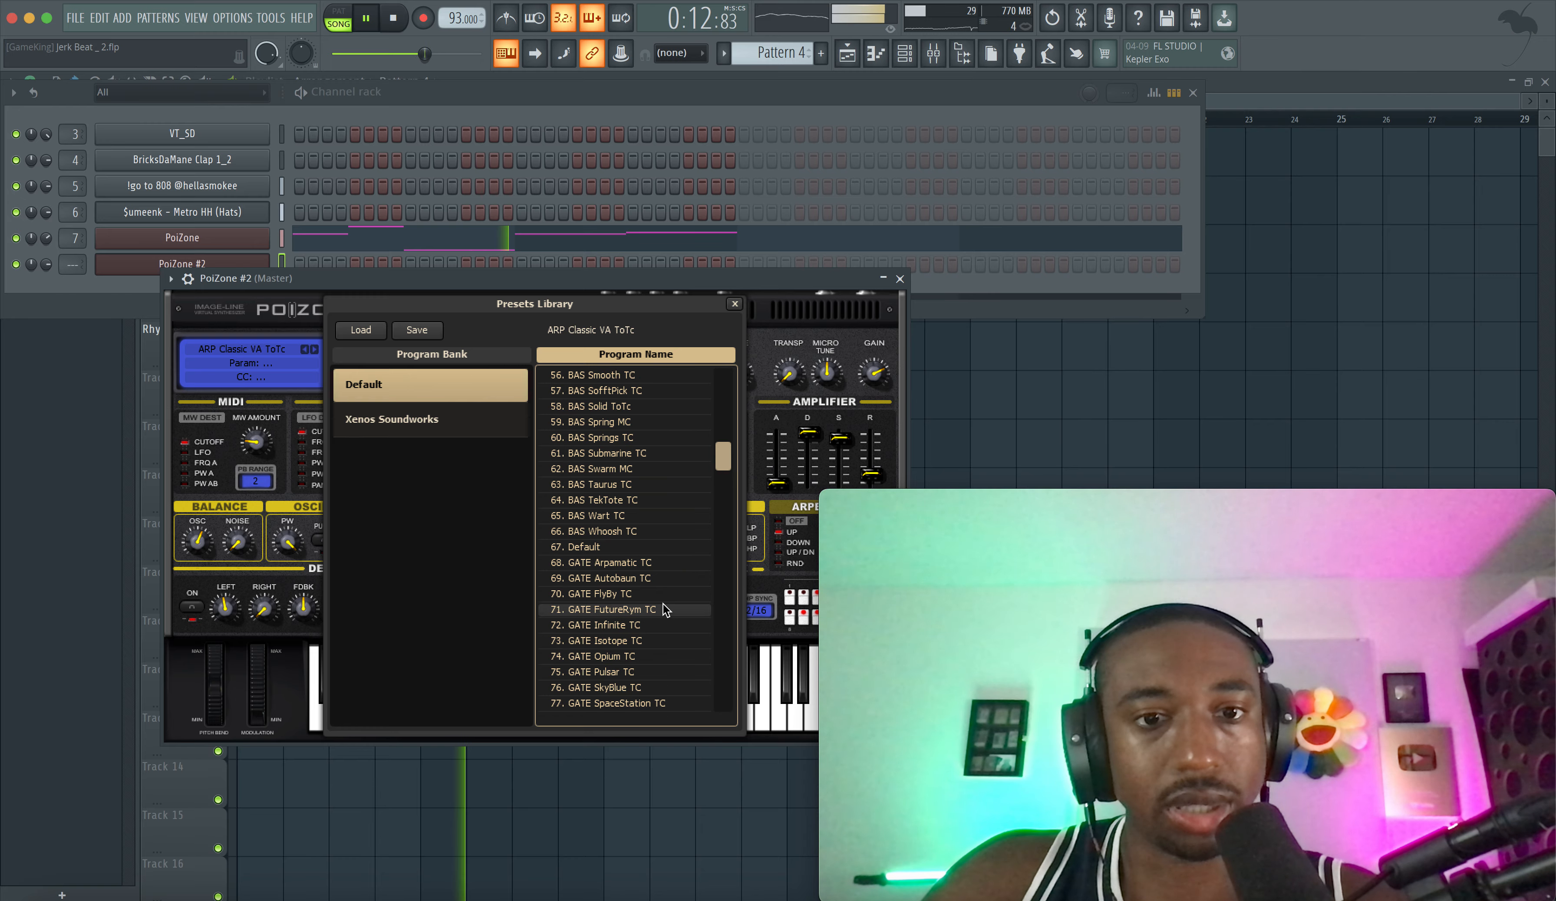
scroll(639, 580, down, 5)
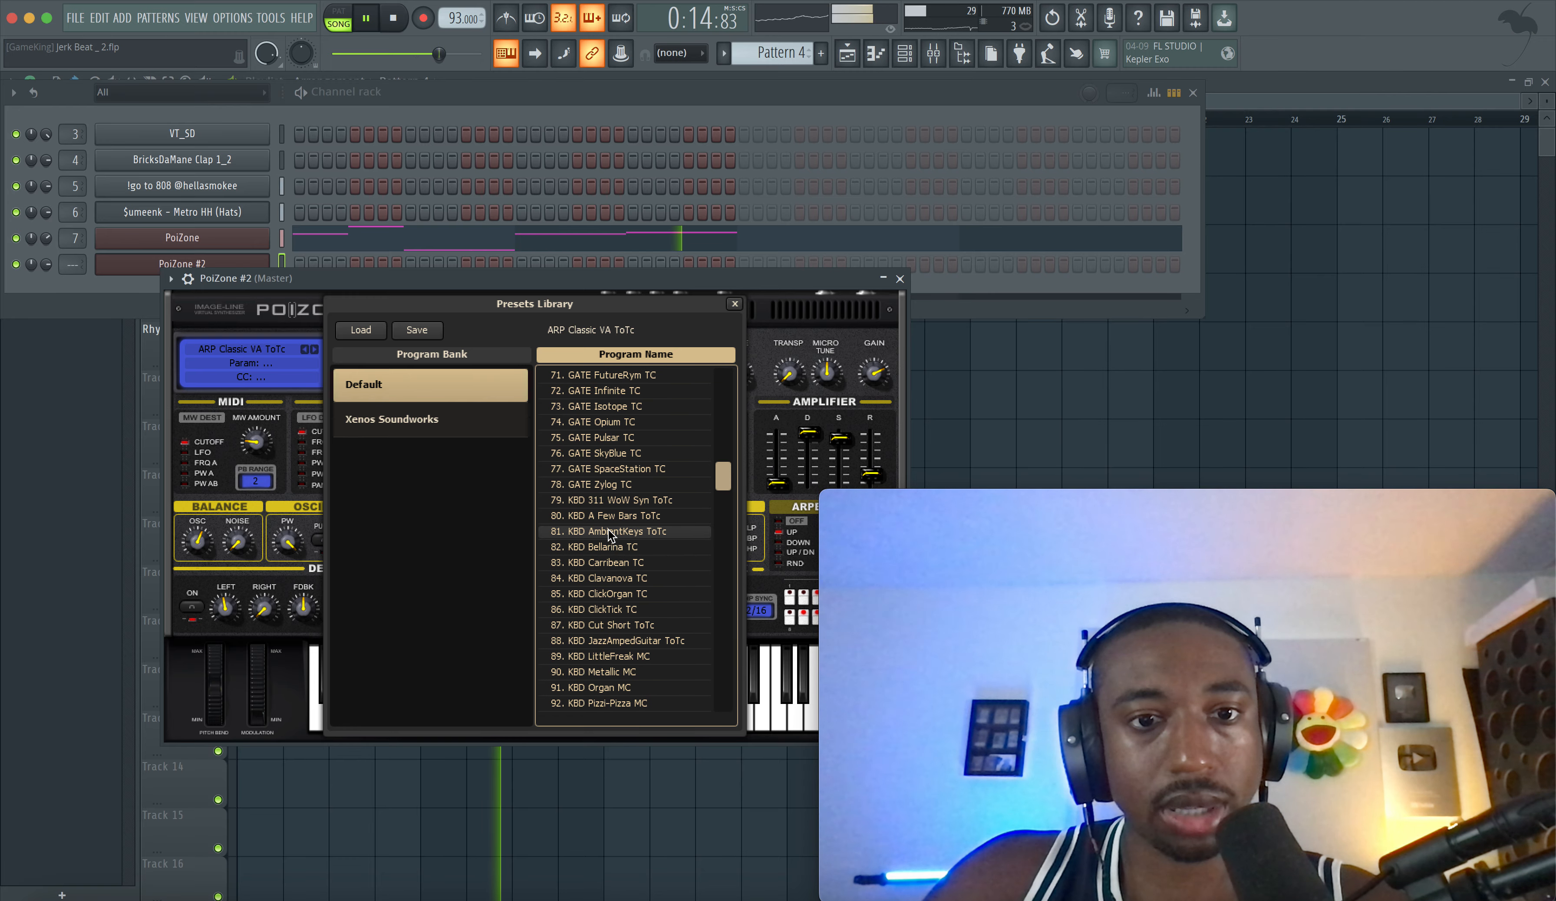
double_click(614, 500)
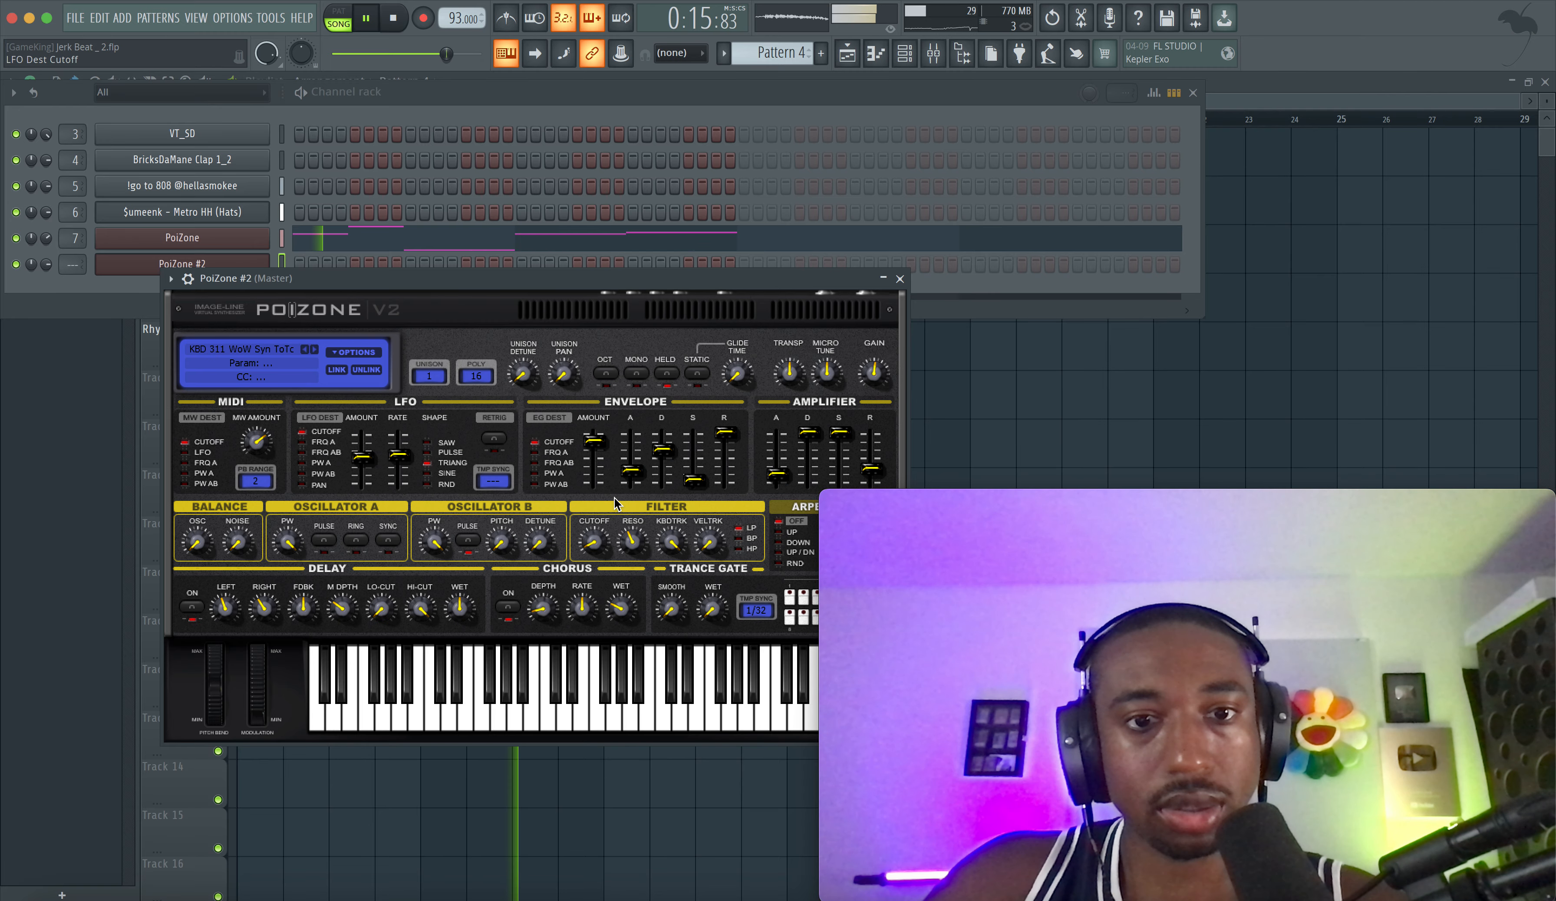
click(899, 281)
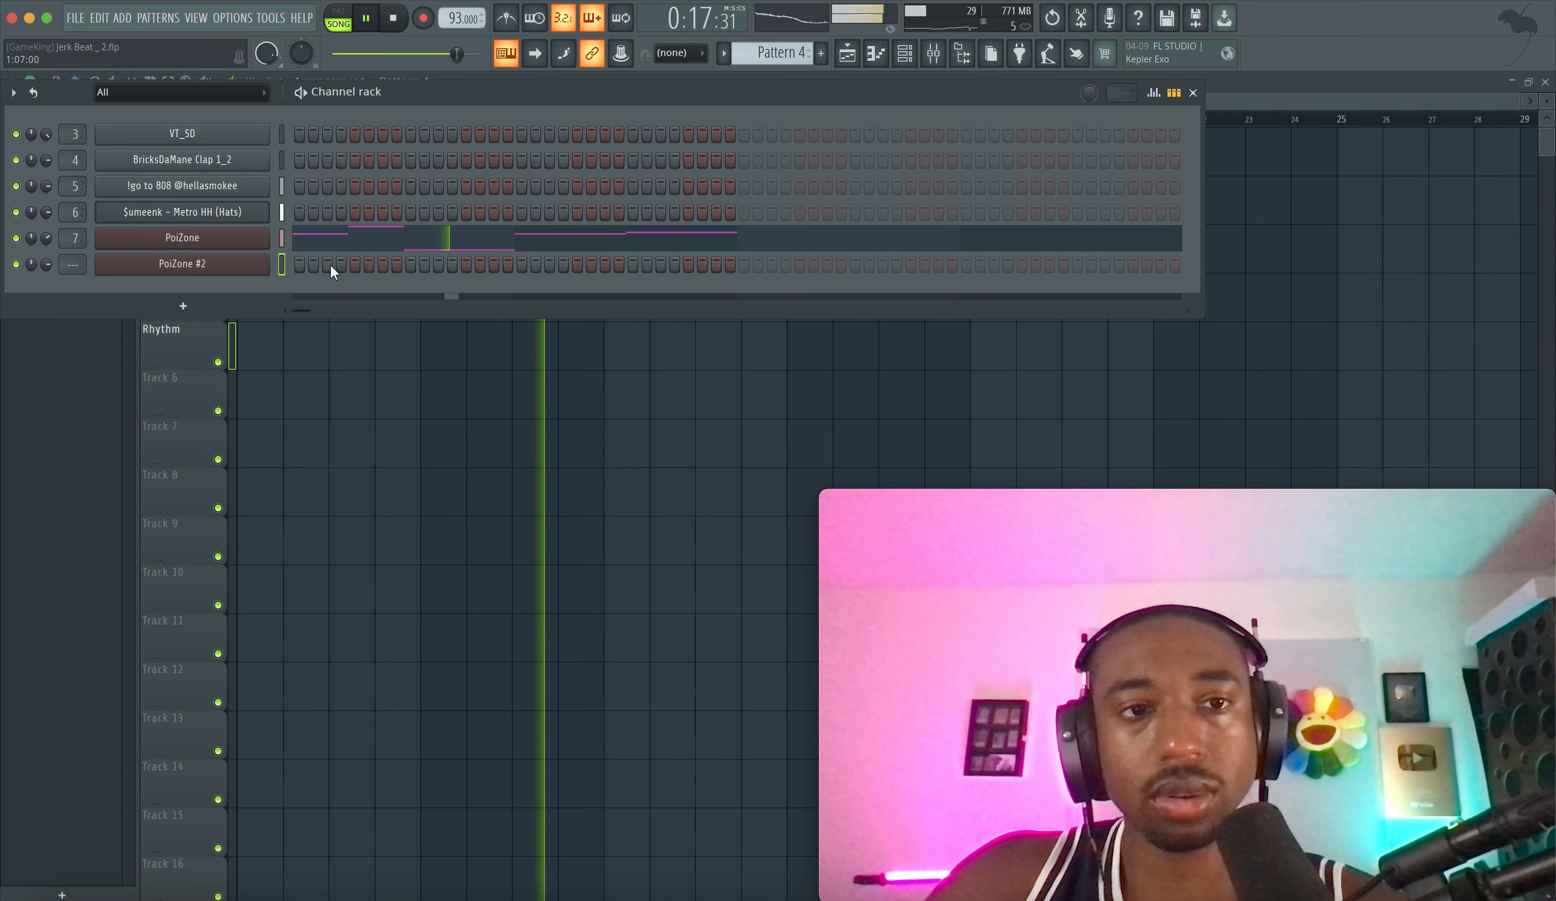
- Paste the arp melody notes into PoiZone #2 and route the channel to mixer track 8
click(281, 265)
key(super+v)
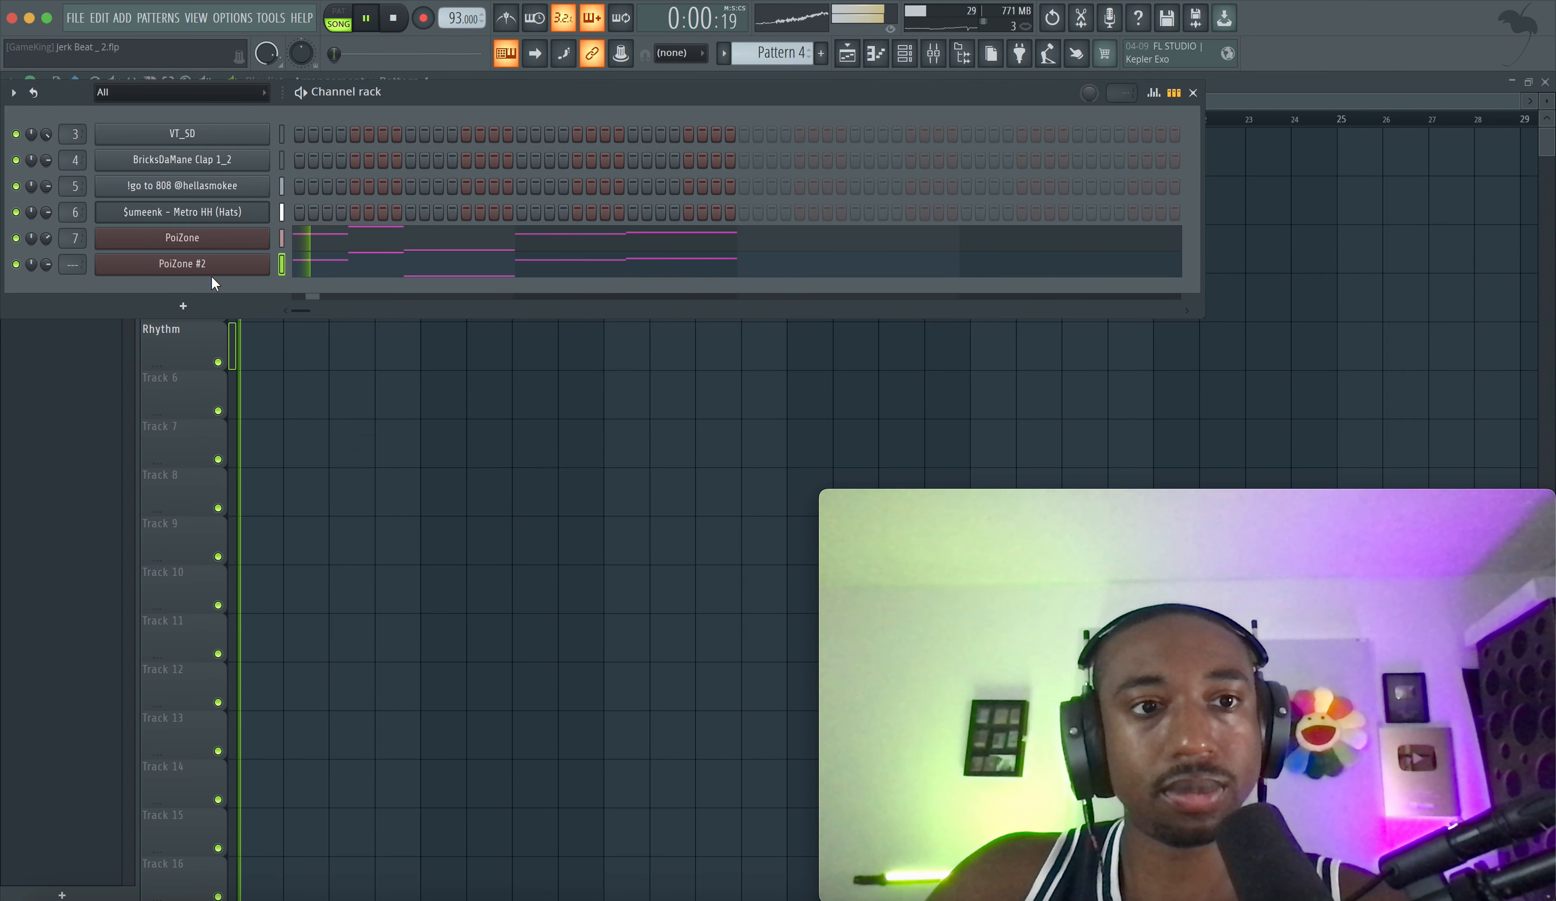
key(ctrl+l)
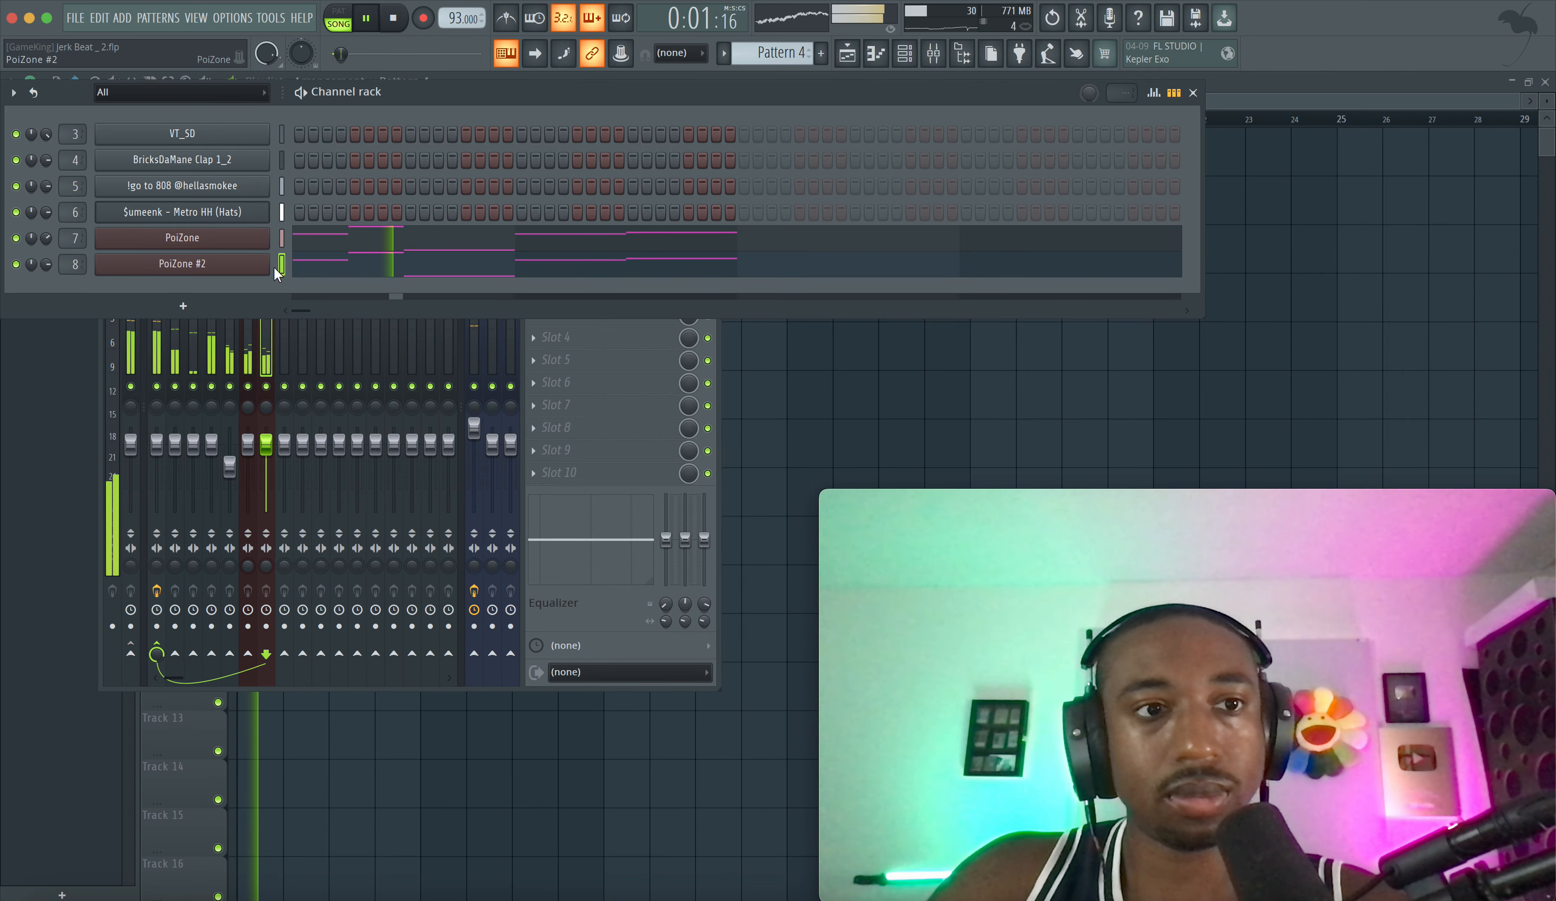
- In PoiZone #2's piano roll, delete the A5 note and both notes in the second bar
click(318, 272)
key(space)
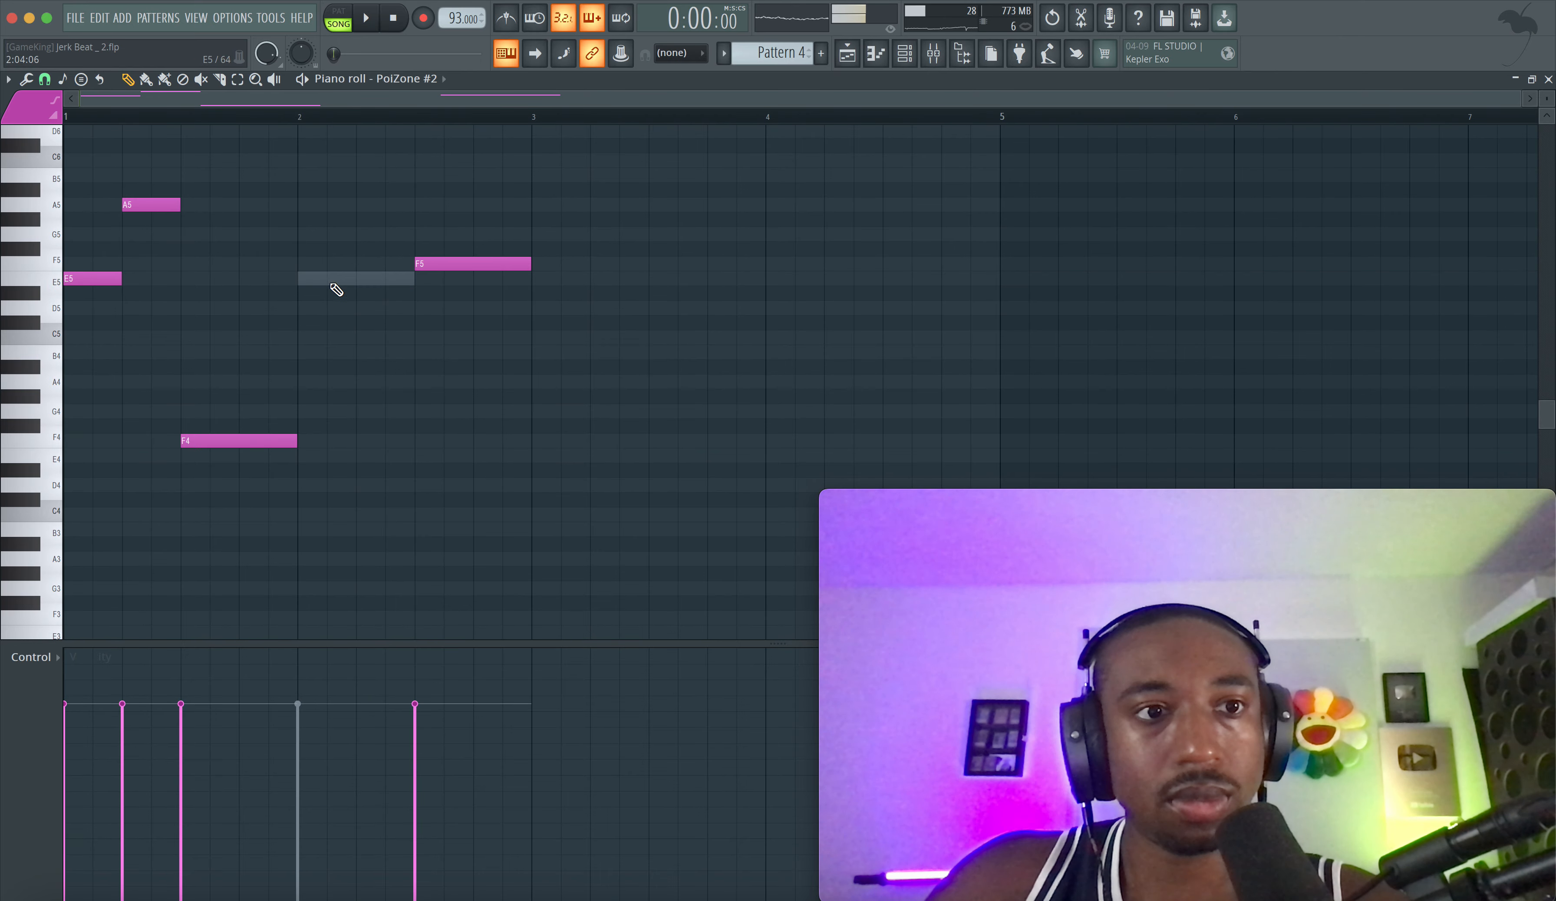
right_click(474, 263)
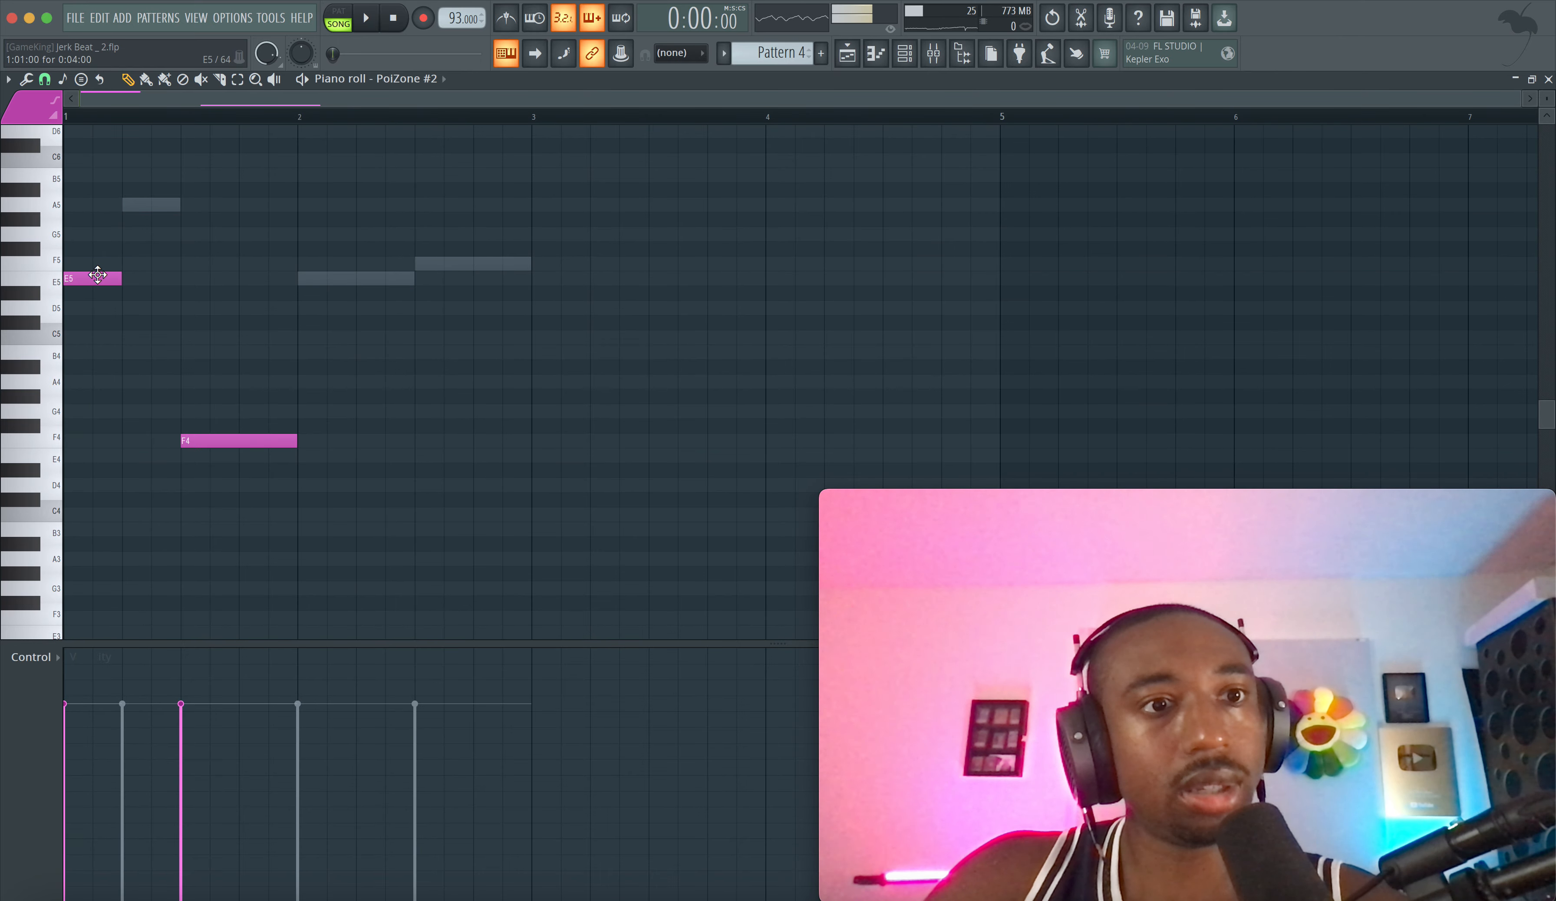
- Raise the opening note to F5 and, with snapping at 1/4 beat, shorten it and add short E5, C5 and B4 notes
click(68, 309)
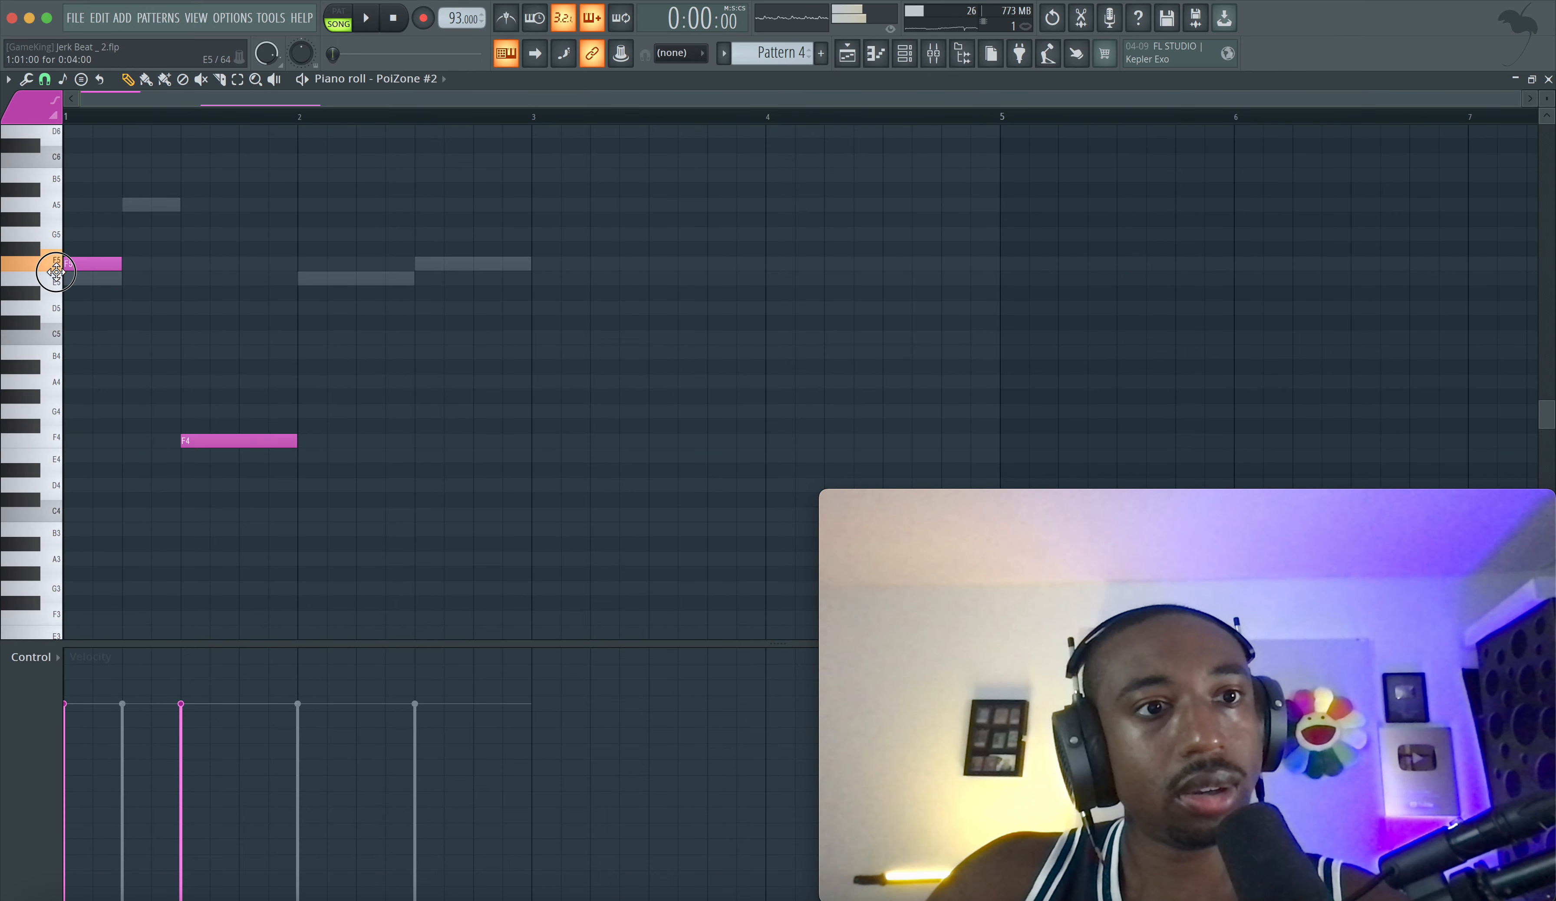
click(45, 79)
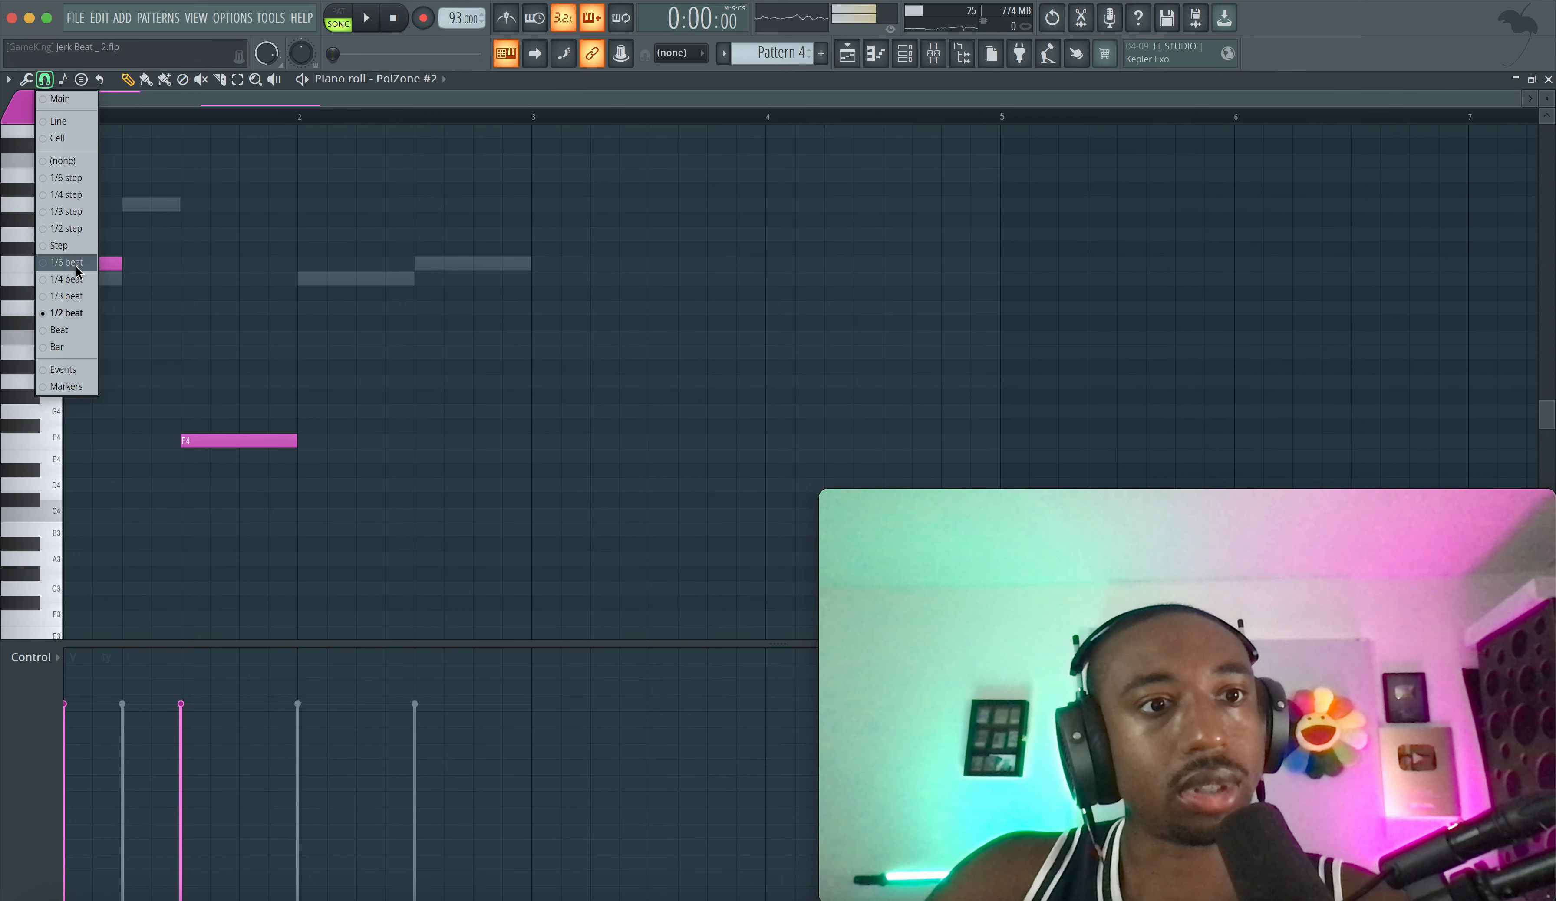
click(80, 280)
drag(118, 268, 104, 271)
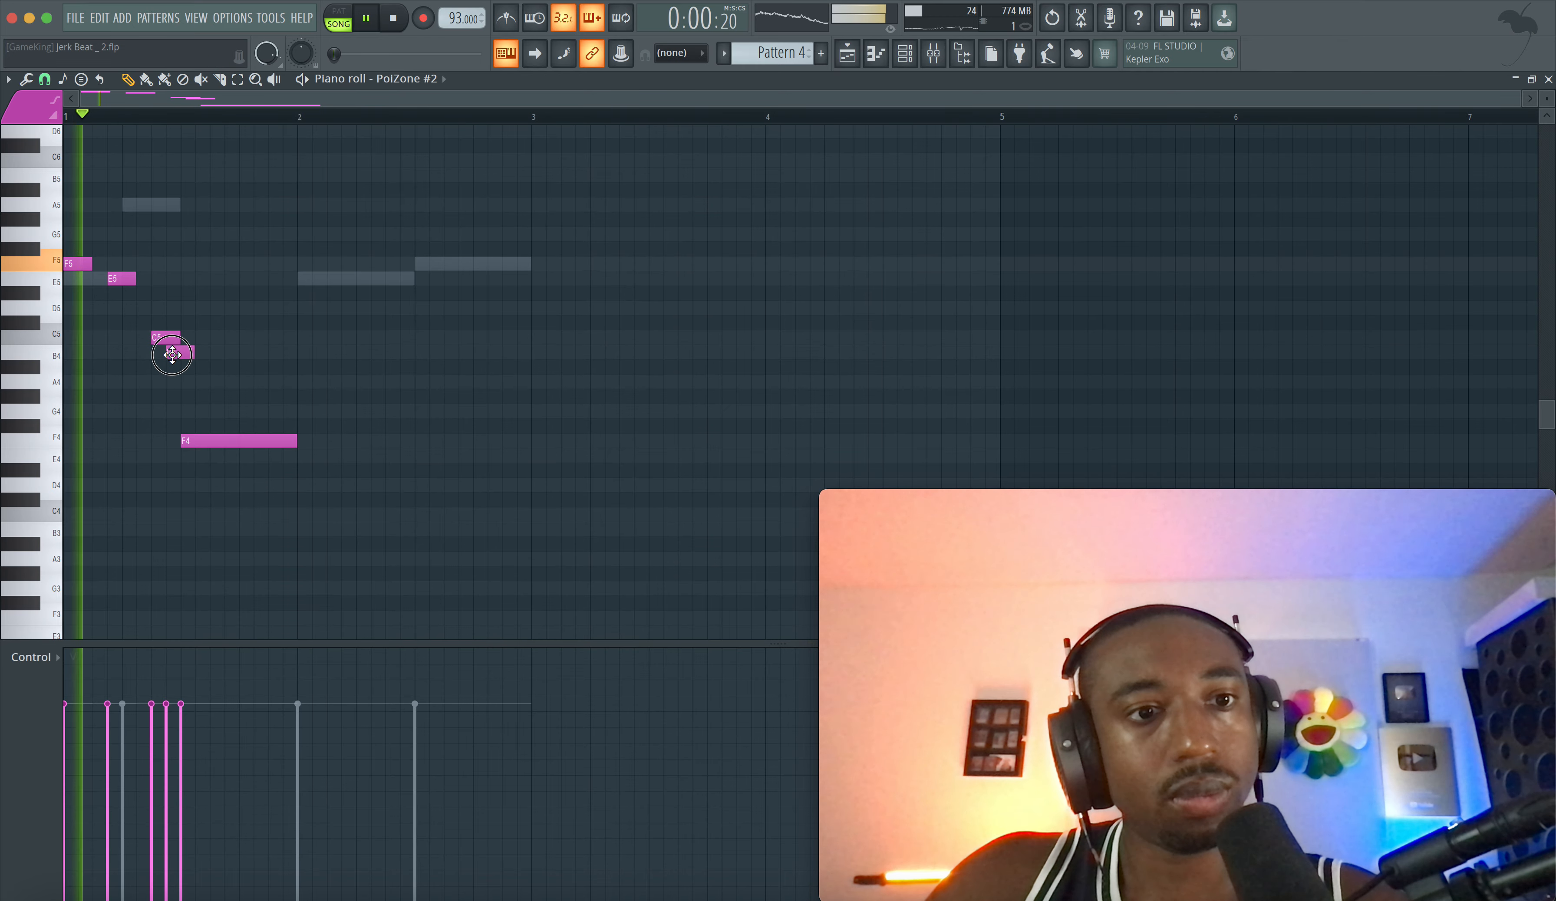
- Shift the B4 note right, replace the long F4 note with short F4 and E4 notes, and save the project
drag(171, 354, 188, 354)
right_click(195, 441)
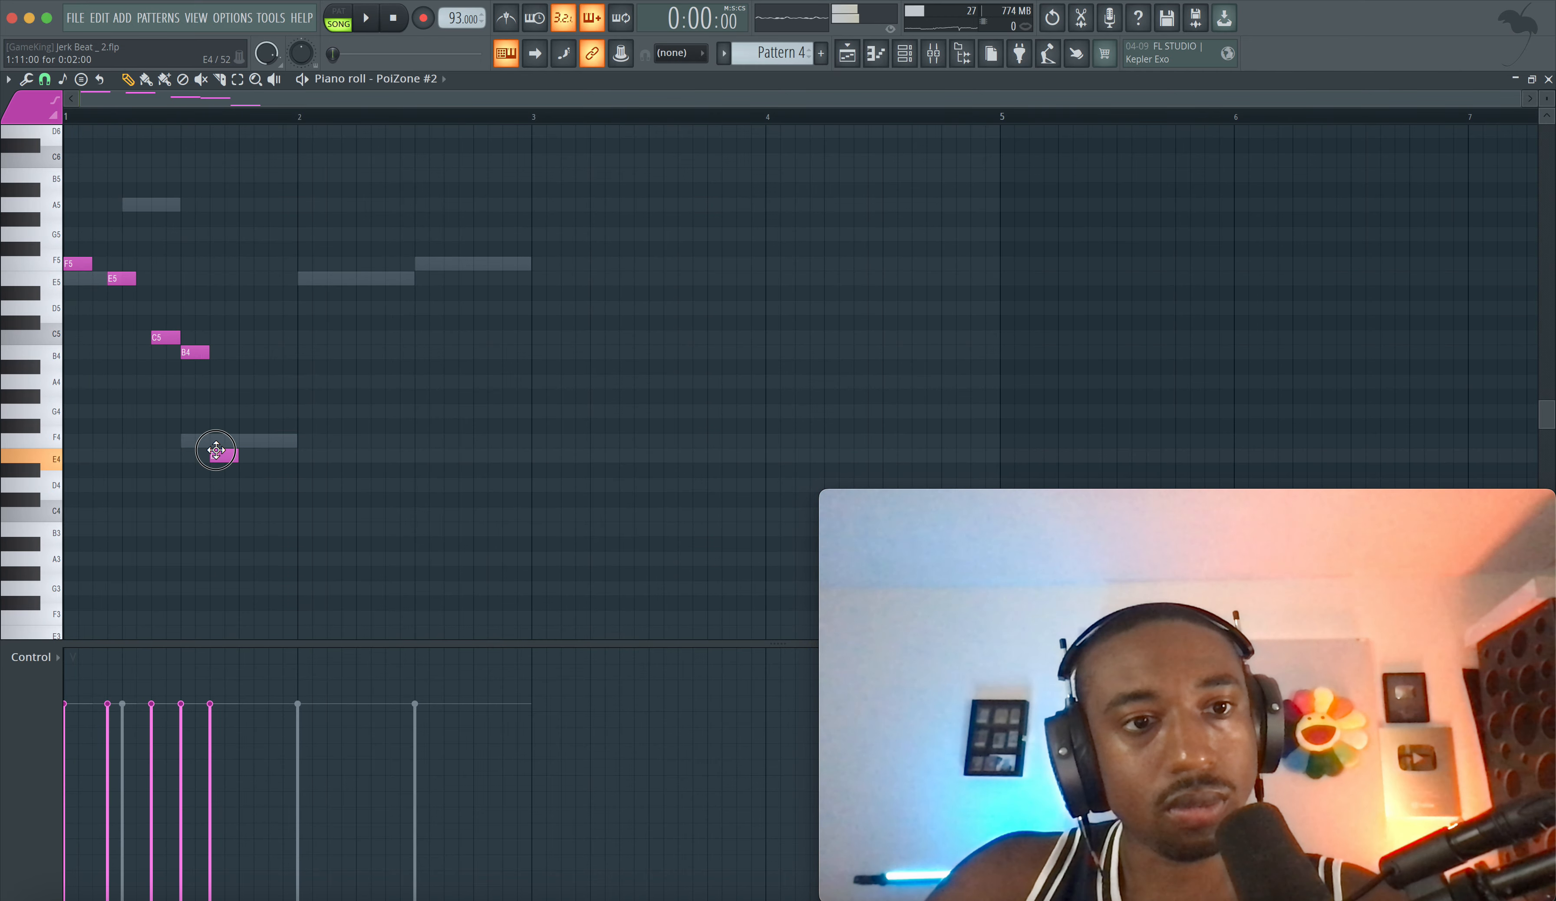
key(space)
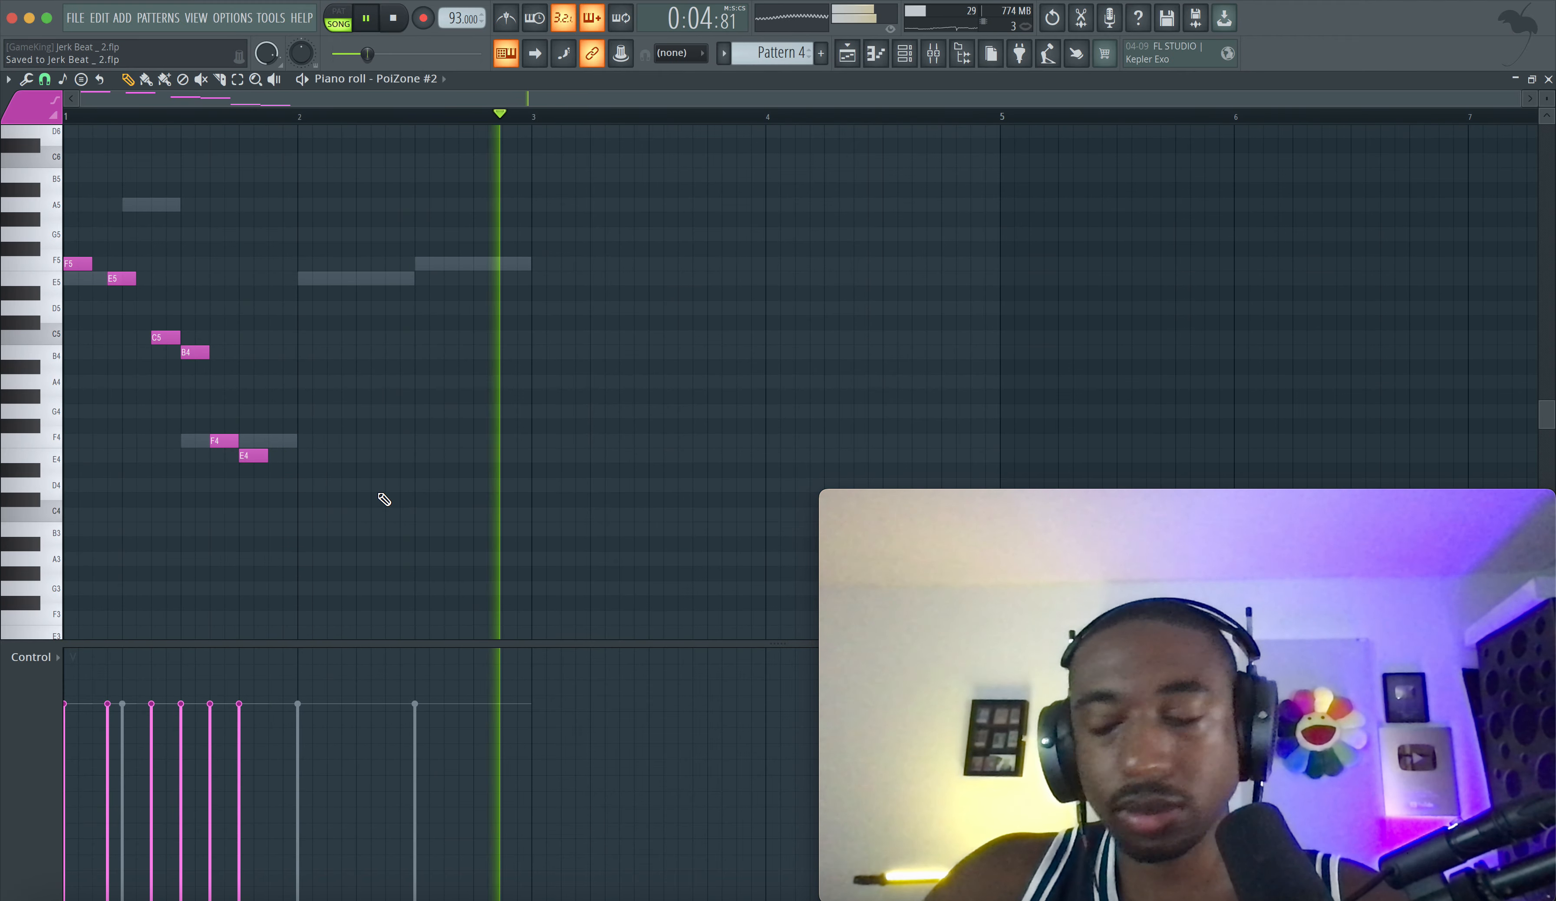
key(ctrl+s)
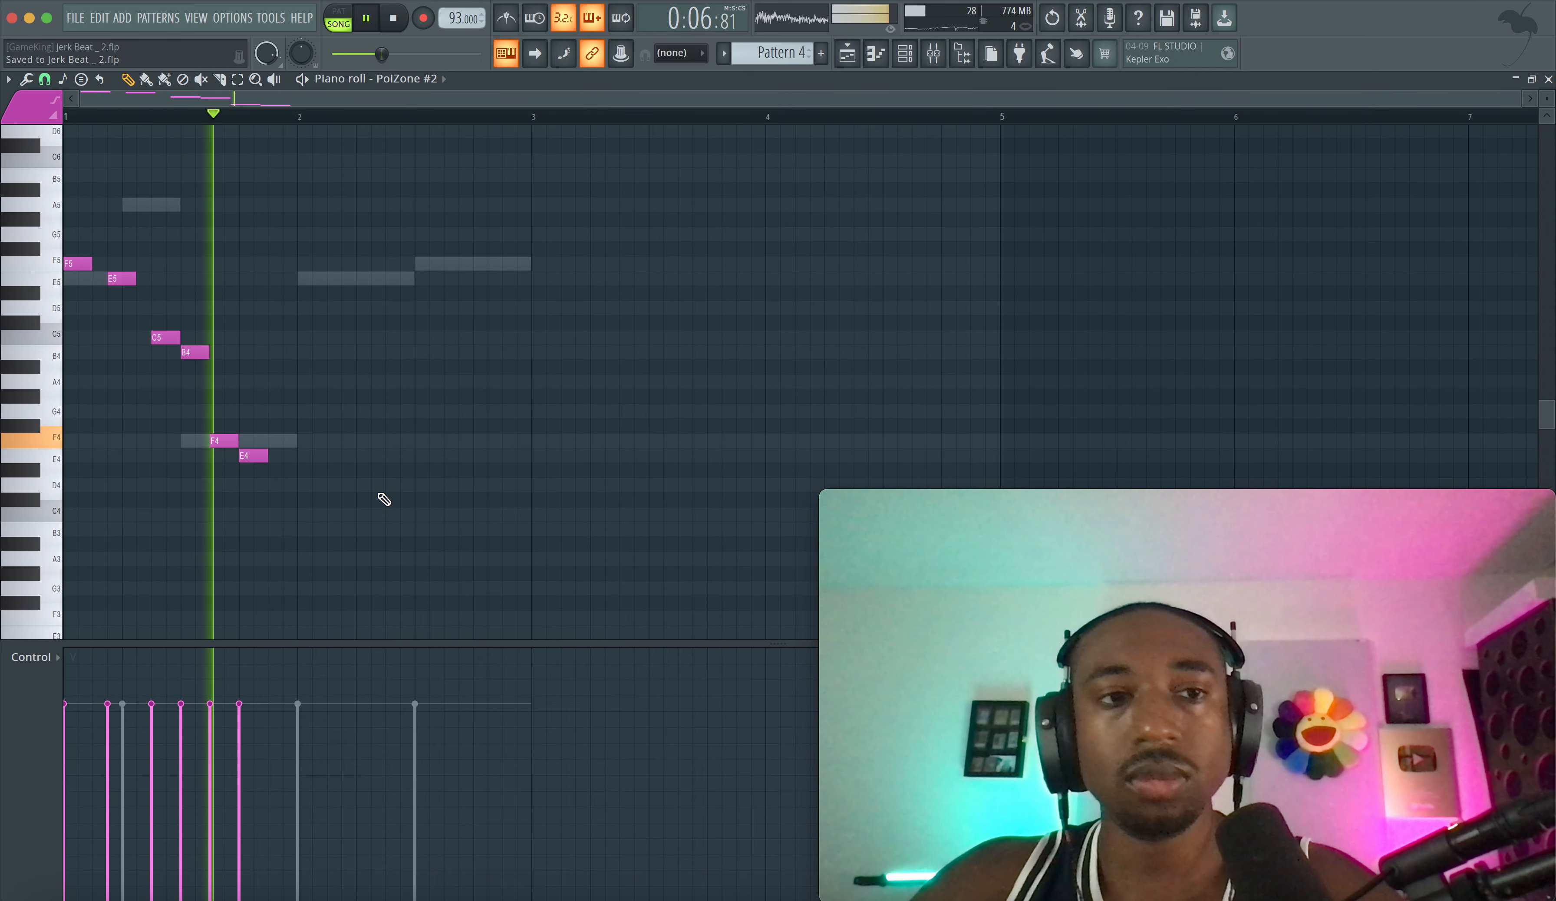
- Unmute the first PoiZone, then set its trance gate wet mix to 100% and gate tempo sync to 1/4, checking it in playback
click(901, 59)
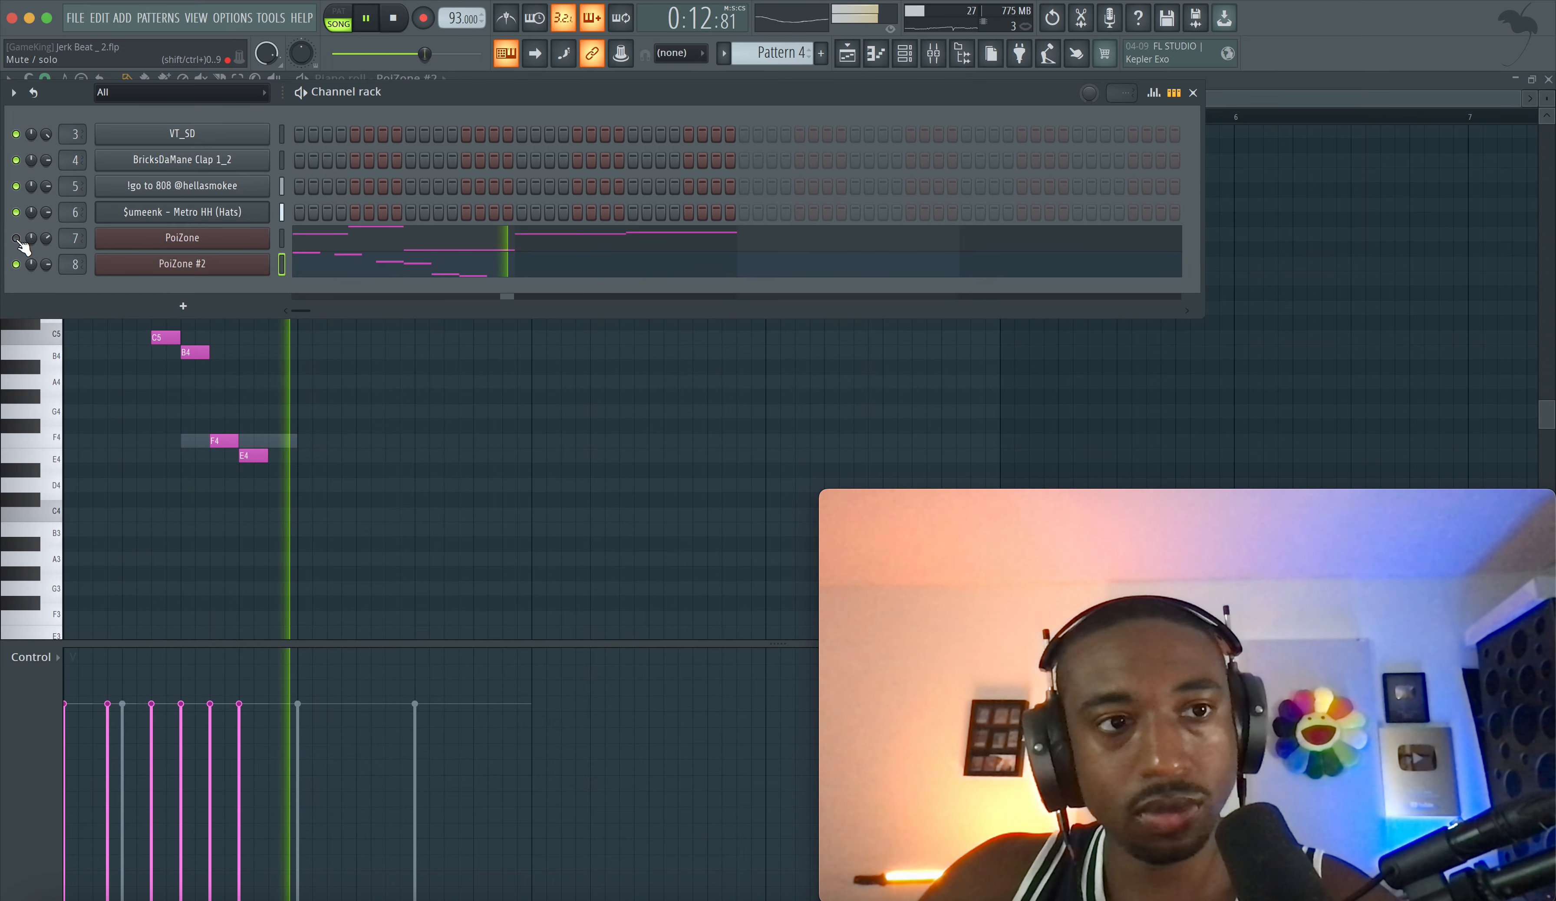
click(17, 239)
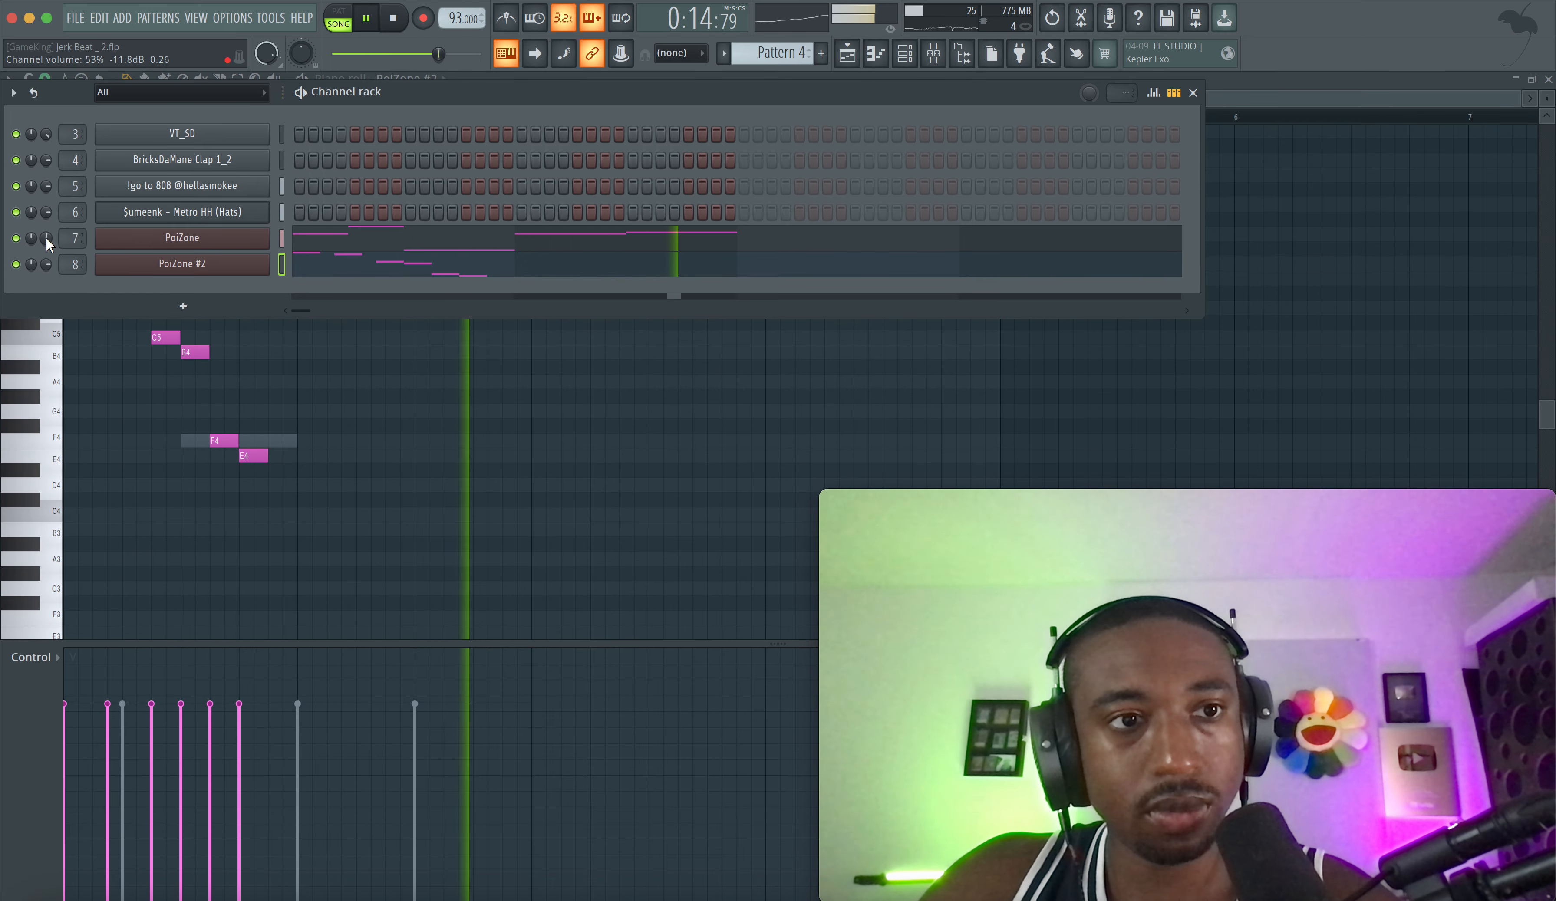
click(145, 238)
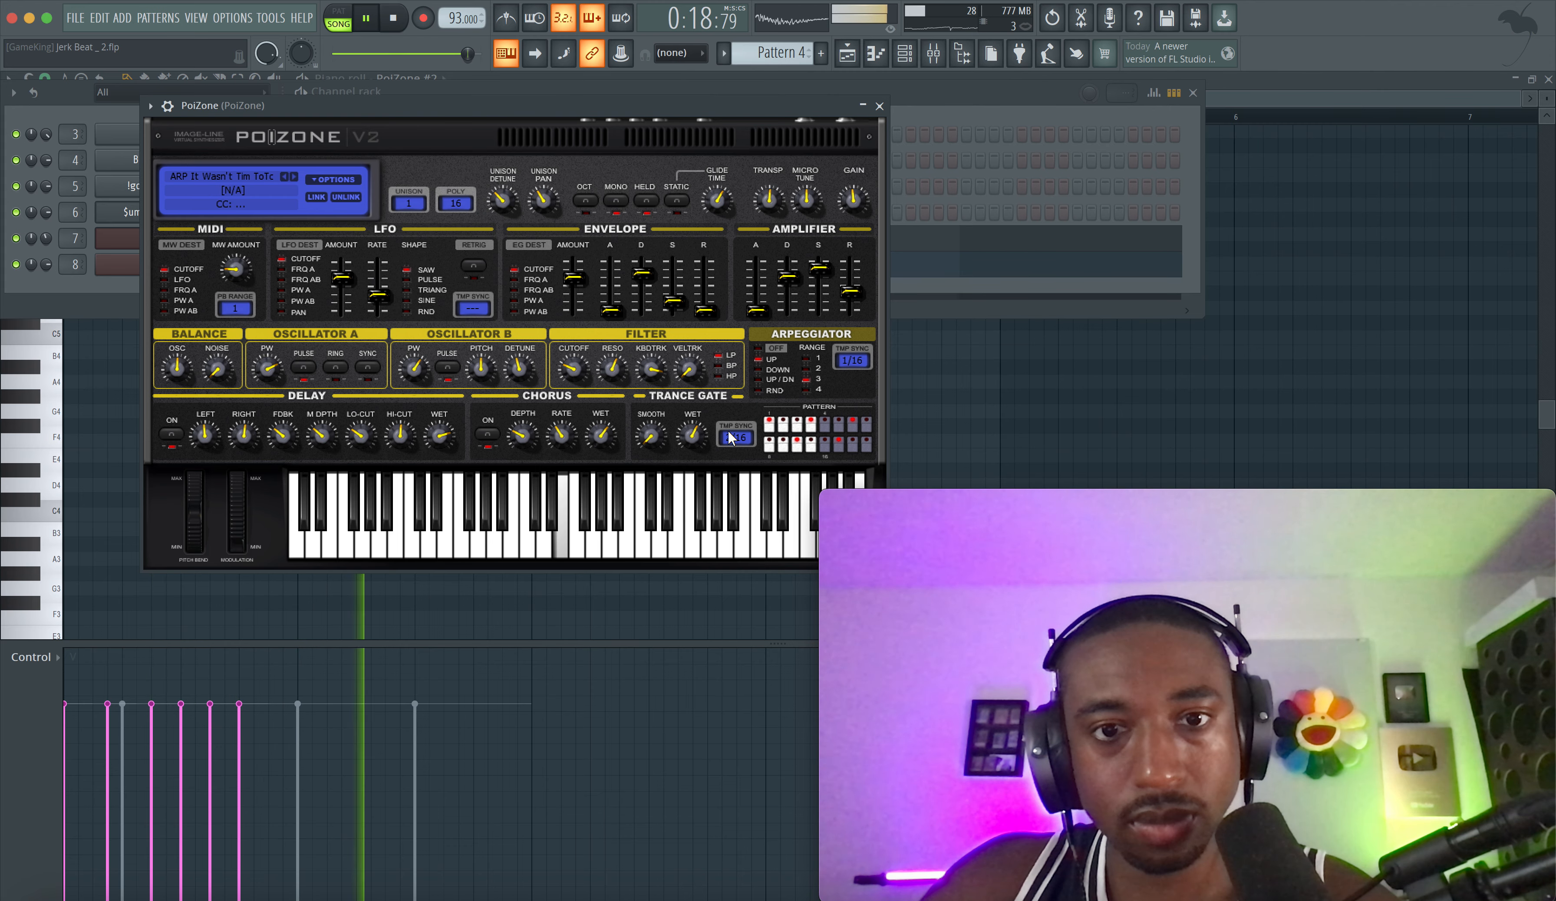
click(700, 434)
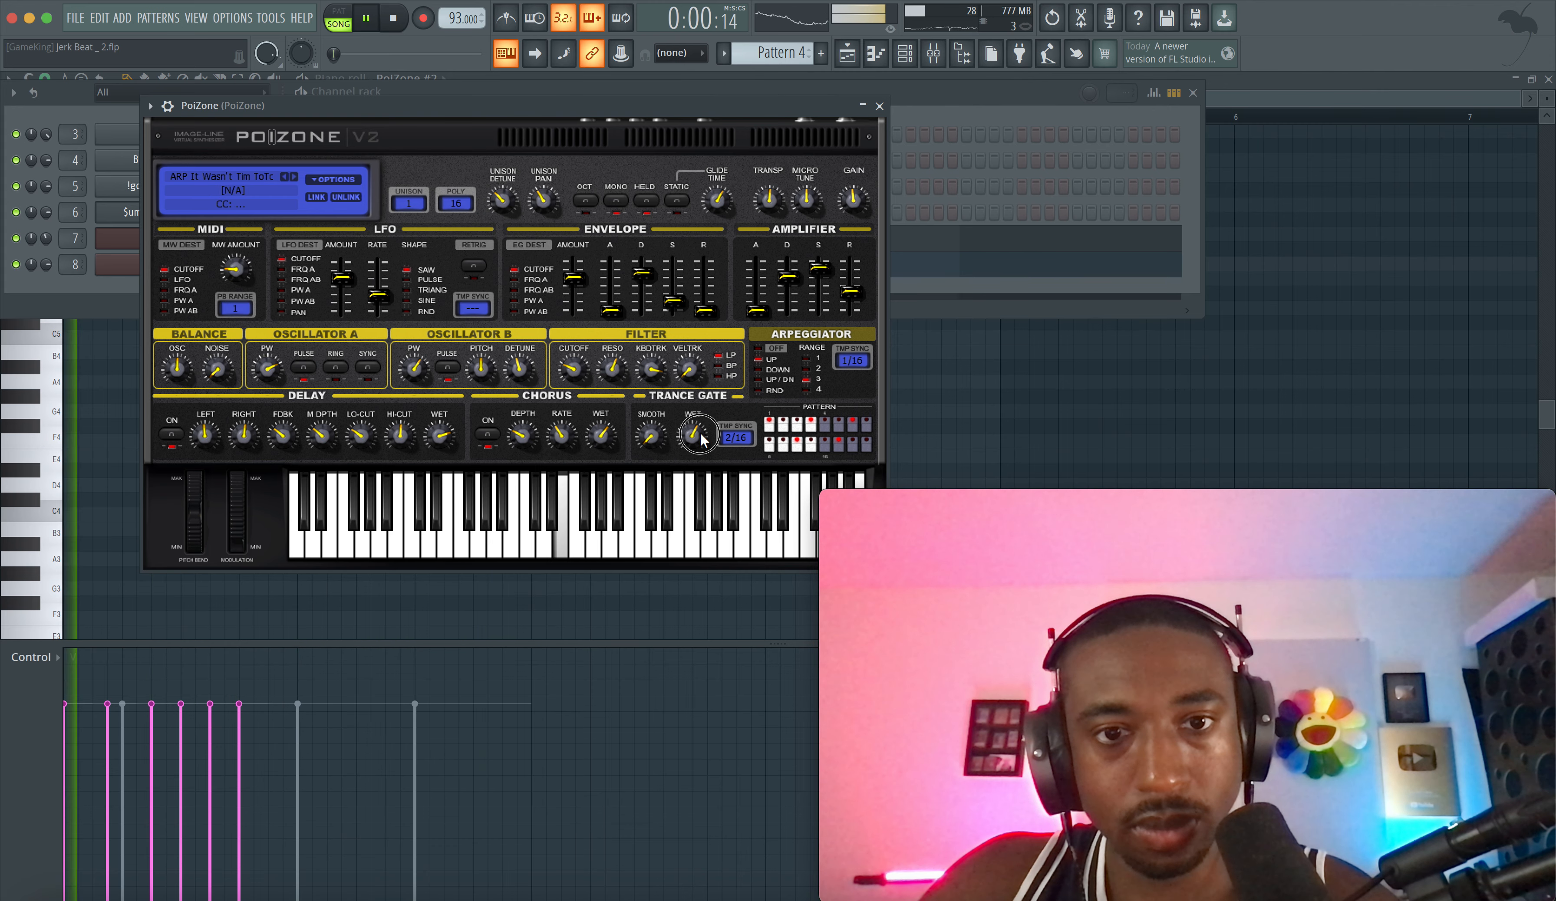
drag(699, 434, 700, 404)
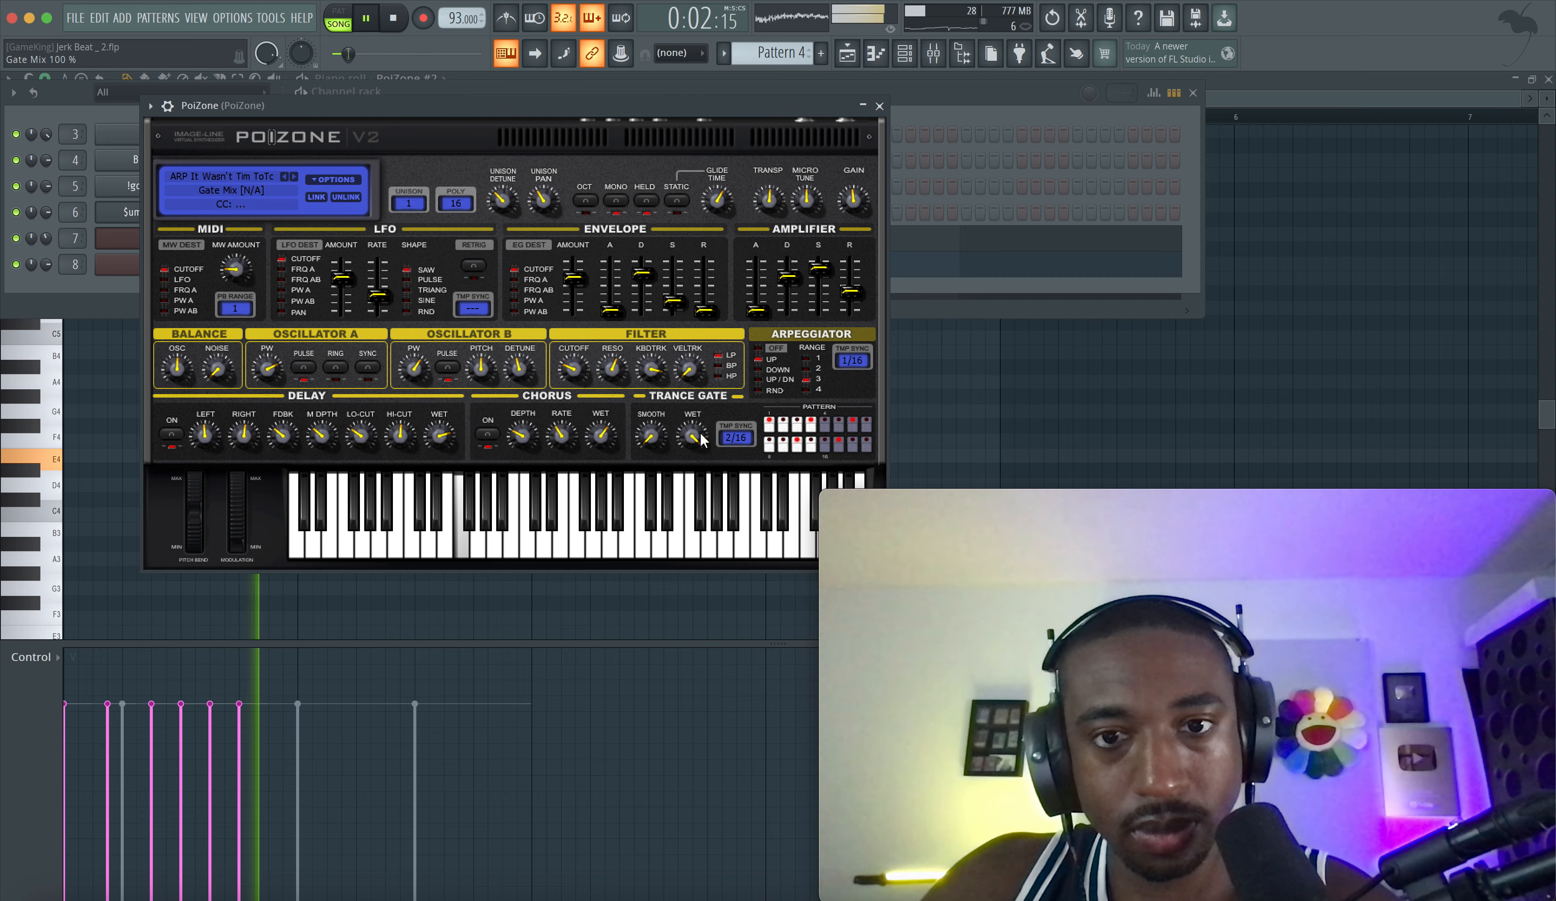
click(725, 438)
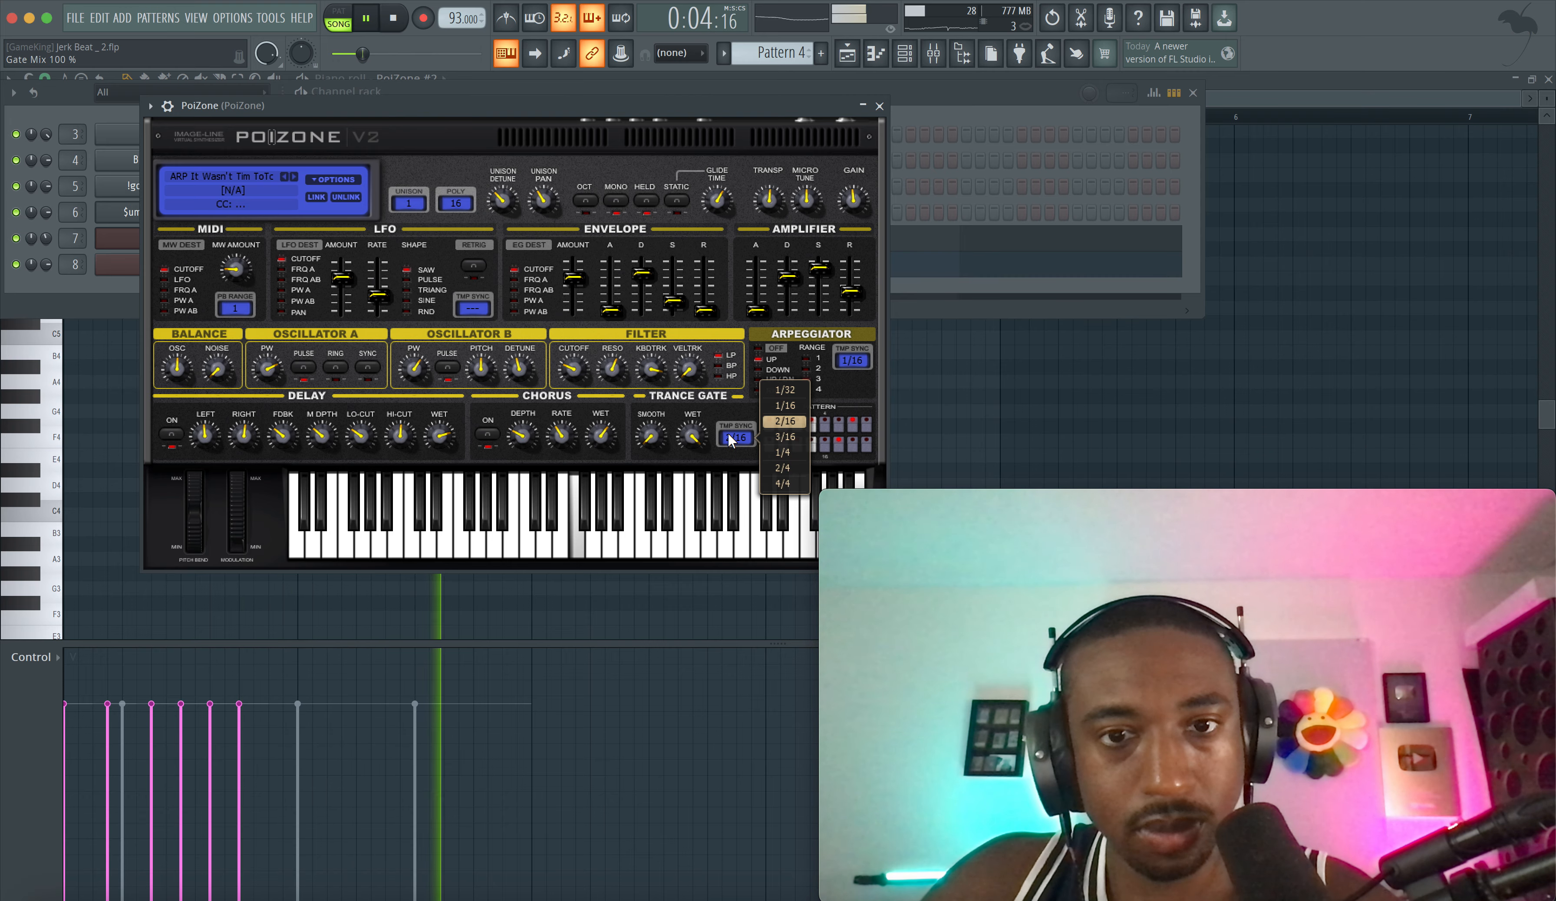
click(792, 455)
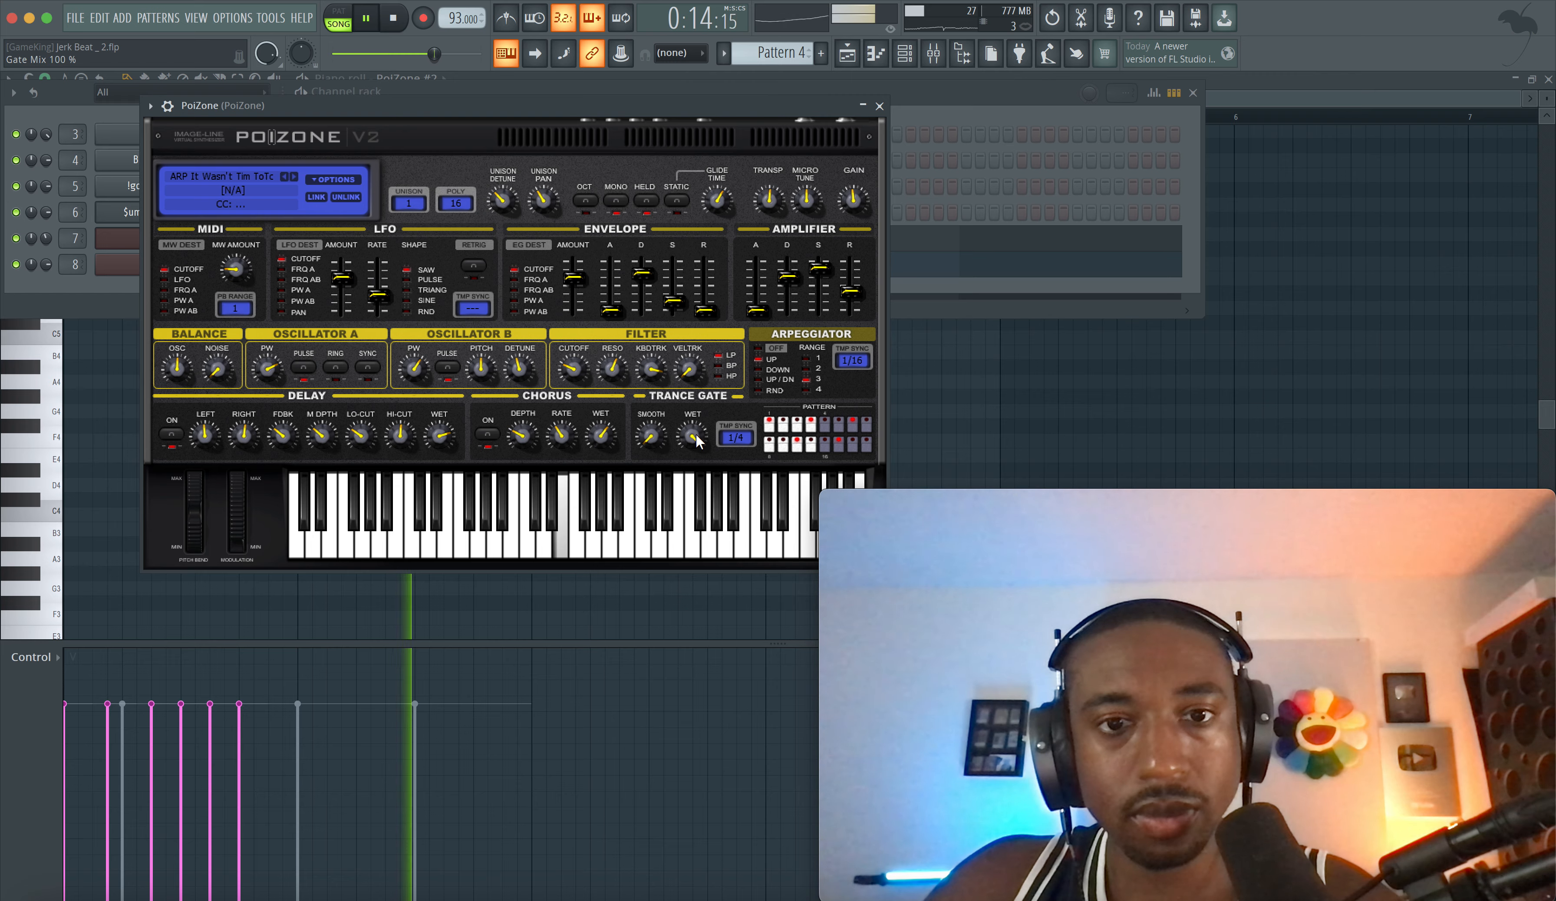
key(space)
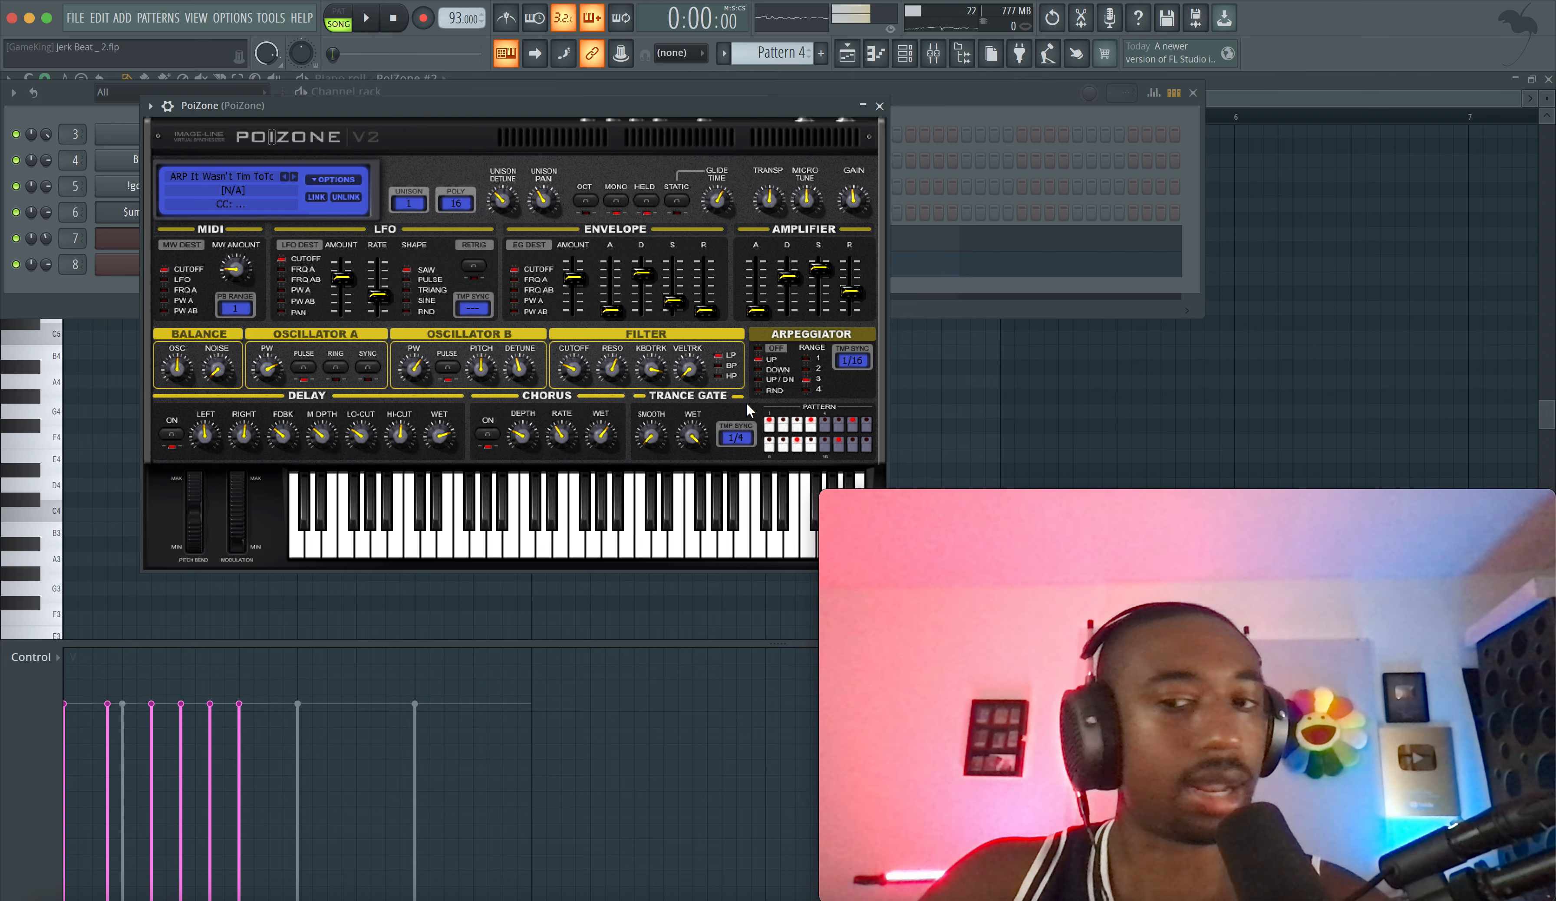
key(space)
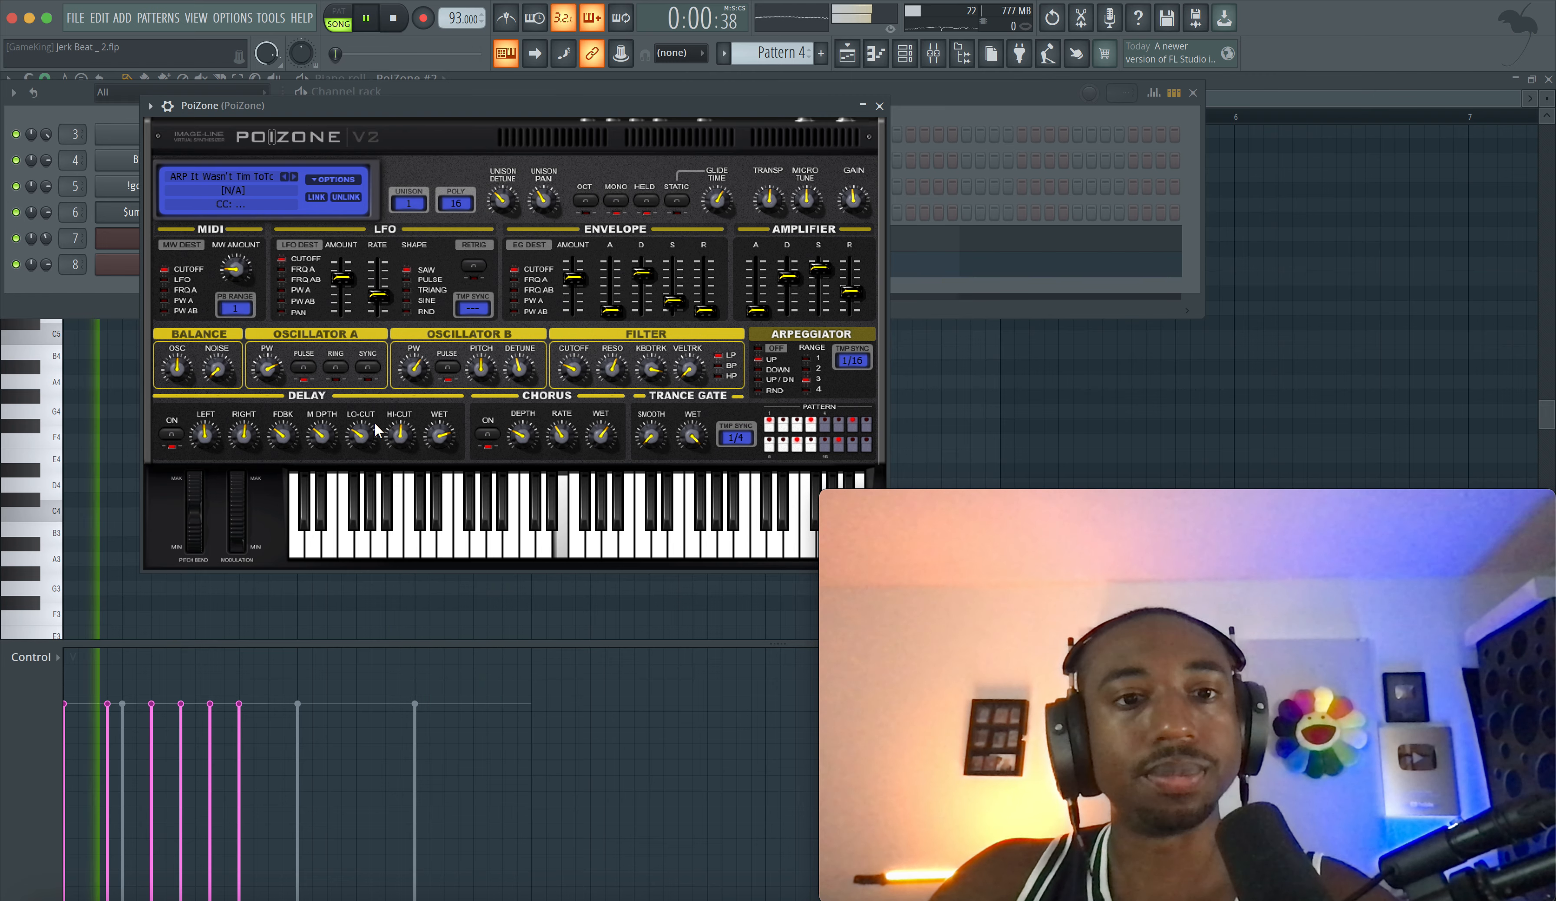
click(881, 105)
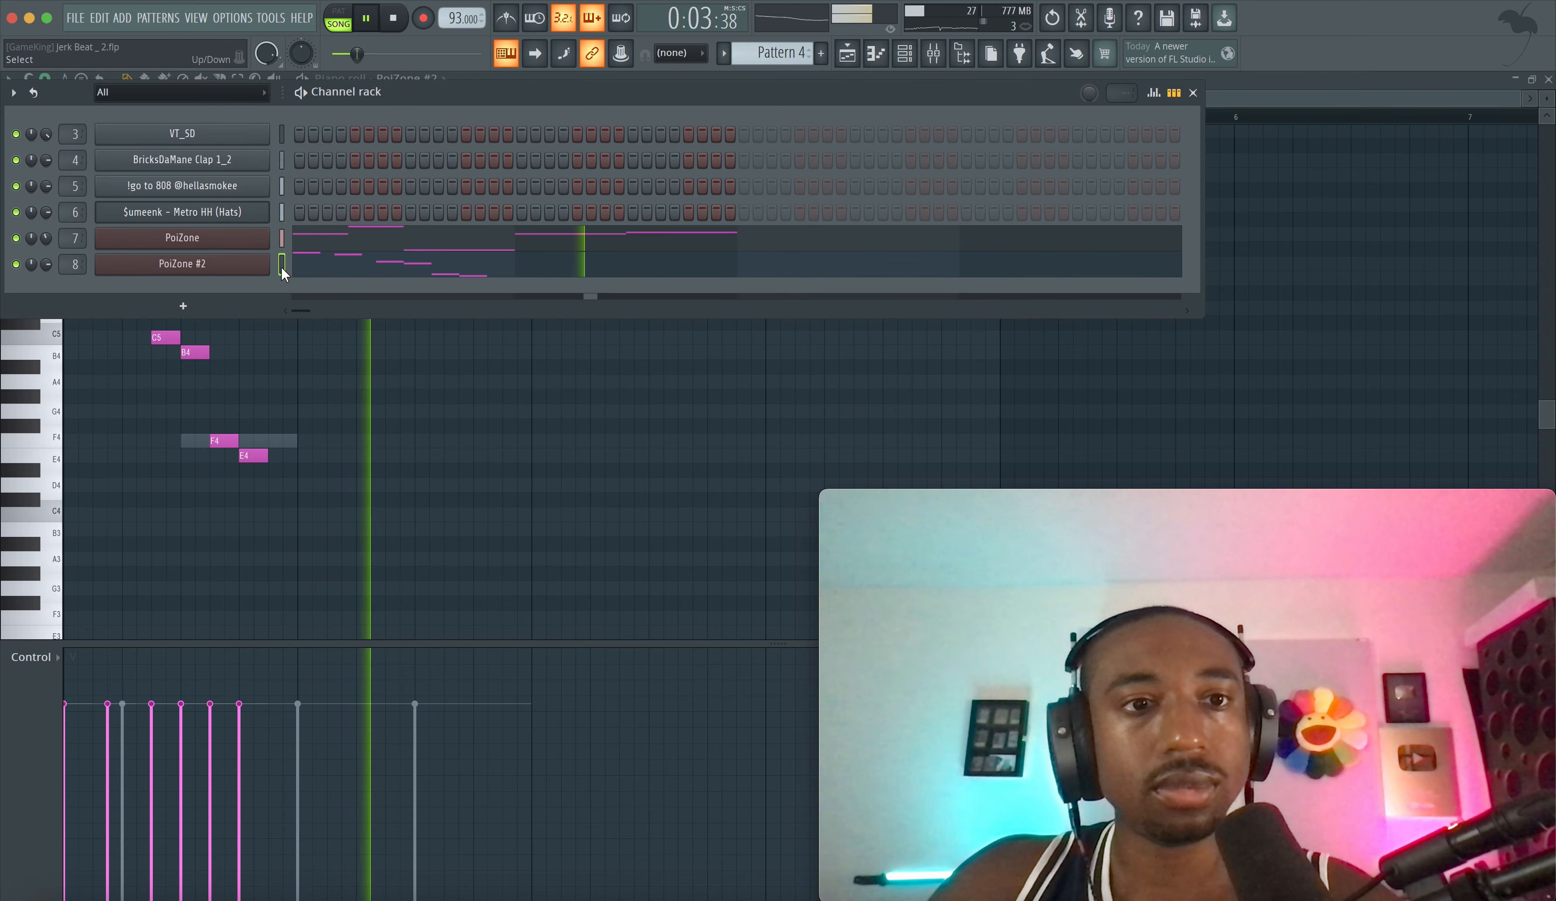
- Copy PoiZone #2's six-note phrase to the start of bar 3 and delete the copied F4 and E4 notes
right_click(340, 518)
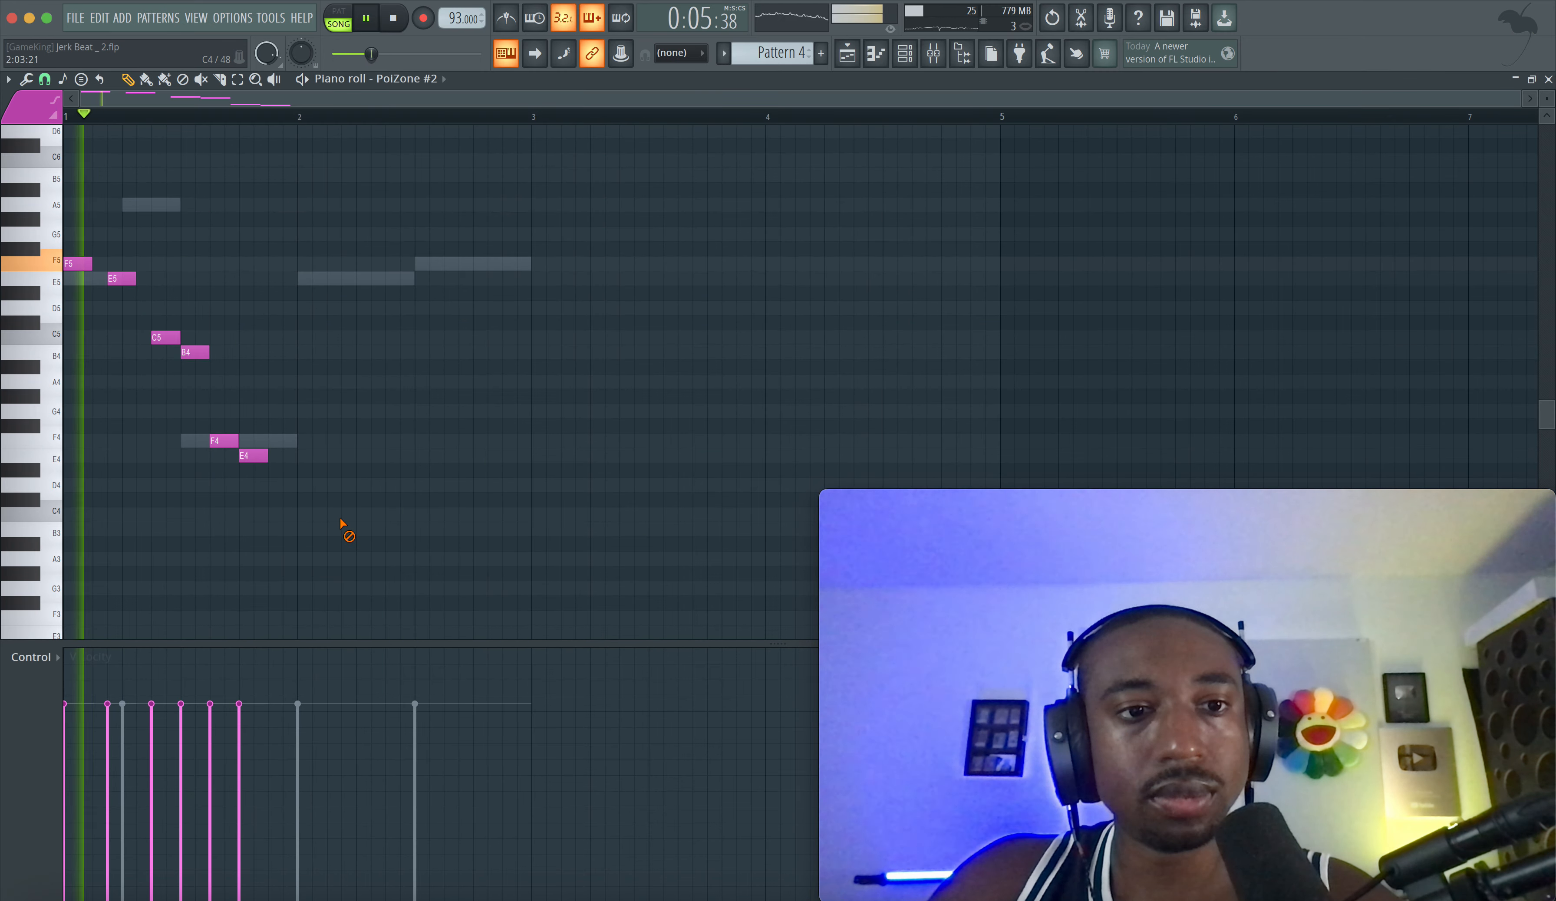
drag(529, 497, 2, 126)
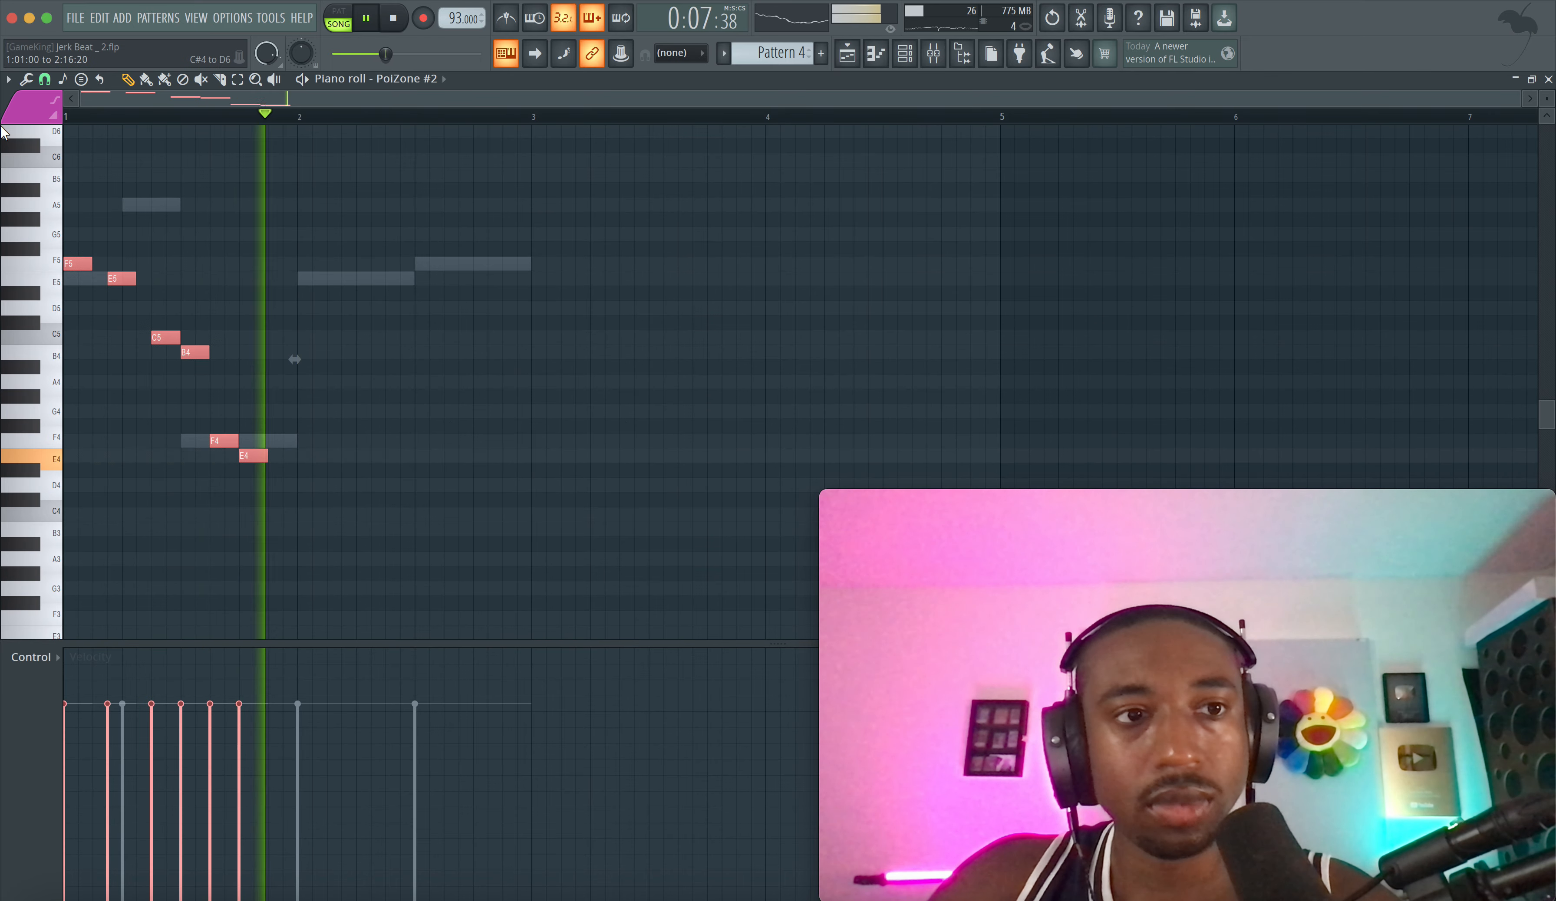
key(space)
drag(78, 265, 545, 265)
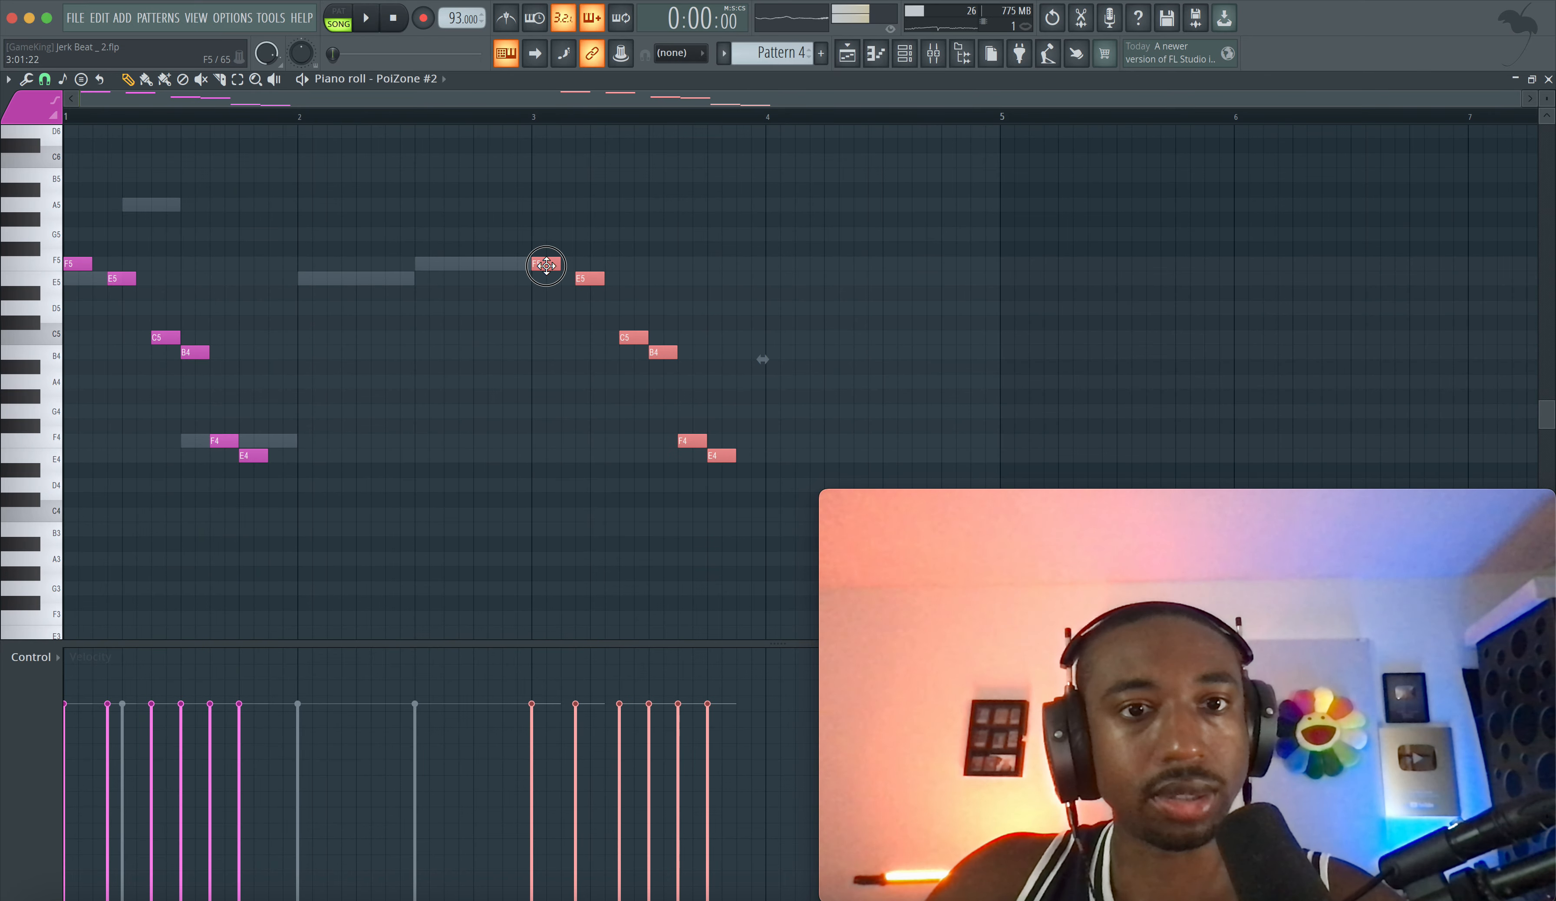
right_click(703, 443)
right_click(724, 458)
key(space)
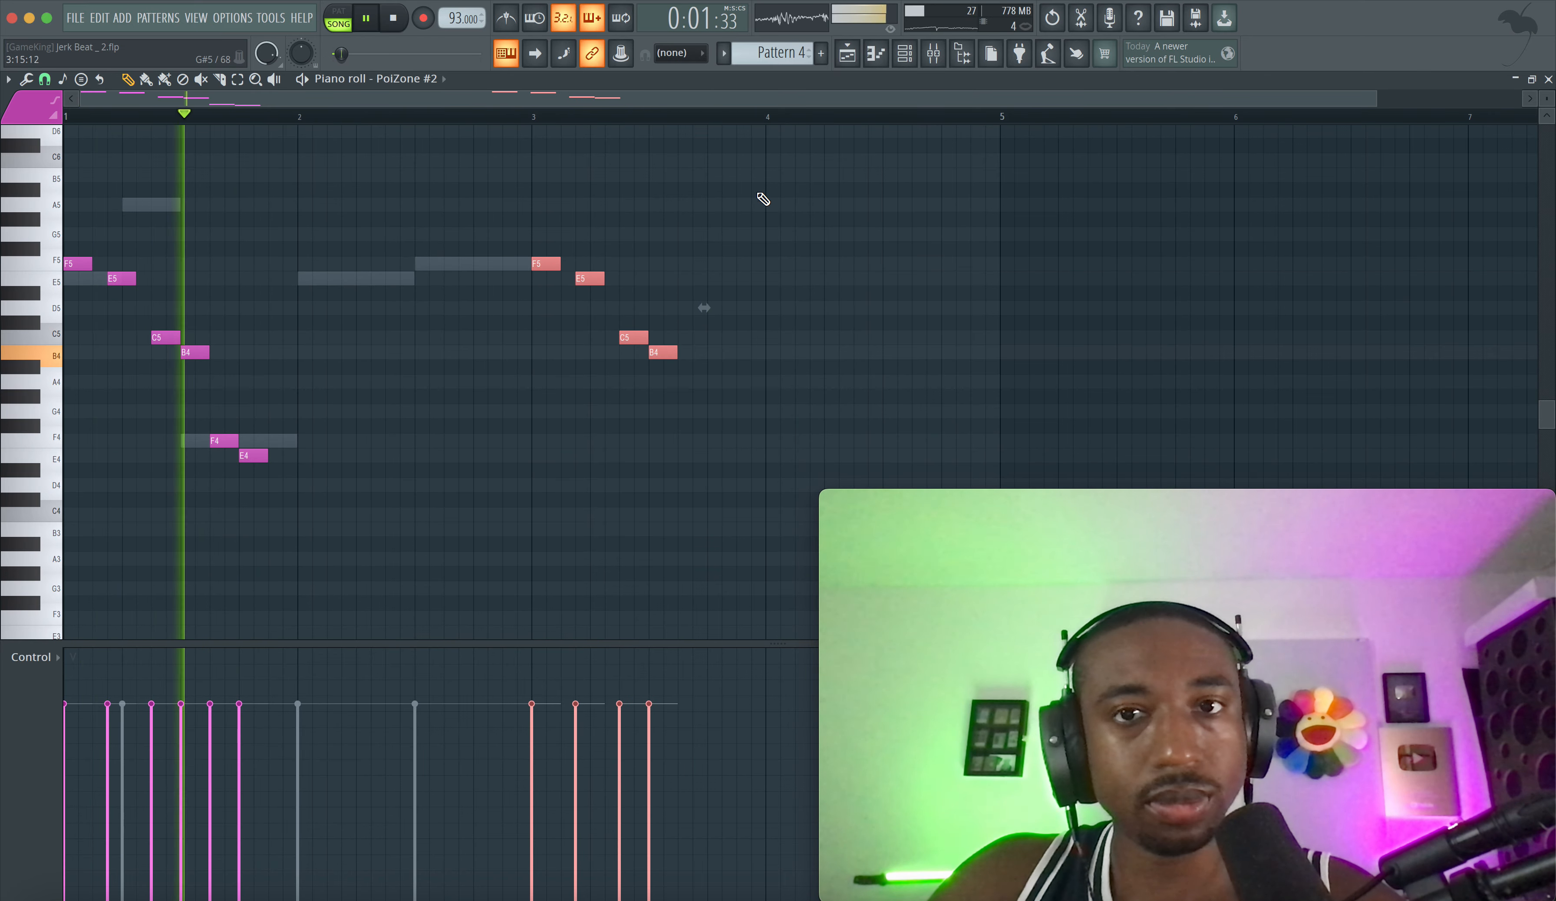
- Remove the extra Pattern 4 clips from the Rhythm/Topline track and place the second Pattern 4 clip at bar 5
click(846, 55)
right_click(601, 254)
right_click(449, 255)
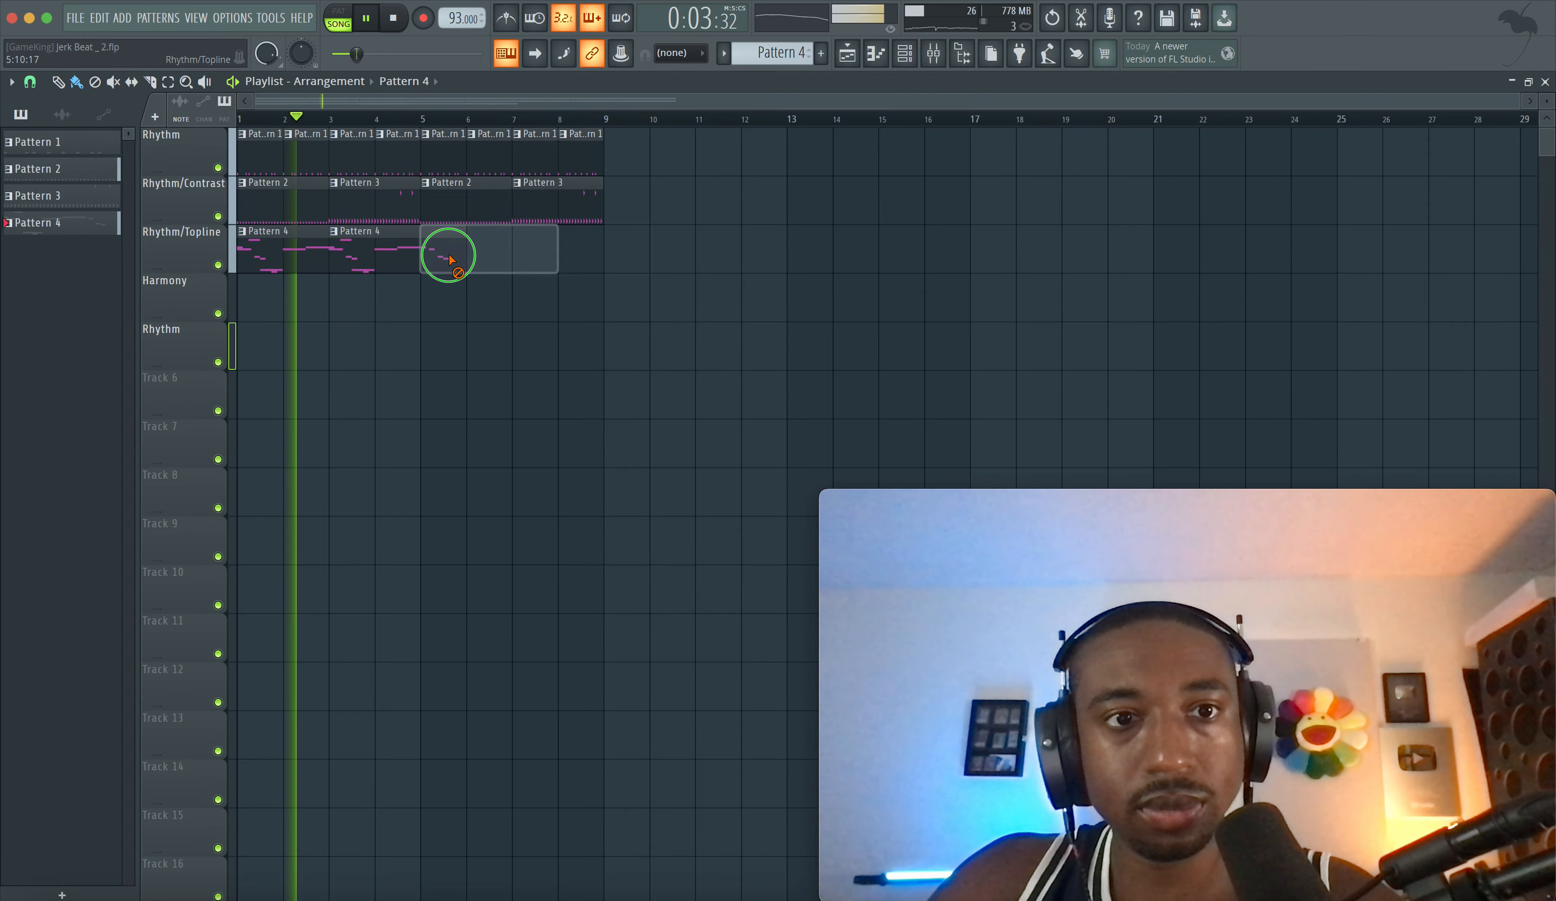
click(392, 251)
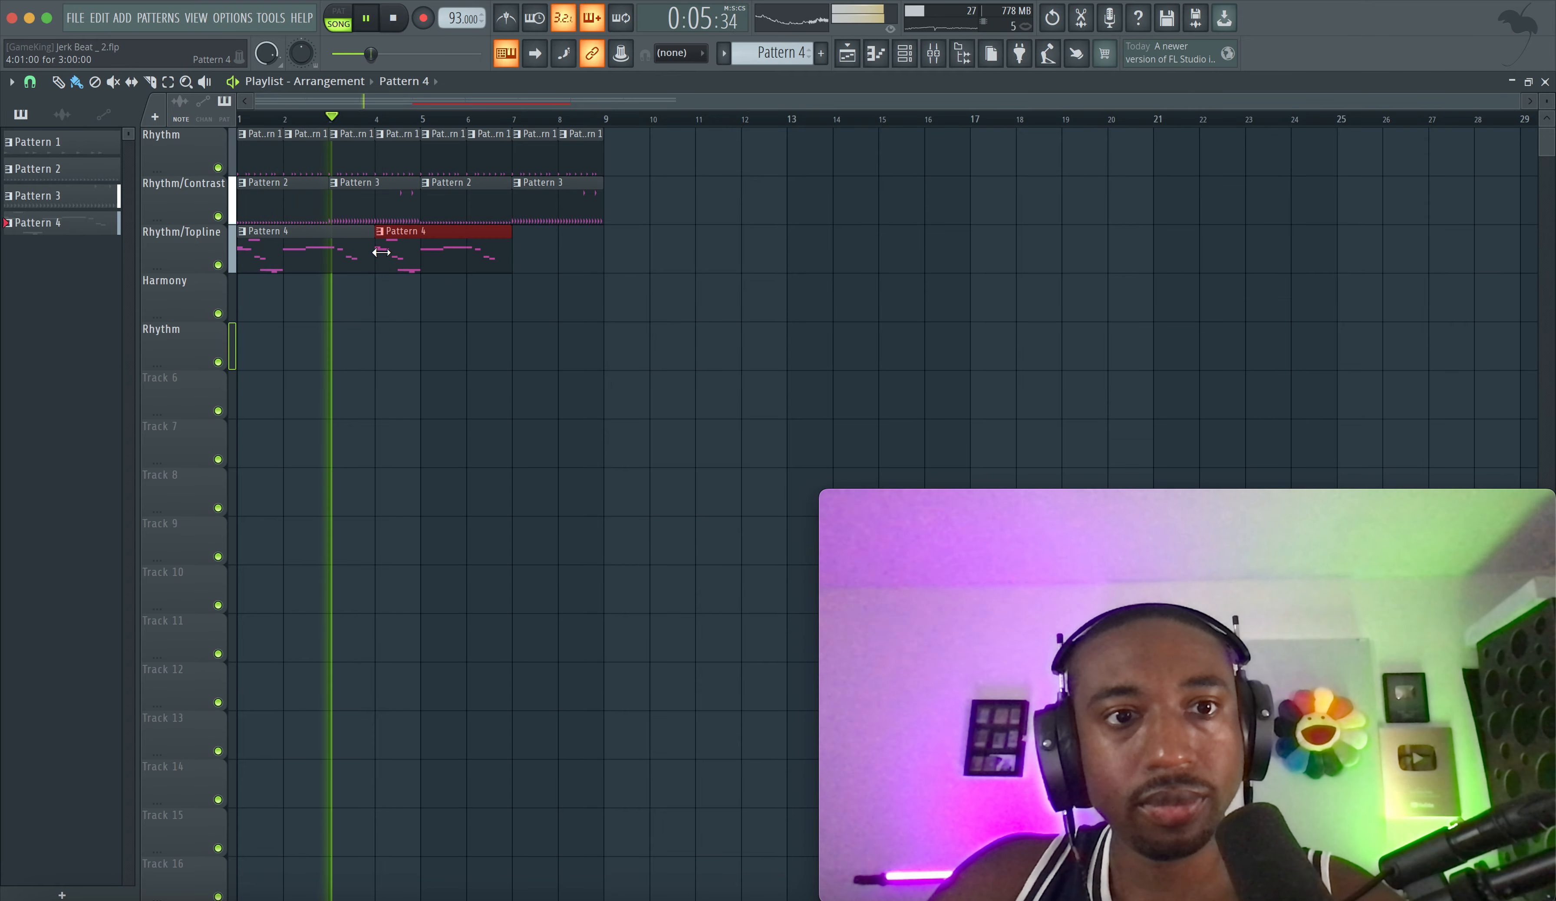
drag(400, 256, 449, 247)
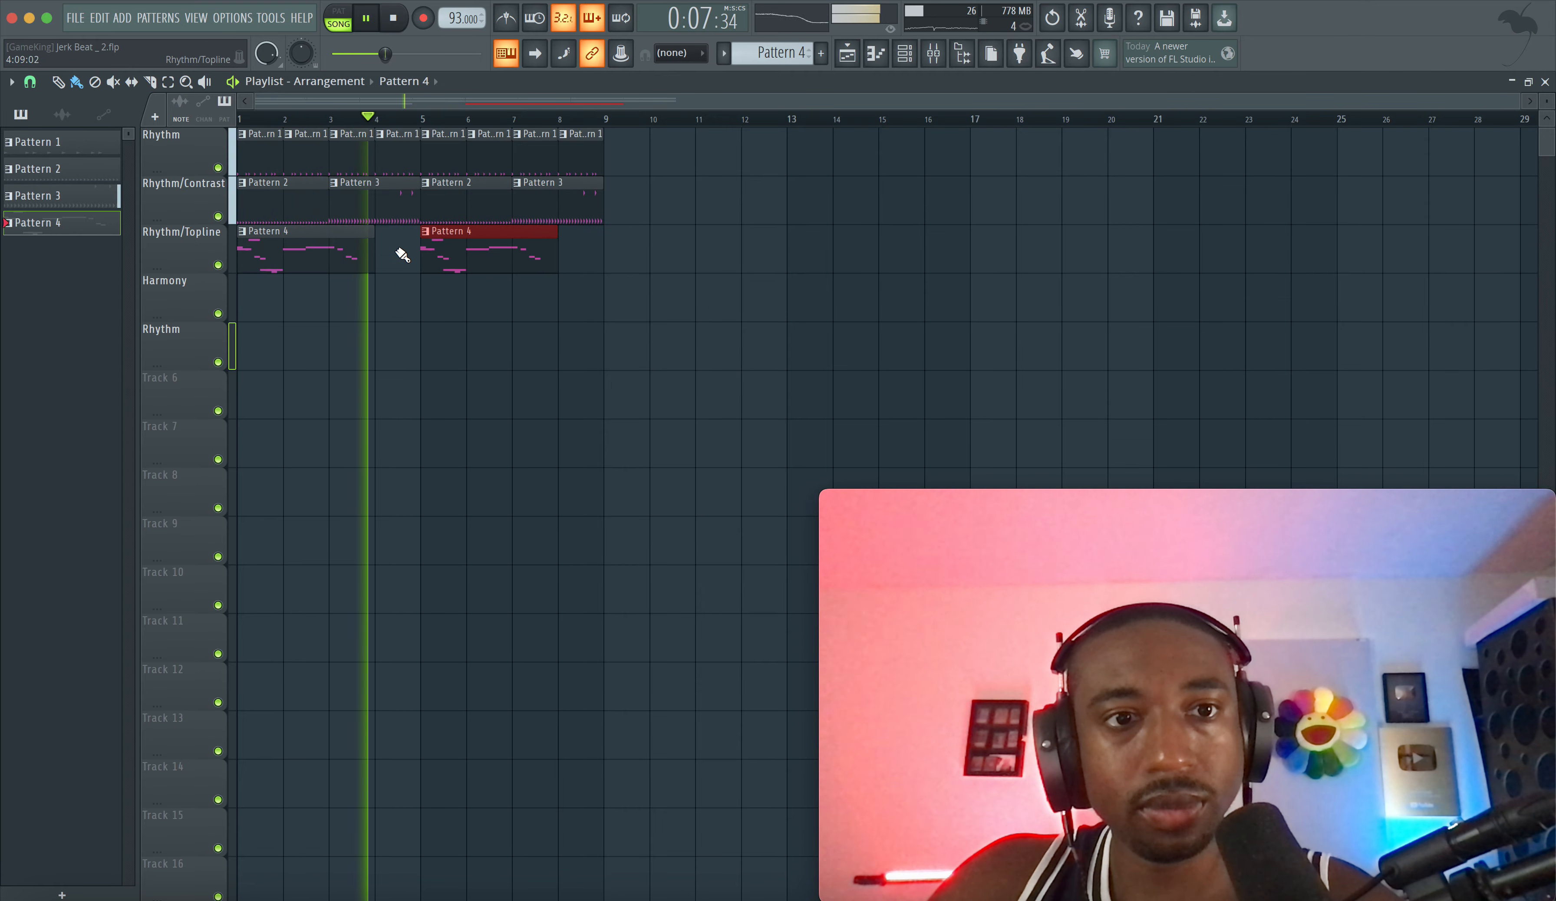
- In PoiZone #2's piano roll, add short F4 and E4 notes after the B4 note in bar 3
key(F6)
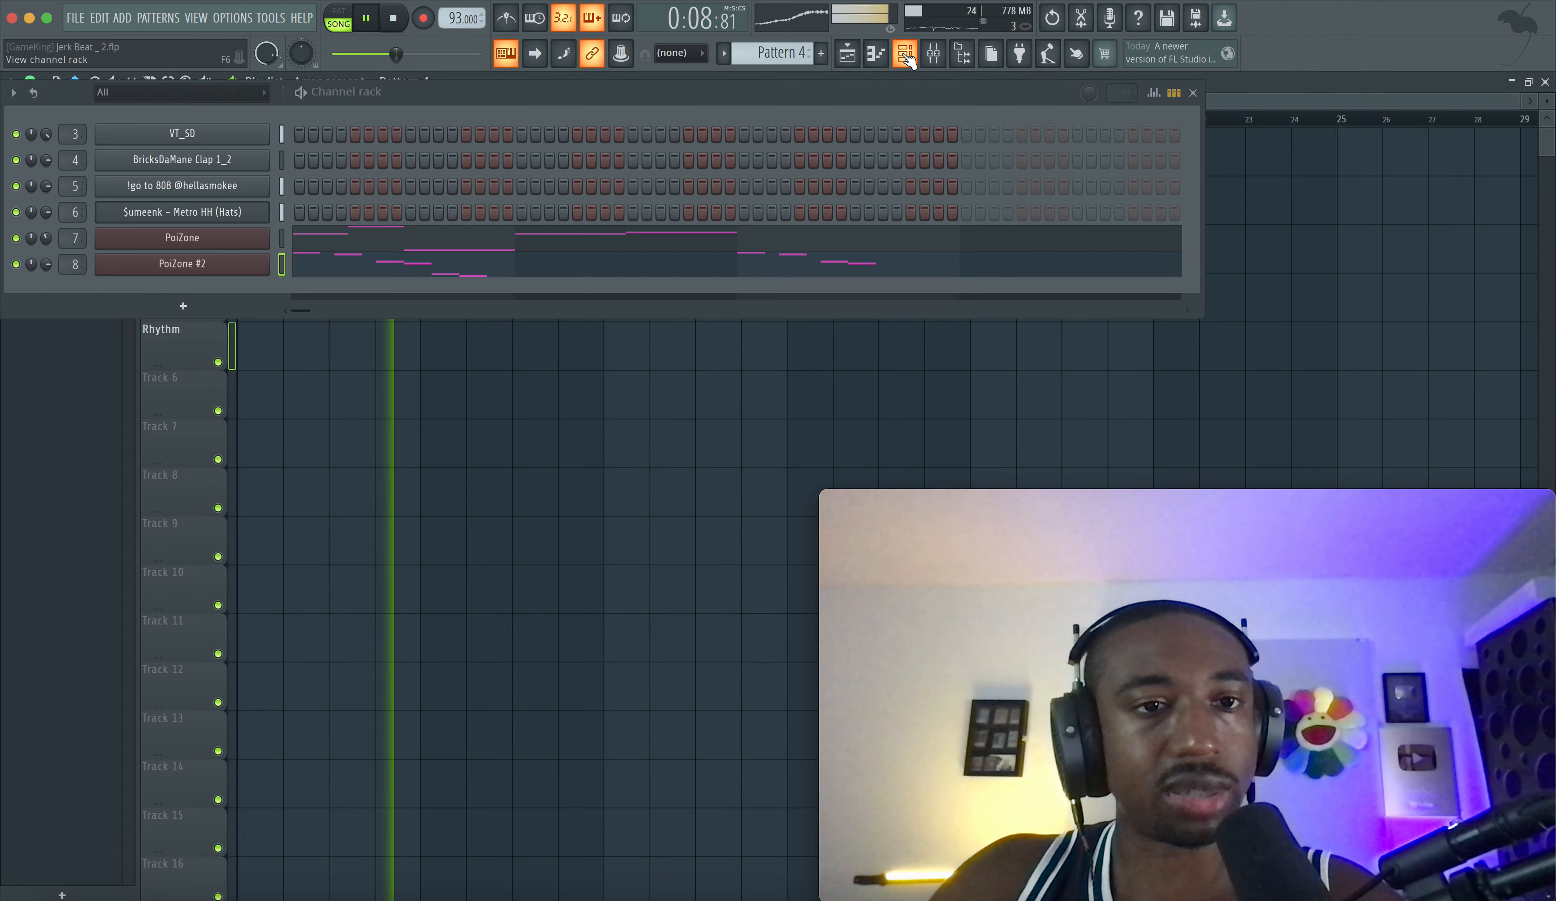
click(447, 278)
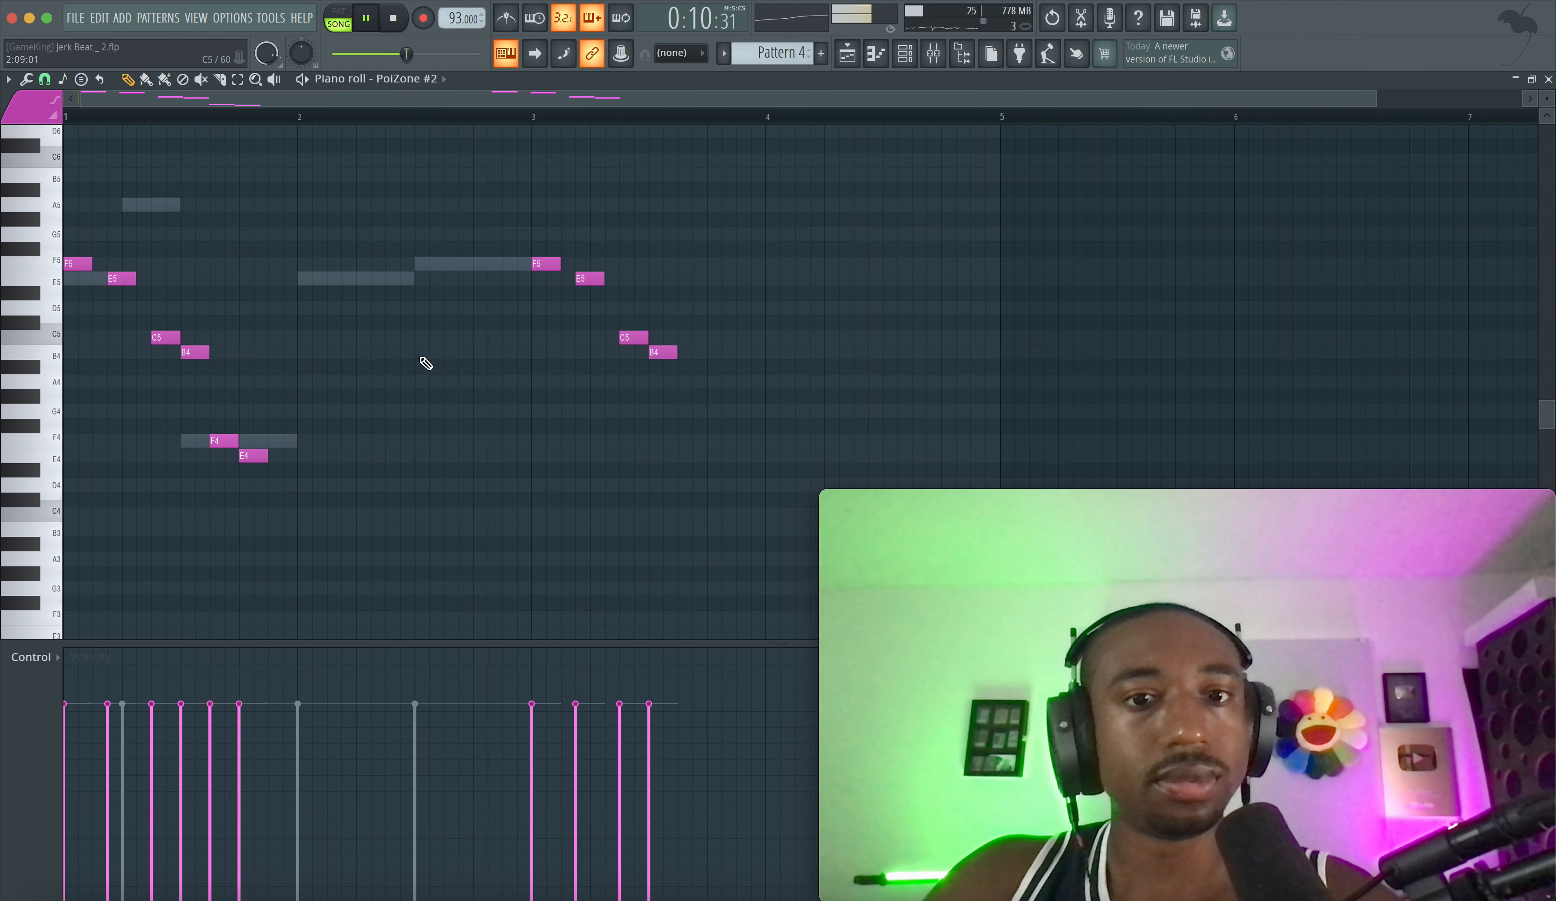
click(689, 438)
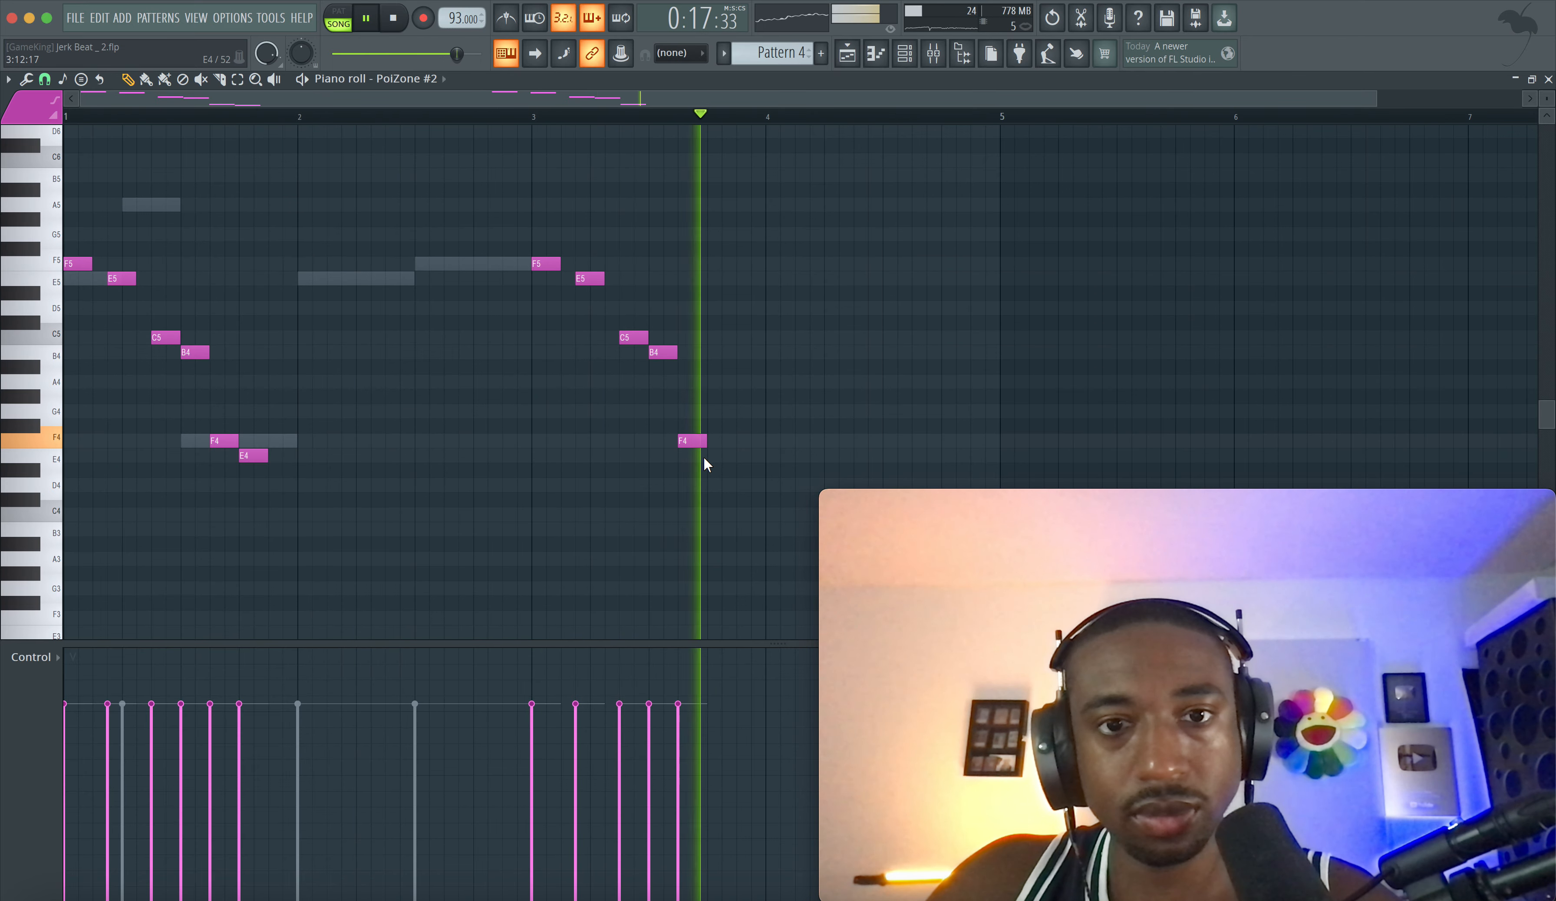
click(711, 456)
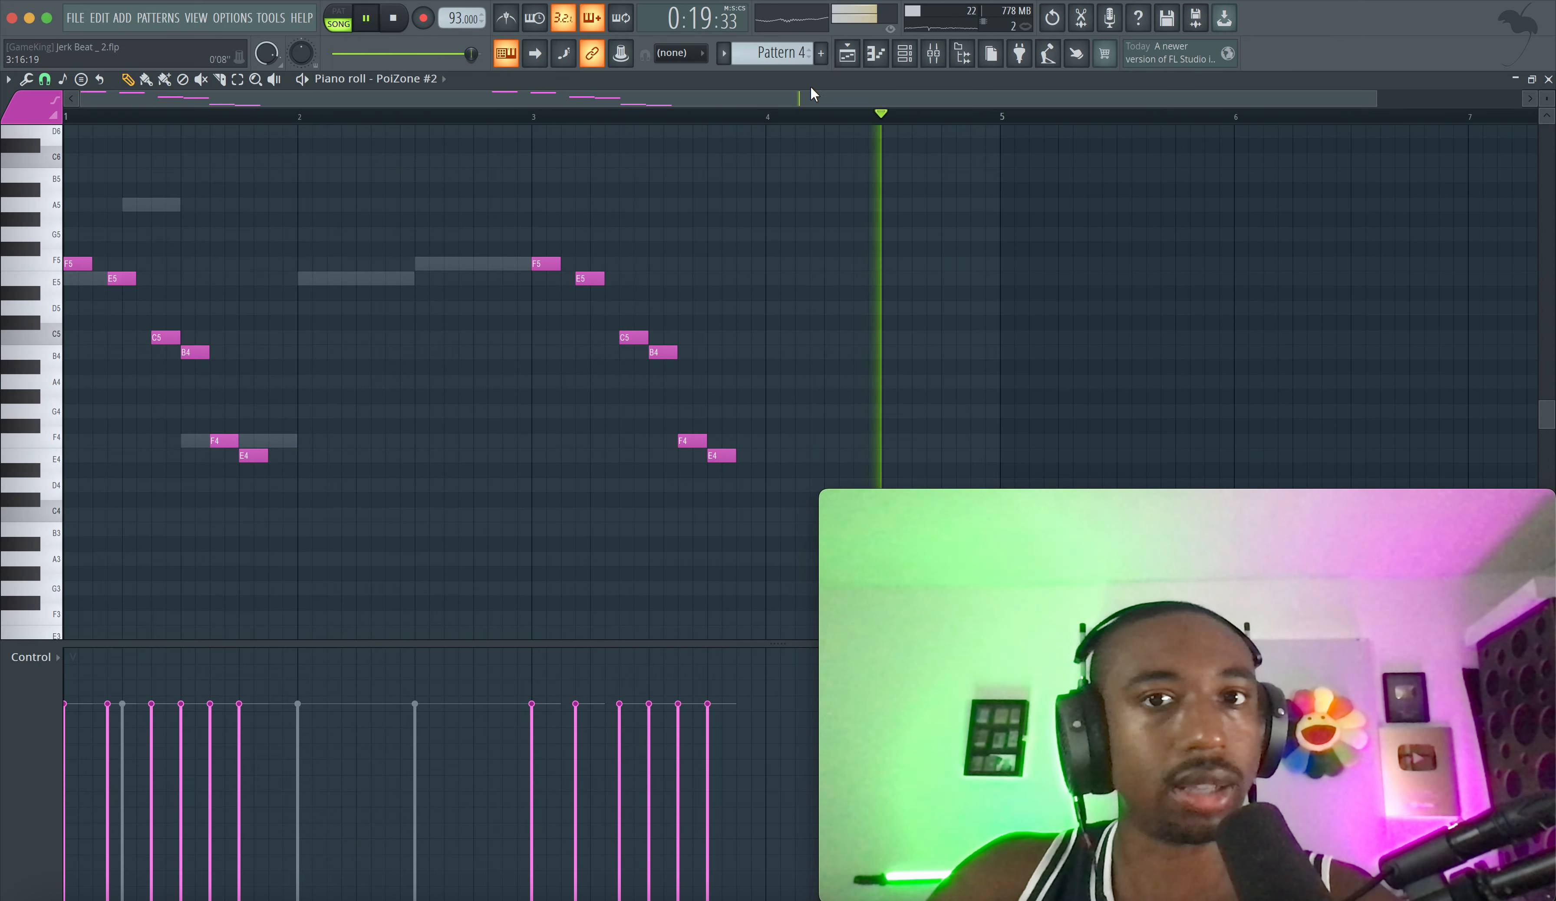
- Create a new empty pattern and add a third PoiZone instrument channel
key(F5)
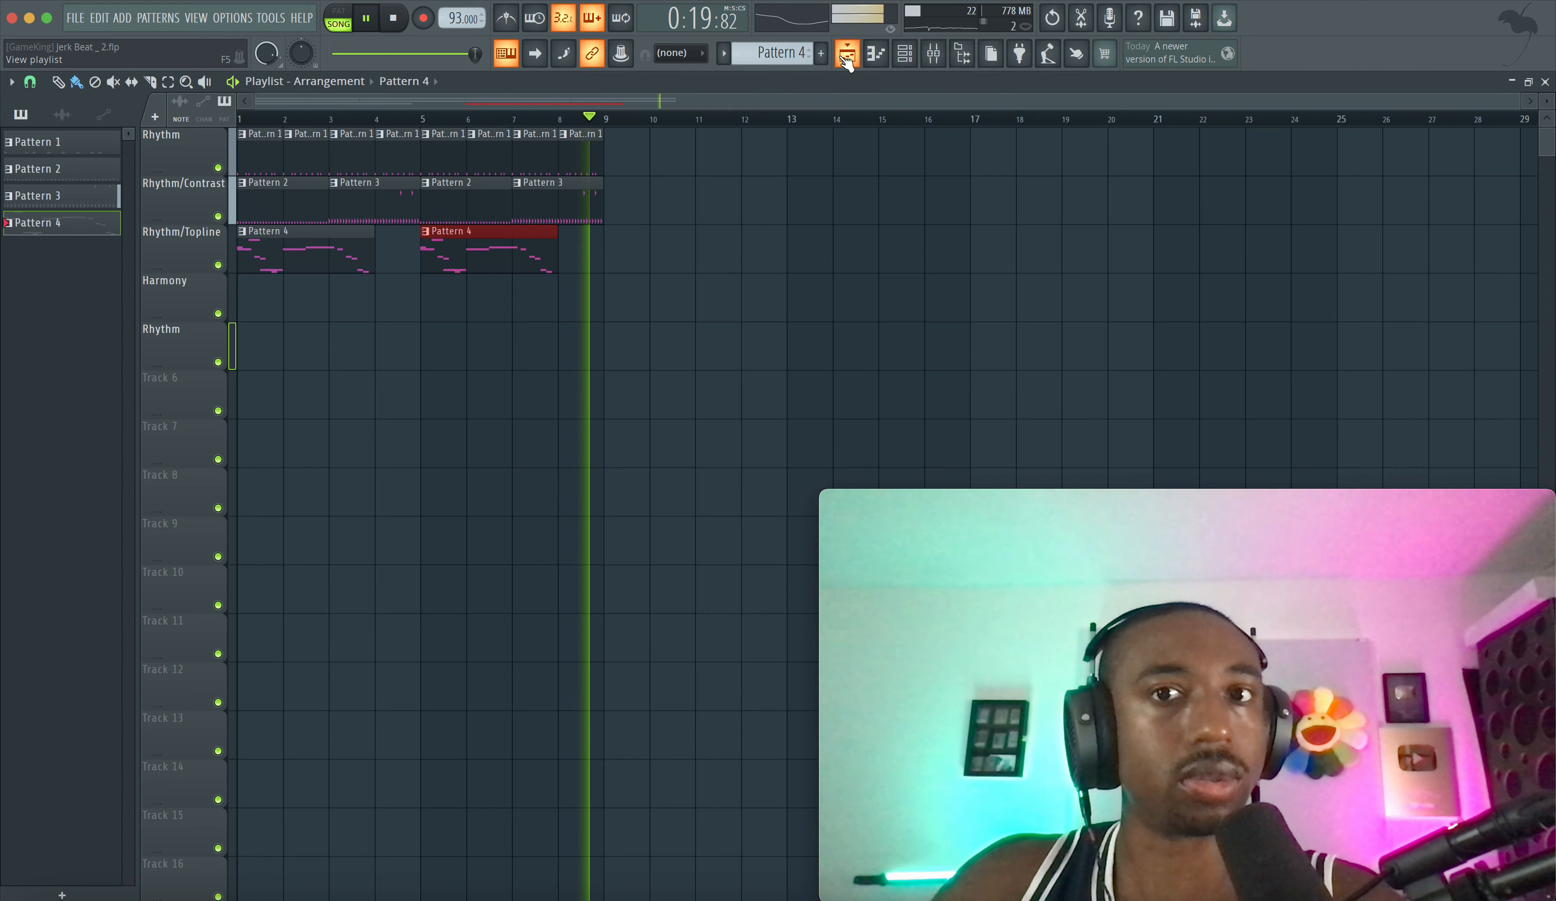
click(914, 56)
key(F4)
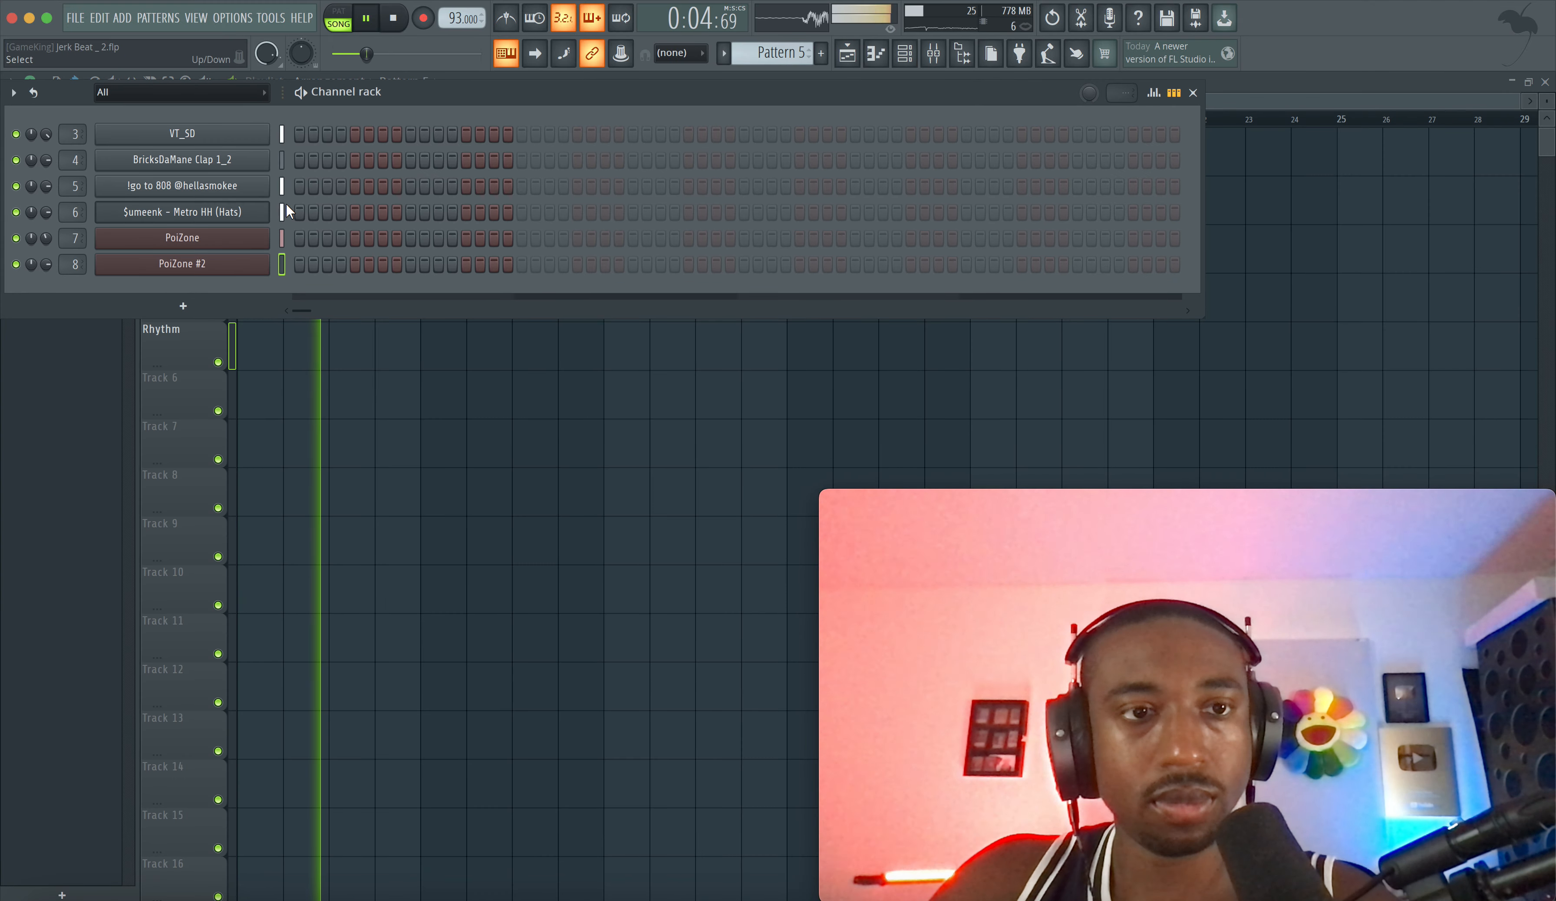
key(F6)
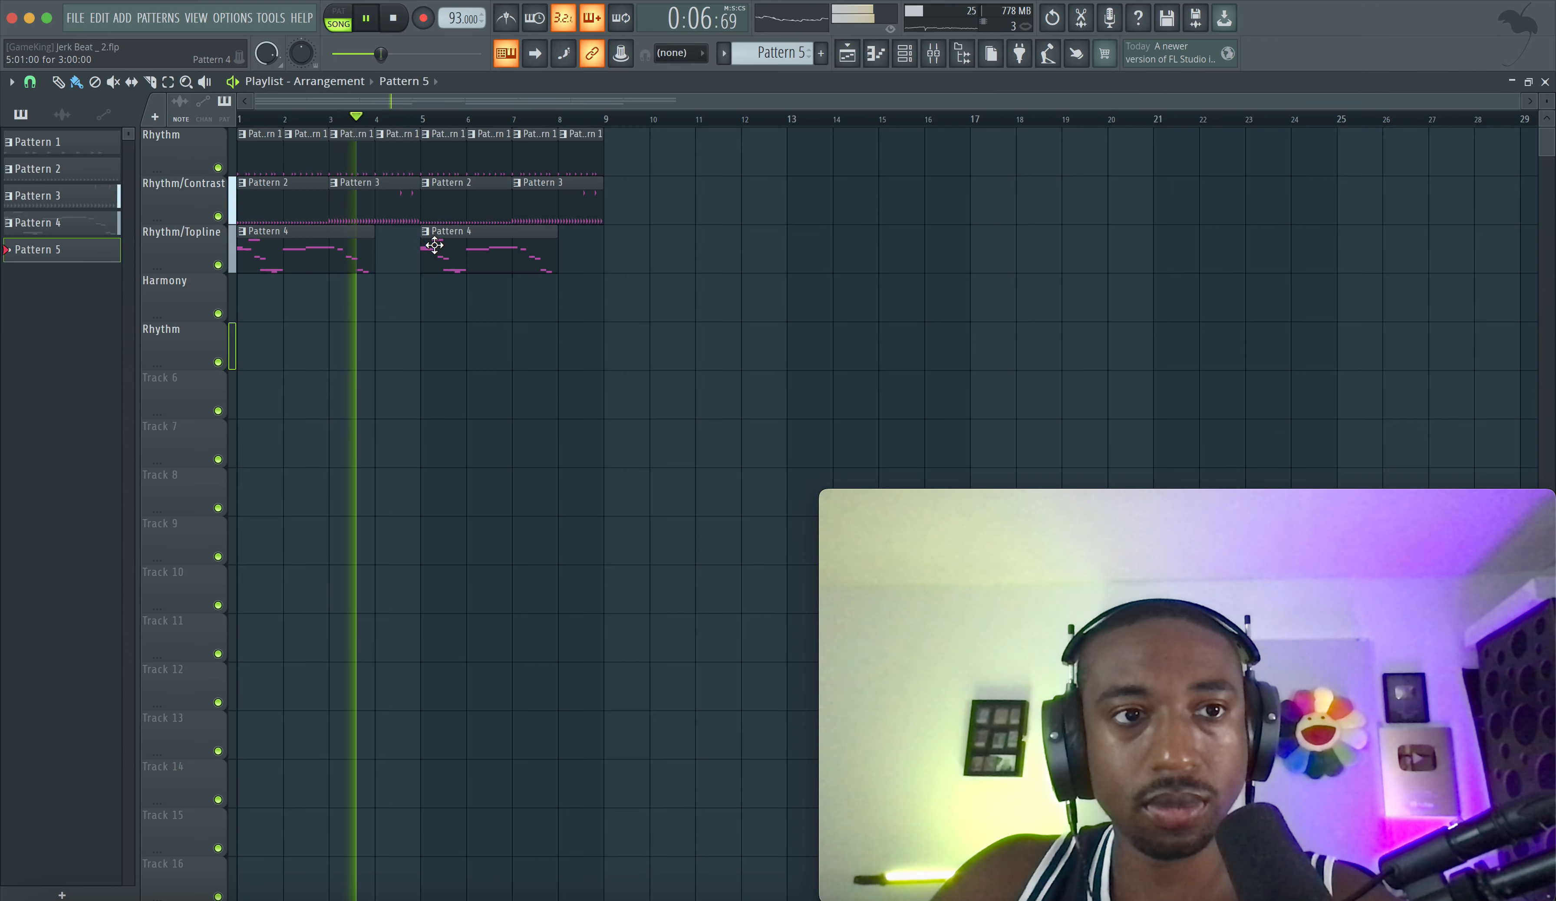
key(F6)
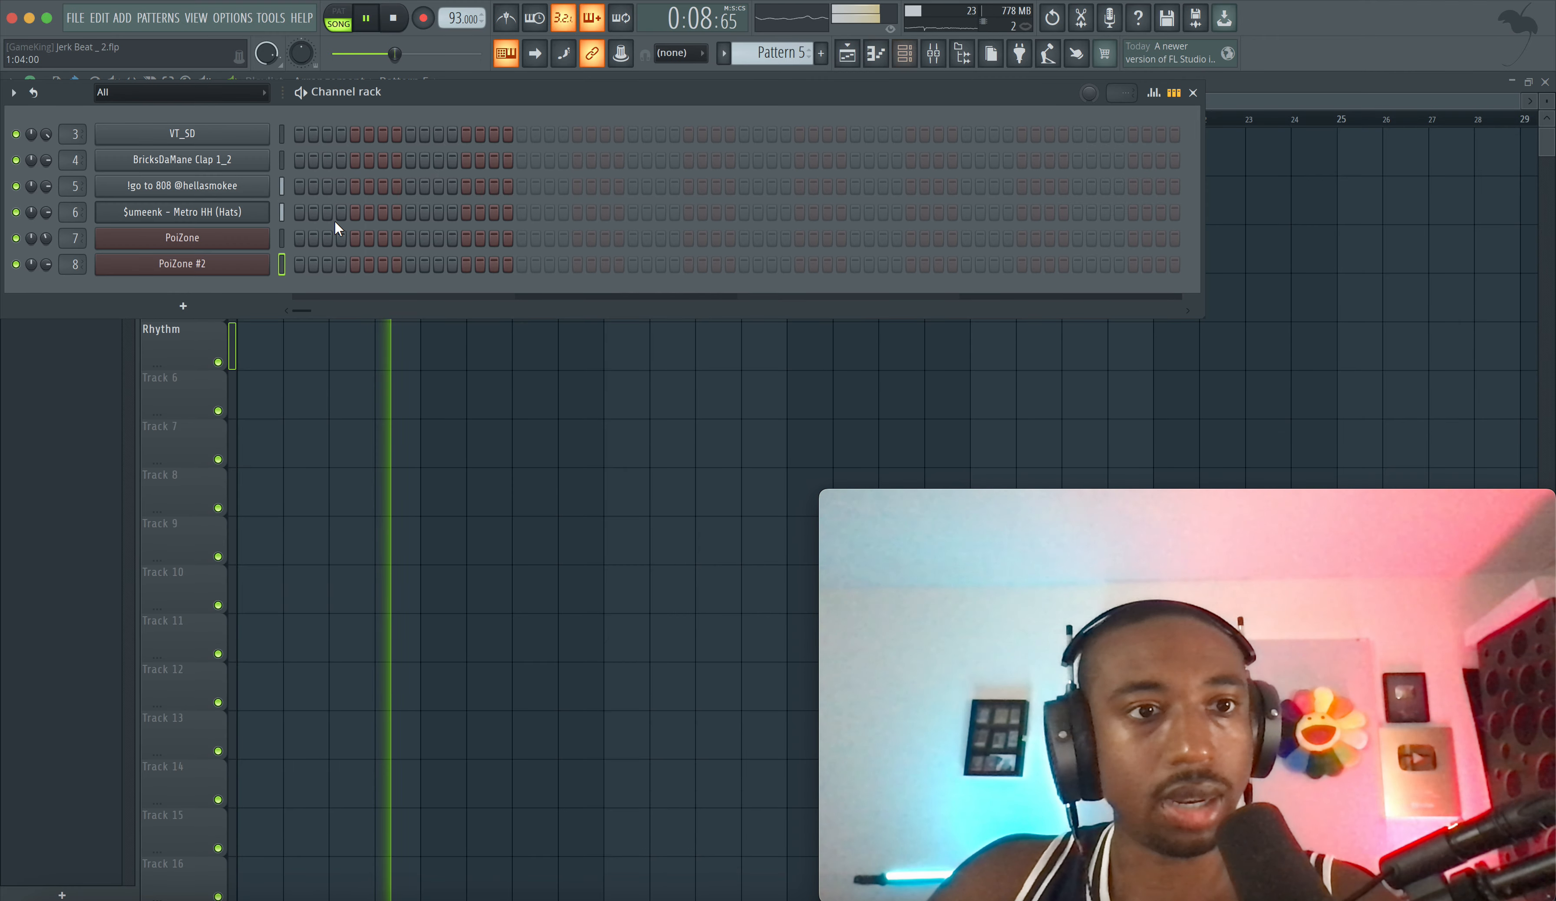
click(250, 306)
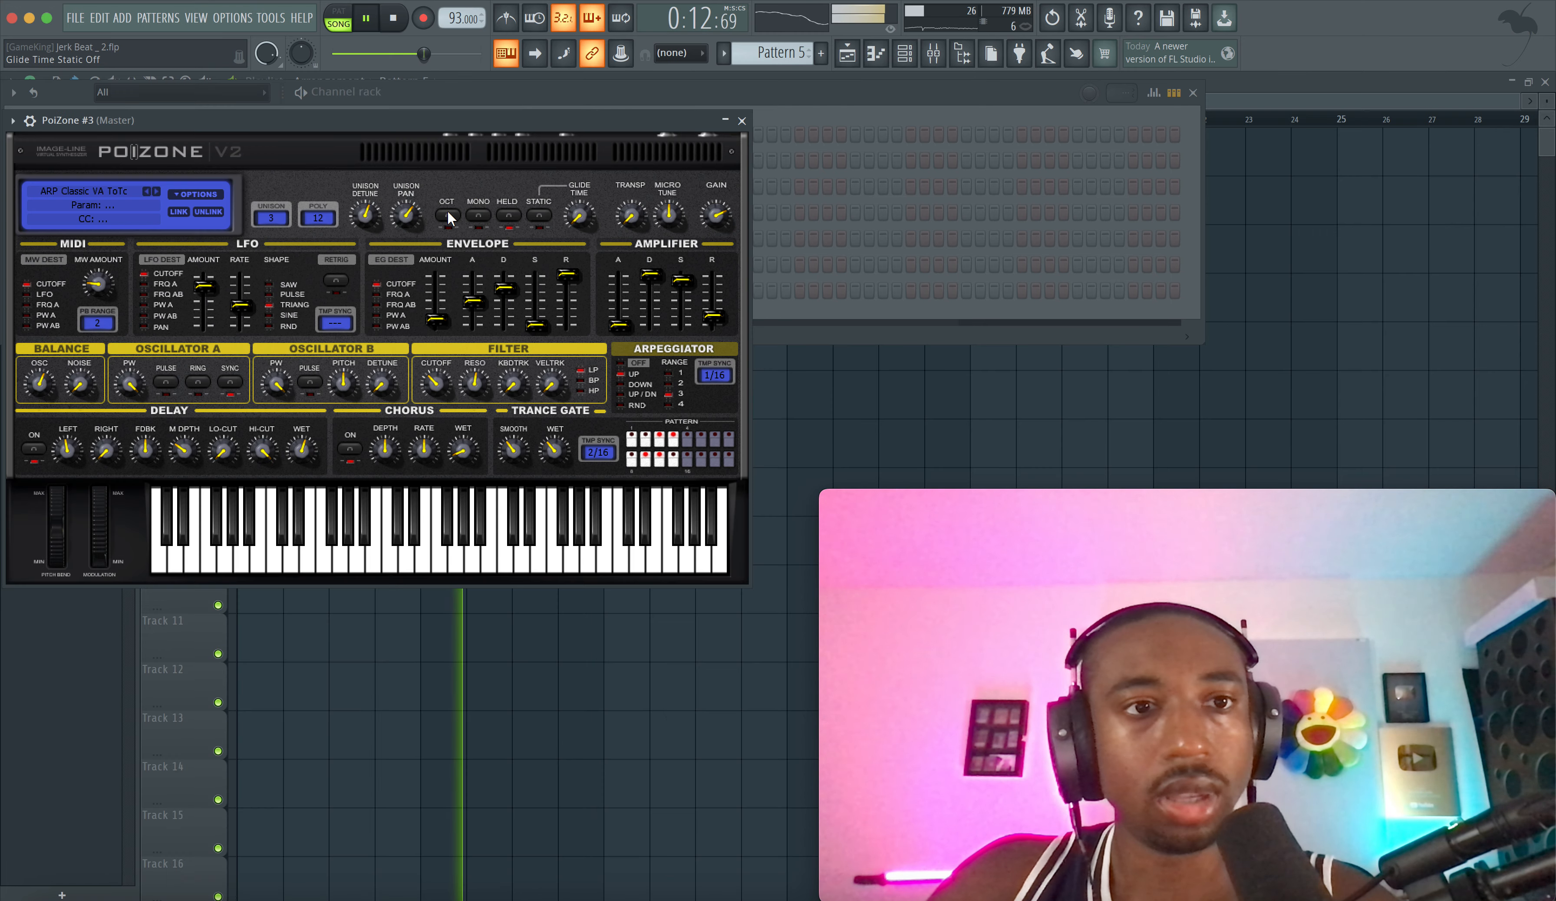
- Load the KBD Bellarina TC preset from PoiZone #3's default preset bank and close the plugin
click(35, 229)
scroll(449, 393, down, 20)
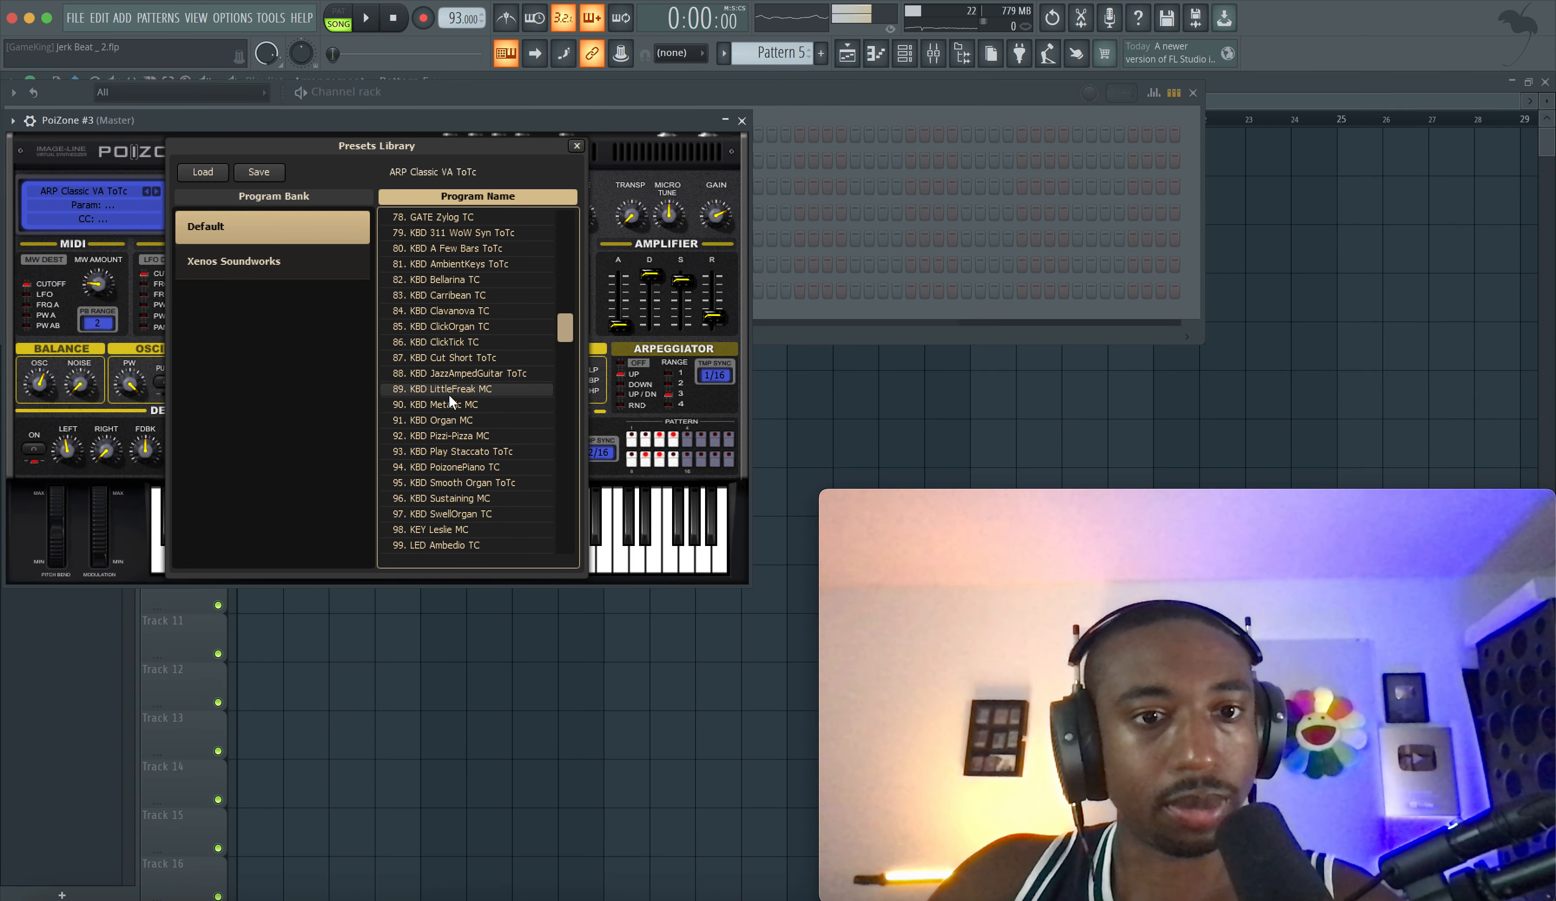
scroll(453, 323, up, 6)
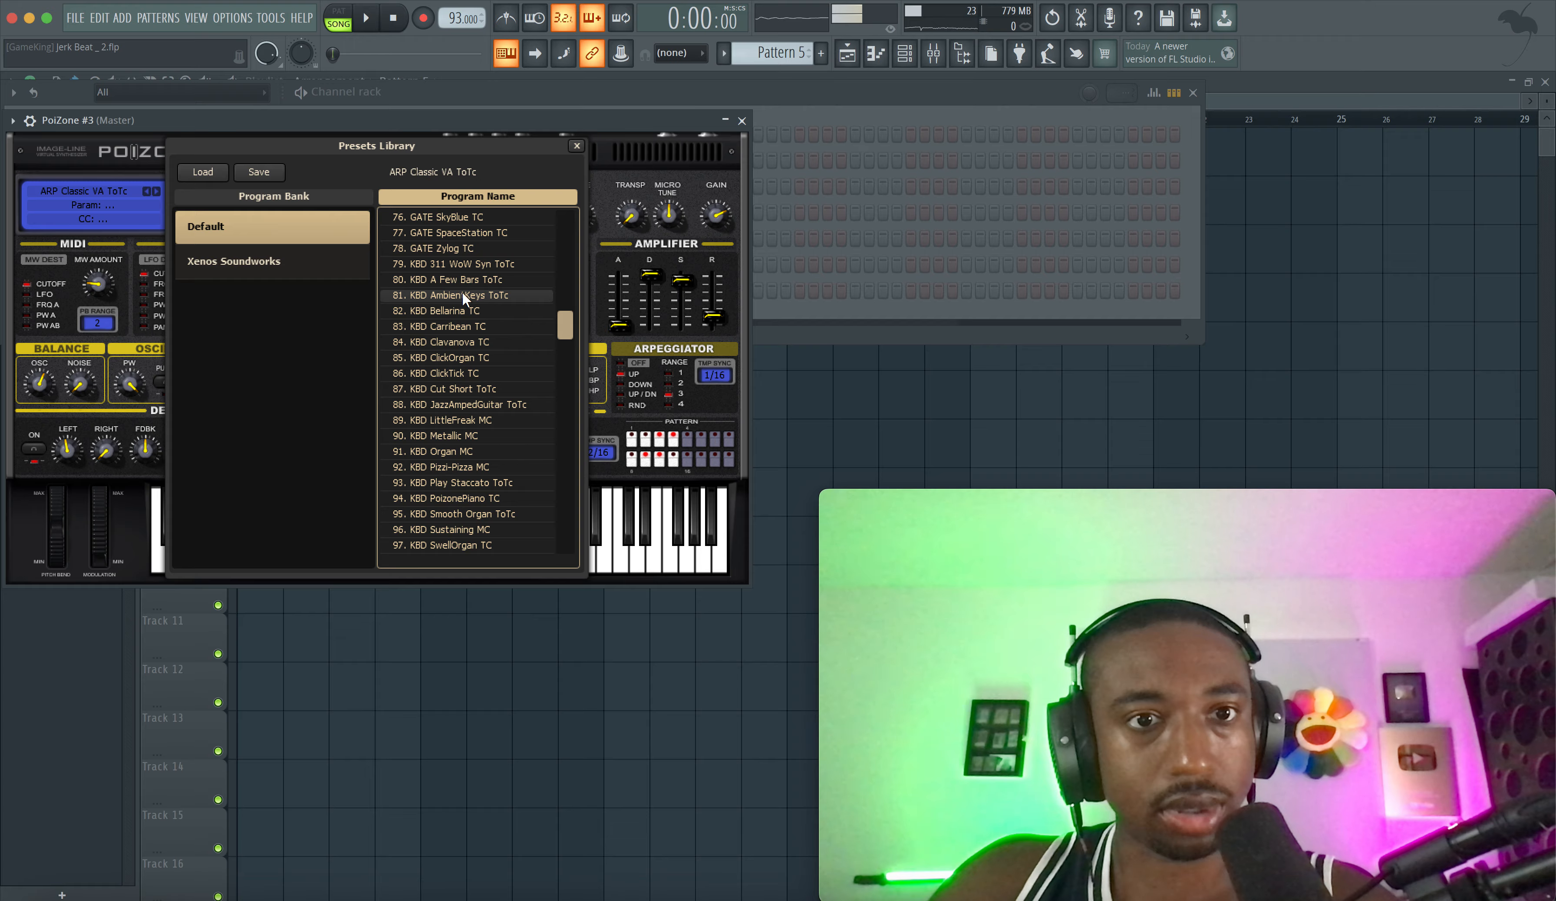
click(461, 312)
click(477, 310)
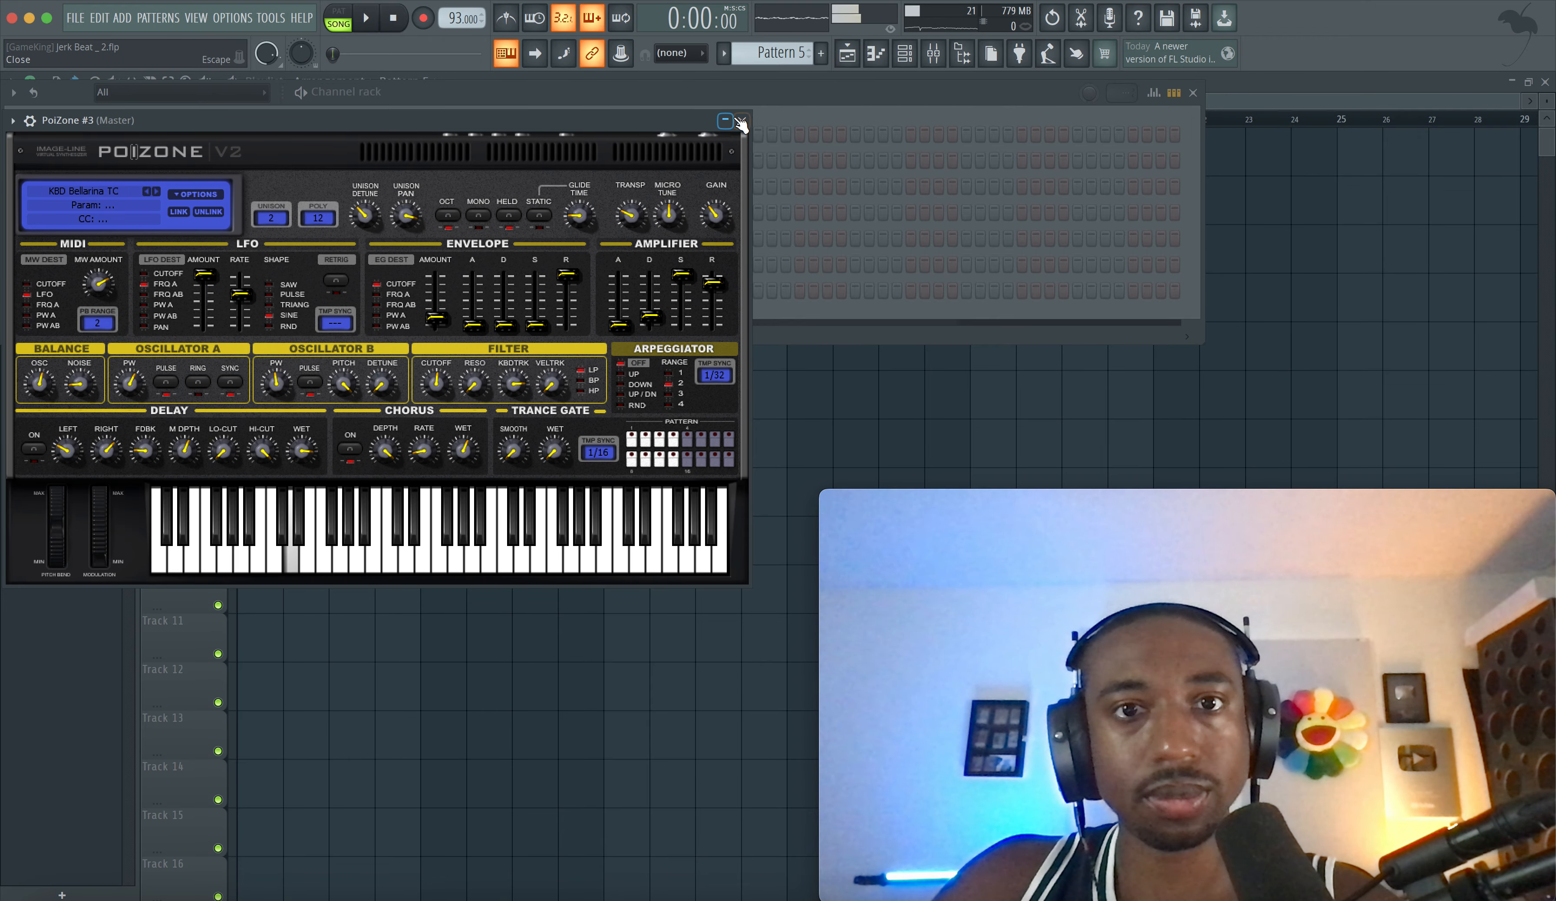
click(741, 120)
- Route PoiZone #3 to mixer track 9 and place a four-bar Pattern 5 clip at bar 1 of the Harmony track
key(super+l)
right_click(811, 419)
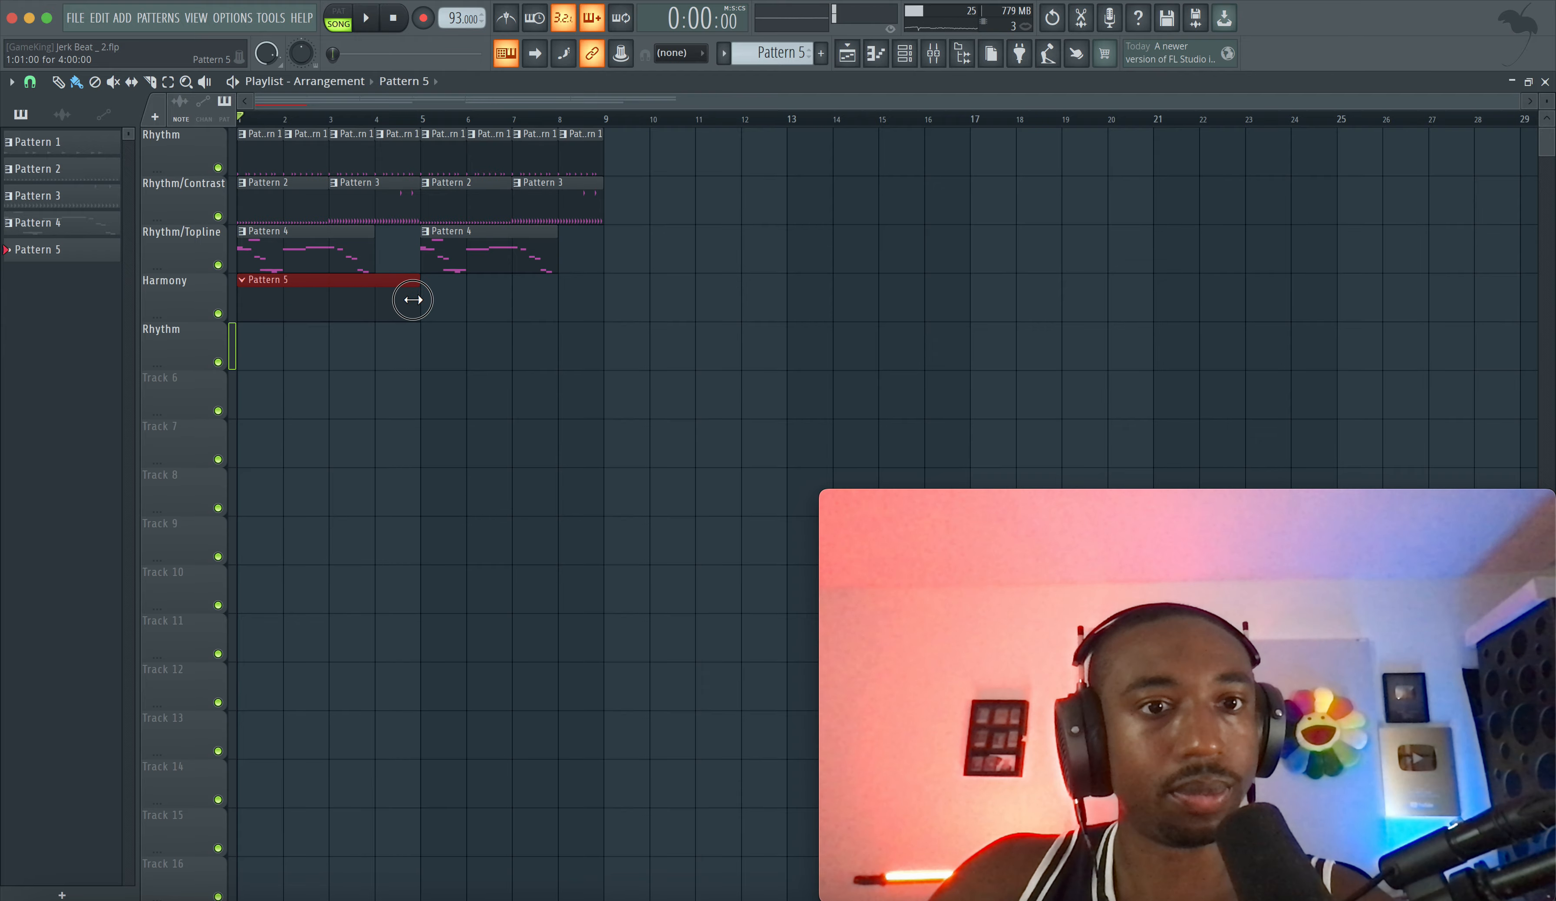
double_click(357, 301)
- In PoiZone #3's piano roll, draw a one-bar E4 note at bar 1 and play it back
right_click(251, 303)
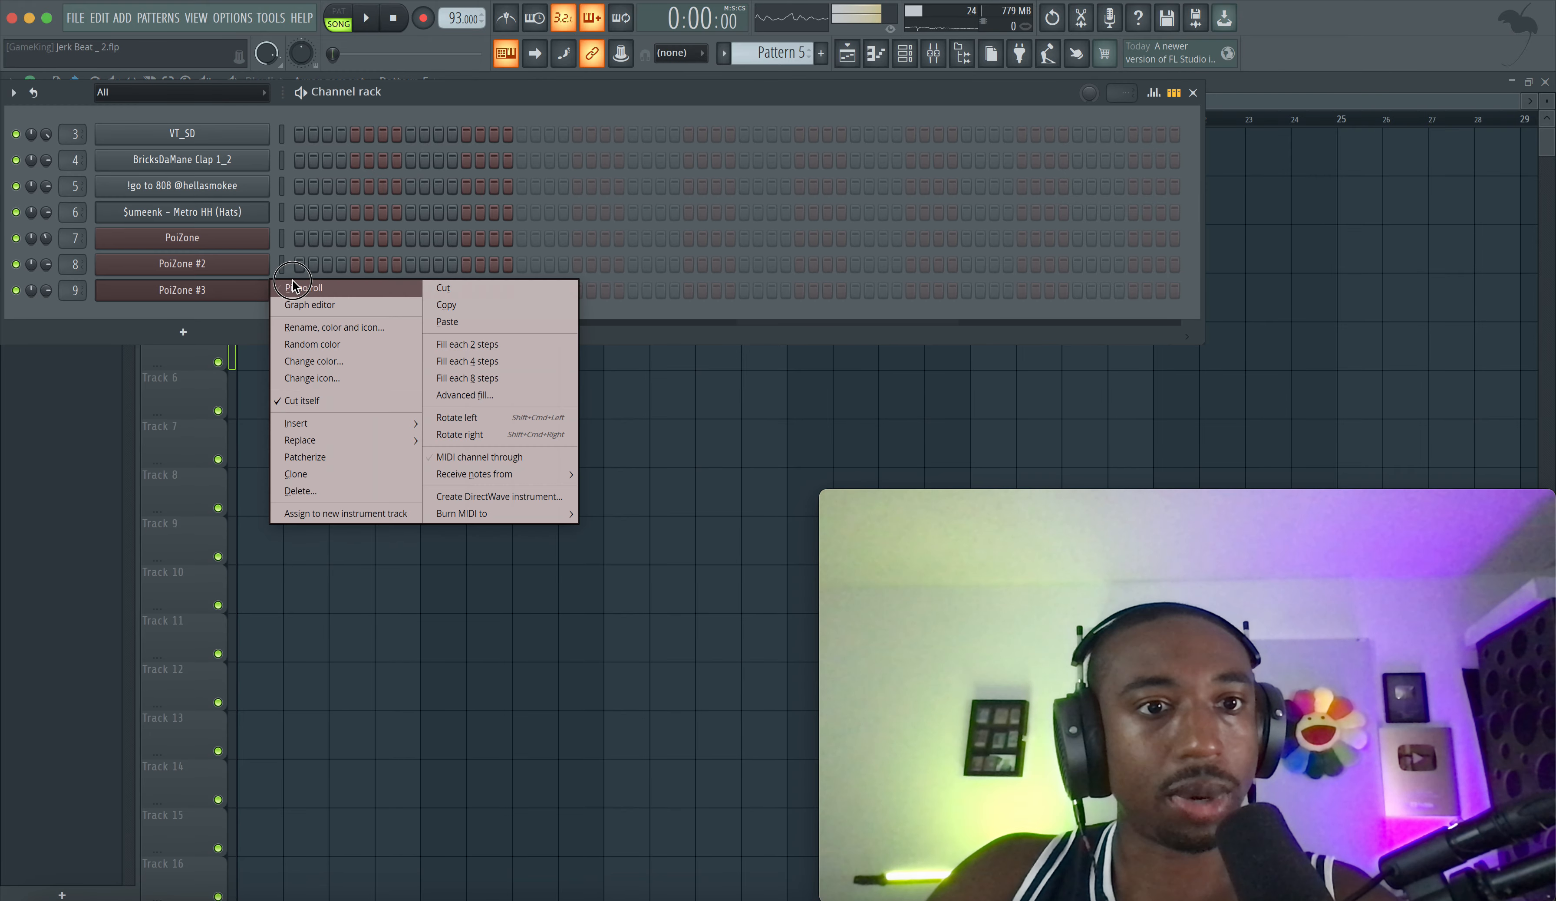
click(297, 289)
scroll(109, 429, down, 3)
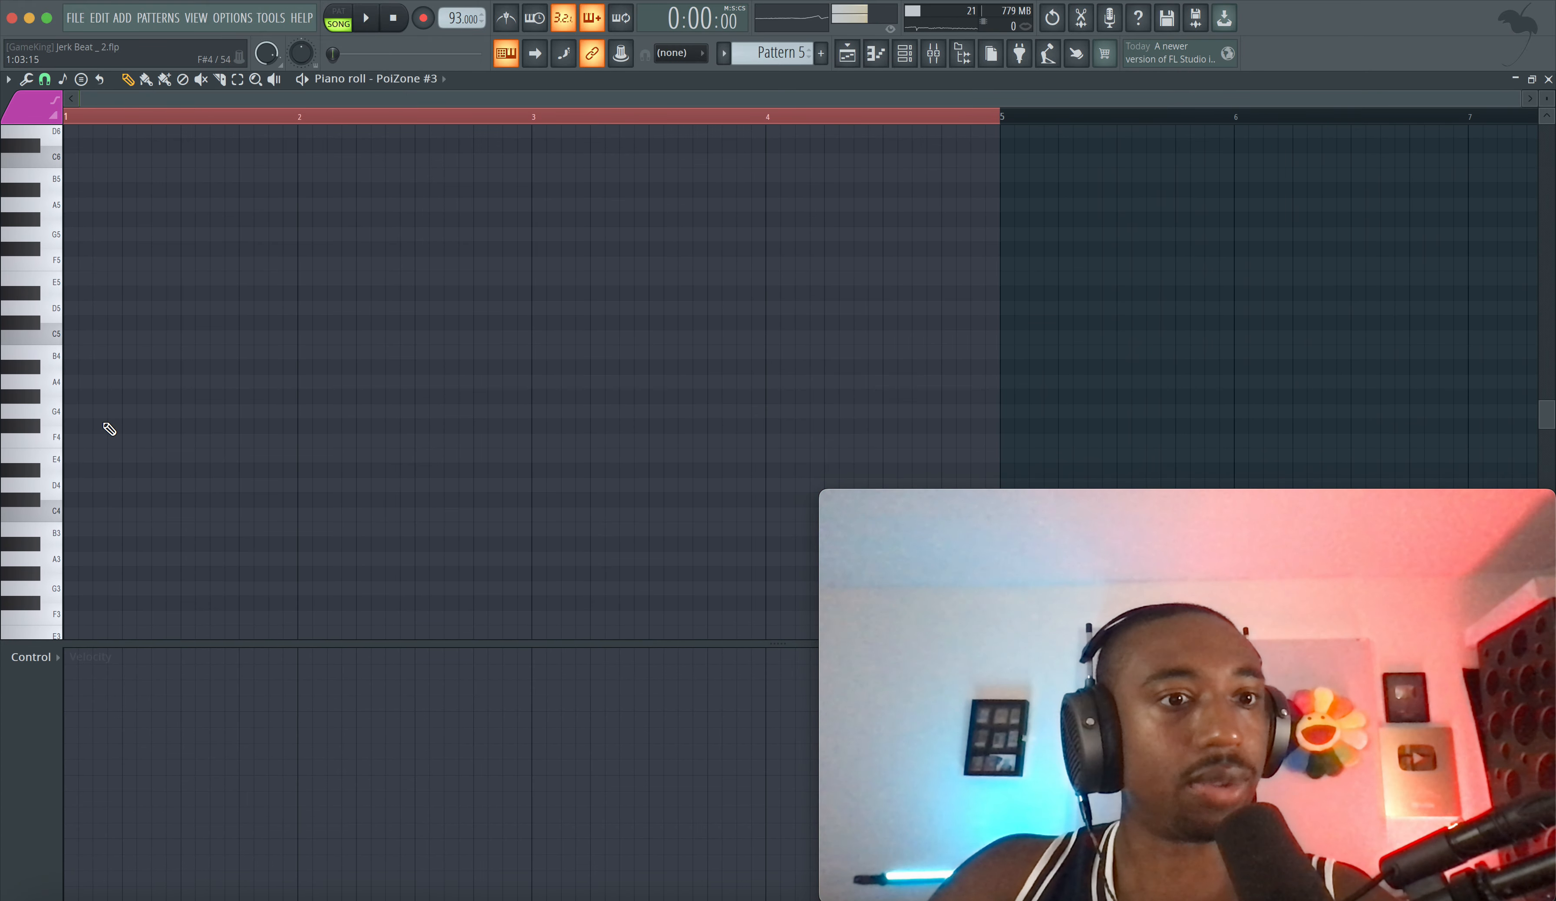
drag(85, 444, 297, 440)
key(space)
key(space)
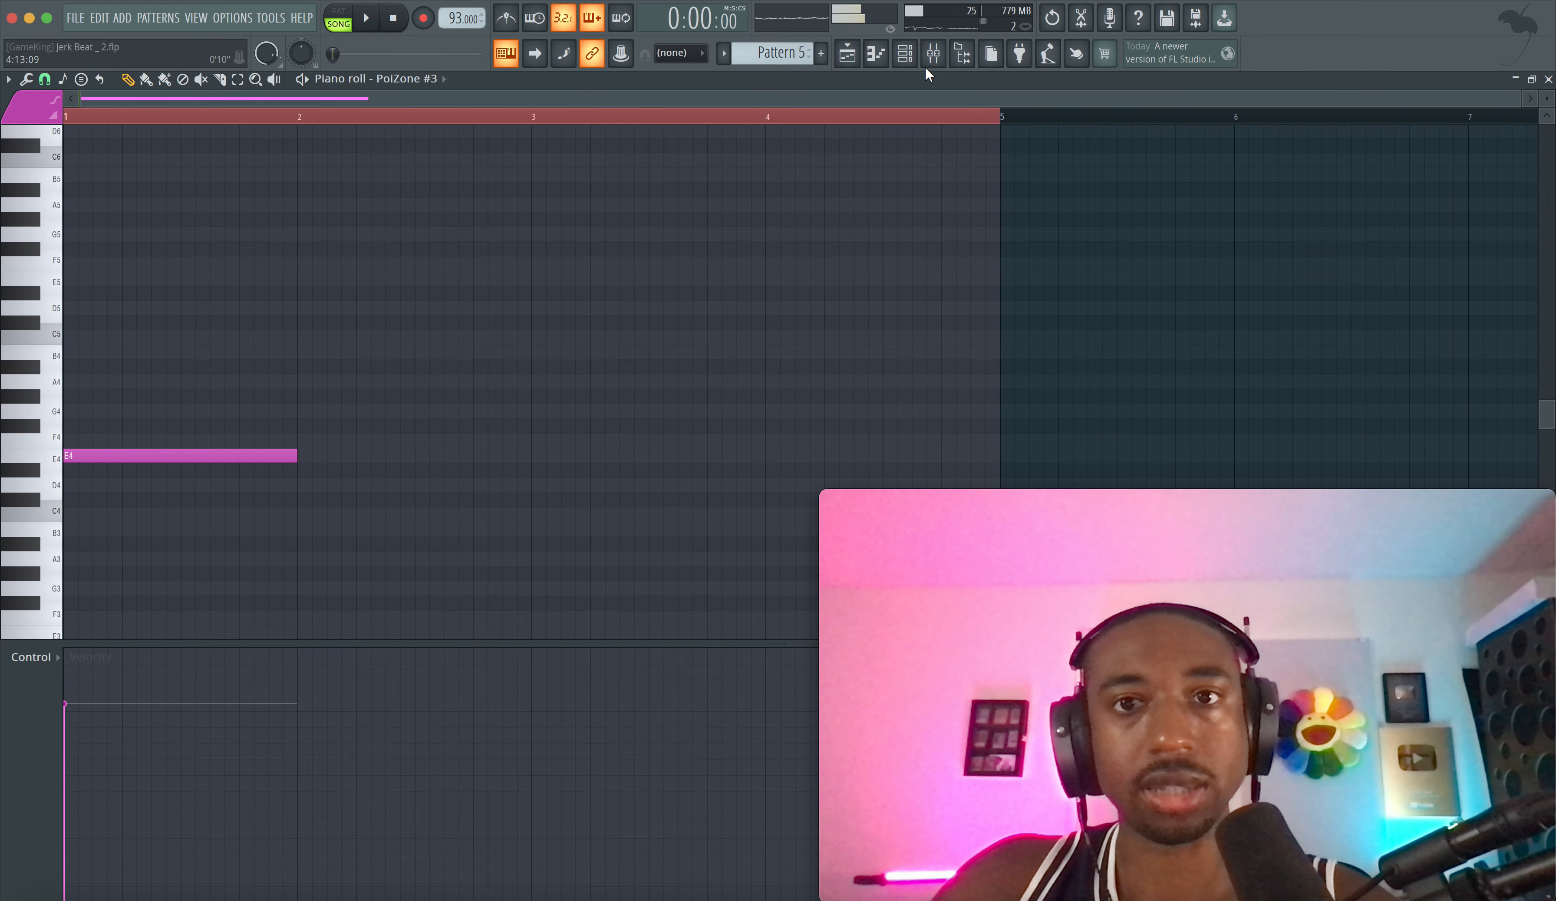
- Switch PoiZone #3 to the KBD Carribean TC preset and audition it with a test note
click(904, 54)
click(211, 296)
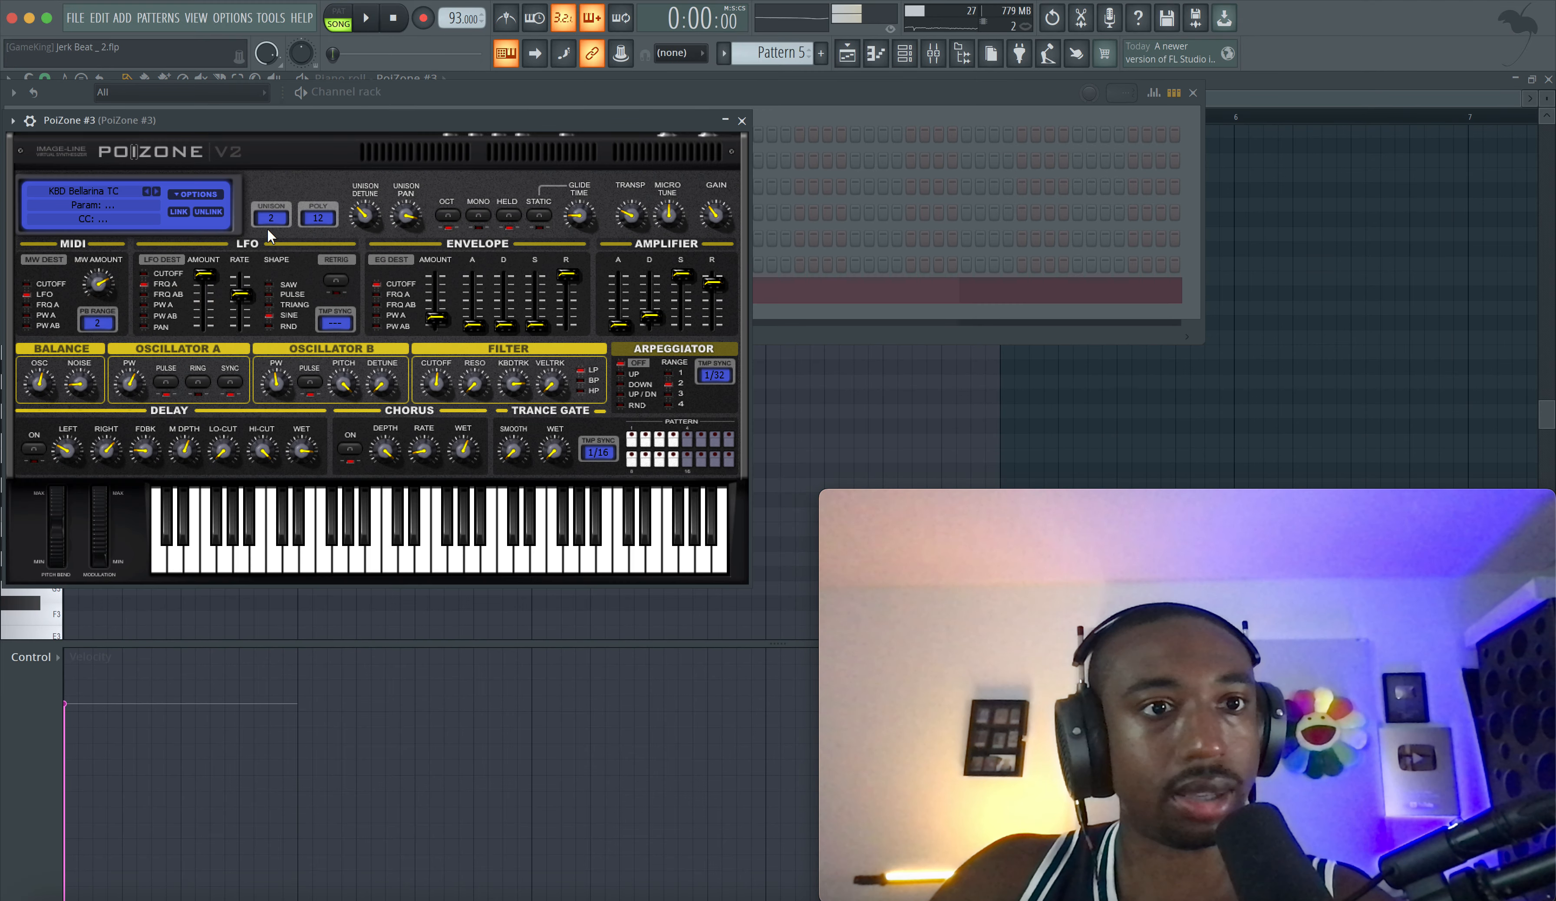
key(space)
key(space)
key(c)
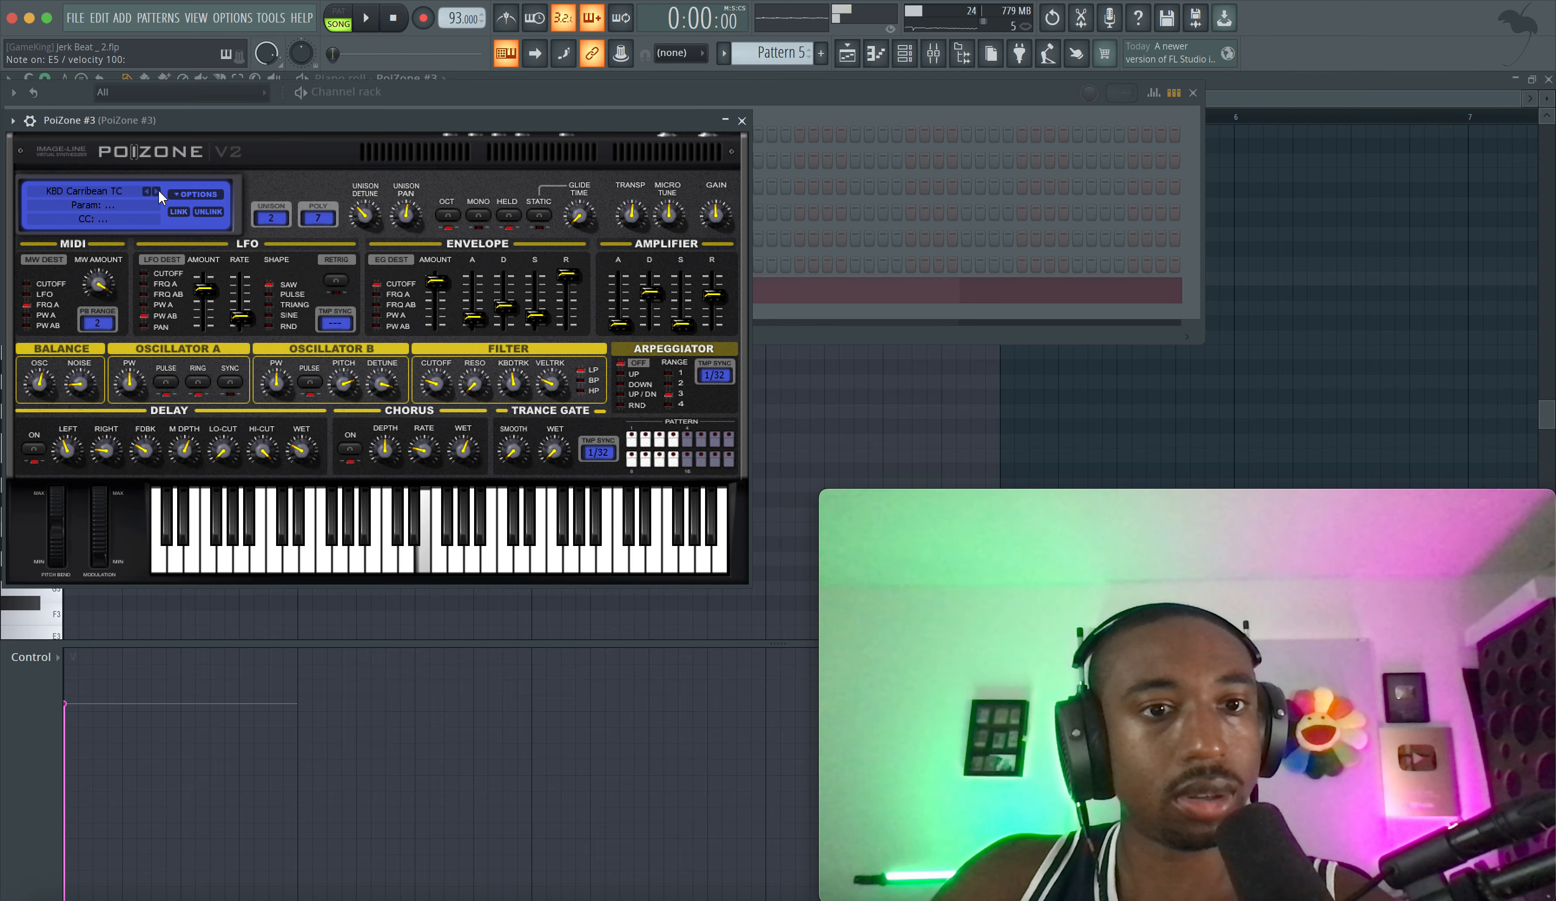
- Switch PoiZone #3 to the KBD Clavanova TC preset and audition it with test notes
key(x)
key(c)
key(v)
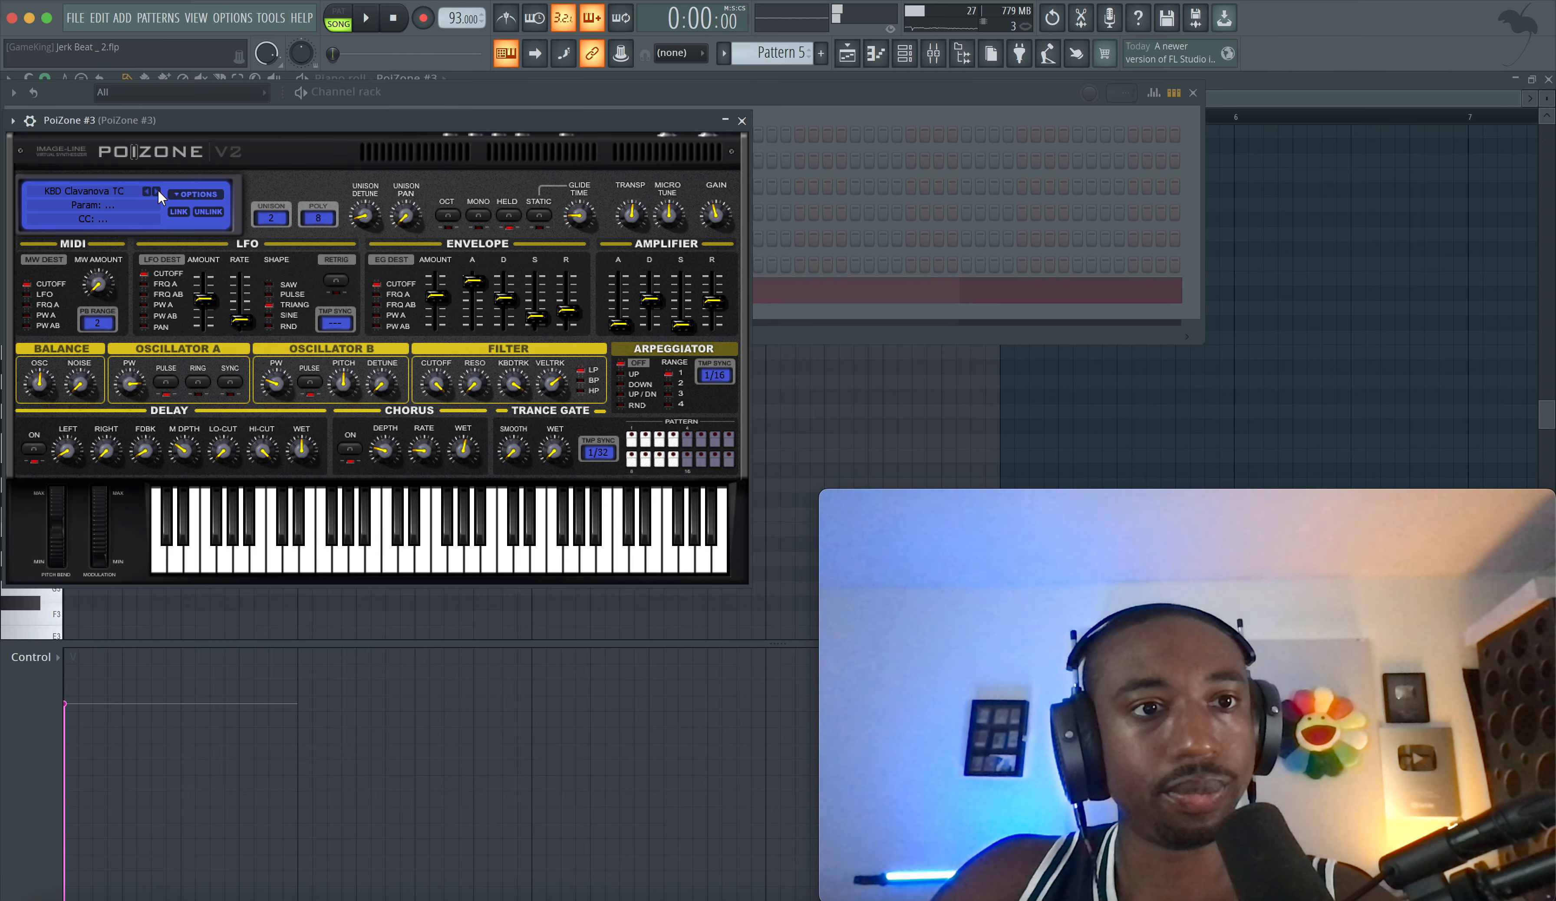
- Back in PoiZone #3's piano roll, move the bar 1 note to F4 and add one-bar A4 and C5 notes above it
click(235, 600)
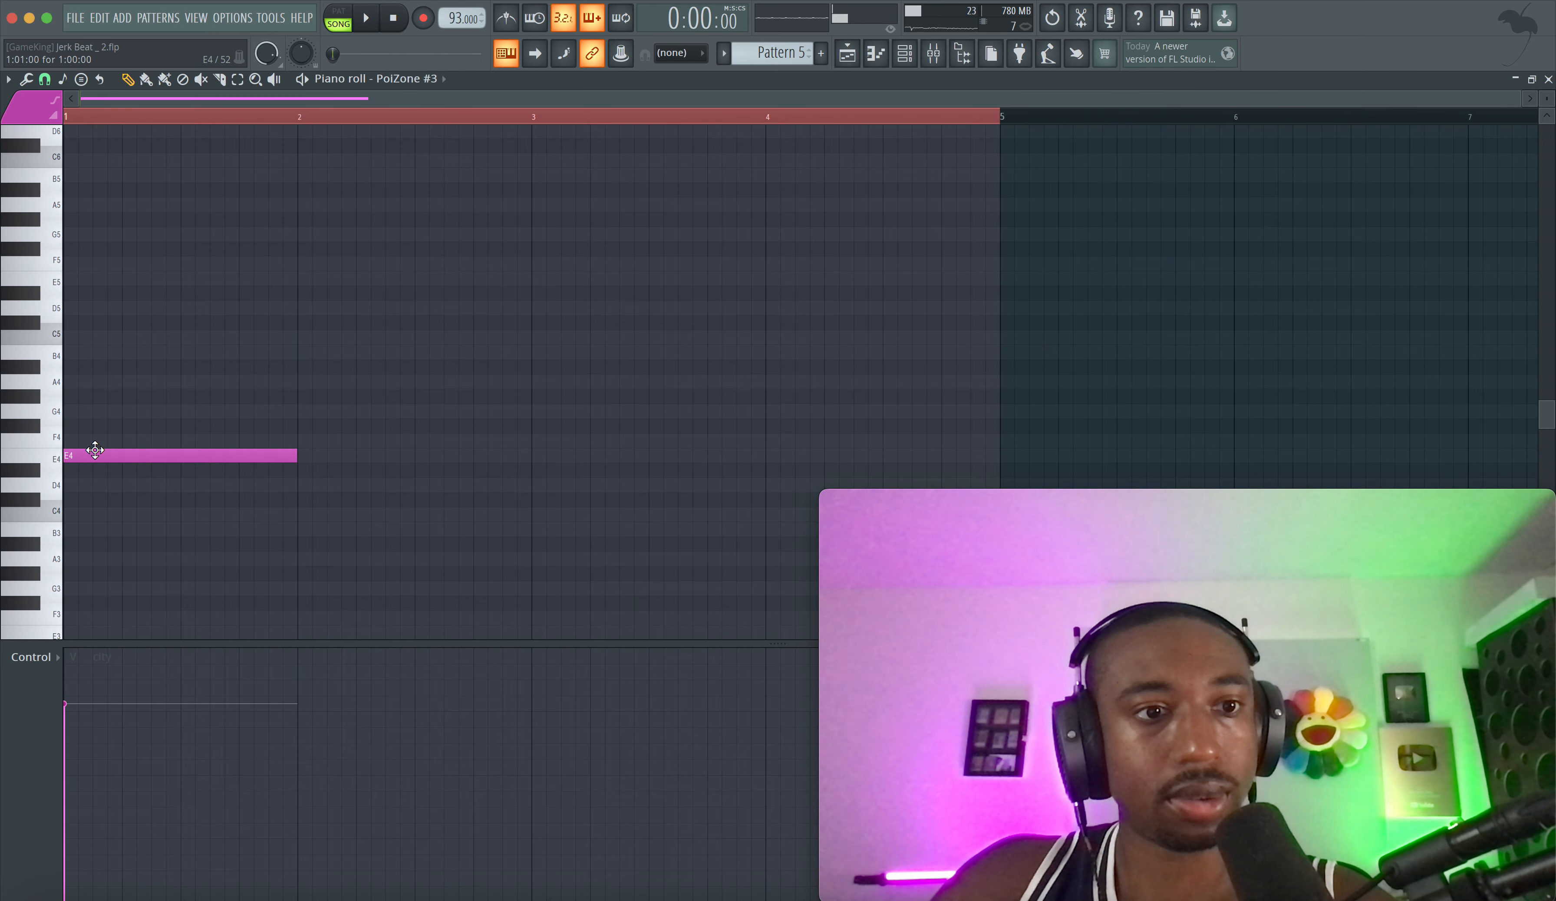
drag(94, 449, 91, 427)
key(space)
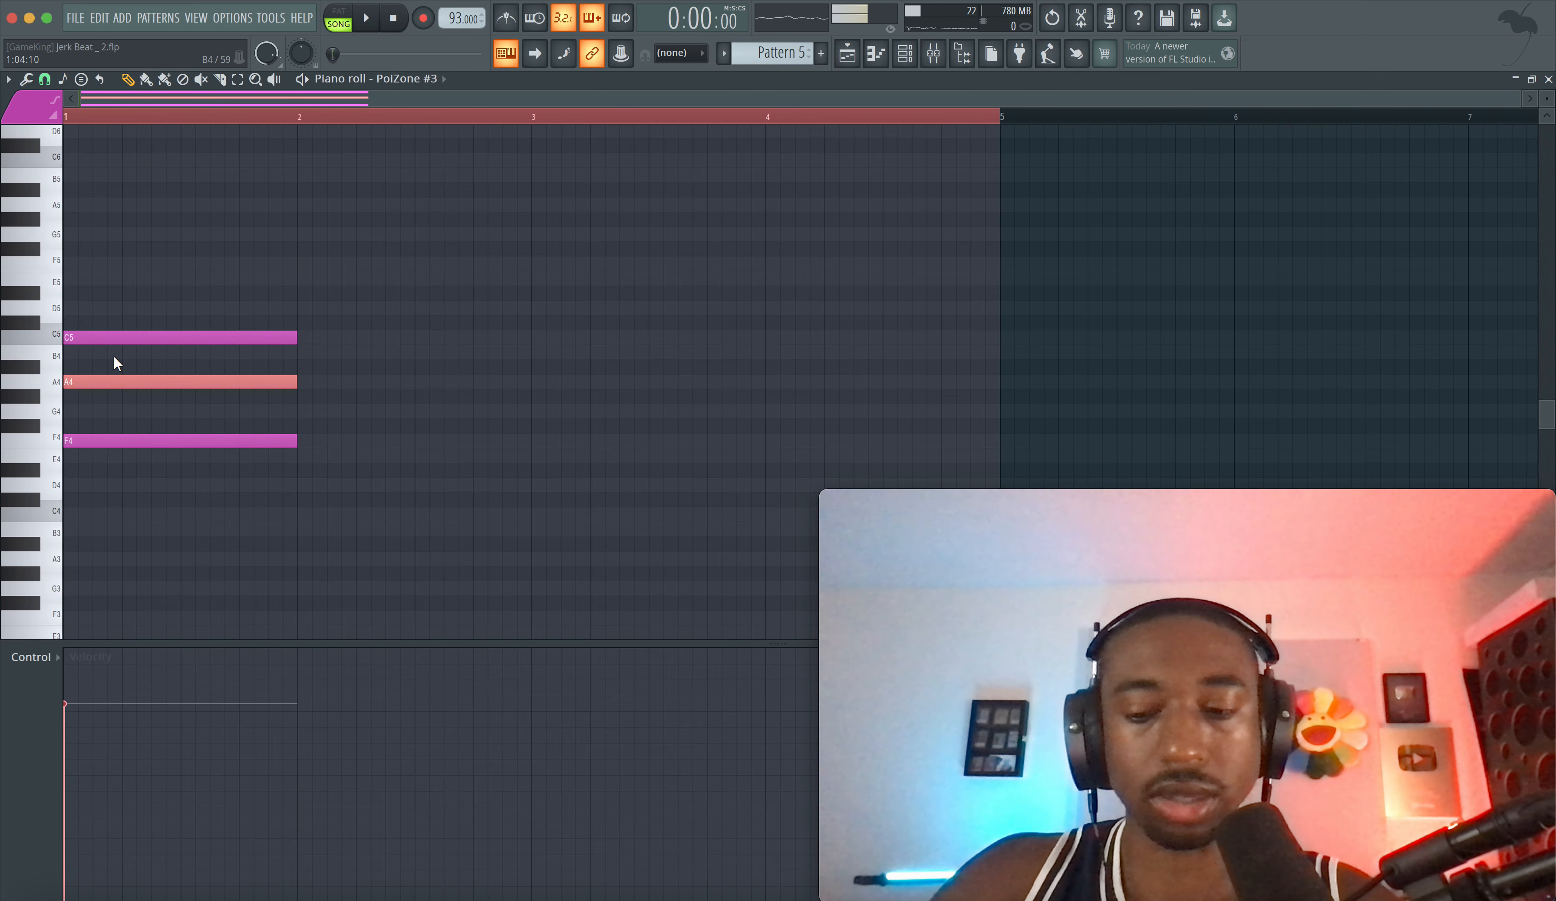
- Try the chord's A4 note one octave higher, then restore it and compare in playback
key(super+Up)
key(space)
key(space)
key(super+Down)
key(space)
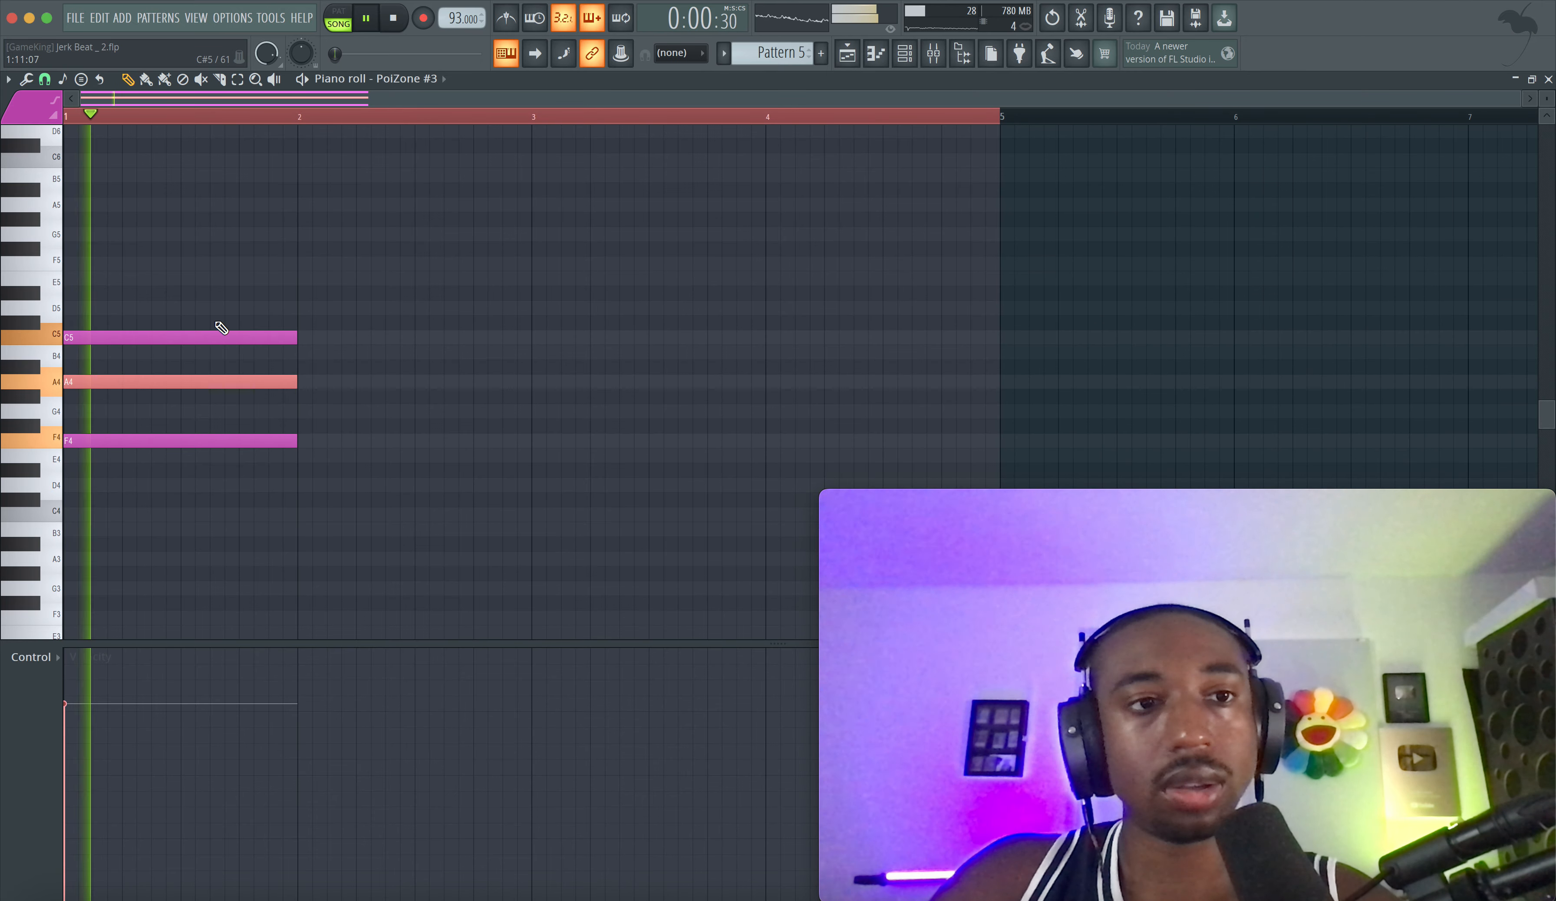
- Select the F4, A4 and C5 notes together and shorten them to five steps
super+click(218, 305)
key(space)
drag(387, 290, 172, 446)
key(space)
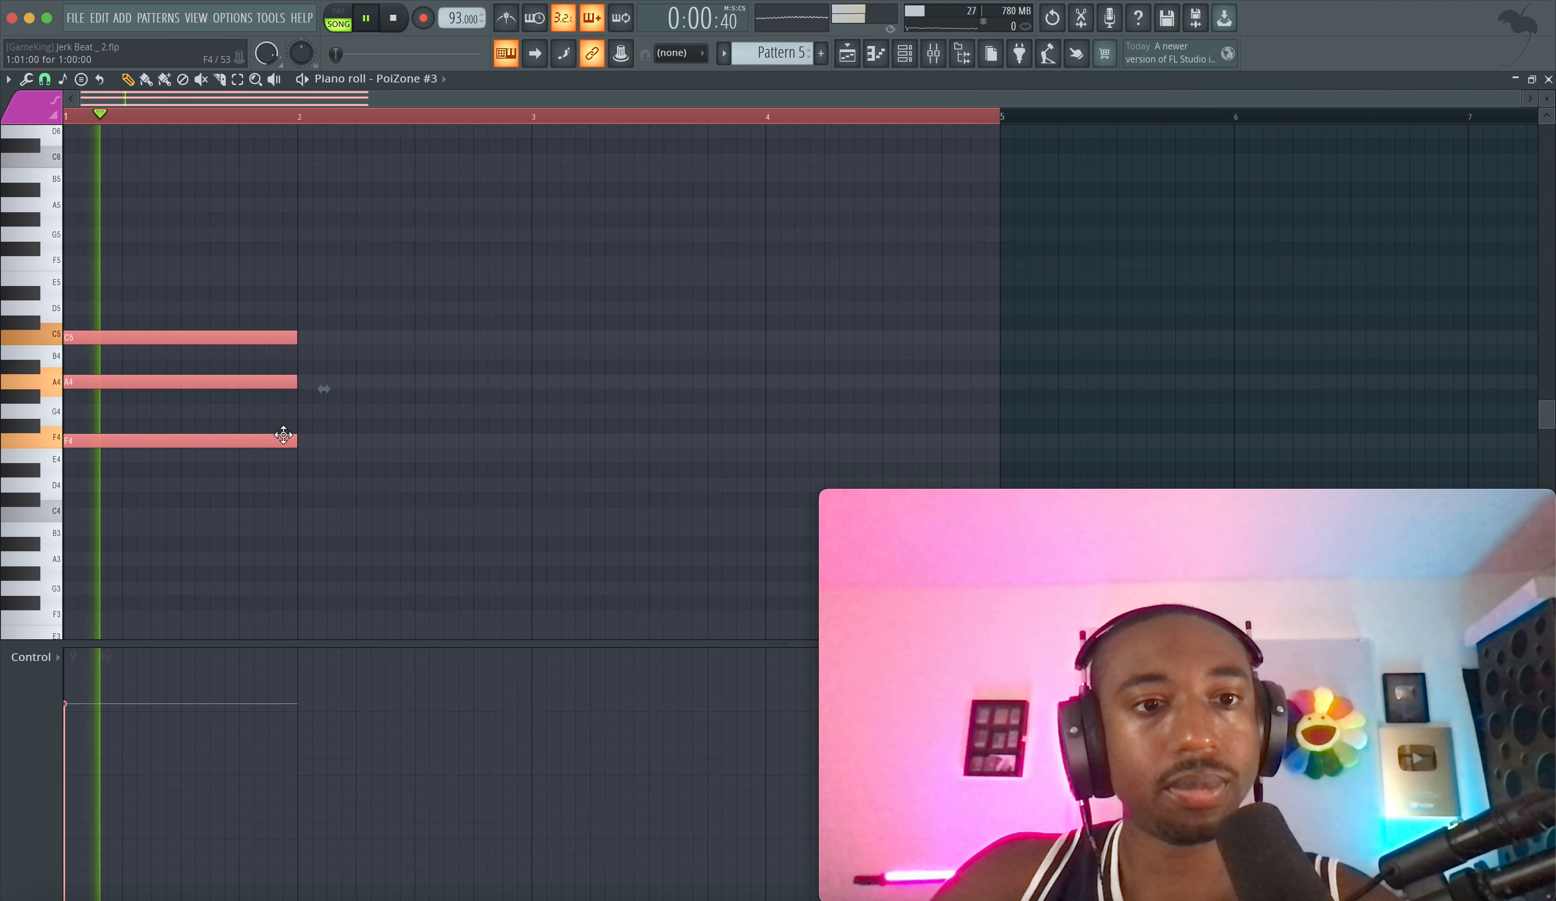
key(space)
drag(289, 438, 146, 433)
click(48, 359)
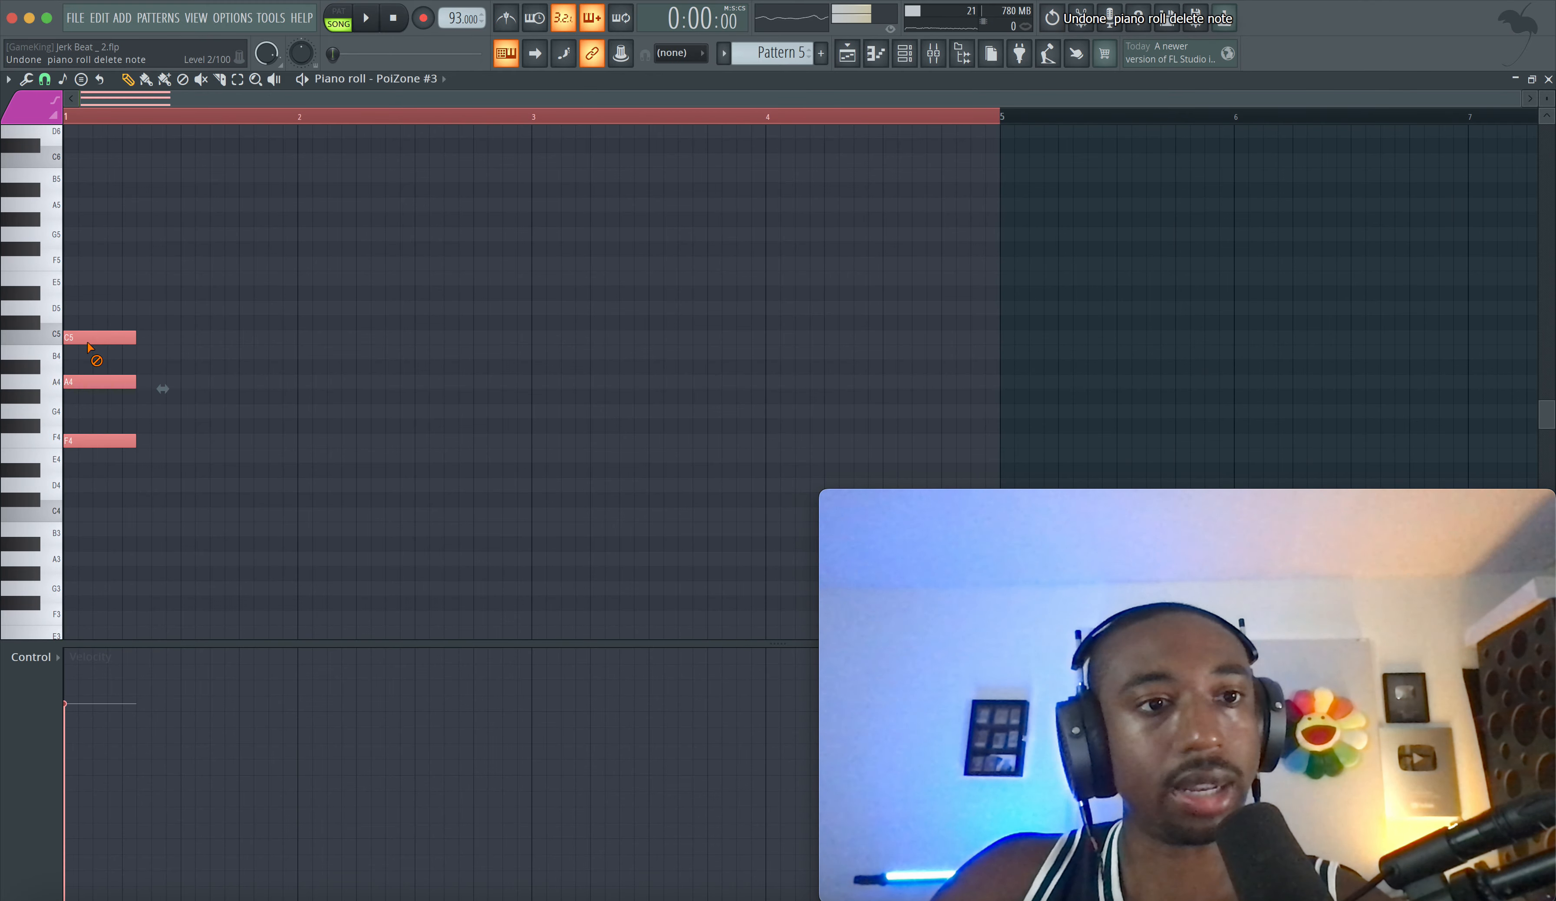
- Copy the chord to step 7 of bar 1 as E4, A4 and B4, trying G4 as its middle note before A4
mouse_move(87, 339)
mouse_down()
mouse_move(88, 457)
mouse_move(154, 442)
mouse_move(191, 456)
mouse_move(174, 455)
mouse_move(177, 387)
mouse_up()
key(space)
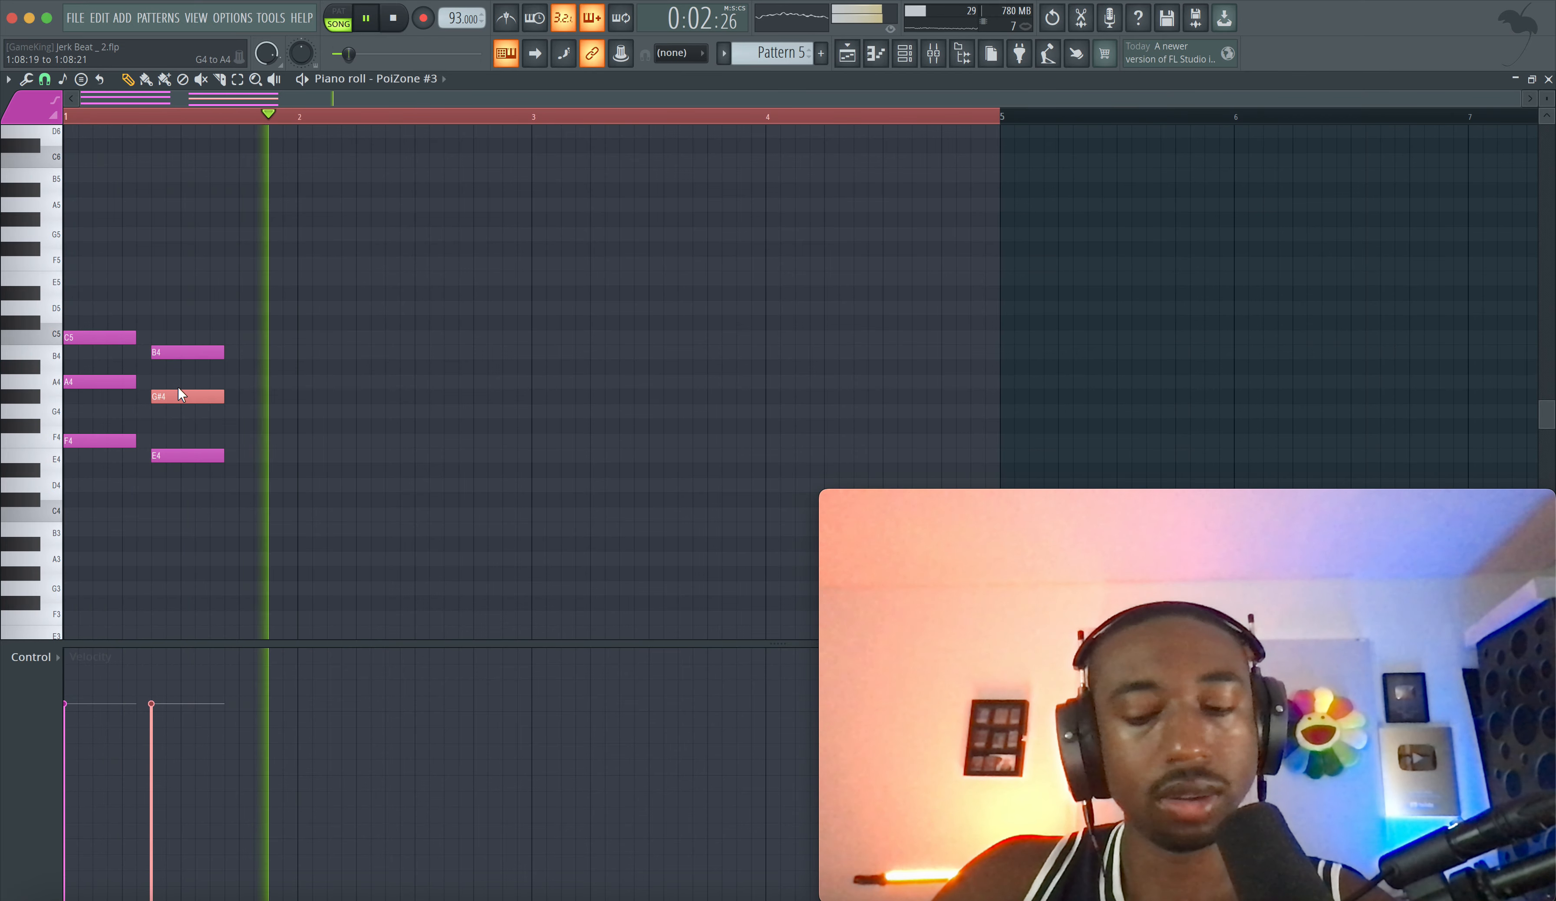
key(shift+Down)
key(space)
key(space)
super+click(270, 384)
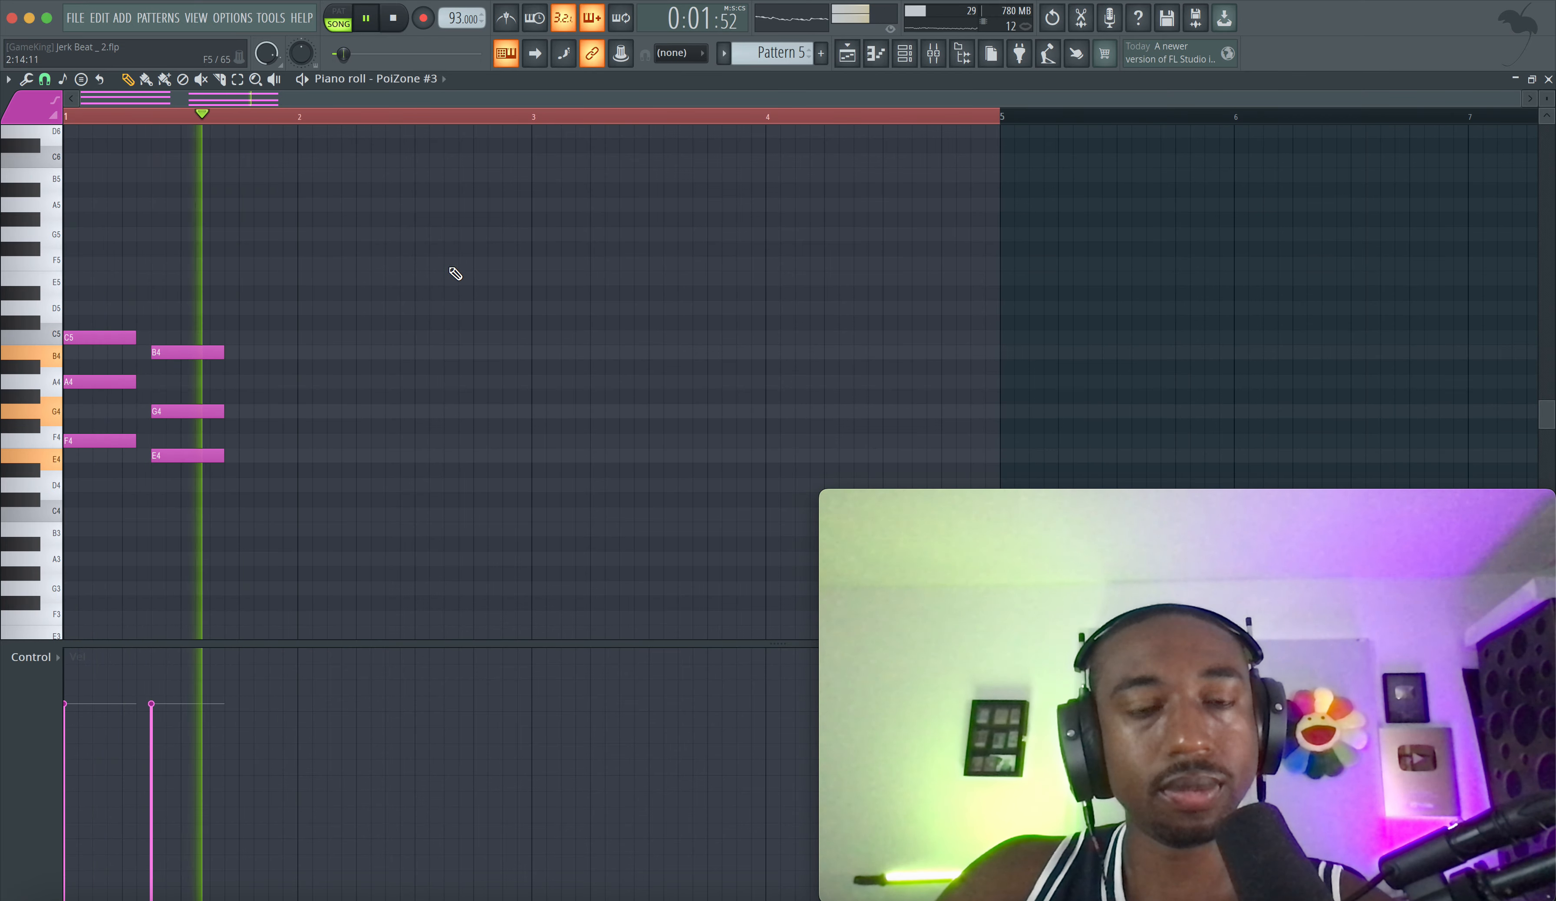
mouse_move(215, 417)
mouse_down()
mouse_move(201, 433)
mouse_move(202, 391)
mouse_up()
key(space)
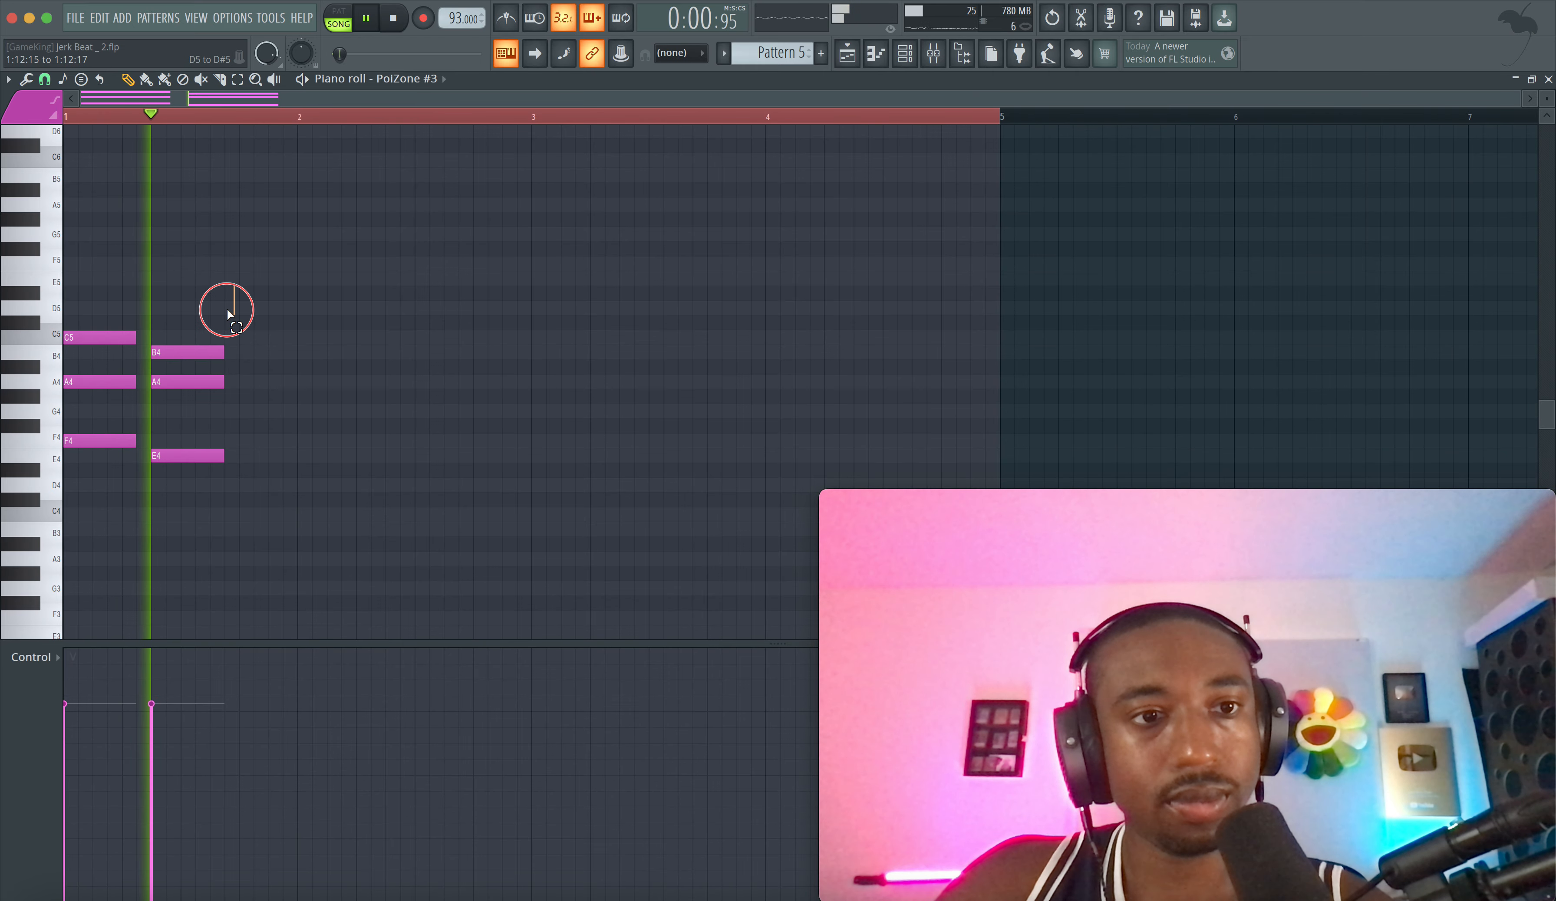
- Switch PoiZone #3 to the KBD ClickOrgan TC preset, play the chords through it and close the plugin
drag(229, 297, 64, 471)
click(904, 53)
key(space)
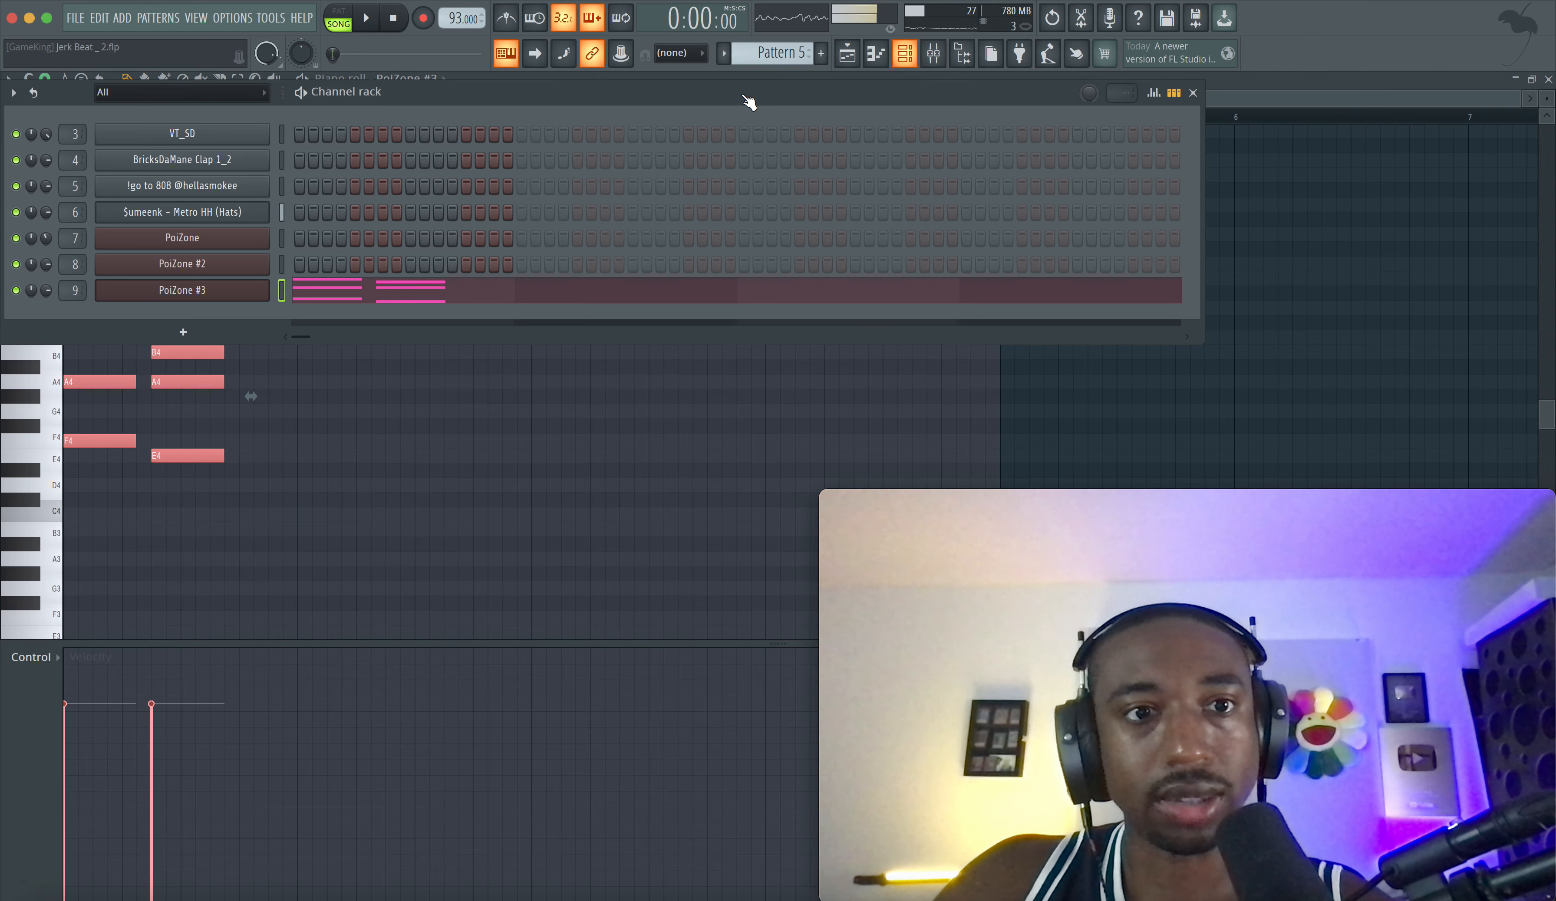
click(243, 299)
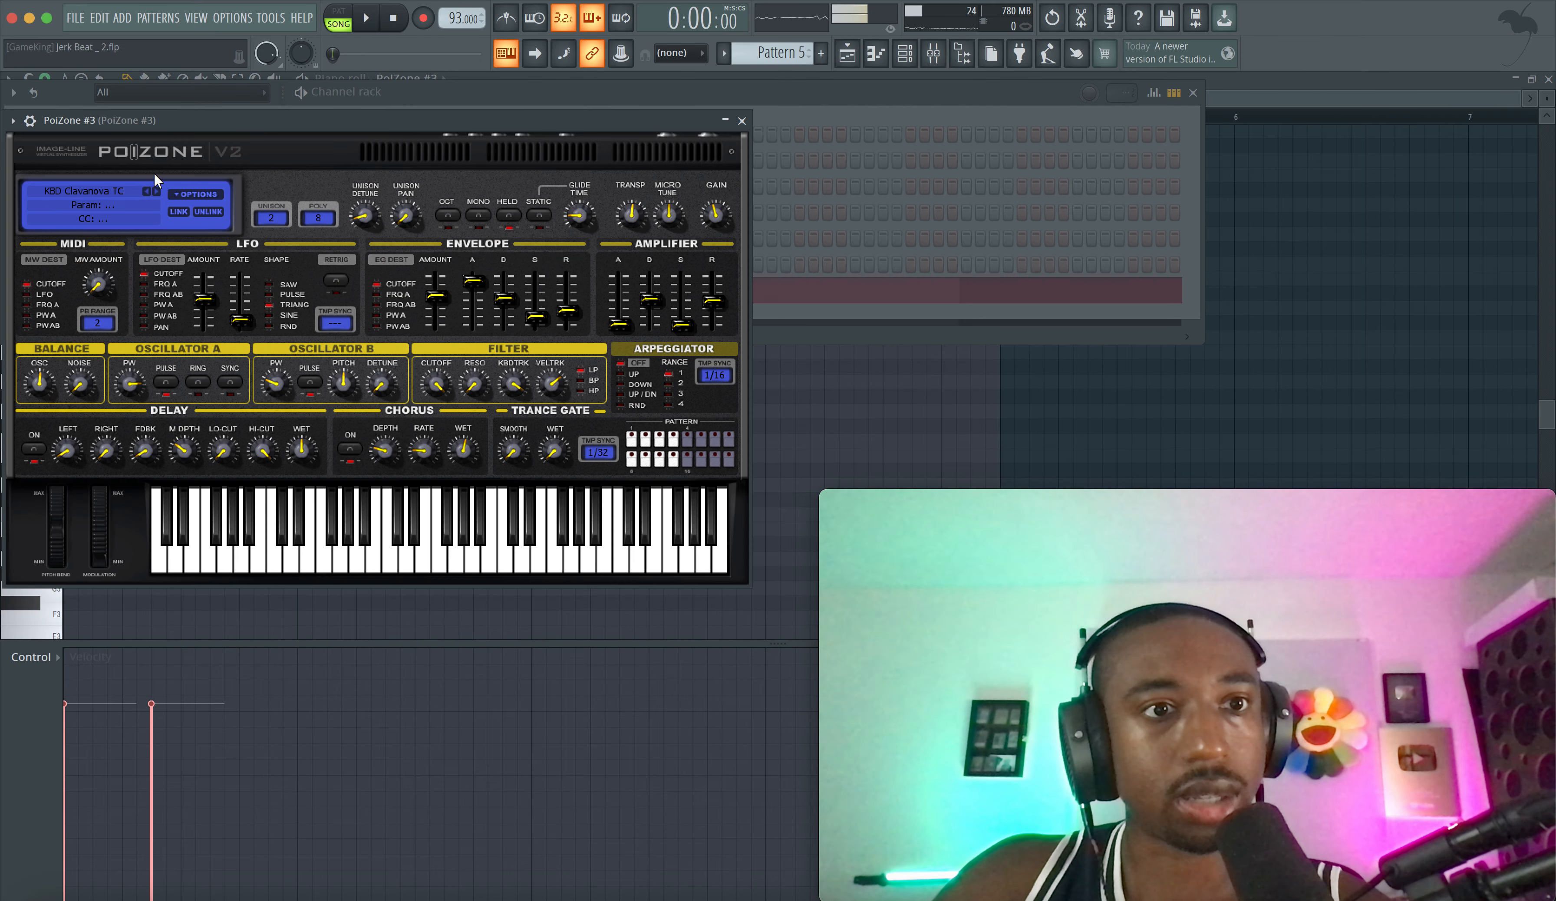
click(156, 191)
key(space)
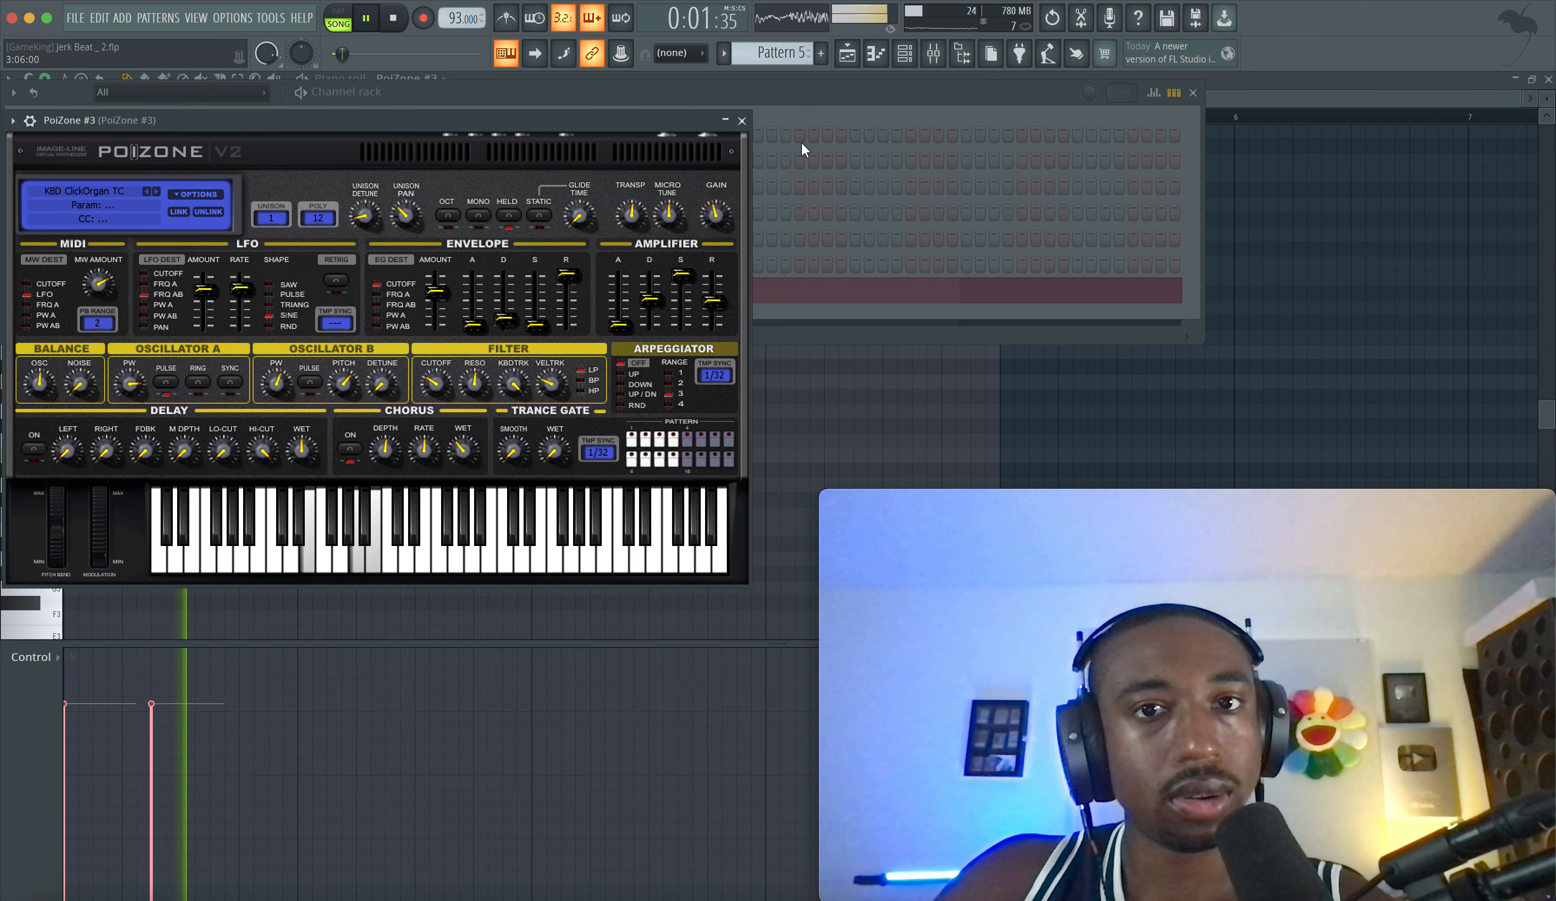
click(741, 120)
key(space)
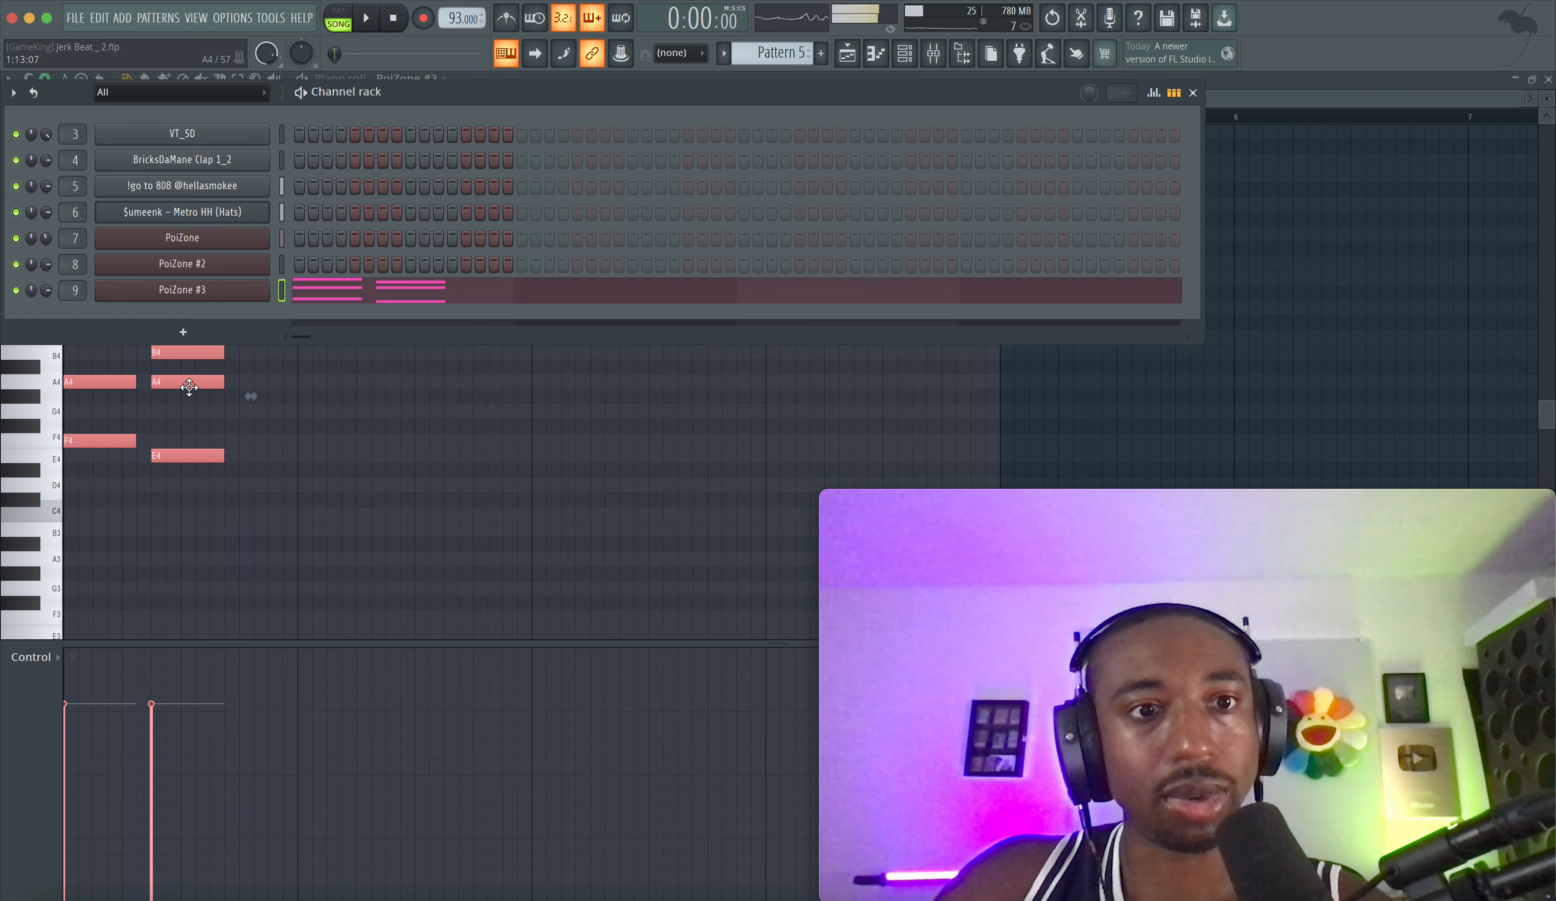
- Set PoiZone #3's oscillator B pitch to 0, close the plugin and return to its piano roll
click(251, 297)
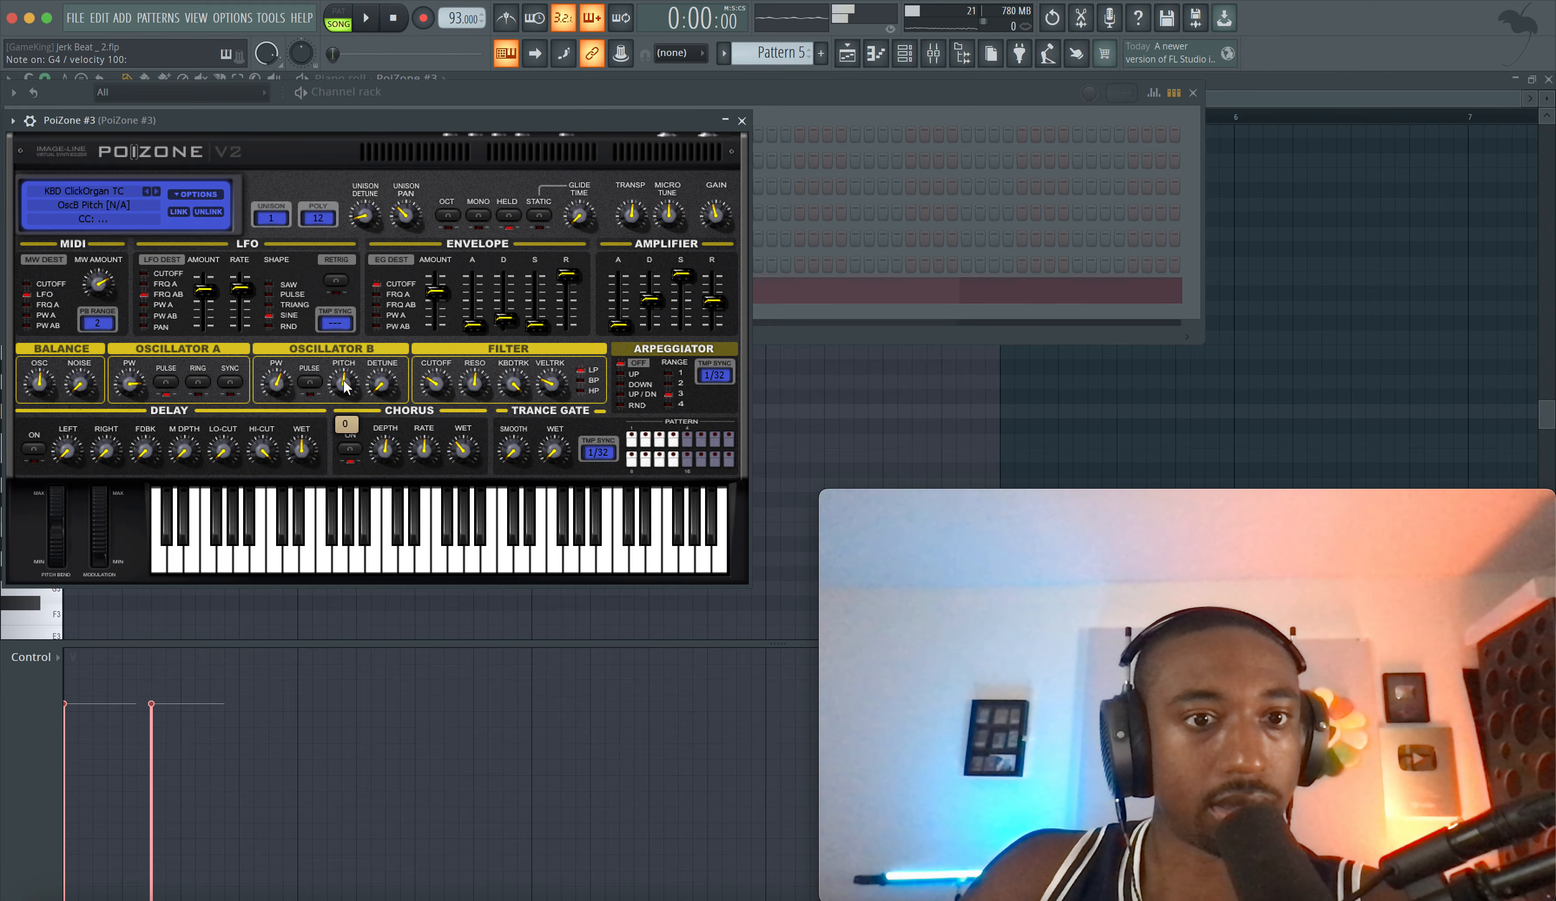
click(742, 123)
click(437, 391)
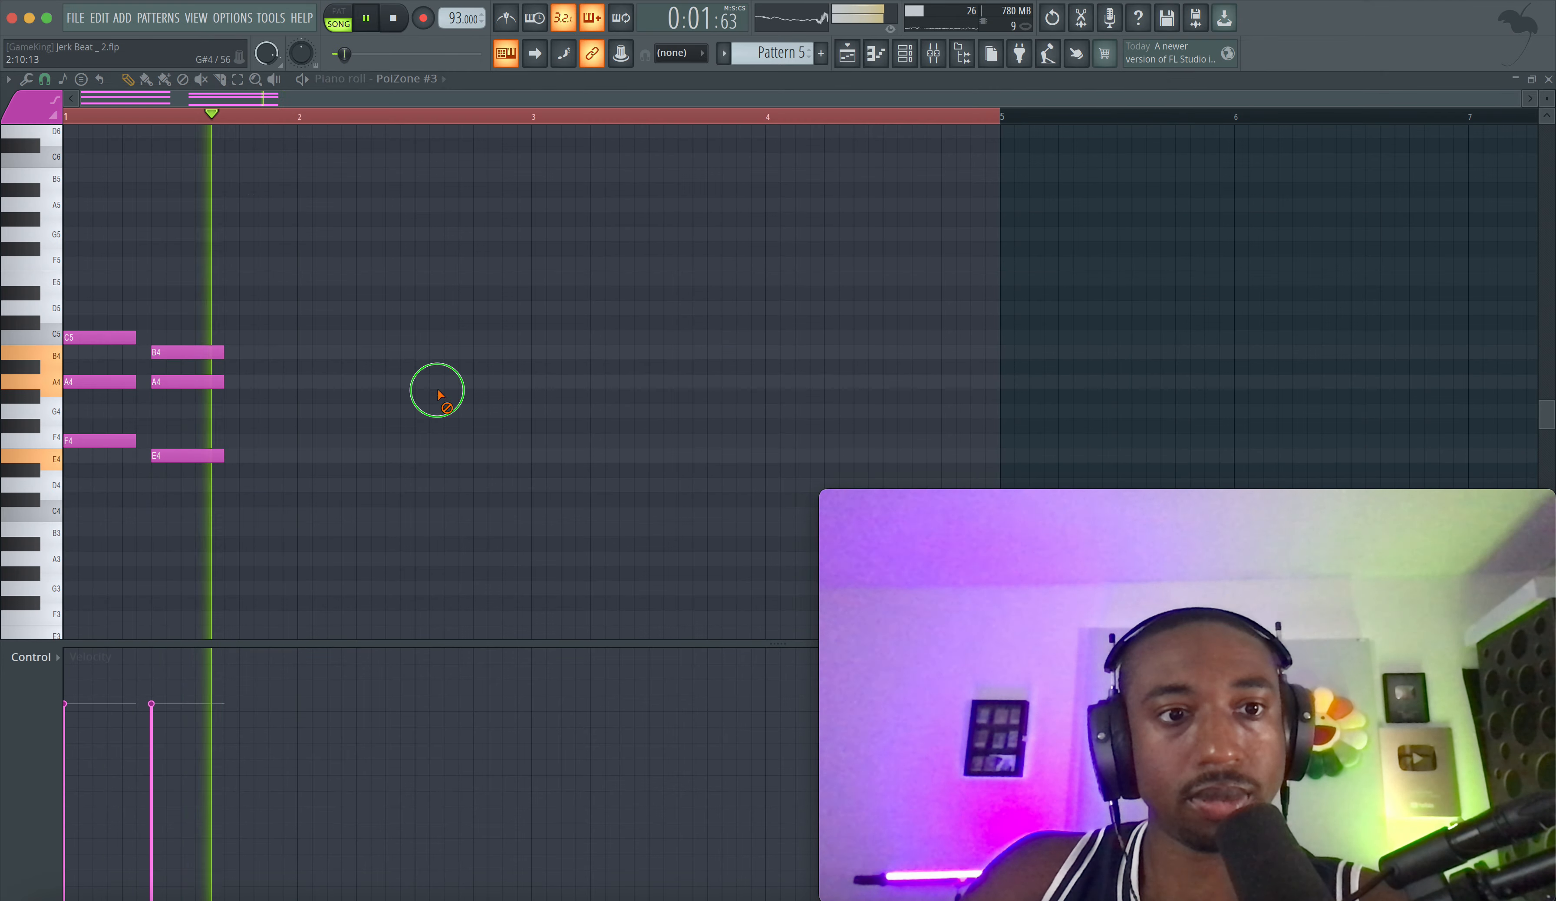
- Select both bar 1 chords, copy them to the start of bar 3 and listen to the pattern
super+drag(424, 502, 112, 318)
scroll(437, 361, down, 3)
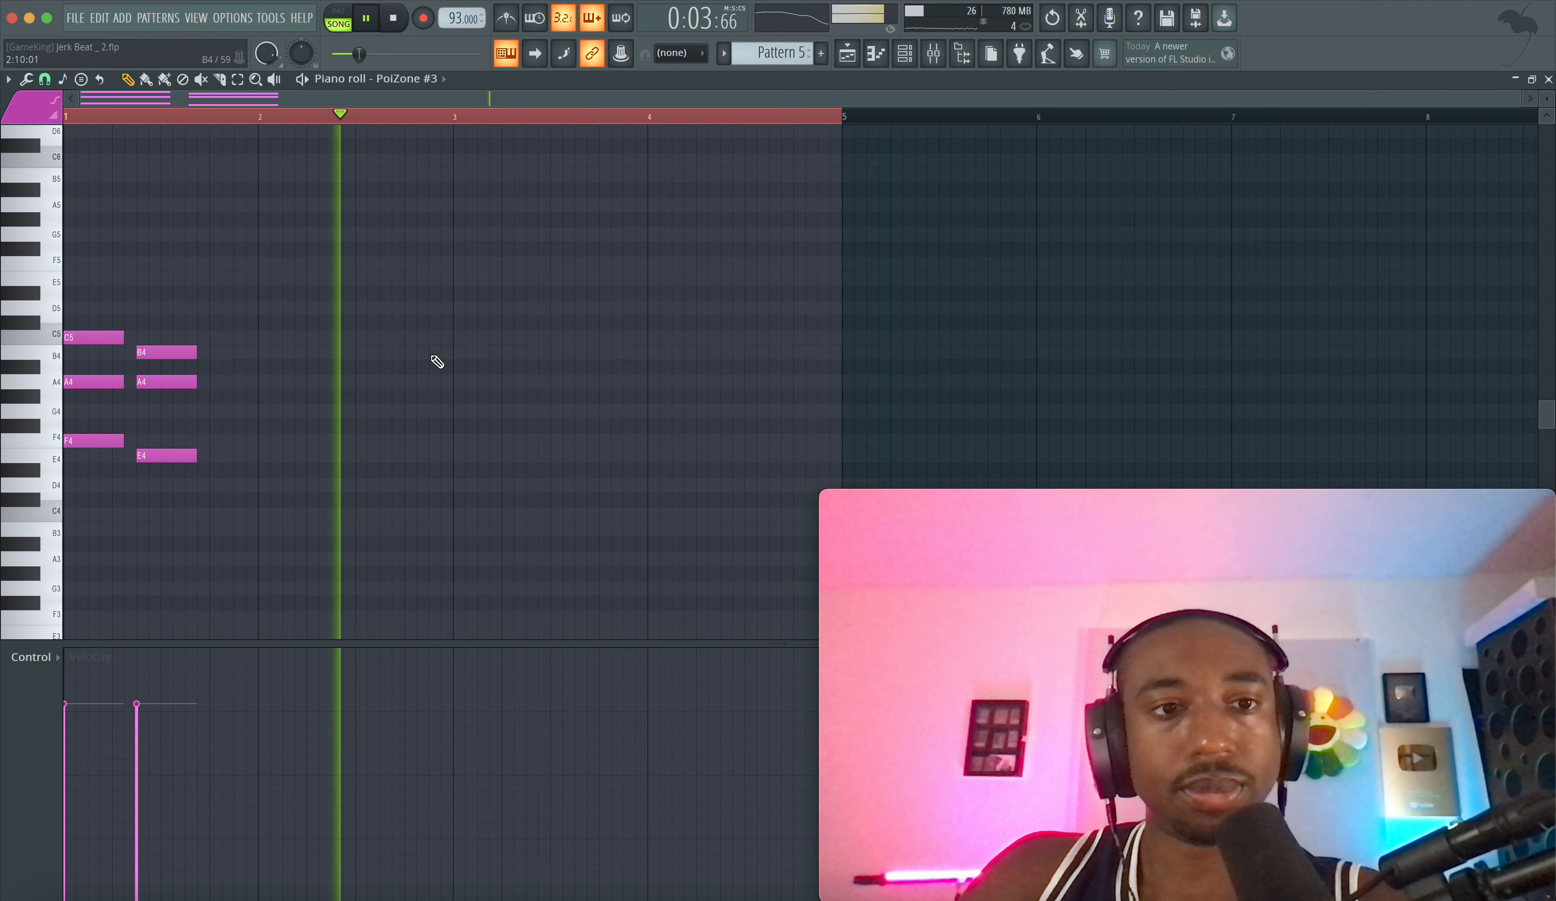
drag(365, 506, 74, 346)
key(space)
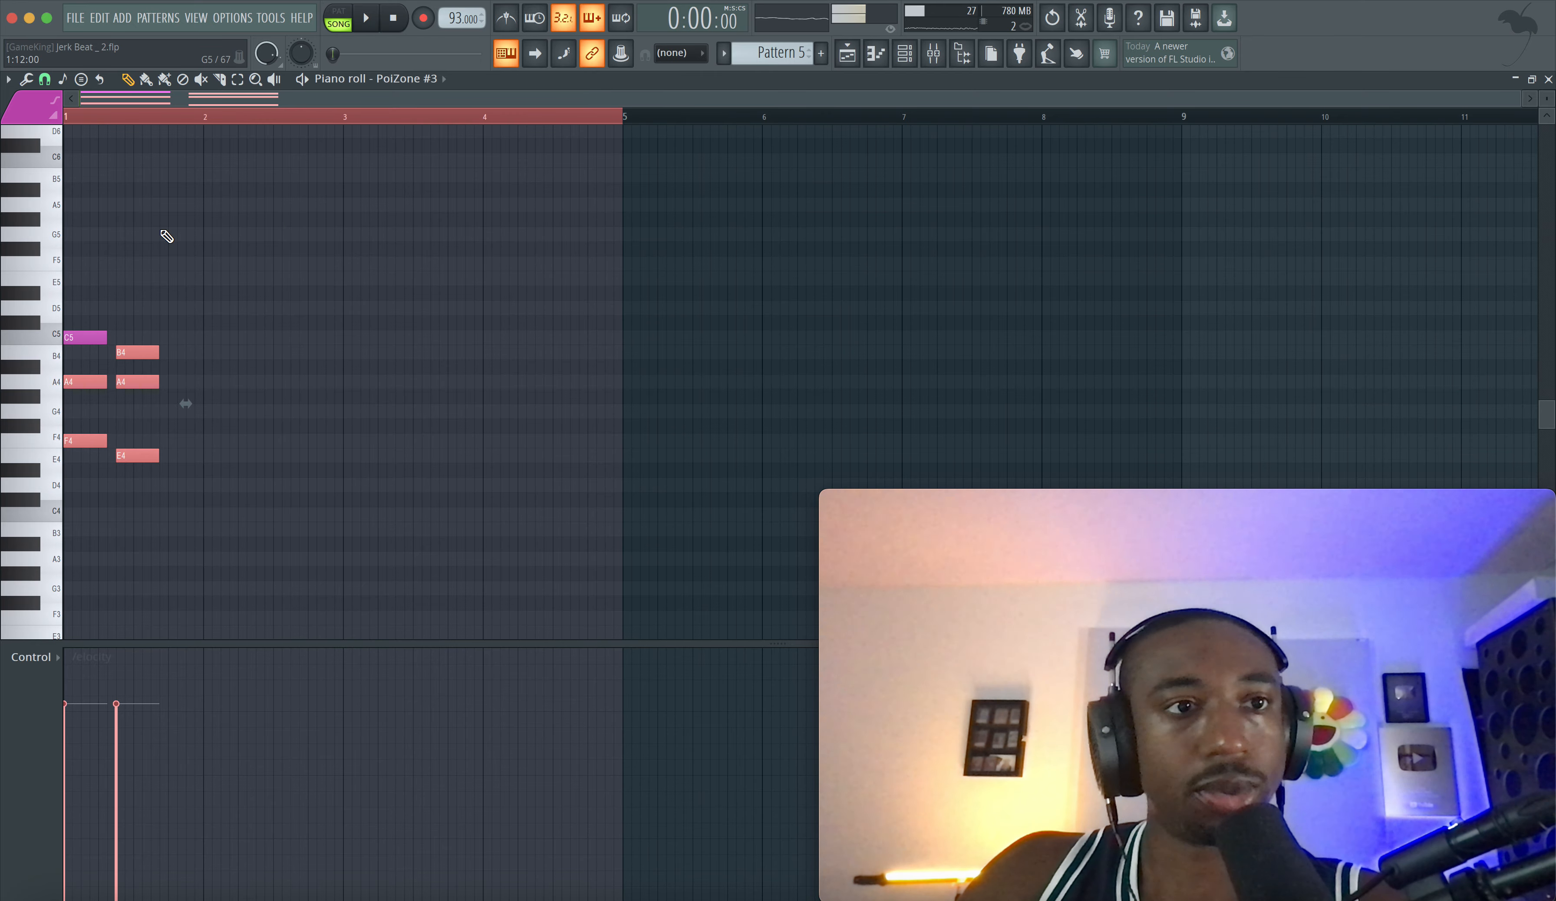
key(space)
click(45, 79)
click(182, 278)
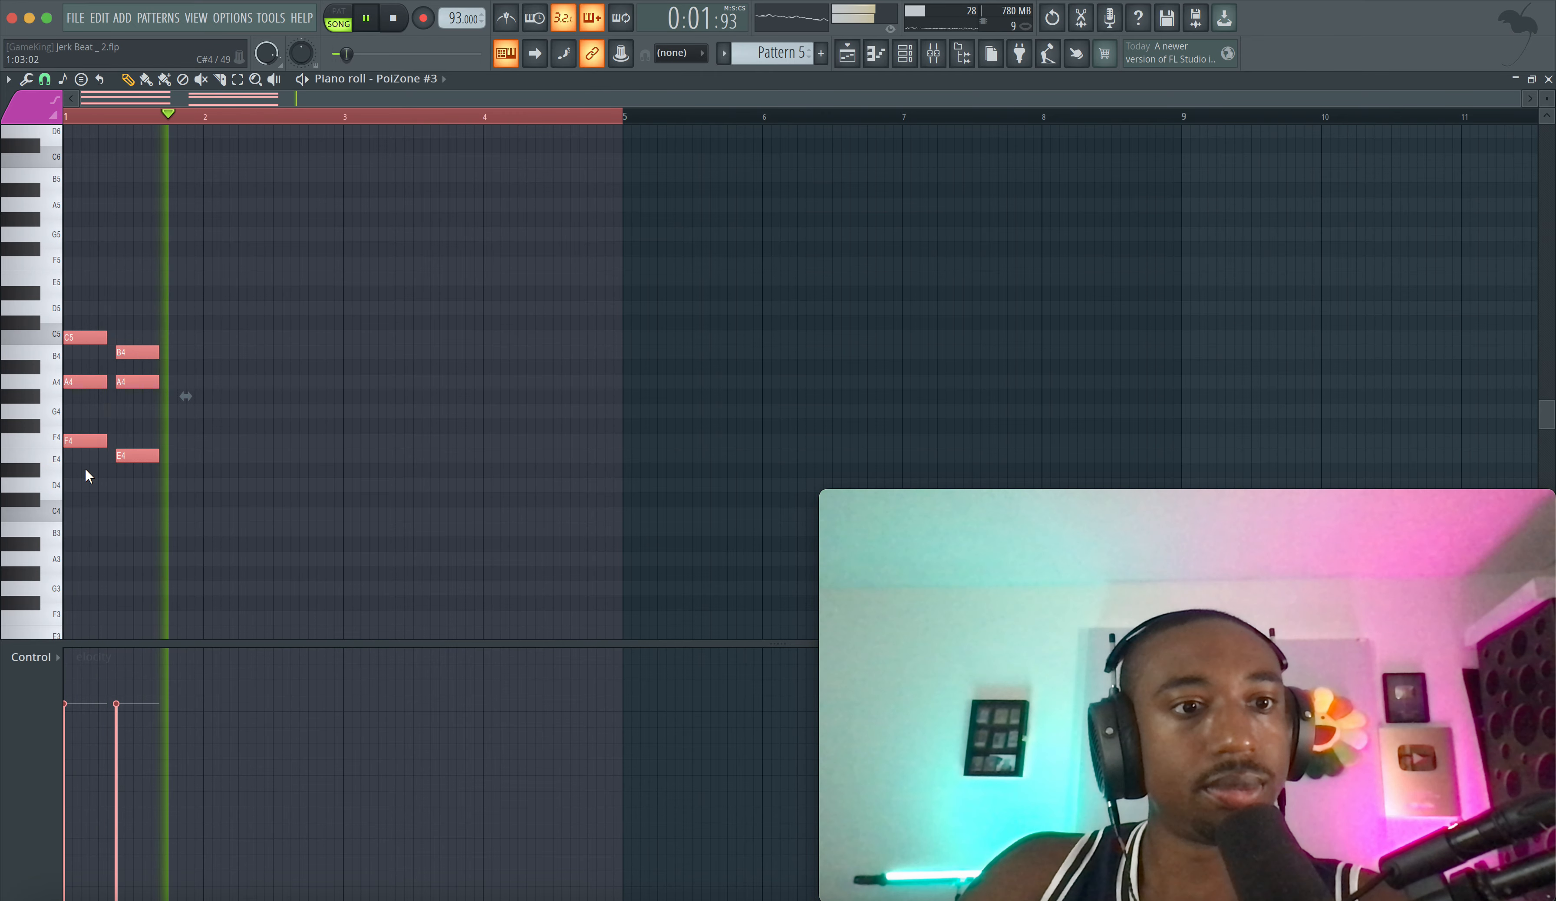
drag(80, 440, 362, 437)
click(371, 410)
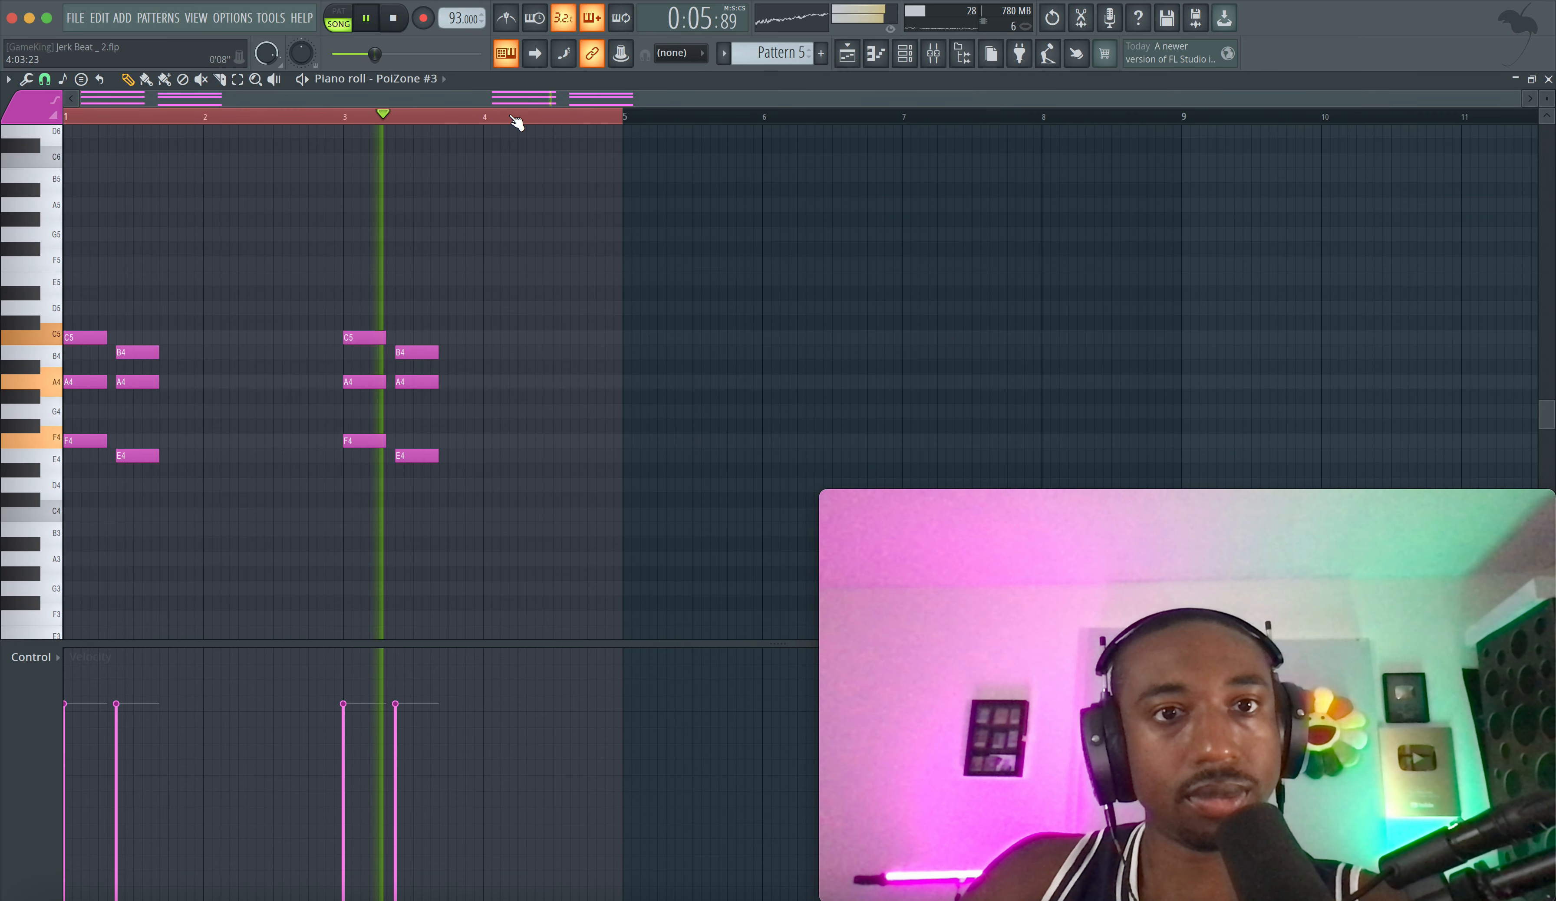
key(space)
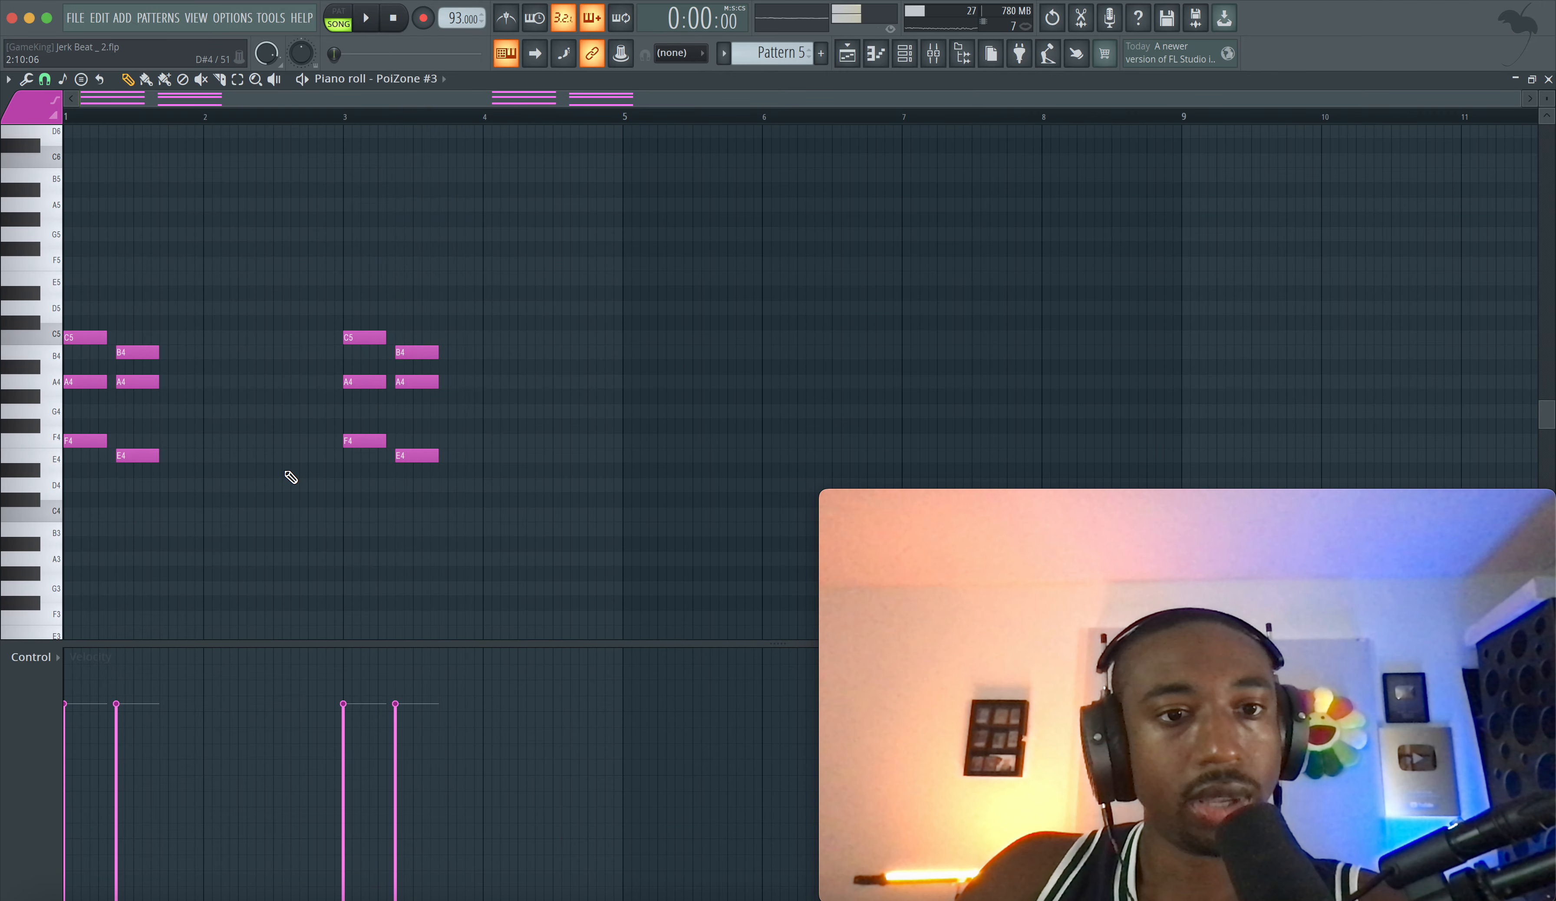
- Duplicate the F4 and E4 notes of all four chords one octave lower as F3 and E3, and play them
drag(493, 473, 48, 433)
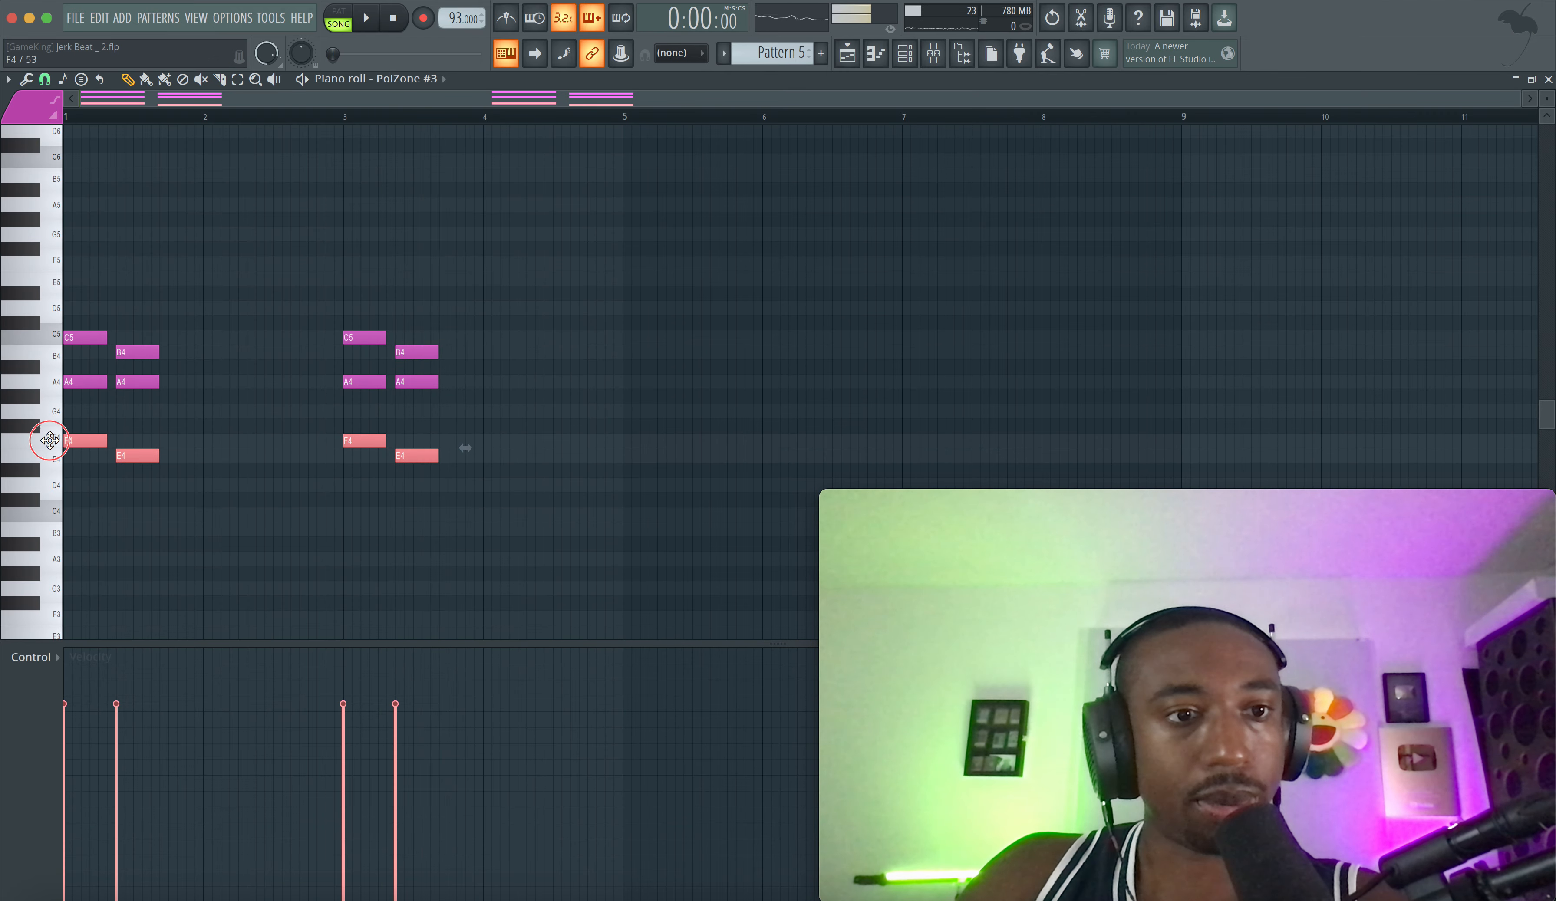
key(super+c)
key(super+v)
key(super+Down)
super+click(193, 489)
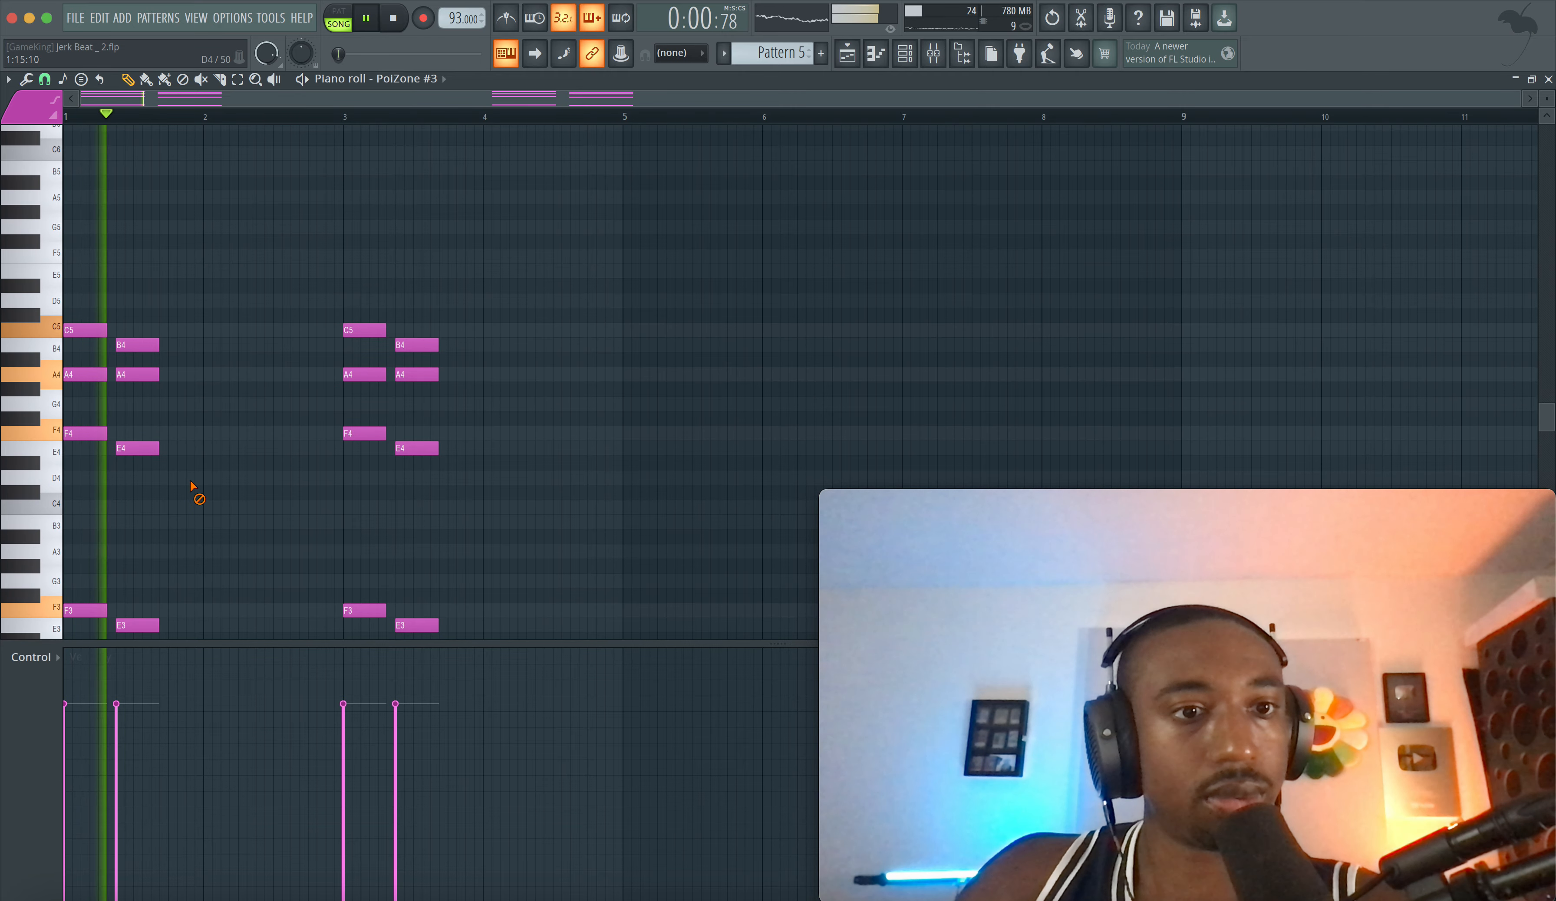
scroll(220, 522, down, 3)
key(space)
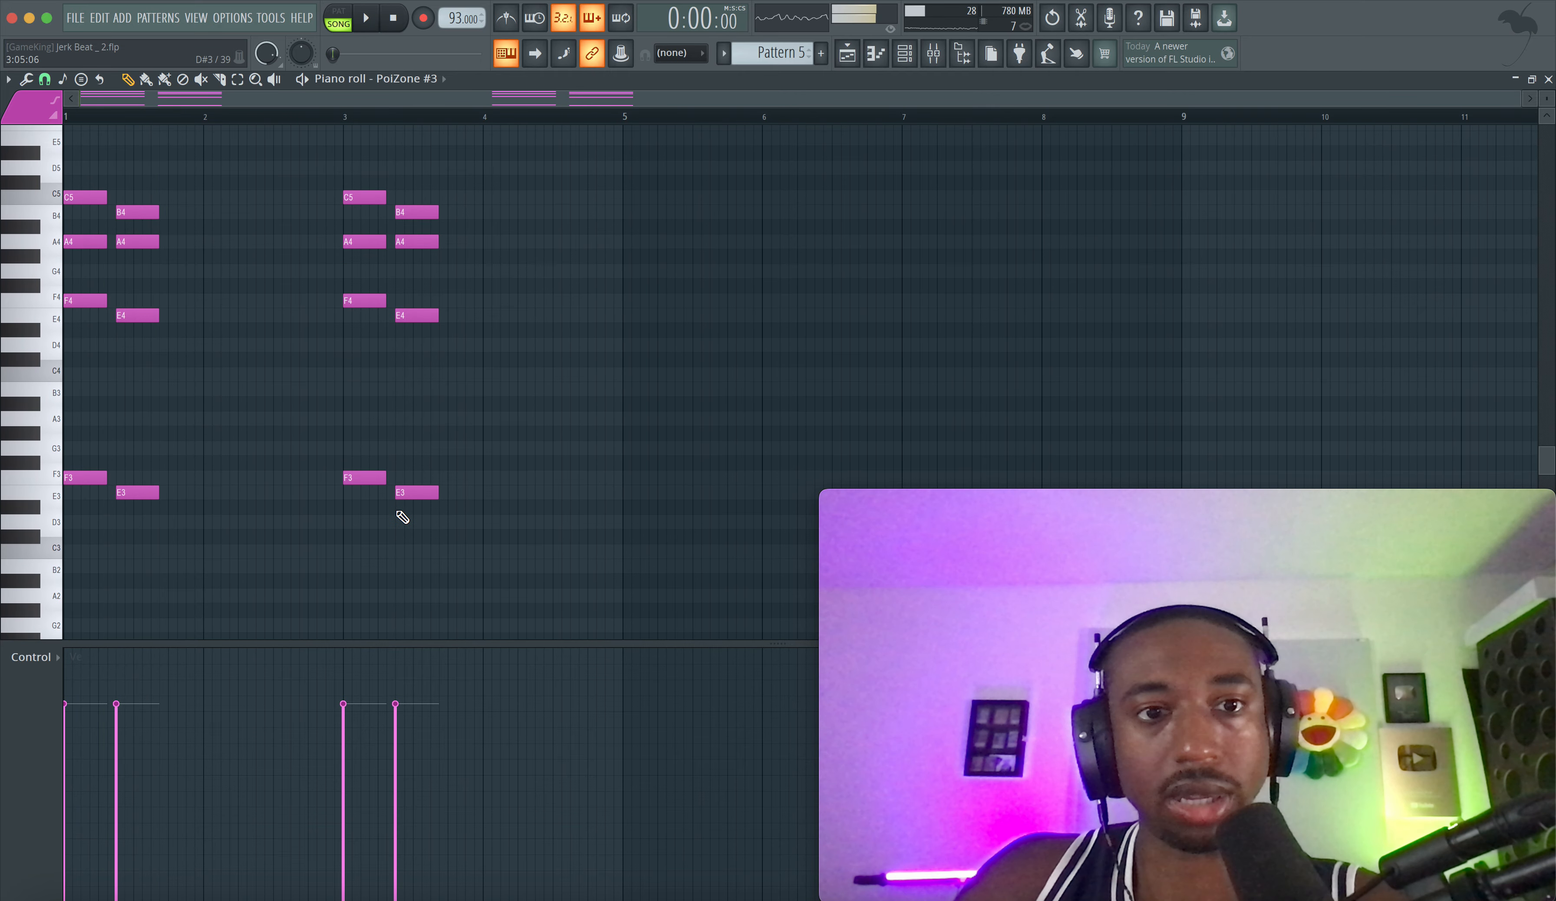
- Try adding an A#4 note to the first chord, play it back and delete the note
scroll(174, 362, up, 3)
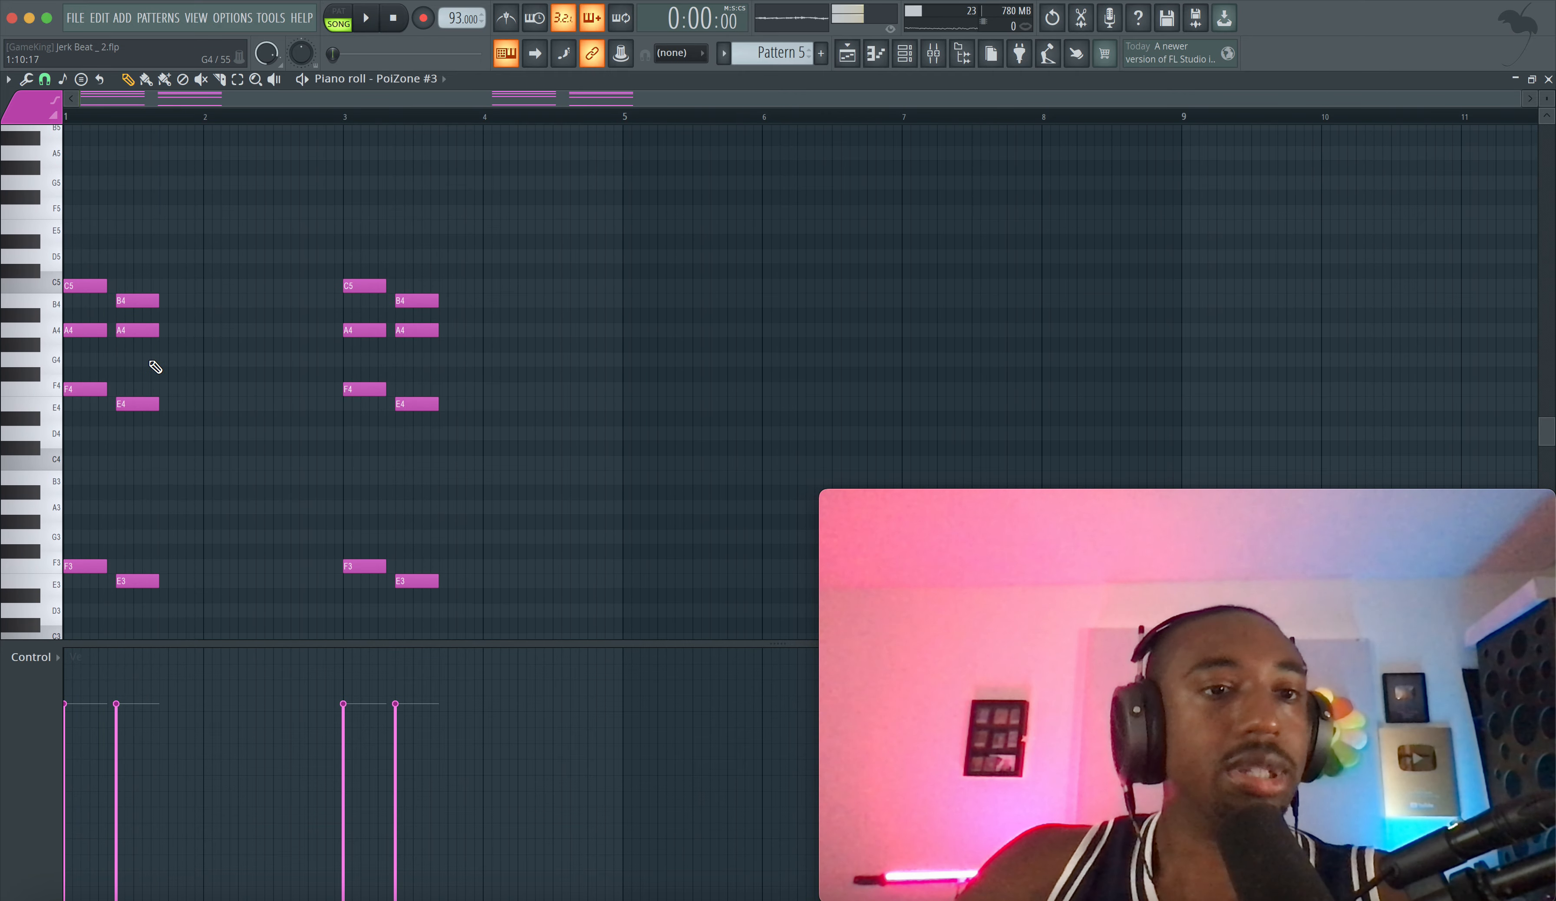
scroll(146, 367, up, 3)
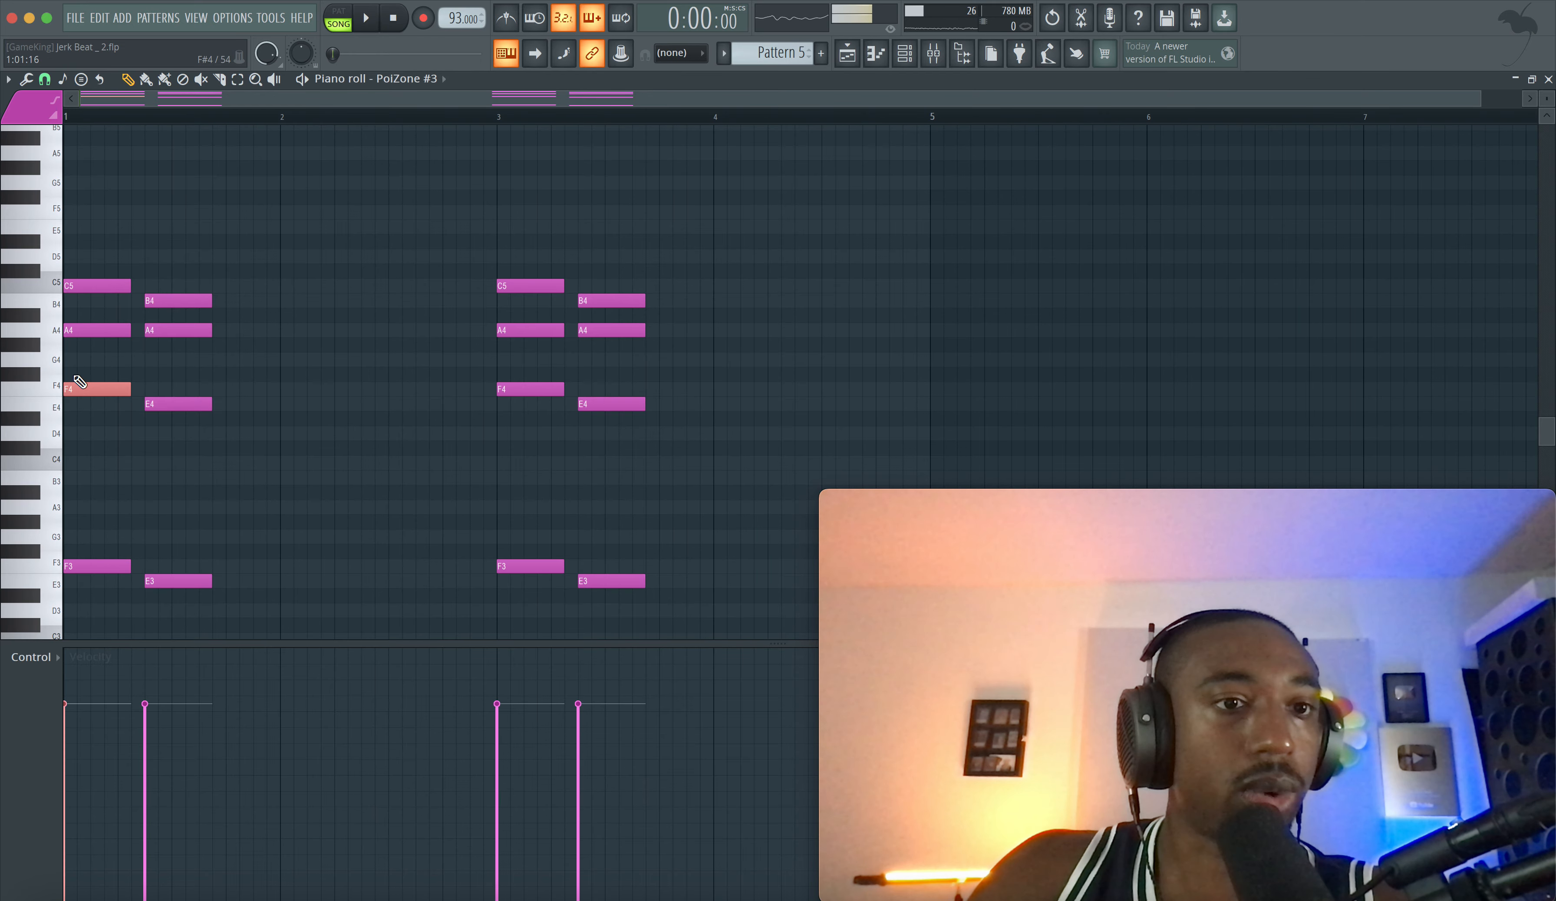
click(76, 313)
key(space)
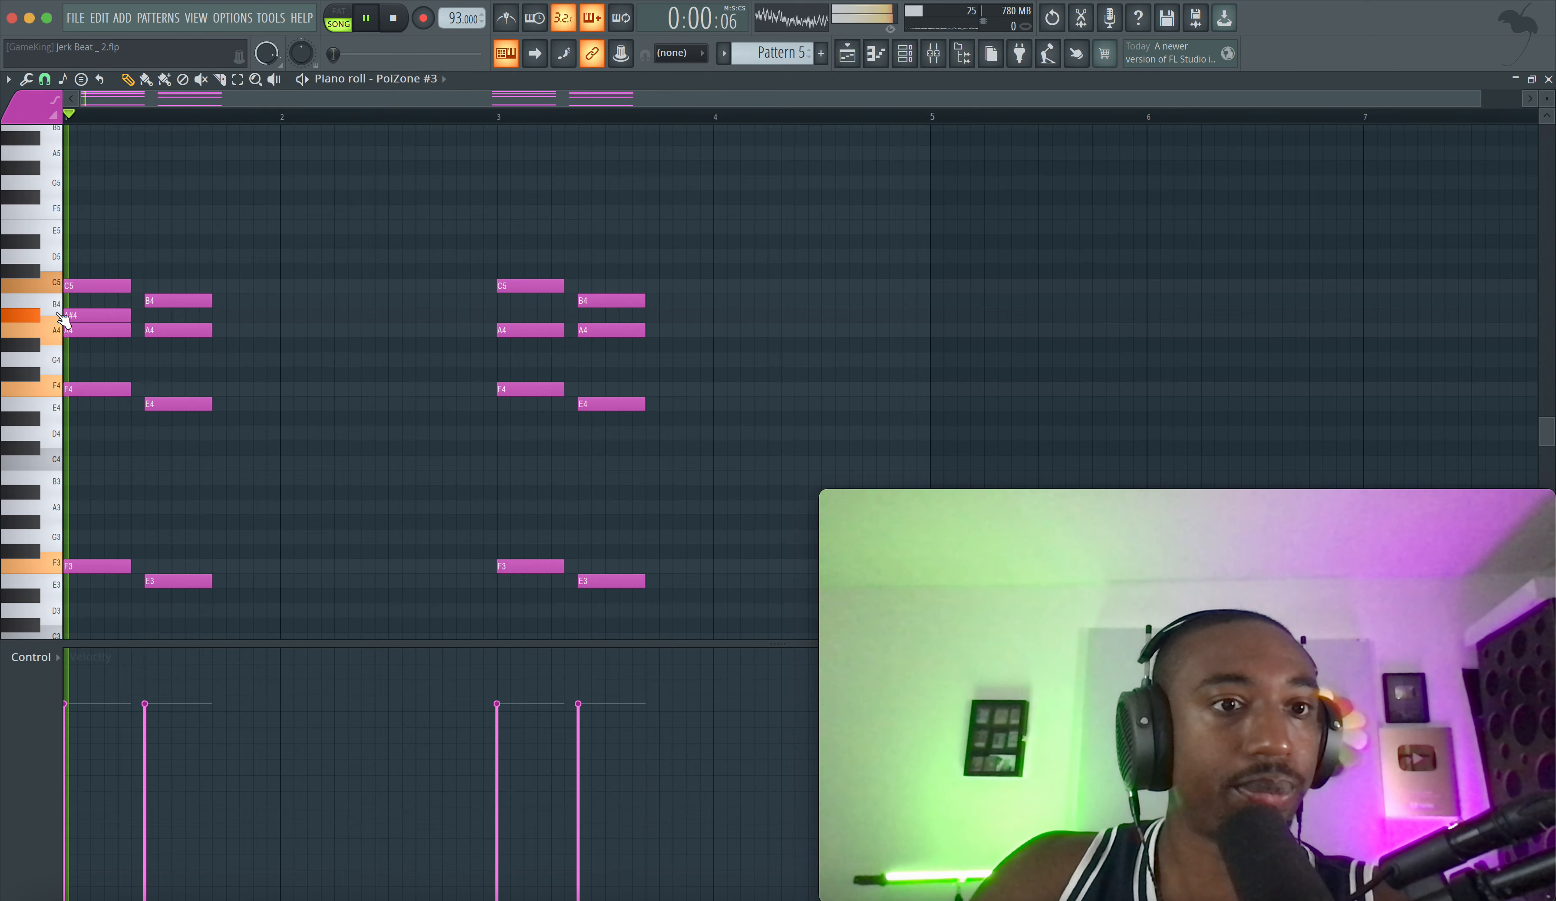
key(space)
right_click(119, 317)
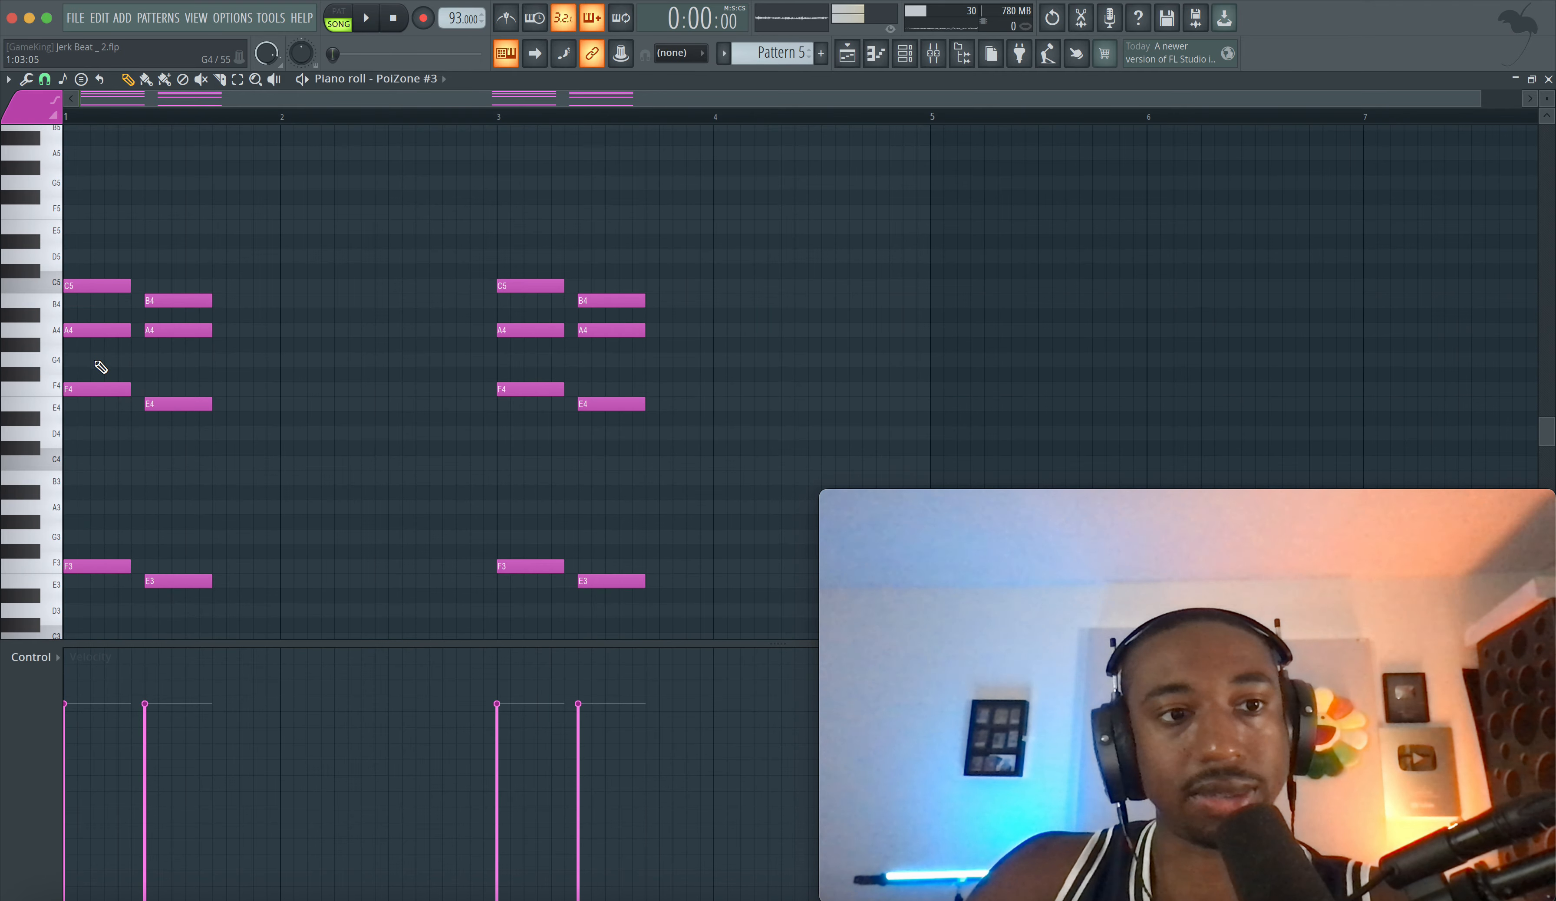
- Add a five-step G4 note to each of the four chords in bars 1 and 3, playing back the result
click(98, 359)
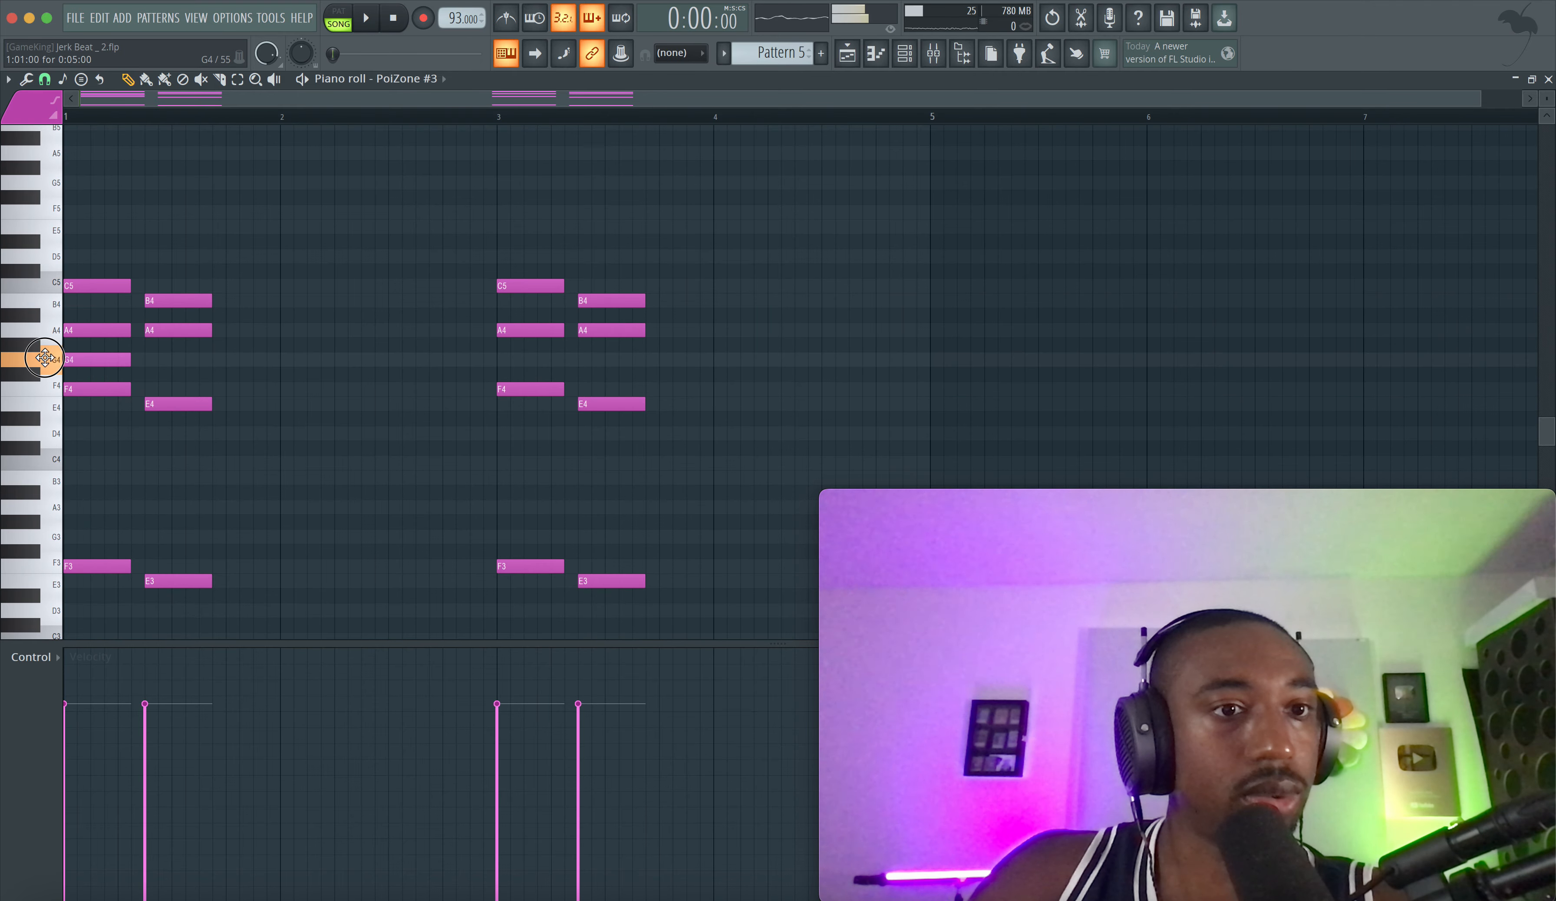
key(space)
key(space)
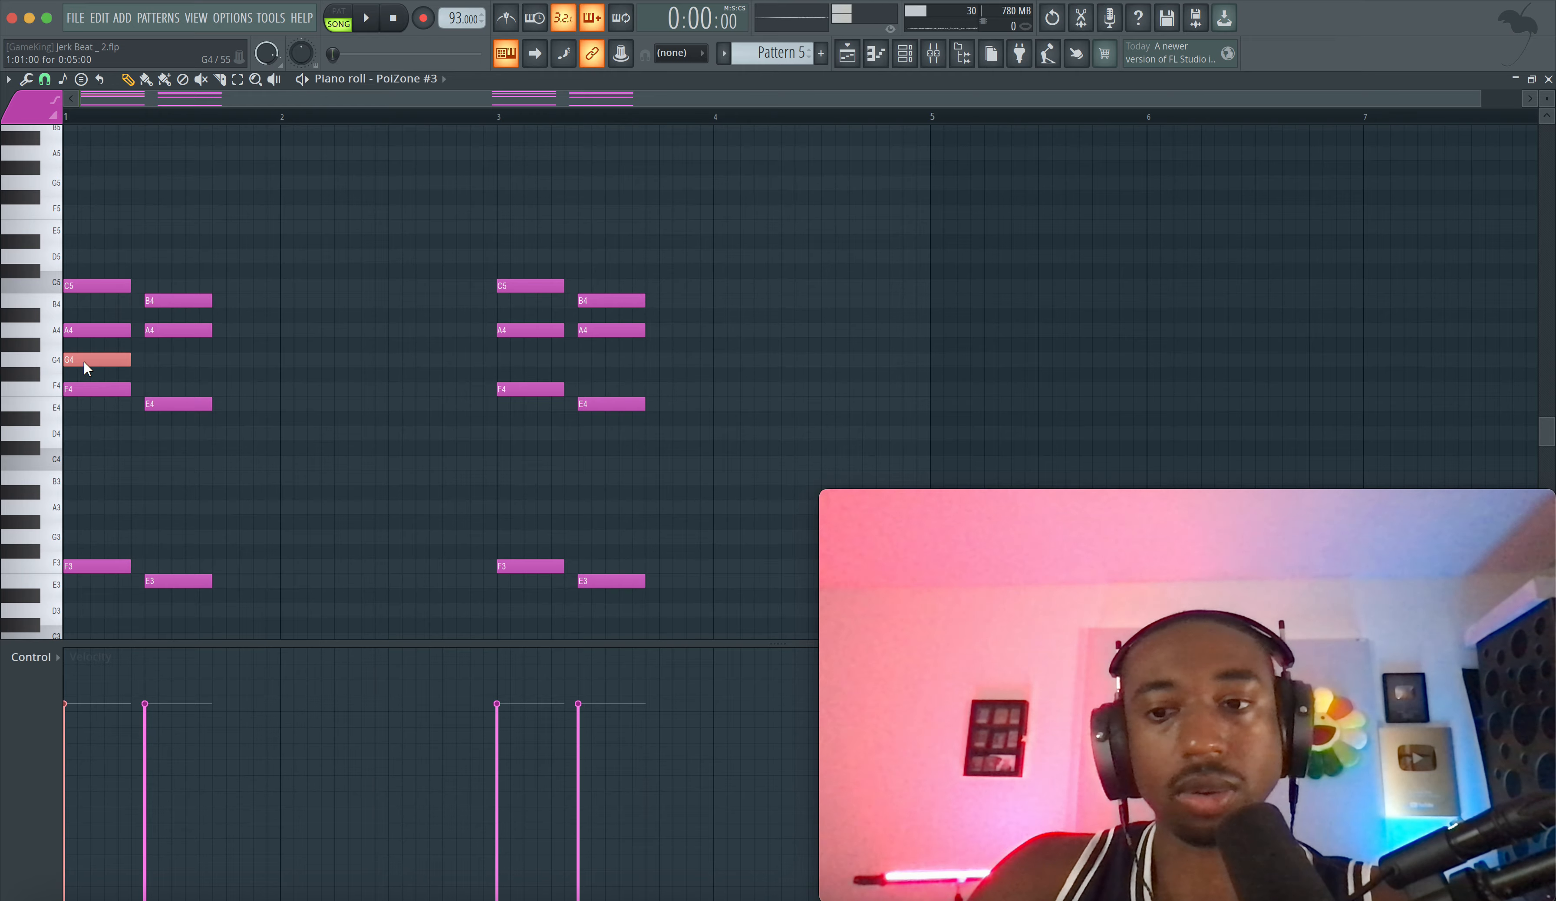
key(space)
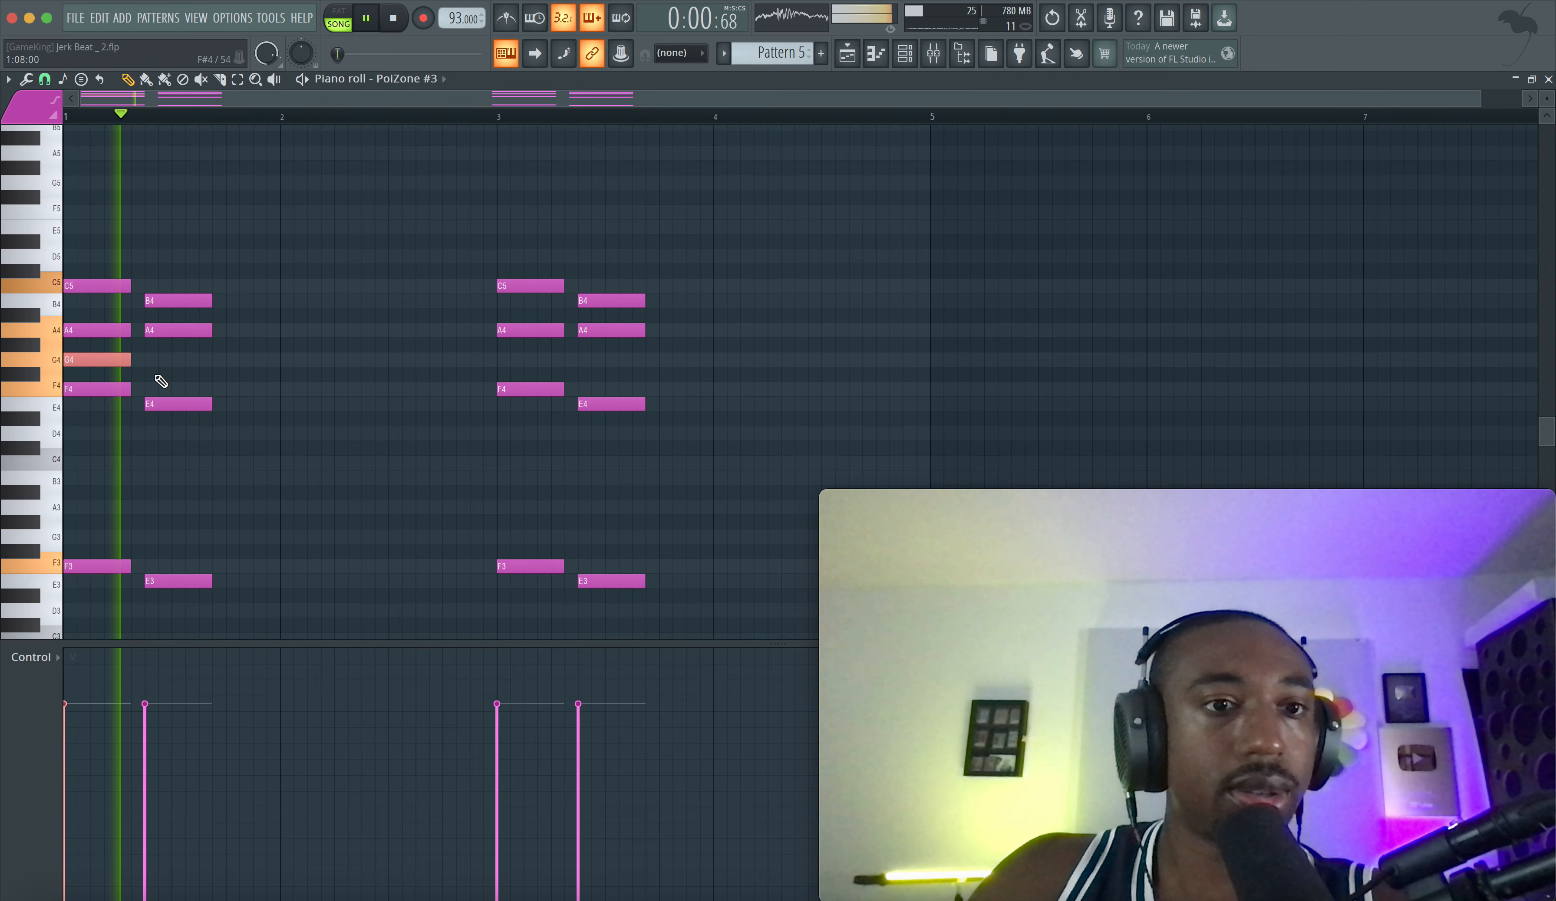
click(155, 360)
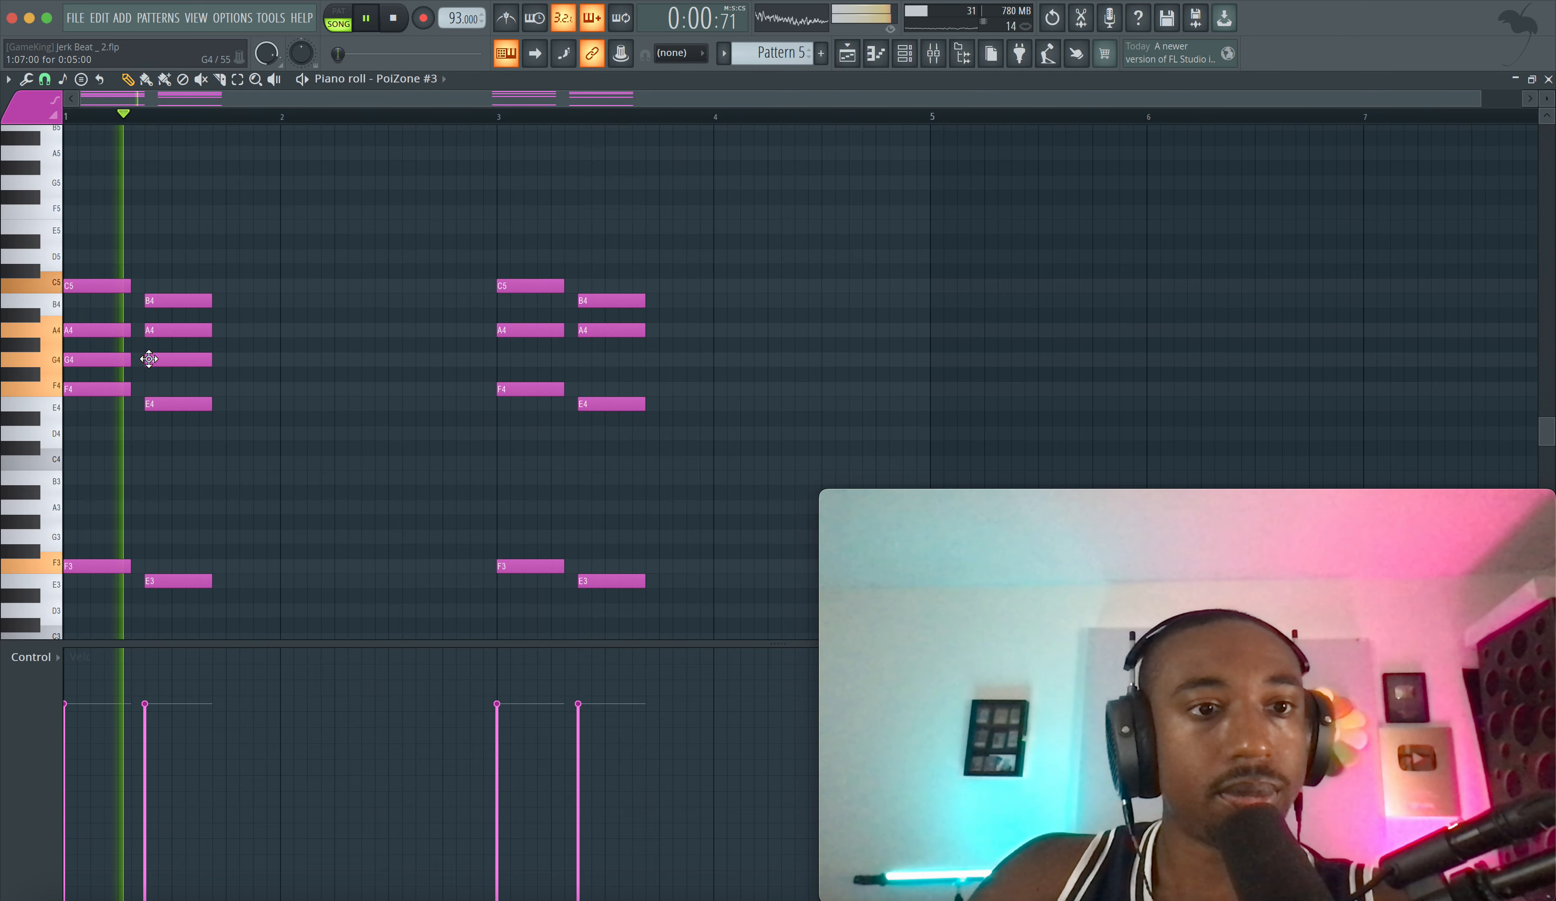
click(505, 360)
click(593, 360)
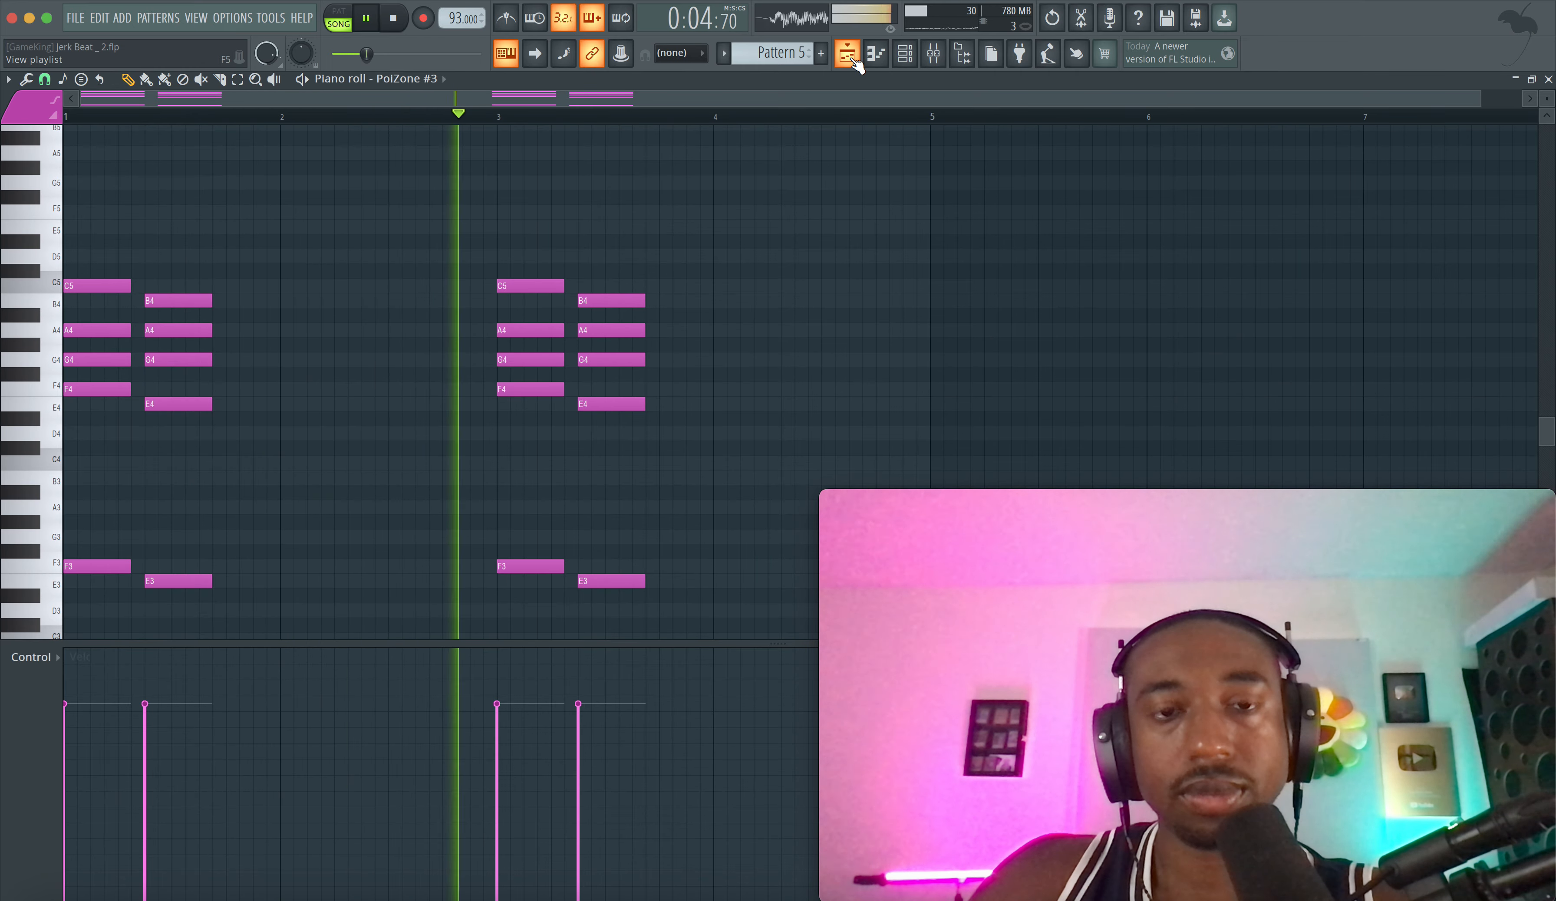
- Raise the two G4 notes in bar 3 by an octave to G5 and play from just before bar 3
scroll(686, 225, down, 1)
scroll(683, 220, down, 2)
drag(458, 362, 364, 361)
key(space)
key(super+Up)
click(359, 118)
key(space)
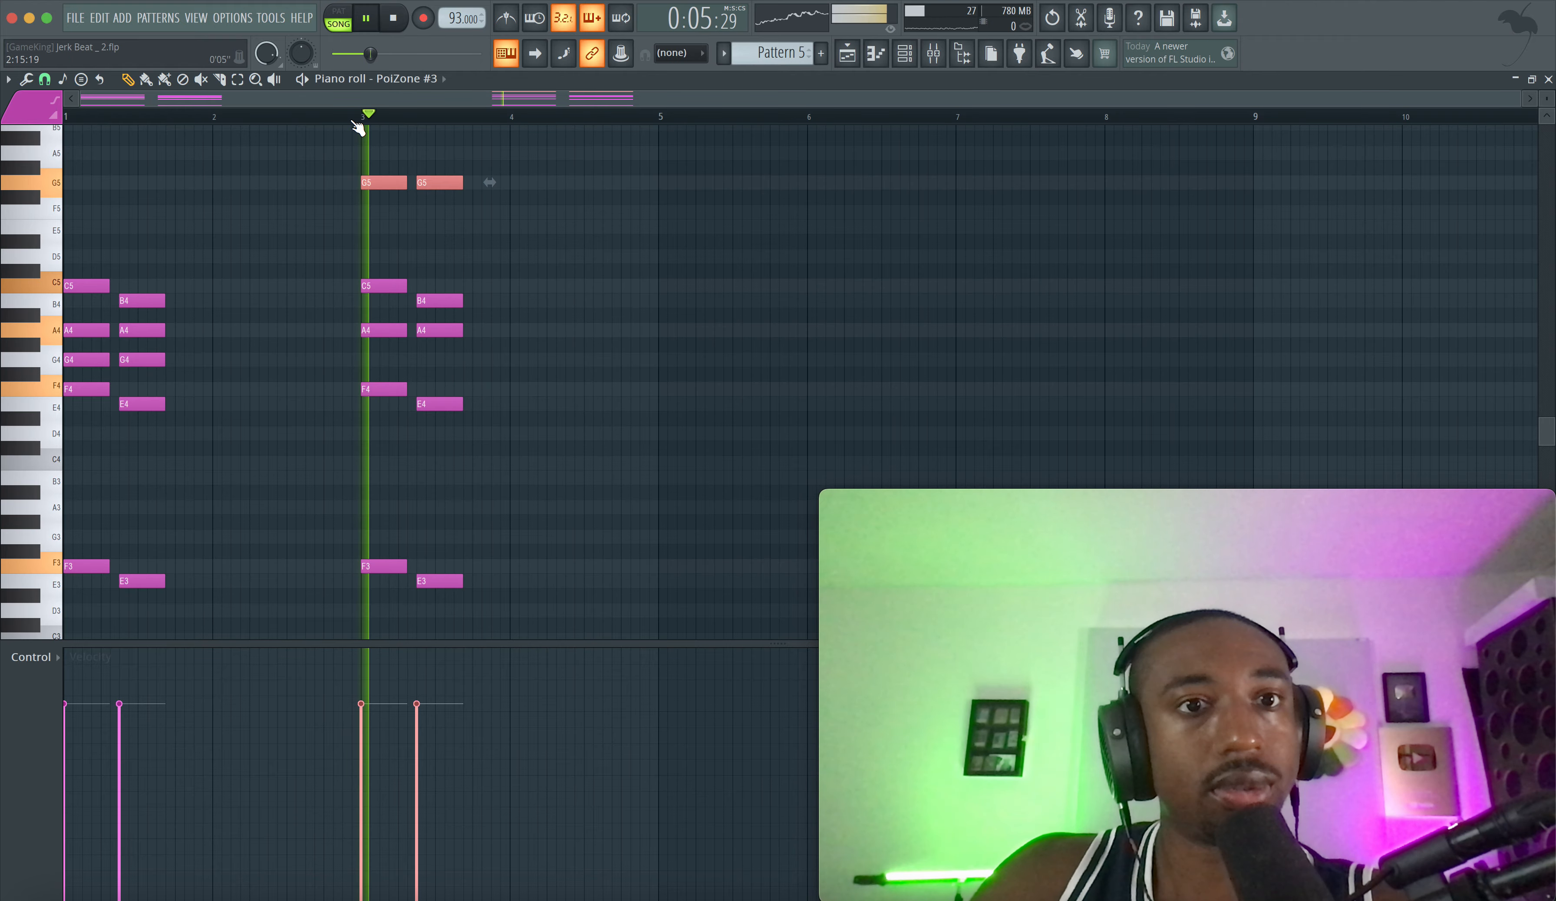
- Raise the two G4 notes in bar 1 by an octave to G5, stop playback and clear the selection
drag(180, 359, 78, 359)
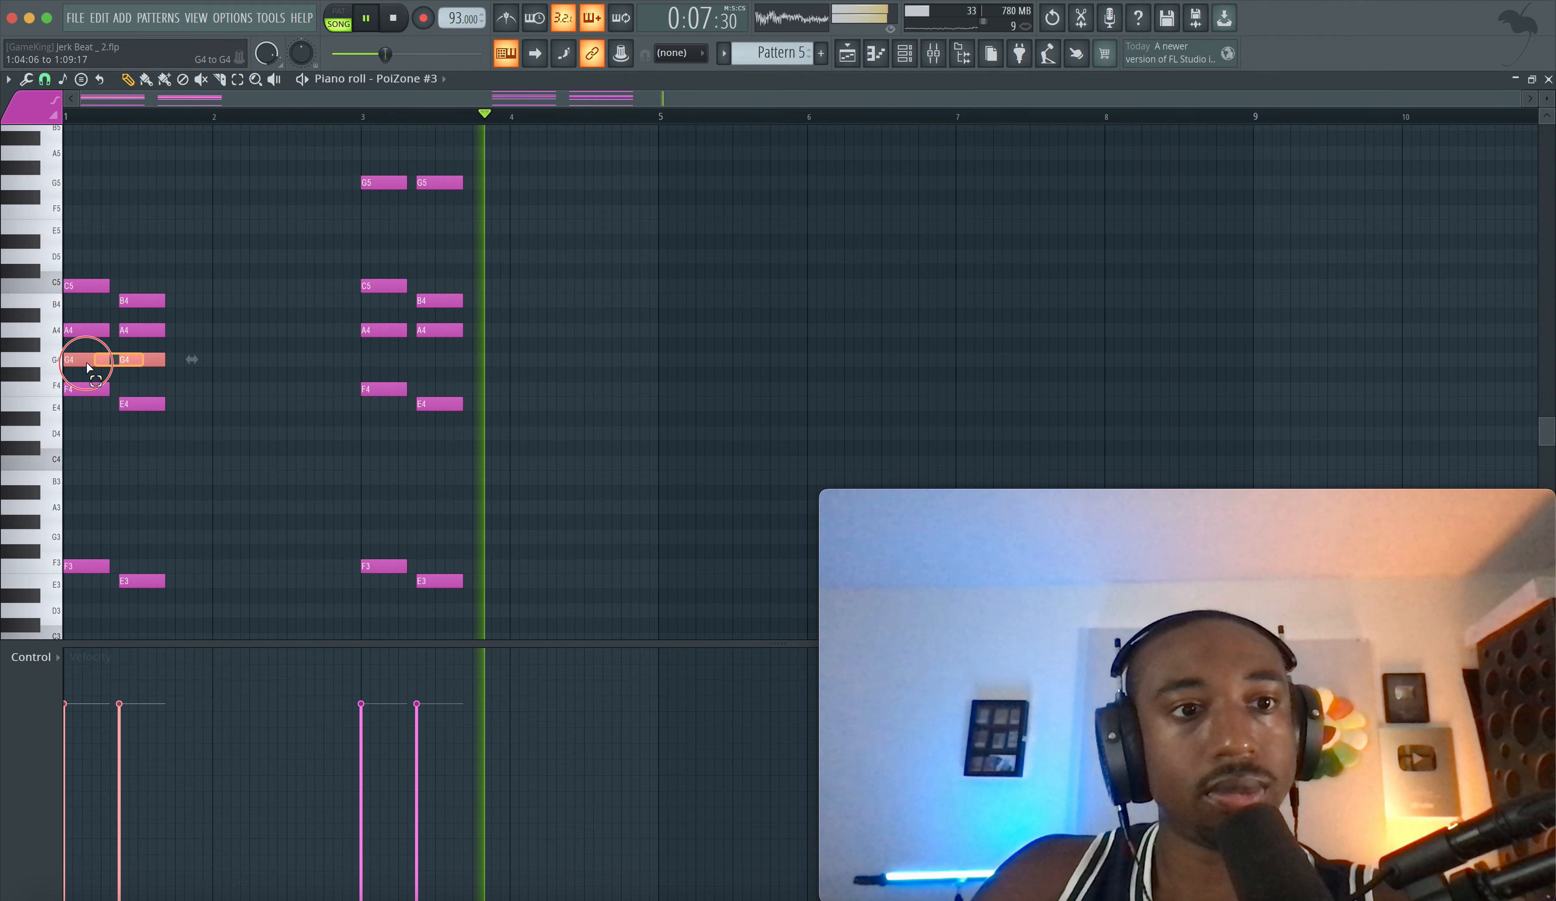
key(super+Up)
key(space)
click(138, 205)
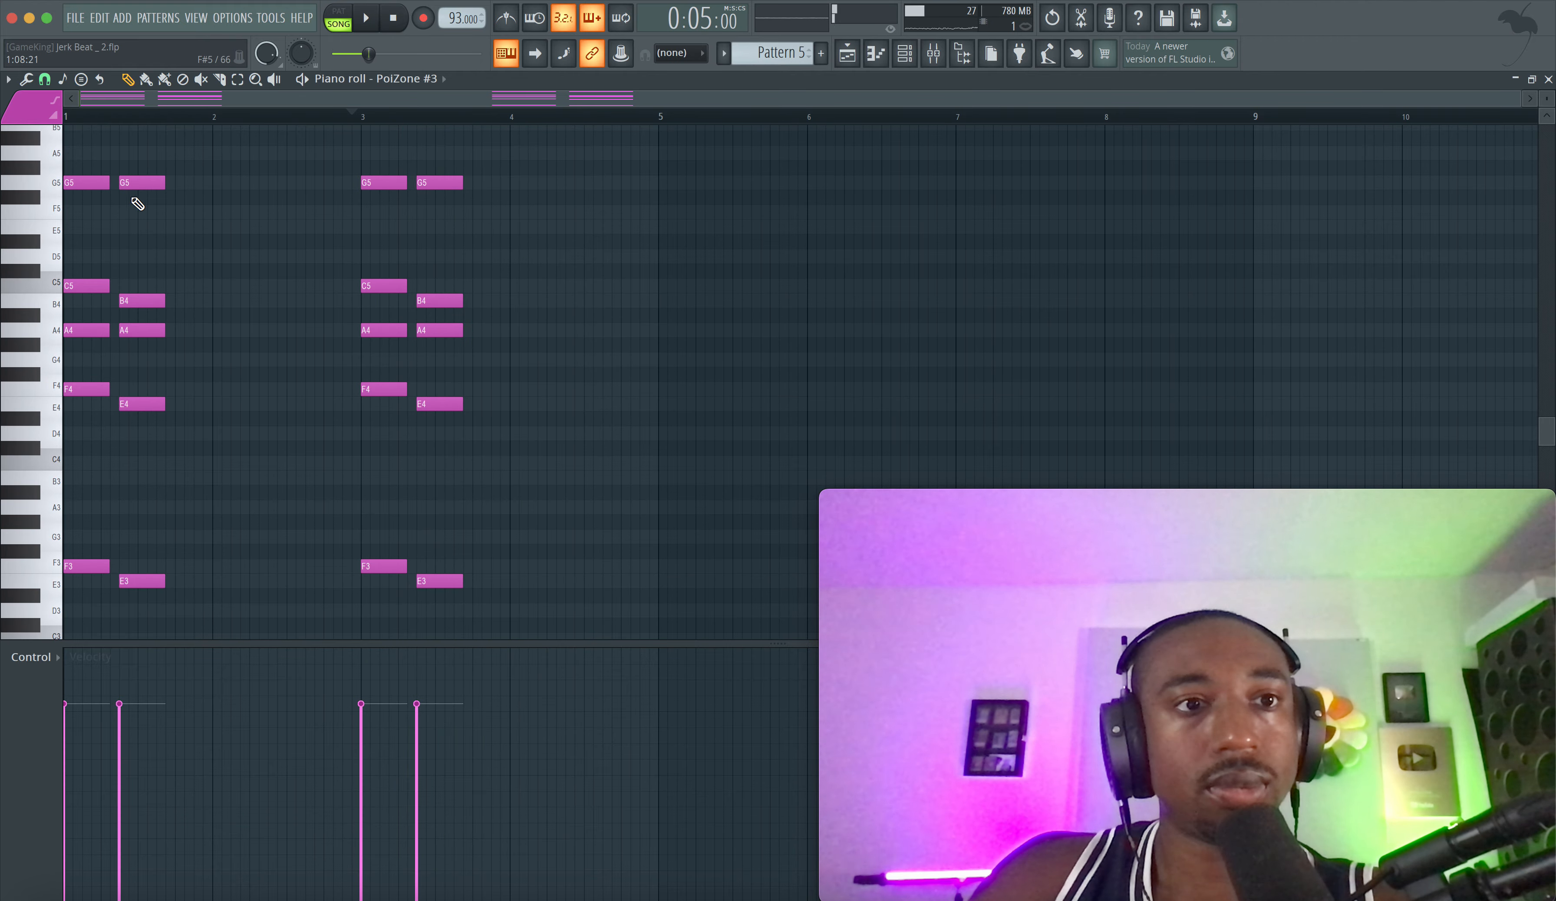
- Add a D5 note to the second chord in both bars 1 and 3, then play the arrangement back from the start
key(space)
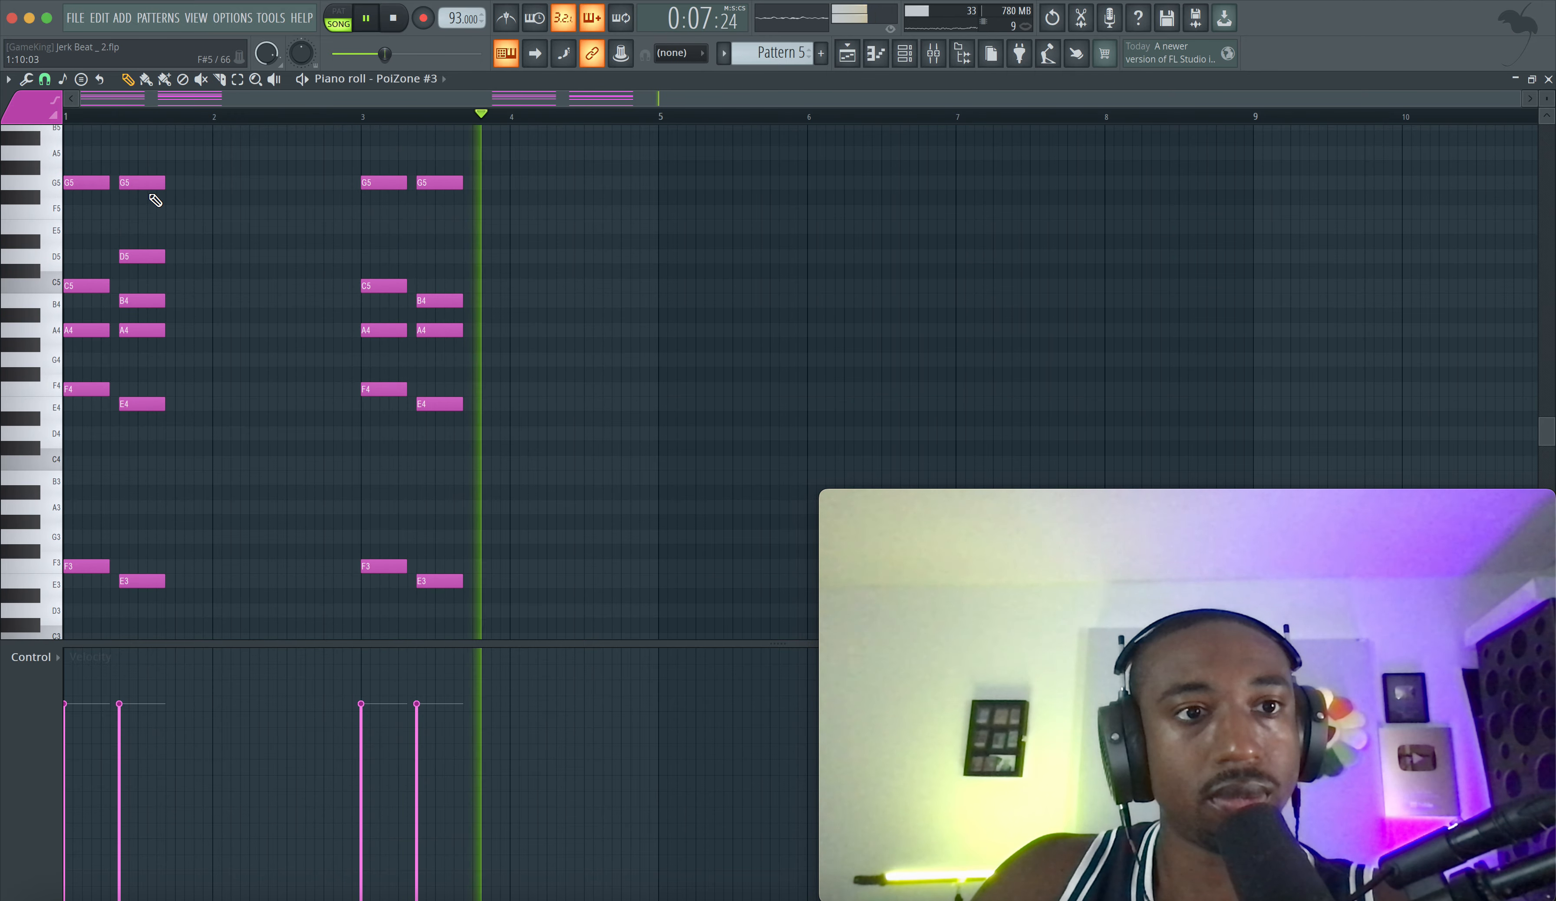
click(427, 253)
drag(426, 252, 416, 252)
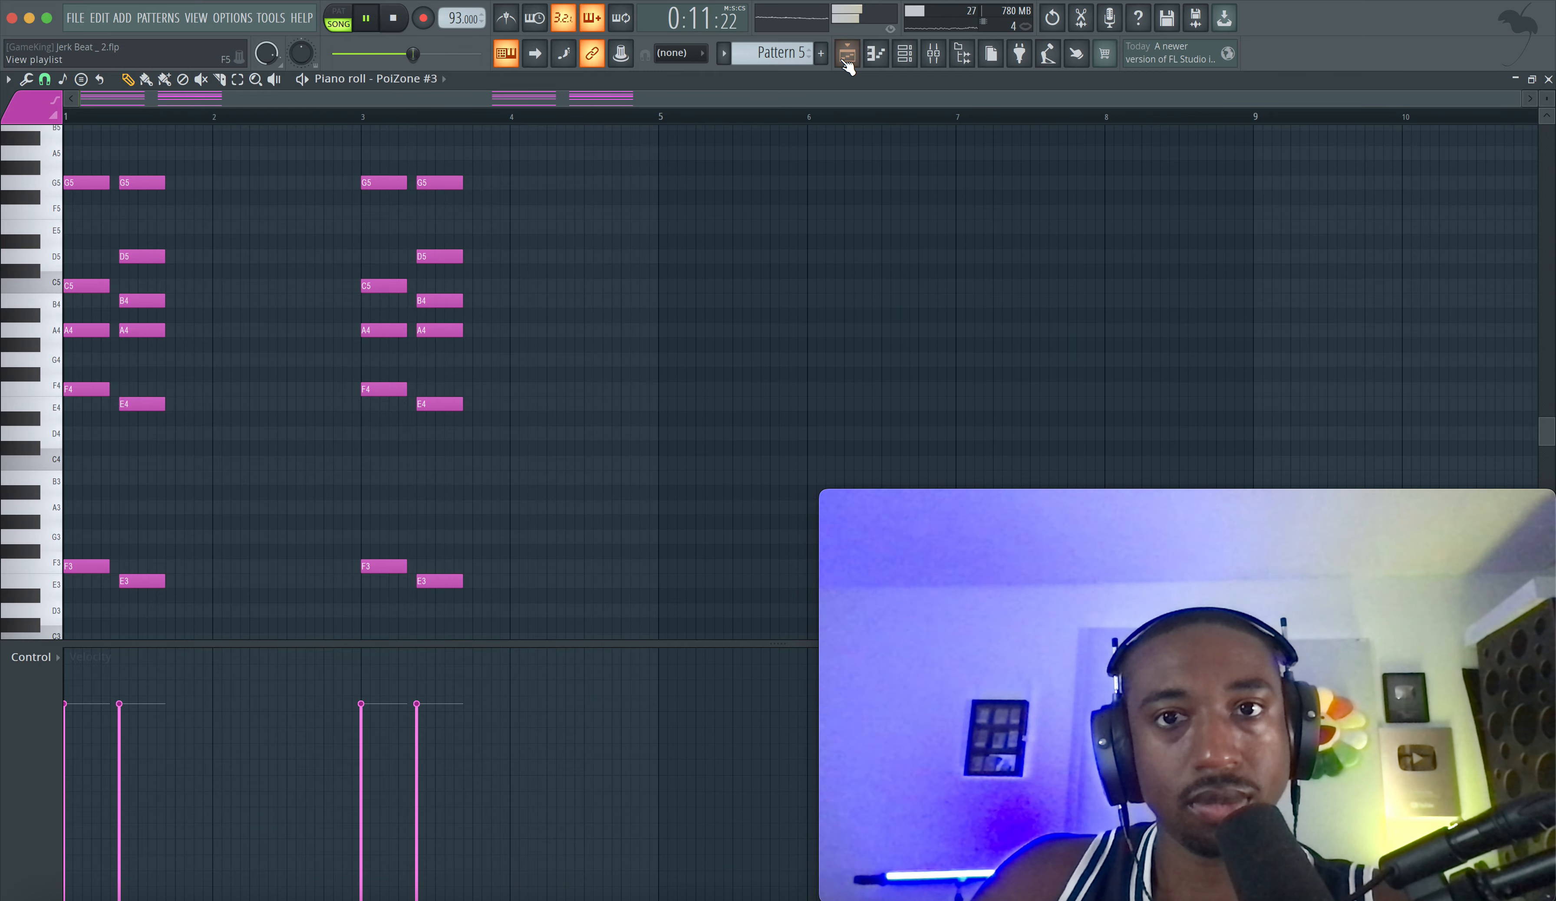
key(space)
key(space)
key(space)
click(396, 20)
key(space)
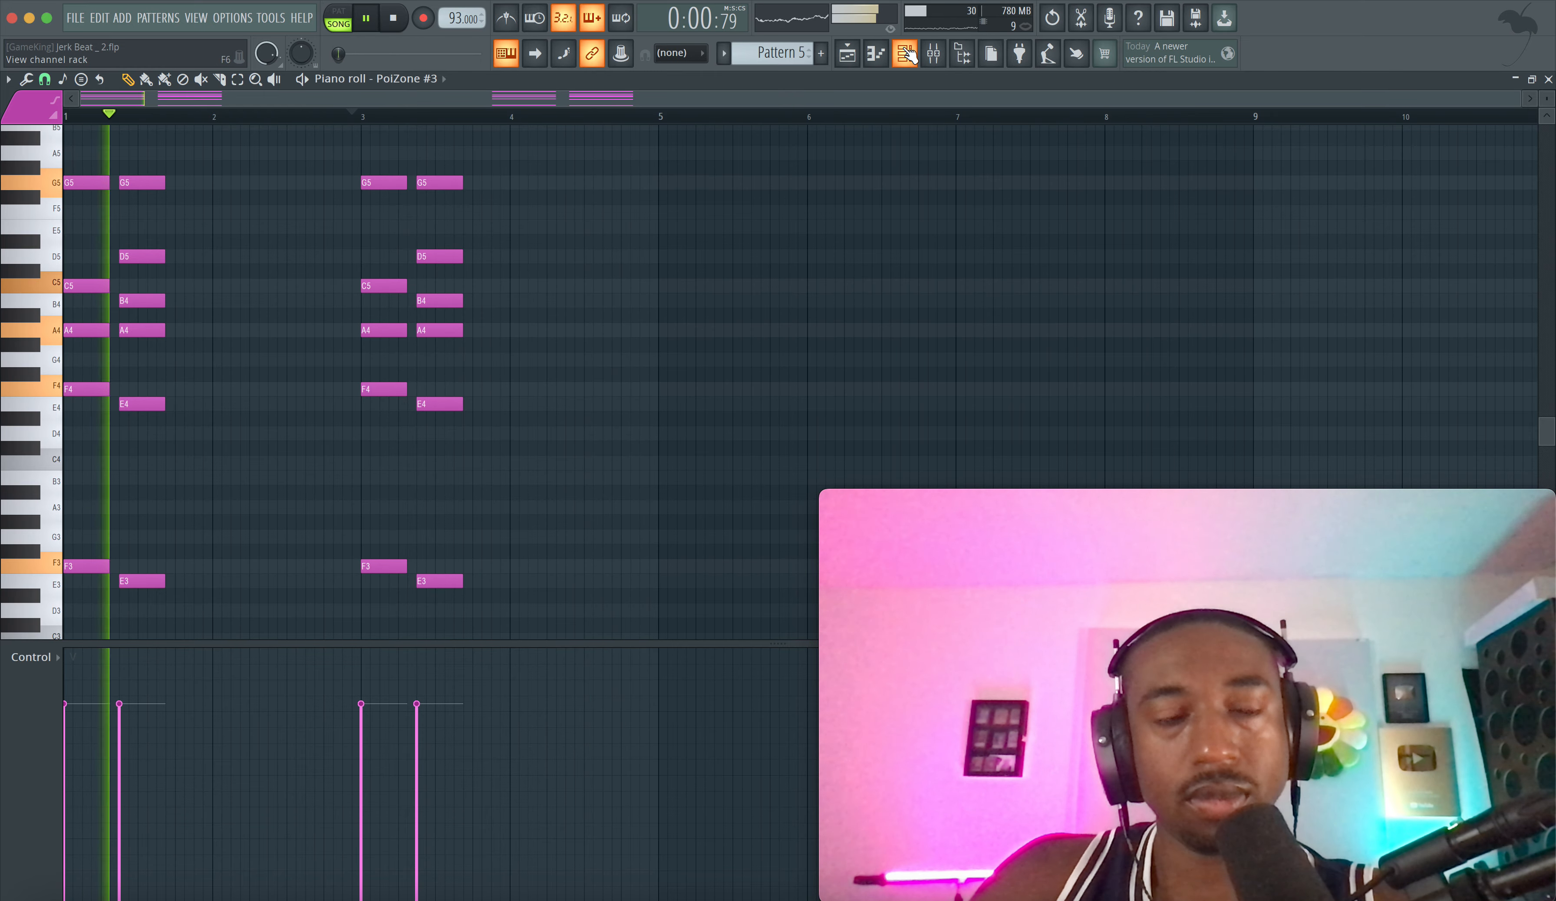
key(space)
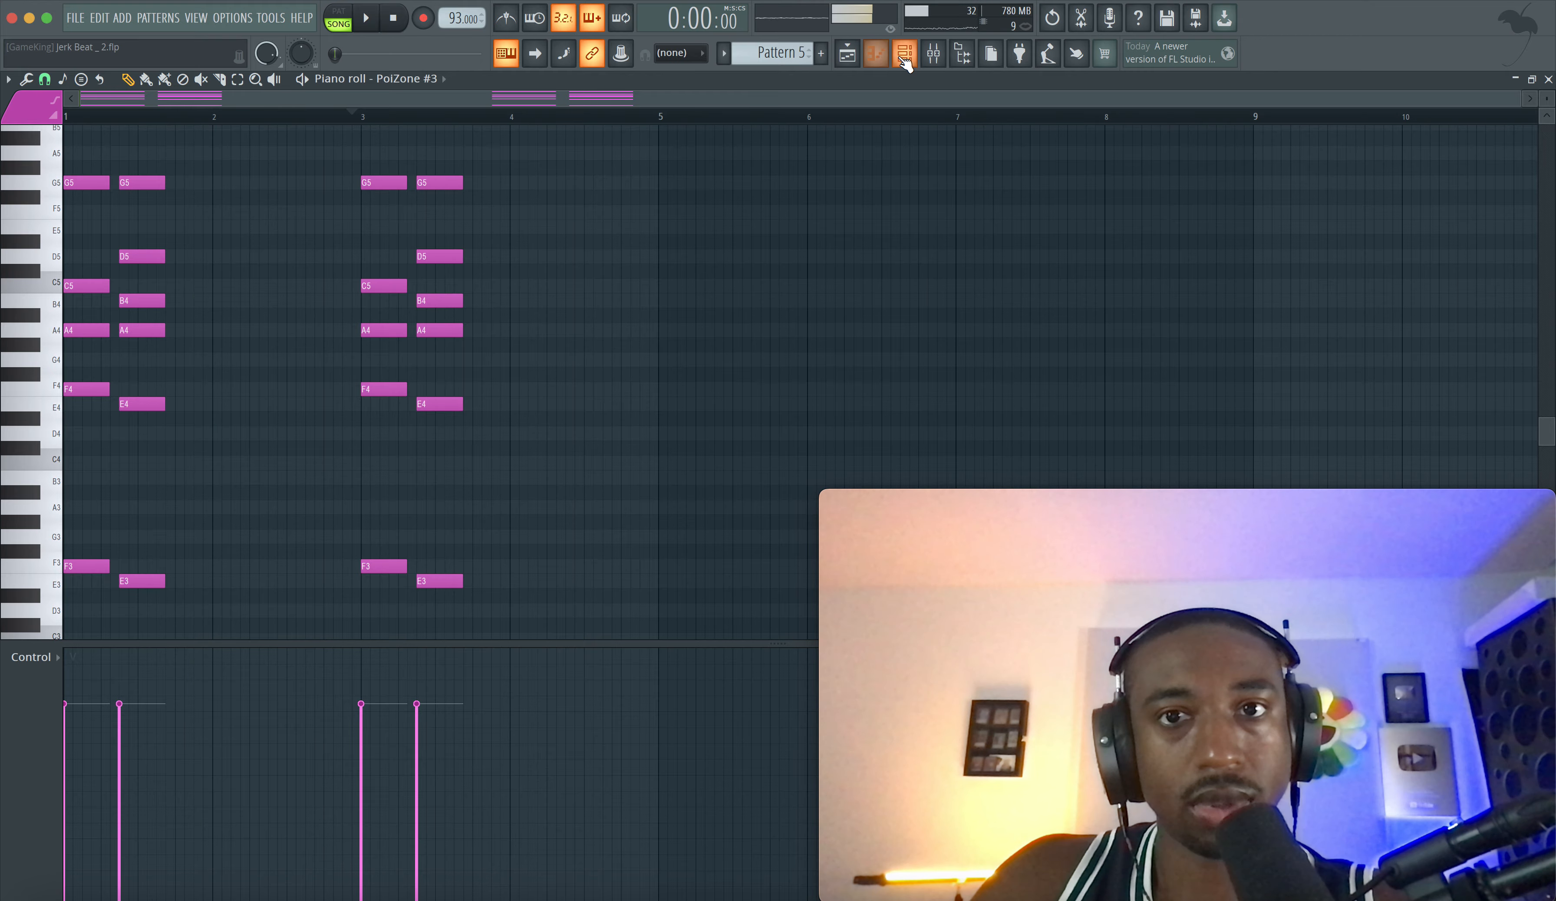
- Set PoiZone #3's polyphony to 24 and start playback
click(904, 53)
click(233, 289)
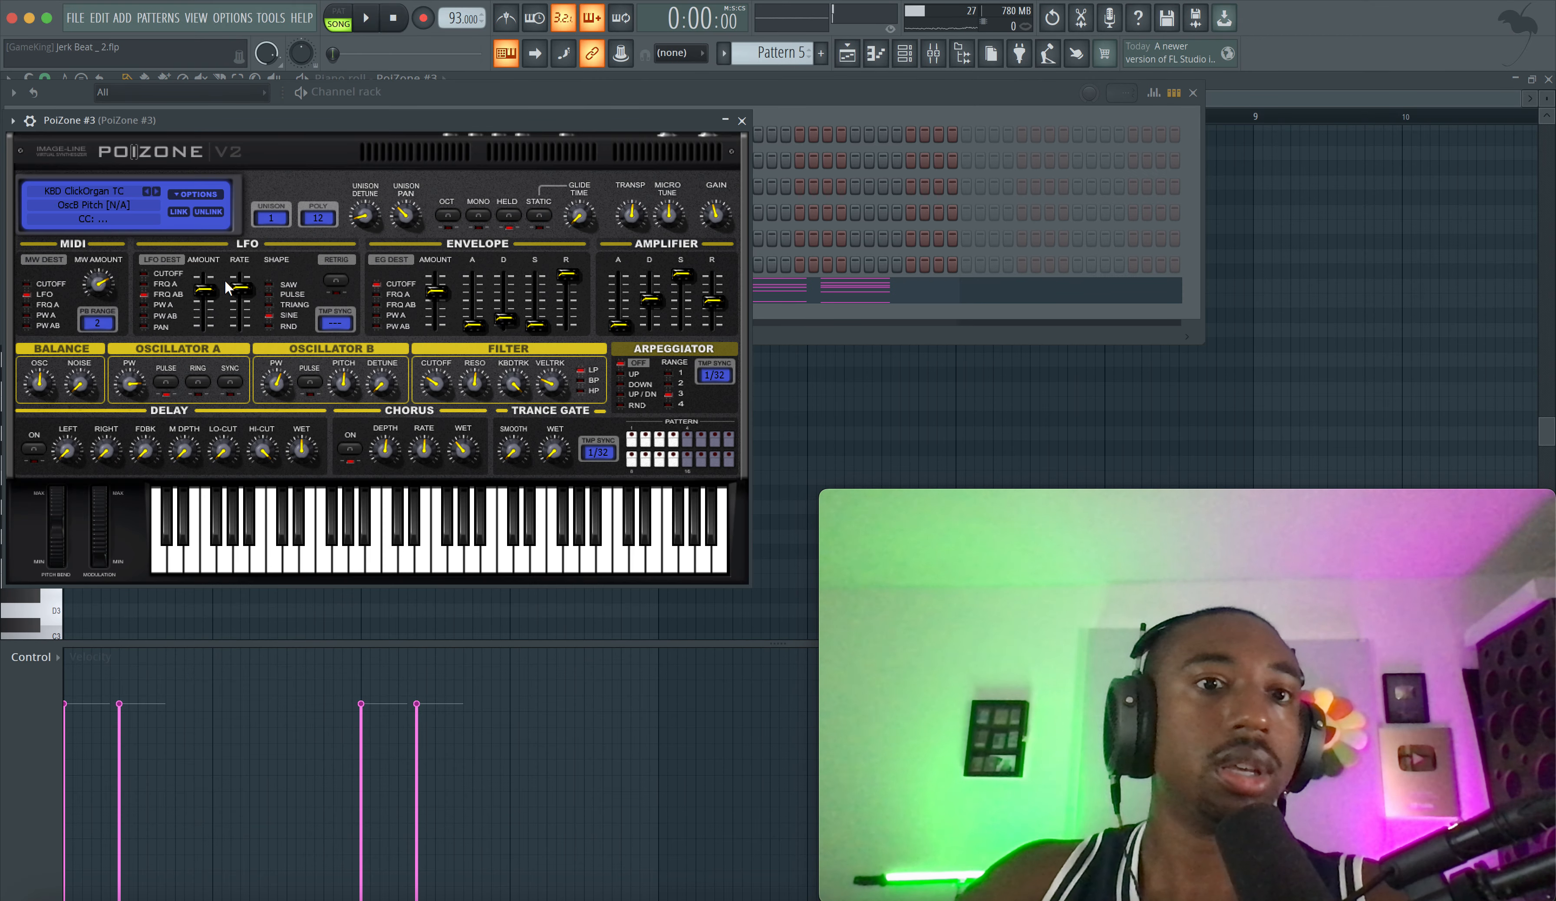
click(318, 221)
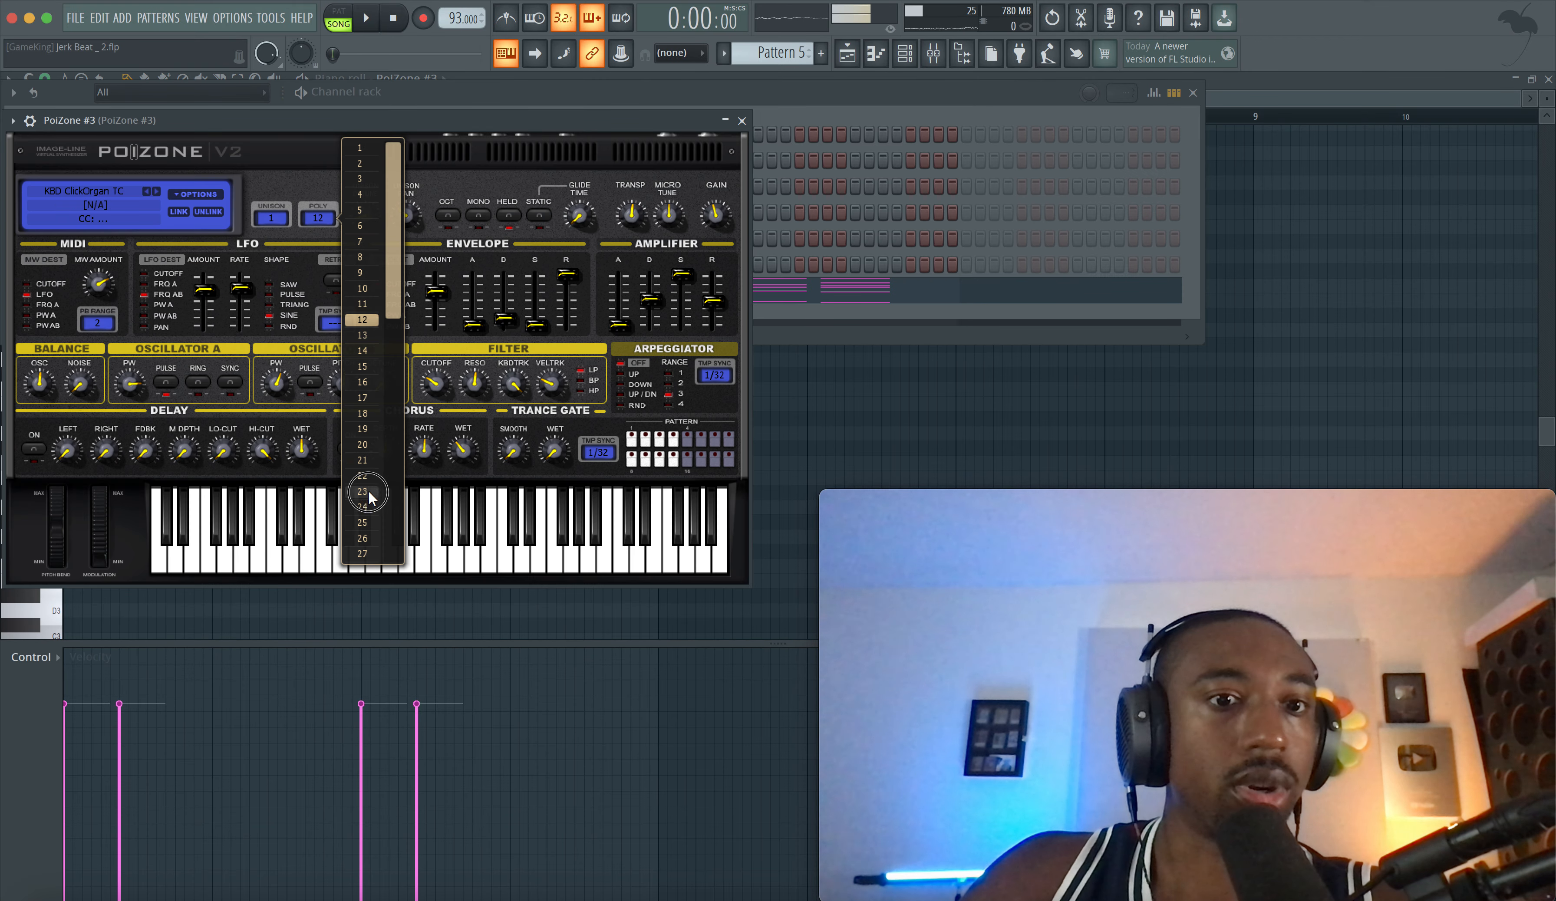
click(365, 507)
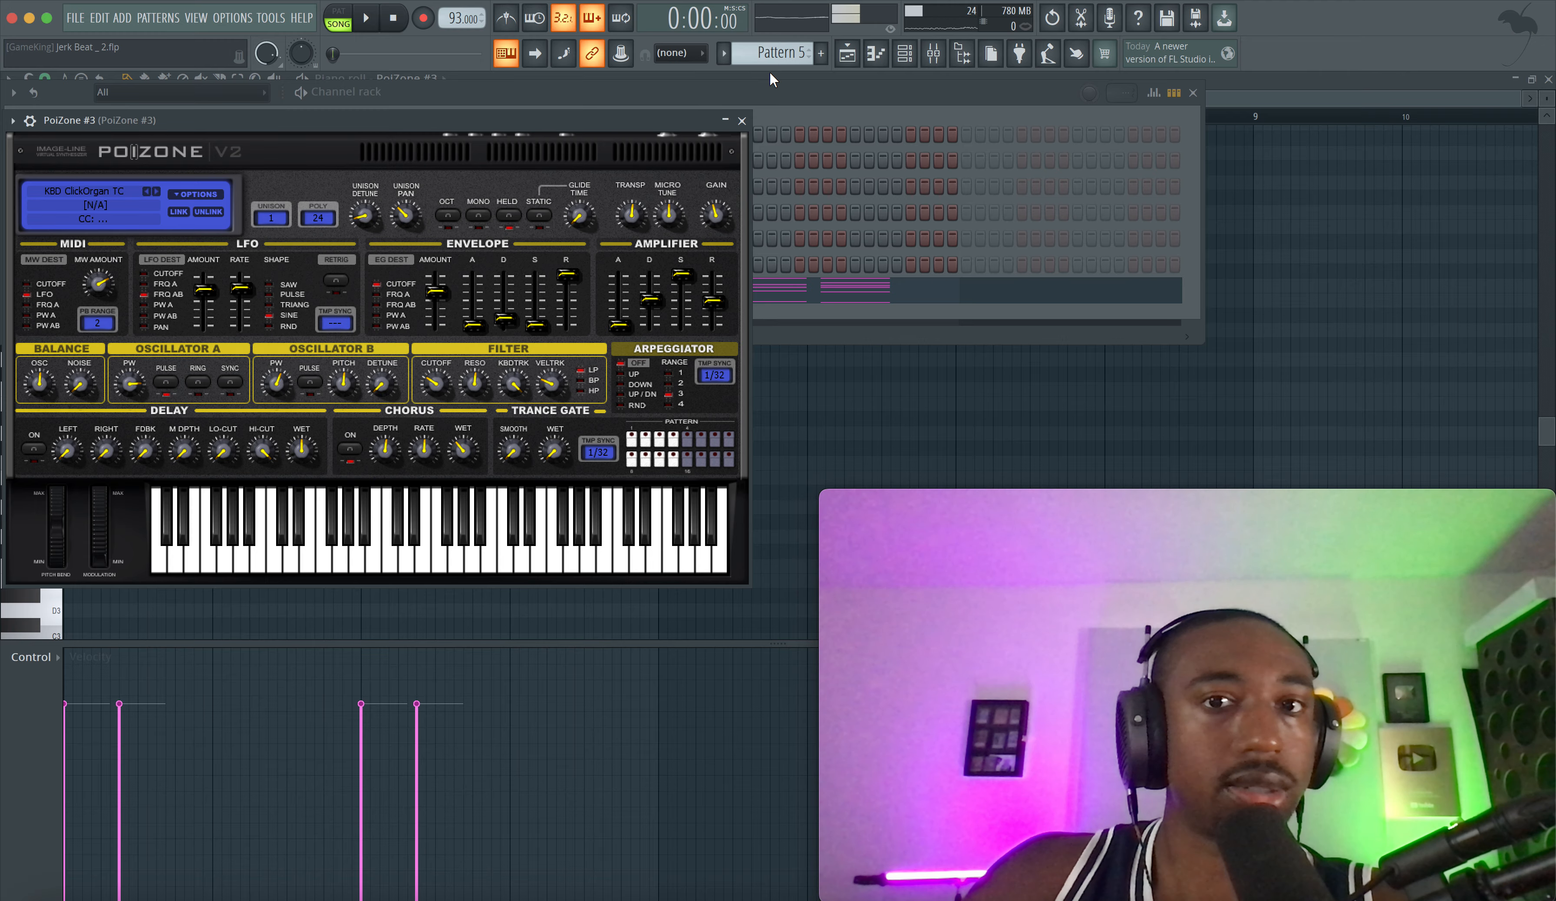
click(741, 121)
key(space)
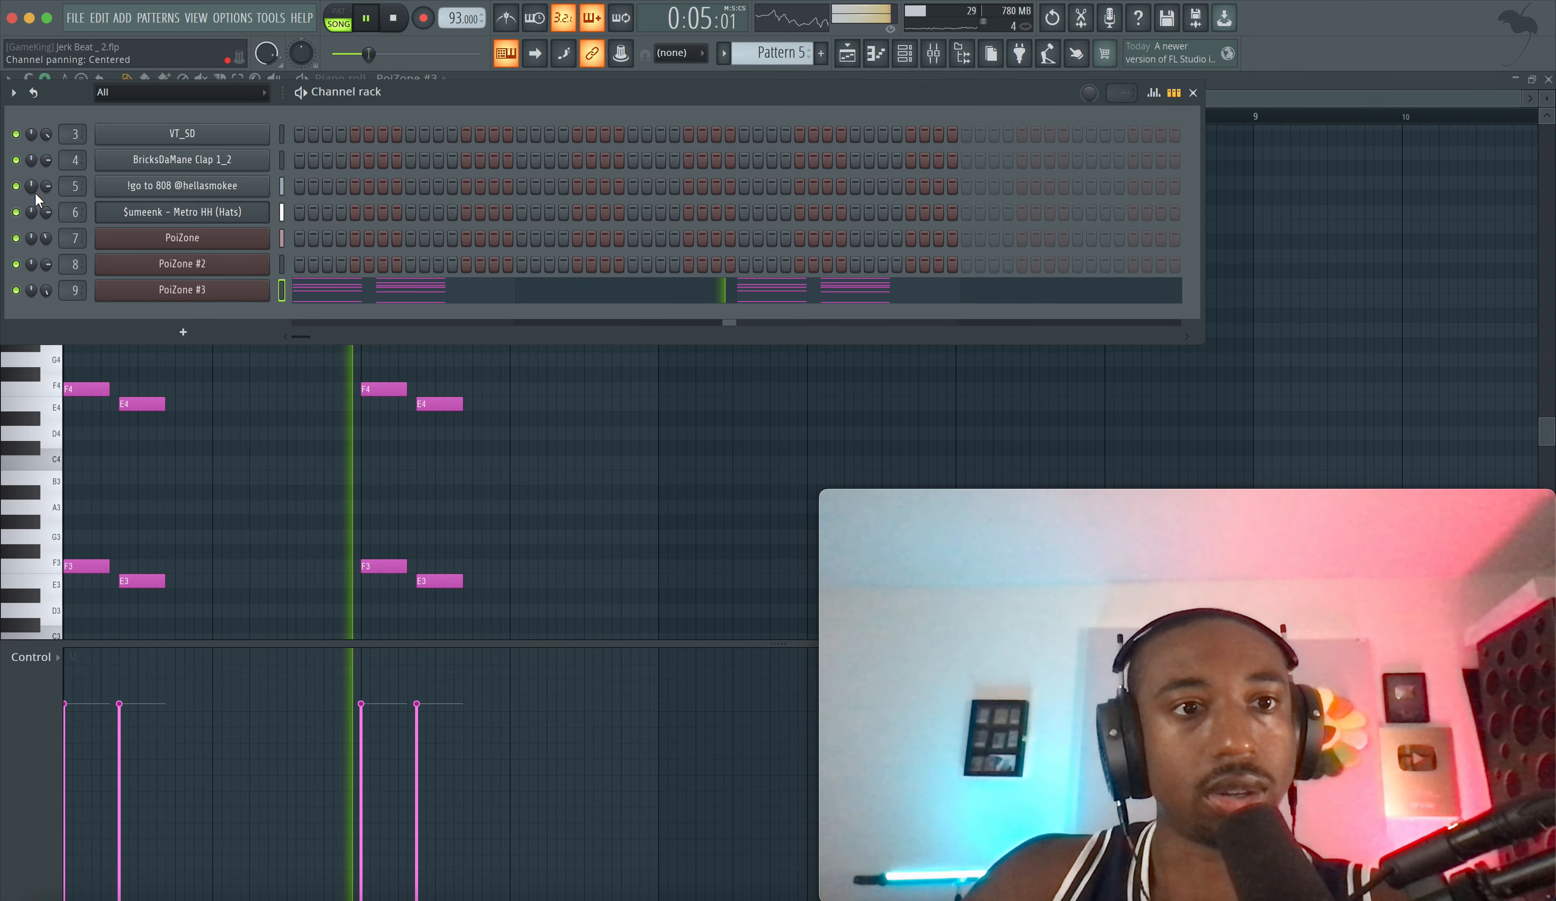
click(18, 187)
click(267, 417)
key(F9)
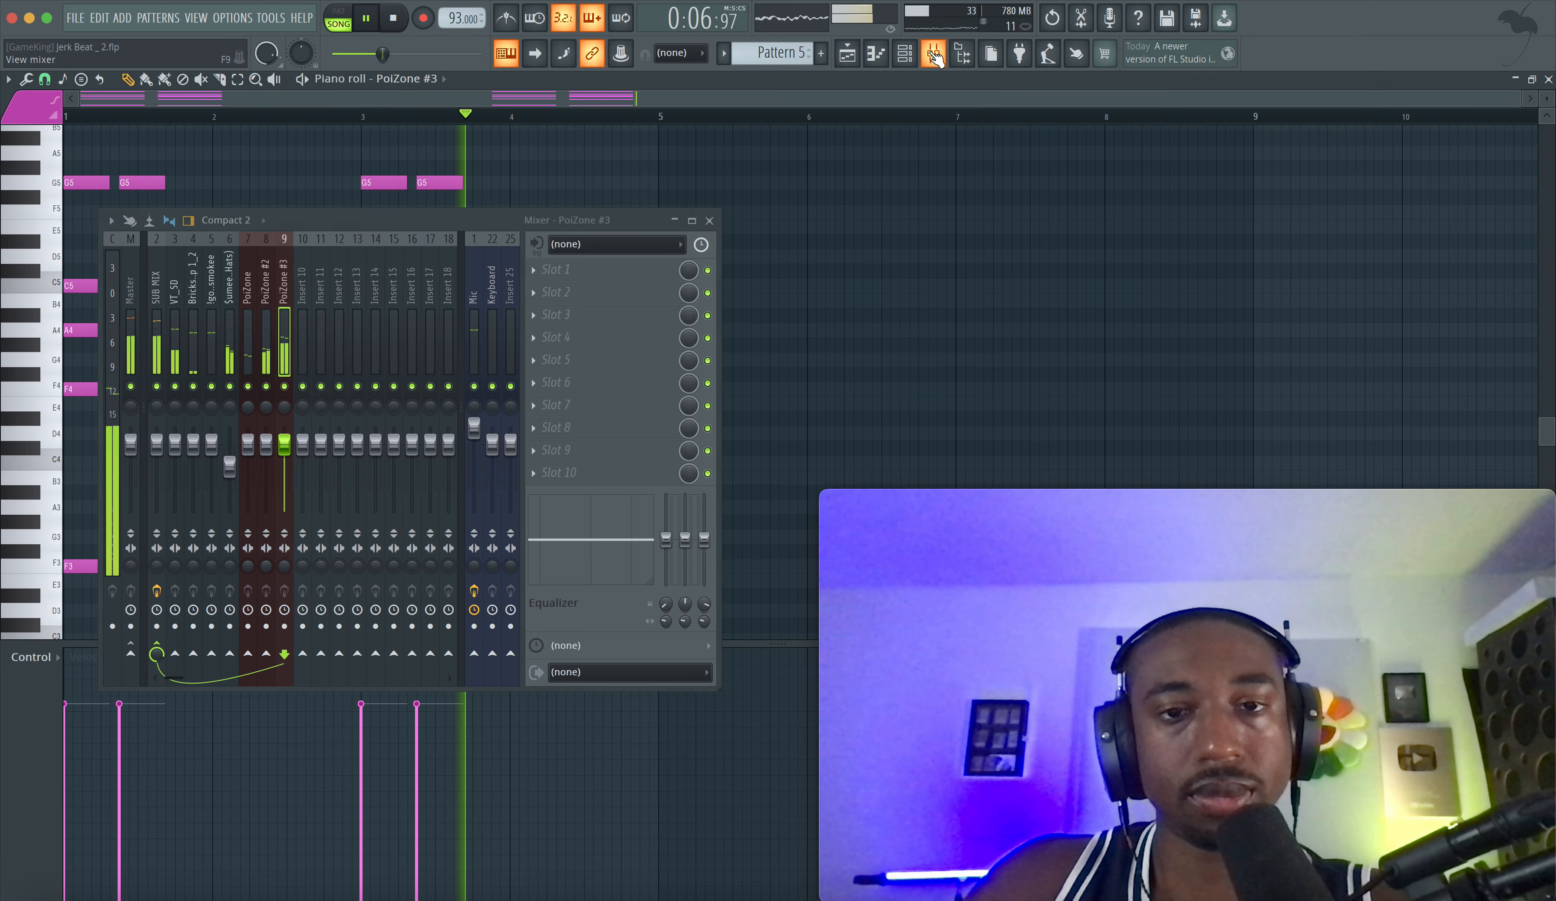
key(F9)
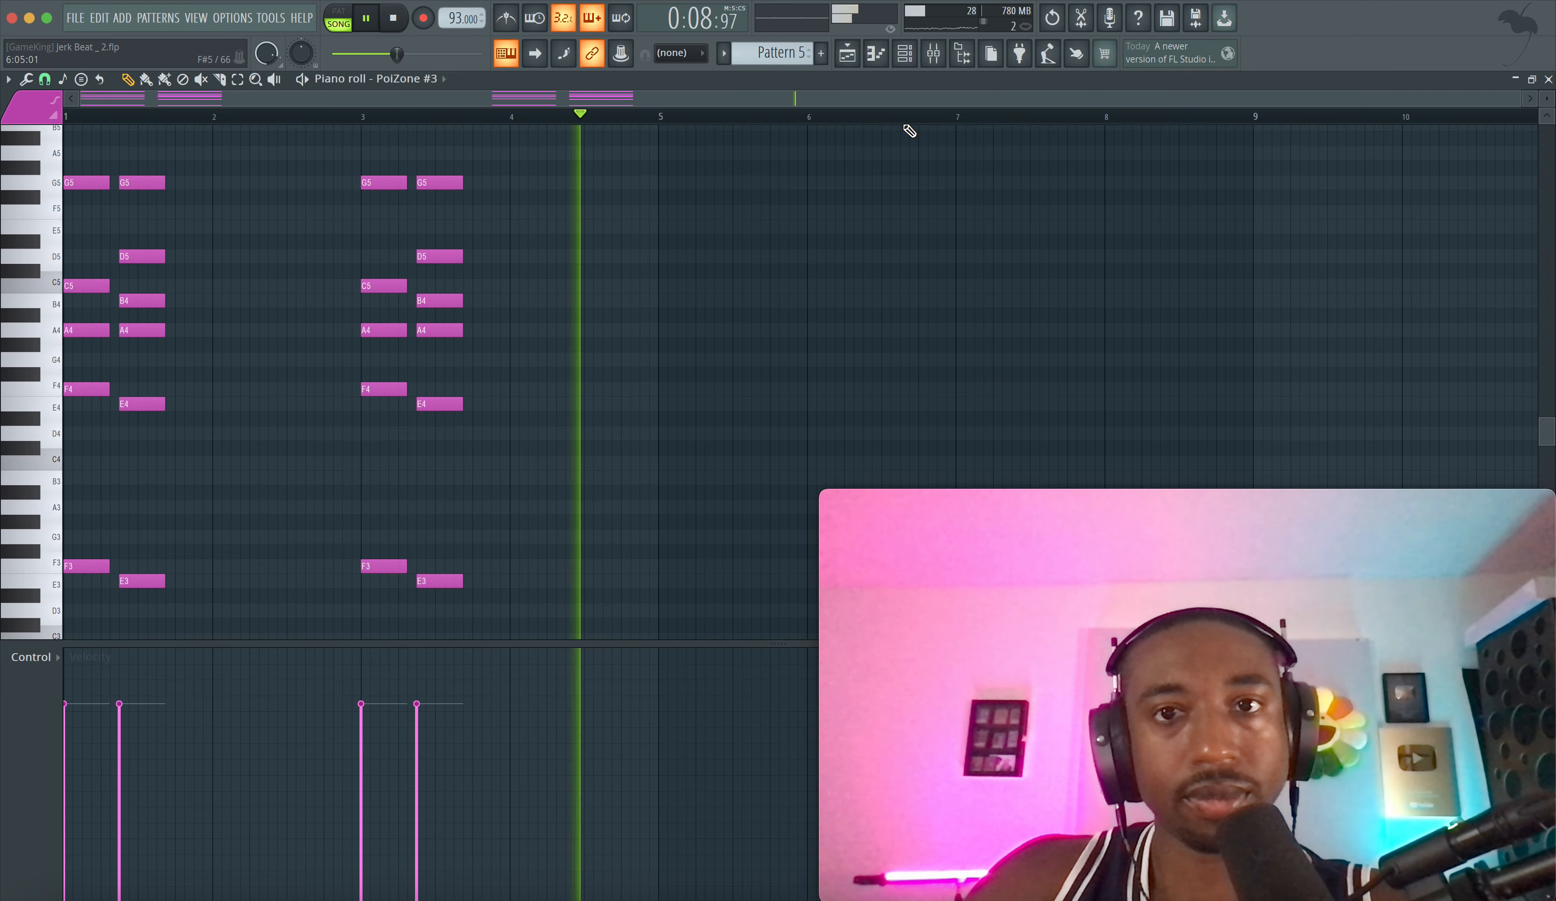
scroll(618, 257, down, 1)
scroll(556, 277, up, 2)
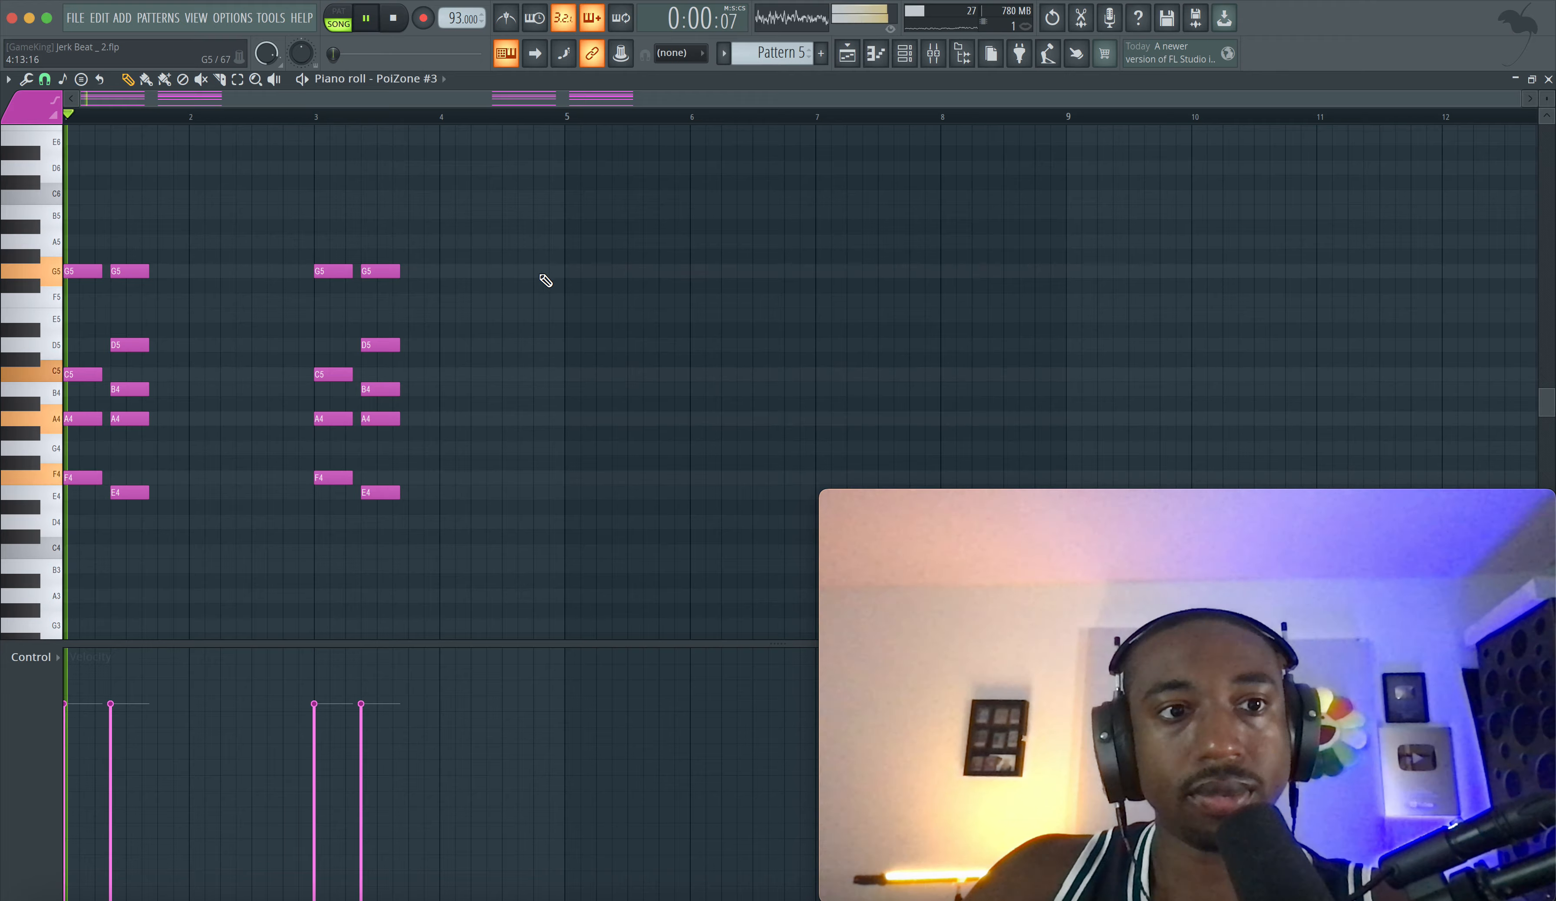
- Duplicate the Pattern 5 clip to bar 5 on the Harmony track, merge both clips into one new pattern and open its notes
key(F5)
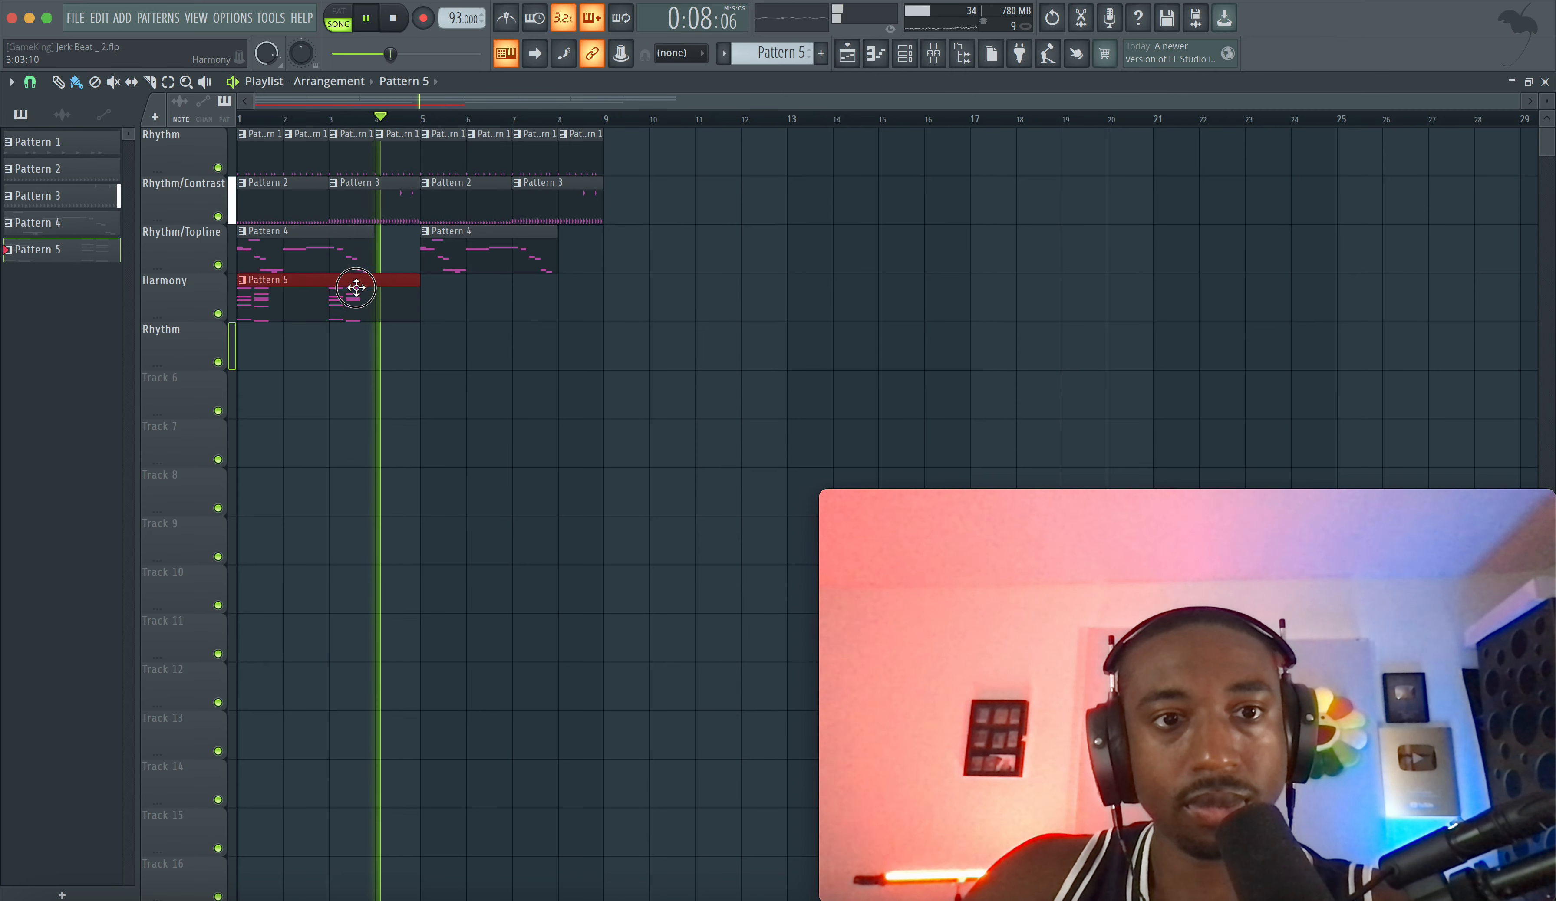
shift+drag(355, 283, 538, 285)
shift+super+click(268, 305)
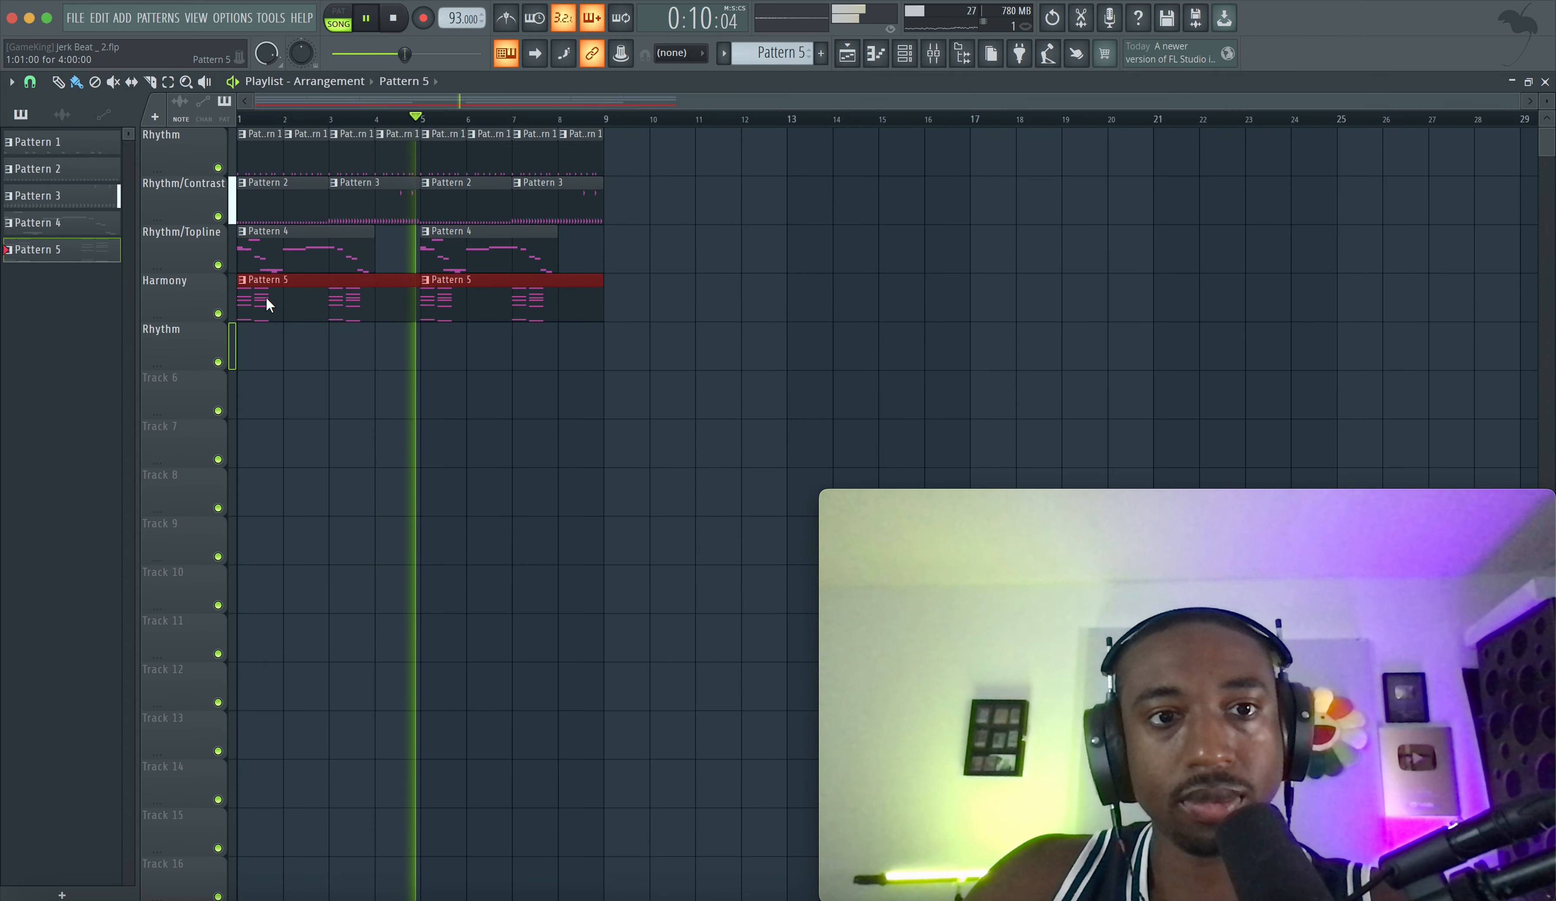
double_click(346, 290)
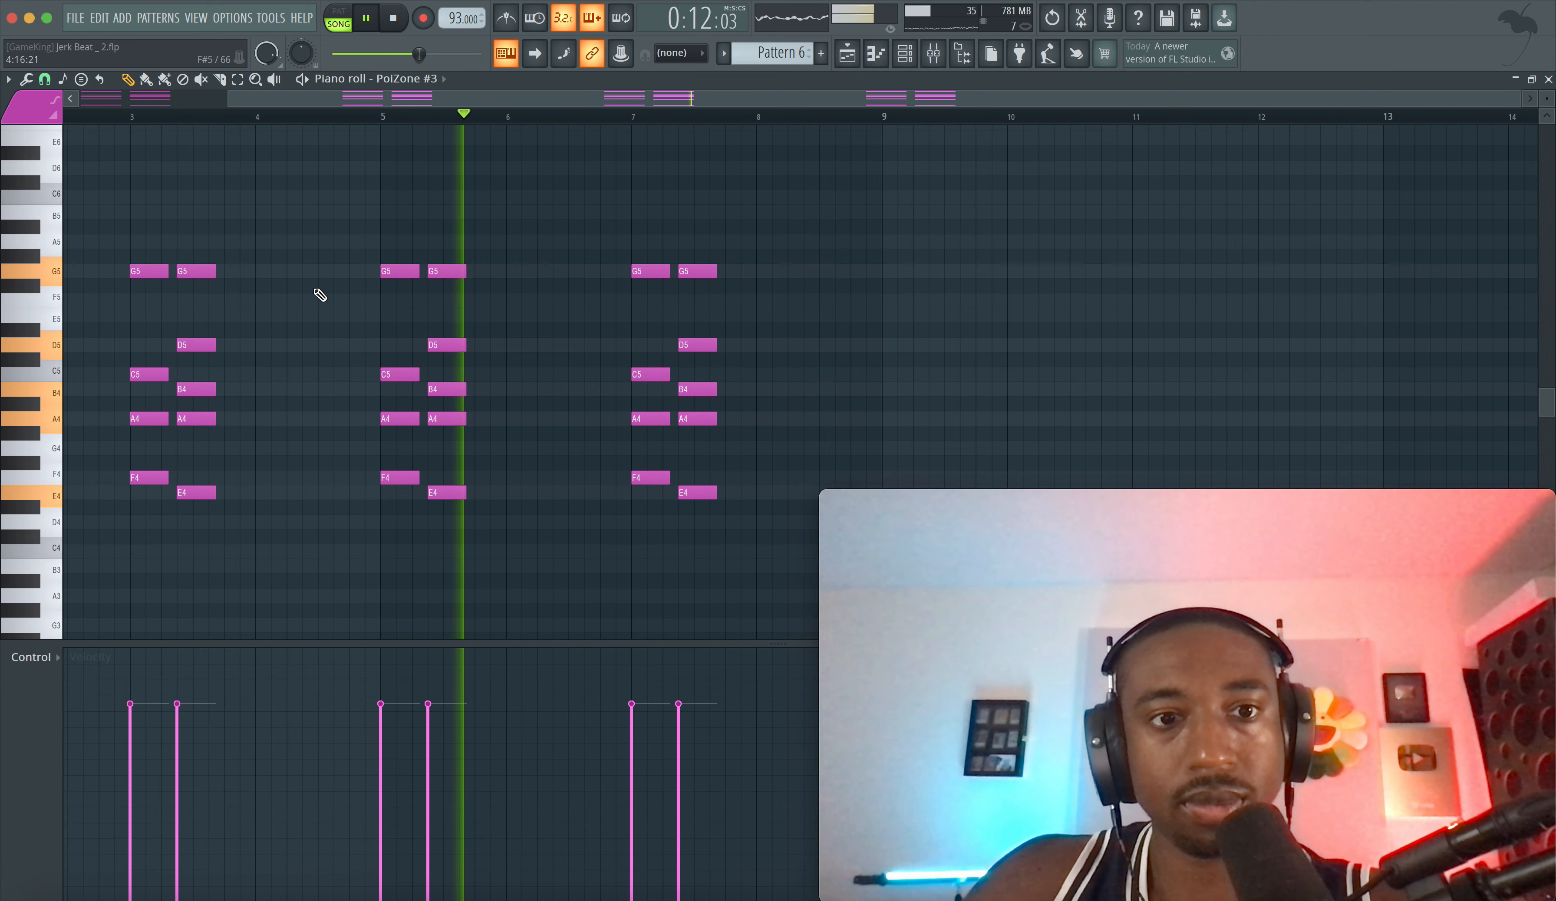
scroll(407, 369, down, 2)
scroll(407, 368, up, 1)
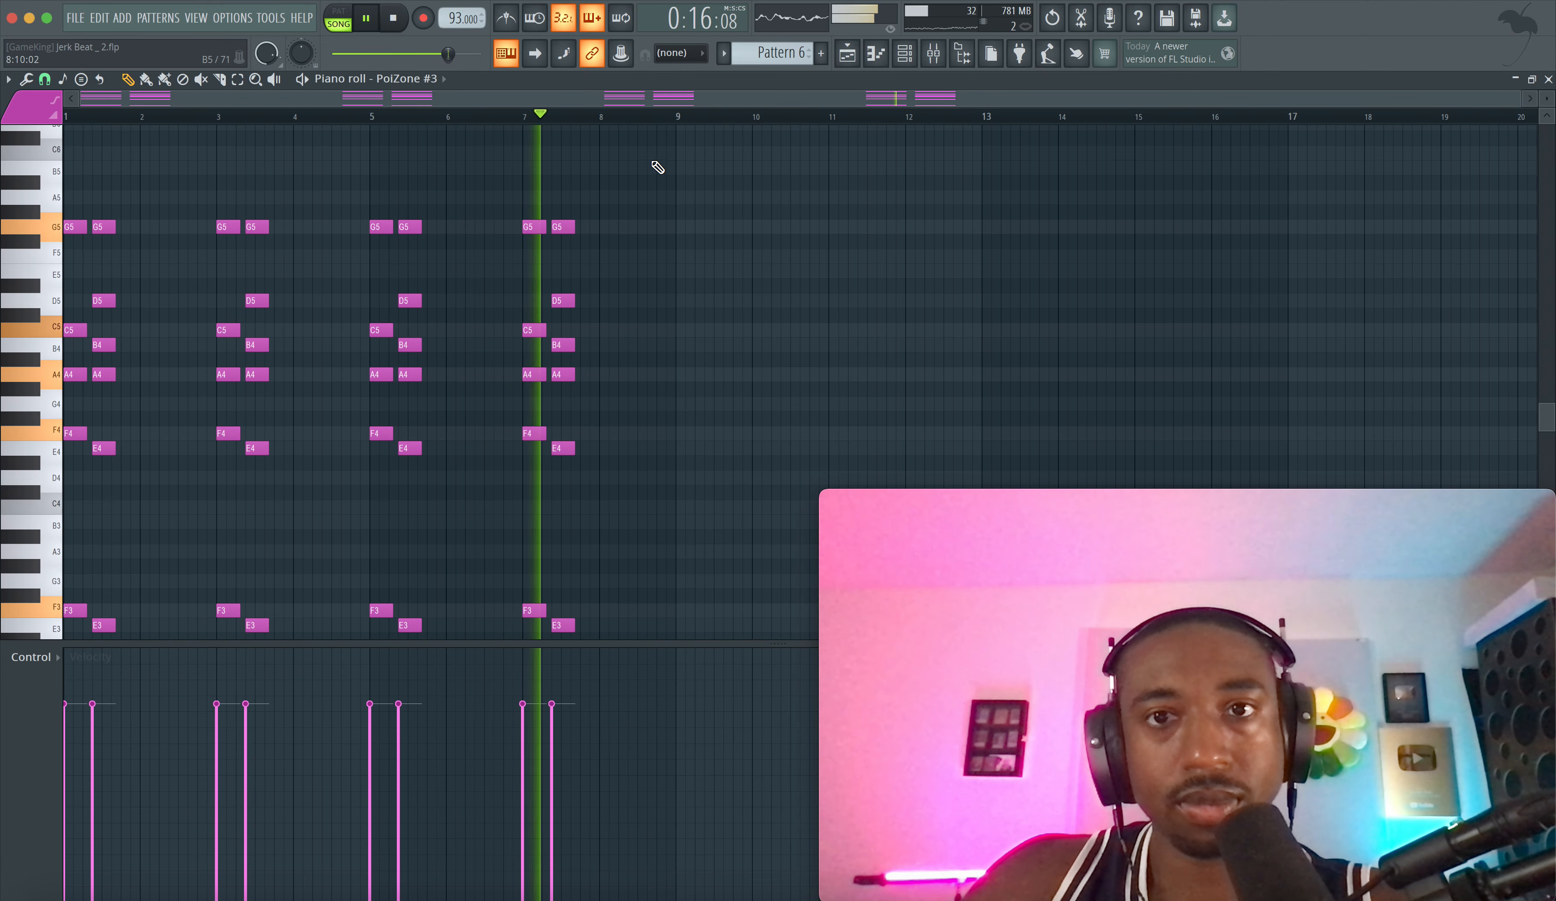
- Set PoiZone #3's chorus wet to 73%, unison pan to 72% and unison voices to 2 during playback
click(904, 54)
click(211, 291)
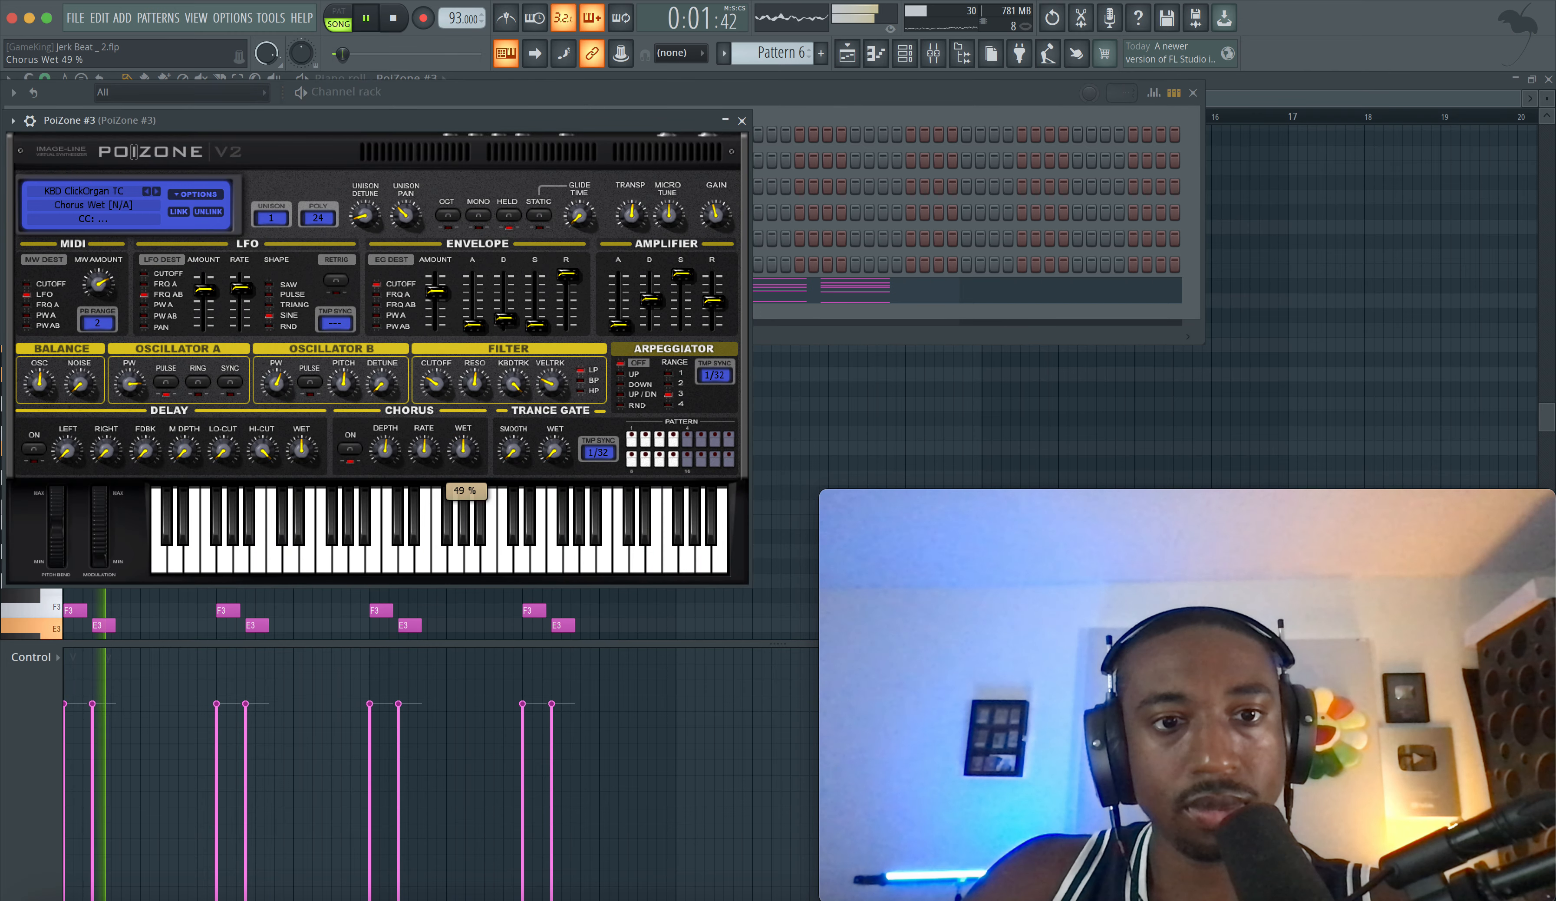
drag(463, 449, 418, 386)
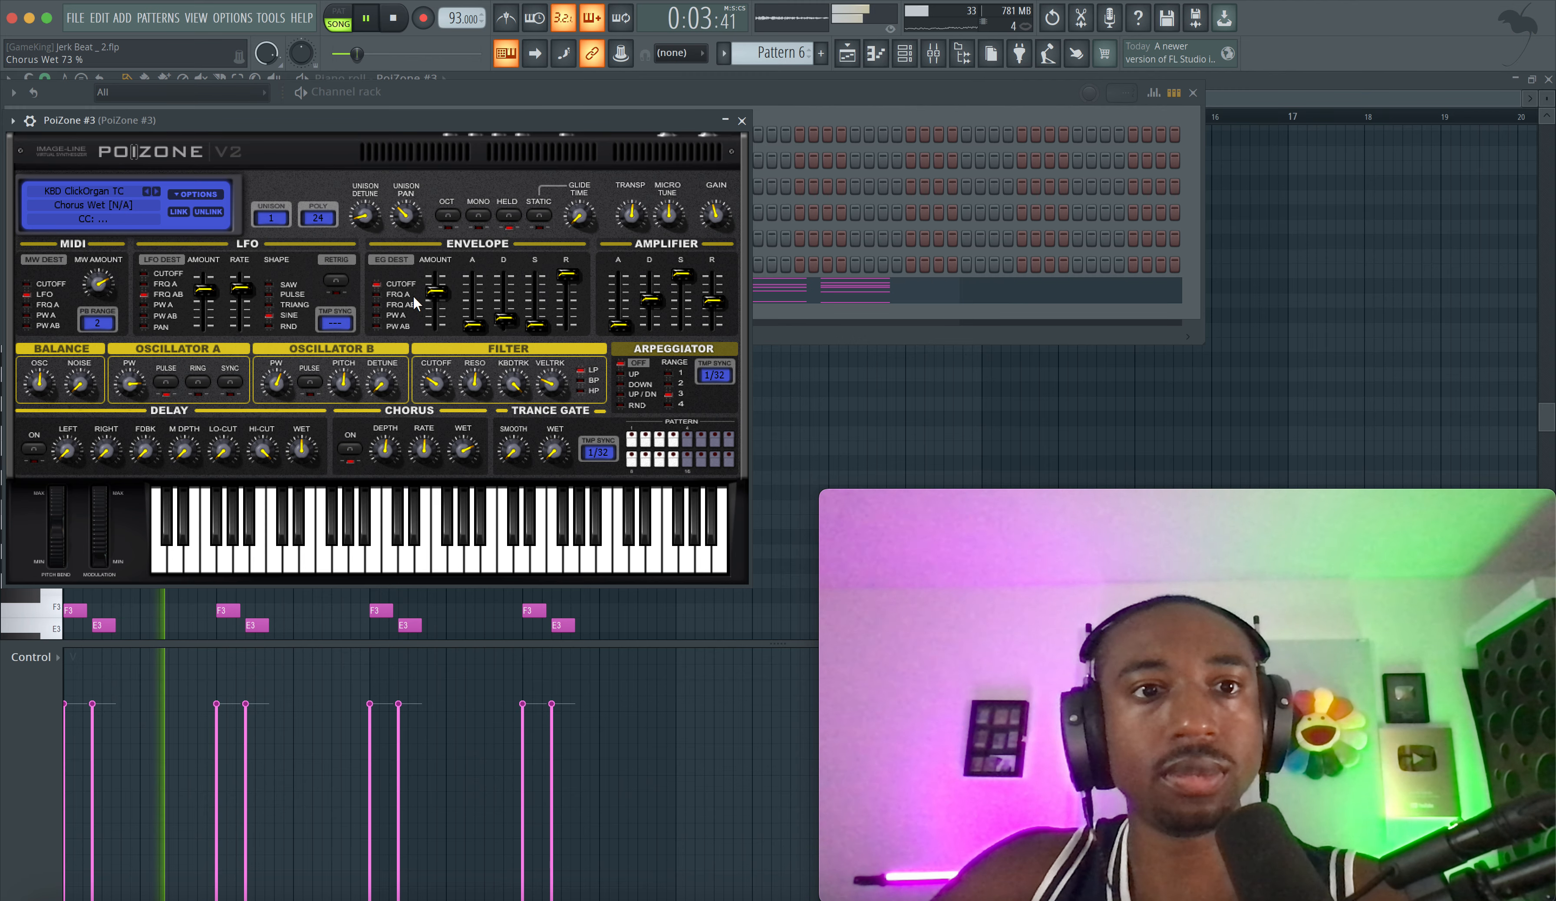
drag(406, 214, 406, 207)
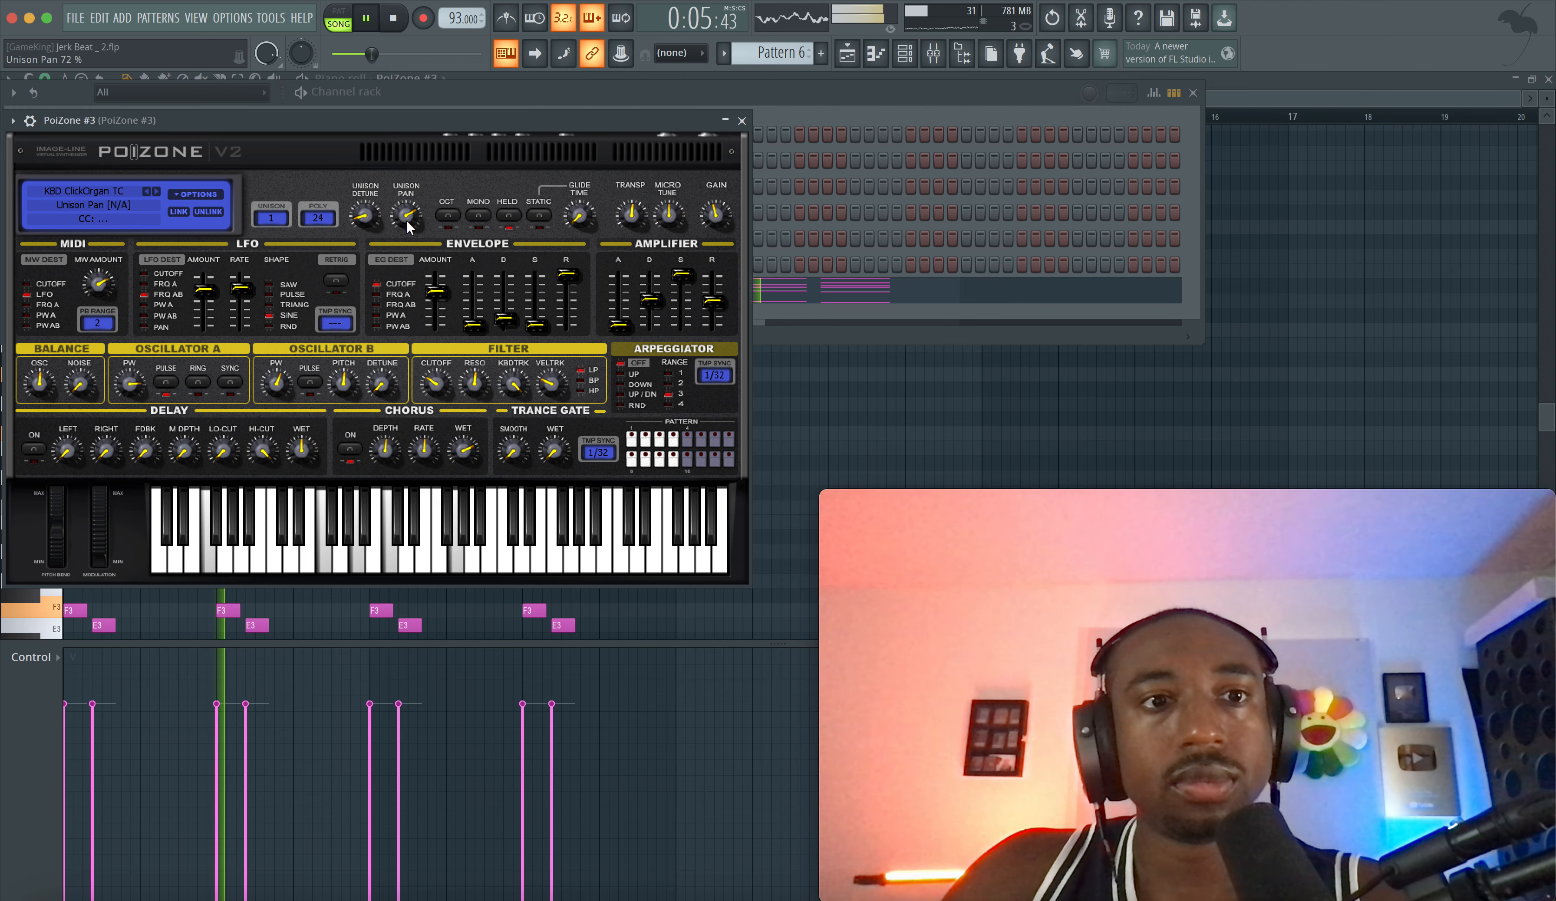
click(272, 220)
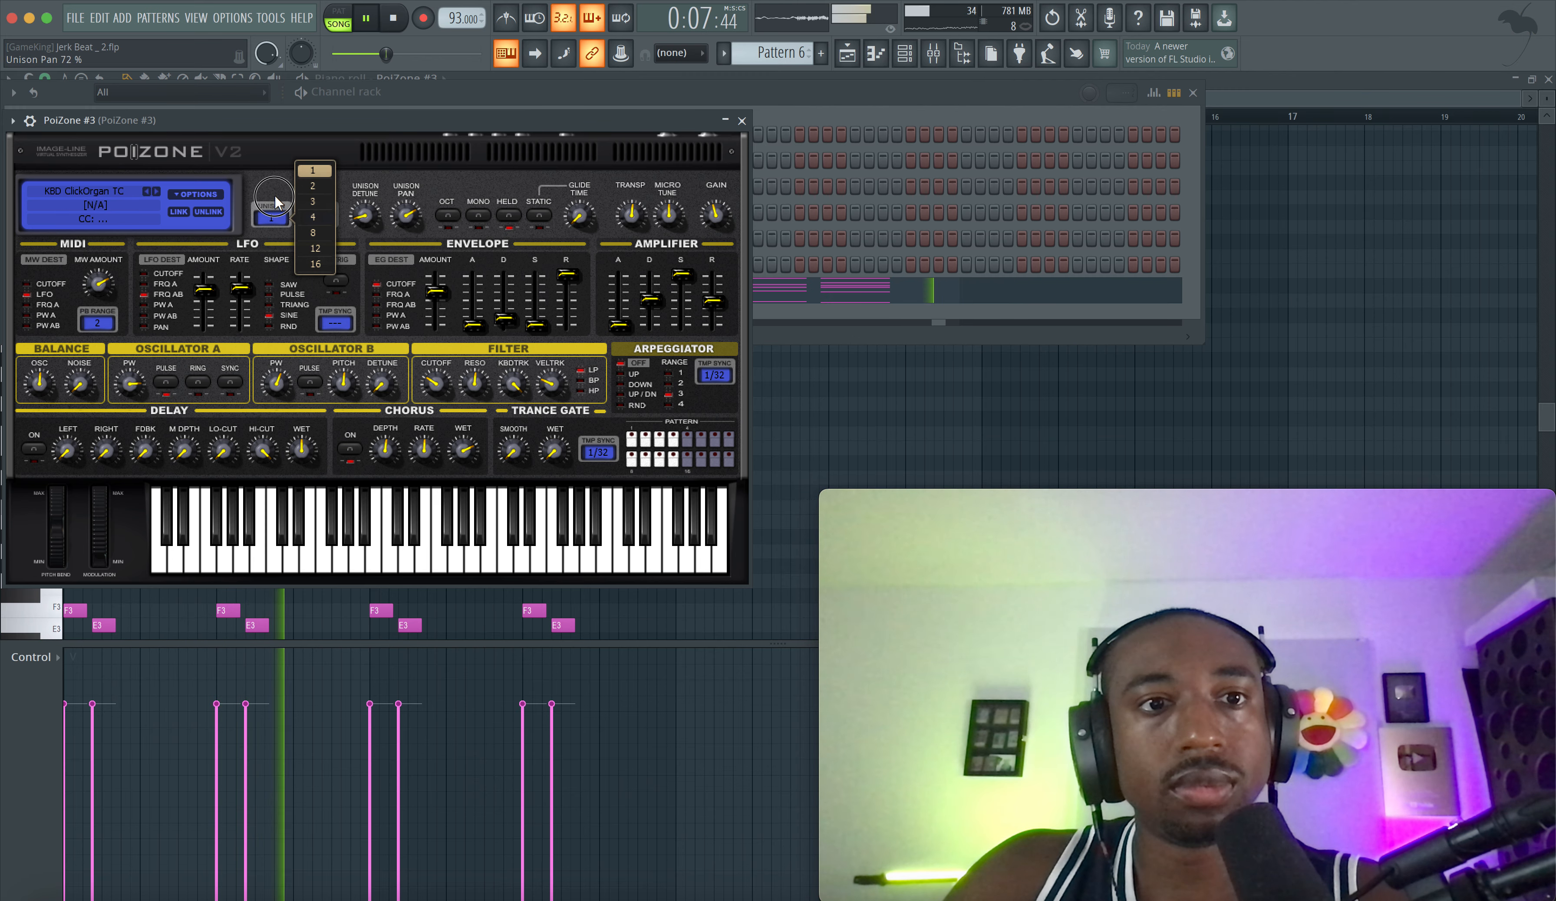
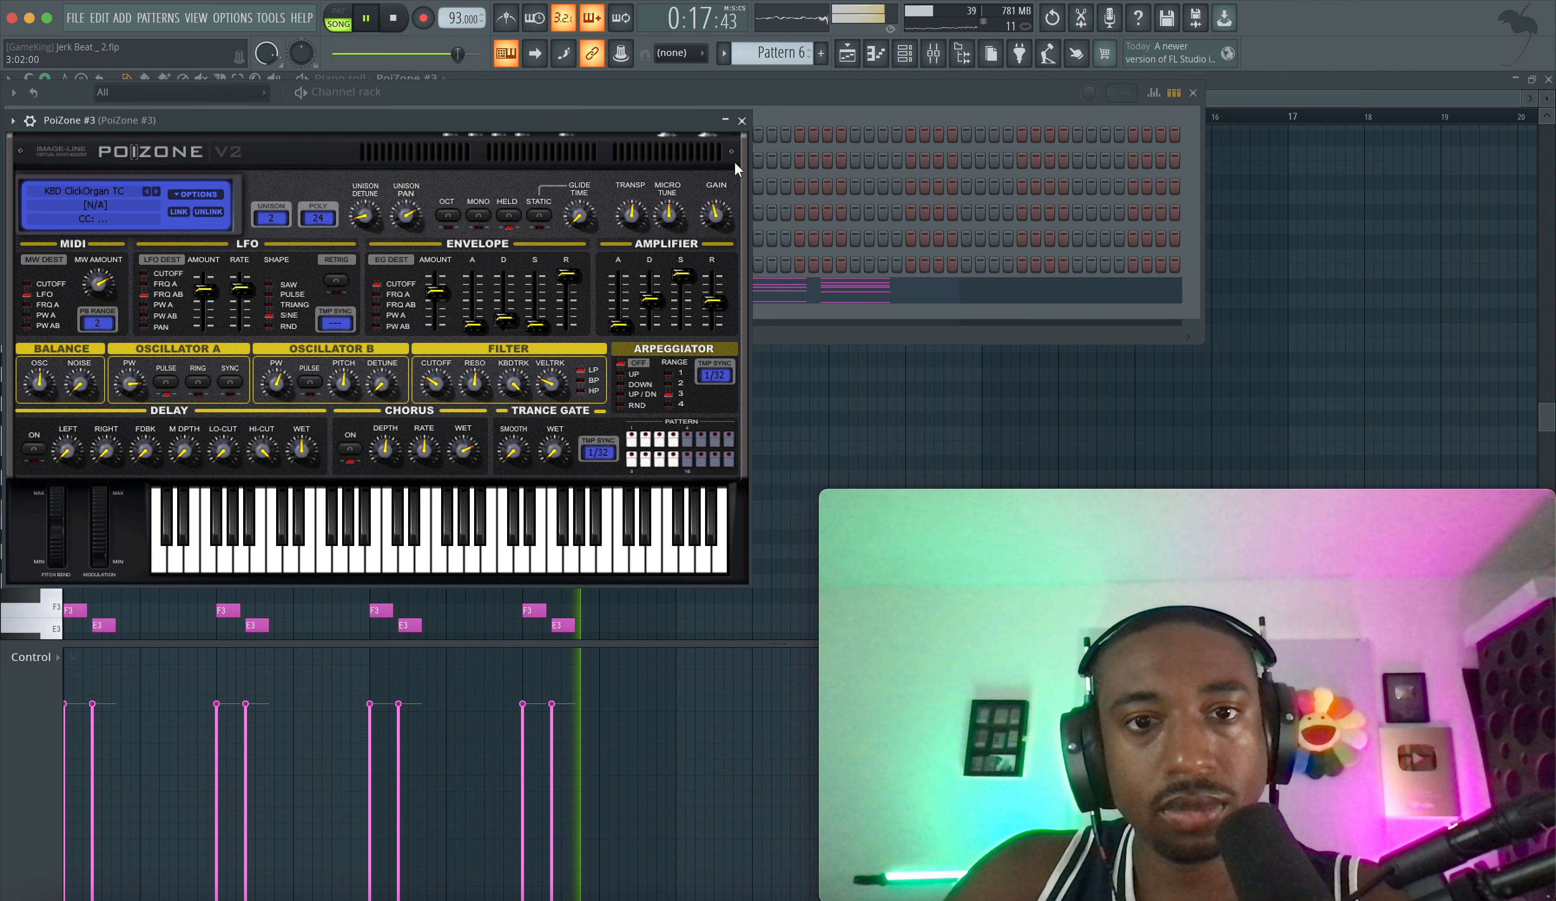
click(741, 120)
- Inspect the SUB MIX track's effects in the mixer during playback and save the project
key(F9)
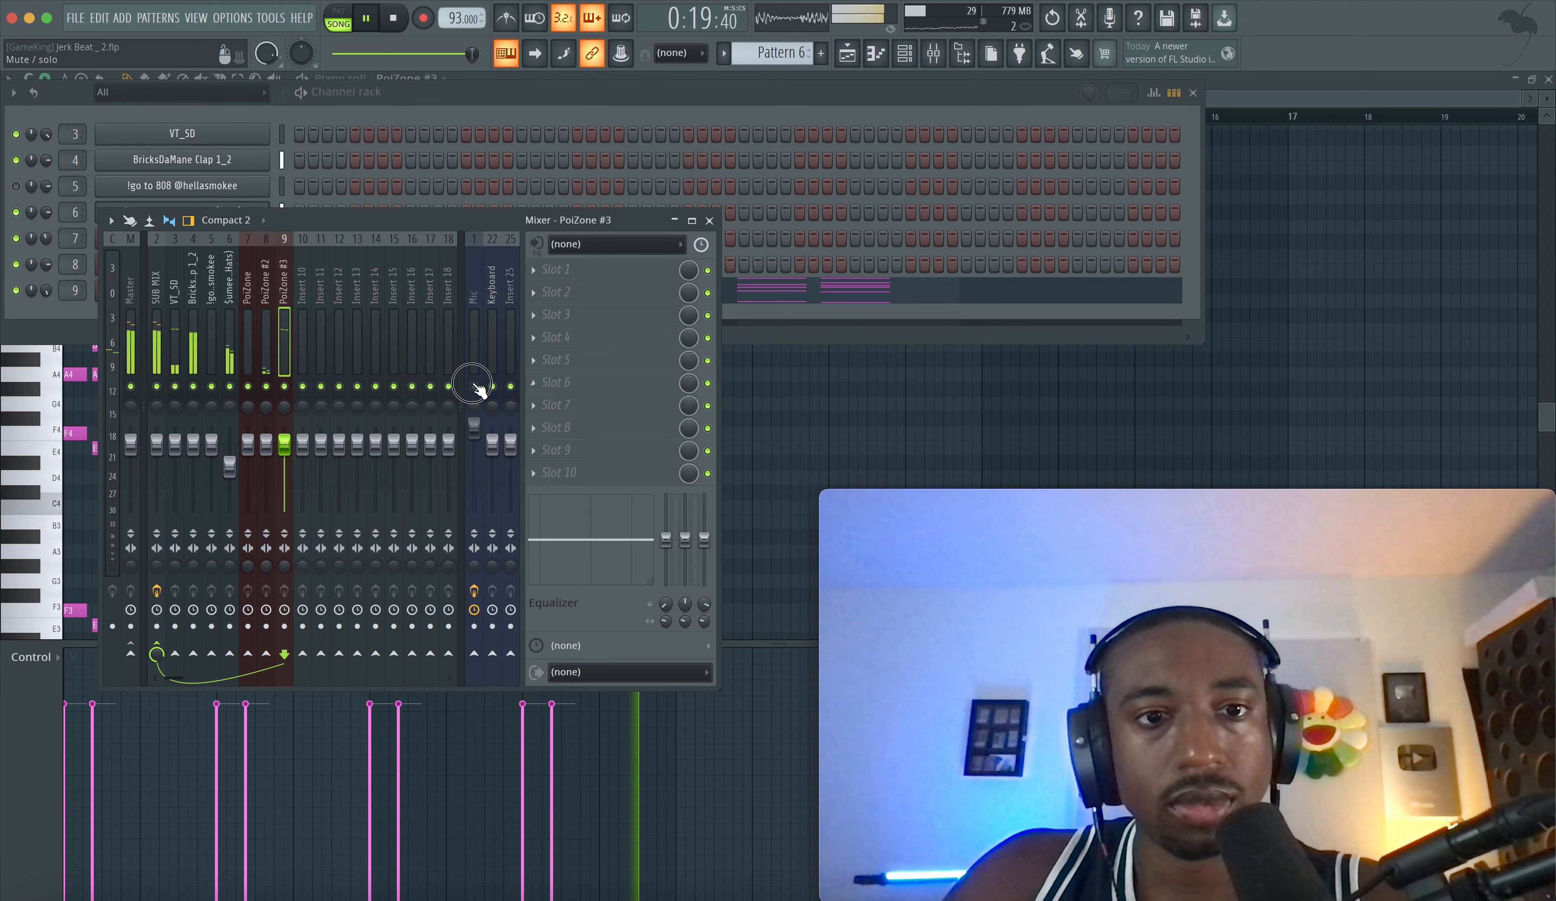
key(space)
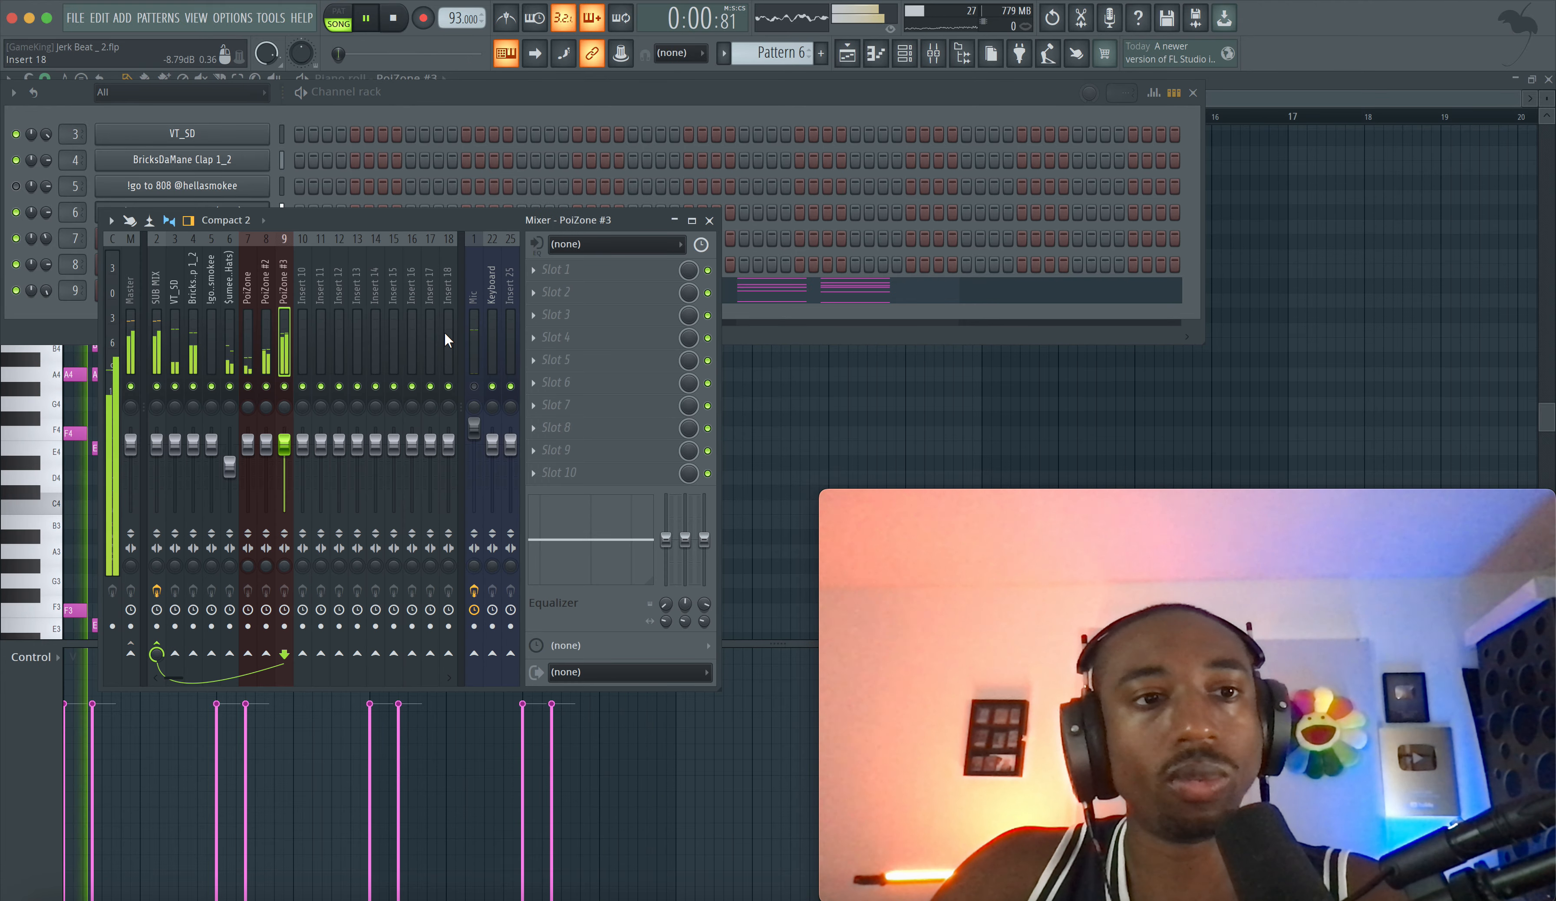
click(165, 292)
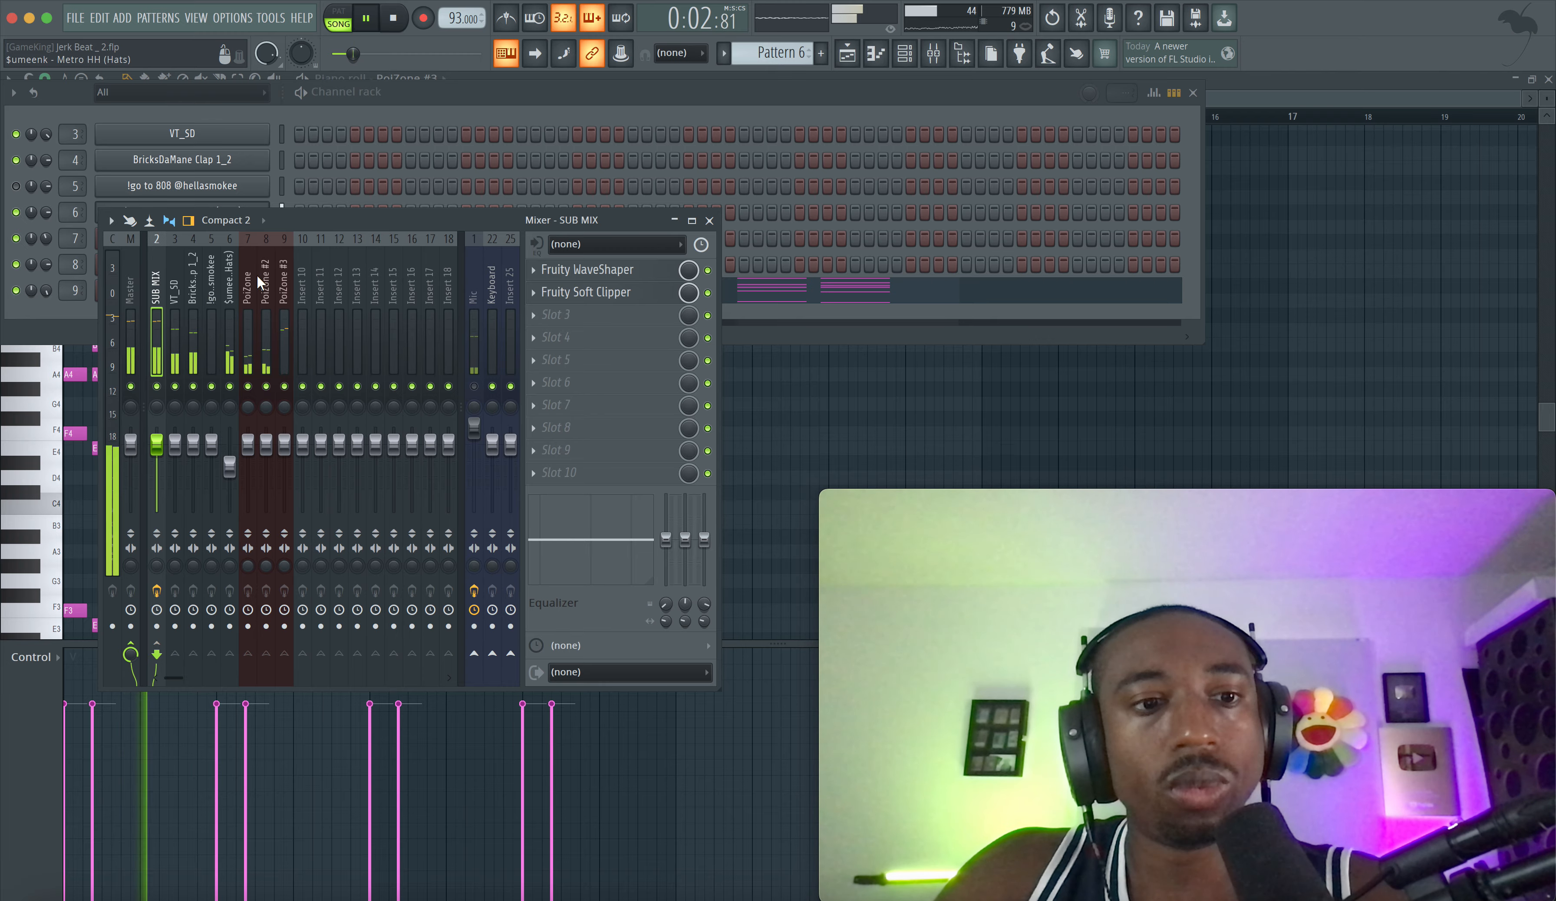
click(433, 116)
key(ctrl+s)
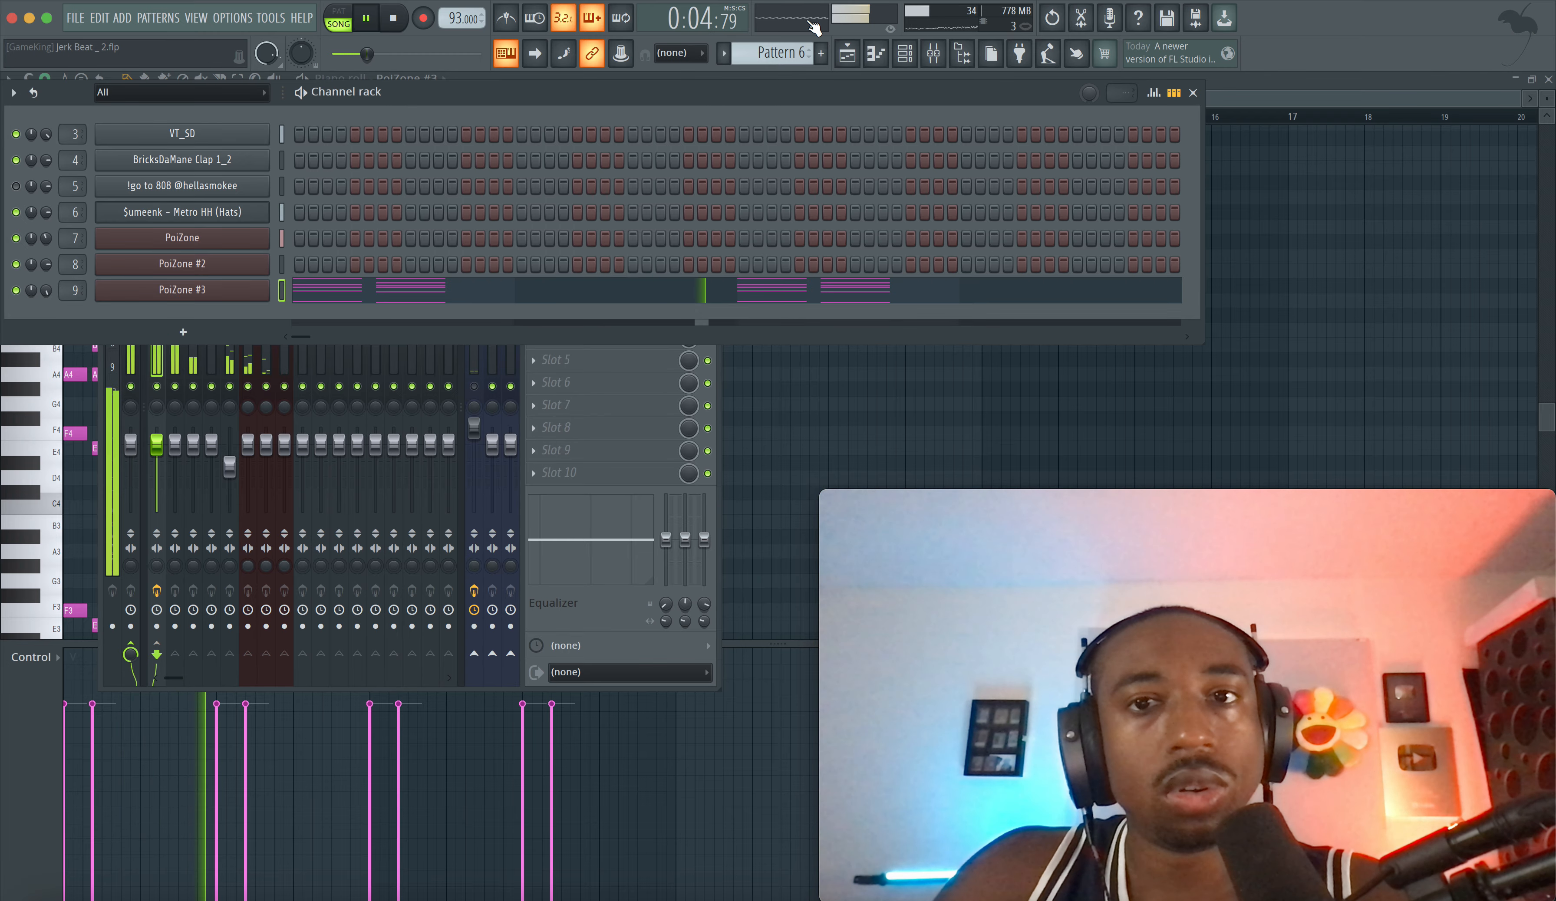
- Show the sample browser and mute the Mic mixer track
click(961, 53)
click(837, 390)
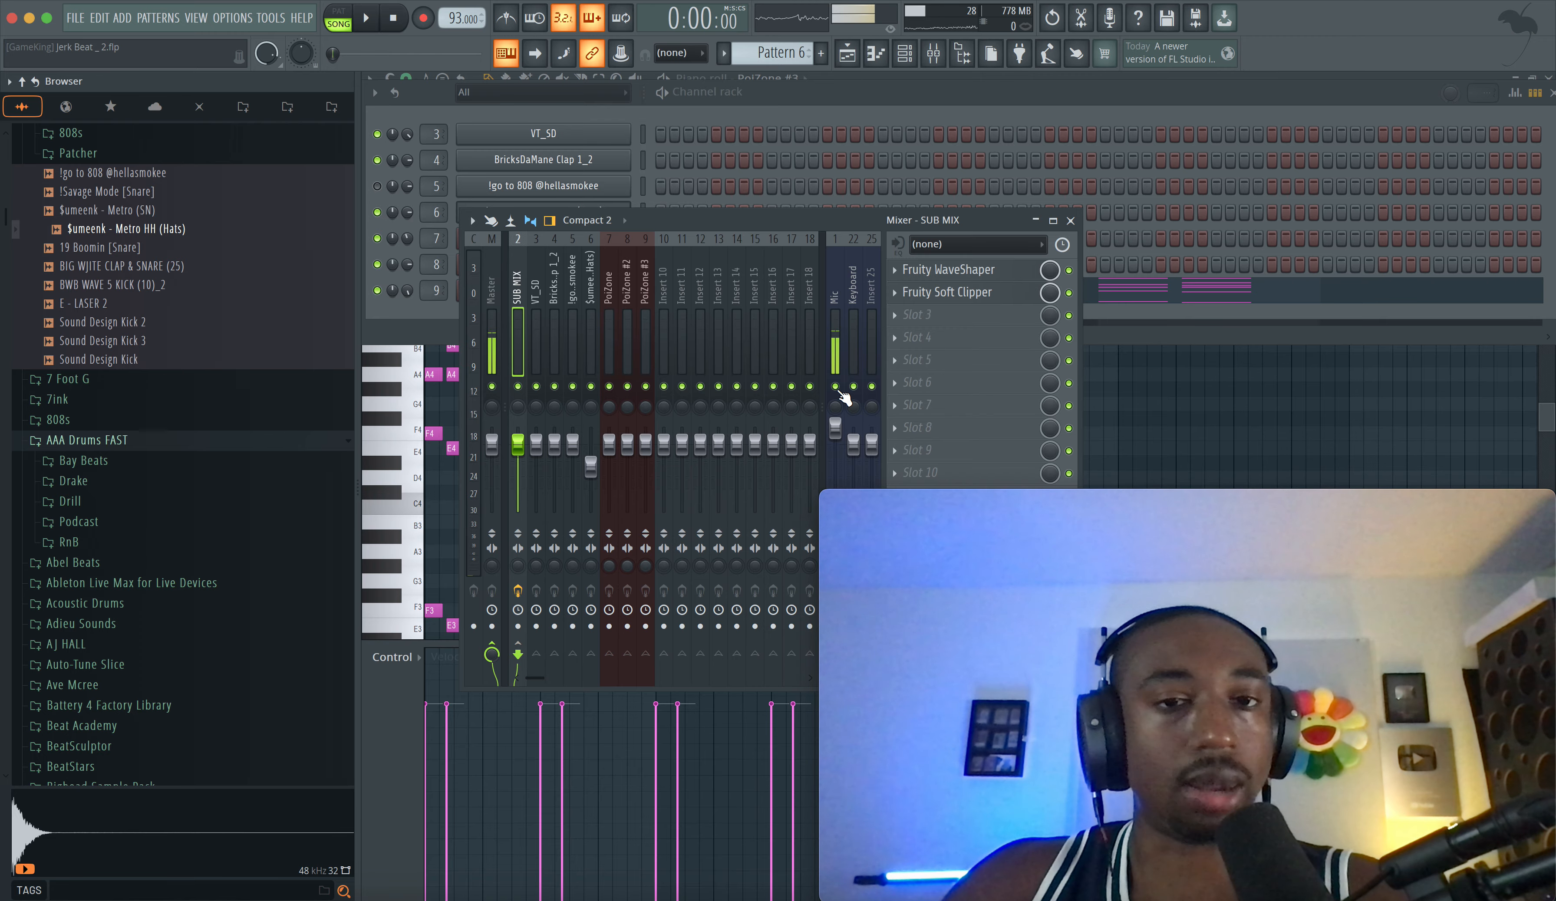
click(836, 387)
- Close the mixer and listen to the arrangement in the playlist
key(space)
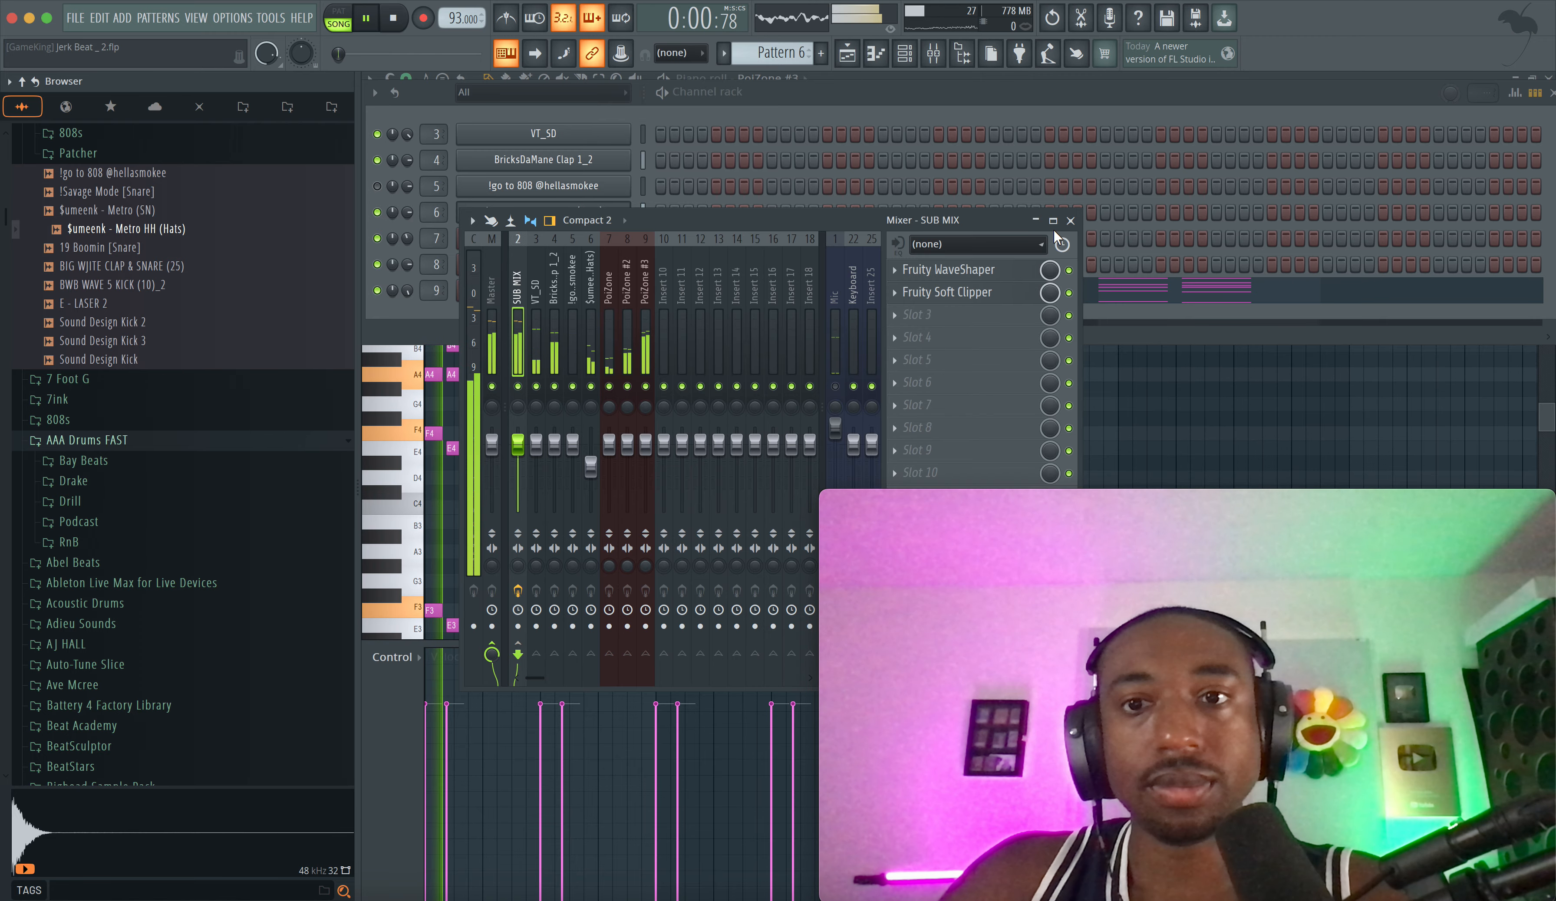
click(1070, 221)
click(848, 53)
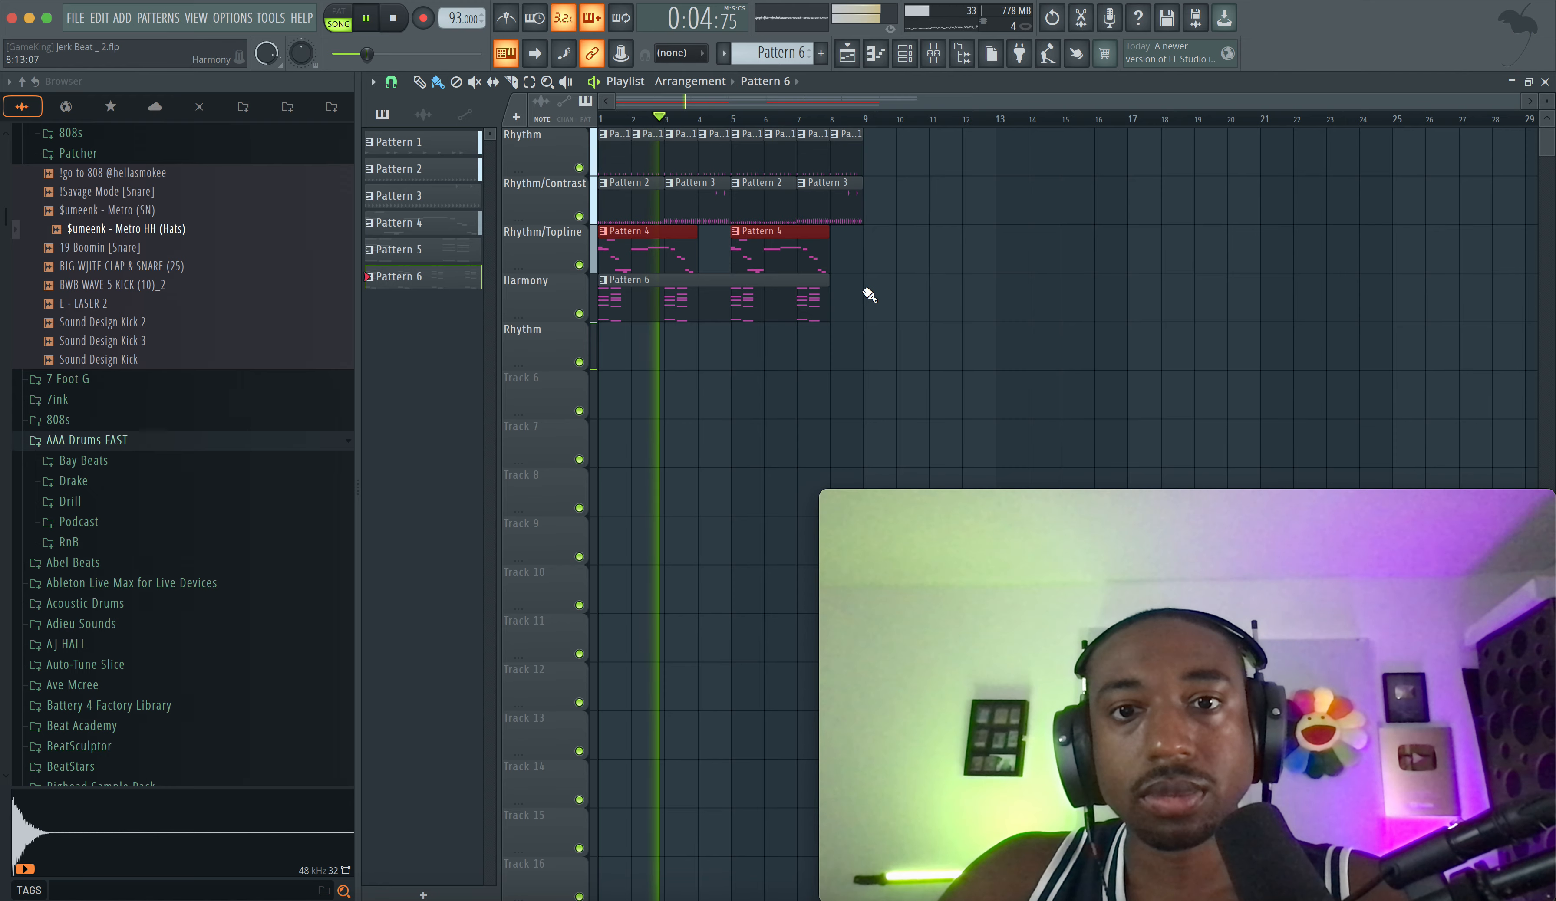
key(space)
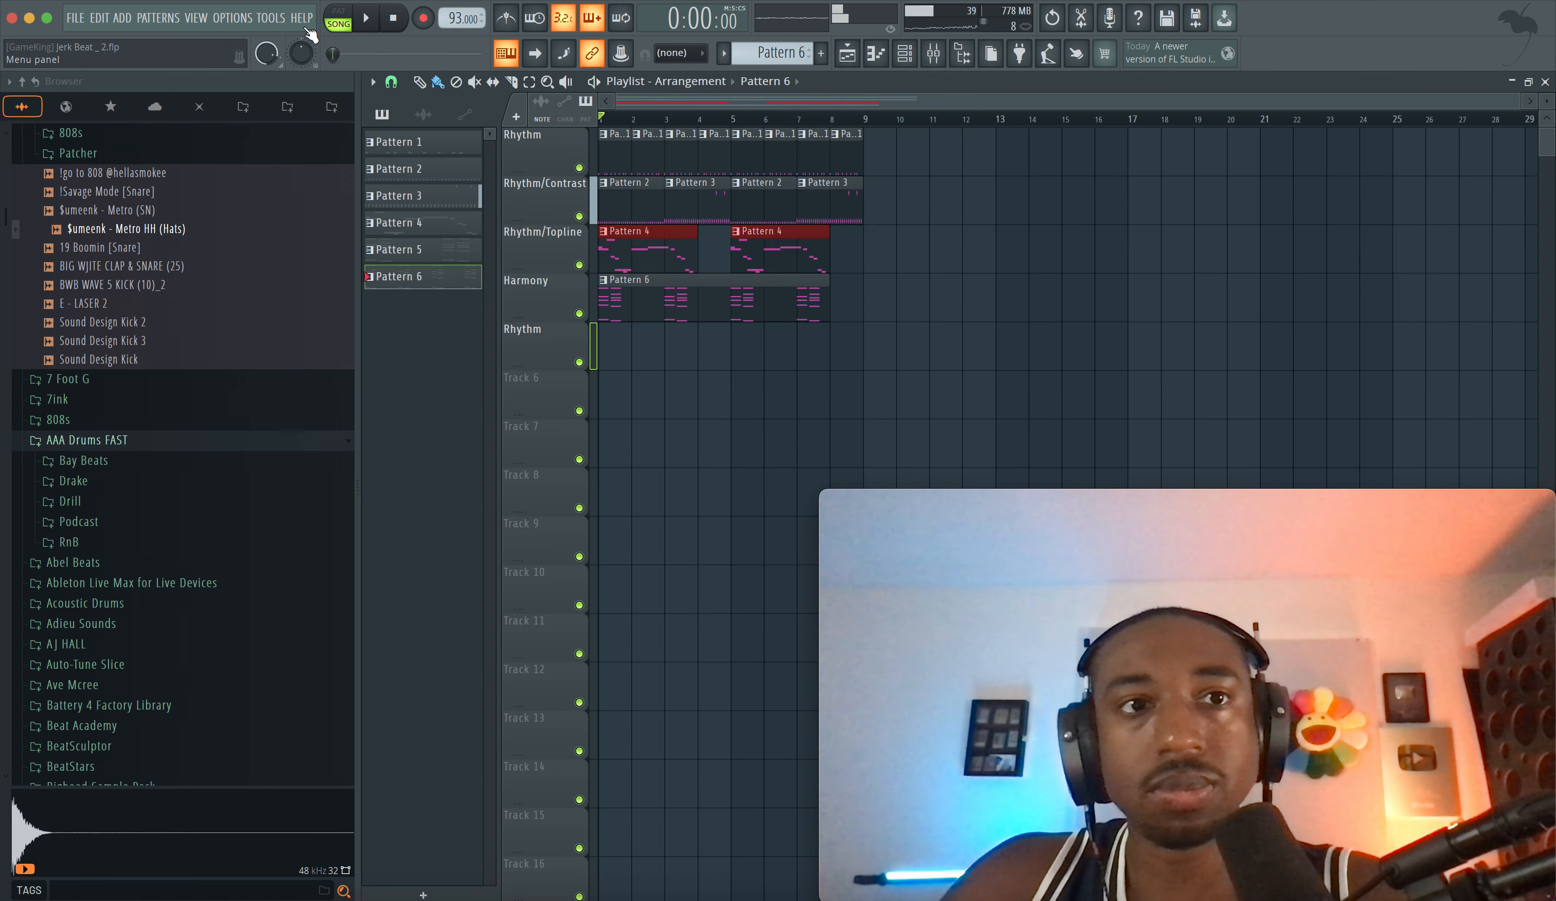
- Minimize the movie recording window and review the buffer length in the audio settings
click(234, 18)
click(902, 354)
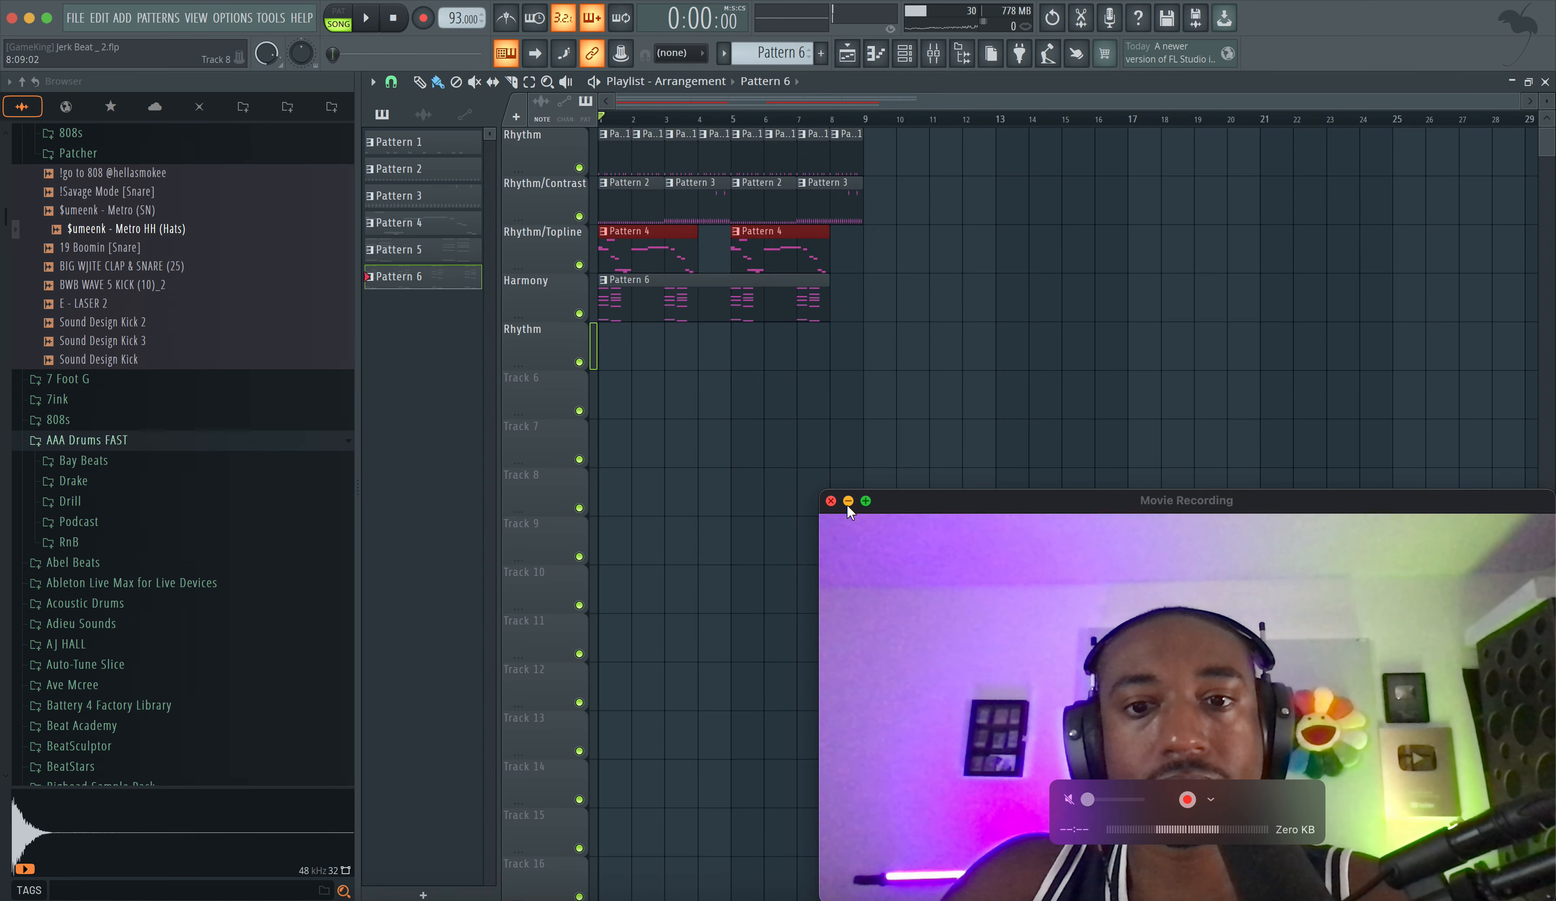
click(845, 501)
drag(897, 303, 696, 265)
click(242, 22)
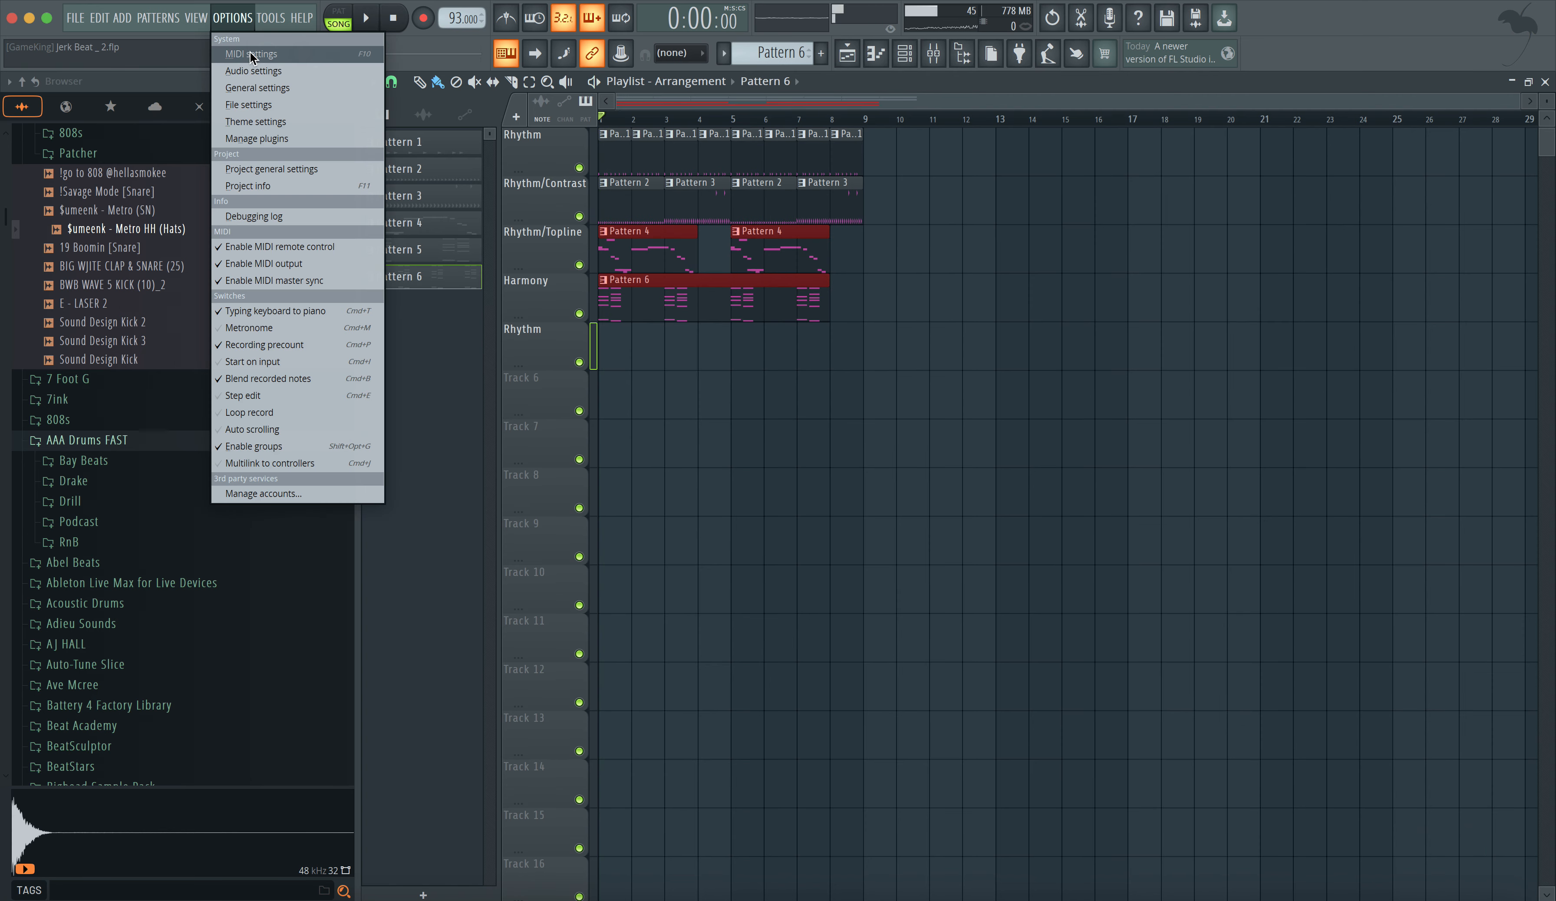
click(259, 72)
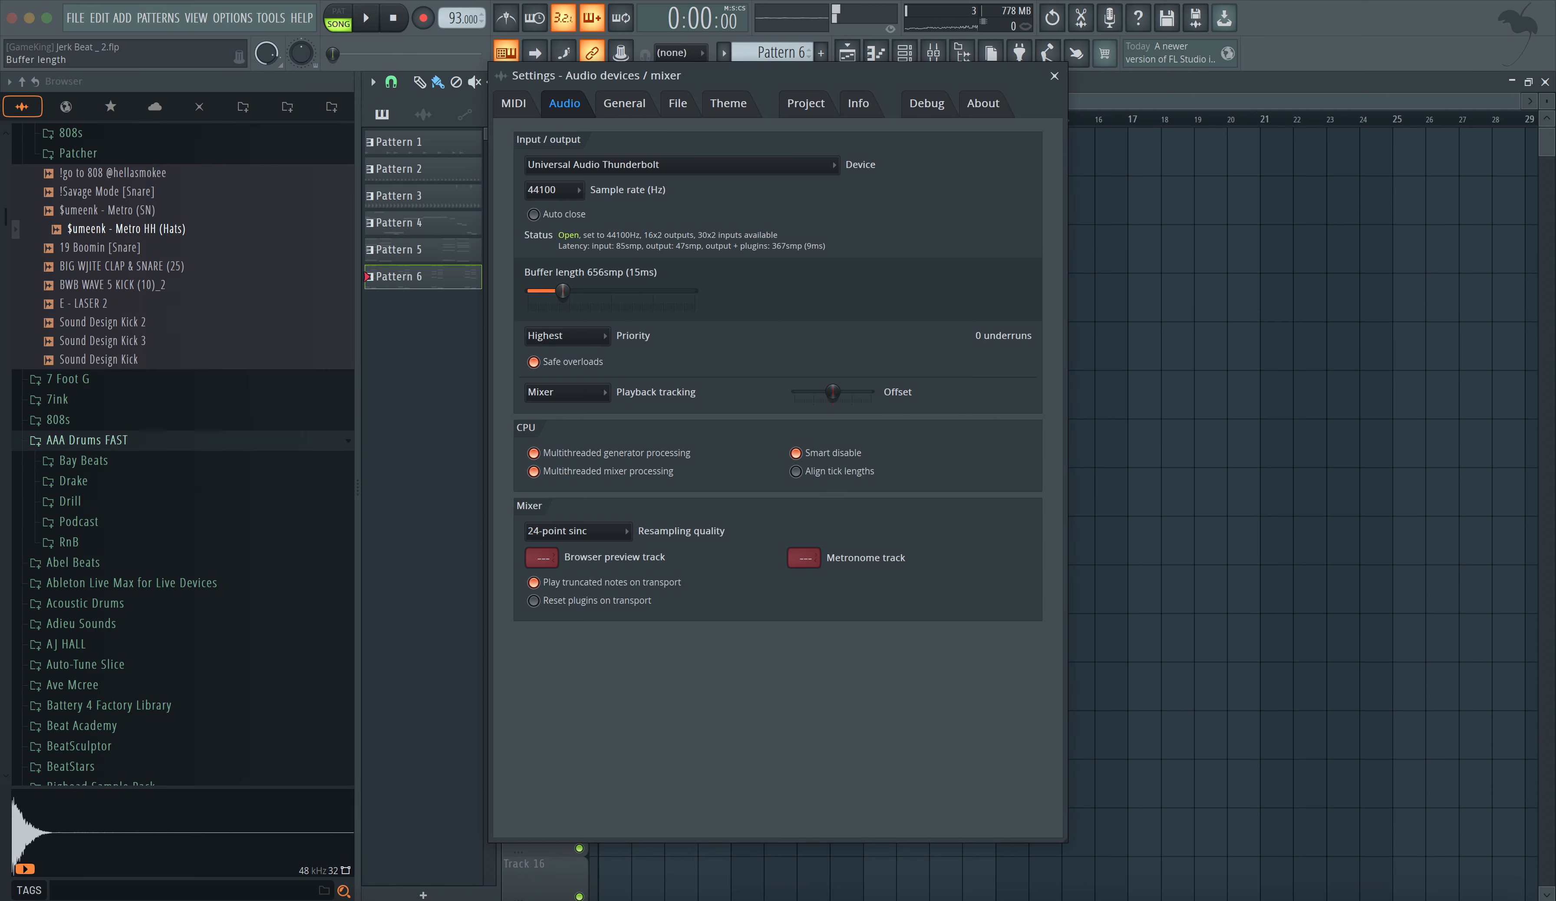
click(1056, 76)
click(1028, 212)
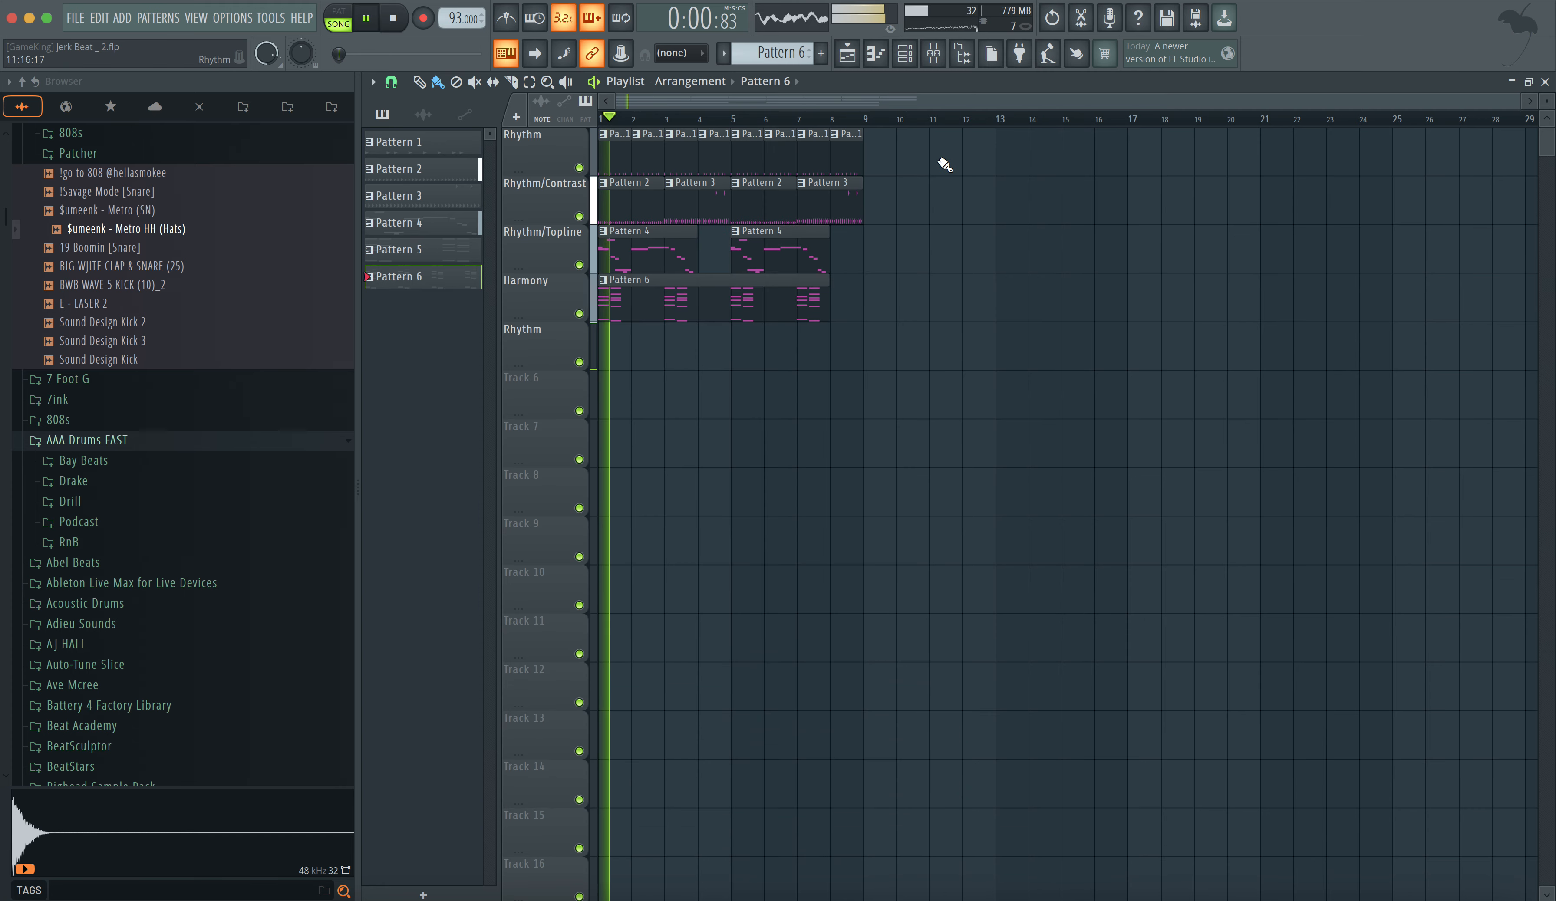
- Set PoiZone #3's unison voices to 1 and play the arrangement again
click(905, 56)
click(612, 290)
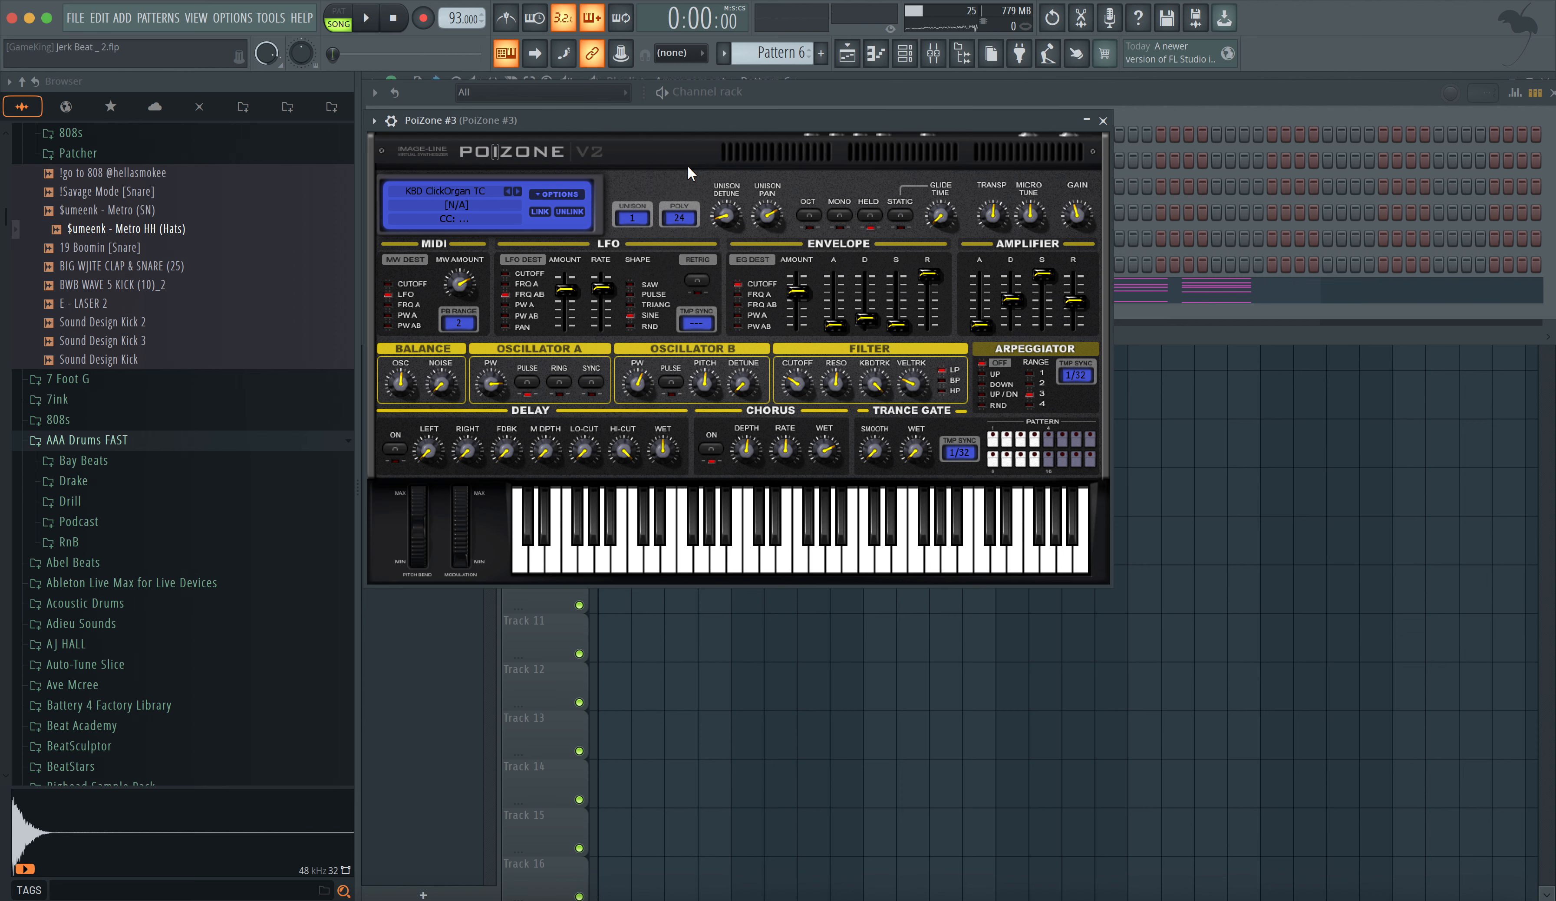
click(1103, 121)
key(space)
right_click(759, 450)
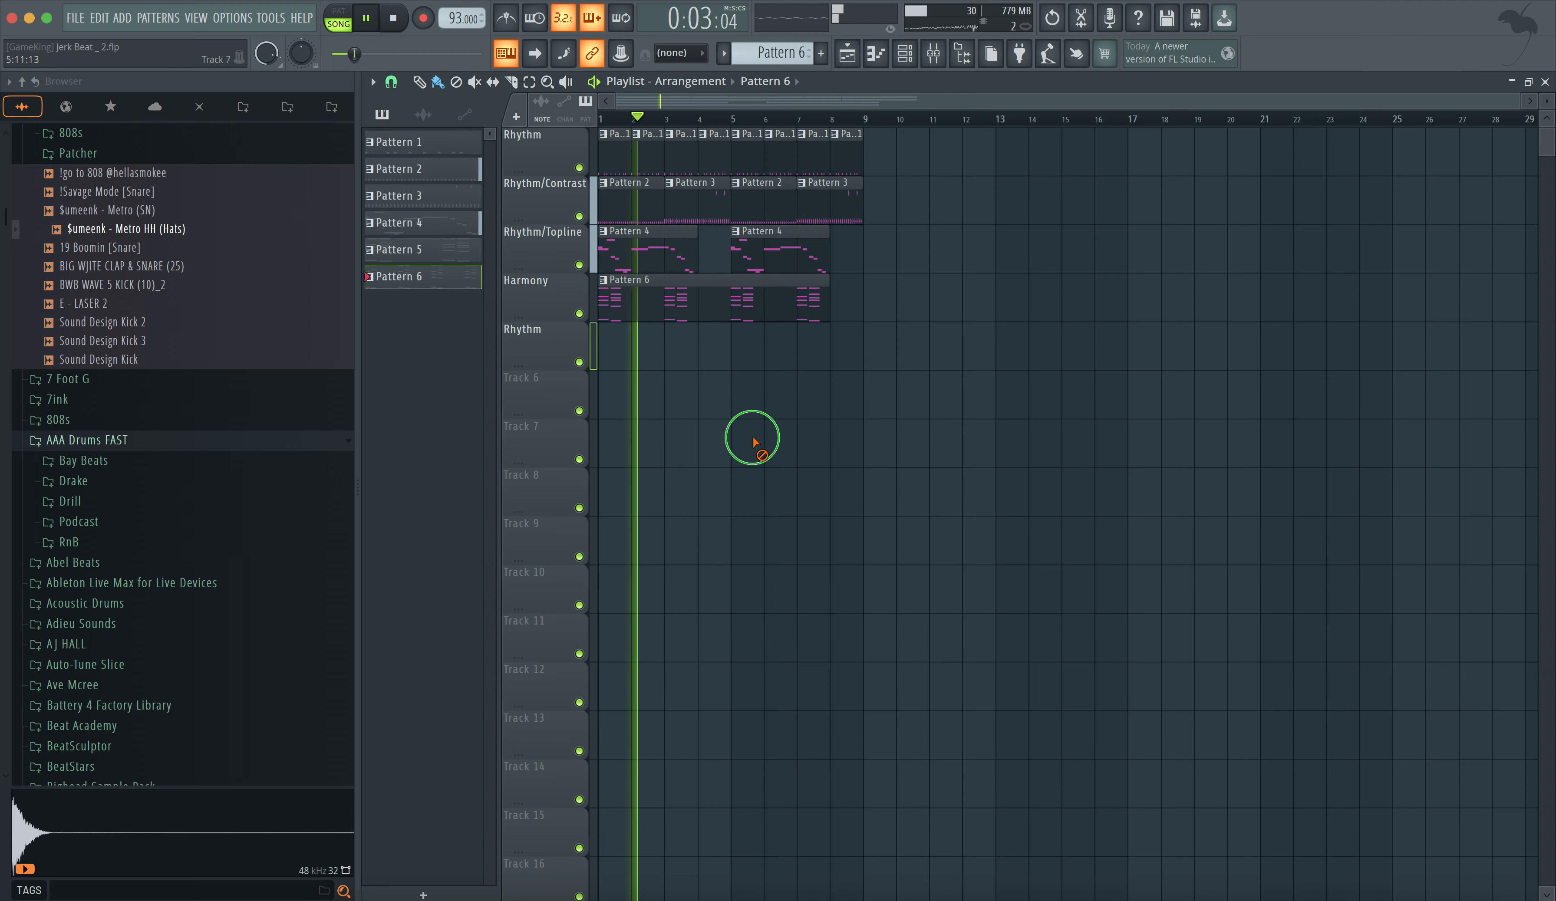
click(905, 54)
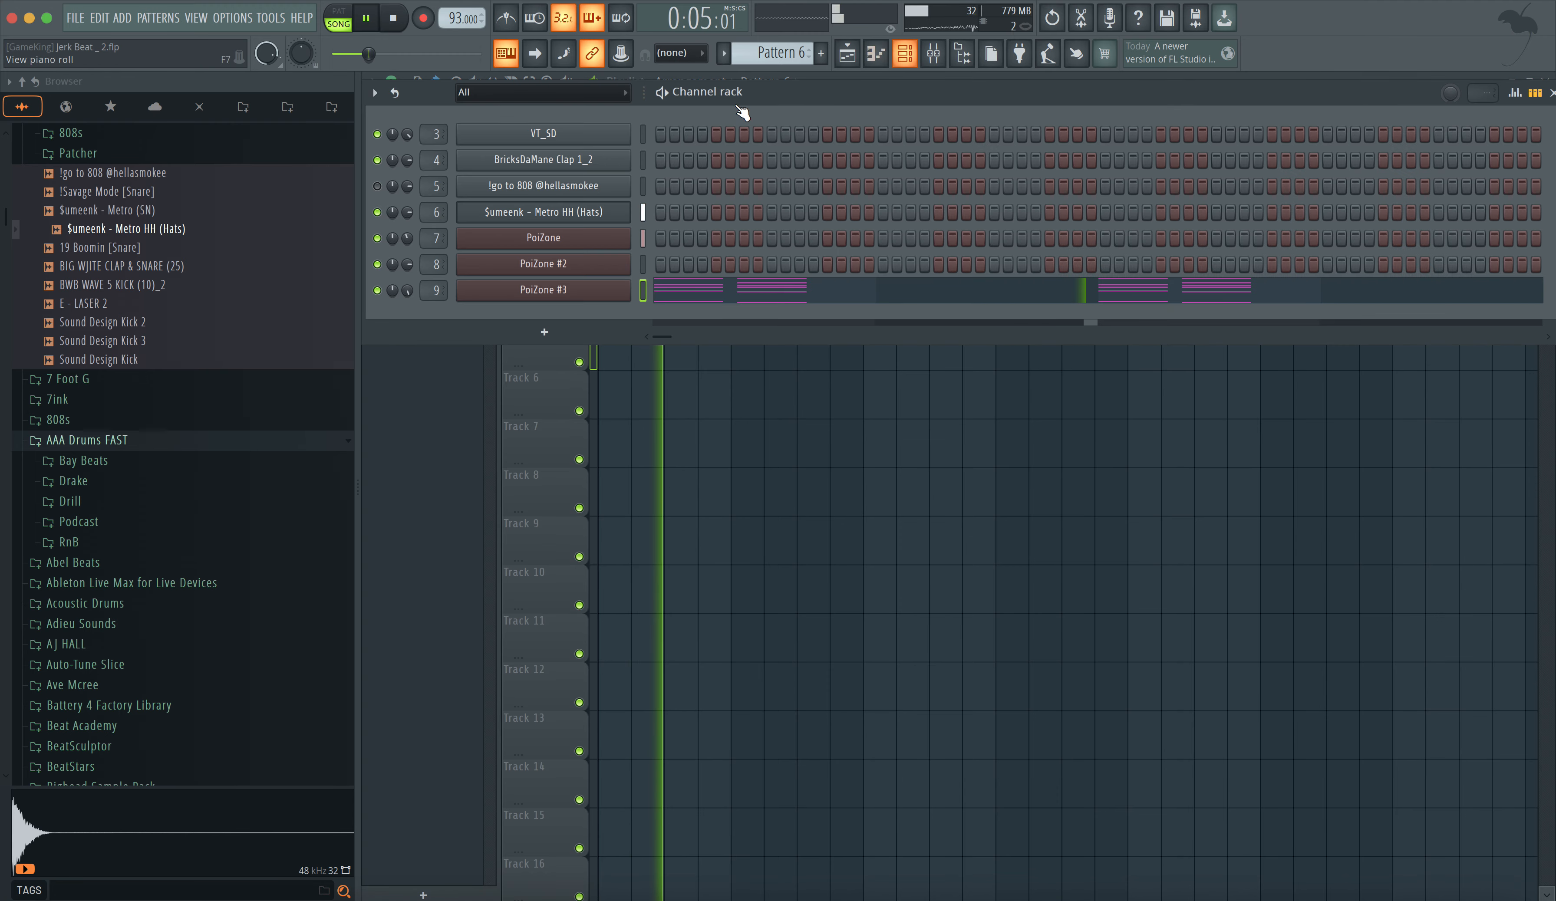
- Merge the two Pattern 4 clips on the Rhythm/Topline track into one eight-bar pattern, extend the Harmony clip to bar 9, and restart playback
right_click(693, 369)
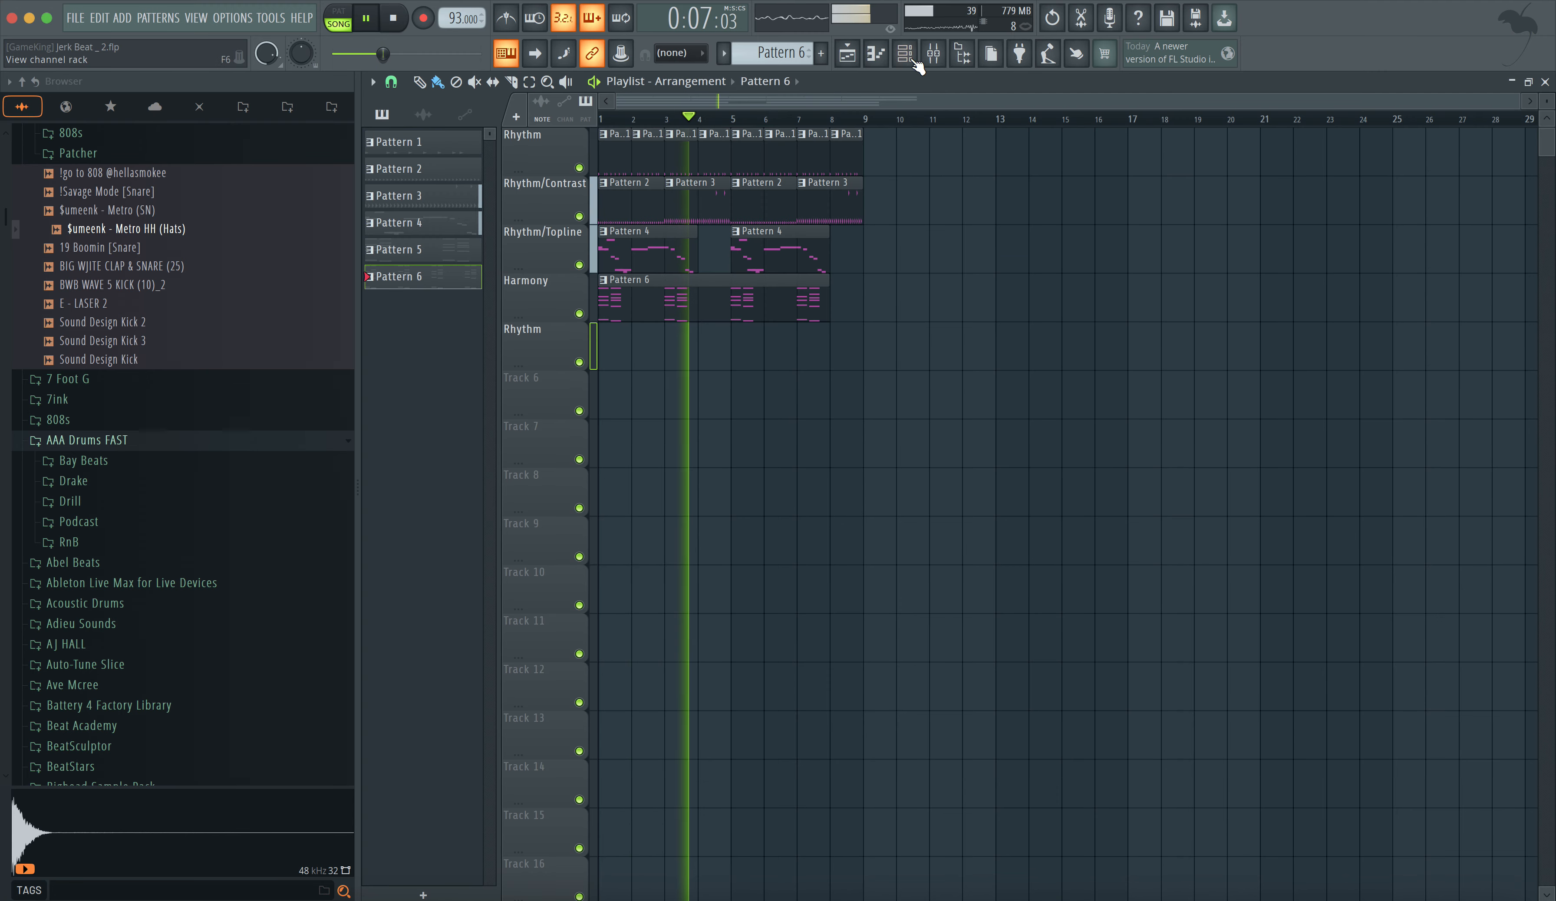
drag(884, 249, 619, 249)
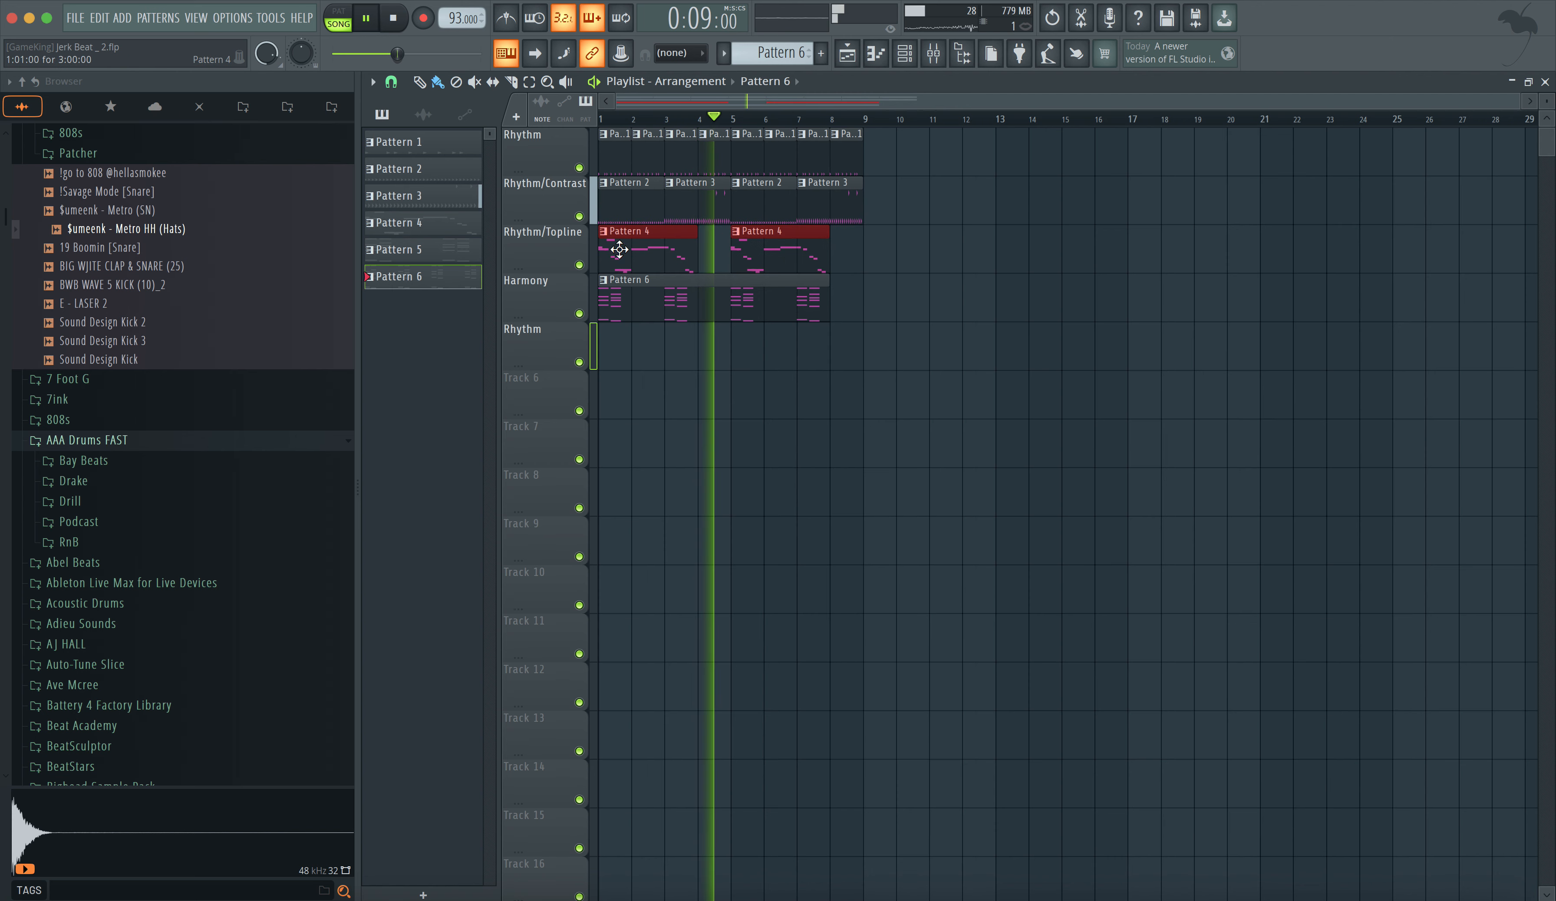
drag(835, 299, 854, 250)
key(space)
key(space)
right_click(740, 375)
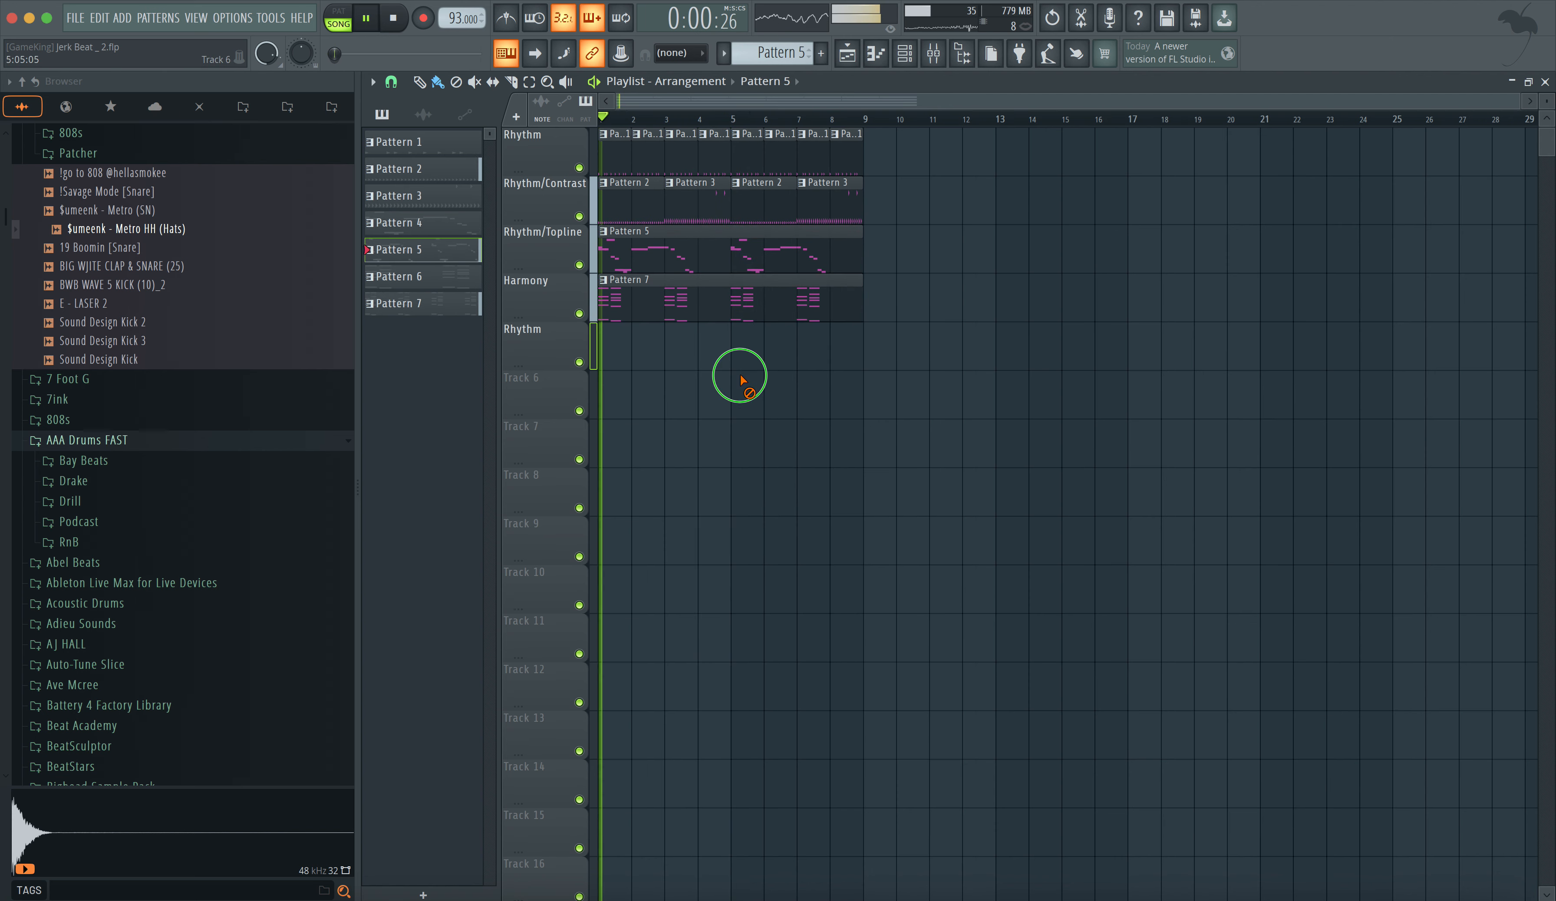
- In the merged topline pattern's PoiZone #2 notes, delete the first bar's F4 and E4 and add a G5 above the first C5
double_click(658, 239)
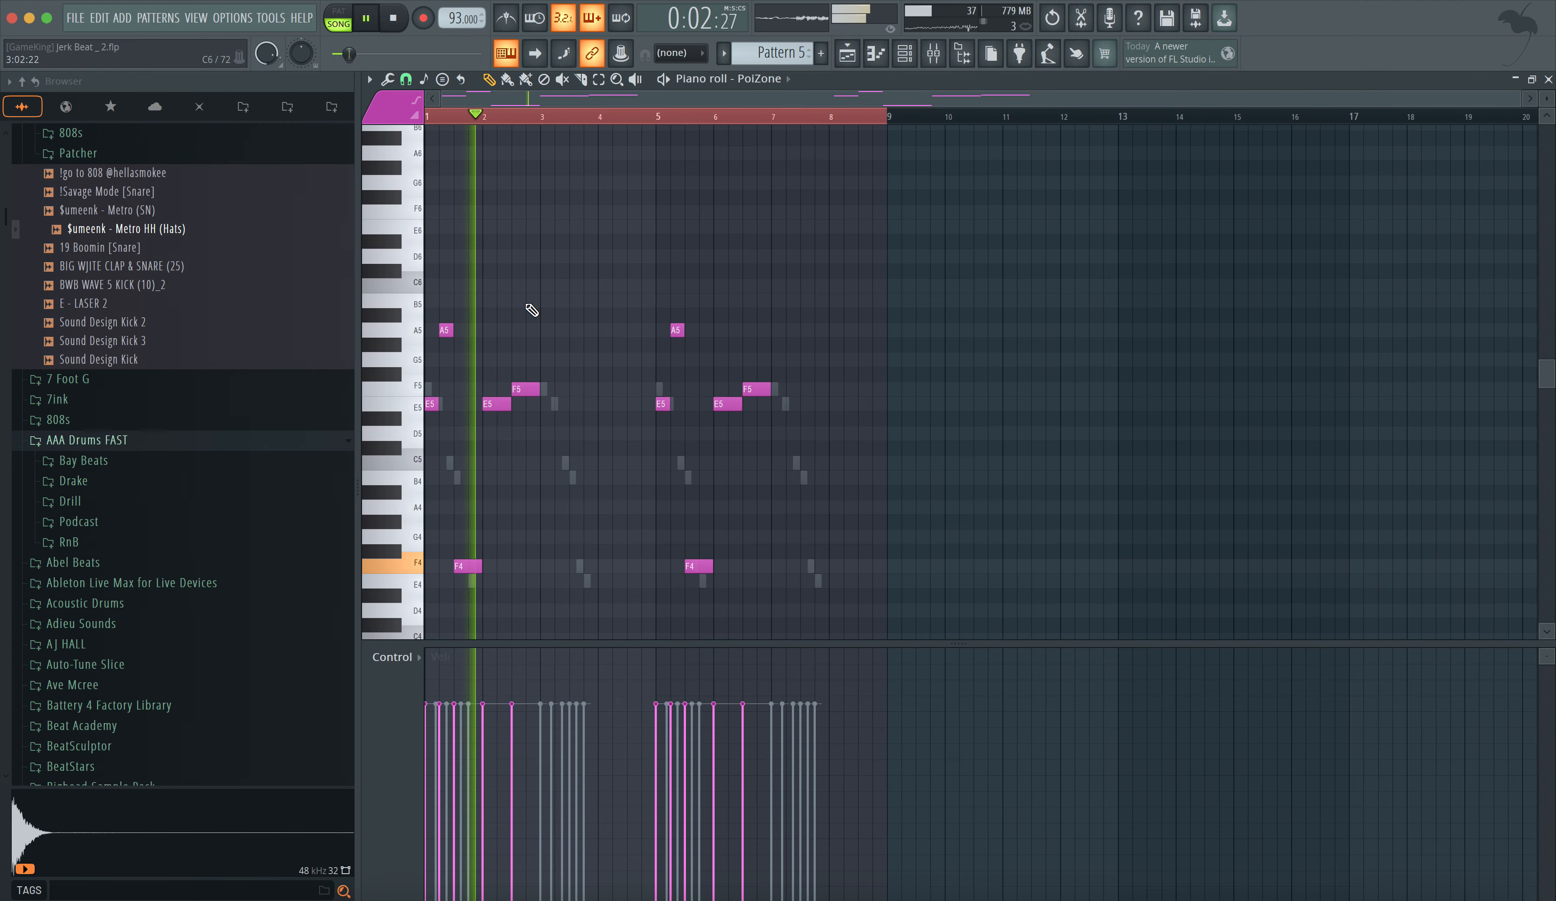
click(733, 78)
click(742, 251)
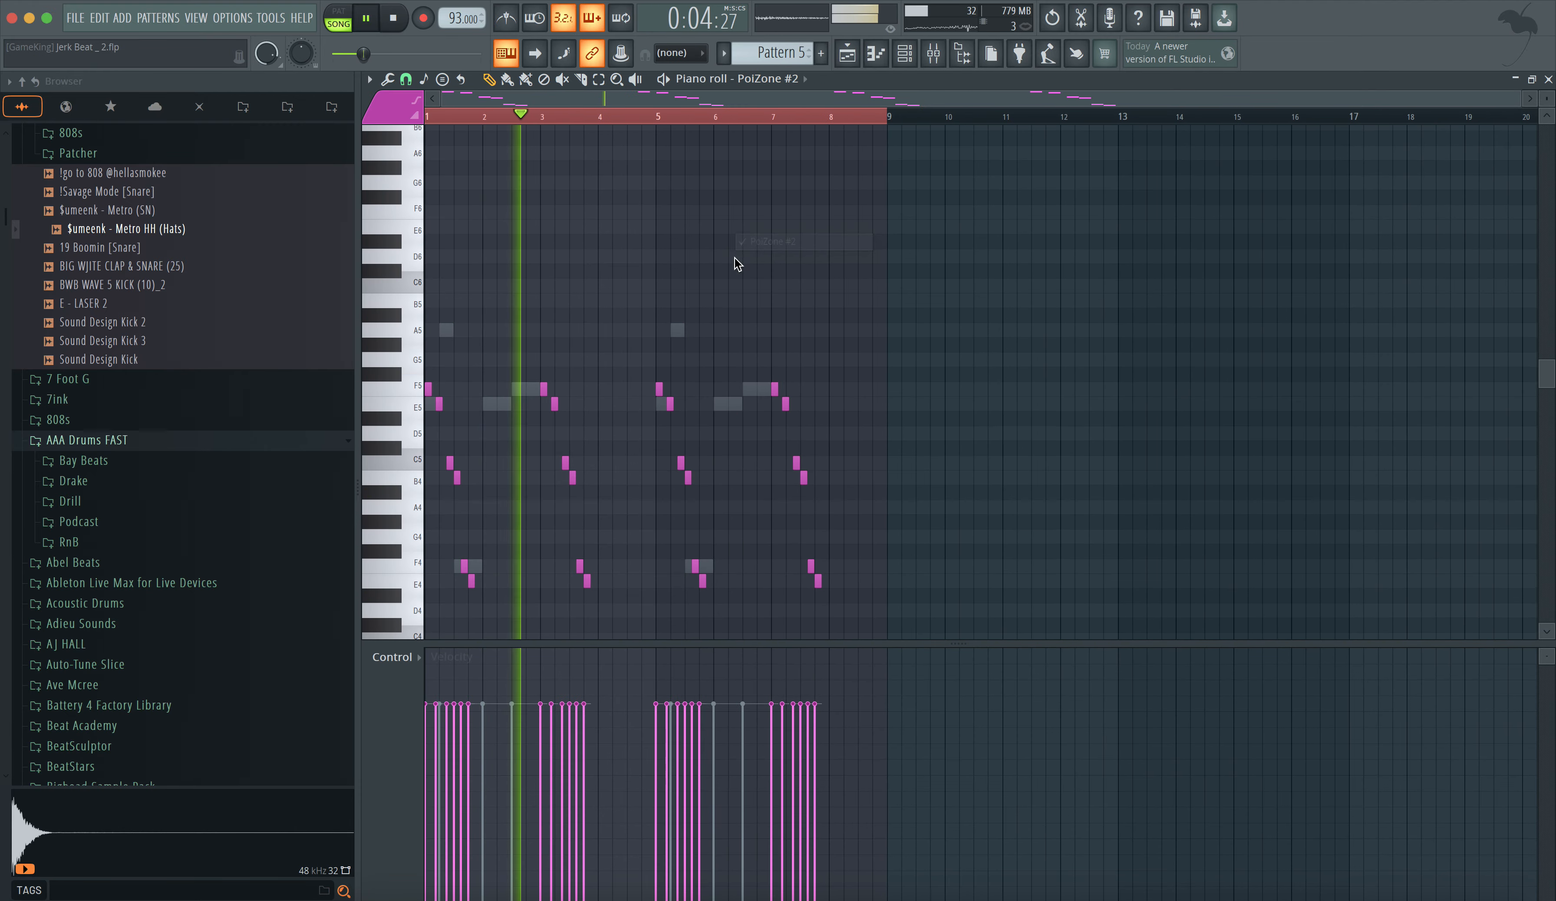
scroll(471, 396, up, 5)
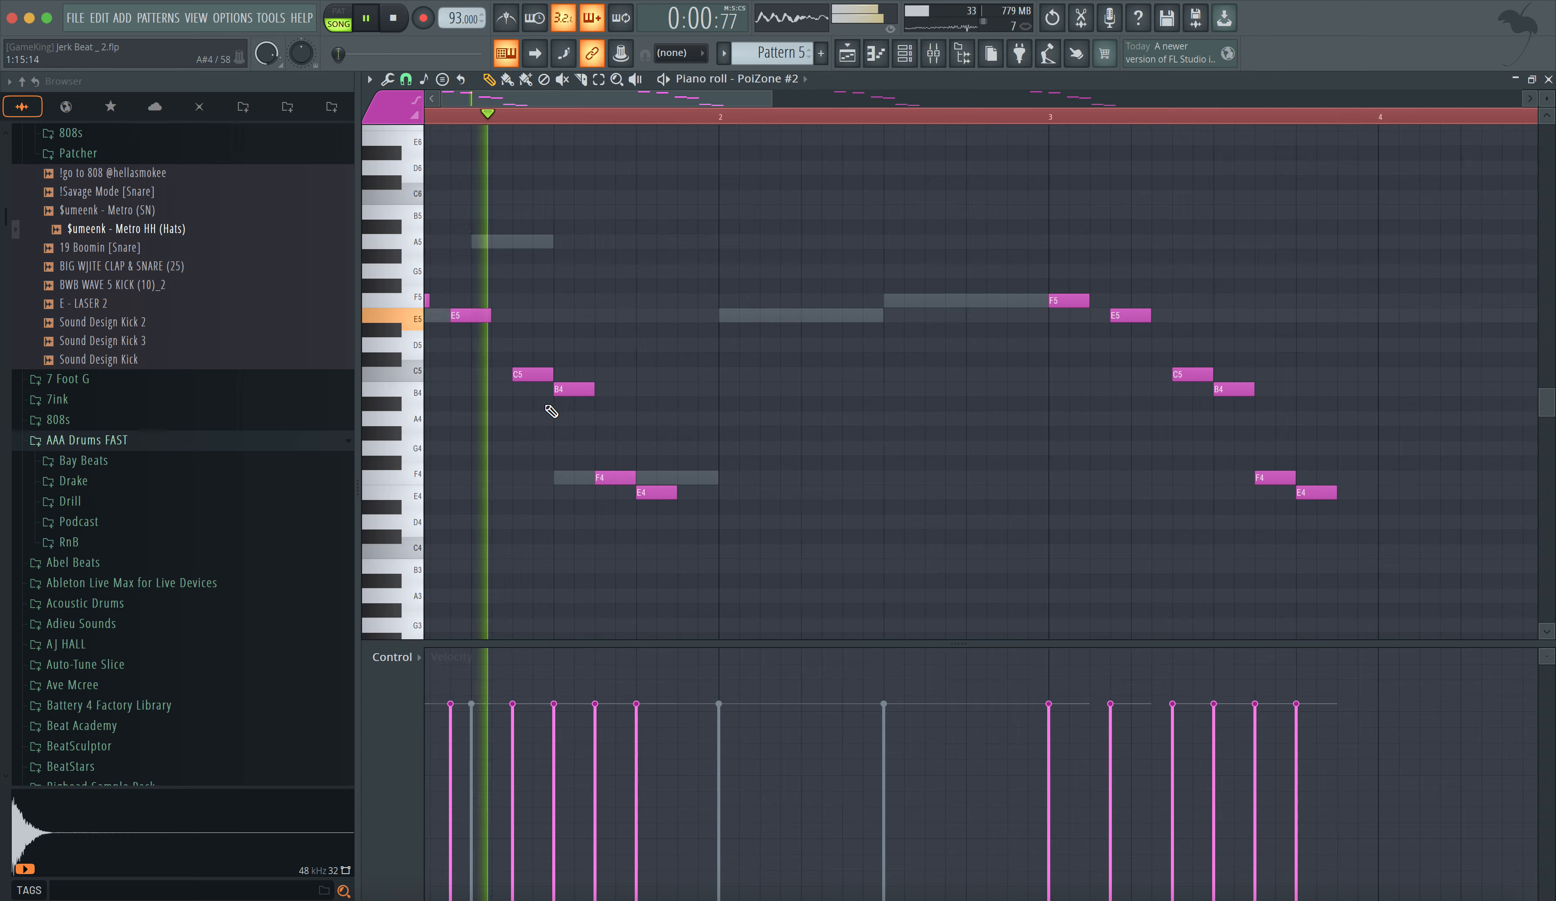
right_click(646, 477)
right_click(690, 492)
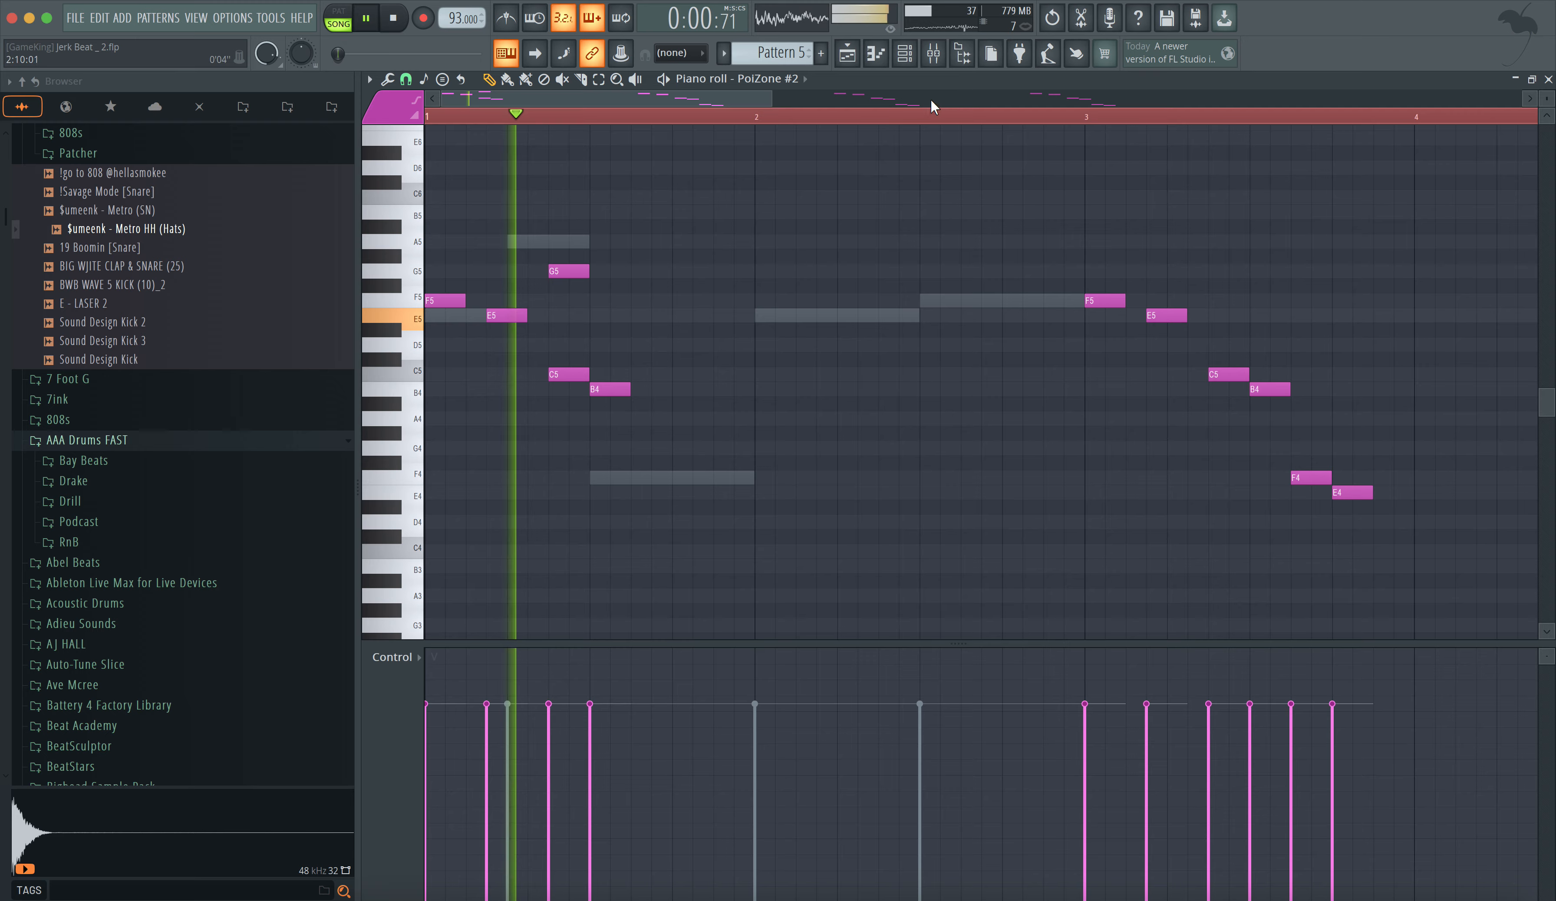
- Review the PoiZone #2 synth settings during playback and return to its piano roll
click(904, 53)
click(600, 273)
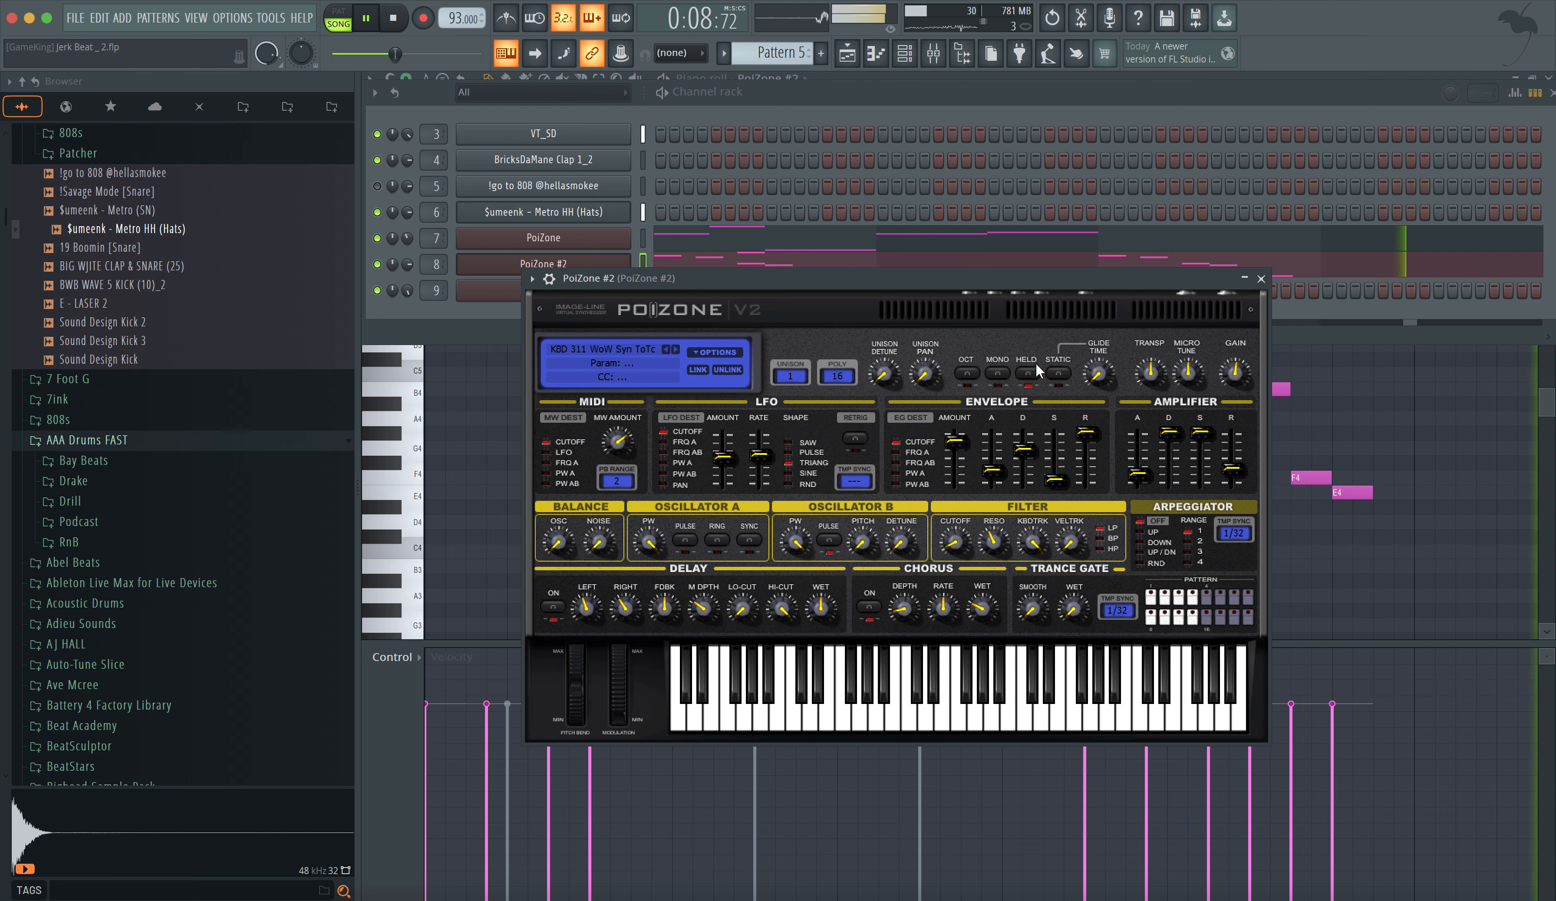
click(1263, 285)
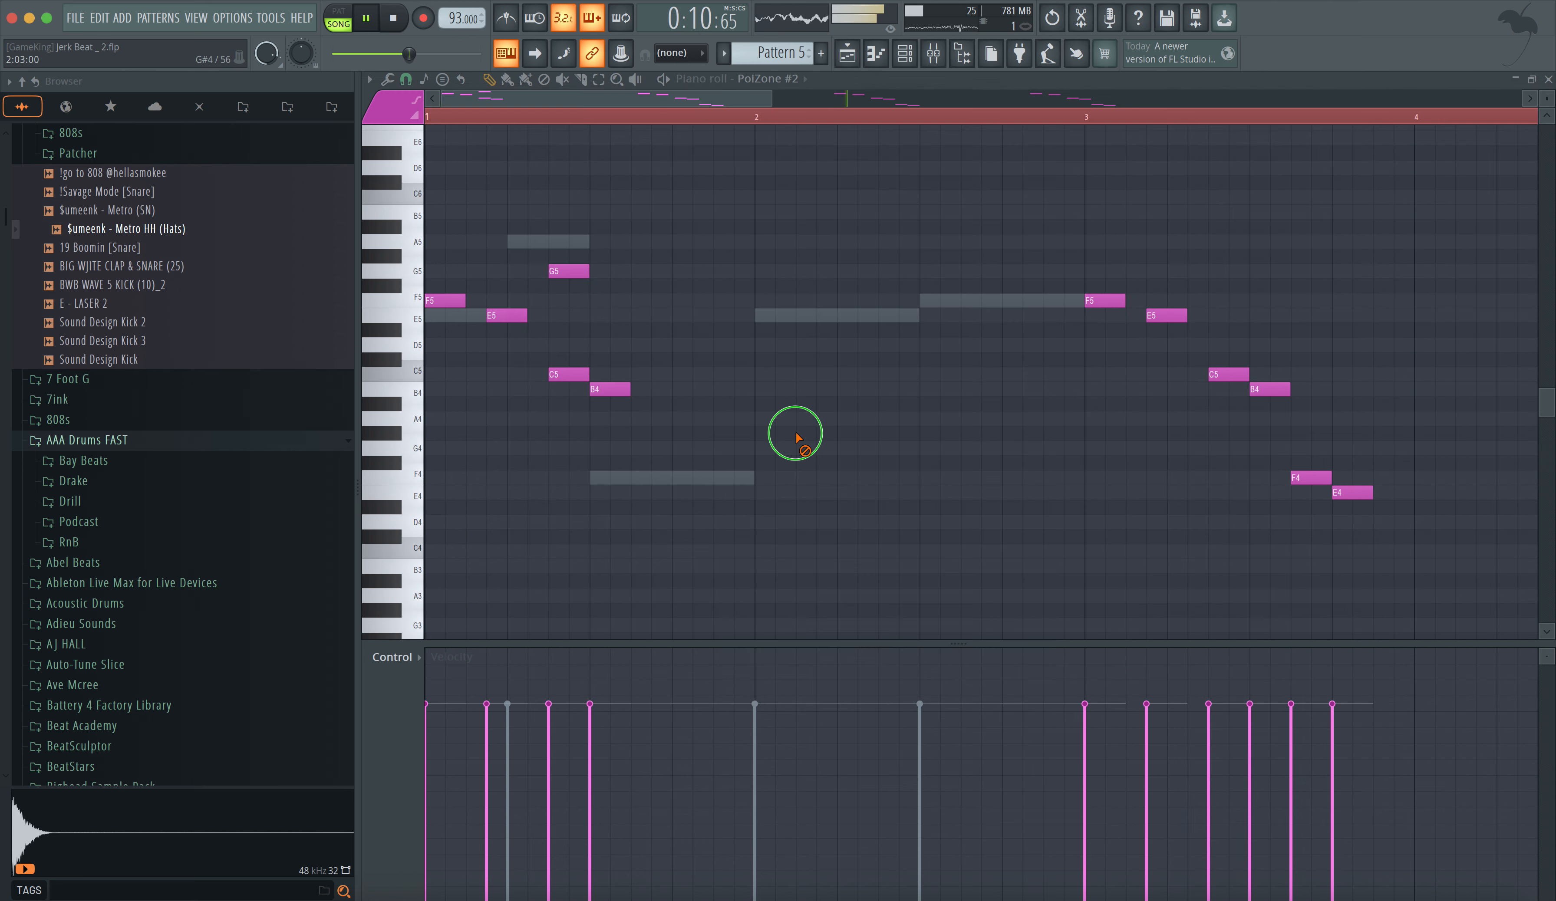